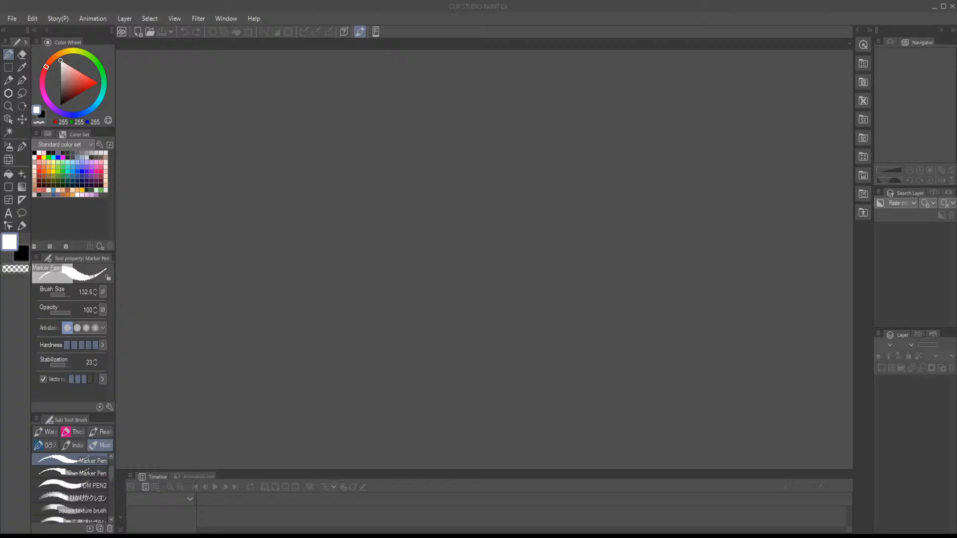
# - Create a new 4217 x 8256 px, 72 dpi illustration with a grey paper background
pyautogui.click(429, 346)
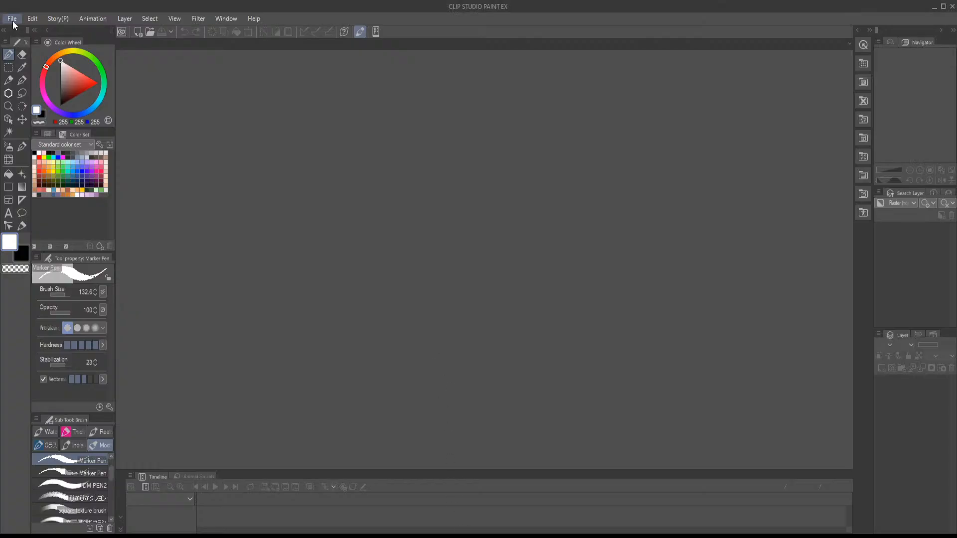
pyautogui.click(574, 94)
pyautogui.scroll(4, 463, 214)
pyautogui.scroll(1, 458, 210)
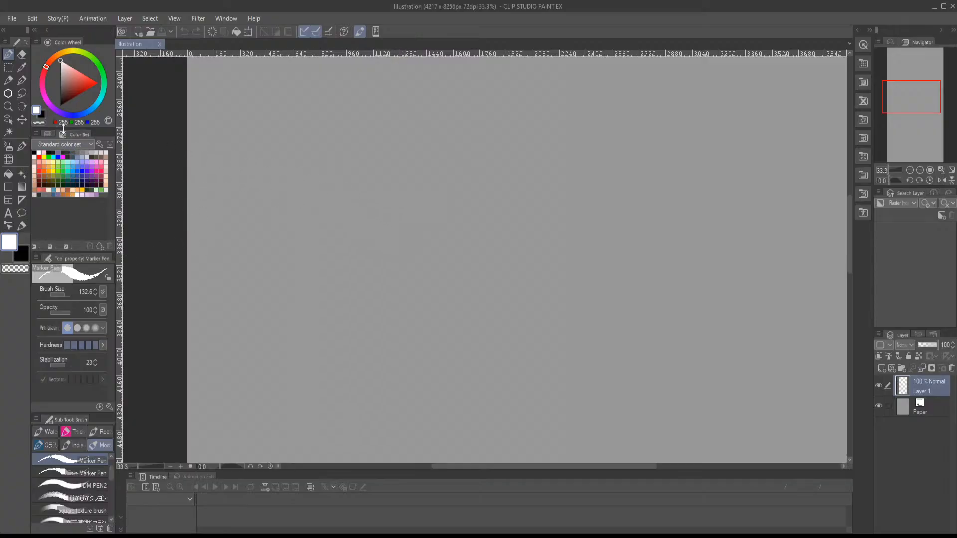
# - Pick a pale peach colour and the flat painting brush, and enlarge its size to 120.2
pyautogui.click(73, 191)
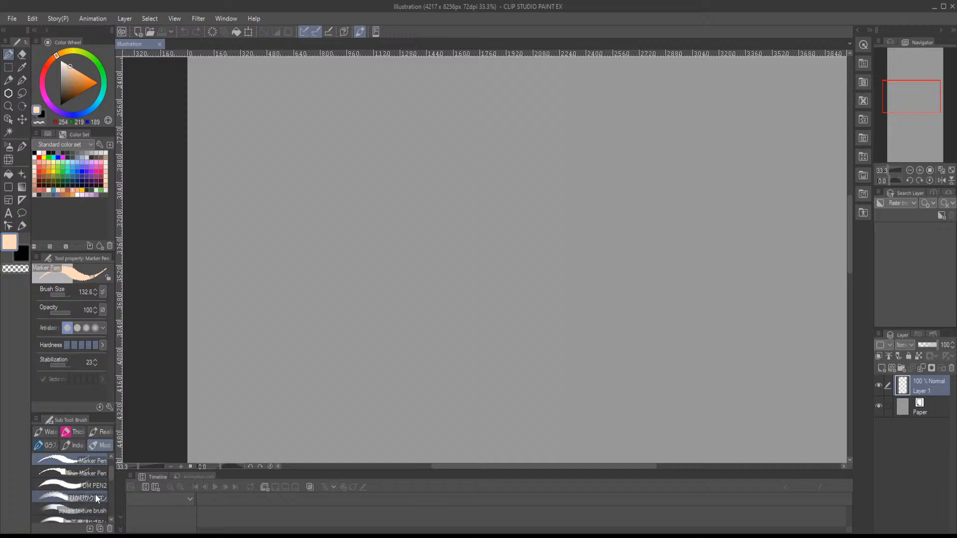
pyautogui.moveTo(115, 469); pyautogui.dragTo(110, 474)
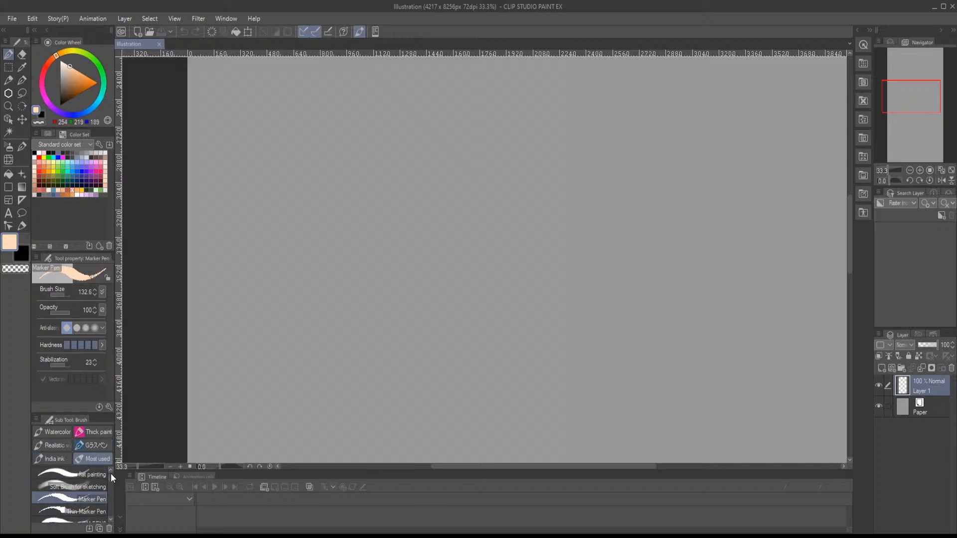
pyautogui.click(100, 474)
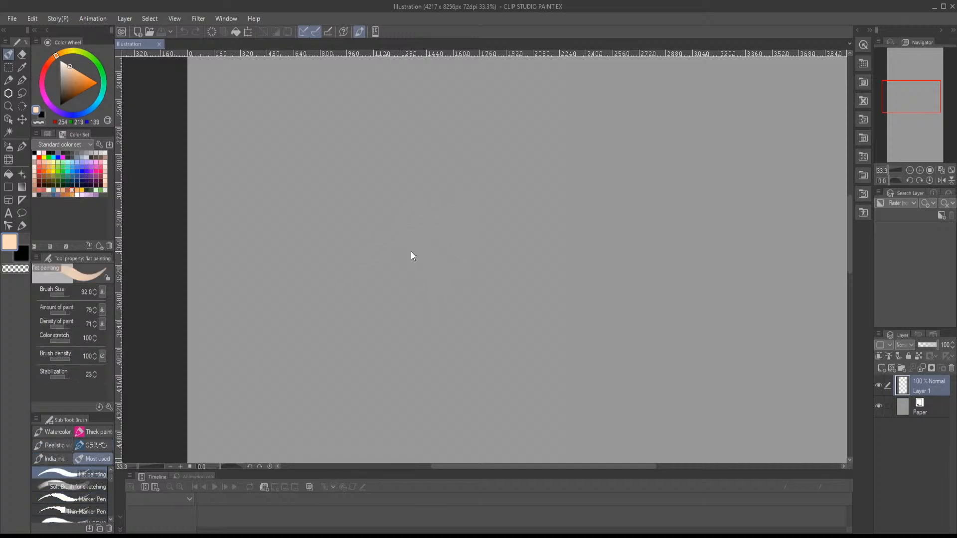
pyautogui.press(']')
pyautogui.press(']')
pyautogui.press(']')
# - Sketch the supporting arm with a shoulder circle, upper arm and forearm, and add the chest lines and shoulder arc
pyautogui.moveTo(439, 234)
pyautogui.mouseDown()
pyautogui.moveTo(427, 255)
pyautogui.moveTo(432, 229)
pyautogui.moveTo(419, 260)
pyautogui.moveTo(427, 274)
pyautogui.moveTo(451, 252)
pyautogui.moveTo(462, 299)
pyautogui.mouseUp()
pyautogui.moveTo(420, 260)
pyautogui.mouseDown()
pyautogui.moveTo(450, 321)
pyautogui.moveTo(421, 379)
pyautogui.moveTo(425, 395)
pyautogui.mouseUp()
pyautogui.moveTo(432, 393)
pyautogui.mouseDown()
pyautogui.moveTo(469, 321)
pyautogui.moveTo(467, 304)
pyautogui.moveTo(453, 306)
pyautogui.moveTo(467, 304)
pyautogui.moveTo(470, 329)
pyautogui.moveTo(442, 313)
pyautogui.moveTo(465, 303)
pyautogui.moveTo(429, 234)
pyautogui.moveTo(442, 294)
pyautogui.moveTo(467, 279)
pyautogui.moveTo(441, 206)
pyautogui.mouseUp()
pyautogui.moveTo(451, 206)
pyautogui.mouseDown()
pyautogui.moveTo(472, 229)
pyautogui.moveTo(508, 228)
pyautogui.mouseUp()
pyautogui.moveTo(423, 178); pyautogui.dragTo(469, 177)
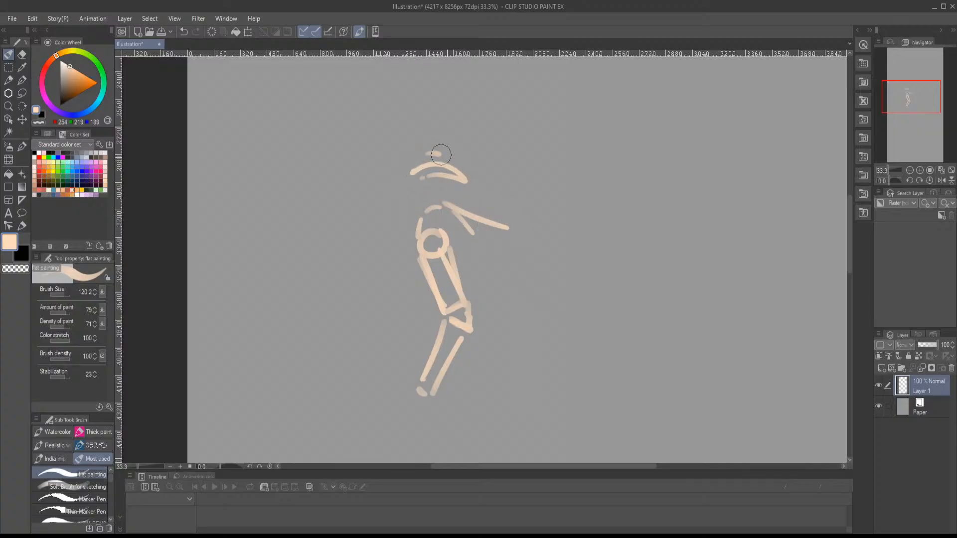
# - Sketch the face profile facing left and rough in the torso's back, belly and hip with short strokes
pyautogui.moveTo(430, 152); pyautogui.dragTo(469, 172)
pyautogui.moveTo(403, 169)
pyautogui.mouseDown()
pyautogui.moveTo(422, 199)
pyautogui.moveTo(397, 191)
pyautogui.moveTo(377, 209)
pyautogui.moveTo(411, 228)
pyautogui.mouseUp()
pyautogui.moveTo(478, 165); pyautogui.dragTo(500, 181)
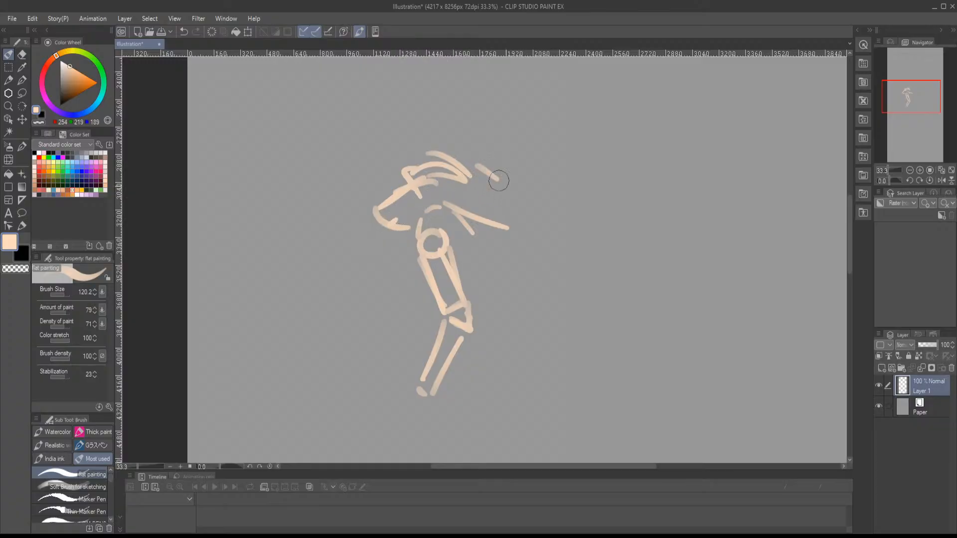
pyautogui.moveTo(476, 258)
pyautogui.mouseDown()
pyautogui.moveTo(510, 279)
pyautogui.moveTo(486, 284)
pyautogui.moveTo(600, 272)
pyautogui.mouseUp()
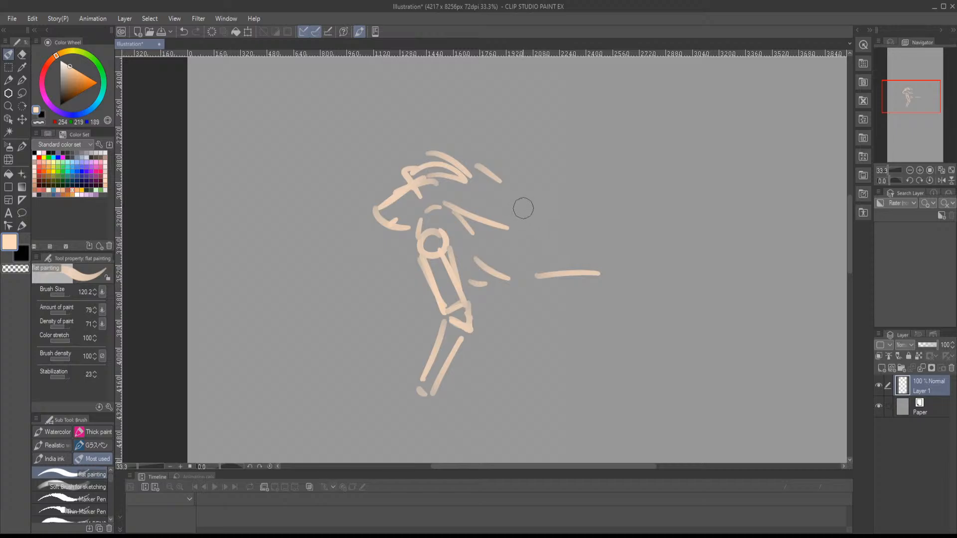
pyautogui.moveTo(517, 205)
pyautogui.mouseDown()
pyautogui.moveTo(532, 212)
pyautogui.moveTo(625, 190)
pyautogui.mouseUp()
pyautogui.moveTo(649, 258); pyautogui.dragTo(635, 282)
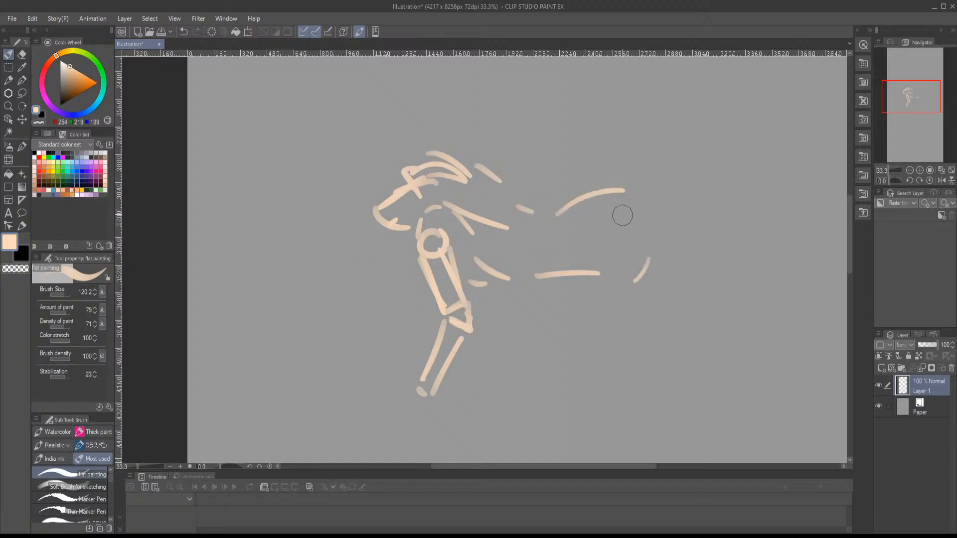
# - Sketch the hips, the rounded buttocks and the near thigh tapering down to the knee
pyautogui.moveTo(639, 205); pyautogui.dragTo(654, 272)
pyautogui.moveTo(594, 290); pyautogui.dragTo(621, 322)
pyautogui.moveTo(654, 261); pyautogui.dragTo(633, 344)
pyautogui.moveTo(576, 298)
pyautogui.mouseDown()
pyautogui.moveTo(629, 352)
pyautogui.moveTo(603, 400)
pyautogui.mouseUp()
pyautogui.moveTo(650, 286); pyautogui.dragTo(613, 410)
pyautogui.moveTo(515, 190)
pyautogui.mouseDown()
pyautogui.moveTo(565, 202)
pyautogui.moveTo(643, 185)
pyautogui.moveTo(664, 212)
pyautogui.mouseUp()
pyautogui.moveTo(612, 202)
pyautogui.mouseDown()
pyautogui.moveTo(651, 215)
pyautogui.moveTo(670, 289)
pyautogui.mouseUp()
pyautogui.moveTo(658, 264); pyautogui.dragTo(649, 337)
pyautogui.moveTo(607, 199); pyautogui.dragTo(672, 235)
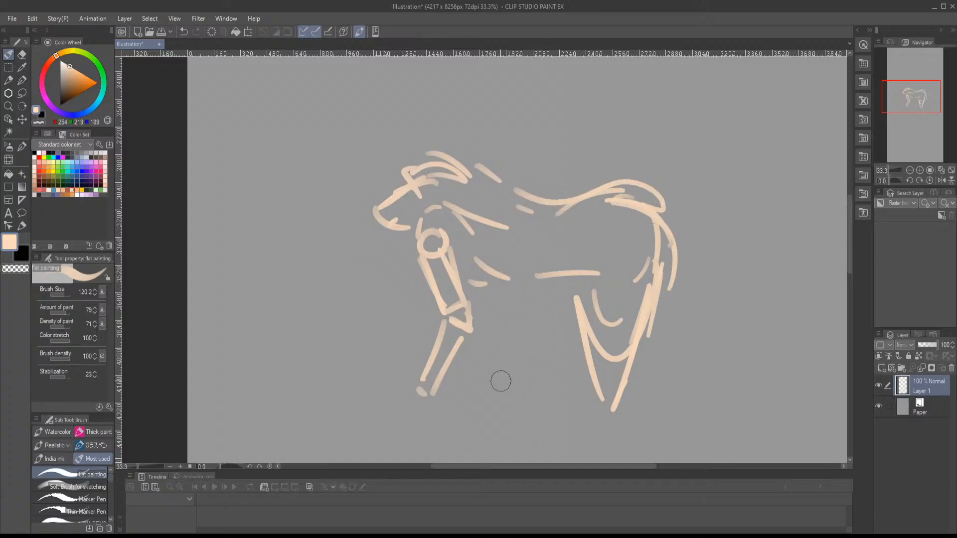
# - Sketch the hand flat on the ground under the forearm and draw a large rounded head outline
pyautogui.moveTo(416, 396)
pyautogui.mouseDown()
pyautogui.moveTo(368, 421)
pyautogui.moveTo(438, 418)
pyautogui.moveTo(466, 325)
pyautogui.mouseUp()
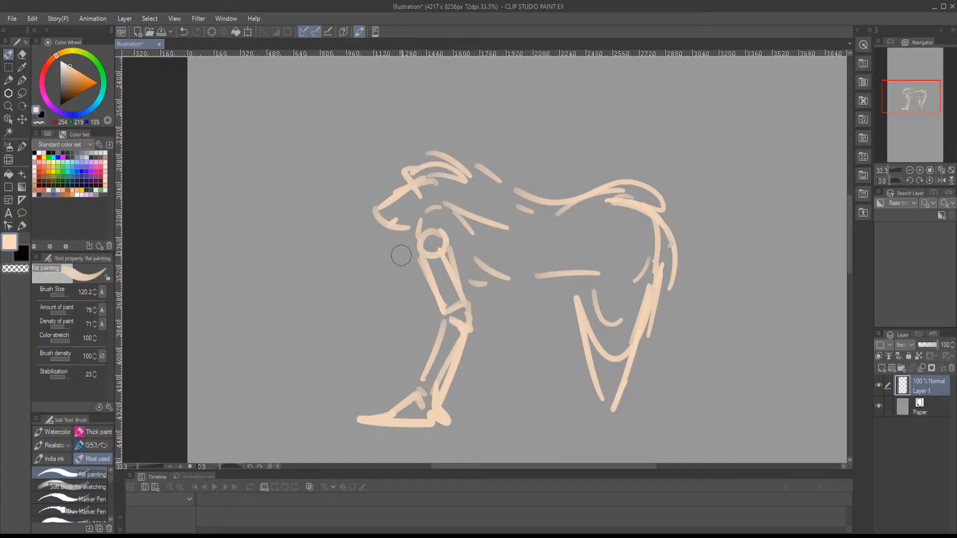
pyautogui.moveTo(398, 187)
pyautogui.mouseDown()
pyautogui.moveTo(360, 213)
pyautogui.moveTo(351, 260)
pyautogui.moveTo(415, 286)
pyautogui.mouseUp()
pyautogui.moveTo(362, 273)
pyautogui.mouseDown()
pyautogui.moveTo(368, 188)
pyautogui.moveTo(424, 214)
pyautogui.mouseUp()
pyautogui.moveTo(425, 228)
pyautogui.mouseDown()
pyautogui.moveTo(417, 212)
pyautogui.moveTo(406, 283)
pyautogui.moveTo(419, 264)
pyautogui.mouseUp()
# - Sketch the near lower leg and foot along the ground, and define the belly, thighs and kneecap
pyautogui.moveTo(548, 268); pyautogui.dragTo(349, 212)
pyautogui.moveTo(426, 339)
pyautogui.mouseDown()
pyautogui.moveTo(403, 349)
pyautogui.moveTo(535, 359)
pyautogui.moveTo(423, 353)
pyautogui.moveTo(539, 355)
pyautogui.moveTo(466, 359)
pyautogui.moveTo(512, 355)
pyautogui.moveTo(543, 328)
pyautogui.moveTo(538, 344)
pyautogui.moveTo(562, 329)
pyautogui.moveTo(546, 343)
pyautogui.moveTo(560, 352)
pyautogui.moveTo(570, 342)
pyautogui.moveTo(613, 368)
pyautogui.moveTo(574, 377)
pyautogui.moveTo(609, 357)
pyautogui.mouseUp()
pyautogui.moveTo(377, 240)
pyautogui.mouseDown()
pyautogui.moveTo(343, 227)
pyautogui.moveTo(405, 229)
pyautogui.mouseUp()
pyautogui.moveTo(373, 235)
pyautogui.mouseDown()
pyautogui.moveTo(383, 317)
pyautogui.moveTo(396, 339)
pyautogui.mouseUp()
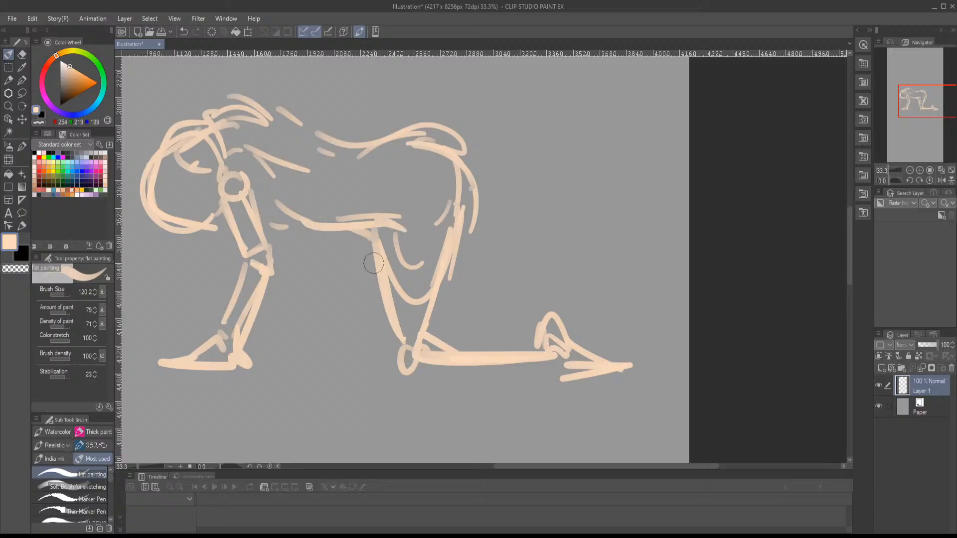
pyautogui.moveTo(374, 263)
pyautogui.mouseDown()
pyautogui.moveTo(396, 376)
pyautogui.moveTo(408, 339)
pyautogui.moveTo(387, 363)
pyautogui.moveTo(416, 369)
pyautogui.mouseUp()
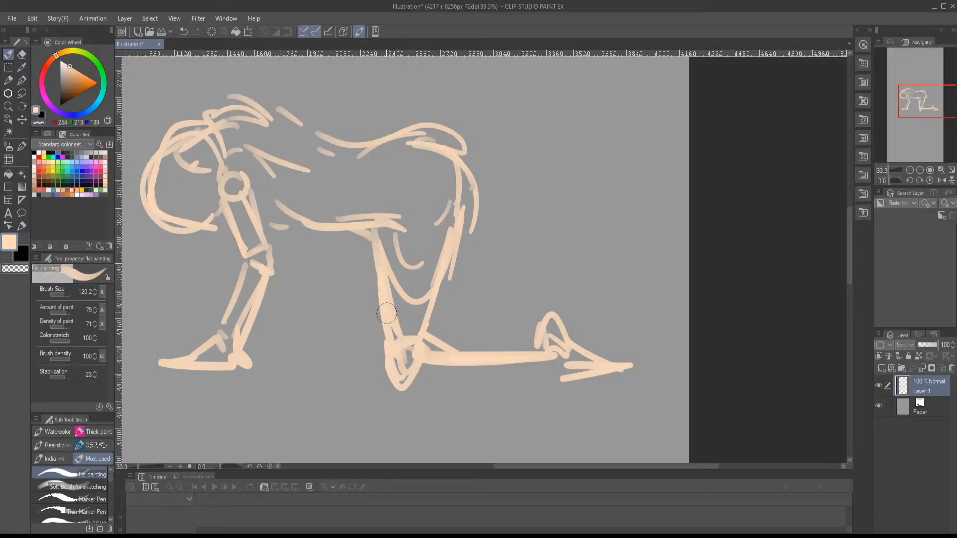
pyautogui.moveTo(353, 239)
pyautogui.mouseDown()
pyautogui.moveTo(365, 269)
pyautogui.moveTo(362, 255)
pyautogui.moveTo(381, 298)
pyautogui.mouseUp()
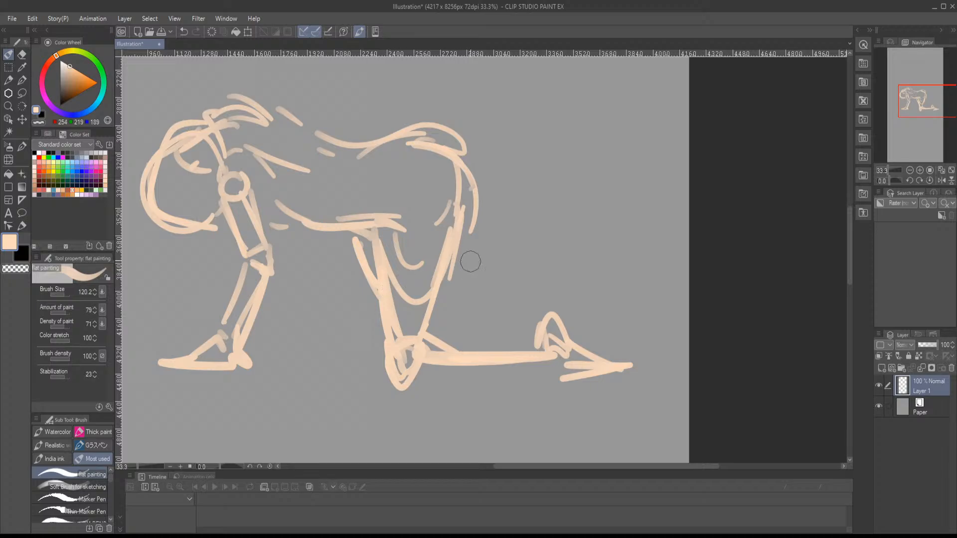
# - Sketch the far lower leg and foot above the near one, and strengthen the back and buttock contours
pyautogui.moveTo(445, 284)
pyautogui.mouseDown()
pyautogui.moveTo(495, 261)
pyautogui.moveTo(466, 259)
pyautogui.moveTo(519, 259)
pyautogui.mouseUp()
pyautogui.moveTo(461, 267)
pyautogui.mouseDown()
pyautogui.moveTo(529, 264)
pyautogui.moveTo(528, 242)
pyautogui.moveTo(530, 266)
pyautogui.moveTo(543, 249)
pyautogui.moveTo(529, 258)
pyautogui.moveTo(534, 244)
pyautogui.moveTo(549, 266)
pyautogui.moveTo(534, 267)
pyautogui.moveTo(601, 274)
pyautogui.moveTo(581, 266)
pyautogui.mouseUp()
pyautogui.moveTo(513, 253); pyautogui.dragTo(636, 267)
pyautogui.moveTo(332, 131)
pyautogui.mouseDown()
pyautogui.moveTo(394, 133)
pyautogui.moveTo(360, 98)
pyautogui.moveTo(394, 131)
pyautogui.moveTo(444, 150)
pyautogui.moveTo(585, 167)
pyautogui.moveTo(470, 140)
pyautogui.mouseUp()
pyautogui.moveTo(363, 143)
pyautogui.mouseDown()
pyautogui.moveTo(466, 169)
pyautogui.moveTo(543, 151)
pyautogui.mouseUp()
pyautogui.moveTo(535, 158)
pyautogui.mouseDown()
pyautogui.moveTo(586, 168)
pyautogui.moveTo(557, 136)
pyautogui.moveTo(493, 148)
pyautogui.moveTo(584, 157)
pyautogui.moveTo(582, 247)
pyautogui.mouseUp()
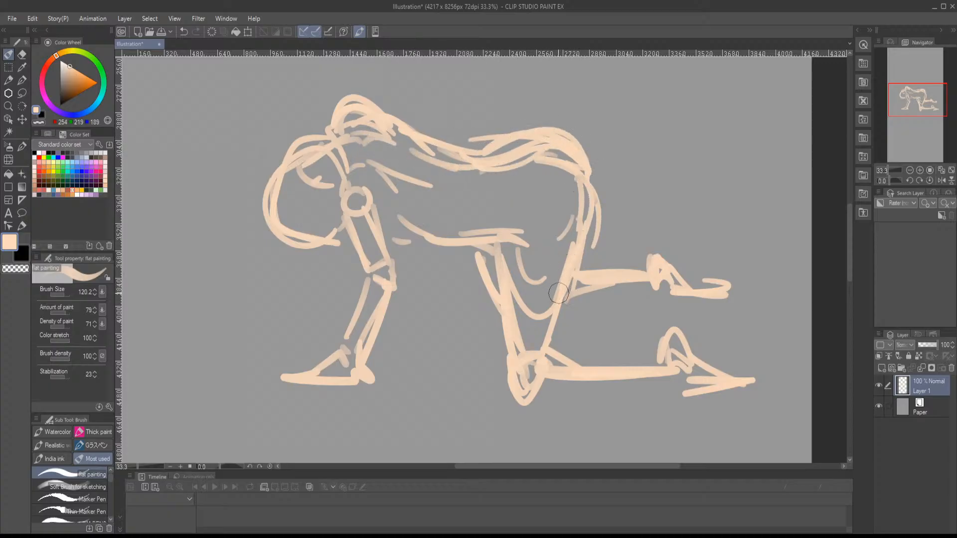
# - Add the chest curve under the torso, thicken the forearm and sketch the second hand on the ground
pyautogui.moveTo(486, 299); pyautogui.dragTo(561, 254)
pyautogui.moveTo(454, 235)
pyautogui.mouseDown()
pyautogui.moveTo(430, 336)
pyautogui.moveTo(350, 349)
pyautogui.moveTo(430, 349)
pyautogui.moveTo(439, 333)
pyautogui.moveTo(463, 218)
pyautogui.moveTo(435, 162)
pyautogui.moveTo(453, 186)
pyautogui.moveTo(505, 200)
pyautogui.mouseUp()
pyautogui.moveTo(463, 169); pyautogui.dragTo(562, 193)
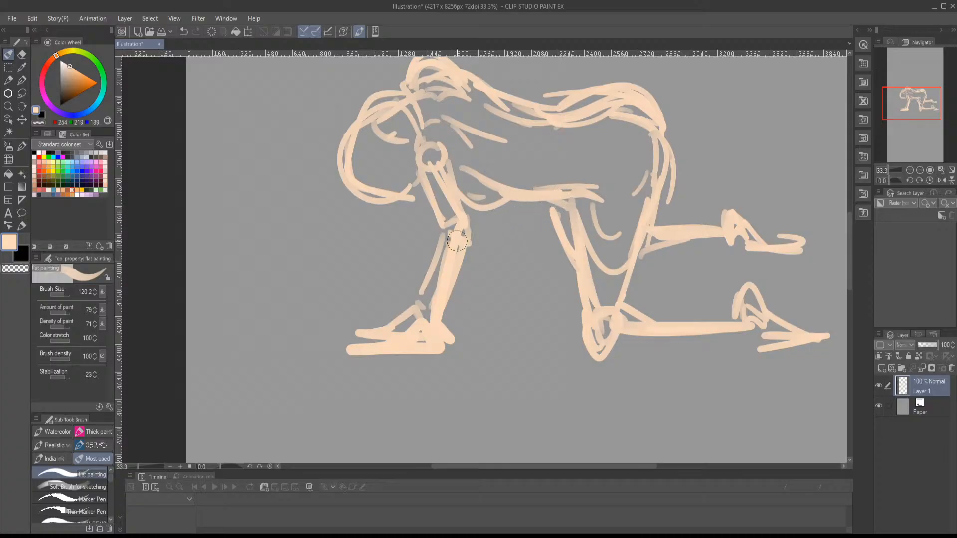
pyautogui.moveTo(457, 241); pyautogui.dragTo(400, 319)
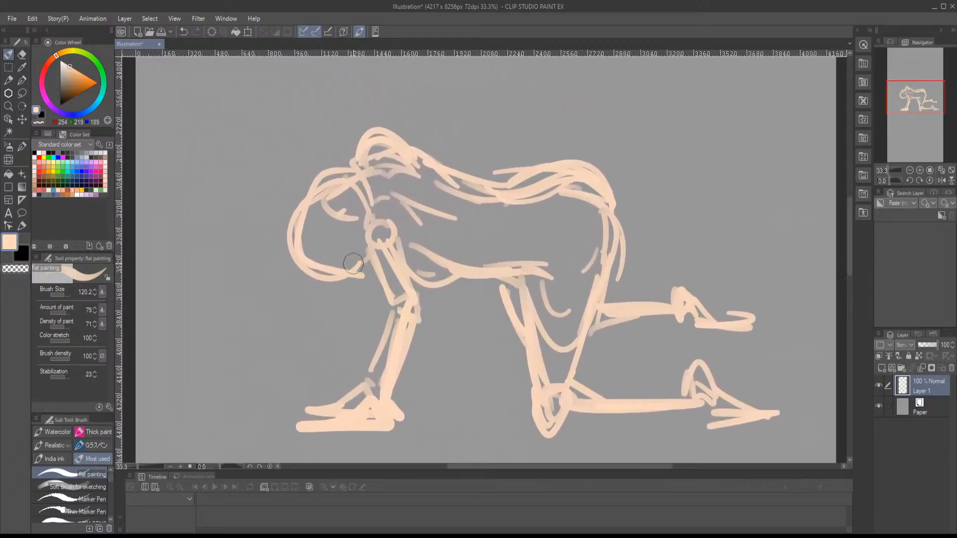
# - Scale the sketch down to 66% and place it in the upper-left corner of the canvas
pyautogui.hotkey('ctrl', 't')
pyautogui.moveTo(338, 235); pyautogui.dragTo(264, 121)
pyautogui.moveTo(265, 120); pyautogui.dragTo(328, 239)
pyautogui.moveTo(357, 287); pyautogui.dragTo(346, 325)
pyautogui.moveTo(369, 347)
pyautogui.mouseDown()
pyautogui.moveTo(350, 228)
pyautogui.moveTo(321, 163)
pyautogui.mouseUp()
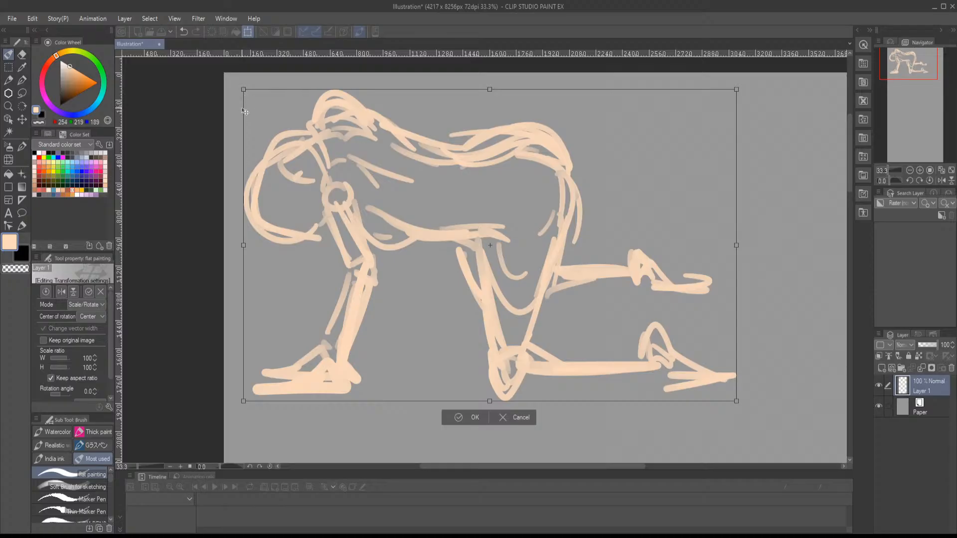
pyautogui.moveTo(243, 90); pyautogui.dragTo(410, 196)
pyautogui.moveTo(478, 264)
pyautogui.mouseDown()
pyautogui.moveTo(302, 150)
pyautogui.moveTo(308, 160)
pyautogui.mouseUp()
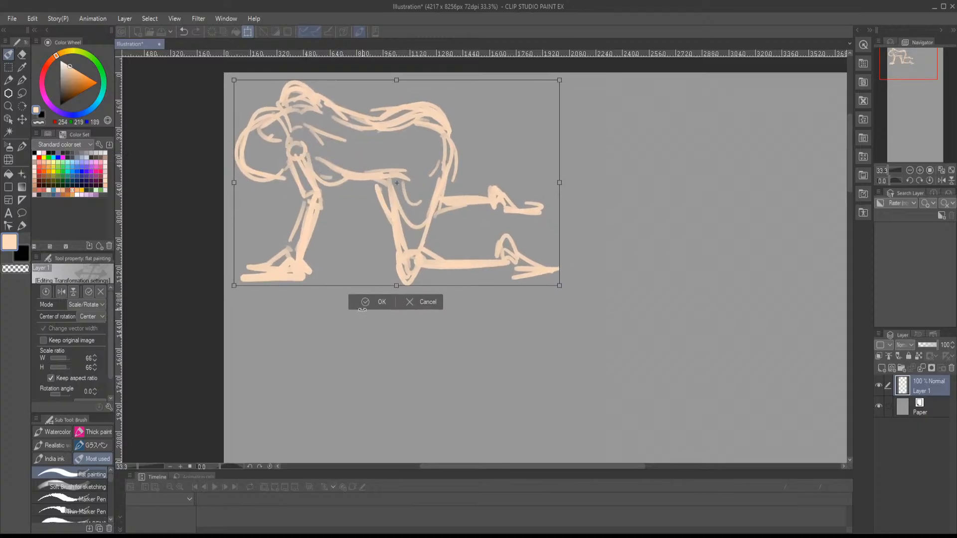
pyautogui.press('Return')
# - Add a new layer above the sketch and choose the Marker Pen with a very dark green colour for inking
pyautogui.click(44, 114)
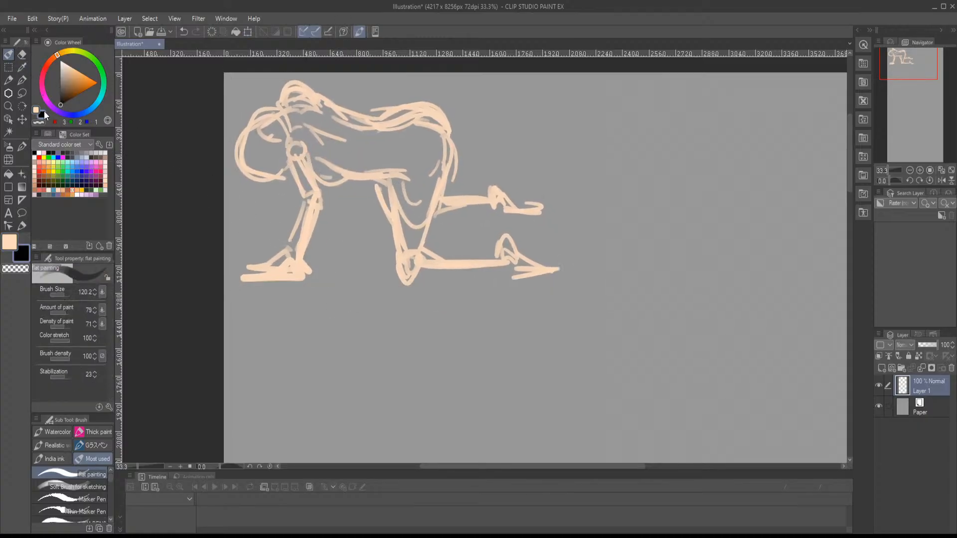
pyautogui.click(79, 499)
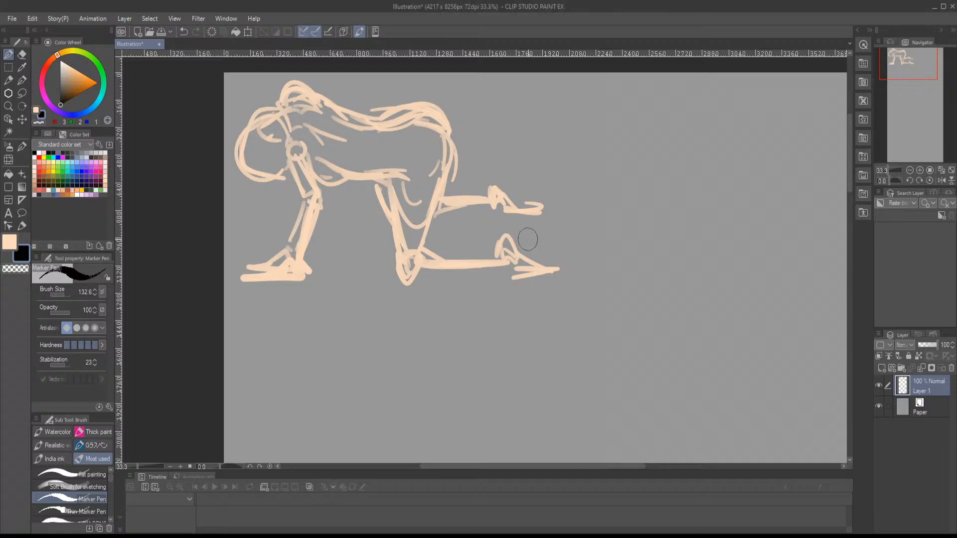
pyautogui.click(882, 369)
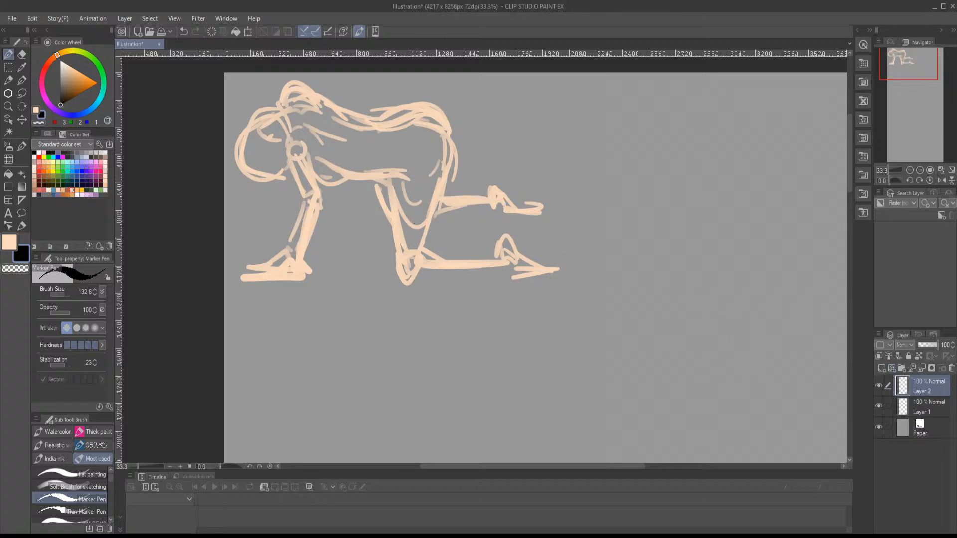
pyautogui.click(42, 116)
pyautogui.click(85, 485)
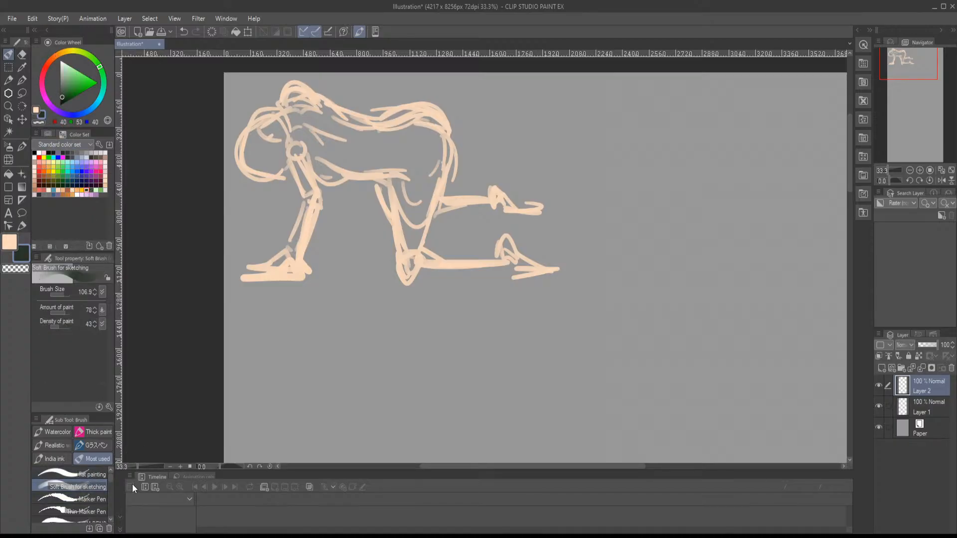
pyautogui.click(85, 499)
pyautogui.scroll(1, 274, 173)
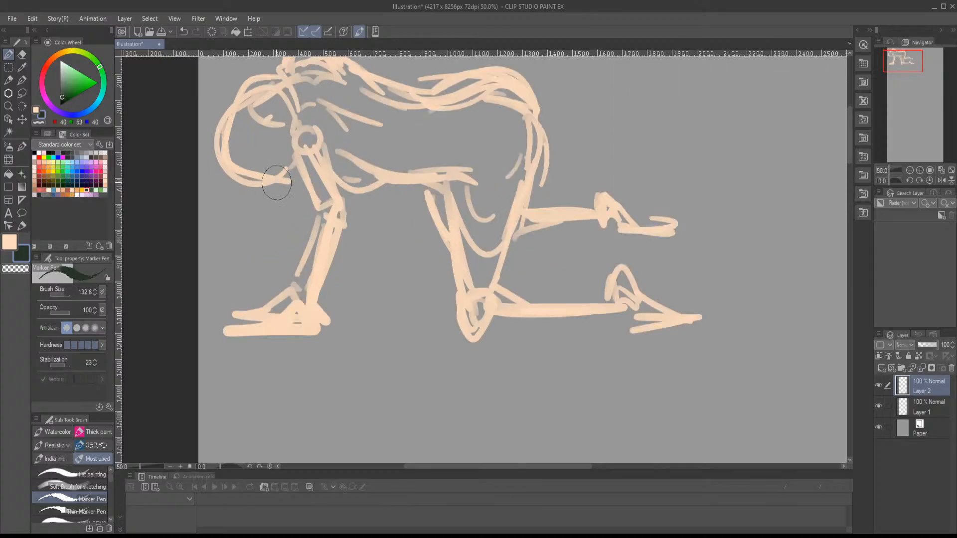
# - Ink the shoulder, upper arm, elbow and forearm over the sketch, reducing the Marker Pen size to 79.2
pyautogui.moveTo(331, 202); pyautogui.dragTo(331, 272)
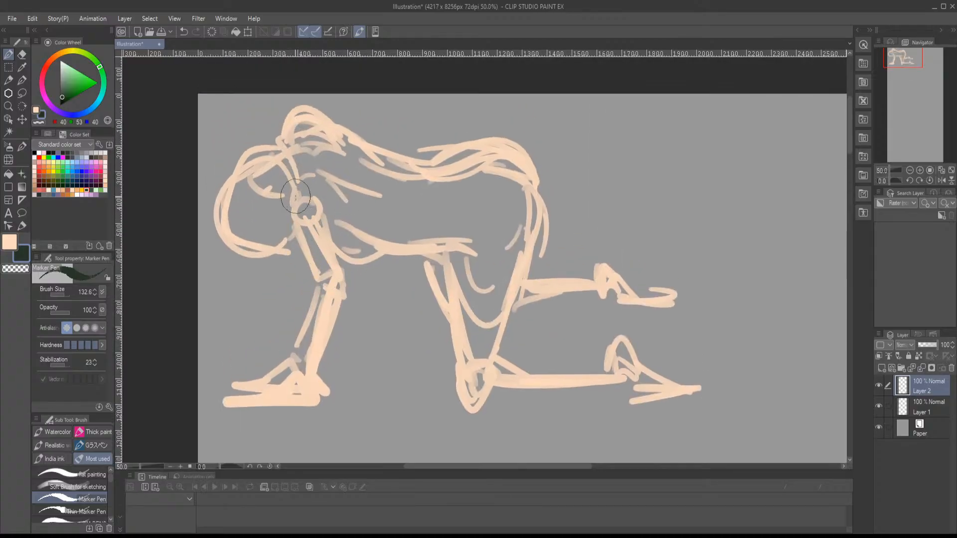
pyautogui.moveTo(295, 197)
pyautogui.mouseDown()
pyautogui.moveTo(293, 235)
pyautogui.moveTo(306, 229)
pyautogui.moveTo(299, 249)
pyautogui.moveTo(317, 288)
pyautogui.mouseUp()
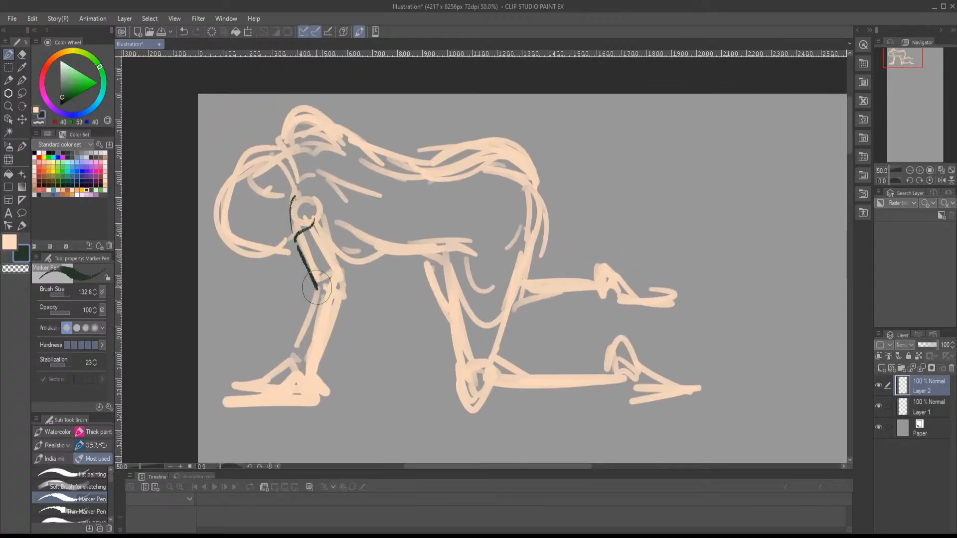
pyautogui.moveTo(321, 225)
pyautogui.mouseDown()
pyautogui.moveTo(346, 283)
pyautogui.moveTo(315, 311)
pyautogui.moveTo(301, 366)
pyautogui.mouseUp()
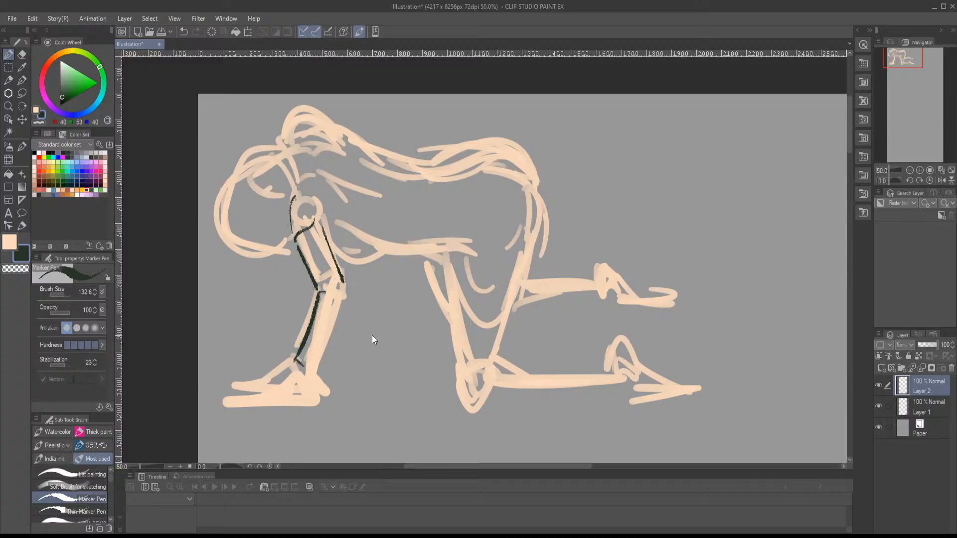
pyautogui.moveTo(300, 312)
pyautogui.mouseDown()
pyautogui.moveTo(295, 306)
pyautogui.moveTo(323, 287)
pyautogui.moveTo(290, 362)
pyautogui.mouseUp()
pyautogui.moveTo(319, 288)
pyautogui.mouseDown()
pyautogui.moveTo(289, 367)
pyautogui.moveTo(301, 378)
pyautogui.mouseUp()
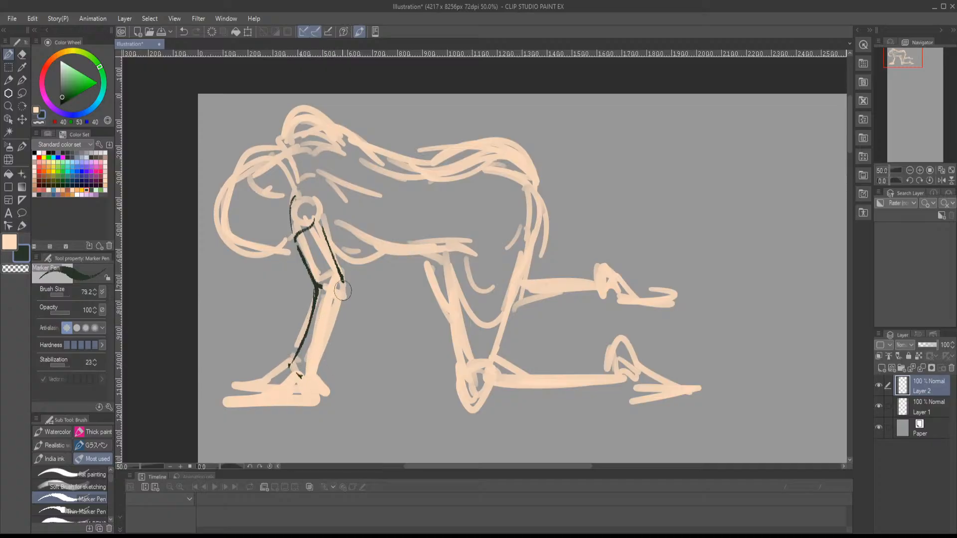
pyautogui.moveTo(343, 290)
pyautogui.mouseDown()
pyautogui.moveTo(324, 318)
pyautogui.moveTo(343, 308)
pyautogui.moveTo(340, 295)
pyautogui.moveTo(319, 378)
pyautogui.mouseUp()
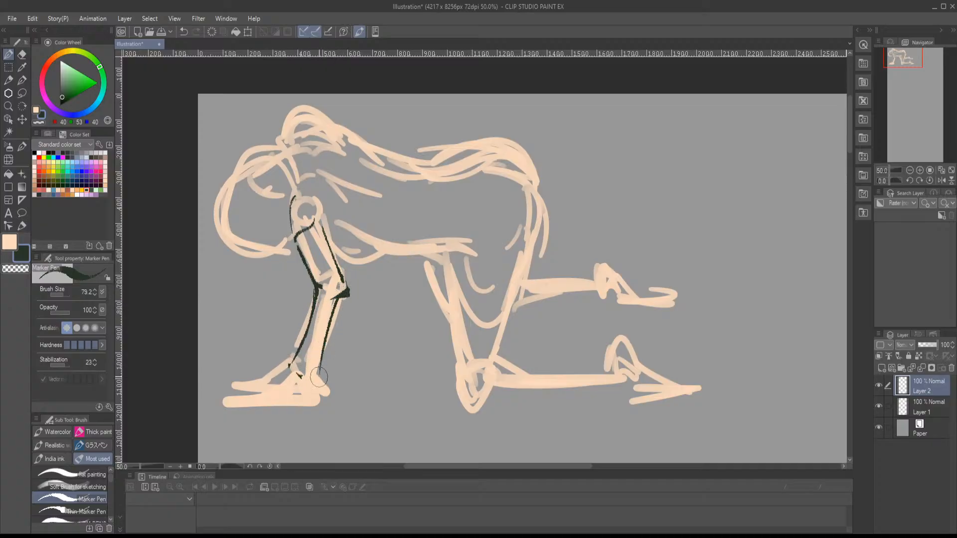
pyautogui.moveTo(339, 298)
pyautogui.mouseDown()
pyautogui.moveTo(314, 383)
pyautogui.moveTo(281, 375)
pyautogui.moveTo(236, 392)
pyautogui.moveTo(309, 384)
pyautogui.mouseUp()
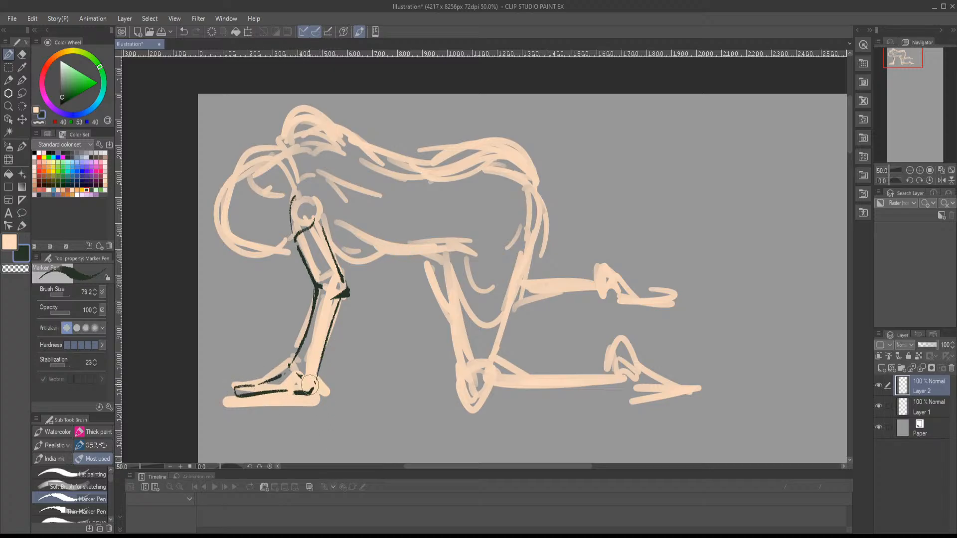
pyautogui.hotkey('ctrl', 'z')
pyautogui.hotkey('ctrl', 'z')
pyautogui.hotkey('ctrl', 'z')
pyautogui.hotkey('ctrl', 'z')
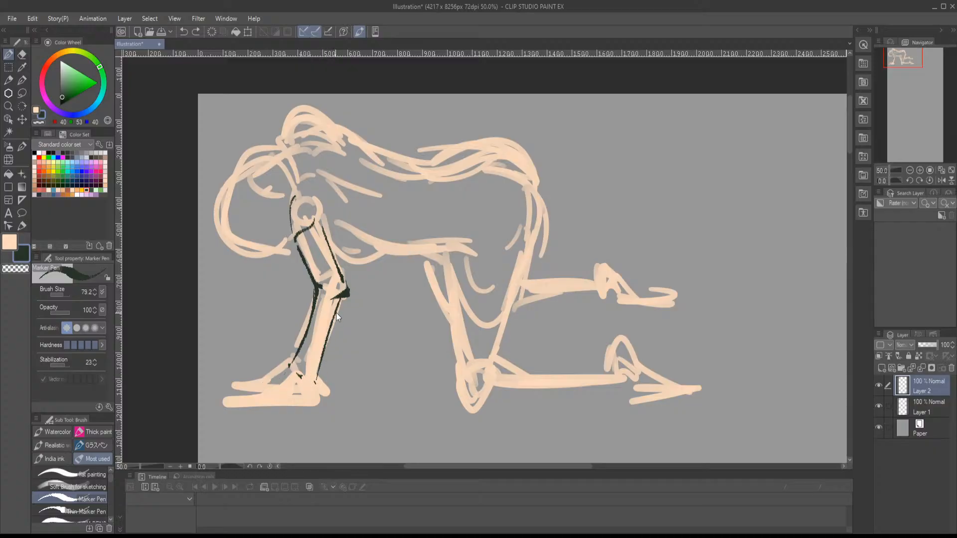
pyautogui.hotkey('ctrl', 'z')
# - Ink the back of the forearm, the wrist and the hand resting flat on the ground
pyautogui.moveTo(343, 293)
pyautogui.mouseDown()
pyautogui.moveTo(308, 380)
pyautogui.moveTo(281, 371)
pyautogui.moveTo(234, 392)
pyautogui.moveTo(310, 394)
pyautogui.moveTo(317, 380)
pyautogui.moveTo(229, 388)
pyautogui.moveTo(234, 394)
pyautogui.mouseUp()
pyautogui.moveTo(287, 365); pyautogui.dragTo(255, 375)
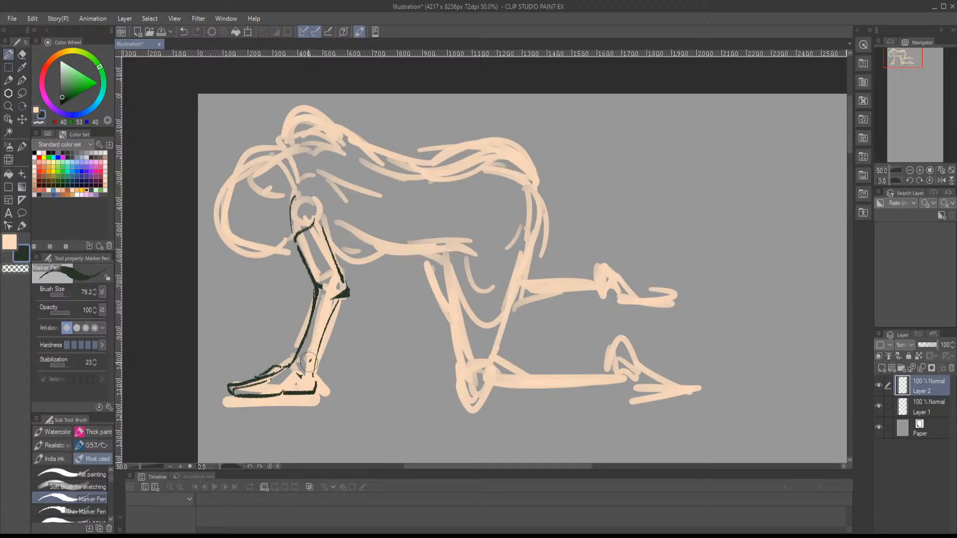
pyautogui.moveTo(308, 362); pyautogui.dragTo(312, 371)
# - Ink the chest curve behind the arm and the belly line running back to the hip
pyautogui.moveTo(347, 333)
pyautogui.mouseDown()
pyautogui.moveTo(320, 405)
pyautogui.moveTo(281, 409)
pyautogui.mouseUp()
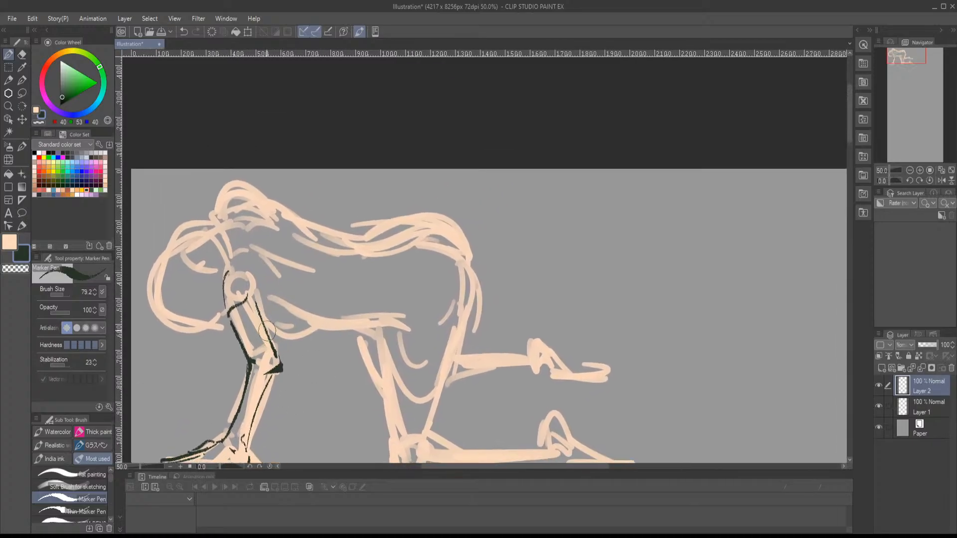
pyautogui.moveTo(267, 330); pyautogui.dragTo(314, 327)
pyautogui.moveTo(278, 299); pyautogui.dragTo(295, 307)
pyautogui.moveTo(310, 324); pyautogui.dragTo(404, 333)
# - Ink the near thigh on both sides, the knee on the ground and the curve of the buttock
pyautogui.moveTo(411, 349)
pyautogui.mouseDown()
pyautogui.moveTo(405, 322)
pyautogui.moveTo(349, 262)
pyautogui.moveTo(329, 355)
pyautogui.moveTo(349, 394)
pyautogui.moveTo(375, 350)
pyautogui.moveTo(361, 322)
pyautogui.moveTo(401, 213)
pyautogui.mouseUp()
pyautogui.click(344, 350)
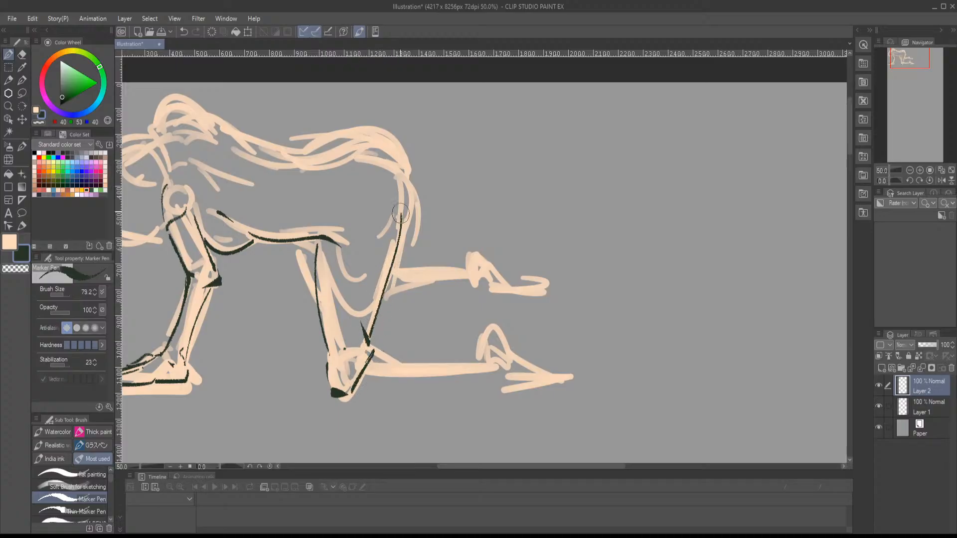
pyautogui.moveTo(379, 158)
pyautogui.mouseDown()
pyautogui.moveTo(399, 180)
pyautogui.moveTo(397, 248)
pyautogui.mouseUp()
pyautogui.moveTo(407, 306); pyautogui.dragTo(357, 274)
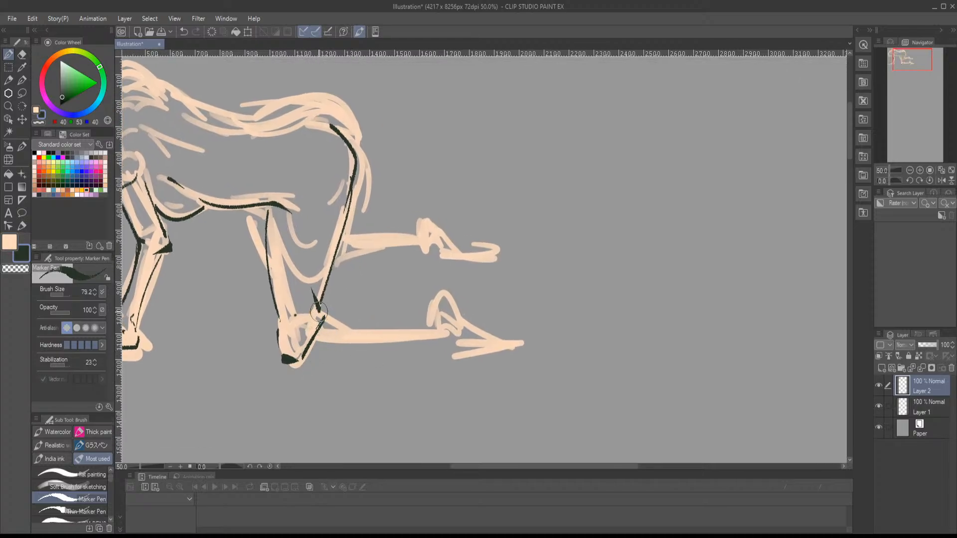
# - Ink the near lower leg along the ground, the ankle and the foot over the peach sketch
pyautogui.moveTo(319, 312); pyautogui.dragTo(362, 329)
pyautogui.moveTo(302, 359)
pyautogui.mouseDown()
pyautogui.moveTo(445, 338)
pyautogui.moveTo(450, 323)
pyautogui.moveTo(407, 331)
pyautogui.mouseUp()
pyautogui.moveTo(340, 322)
pyautogui.mouseDown()
pyautogui.moveTo(407, 329)
pyautogui.moveTo(436, 296)
pyautogui.moveTo(466, 320)
pyautogui.moveTo(460, 351)
pyautogui.moveTo(480, 327)
pyautogui.moveTo(528, 335)
pyautogui.moveTo(529, 346)
pyautogui.mouseUp()
pyautogui.moveTo(471, 350)
pyautogui.mouseDown()
pyautogui.moveTo(523, 349)
pyautogui.moveTo(545, 384)
pyautogui.mouseUp()
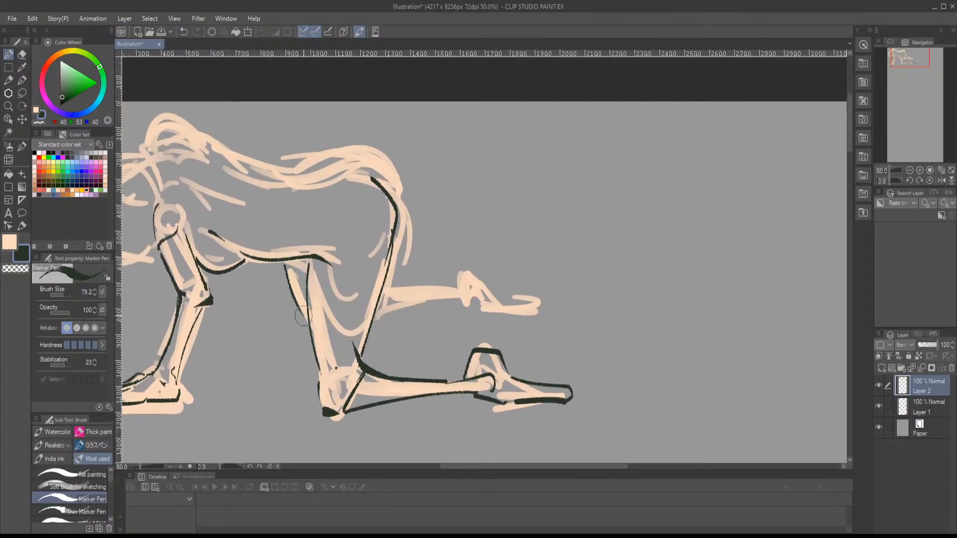
# - Ink the far lower leg on both sides, its ankle and its foot
pyautogui.moveTo(385, 287); pyautogui.dragTo(459, 289)
pyautogui.moveTo(379, 320)
pyautogui.mouseDown()
pyautogui.moveTo(467, 303)
pyautogui.moveTo(457, 277)
pyautogui.moveTo(490, 289)
pyautogui.moveTo(465, 309)
pyautogui.moveTo(486, 313)
pyautogui.moveTo(492, 289)
pyautogui.moveTo(541, 299)
pyautogui.moveTo(545, 313)
pyautogui.moveTo(490, 312)
pyautogui.mouseUp()
pyautogui.moveTo(465, 269); pyautogui.dragTo(557, 299)
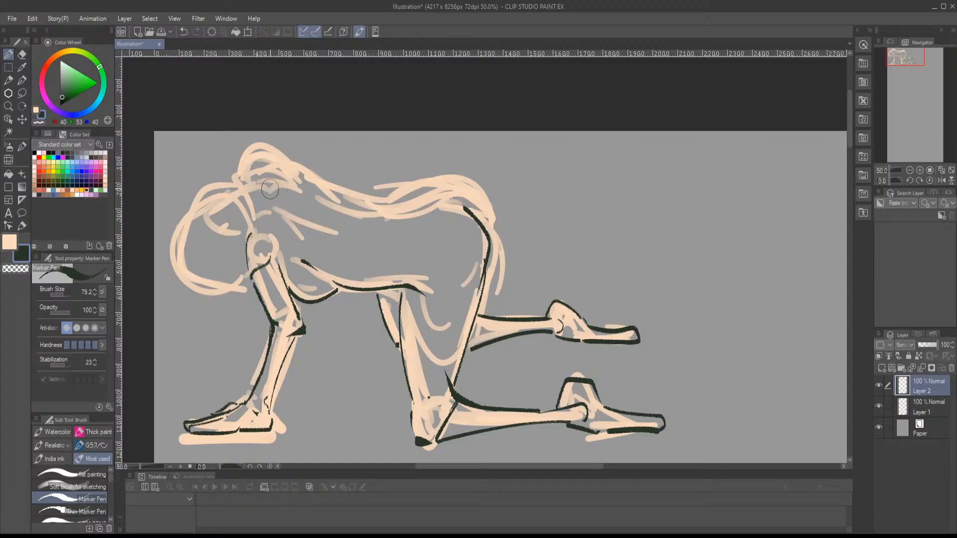
# - Ink the shoulder contours and the back line running through the waist dip and over the hip
pyautogui.moveTo(267, 185); pyautogui.dragTo(300, 200)
pyautogui.moveTo(277, 168)
pyautogui.mouseDown()
pyautogui.moveTo(368, 216)
pyautogui.moveTo(412, 217)
pyautogui.mouseUp()
pyautogui.moveTo(487, 231)
pyautogui.mouseDown()
pyautogui.moveTo(474, 197)
pyautogui.moveTo(412, 194)
pyautogui.moveTo(442, 184)
pyautogui.moveTo(484, 198)
pyautogui.moveTo(493, 232)
pyautogui.mouseUp()
pyautogui.hotkey('ctrl', 'z')
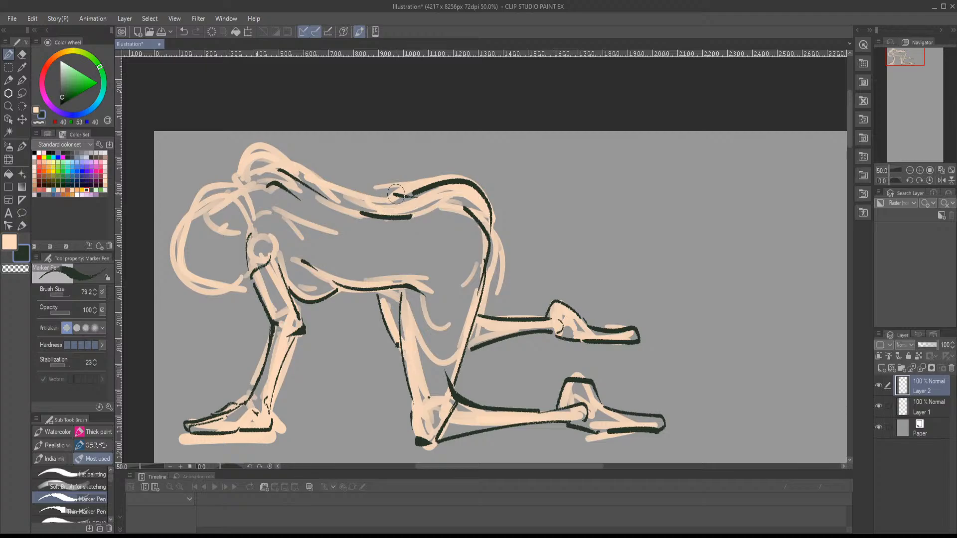
pyautogui.moveTo(248, 175)
pyautogui.mouseDown()
pyautogui.moveTo(265, 157)
pyautogui.moveTo(389, 203)
pyautogui.moveTo(417, 199)
pyautogui.mouseUp()
pyautogui.moveTo(243, 167)
pyautogui.mouseDown()
pyautogui.moveTo(280, 158)
pyautogui.moveTo(237, 180)
pyautogui.moveTo(304, 175)
pyautogui.mouseUp()
pyautogui.moveTo(288, 160); pyautogui.dragTo(328, 189)
pyautogui.moveTo(327, 254); pyautogui.dragTo(389, 208)
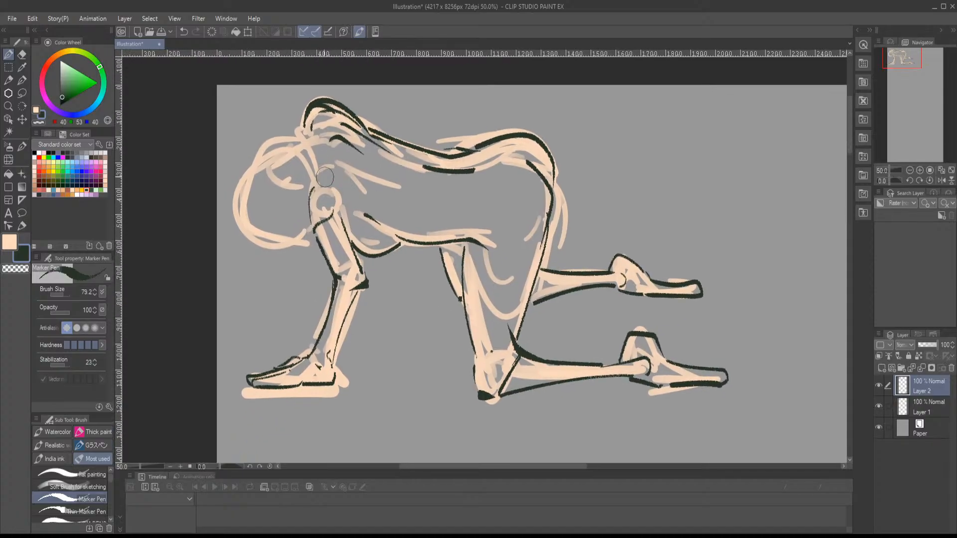
# - Ink the neck and the outline of the hanging head, redrawing the front of the face and the chin
pyautogui.moveTo(300, 149)
pyautogui.mouseDown()
pyautogui.moveTo(258, 163)
pyautogui.moveTo(245, 217)
pyautogui.moveTo(251, 236)
pyautogui.moveTo(311, 229)
pyautogui.mouseUp()
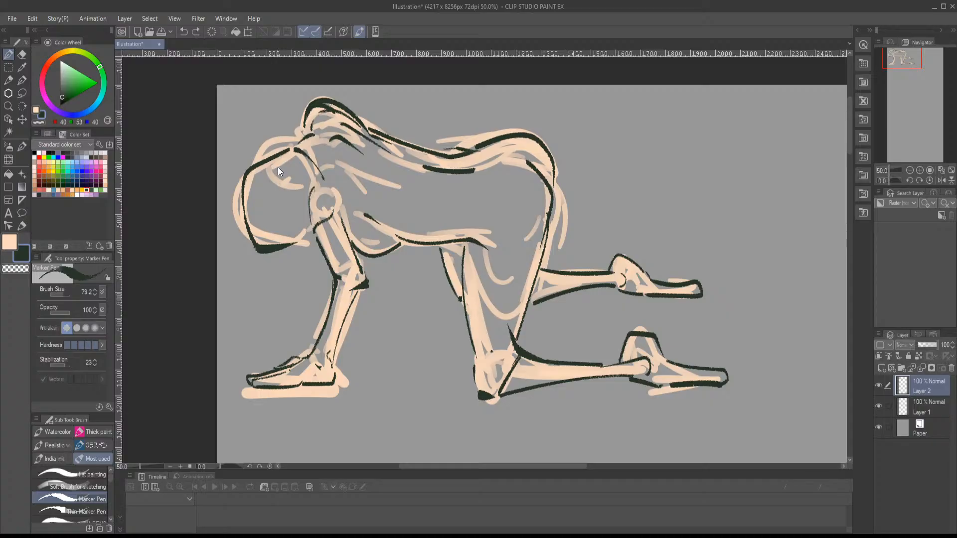
pyautogui.hotkey('ctrl', 'z')
pyautogui.moveTo(238, 181)
pyautogui.mouseDown()
pyautogui.moveTo(266, 252)
pyautogui.moveTo(307, 243)
pyautogui.mouseUp()
pyautogui.moveTo(387, 228)
pyautogui.mouseDown()
pyautogui.moveTo(271, 234)
pyautogui.moveTo(370, 216)
pyautogui.mouseUp()
pyautogui.moveTo(339, 269); pyautogui.dragTo(333, 231)
pyautogui.moveTo(362, 198); pyautogui.dragTo(315, 254)
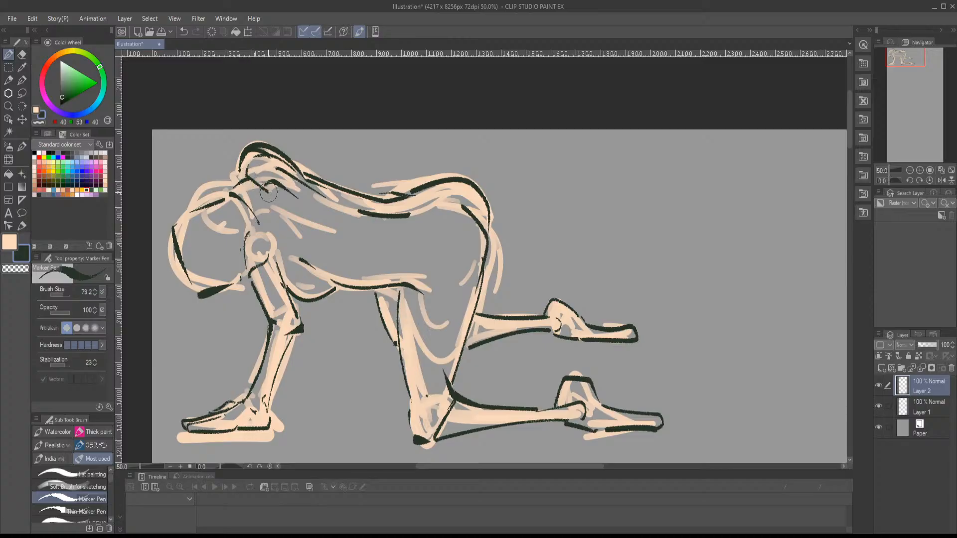
# - Ink the rounded top of the near shoulder and the inner edge of the upper arm
pyautogui.hotkey('ctrl', 'z')
pyautogui.moveTo(257, 229)
pyautogui.mouseDown()
pyautogui.moveTo(272, 232)
pyautogui.moveTo(277, 246)
pyautogui.mouseUp()
pyautogui.moveTo(279, 253); pyautogui.dragTo(289, 296)
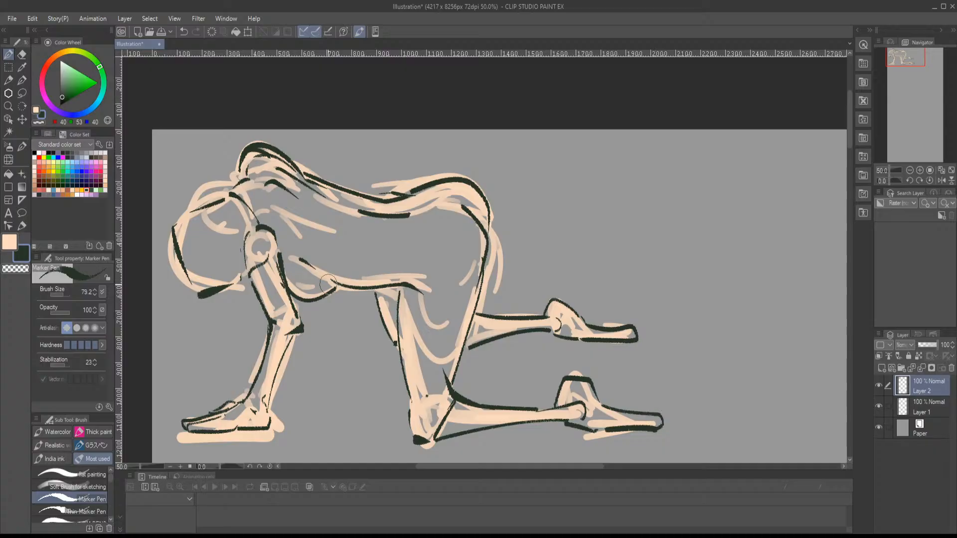
# - Group Layer 1 and Layer 2 in a folder at 31% opacity and add a new layer above it
pyautogui.moveTo(487, 294)
pyautogui.mouseDown()
pyautogui.moveTo(435, 210)
pyautogui.moveTo(524, 245)
pyautogui.mouseUp()
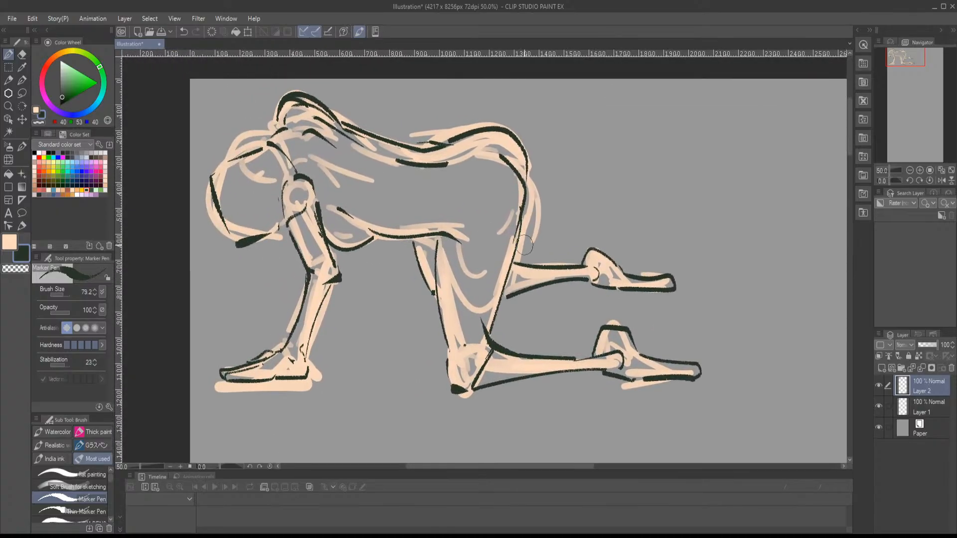
pyautogui.click(901, 368)
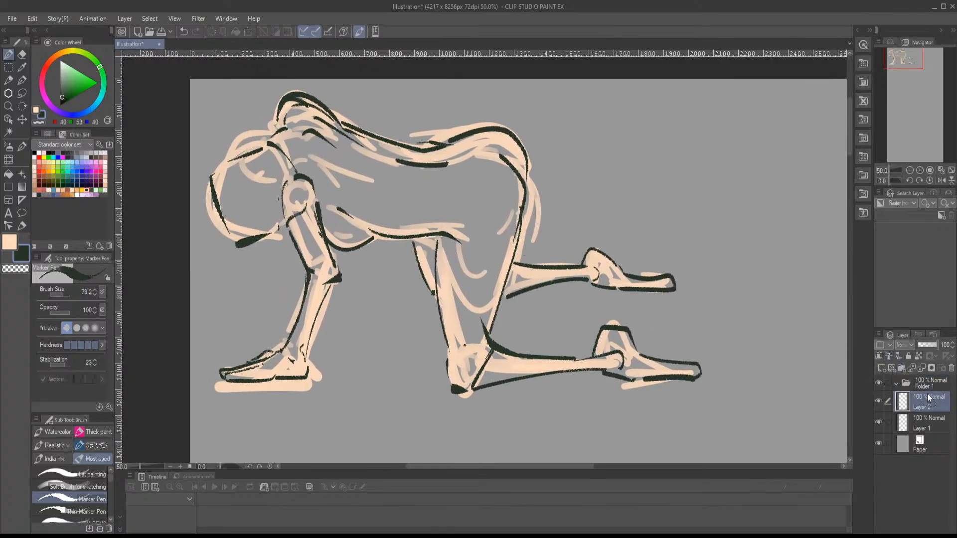
pyautogui.moveTo(929, 427); pyautogui.dragTo(925, 376)
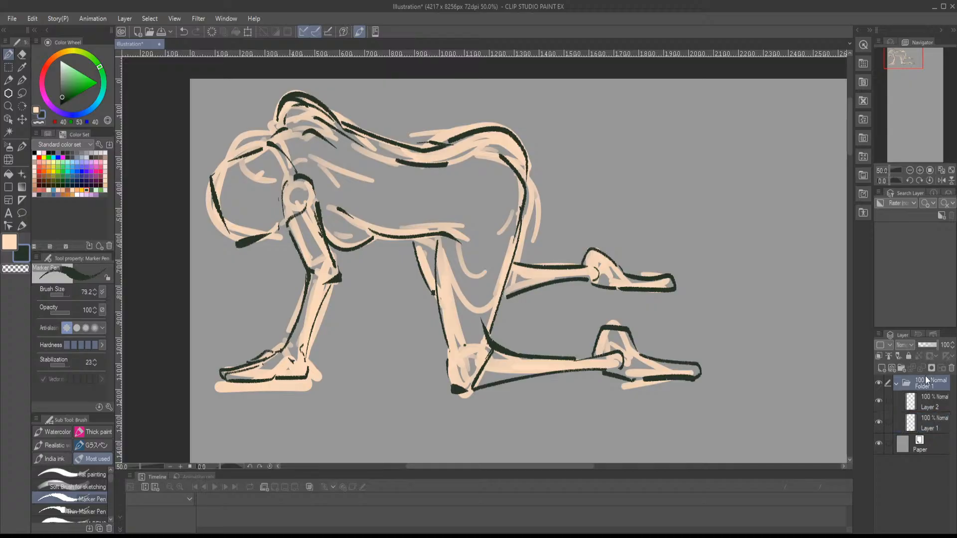
pyautogui.click(923, 344)
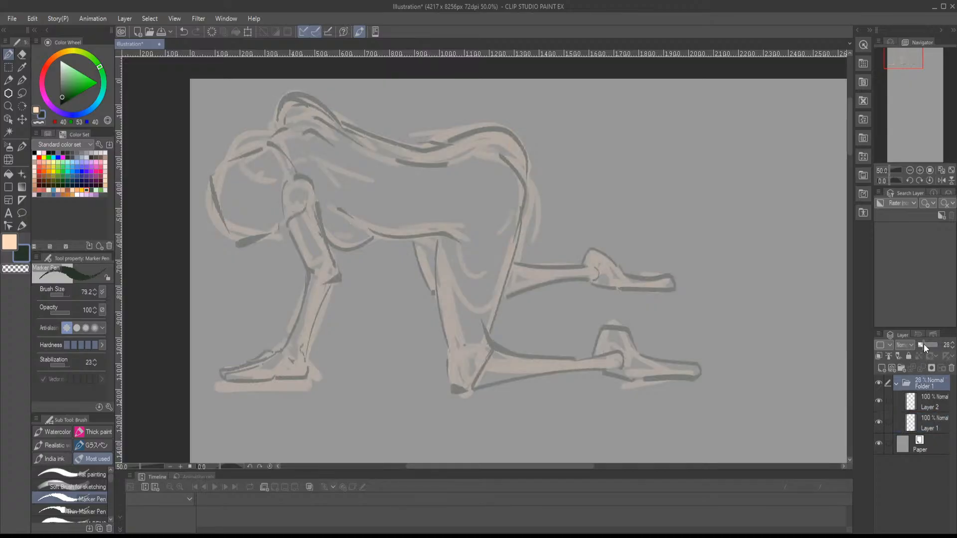
pyautogui.click(898, 383)
pyautogui.click(882, 369)
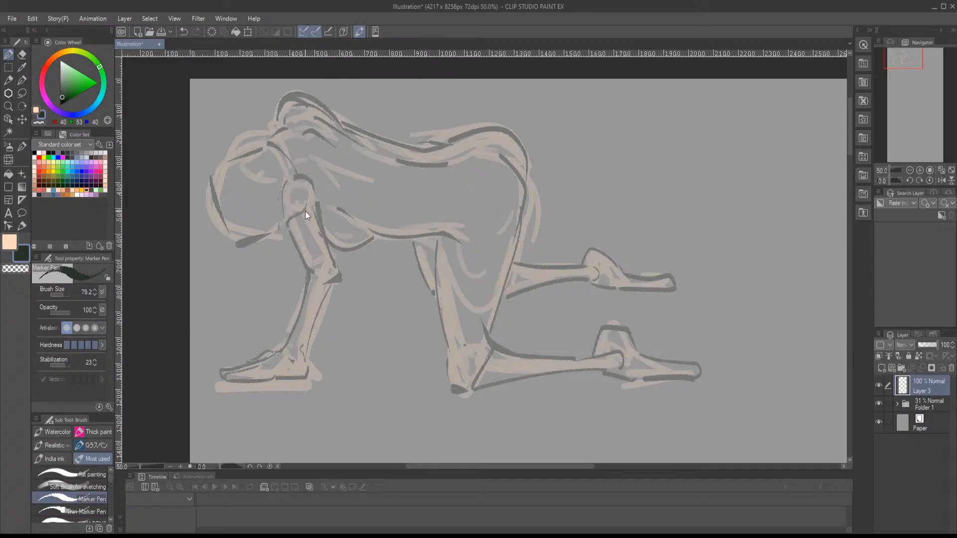
# - Ink the near shoulder, upper arm and front of the forearm on the new layer with the Marker Pen at size 45.2
pyautogui.moveTo(305, 210); pyautogui.dragTo(305, 209)
pyautogui.moveTo(290, 239)
pyautogui.mouseDown()
pyautogui.moveTo(306, 274)
pyautogui.moveTo(292, 336)
pyautogui.mouseUp()
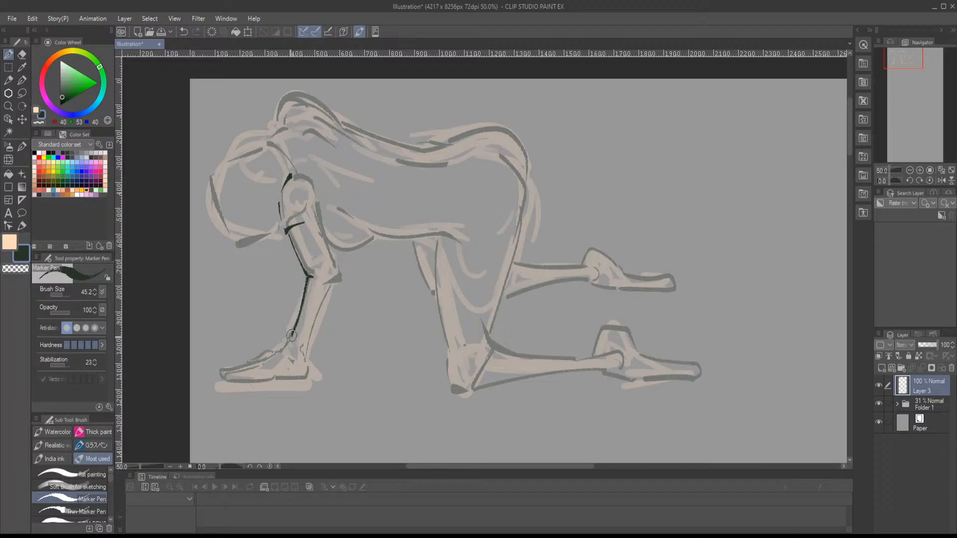
pyautogui.moveTo(327, 234); pyautogui.dragTo(339, 266)
pyautogui.moveTo(320, 205); pyautogui.dragTo(323, 191)
# - Ink the neck and upper-back lines, the chest curve and the belly line back to the hip
pyautogui.moveTo(282, 139)
pyautogui.mouseDown()
pyautogui.moveTo(299, 129)
pyautogui.moveTo(362, 142)
pyautogui.mouseUp()
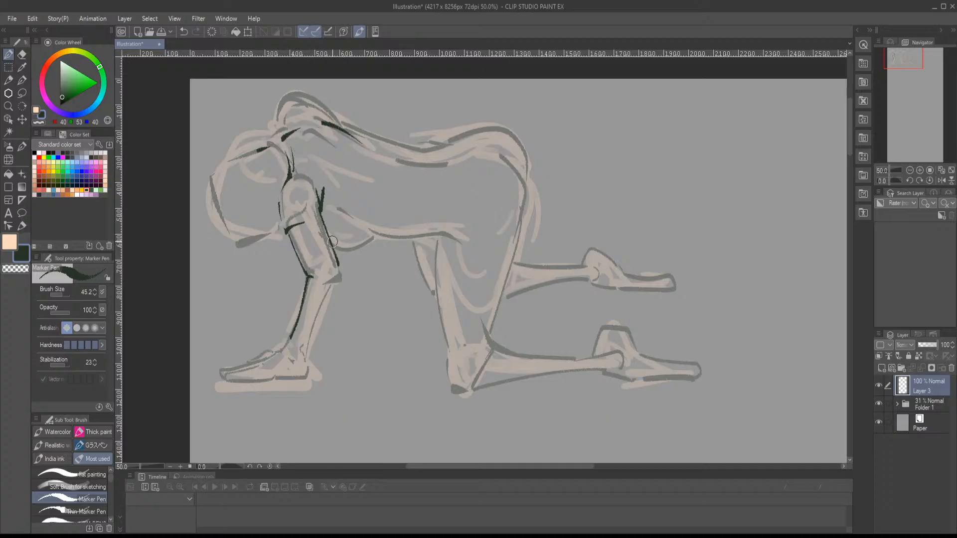
pyautogui.moveTo(333, 242)
pyautogui.mouseDown()
pyautogui.moveTo(357, 249)
pyautogui.moveTo(374, 232)
pyautogui.moveTo(337, 202)
pyautogui.mouseUp()
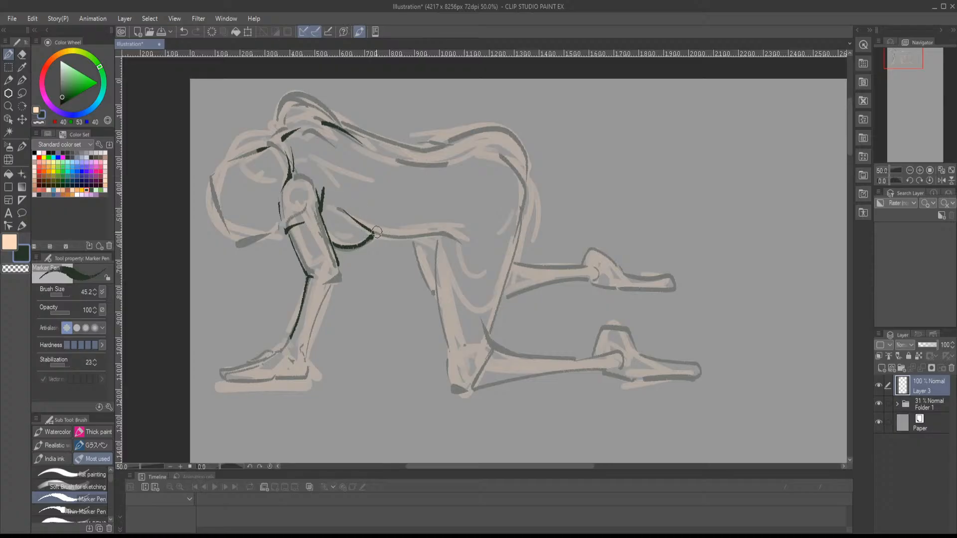
pyautogui.moveTo(375, 234)
pyautogui.mouseDown()
pyautogui.moveTo(455, 237)
pyautogui.moveTo(426, 247)
pyautogui.mouseUp()
# - Ink the elbow, the back of the forearm, the wrist and the hand flat on the ground
pyautogui.moveTo(283, 261)
pyautogui.mouseDown()
pyautogui.moveTo(360, 247)
pyautogui.moveTo(319, 312)
pyautogui.mouseUp()
pyautogui.hotkey('ctrl', 'z')
pyautogui.moveTo(346, 236); pyautogui.dragTo(320, 305)
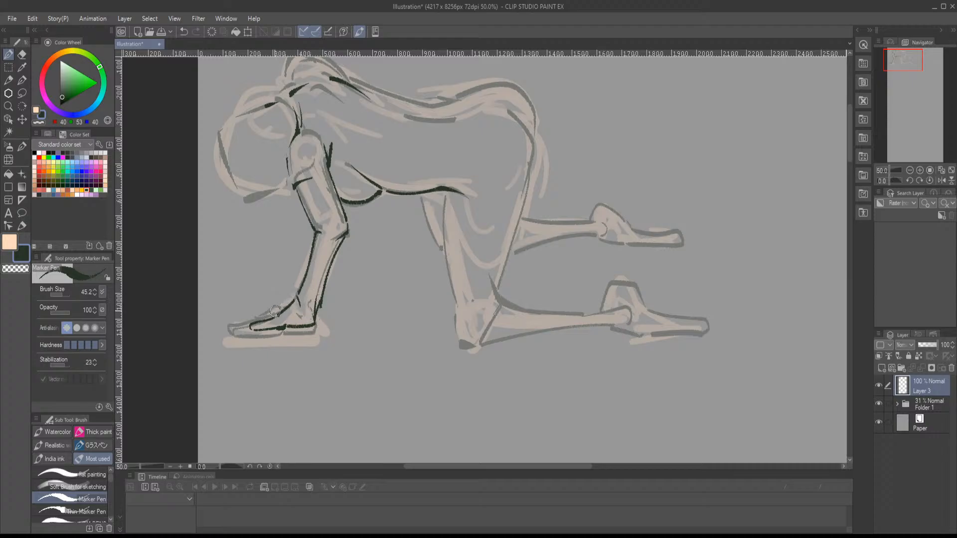
pyautogui.moveTo(281, 308)
pyautogui.mouseDown()
pyautogui.moveTo(234, 328)
pyautogui.moveTo(280, 306)
pyautogui.mouseUp()
# - Ink the front of the near thigh, the knee and both edges of the lower leg to the ankle
pyautogui.moveTo(391, 260); pyautogui.dragTo(257, 322)
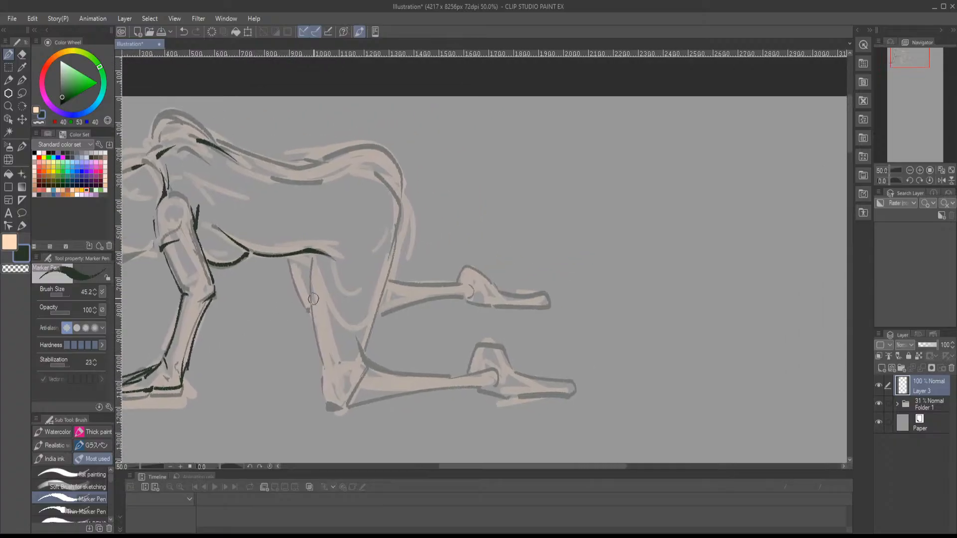
pyautogui.moveTo(314, 299); pyautogui.dragTo(316, 250)
pyautogui.moveTo(314, 206)
pyautogui.mouseDown()
pyautogui.moveTo(325, 345)
pyautogui.moveTo(350, 354)
pyautogui.mouseUp()
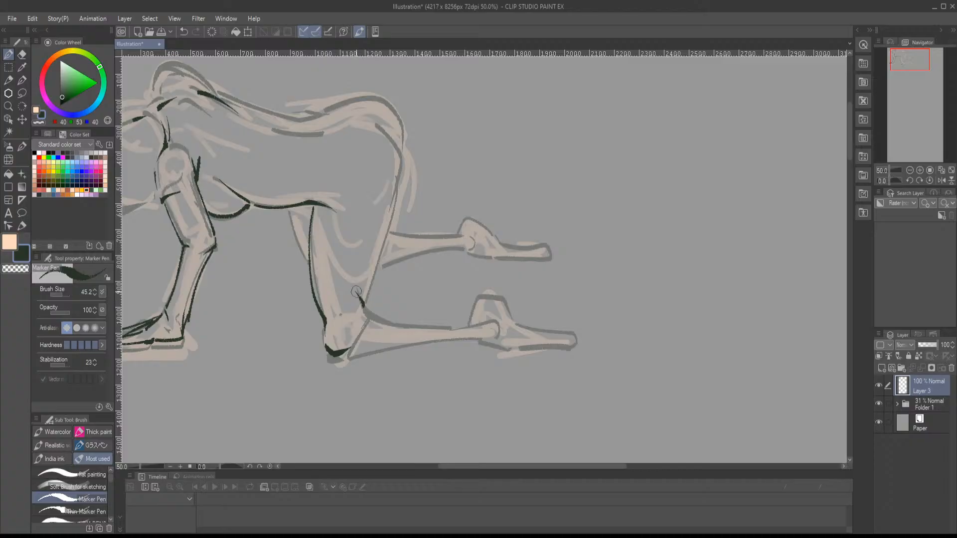
pyautogui.moveTo(343, 357); pyautogui.dragTo(473, 341)
pyautogui.moveTo(367, 315)
pyautogui.mouseDown()
pyautogui.moveTo(476, 318)
pyautogui.moveTo(490, 322)
pyautogui.moveTo(449, 341)
pyautogui.moveTo(488, 339)
pyautogui.moveTo(462, 327)
pyautogui.mouseUp()
pyautogui.hotkey('ctrl', 'z')
pyautogui.moveTo(366, 312); pyautogui.dragTo(483, 328)
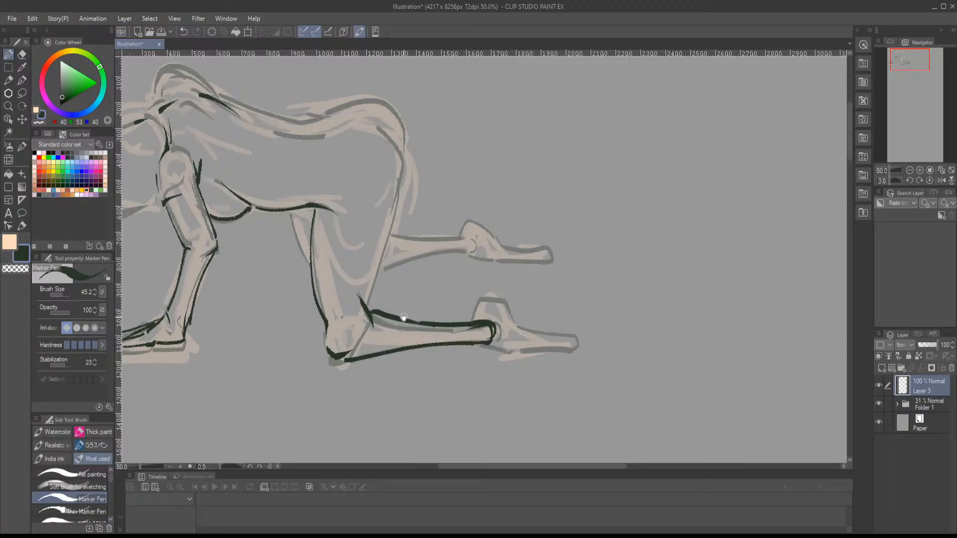
# - Ink the back of the near thigh up to the buttock, replacing the first curved stroke with a straighter one
pyautogui.moveTo(406, 319)
pyautogui.mouseDown()
pyautogui.moveTo(434, 368)
pyautogui.moveTo(415, 262)
pyautogui.mouseUp()
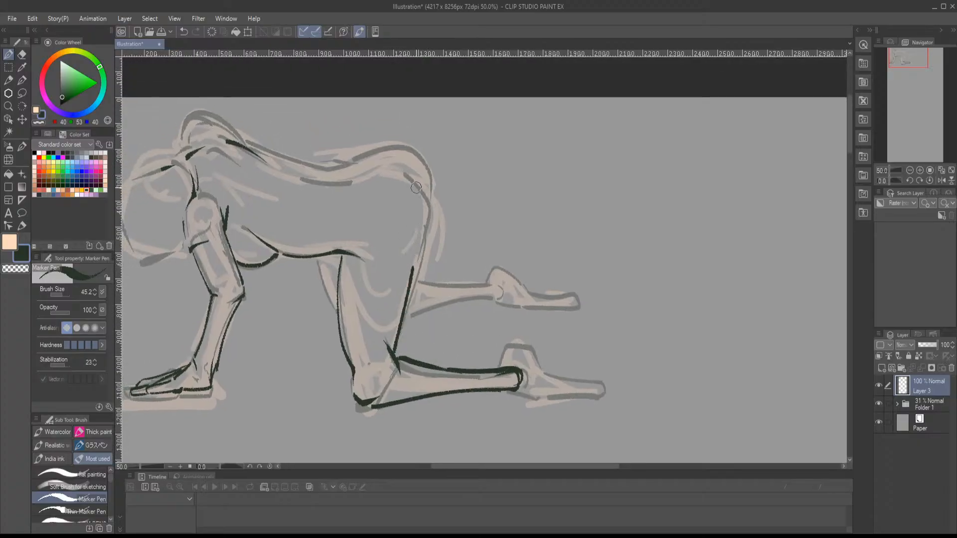
pyautogui.moveTo(406, 175)
pyautogui.mouseDown()
pyautogui.moveTo(433, 208)
pyautogui.moveTo(398, 307)
pyautogui.mouseUp()
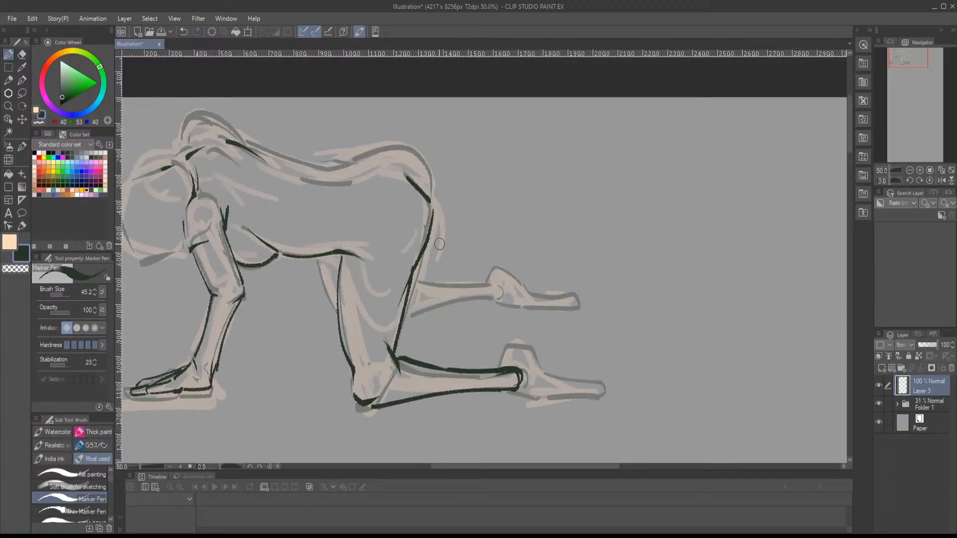
pyautogui.hotkey('ctrl', 'z')
pyautogui.moveTo(416, 260)
pyautogui.mouseDown()
pyautogui.moveTo(430, 202)
pyautogui.moveTo(432, 258)
pyautogui.mouseUp()
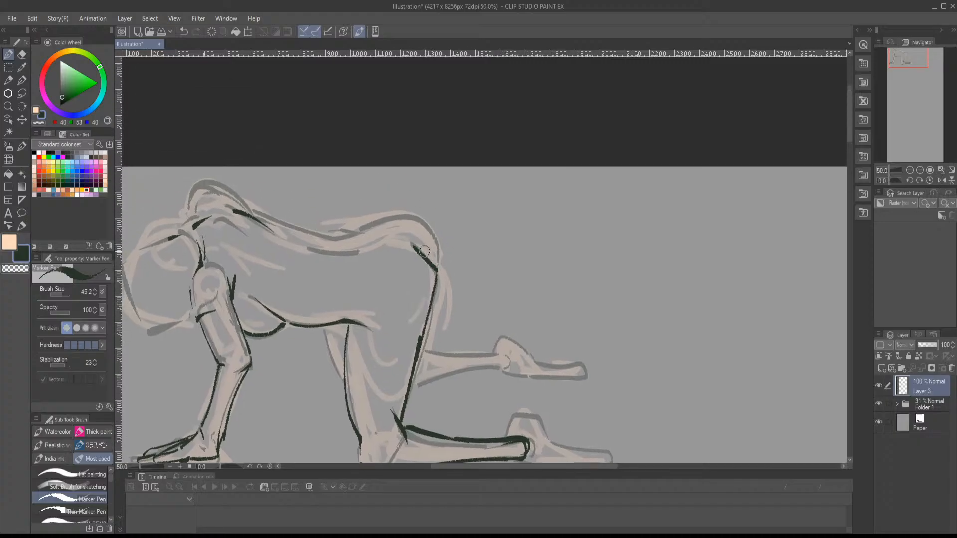
# - Ink the top of the hip and the back line running forward to the shoulder hump
pyautogui.moveTo(365, 228)
pyautogui.mouseDown()
pyautogui.moveTo(400, 222)
pyautogui.moveTo(439, 260)
pyautogui.mouseUp()
pyautogui.moveTo(412, 273); pyautogui.dragTo(492, 268)
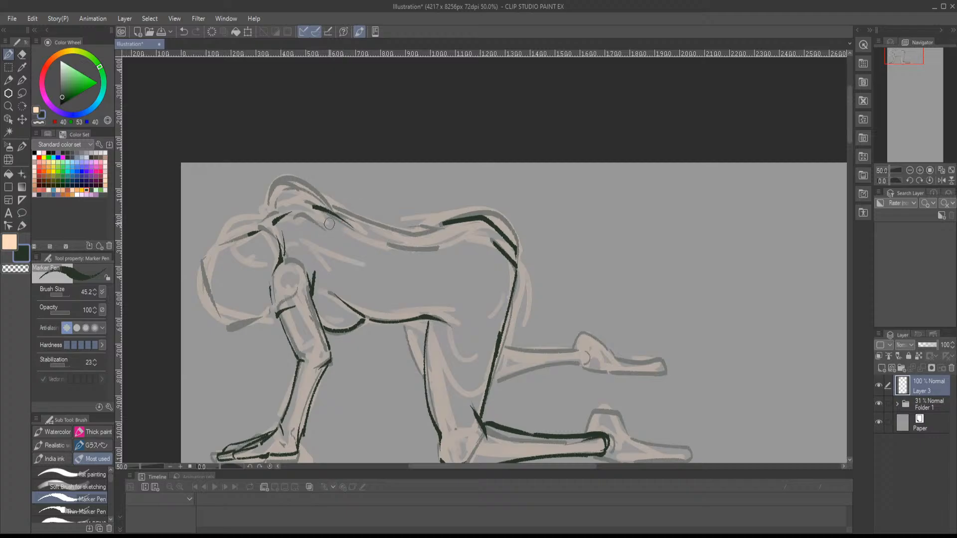
pyautogui.moveTo(279, 196)
pyautogui.mouseDown()
pyautogui.moveTo(408, 231)
pyautogui.moveTo(446, 221)
pyautogui.mouseUp()
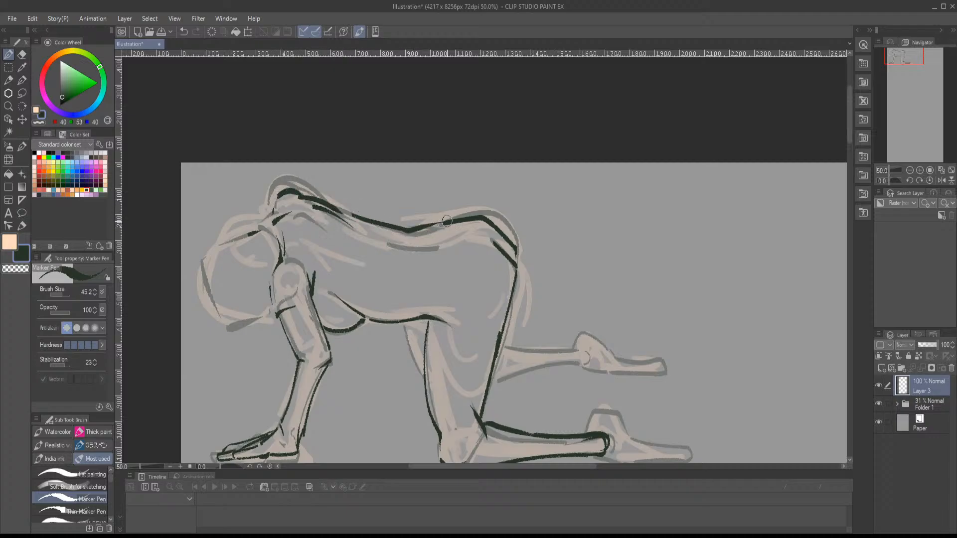
# - Ink the head as an angular outline with short marks for the eye, ear and mouth
pyautogui.moveTo(373, 287); pyautogui.dragTo(446, 216)
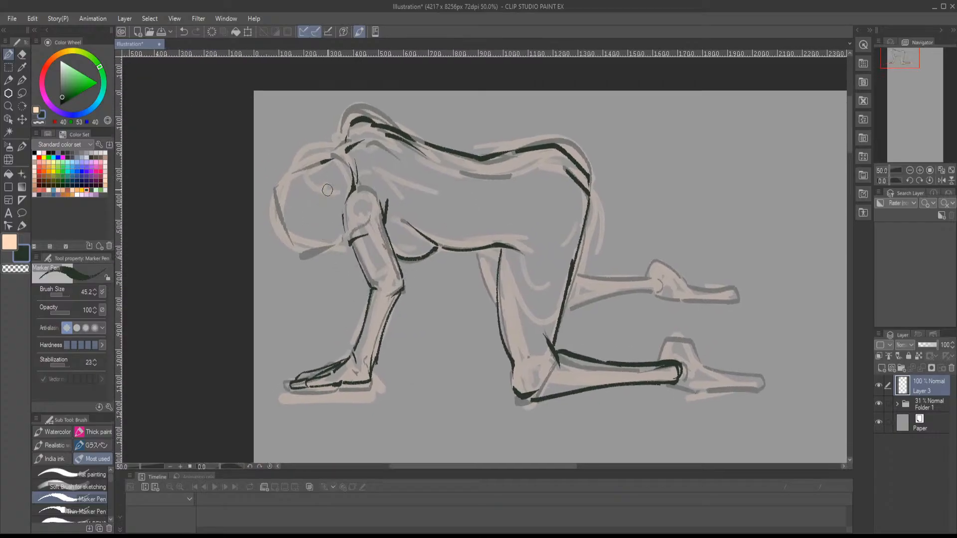
pyautogui.moveTo(319, 163)
pyautogui.mouseDown()
pyautogui.moveTo(286, 186)
pyautogui.moveTo(327, 195)
pyautogui.mouseUp()
pyautogui.hotkey('ctrl', 'z')
pyautogui.moveTo(275, 189)
pyautogui.mouseDown()
pyautogui.moveTo(304, 254)
pyautogui.moveTo(341, 242)
pyautogui.mouseUp()
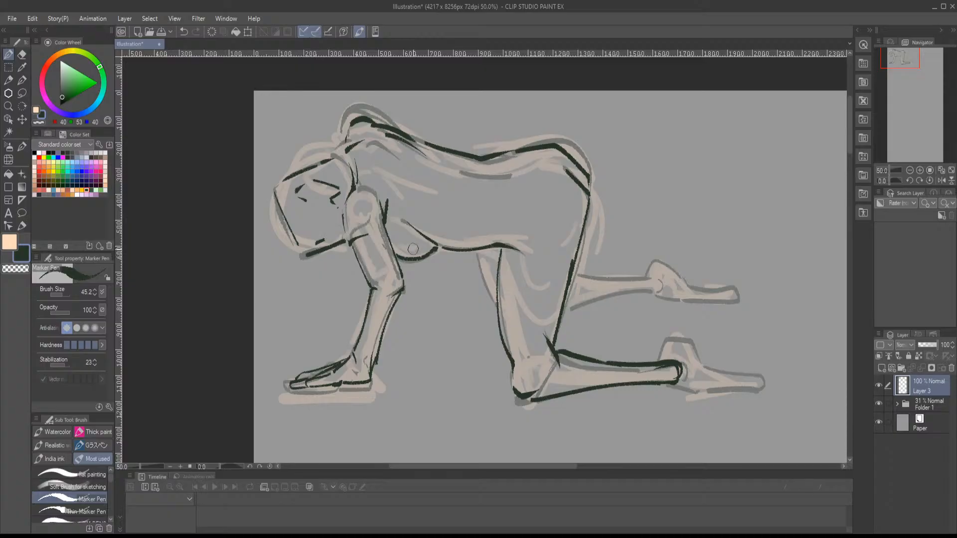
# - Ink the front of the far thigh and both edges of the far lower leg to the ankle
pyautogui.moveTo(413, 249); pyautogui.dragTo(199, 254)
pyautogui.moveTo(261, 258); pyautogui.dragTo(278, 305)
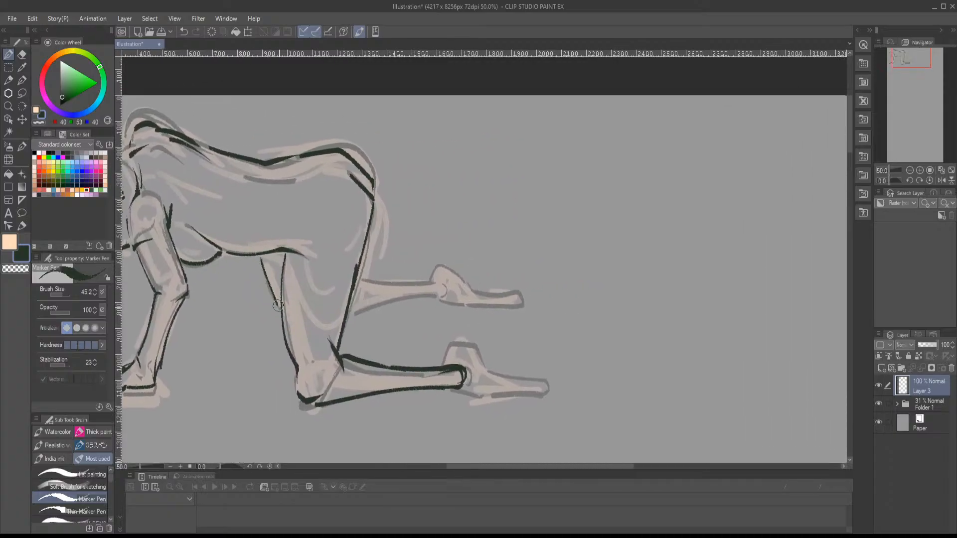
pyautogui.moveTo(358, 273)
pyautogui.mouseDown()
pyautogui.moveTo(428, 284)
pyautogui.moveTo(423, 302)
pyautogui.mouseUp()
pyautogui.moveTo(363, 311)
pyautogui.mouseDown()
pyautogui.moveTo(433, 298)
pyautogui.moveTo(354, 320)
pyautogui.moveTo(443, 290)
pyautogui.moveTo(436, 283)
pyautogui.moveTo(344, 291)
pyautogui.mouseUp()
pyautogui.hotkey('ctrl', 'z')
pyautogui.hotkey('ctrl', 'z')
pyautogui.hotkey('ctrl', 'z')
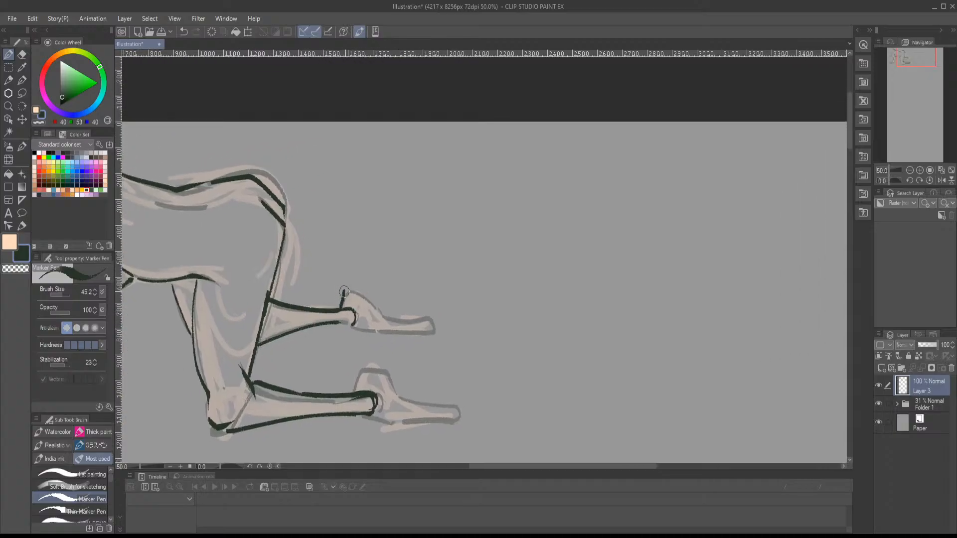
# - Ink both feet with their heels and soles, and add contour lines along the waist and hip
pyautogui.moveTo(351, 324)
pyautogui.mouseDown()
pyautogui.moveTo(433, 329)
pyautogui.moveTo(371, 333)
pyautogui.moveTo(361, 305)
pyautogui.moveTo(423, 335)
pyautogui.mouseUp()
pyautogui.scroll(-3, 395, 335)
pyautogui.moveTo(368, 346)
pyautogui.mouseDown()
pyautogui.moveTo(449, 356)
pyautogui.moveTo(453, 346)
pyautogui.moveTo(336, 333)
pyautogui.moveTo(469, 314)
pyautogui.mouseUp()
pyautogui.moveTo(349, 282)
pyautogui.mouseDown()
pyautogui.moveTo(402, 288)
pyautogui.moveTo(538, 340)
pyautogui.mouseUp()
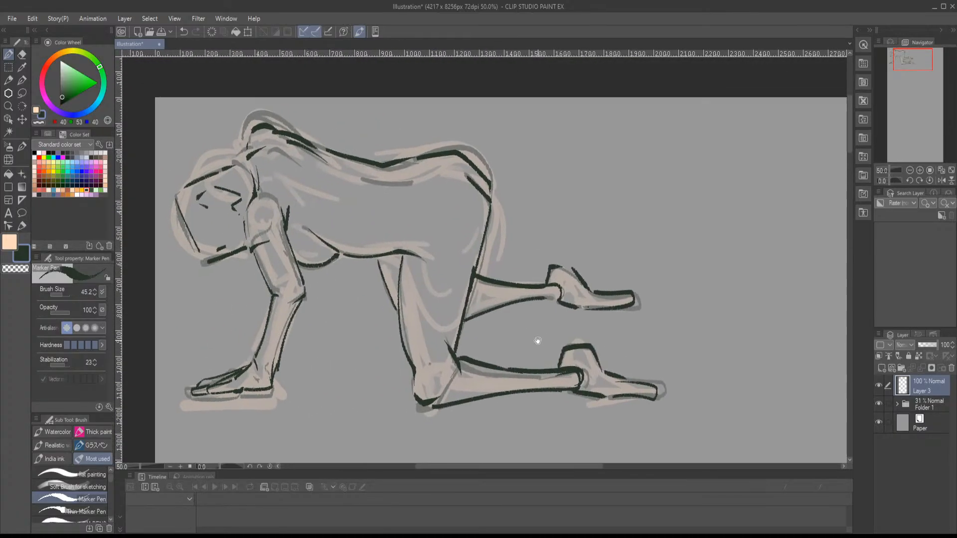
pyautogui.moveTo(361, 176)
pyautogui.mouseDown()
pyautogui.moveTo(404, 183)
pyautogui.moveTo(467, 172)
pyautogui.mouseUp()
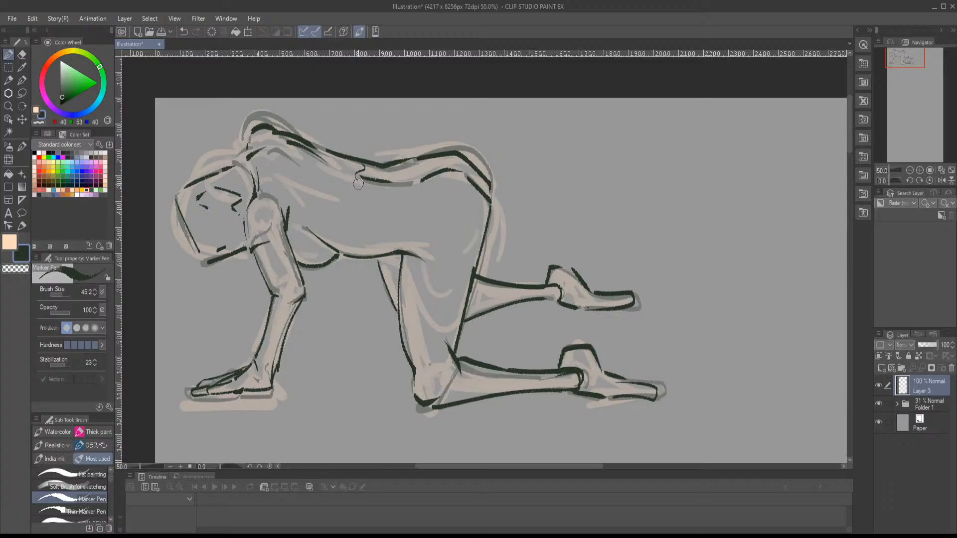
# - On Layer 1 in Folder 1, block in a second figure's angular torso in peach with the flat painting brush, in the empty area beside the first sketch
pyautogui.moveTo(362, 213); pyautogui.dragTo(342, 244)
pyautogui.moveTo(468, 227); pyautogui.dragTo(308, 212)
pyautogui.moveTo(436, 228); pyautogui.dragTo(299, 225)
pyautogui.moveTo(357, 231)
pyautogui.mouseDown()
pyautogui.moveTo(248, 206)
pyautogui.moveTo(252, 223)
pyautogui.mouseUp()
pyautogui.click(897, 405)
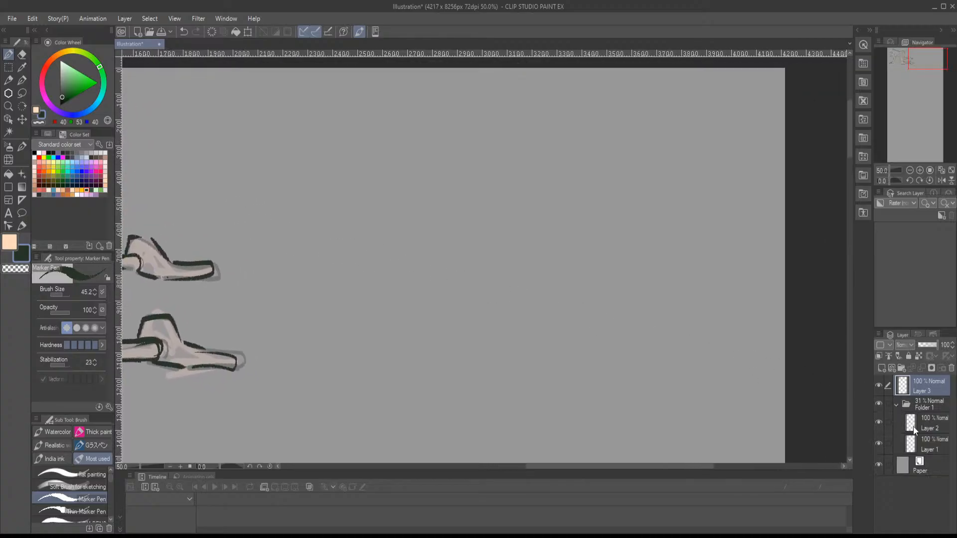
pyautogui.click(919, 441)
pyautogui.click(41, 118)
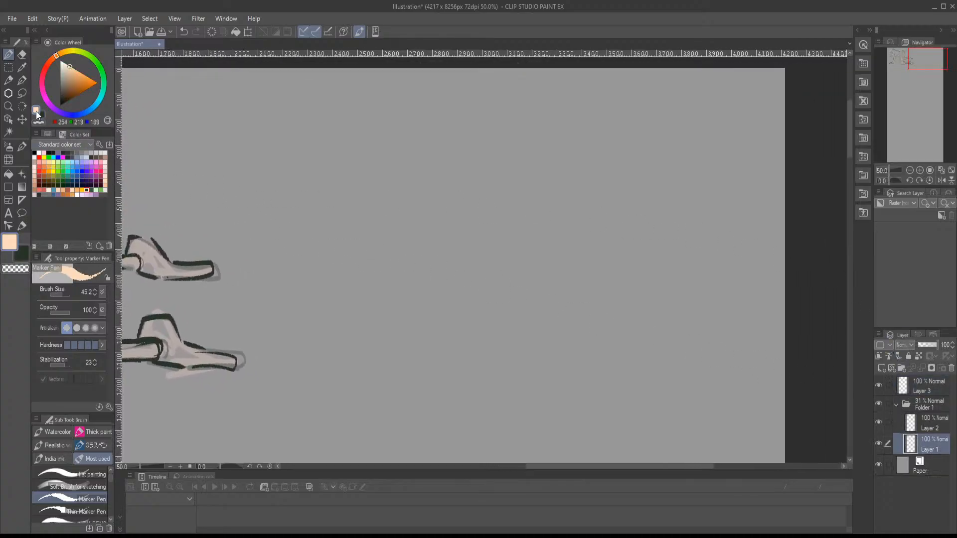
pyautogui.click(74, 471)
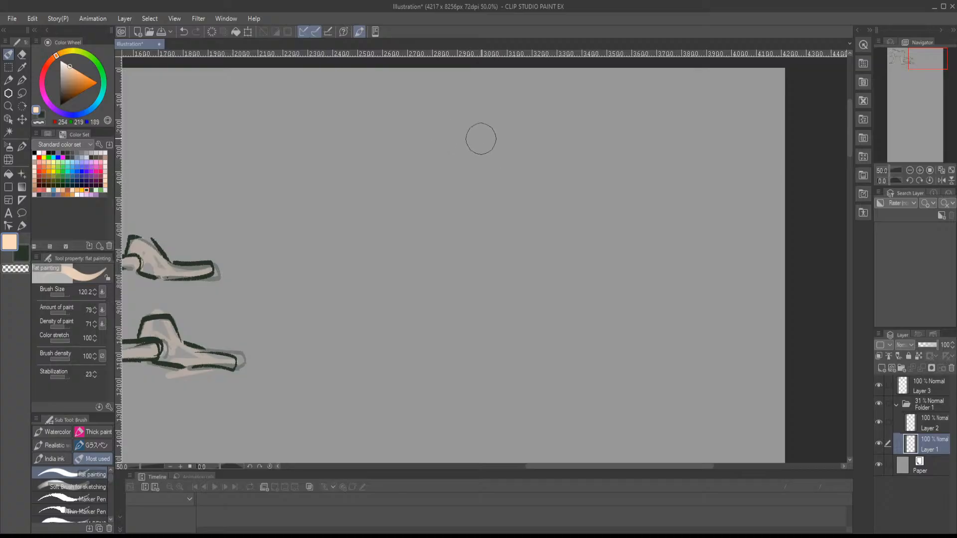
pyautogui.moveTo(474, 109)
pyautogui.mouseDown()
pyautogui.moveTo(527, 163)
pyautogui.moveTo(481, 249)
pyautogui.mouseUp()
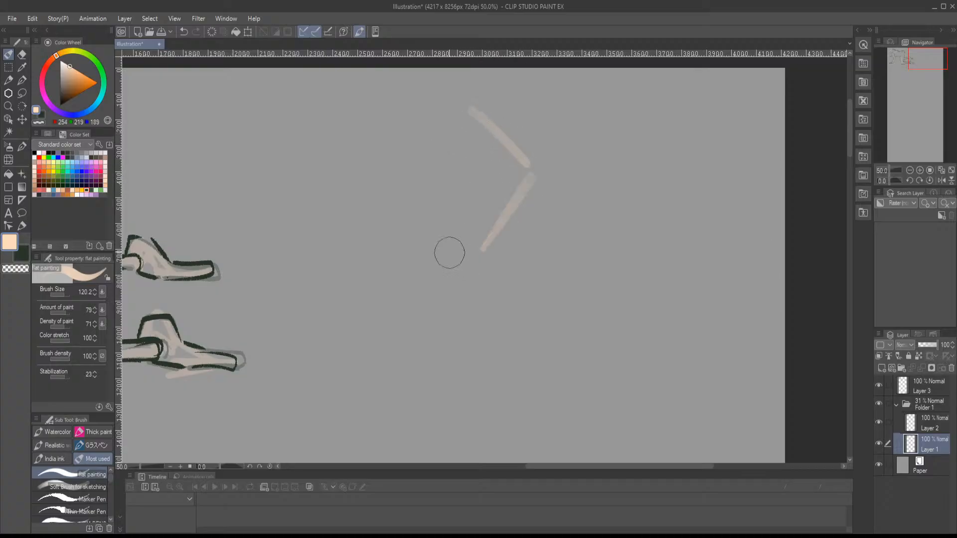
pyautogui.moveTo(456, 116); pyautogui.dragTo(407, 185)
pyautogui.moveTo(386, 257); pyautogui.dragTo(482, 257)
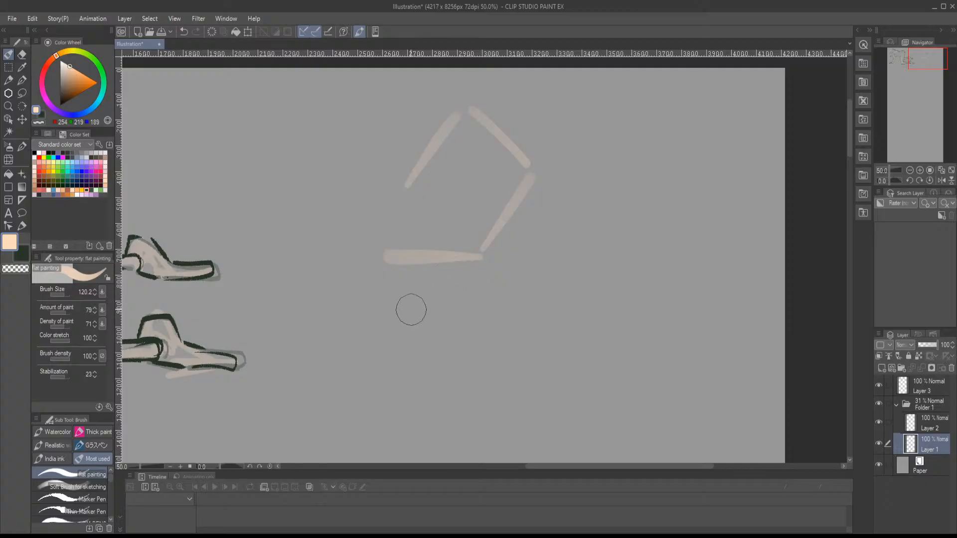
# - Block in the pelvis as a box with front and side faces just below the torso
pyautogui.moveTo(379, 306)
pyautogui.mouseDown()
pyautogui.moveTo(396, 286)
pyautogui.moveTo(420, 325)
pyautogui.moveTo(392, 339)
pyautogui.moveTo(414, 353)
pyautogui.moveTo(488, 341)
pyautogui.mouseUp()
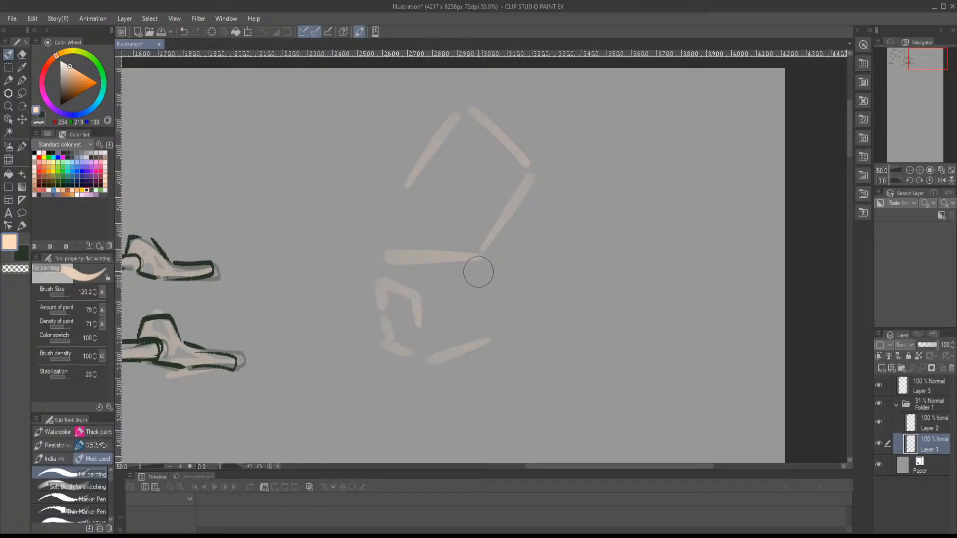
pyautogui.moveTo(479, 272)
pyautogui.mouseDown()
pyautogui.moveTo(503, 276)
pyautogui.moveTo(513, 311)
pyautogui.moveTo(483, 344)
pyautogui.mouseUp()
pyautogui.moveTo(510, 285); pyautogui.dragTo(426, 299)
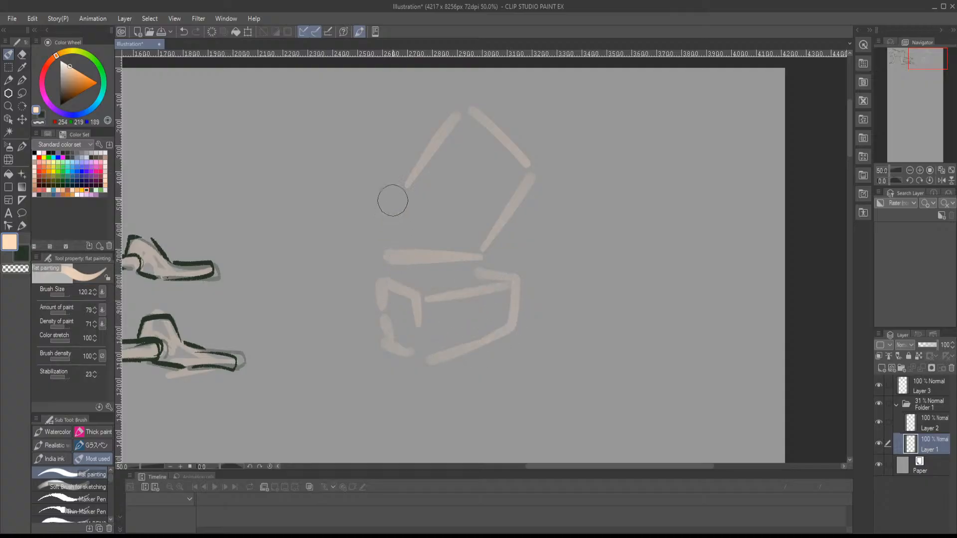
# - Add the upper arm along the torso's left side and a curved centre line through the torso and pelvis
pyautogui.moveTo(457, 117); pyautogui.dragTo(387, 247)
pyautogui.moveTo(412, 137)
pyautogui.mouseDown()
pyautogui.moveTo(368, 229)
pyautogui.moveTo(390, 269)
pyautogui.moveTo(443, 259)
pyautogui.mouseUp()
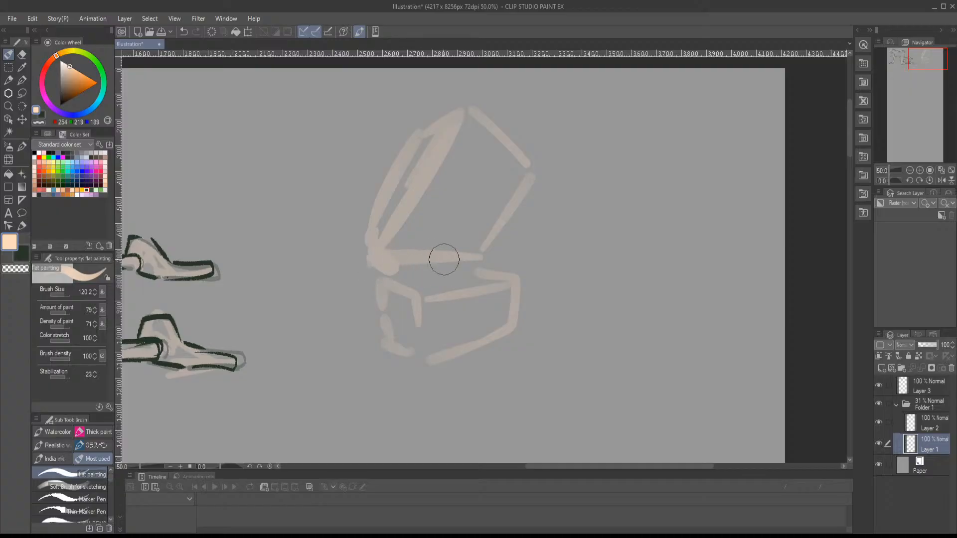
pyautogui.moveTo(504, 216)
pyautogui.mouseDown()
pyautogui.moveTo(484, 252)
pyautogui.moveTo(488, 276)
pyautogui.mouseUp()
pyautogui.moveTo(480, 335); pyautogui.dragTo(451, 233)
pyautogui.moveTo(482, 172); pyautogui.dragTo(451, 227)
# - Block in both thighs with long strokes tapering from the pelvis box toward the knees
pyautogui.moveTo(497, 344)
pyautogui.mouseDown()
pyautogui.moveTo(469, 250)
pyautogui.moveTo(425, 332)
pyautogui.mouseUp()
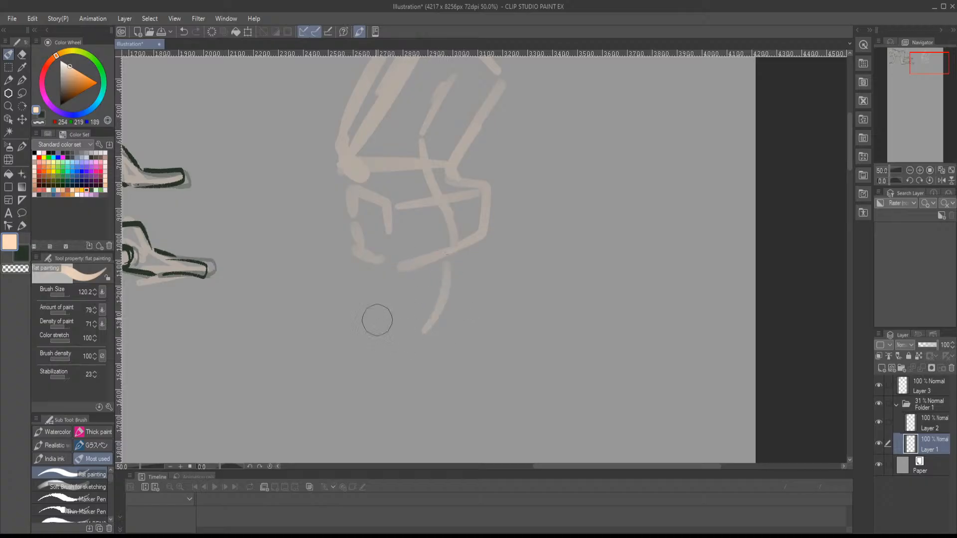
pyautogui.moveTo(353, 278); pyautogui.dragTo(386, 333)
pyautogui.moveTo(456, 254); pyautogui.dragTo(418, 382)
pyautogui.moveTo(362, 284); pyautogui.dragTo(413, 391)
pyautogui.moveTo(484, 243); pyautogui.dragTo(449, 388)
pyautogui.moveTo(476, 256); pyautogui.dragTo(477, 416)
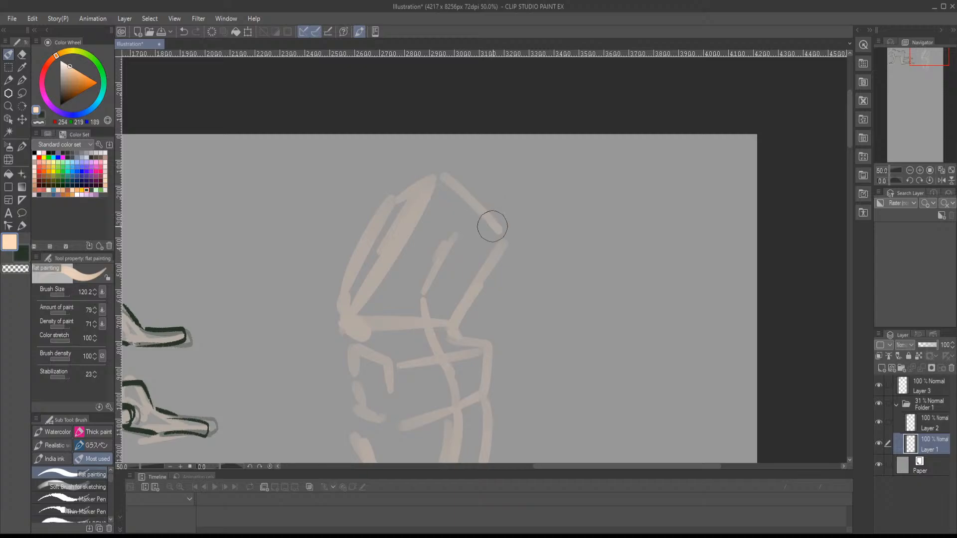
# - Block in the right-hand arm from the shoulder to a bent elbow, with the forearm angled up and outward
pyautogui.moveTo(493, 225); pyautogui.dragTo(498, 274)
pyautogui.moveTo(516, 241)
pyautogui.mouseDown()
pyautogui.moveTo(526, 309)
pyautogui.moveTo(483, 288)
pyautogui.mouseUp()
pyautogui.moveTo(484, 290); pyautogui.dragTo(526, 330)
pyautogui.moveTo(516, 258)
pyautogui.mouseDown()
pyautogui.moveTo(545, 320)
pyautogui.moveTo(487, 342)
pyautogui.moveTo(487, 357)
pyautogui.moveTo(508, 315)
pyautogui.mouseUp()
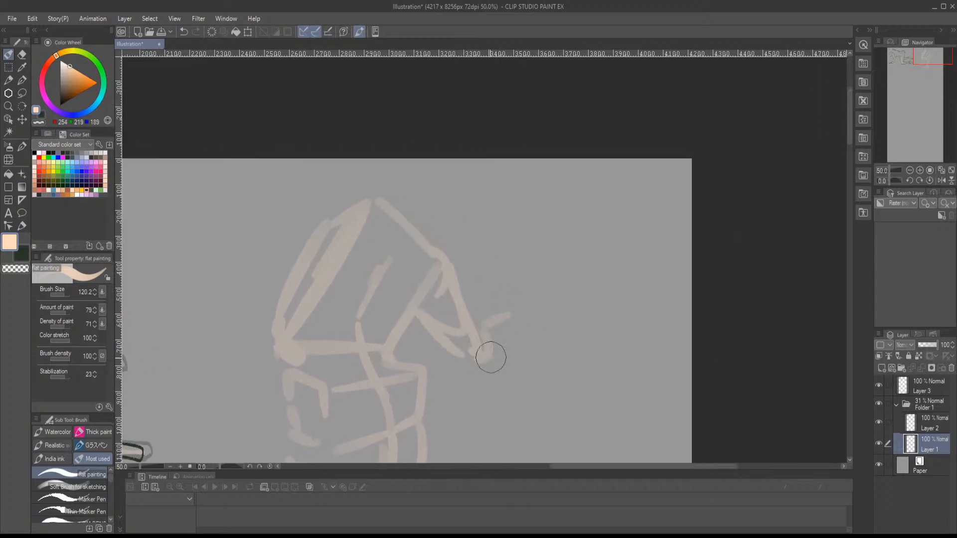
pyautogui.moveTo(486, 365); pyautogui.dragTo(569, 292)
pyautogui.moveTo(486, 329); pyautogui.dragTo(558, 289)
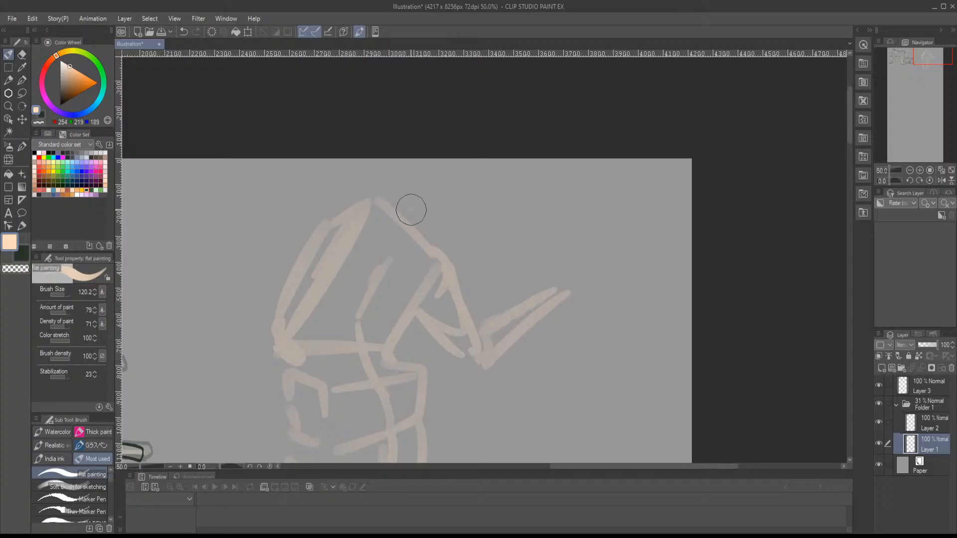
# - Sketch the neck and curved head above the shoulders, and the raised forearm on the opposite side
pyautogui.moveTo(410, 207)
pyautogui.mouseDown()
pyautogui.moveTo(419, 211)
pyautogui.moveTo(403, 214)
pyautogui.mouseUp()
pyautogui.moveTo(432, 178); pyautogui.dragTo(397, 174)
pyautogui.moveTo(451, 159); pyautogui.dragTo(447, 233)
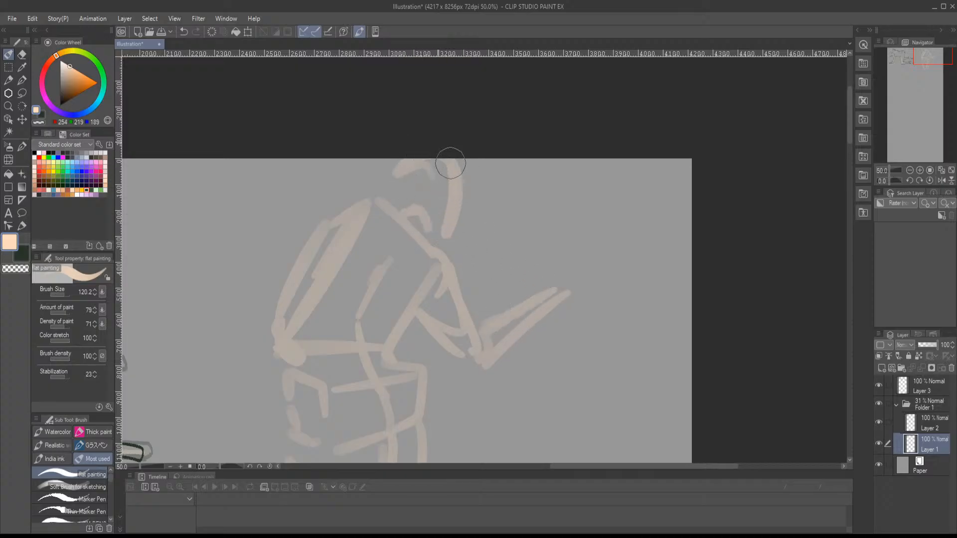
pyautogui.moveTo(381, 185)
pyautogui.mouseDown()
pyautogui.moveTo(413, 147)
pyautogui.moveTo(435, 245)
pyautogui.moveTo(347, 215)
pyautogui.moveTo(373, 199)
pyautogui.moveTo(366, 251)
pyautogui.mouseUp()
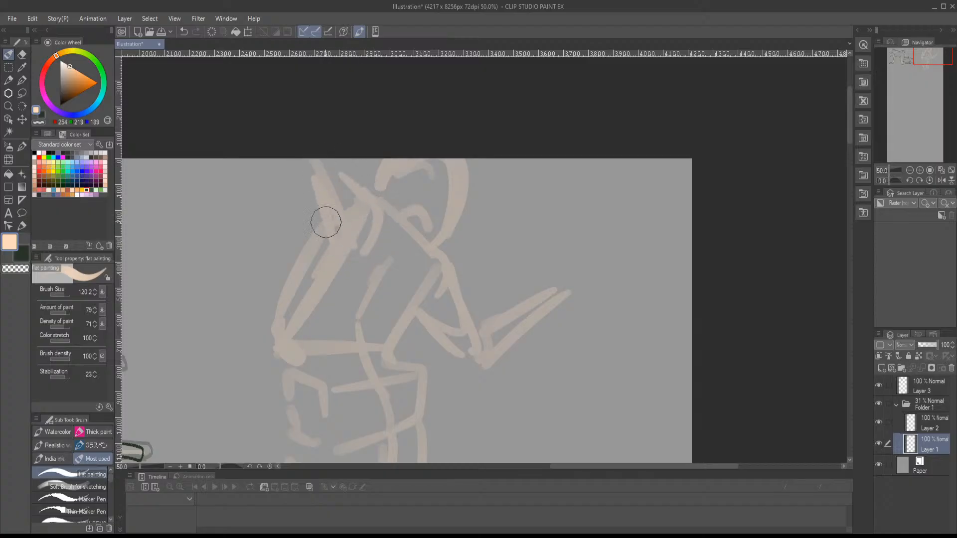
# - Mark the knees and block in one lower leg tapering to the ankle
pyautogui.moveTo(375, 306)
pyautogui.mouseDown()
pyautogui.moveTo(391, 140)
pyautogui.moveTo(411, 167)
pyautogui.moveTo(402, 272)
pyautogui.moveTo(382, 313)
pyautogui.moveTo(413, 285)
pyautogui.moveTo(398, 305)
pyautogui.mouseUp()
pyautogui.moveTo(368, 283); pyautogui.dragTo(388, 321)
pyautogui.moveTo(394, 240); pyautogui.dragTo(403, 356)
pyautogui.moveTo(368, 283); pyautogui.dragTo(409, 383)
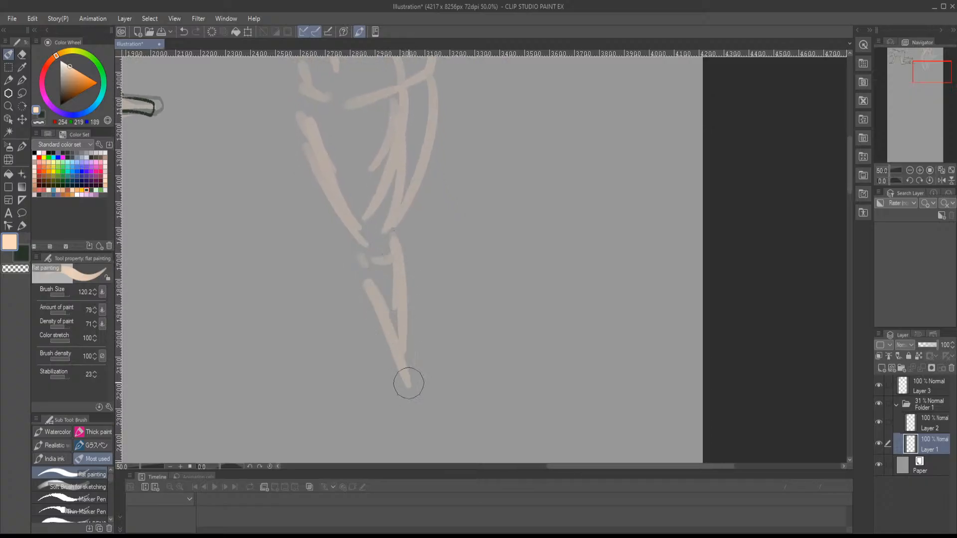
# - Block in the other lower leg and both feet, undoing two strokes along the way
pyautogui.moveTo(388, 270)
pyautogui.mouseDown()
pyautogui.moveTo(423, 421)
pyautogui.moveTo(397, 346)
pyautogui.moveTo(406, 368)
pyautogui.moveTo(376, 415)
pyautogui.moveTo(412, 399)
pyautogui.moveTo(380, 284)
pyautogui.moveTo(414, 385)
pyautogui.mouseUp()
pyautogui.moveTo(392, 347); pyautogui.dragTo(406, 299)
pyautogui.moveTo(390, 256); pyautogui.dragTo(391, 318)
pyautogui.moveTo(408, 286)
pyautogui.mouseDown()
pyautogui.moveTo(409, 377)
pyautogui.moveTo(383, 228)
pyautogui.mouseUp()
pyautogui.hotkey('ctrl', 'z')
pyautogui.hotkey('ctrl', 'z')
pyautogui.moveTo(389, 178); pyautogui.dragTo(411, 269)
pyautogui.moveTo(390, 229); pyautogui.dragTo(402, 318)
pyautogui.moveTo(415, 261)
pyautogui.mouseDown()
pyautogui.moveTo(406, 370)
pyautogui.moveTo(379, 390)
pyautogui.moveTo(409, 395)
pyautogui.moveTo(412, 384)
pyautogui.moveTo(377, 400)
pyautogui.mouseUp()
pyautogui.scroll(10, 399, 389)
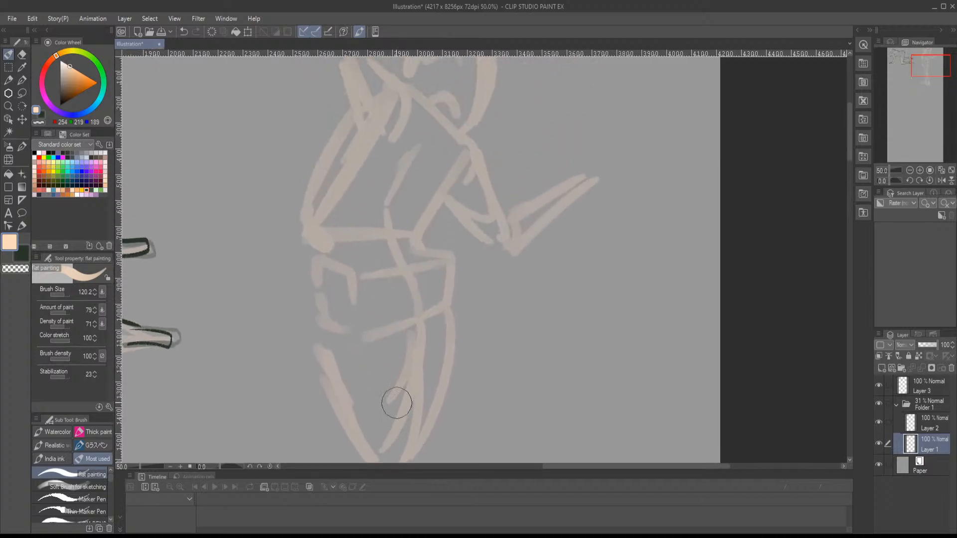
# - Lasso the standing figure, scale it to 75% and move it down clear of the canvas's upper edge
pyautogui.scroll(-4, 397, 367)
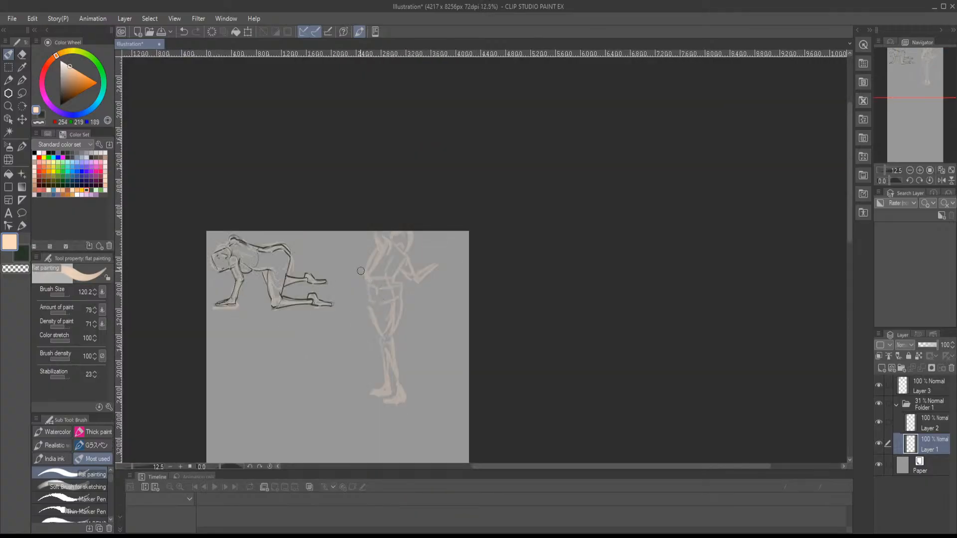
pyautogui.press('m')
pyautogui.moveTo(342, 222)
pyautogui.mouseDown()
pyautogui.moveTo(419, 449)
pyautogui.moveTo(351, 212)
pyautogui.moveTo(368, 288)
pyautogui.mouseUp()
pyautogui.hotkey('ctrl', 't')
pyautogui.moveTo(416, 330); pyautogui.dragTo(373, 309)
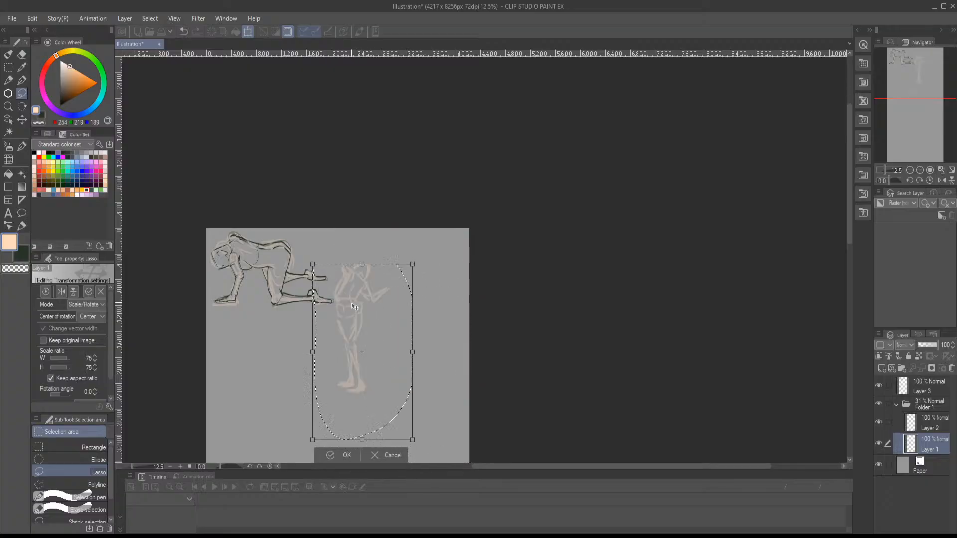
pyautogui.press('Return')
pyautogui.hotkey('ctrl', 'd')
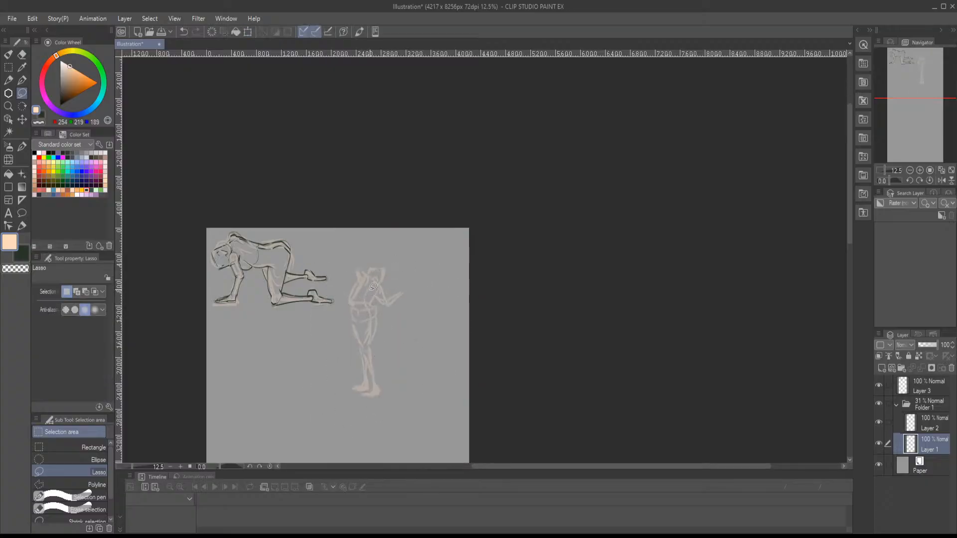
# - Add an open hand to the outstretched arm, complete the head, and paint a horizontal bar and a large ring above them
pyautogui.press('b')
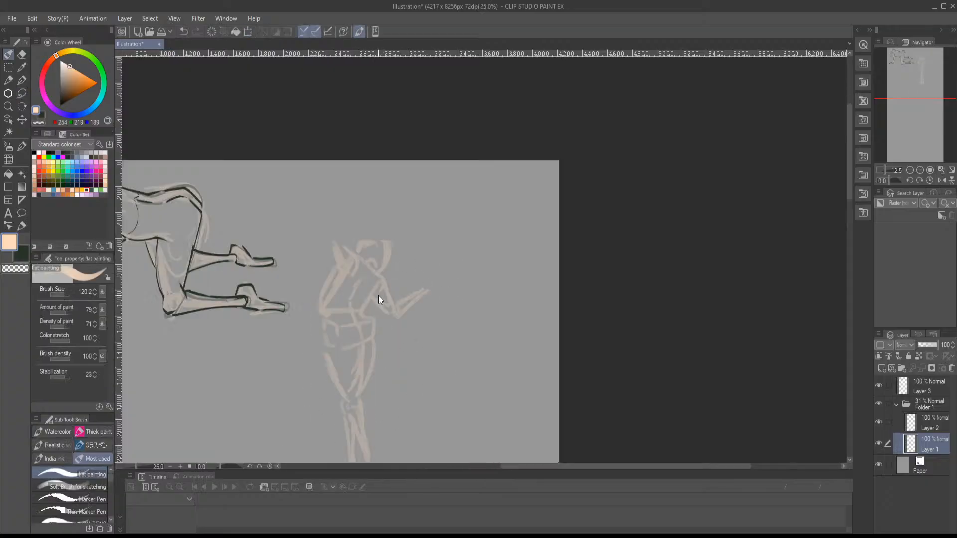
pyautogui.scroll(3, 380, 292)
pyautogui.moveTo(403, 304); pyautogui.dragTo(452, 272)
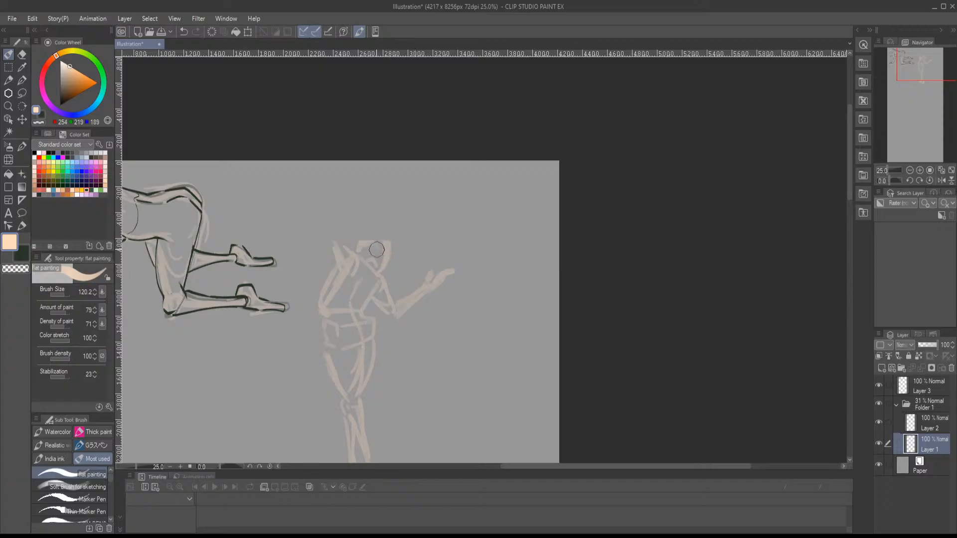
pyautogui.moveTo(366, 230)
pyautogui.mouseDown()
pyautogui.moveTo(392, 237)
pyautogui.moveTo(338, 256)
pyautogui.moveTo(344, 214)
pyautogui.moveTo(408, 204)
pyautogui.moveTo(359, 217)
pyautogui.mouseUp()
pyautogui.moveTo(434, 209)
pyautogui.mouseDown()
pyautogui.moveTo(447, 264)
pyautogui.moveTo(401, 271)
pyautogui.moveTo(399, 239)
pyautogui.moveTo(397, 257)
pyautogui.mouseUp()
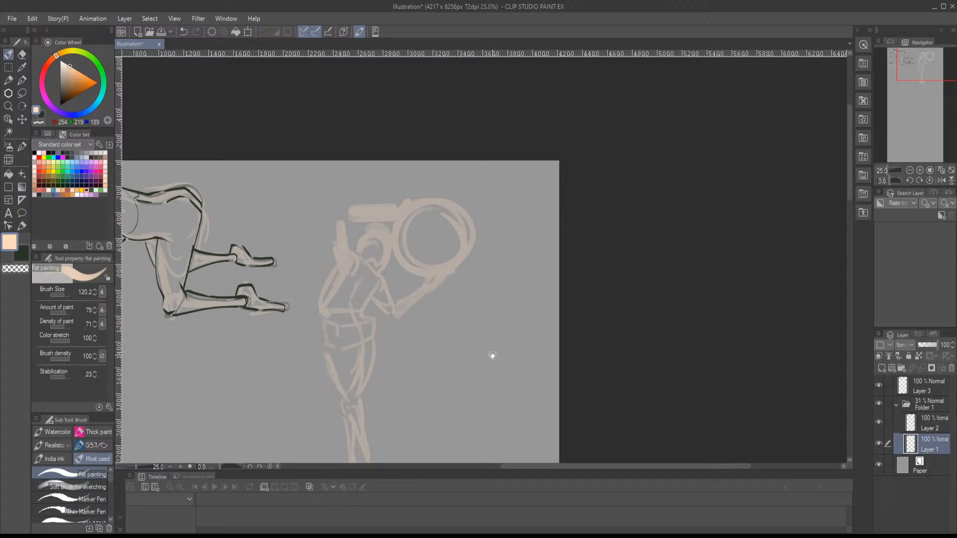
# - On Layer 2, outline the standing figure's neck, shoulder and side in dark green with the Marker Pen at size 61.1
pyautogui.moveTo(493, 356); pyautogui.dragTo(493, 226)
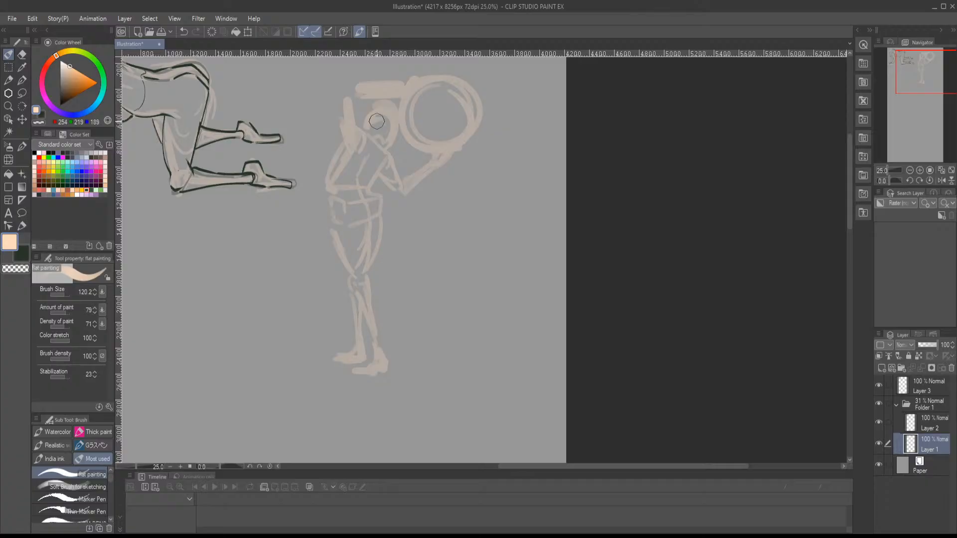
pyautogui.click(927, 424)
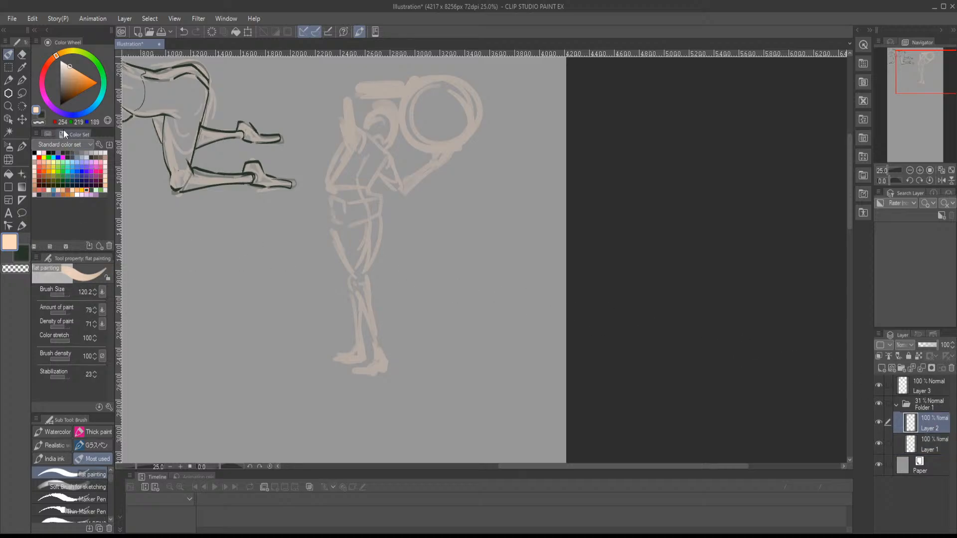
pyautogui.click(45, 113)
pyautogui.click(73, 499)
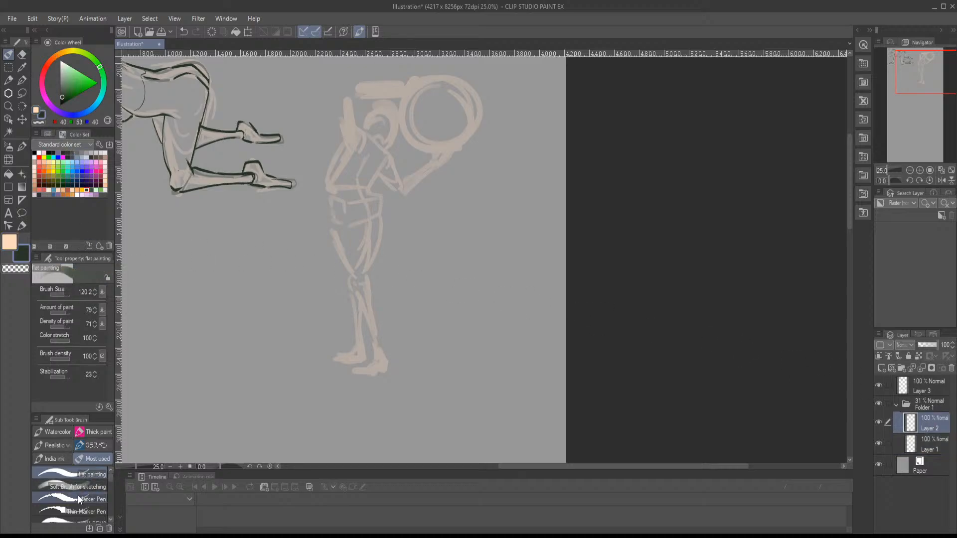
pyautogui.scroll(2, 327, 229)
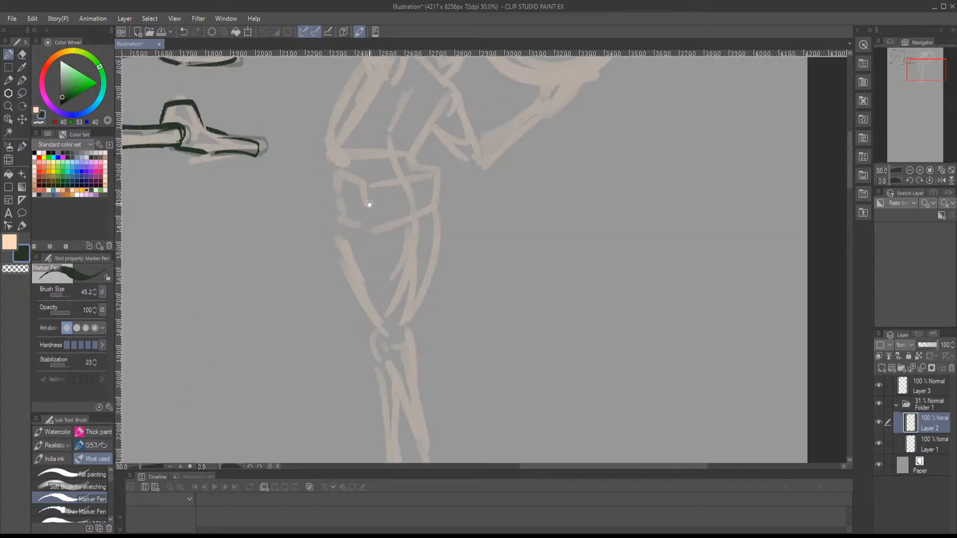
pyautogui.moveTo(367, 202); pyautogui.dragTo(298, 386)
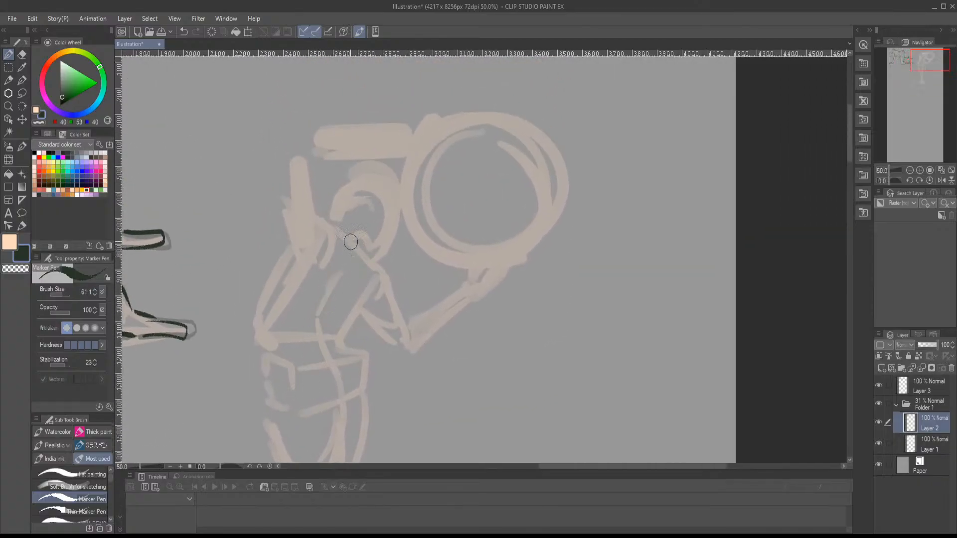
pyautogui.moveTo(355, 223)
pyautogui.mouseDown()
pyautogui.moveTo(357, 245)
pyautogui.moveTo(335, 303)
pyautogui.moveTo(362, 231)
pyautogui.moveTo(359, 246)
pyautogui.moveTo(339, 225)
pyautogui.moveTo(384, 265)
pyautogui.moveTo(393, 290)
pyautogui.moveTo(391, 308)
pyautogui.moveTo(359, 352)
pyautogui.mouseUp()
pyautogui.hotkey('ctrl', 'z')
pyautogui.hotkey('ctrl', 'z')
pyautogui.scroll(-3, 378, 391)
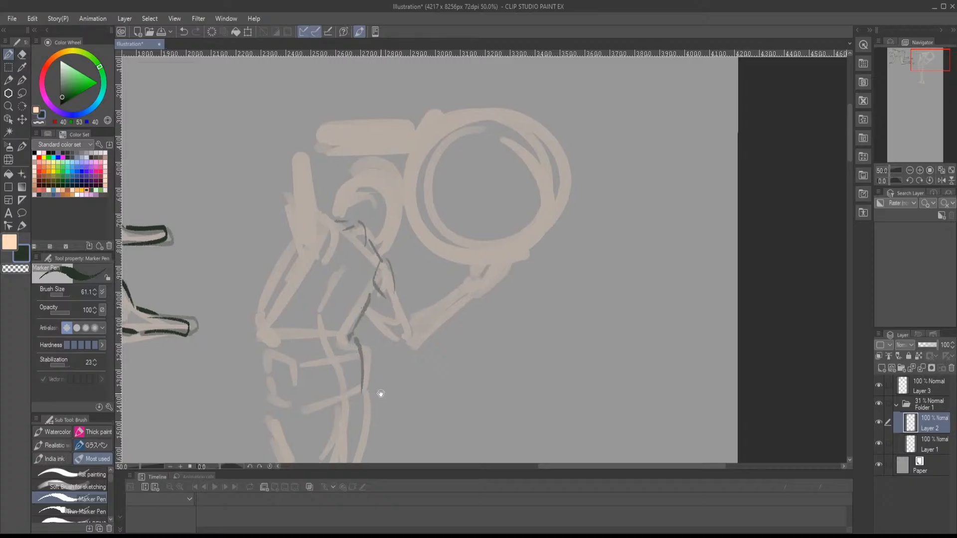
# - Outline the right hip, the line down the middle of the pelvis, and both edges of the right-hand thigh
pyautogui.moveTo(359, 249)
pyautogui.mouseDown()
pyautogui.moveTo(353, 268)
pyautogui.moveTo(378, 320)
pyautogui.mouseUp()
pyautogui.moveTo(342, 293)
pyautogui.mouseDown()
pyautogui.moveTo(352, 333)
pyautogui.moveTo(341, 358)
pyautogui.moveTo(358, 341)
pyautogui.mouseUp()
pyautogui.scroll(-3, 379, 342)
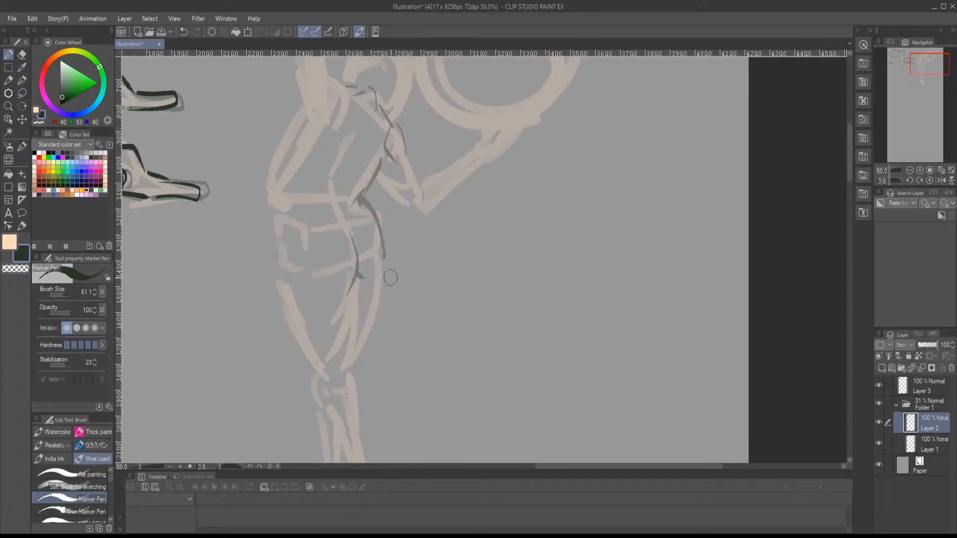
pyautogui.moveTo(383, 239); pyautogui.dragTo(358, 349)
pyautogui.moveTo(380, 291); pyautogui.dragTo(358, 353)
pyautogui.moveTo(357, 364); pyautogui.dragTo(372, 313)
pyautogui.moveTo(371, 228)
pyautogui.mouseDown()
pyautogui.moveTo(369, 338)
pyautogui.moveTo(389, 379)
pyautogui.mouseUp()
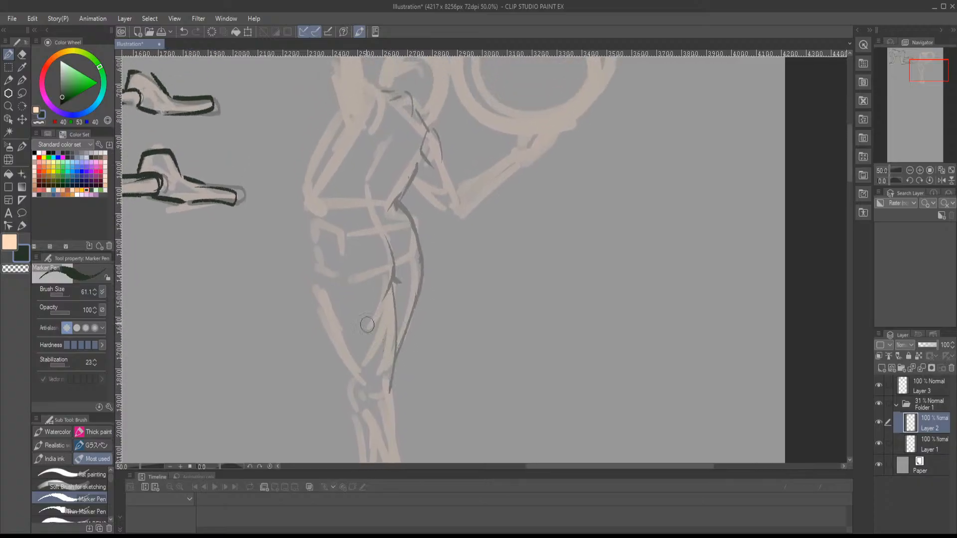
# - Outline the torso's left side, hip and left-hand thigh, with a curve across the thigh's top and marks around the knees
pyautogui.moveTo(315, 158)
pyautogui.mouseDown()
pyautogui.moveTo(302, 214)
pyautogui.moveTo(313, 282)
pyautogui.moveTo(330, 259)
pyautogui.moveTo(372, 277)
pyautogui.moveTo(414, 243)
pyautogui.moveTo(422, 187)
pyautogui.mouseUp()
pyautogui.moveTo(325, 206)
pyautogui.mouseDown()
pyautogui.moveTo(336, 258)
pyautogui.moveTo(369, 332)
pyautogui.moveTo(380, 316)
pyautogui.moveTo(377, 332)
pyautogui.mouseUp()
pyautogui.moveTo(390, 319); pyautogui.dragTo(398, 314)
pyautogui.moveTo(404, 350); pyautogui.dragTo(398, 274)
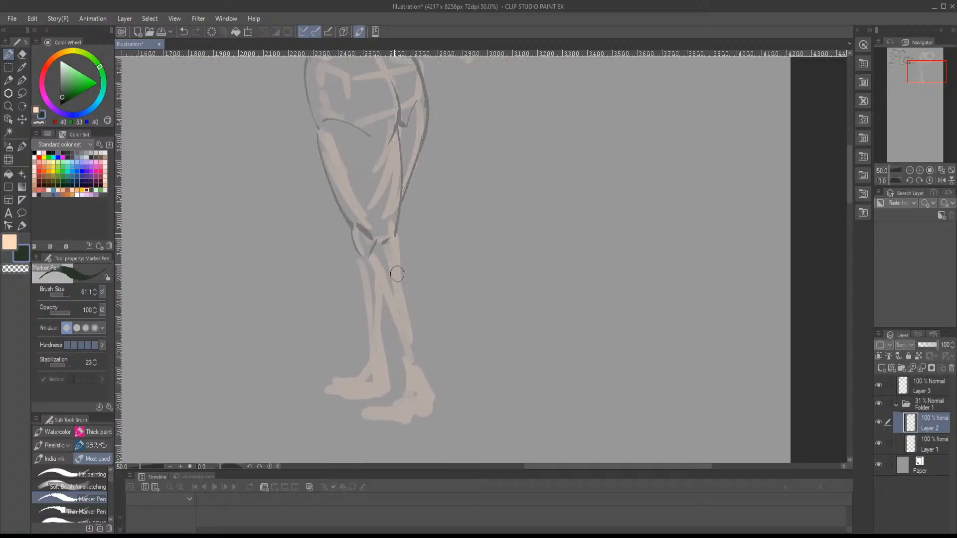
# - Outline the right-hand lower leg from knee to ankle, and its foot with heel and sole
pyautogui.moveTo(397, 236)
pyautogui.mouseDown()
pyautogui.moveTo(407, 292)
pyautogui.moveTo(396, 334)
pyautogui.moveTo(405, 263)
pyautogui.moveTo(414, 358)
pyautogui.mouseUp()
pyautogui.moveTo(375, 279); pyautogui.dragTo(418, 377)
pyautogui.moveTo(414, 350)
pyautogui.mouseDown()
pyautogui.moveTo(397, 405)
pyautogui.moveTo(416, 391)
pyautogui.moveTo(423, 407)
pyautogui.moveTo(427, 377)
pyautogui.moveTo(429, 403)
pyautogui.mouseUp()
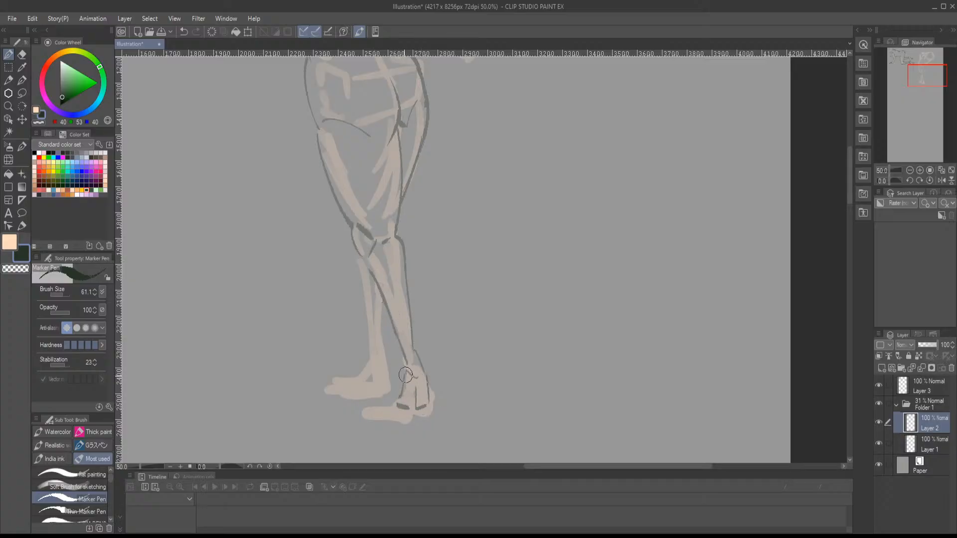
pyautogui.moveTo(406, 373)
pyautogui.mouseDown()
pyautogui.moveTo(390, 391)
pyautogui.moveTo(357, 399)
pyautogui.mouseUp()
pyautogui.moveTo(357, 399); pyautogui.dragTo(395, 414)
pyautogui.moveTo(400, 413); pyautogui.dragTo(430, 410)
# - Outline the bent right-hand arm from upper arm to elbow and forearm, and the open hand under the ring
pyautogui.moveTo(431, 351); pyautogui.dragTo(423, 438)
pyautogui.moveTo(437, 323); pyautogui.dragTo(417, 427)
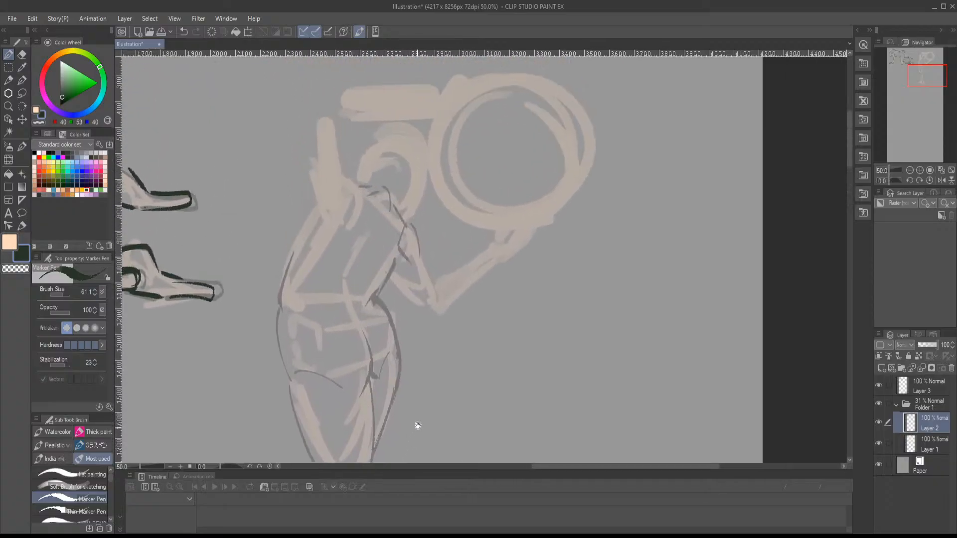
pyautogui.moveTo(383, 275); pyautogui.dragTo(422, 311)
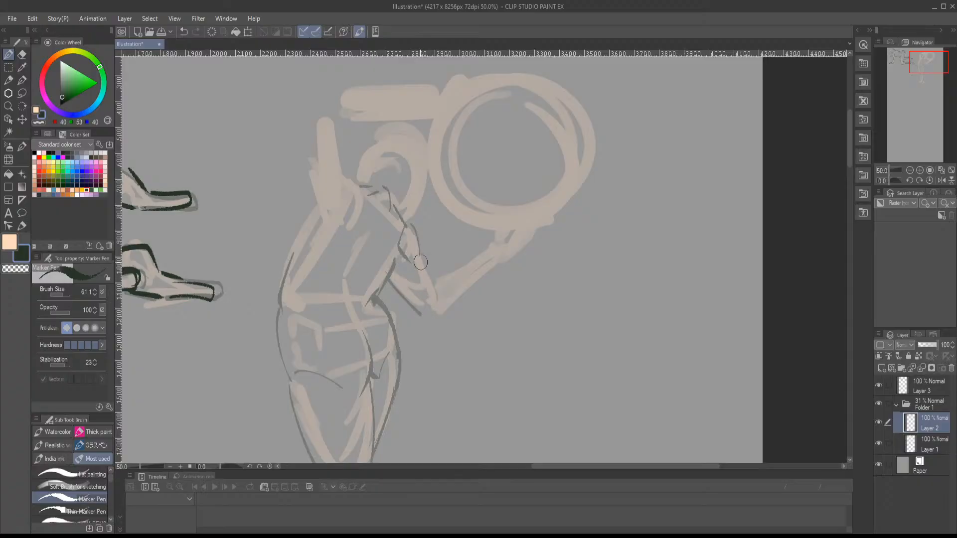
pyautogui.moveTo(420, 256); pyautogui.dragTo(437, 316)
pyautogui.moveTo(431, 282); pyautogui.dragTo(497, 244)
pyautogui.moveTo(443, 311)
pyautogui.mouseDown()
pyautogui.moveTo(505, 264)
pyautogui.moveTo(420, 312)
pyautogui.moveTo(434, 285)
pyautogui.moveTo(404, 302)
pyautogui.moveTo(426, 310)
pyautogui.moveTo(464, 275)
pyautogui.moveTo(429, 273)
pyautogui.moveTo(513, 340)
pyautogui.mouseUp()
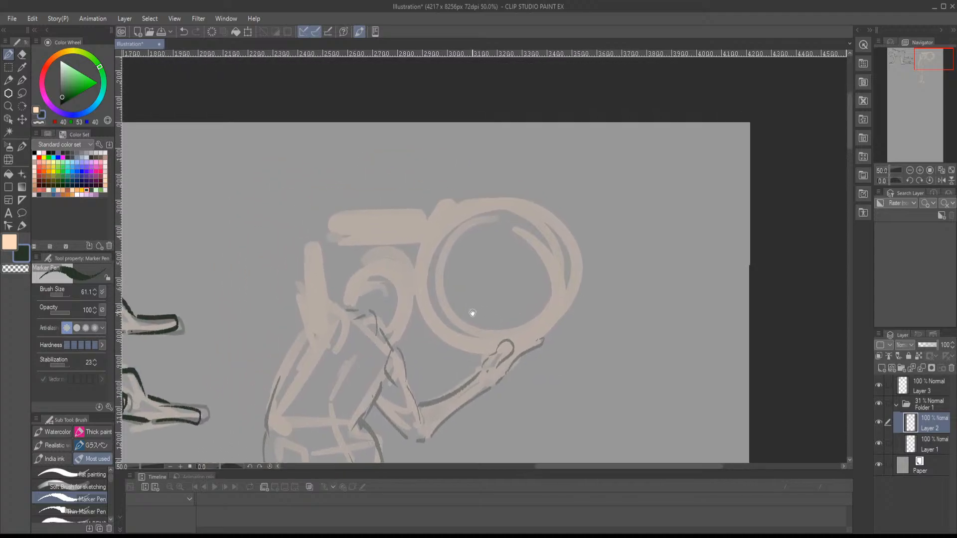
# - Outline both edges of the ring holder's raised left-hand upper arm, its pointed elbow, the shoulder curve and the torso's upper left side
pyautogui.moveTo(327, 292); pyautogui.dragTo(330, 324)
pyautogui.moveTo(328, 290); pyautogui.dragTo(350, 312)
pyautogui.moveTo(350, 314)
pyautogui.mouseDown()
pyautogui.moveTo(347, 343)
pyautogui.moveTo(327, 323)
pyautogui.moveTo(352, 338)
pyautogui.mouseUp()
pyautogui.moveTo(341, 291)
pyautogui.mouseDown()
pyautogui.moveTo(337, 246)
pyautogui.moveTo(316, 241)
pyautogui.moveTo(325, 346)
pyautogui.mouseUp()
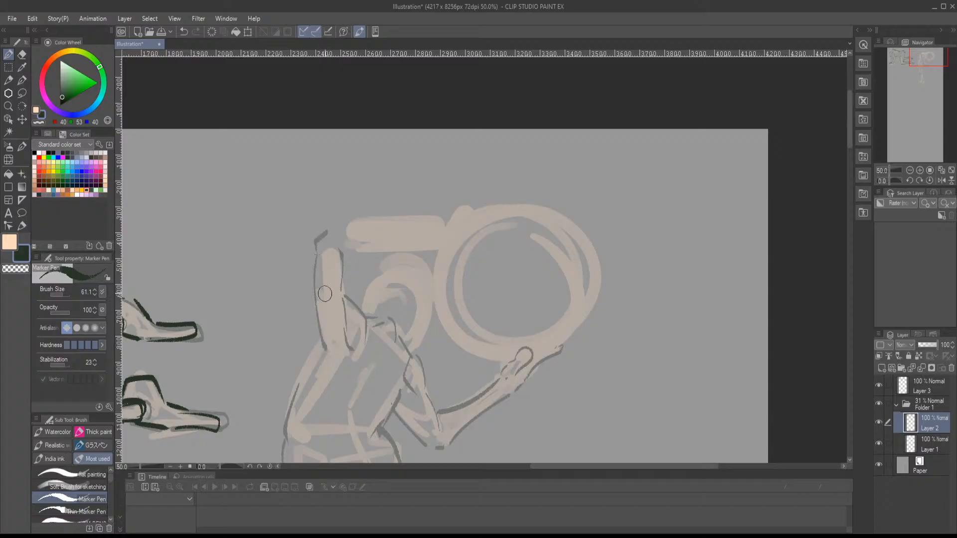
pyautogui.hotkey('ctrl', 'z')
pyautogui.hotkey('ctrl', 'z')
pyautogui.moveTo(343, 231)
pyautogui.mouseDown()
pyautogui.moveTo(322, 239)
pyautogui.moveTo(330, 228)
pyautogui.moveTo(331, 246)
pyautogui.moveTo(314, 255)
pyautogui.moveTo(326, 369)
pyautogui.moveTo(297, 392)
pyautogui.mouseUp()
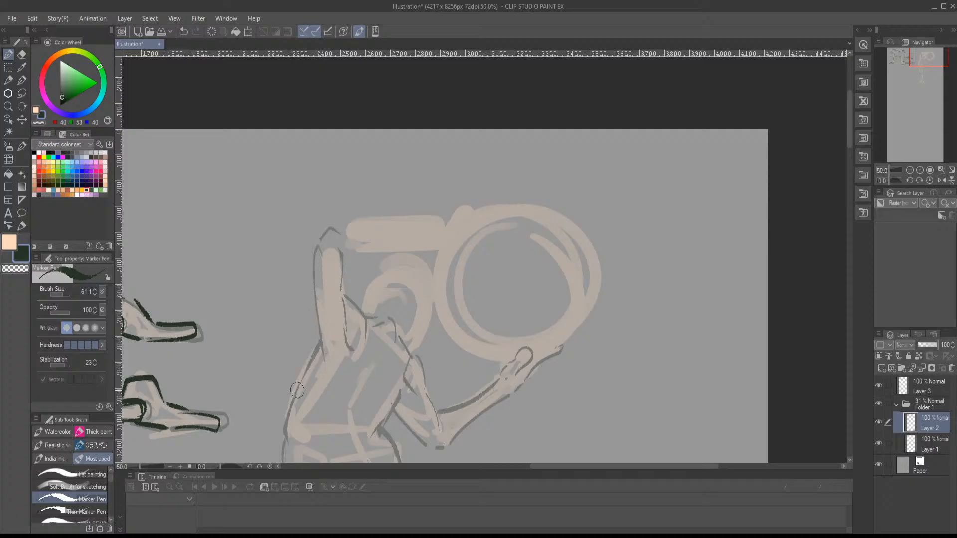
pyautogui.moveTo(363, 320); pyautogui.dragTo(320, 358)
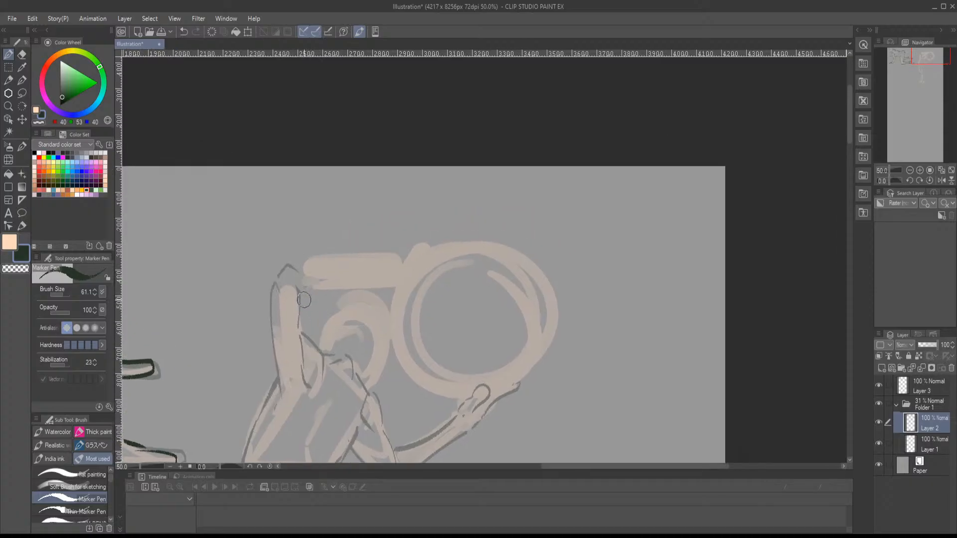
# - Outline the horizontal raised forearm and the hand gripping the top of the ring, with its thumb and extended fingers
pyautogui.moveTo(304, 298); pyautogui.dragTo(376, 292)
pyautogui.hotkey('ctrl', 'z')
pyautogui.moveTo(300, 302); pyautogui.dragTo(376, 285)
pyautogui.moveTo(299, 261)
pyautogui.mouseDown()
pyautogui.moveTo(386, 272)
pyautogui.moveTo(351, 284)
pyautogui.moveTo(384, 282)
pyautogui.moveTo(397, 269)
pyautogui.moveTo(389, 283)
pyautogui.moveTo(398, 289)
pyautogui.moveTo(408, 279)
pyautogui.moveTo(395, 263)
pyautogui.moveTo(445, 243)
pyautogui.mouseUp()
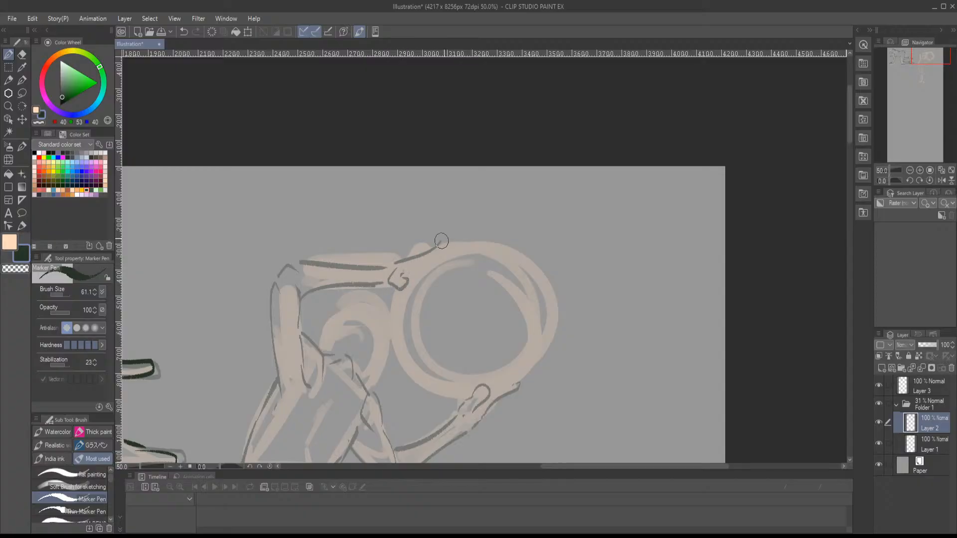
pyautogui.moveTo(386, 274); pyautogui.dragTo(385, 280)
pyautogui.moveTo(375, 285)
pyautogui.mouseDown()
pyautogui.moveTo(390, 285)
pyautogui.moveTo(424, 253)
pyautogui.mouseUp()
pyautogui.moveTo(318, 249); pyautogui.dragTo(388, 238)
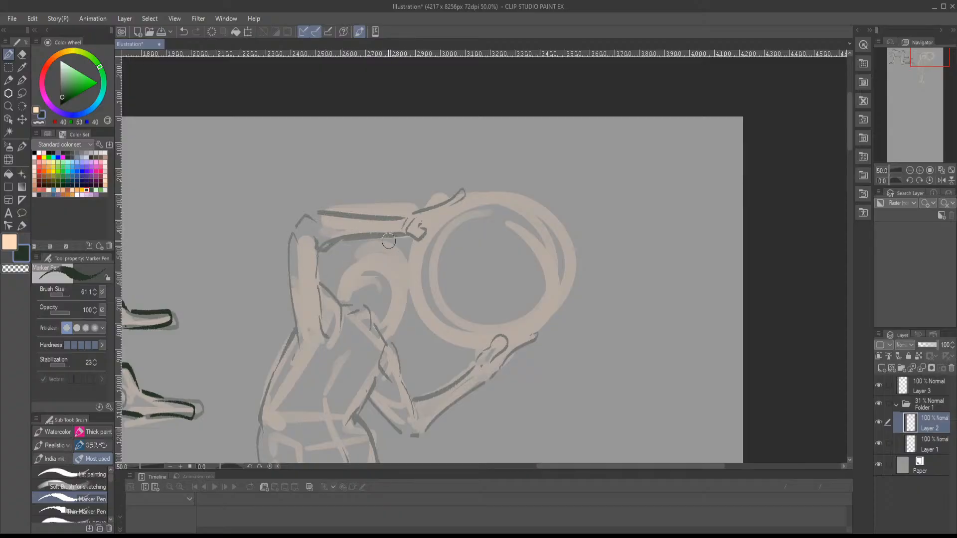
# - Outline the ring holder's head and ear, and draw the spine and shoulder-blade lines on the back
pyautogui.moveTo(380, 271)
pyautogui.mouseDown()
pyautogui.moveTo(394, 205)
pyautogui.moveTo(349, 234)
pyautogui.moveTo(406, 202)
pyautogui.moveTo(419, 248)
pyautogui.moveTo(403, 286)
pyautogui.mouseUp()
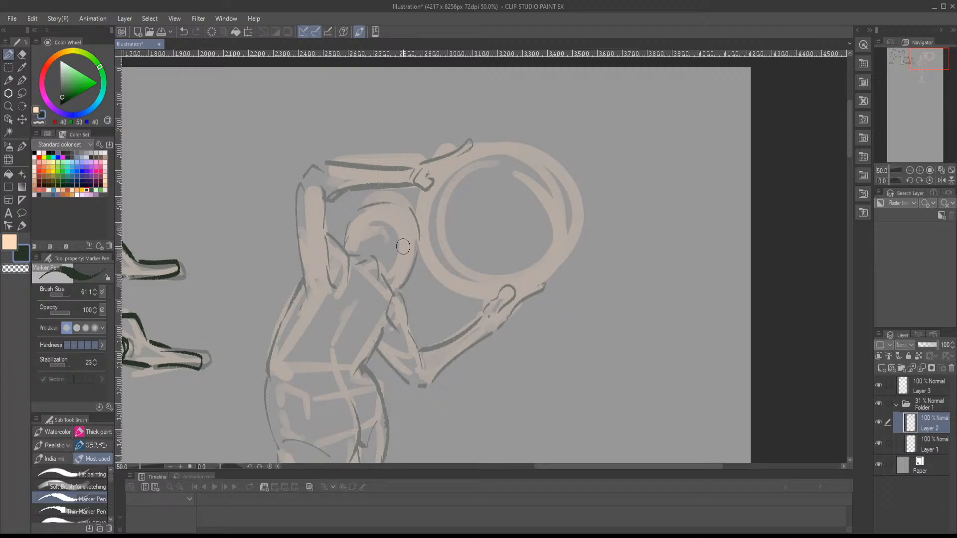
pyautogui.moveTo(403, 246)
pyautogui.mouseDown()
pyautogui.moveTo(398, 266)
pyautogui.moveTo(423, 198)
pyautogui.moveTo(413, 165)
pyautogui.moveTo(417, 229)
pyautogui.moveTo(430, 231)
pyautogui.mouseUp()
pyautogui.moveTo(385, 177)
pyautogui.mouseDown()
pyautogui.moveTo(384, 163)
pyautogui.moveTo(368, 161)
pyautogui.moveTo(344, 285)
pyautogui.moveTo(361, 312)
pyautogui.mouseUp()
pyautogui.moveTo(385, 261)
pyautogui.mouseDown()
pyautogui.moveTo(324, 333)
pyautogui.moveTo(363, 322)
pyautogui.mouseUp()
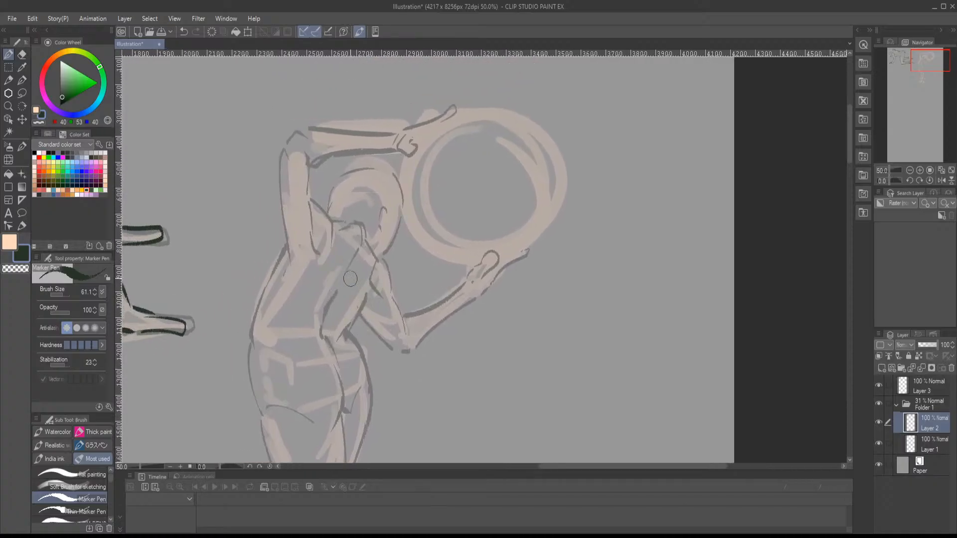
pyautogui.moveTo(358, 267); pyautogui.dragTo(354, 298)
pyautogui.moveTo(340, 261); pyautogui.dragTo(237, 341)
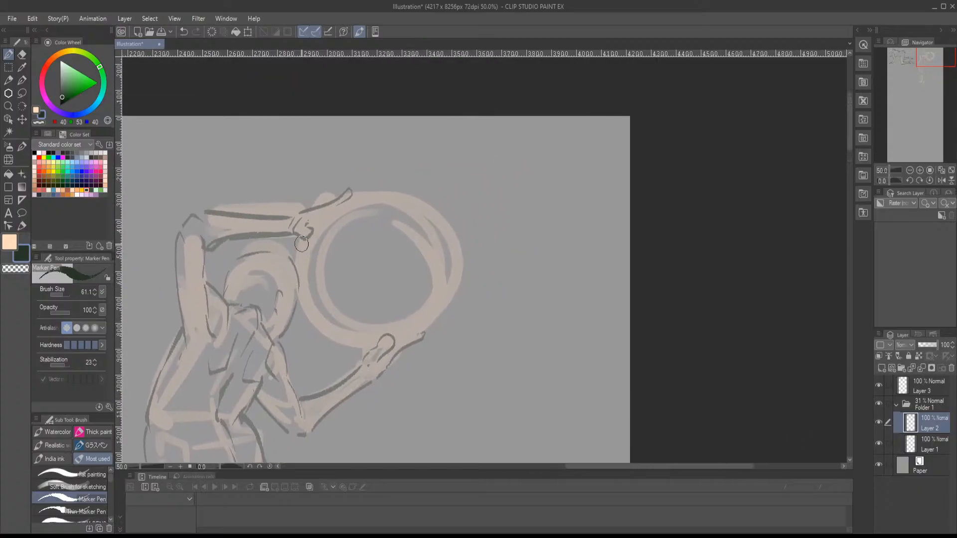
# - Outline the outer edge of the ring in dark strokes around the two hands
pyautogui.moveTo(301, 239); pyautogui.dragTo(297, 257)
pyautogui.moveTo(300, 305)
pyautogui.mouseDown()
pyautogui.moveTo(329, 340)
pyautogui.moveTo(356, 348)
pyautogui.moveTo(423, 329)
pyautogui.moveTo(451, 269)
pyautogui.moveTo(429, 205)
pyautogui.mouseUp()
pyautogui.moveTo(360, 190); pyautogui.dragTo(410, 191)
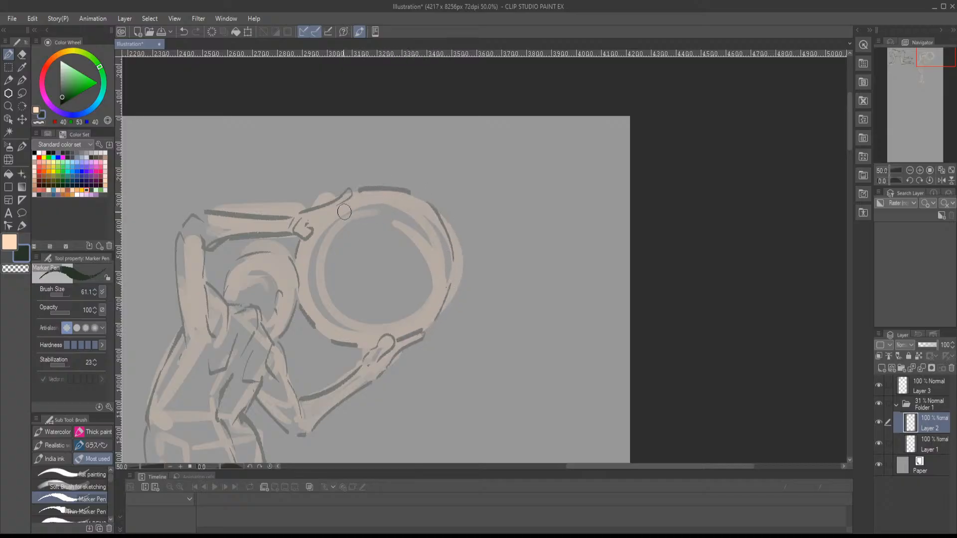
pyautogui.moveTo(305, 219); pyautogui.dragTo(342, 201)
# - Outline the left-hand lower leg from knee to ankle, and its foot with toes and sole
pyautogui.moveTo(381, 242)
pyautogui.mouseDown()
pyautogui.moveTo(440, 186)
pyautogui.moveTo(474, 122)
pyautogui.mouseUp()
pyautogui.moveTo(432, 187)
pyautogui.mouseDown()
pyautogui.moveTo(473, 115)
pyautogui.moveTo(458, 98)
pyautogui.mouseUp()
pyautogui.moveTo(400, 199); pyautogui.dragTo(450, 99)
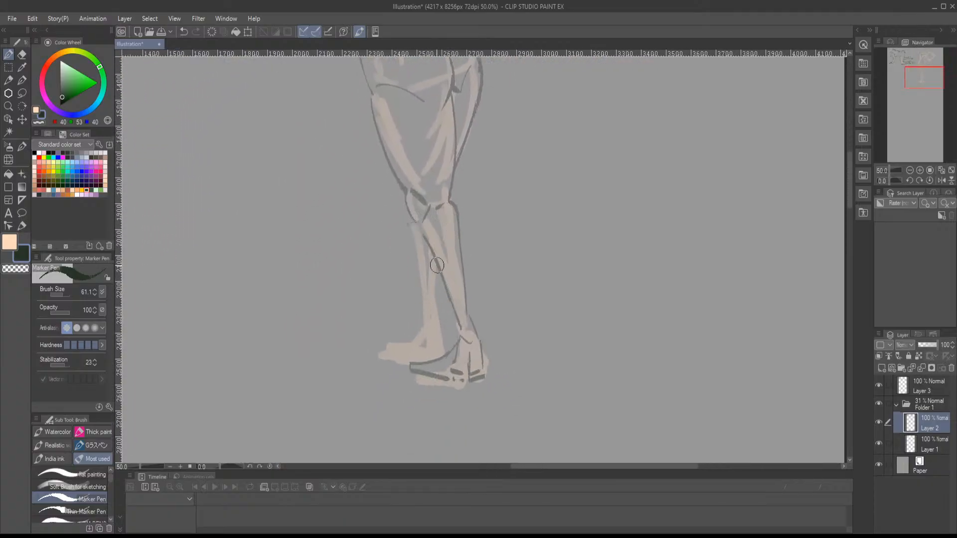
pyautogui.moveTo(432, 256); pyautogui.dragTo(435, 314)
pyautogui.moveTo(405, 221); pyautogui.dragTo(425, 319)
pyautogui.hotkey('ctrl', 'z')
pyautogui.moveTo(405, 222); pyautogui.dragTo(419, 323)
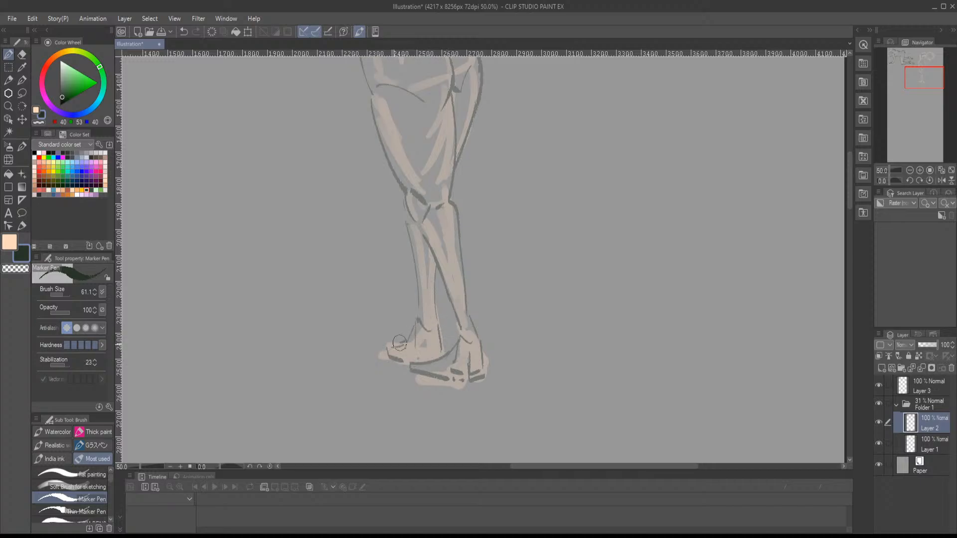
pyautogui.moveTo(460, 344); pyautogui.dragTo(349, 399)
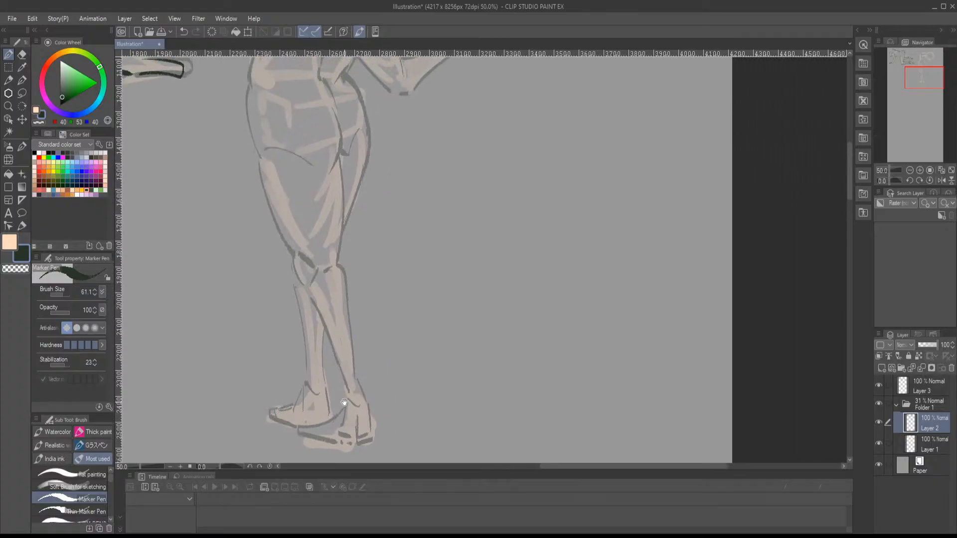
pyautogui.moveTo(434, 302); pyautogui.dragTo(331, 304)
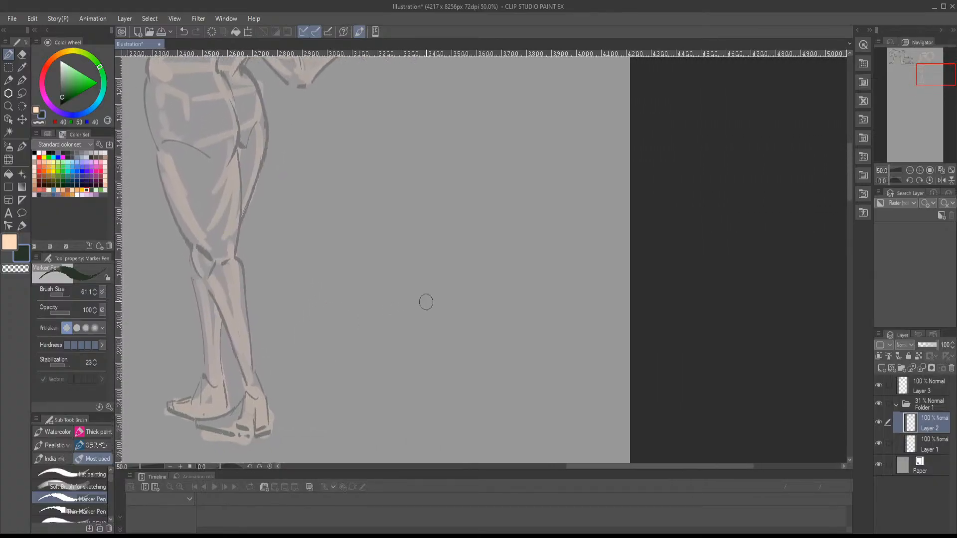
# - On Layer 1, block in a new figure's box-shaped torso beside the ring holder, using the flat painting brush in peach
pyautogui.click(903, 439)
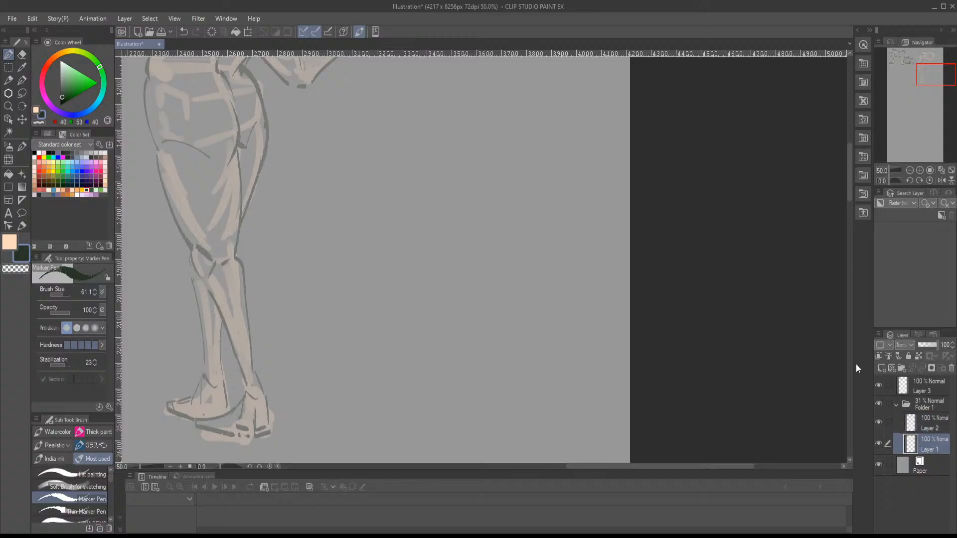
pyautogui.click(40, 122)
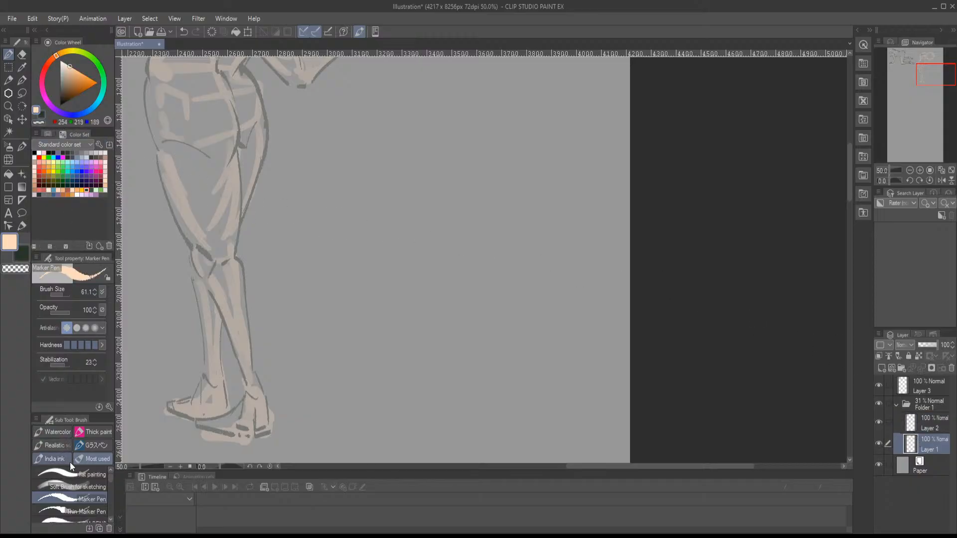
pyautogui.click(95, 471)
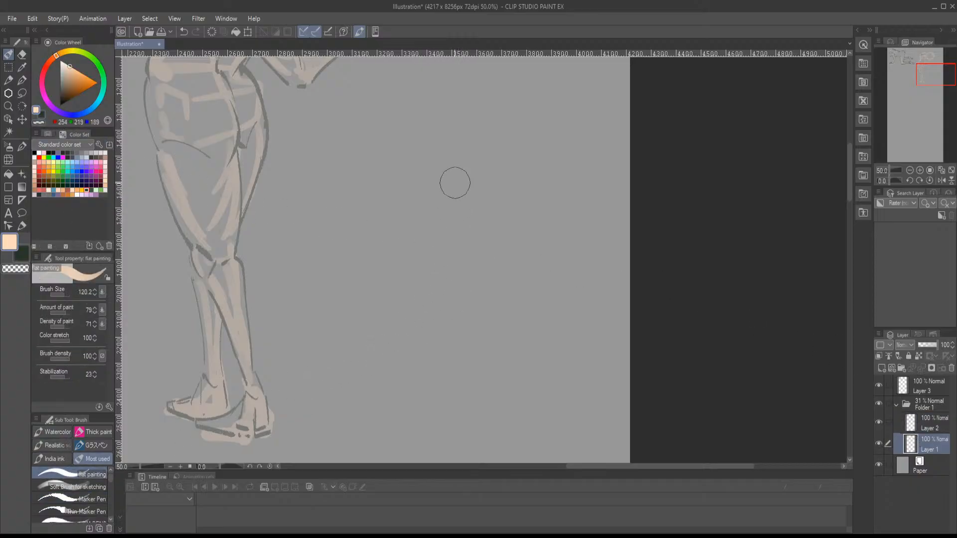
pyautogui.moveTo(415, 160); pyautogui.dragTo(393, 237)
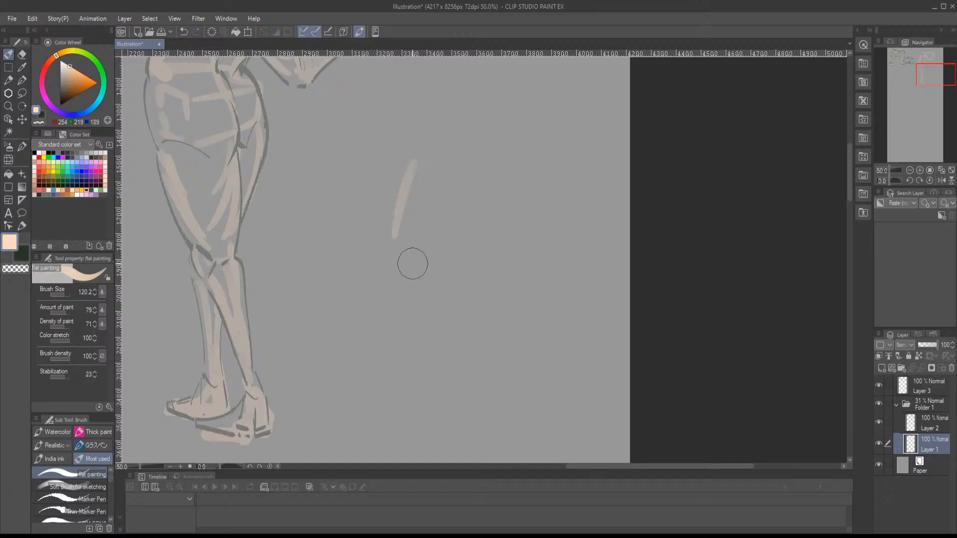
pyautogui.moveTo(408, 269)
pyautogui.mouseDown()
pyautogui.moveTo(479, 246)
pyautogui.moveTo(500, 183)
pyautogui.mouseUp()
pyautogui.moveTo(428, 131)
pyautogui.mouseDown()
pyautogui.moveTo(498, 147)
pyautogui.moveTo(482, 253)
pyautogui.moveTo(504, 273)
pyautogui.moveTo(506, 314)
pyautogui.mouseUp()
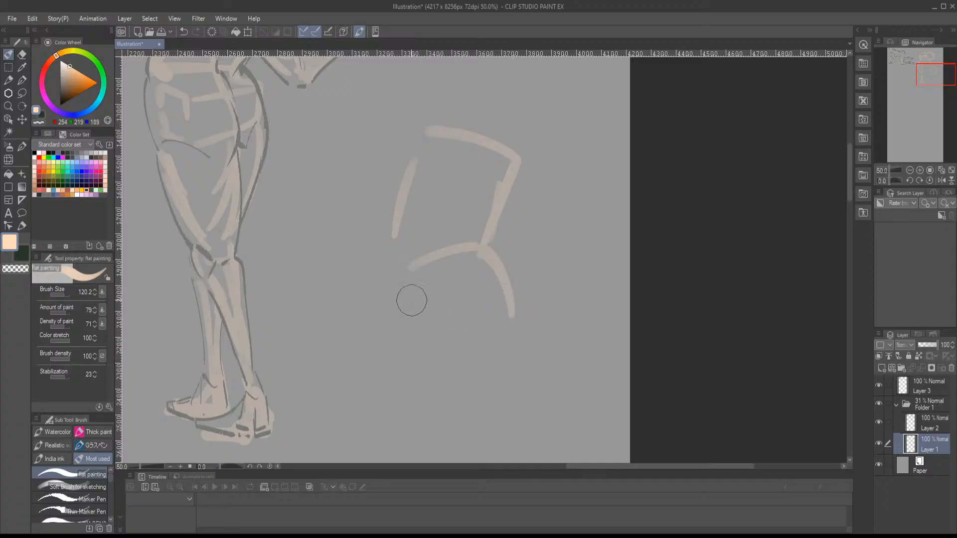
pyautogui.hotkey('ctrl', 'z')
pyautogui.moveTo(429, 131)
pyautogui.mouseDown()
pyautogui.moveTo(384, 159)
pyautogui.moveTo(394, 158)
pyautogui.moveTo(411, 261)
pyautogui.moveTo(387, 264)
pyautogui.moveTo(406, 280)
pyautogui.moveTo(486, 253)
pyautogui.moveTo(492, 147)
pyautogui.moveTo(486, 246)
pyautogui.moveTo(503, 198)
pyautogui.mouseUp()
pyautogui.moveTo(509, 117); pyautogui.dragTo(475, 193)
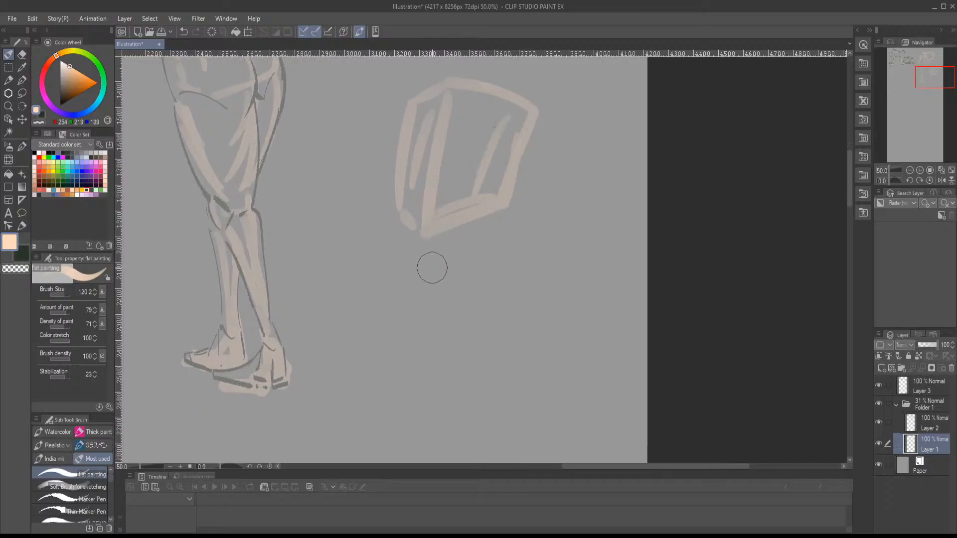
# - Sketch the new figure's angular pelvis beneath the torso, with its front plane, side plane and rounded right hip
pyautogui.moveTo(403, 243)
pyautogui.mouseDown()
pyautogui.moveTo(407, 270)
pyautogui.moveTo(467, 276)
pyautogui.mouseUp()
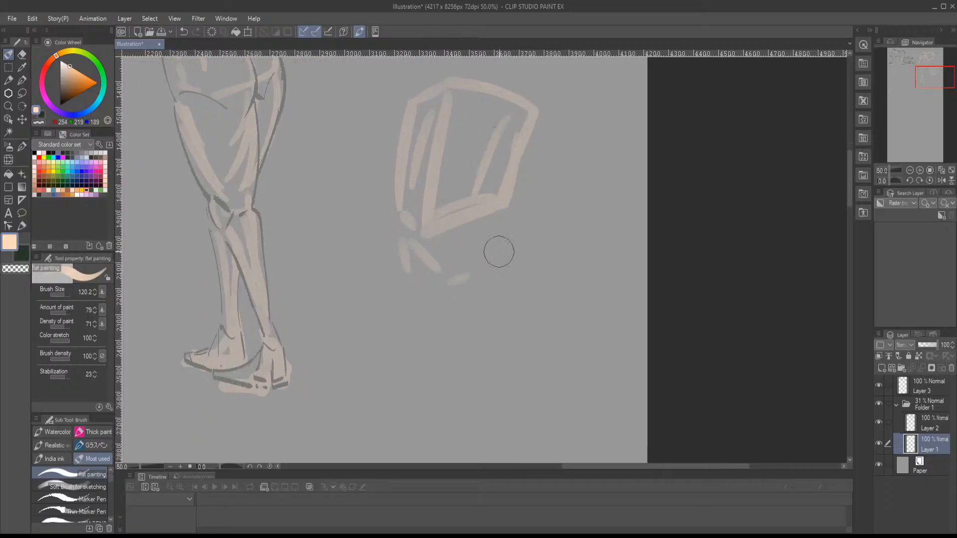
pyautogui.moveTo(493, 227)
pyautogui.mouseDown()
pyautogui.moveTo(523, 235)
pyautogui.moveTo(516, 264)
pyautogui.mouseUp()
pyautogui.moveTo(524, 246); pyautogui.dragTo(465, 271)
pyautogui.moveTo(527, 242)
pyautogui.mouseDown()
pyautogui.moveTo(519, 282)
pyautogui.moveTo(461, 311)
pyautogui.mouseUp()
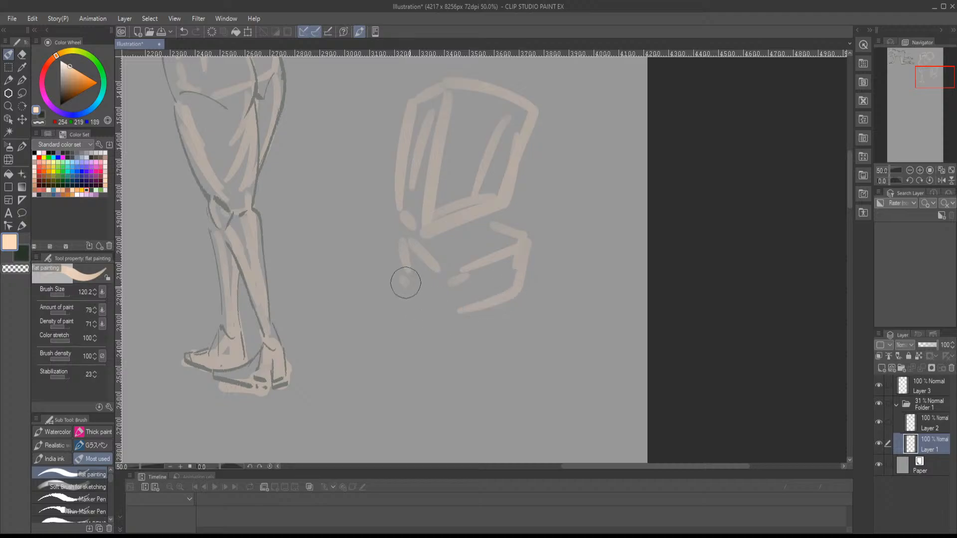
pyautogui.moveTo(403, 279)
pyautogui.mouseDown()
pyautogui.moveTo(446, 279)
pyautogui.moveTo(433, 309)
pyautogui.mouseUp()
pyautogui.moveTo(446, 278)
pyautogui.mouseDown()
pyautogui.moveTo(451, 311)
pyautogui.moveTo(498, 300)
pyautogui.mouseUp()
pyautogui.moveTo(517, 169)
pyautogui.mouseDown()
pyautogui.moveTo(505, 205)
pyautogui.moveTo(524, 284)
pyautogui.moveTo(510, 307)
pyautogui.mouseUp()
pyautogui.moveTo(509, 309)
pyautogui.mouseDown()
pyautogui.moveTo(513, 255)
pyautogui.moveTo(440, 310)
pyautogui.mouseUp()
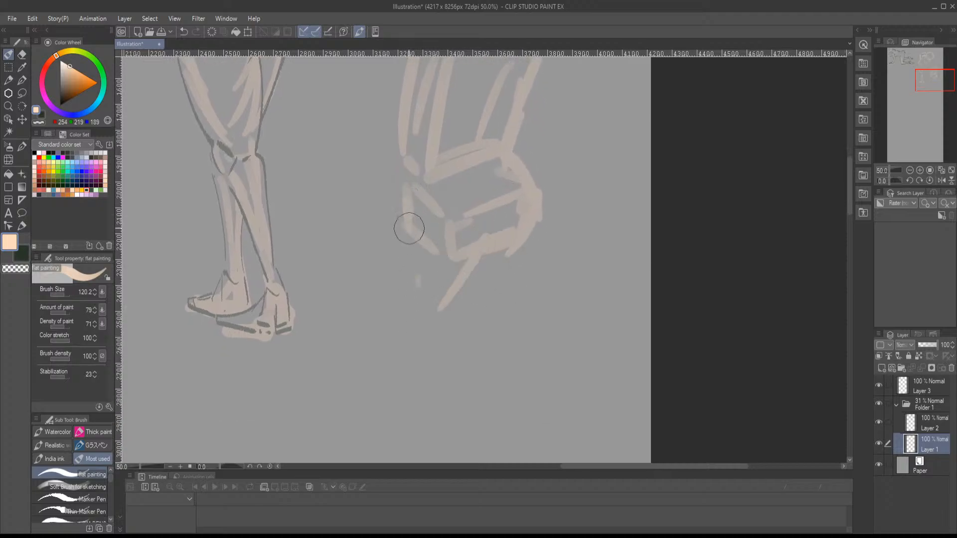
# - Sketch both edges of the new figure's left-hand thigh, angling outward from the pelvis to a pointed knee
pyautogui.moveTo(413, 214); pyautogui.dragTo(385, 321)
pyautogui.moveTo(453, 302); pyautogui.dragTo(479, 228)
pyautogui.moveTo(437, 157)
pyautogui.mouseDown()
pyautogui.moveTo(413, 215)
pyautogui.moveTo(410, 293)
pyautogui.moveTo(498, 196)
pyautogui.moveTo(448, 261)
pyautogui.mouseUp()
pyautogui.moveTo(498, 195); pyautogui.dragTo(425, 298)
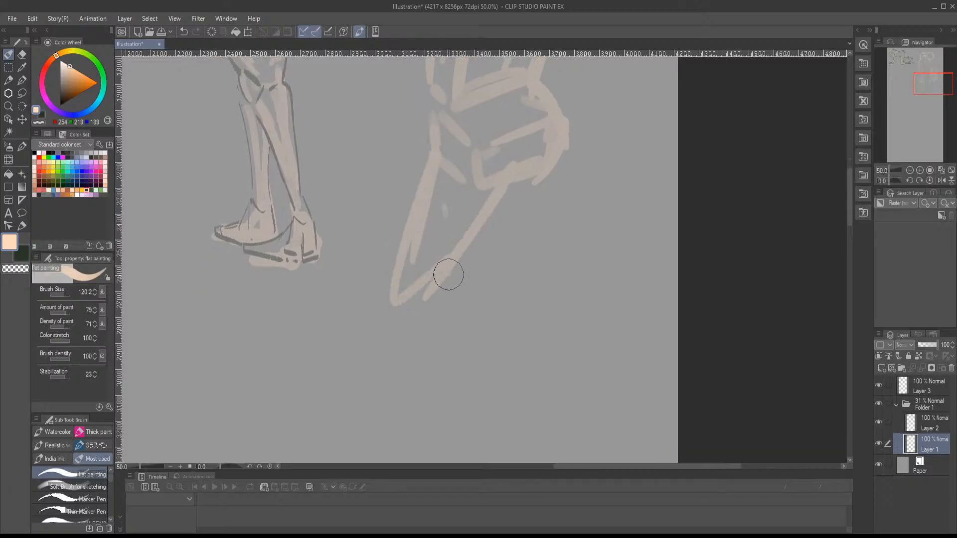
# - Sketch both edges of the right-hand thigh, tapering from the hip to the knee
pyautogui.moveTo(507, 237); pyautogui.dragTo(444, 260)
pyautogui.moveTo(494, 172); pyautogui.dragTo(466, 279)
pyautogui.moveTo(438, 222); pyautogui.dragTo(449, 284)
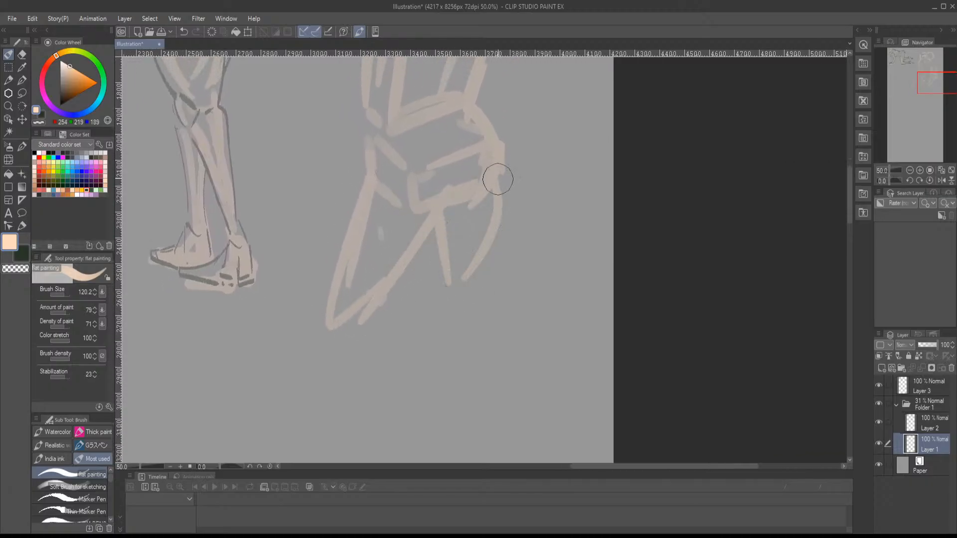
pyautogui.moveTo(499, 178); pyautogui.dragTo(461, 316)
pyautogui.moveTo(444, 234); pyautogui.dragTo(448, 174)
pyautogui.moveTo(441, 151)
pyautogui.mouseDown()
pyautogui.moveTo(465, 250)
pyautogui.moveTo(476, 227)
pyautogui.mouseUp()
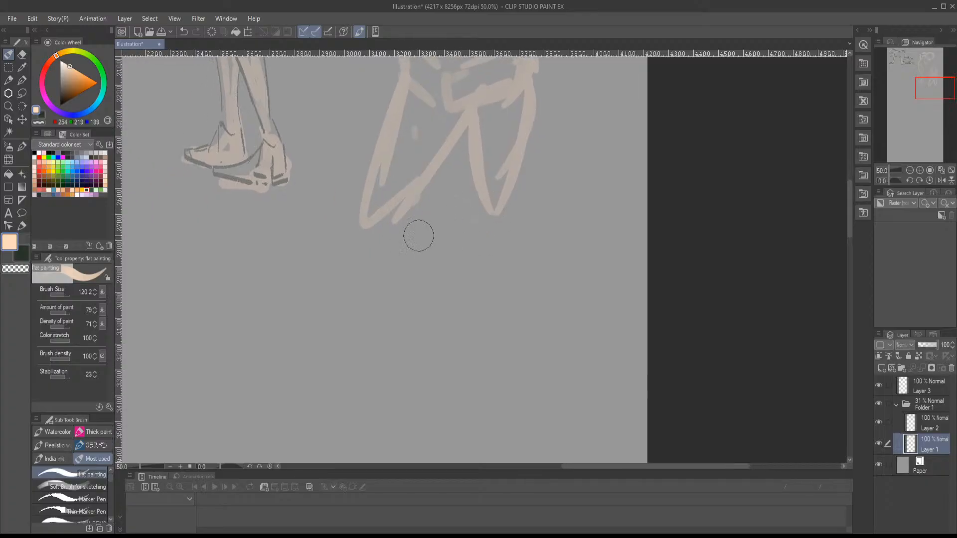
# - Sketch the left-hand knee, the slanted lower leg down to the ankle, and the foot pointing outward
pyautogui.moveTo(365, 210)
pyautogui.mouseDown()
pyautogui.moveTo(357, 227)
pyautogui.moveTo(402, 196)
pyautogui.moveTo(352, 274)
pyautogui.mouseUp()
pyautogui.moveTo(397, 204); pyautogui.dragTo(347, 306)
pyautogui.moveTo(365, 238)
pyautogui.mouseDown()
pyautogui.moveTo(331, 339)
pyautogui.moveTo(377, 286)
pyautogui.moveTo(368, 308)
pyautogui.moveTo(284, 339)
pyautogui.moveTo(375, 323)
pyautogui.moveTo(378, 293)
pyautogui.moveTo(408, 242)
pyautogui.mouseUp()
pyautogui.moveTo(467, 161)
pyautogui.mouseDown()
pyautogui.moveTo(381, 243)
pyautogui.moveTo(360, 245)
pyautogui.mouseUp()
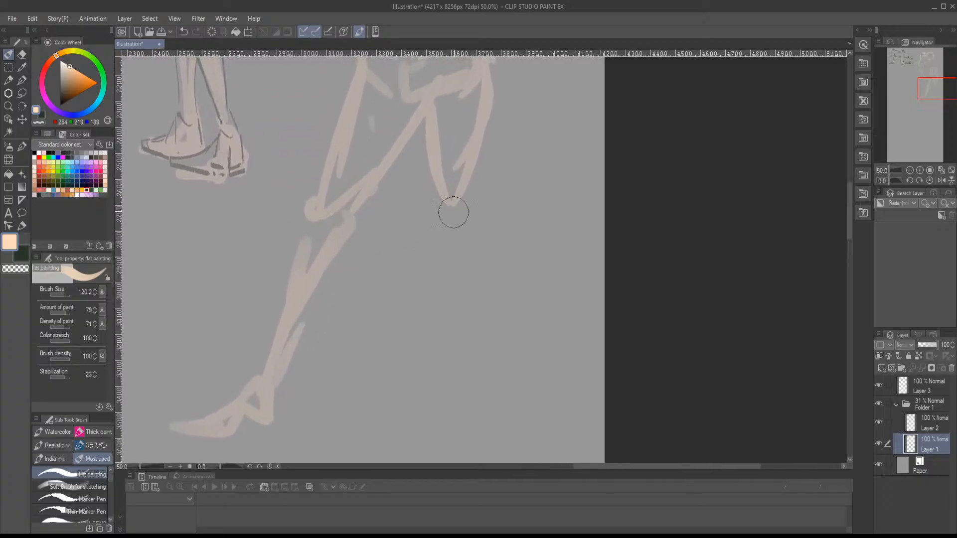
# - Sketch the right-hand knee and the upright lower leg down to its foot
pyautogui.moveTo(429, 176)
pyautogui.mouseDown()
pyautogui.moveTo(436, 230)
pyautogui.moveTo(452, 235)
pyautogui.moveTo(439, 187)
pyautogui.moveTo(450, 223)
pyautogui.mouseUp()
pyautogui.moveTo(432, 197)
pyautogui.mouseDown()
pyautogui.moveTo(461, 184)
pyautogui.moveTo(447, 301)
pyautogui.mouseUp()
pyautogui.moveTo(439, 234)
pyautogui.mouseDown()
pyautogui.moveTo(447, 346)
pyautogui.moveTo(431, 361)
pyautogui.moveTo(441, 367)
pyautogui.moveTo(402, 374)
pyautogui.moveTo(438, 378)
pyautogui.moveTo(446, 362)
pyautogui.moveTo(431, 373)
pyautogui.moveTo(456, 382)
pyautogui.mouseUp()
pyautogui.moveTo(456, 313); pyautogui.dragTo(469, 471)
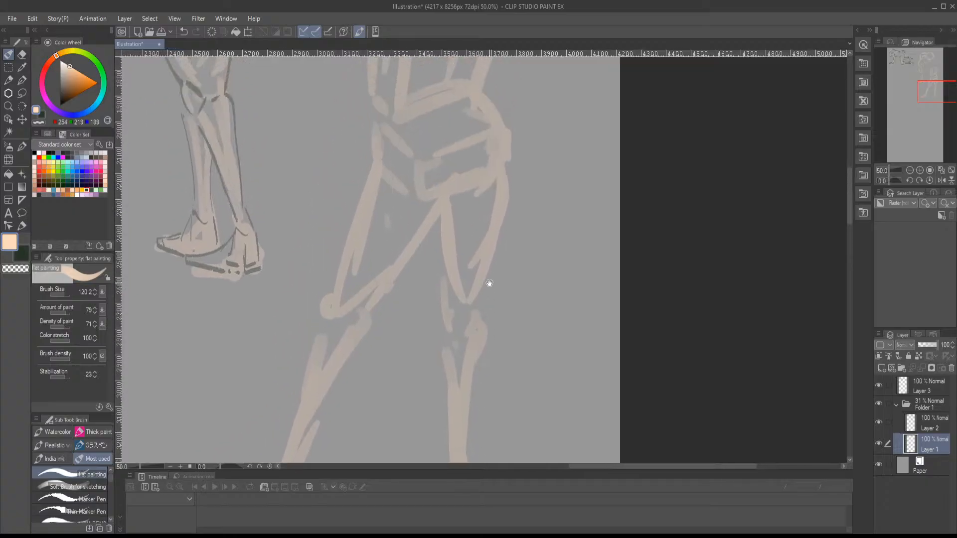
pyautogui.moveTo(504, 171)
pyautogui.mouseDown()
pyautogui.moveTo(477, 334)
pyautogui.moveTo(478, 381)
pyautogui.mouseUp()
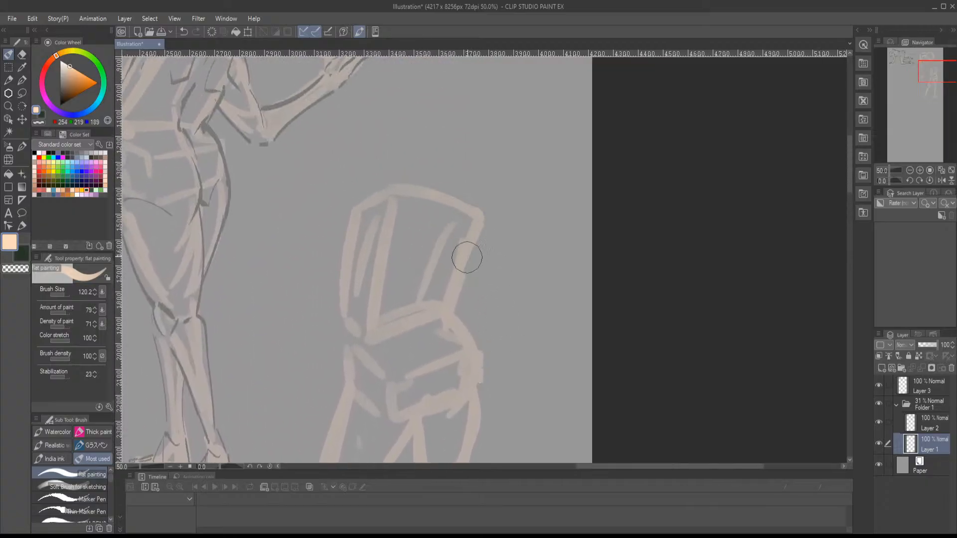
# - Sketch the new figure's right-hand upper arm out to the bent elbow, the neck, the oval head and the left shoulder
pyautogui.moveTo(482, 232)
pyautogui.mouseDown()
pyautogui.moveTo(520, 215)
pyautogui.moveTo(482, 227)
pyautogui.moveTo(503, 229)
pyautogui.moveTo(486, 225)
pyautogui.moveTo(474, 250)
pyautogui.moveTo(483, 214)
pyautogui.moveTo(496, 227)
pyautogui.moveTo(526, 209)
pyautogui.moveTo(511, 161)
pyautogui.mouseUp()
pyautogui.moveTo(449, 166)
pyautogui.mouseDown()
pyautogui.moveTo(425, 167)
pyautogui.moveTo(460, 194)
pyautogui.mouseUp()
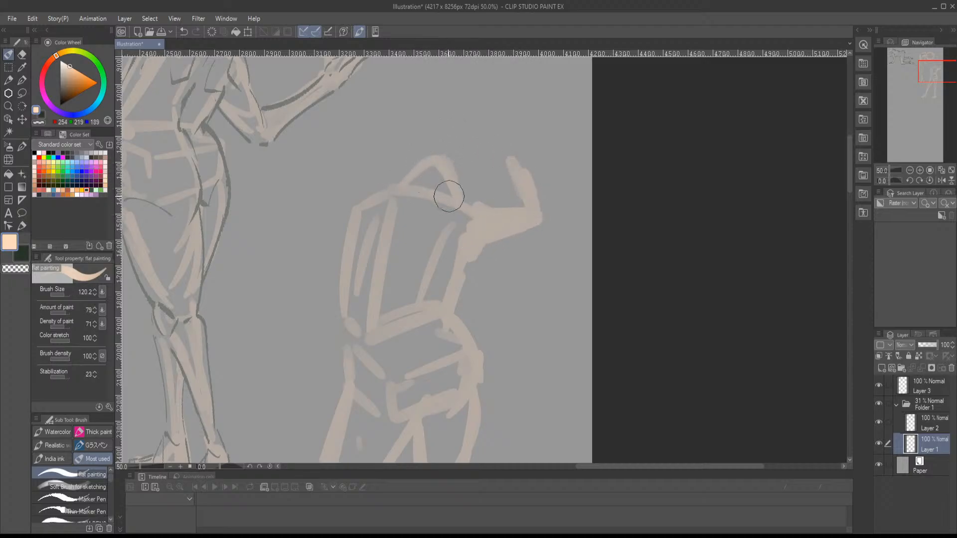
pyautogui.moveTo(382, 178); pyautogui.dragTo(363, 184)
pyautogui.moveTo(415, 168); pyautogui.dragTo(368, 220)
pyautogui.moveTo(354, 158)
pyautogui.mouseDown()
pyautogui.moveTo(343, 189)
pyautogui.moveTo(412, 208)
pyautogui.mouseUp()
pyautogui.moveTo(387, 145)
pyautogui.mouseDown()
pyautogui.moveTo(344, 189)
pyautogui.moveTo(353, 225)
pyautogui.moveTo(409, 220)
pyautogui.moveTo(429, 253)
pyautogui.moveTo(353, 237)
pyautogui.mouseUp()
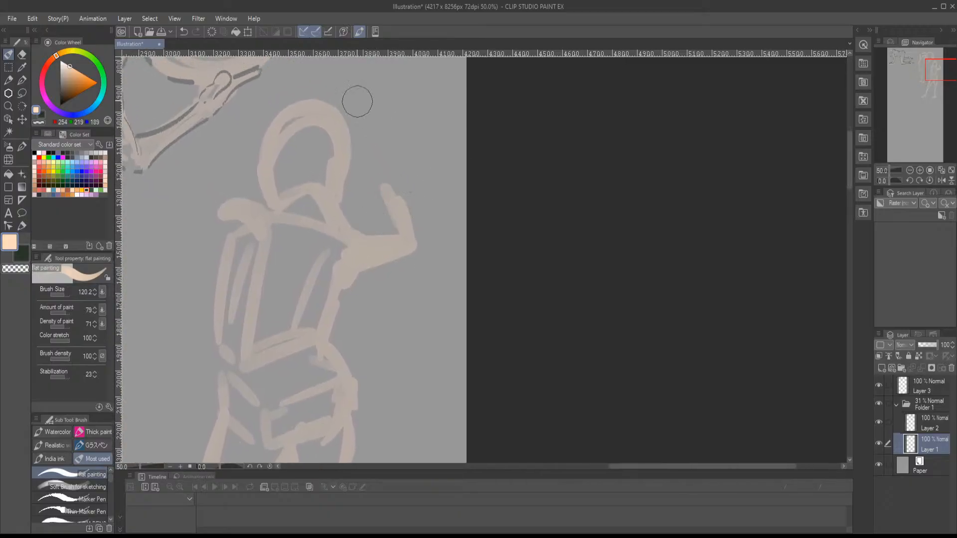
# - Sketch the forearms raised from both elbows toward the head, with the right-hand fist above it and the left armpit
pyautogui.moveTo(357, 102)
pyautogui.mouseDown()
pyautogui.moveTo(336, 92)
pyautogui.moveTo(363, 96)
pyautogui.moveTo(419, 226)
pyautogui.moveTo(417, 237)
pyautogui.moveTo(372, 258)
pyautogui.moveTo(402, 261)
pyautogui.moveTo(579, 204)
pyautogui.mouseUp()
pyautogui.moveTo(402, 102)
pyautogui.mouseDown()
pyautogui.moveTo(374, 184)
pyautogui.moveTo(362, 178)
pyautogui.moveTo(385, 209)
pyautogui.moveTo(367, 287)
pyautogui.mouseUp()
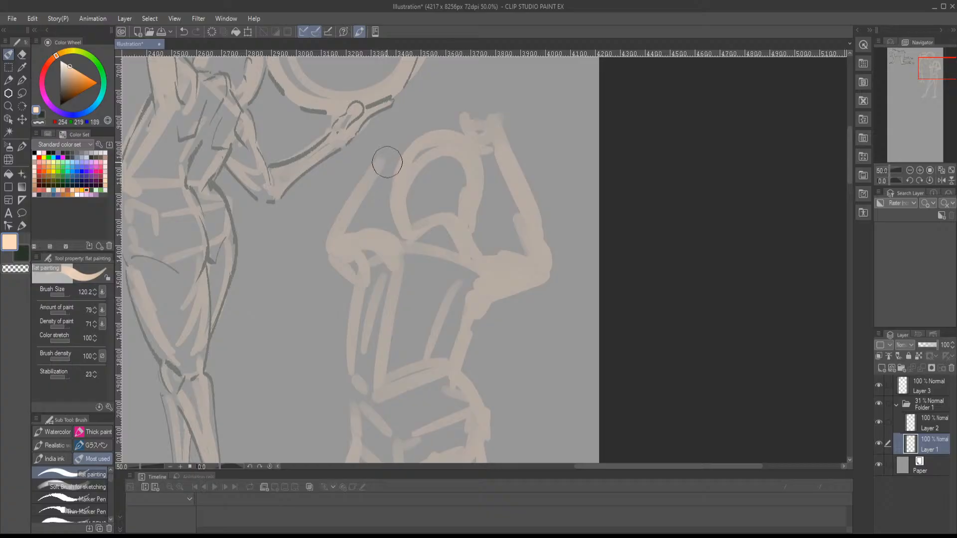
pyautogui.moveTo(391, 154)
pyautogui.mouseDown()
pyautogui.moveTo(333, 240)
pyautogui.moveTo(323, 237)
pyautogui.moveTo(331, 273)
pyautogui.moveTo(337, 261)
pyautogui.moveTo(381, 293)
pyautogui.mouseUp()
pyautogui.moveTo(381, 293); pyautogui.dragTo(407, 219)
# - Connect the torso to the pelvis with waist and hip contours, and reinforce the pelvis and outer thigh lines
pyautogui.moveTo(389, 196)
pyautogui.mouseDown()
pyautogui.moveTo(365, 286)
pyautogui.moveTo(385, 196)
pyautogui.moveTo(385, 328)
pyautogui.mouseUp()
pyautogui.moveTo(458, 279); pyautogui.dragTo(360, 340)
pyautogui.moveTo(426, 225)
pyautogui.mouseDown()
pyautogui.moveTo(417, 261)
pyautogui.moveTo(435, 215)
pyautogui.moveTo(437, 302)
pyautogui.mouseUp()
pyautogui.moveTo(451, 252)
pyautogui.mouseDown()
pyautogui.moveTo(443, 301)
pyautogui.moveTo(403, 289)
pyautogui.moveTo(407, 237)
pyautogui.mouseUp()
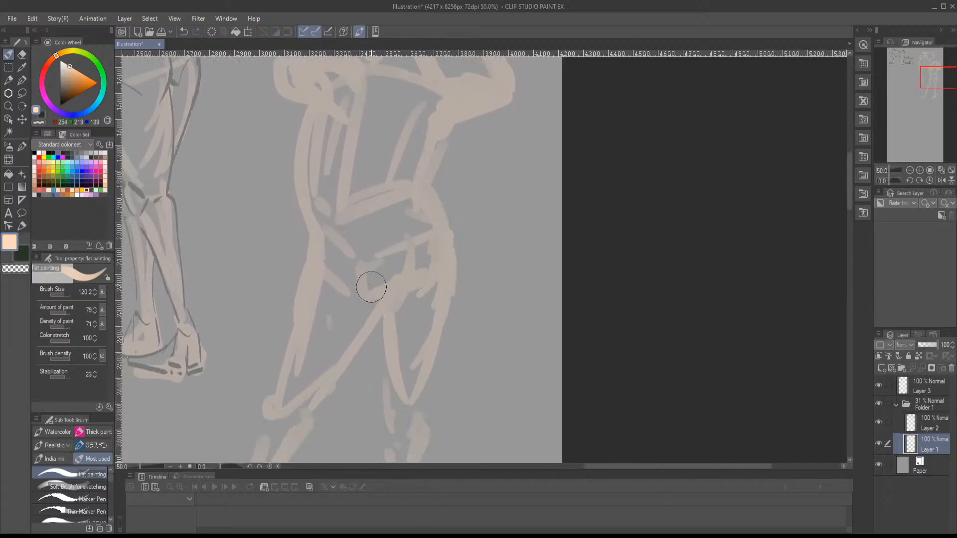
pyautogui.moveTo(416, 110)
pyautogui.mouseDown()
pyautogui.moveTo(404, 130)
pyautogui.moveTo(403, 229)
pyautogui.moveTo(416, 178)
pyautogui.mouseUp()
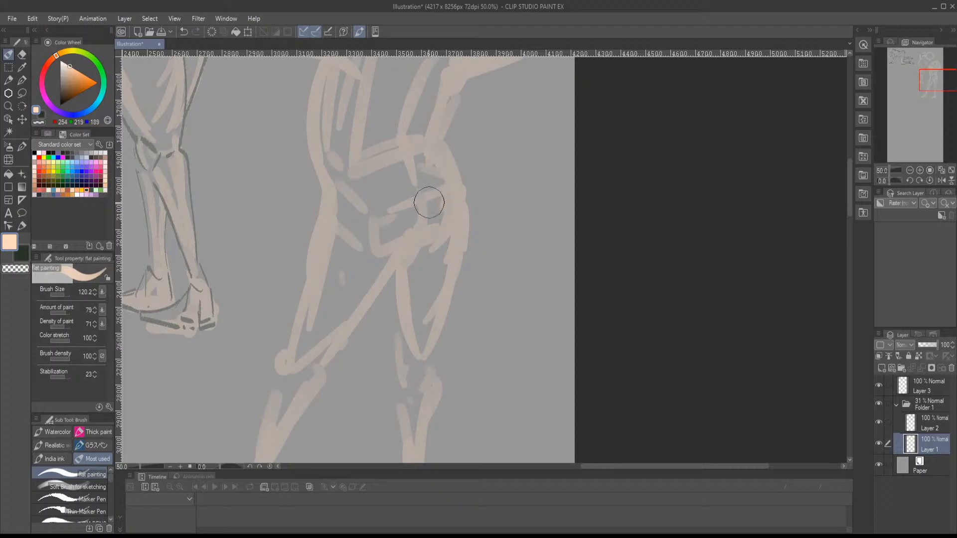
# - Lasso the peach standing figure with raised arms, scale it to 76%, place it beside the ring holder, and deselect
pyautogui.scroll(-3, 428, 203)
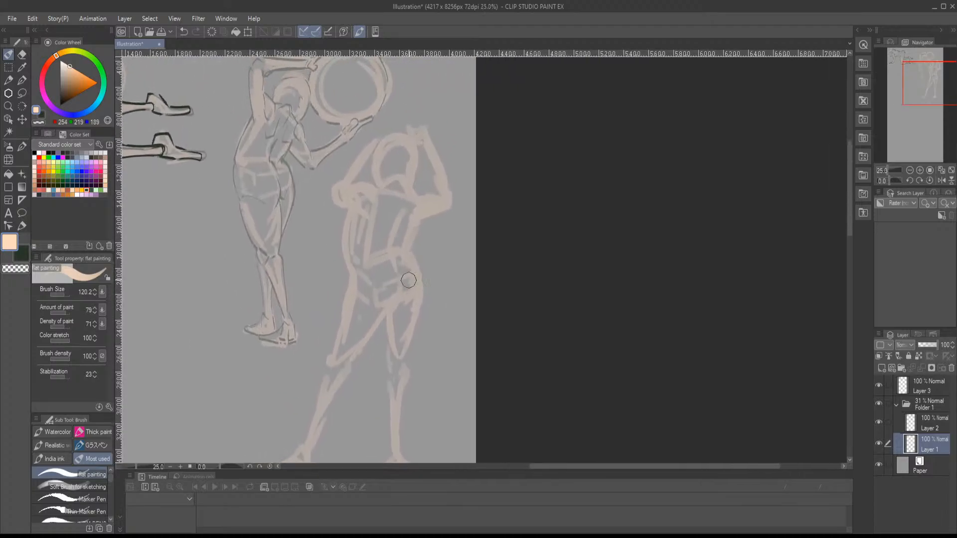
pyautogui.moveTo(409, 281); pyautogui.dragTo(414, 260)
pyautogui.press('m')
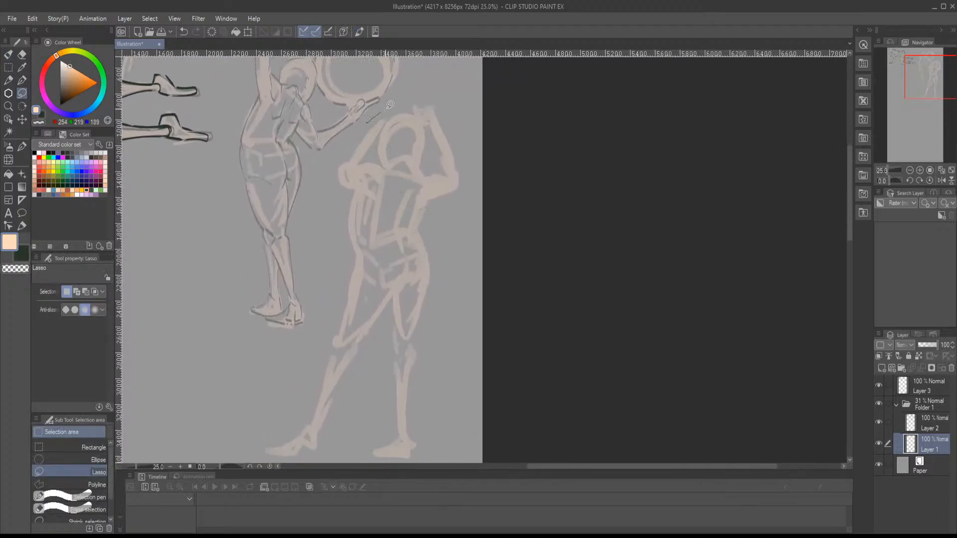
pyautogui.moveTo(391, 104)
pyautogui.mouseDown()
pyautogui.moveTo(507, 320)
pyautogui.moveTo(412, 464)
pyautogui.moveTo(279, 461)
pyautogui.moveTo(303, 296)
pyautogui.mouseUp()
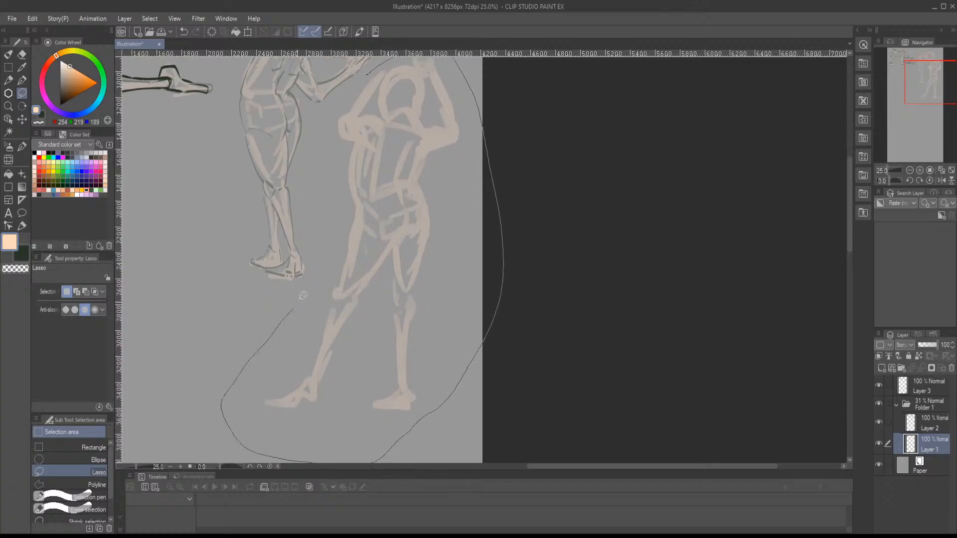
pyautogui.moveTo(323, 148); pyautogui.dragTo(357, 94)
pyautogui.hotkey('ctrl', 't')
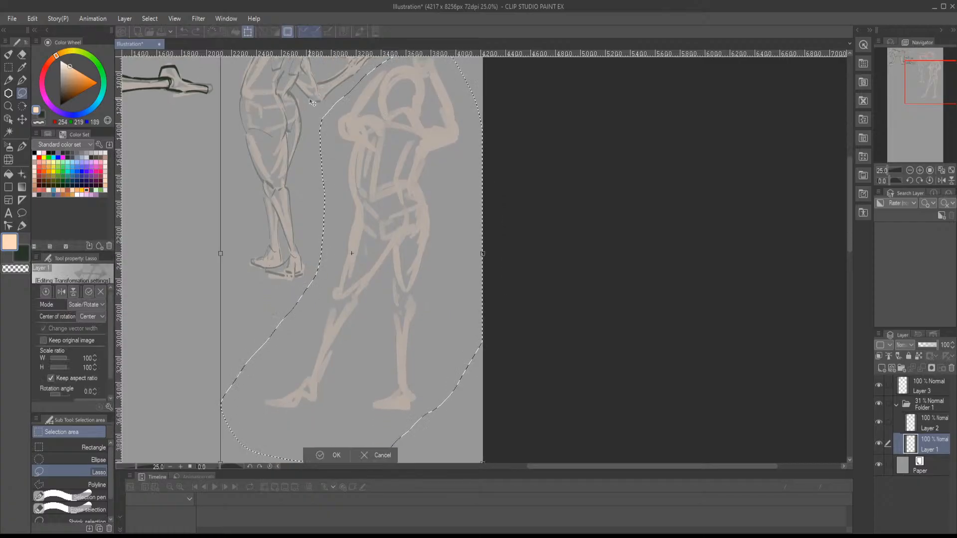
pyautogui.moveTo(272, 113); pyautogui.dragTo(296, 183)
pyautogui.moveTo(244, 112); pyautogui.dragTo(400, 312)
pyautogui.moveTo(419, 350); pyautogui.dragTo(414, 193)
pyautogui.moveTo(431, 268); pyautogui.dragTo(412, 198)
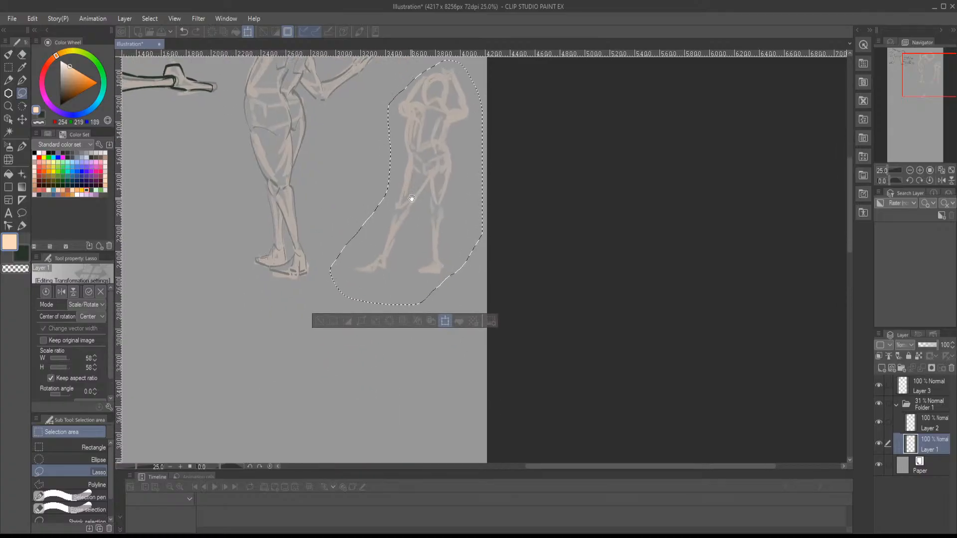
pyautogui.moveTo(330, 305); pyautogui.dragTo(290, 368)
pyautogui.moveTo(350, 285); pyautogui.dragTo(347, 317)
pyautogui.moveTo(284, 107); pyautogui.dragTo(277, 97)
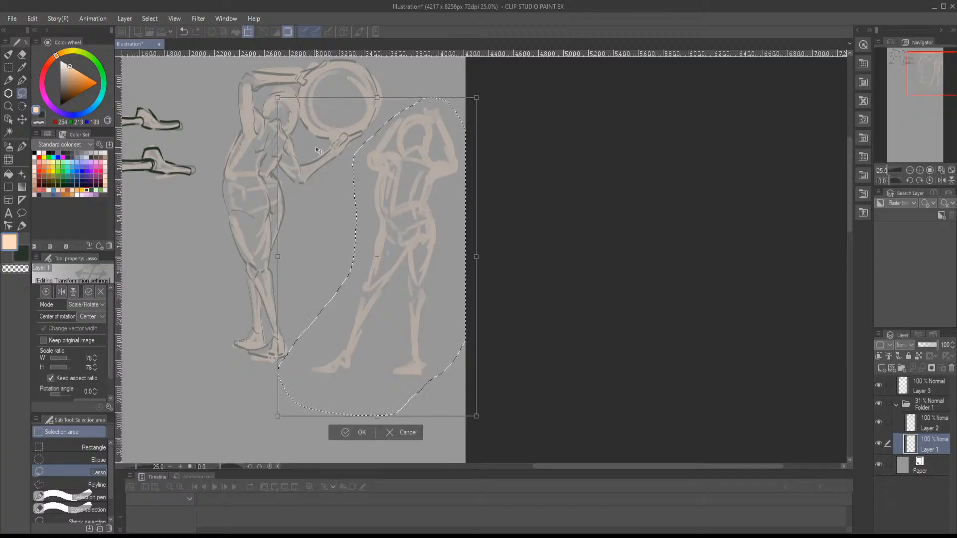
pyautogui.moveTo(320, 151); pyautogui.dragTo(320, 136)
pyautogui.press('Return')
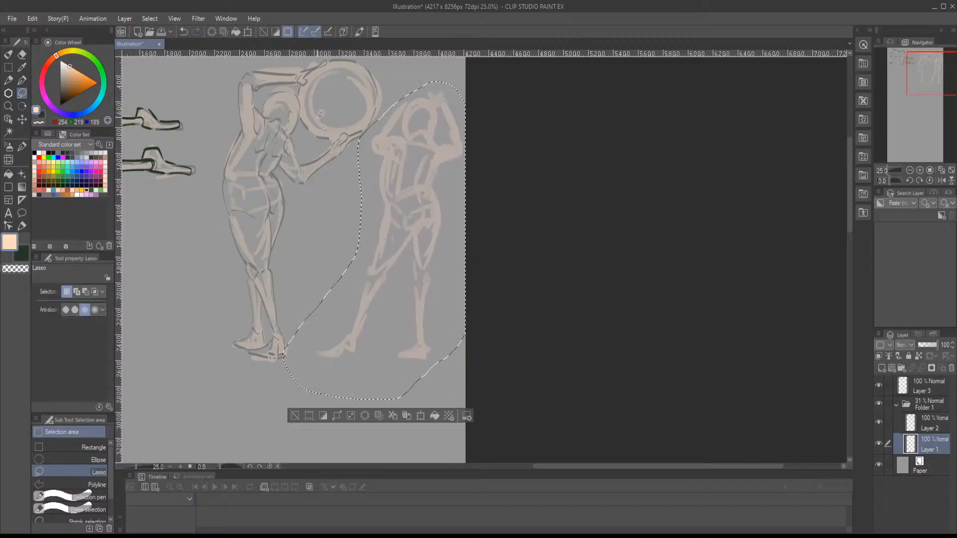
pyautogui.hotkey('ctrl', 'd')
# - On Layer 2, outline the resized figure's neck and head in dark green with the Marker Pen
pyautogui.scroll(1, 325, 126)
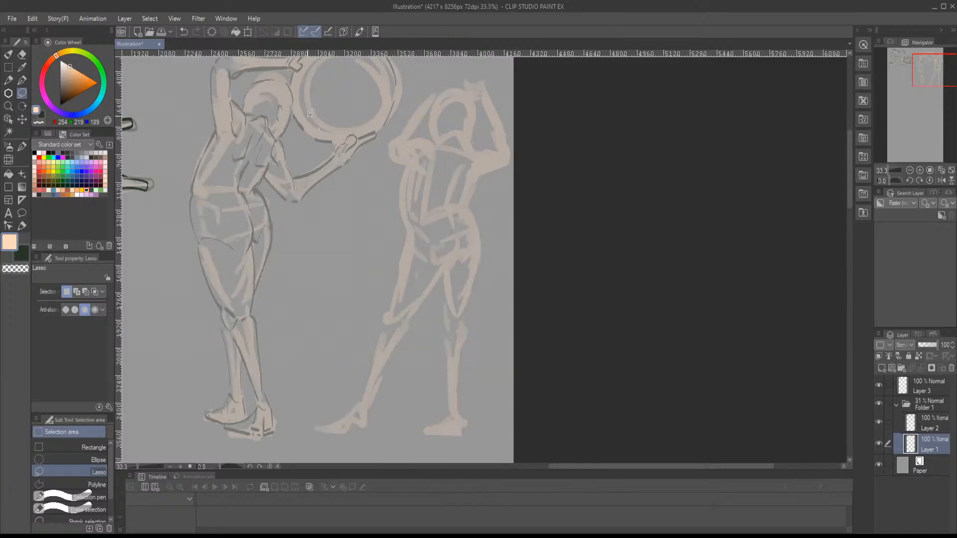
pyautogui.press('b')
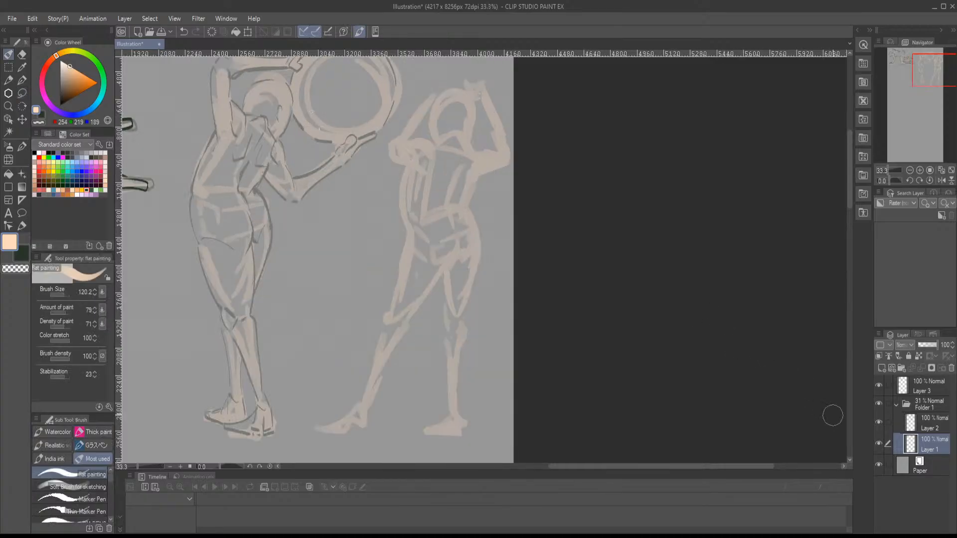
pyautogui.click(918, 424)
pyautogui.hotkey('ctrl', '+')
pyautogui.click(42, 115)
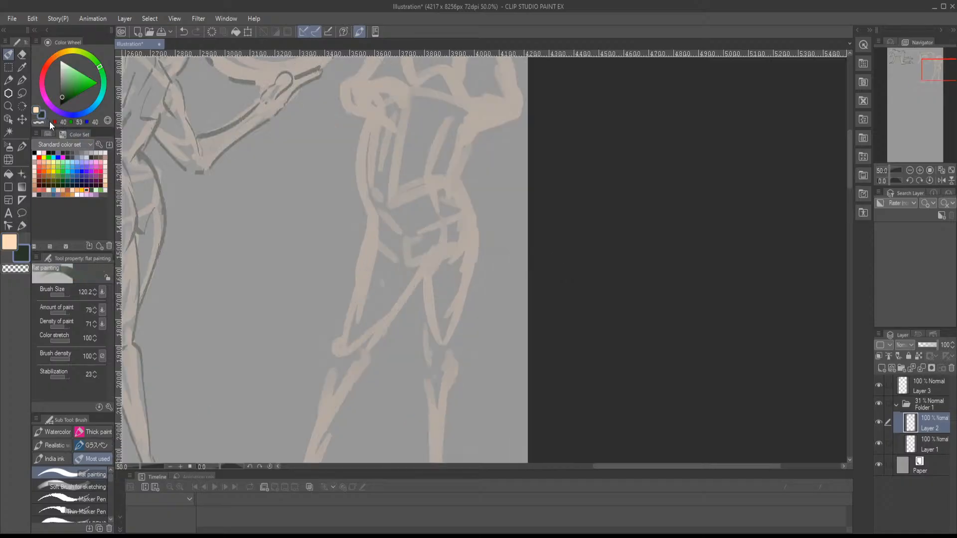
pyautogui.click(76, 496)
pyautogui.scroll(1, 365, 242)
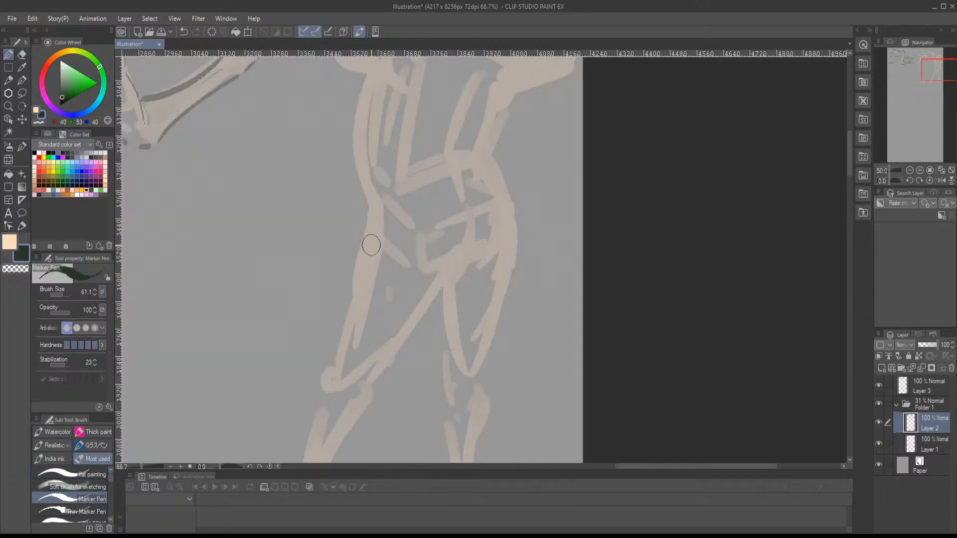
pyautogui.moveTo(397, 192); pyautogui.dragTo(363, 408)
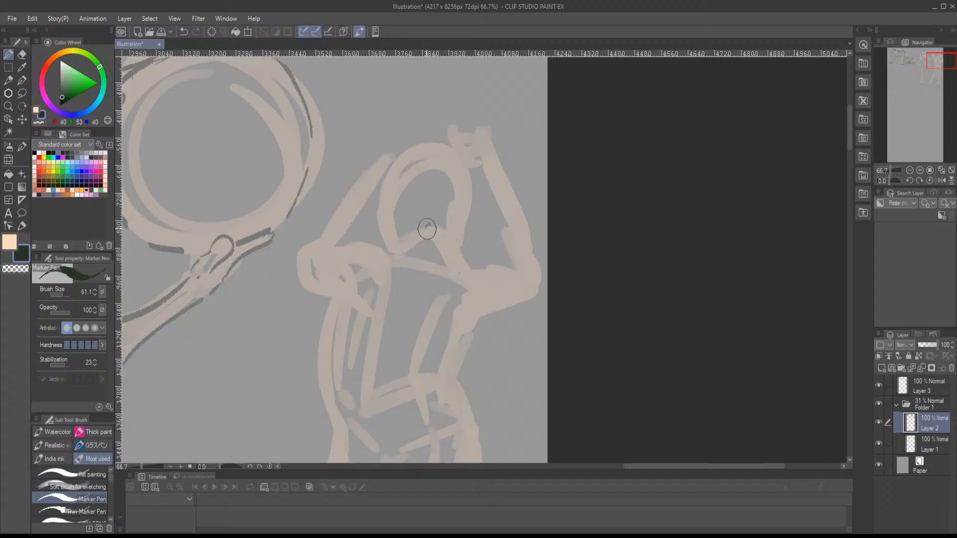
pyautogui.moveTo(439, 234); pyautogui.dragTo(446, 283)
pyautogui.moveTo(427, 237); pyautogui.dragTo(388, 259)
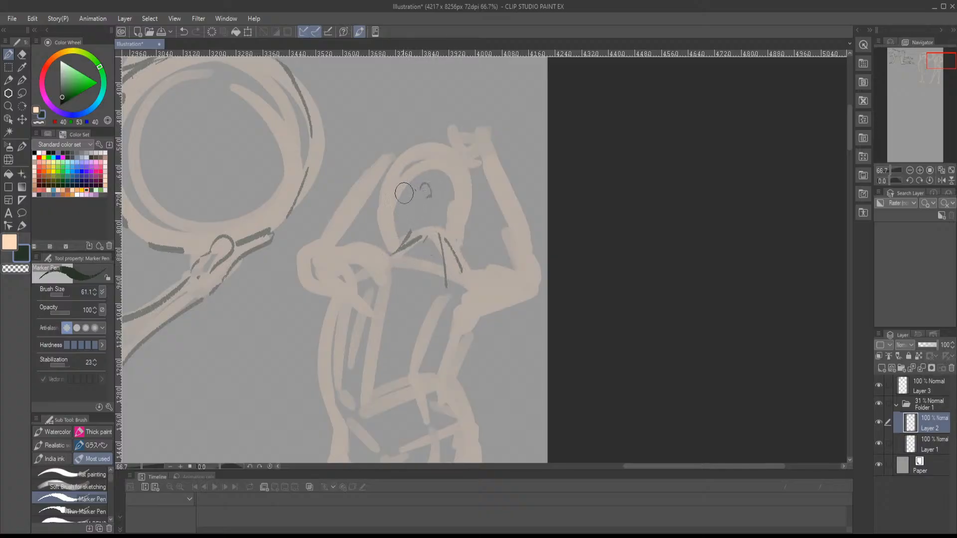
pyautogui.moveTo(374, 180); pyautogui.dragTo(382, 232)
pyautogui.moveTo(384, 157)
pyautogui.mouseDown()
pyautogui.moveTo(411, 142)
pyautogui.moveTo(478, 212)
pyautogui.moveTo(462, 250)
pyautogui.mouseUp()
# - Trace the left shoulder and the underside of the left upper arm toward the armpit with dark lines
pyautogui.scroll(-3, 449, 239)
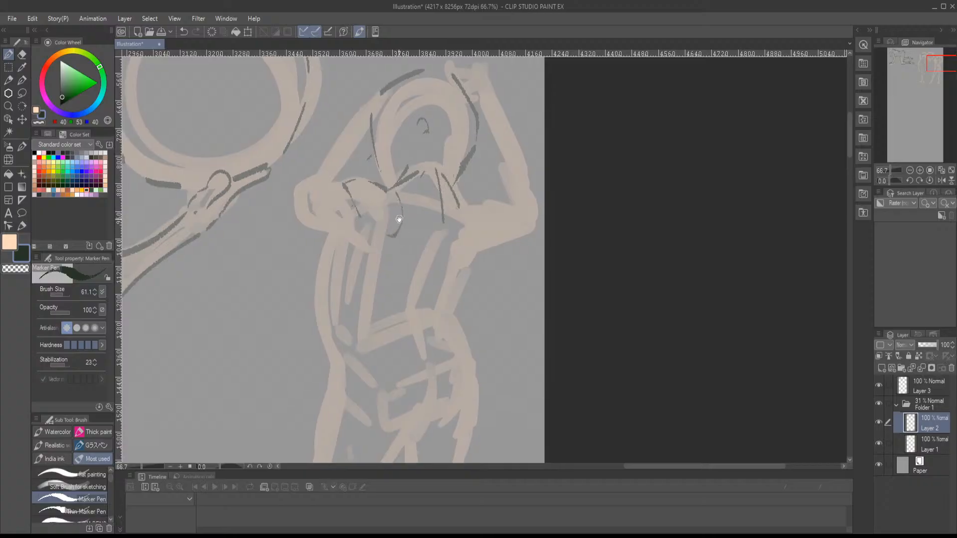
pyautogui.scroll(-1, 336, 172)
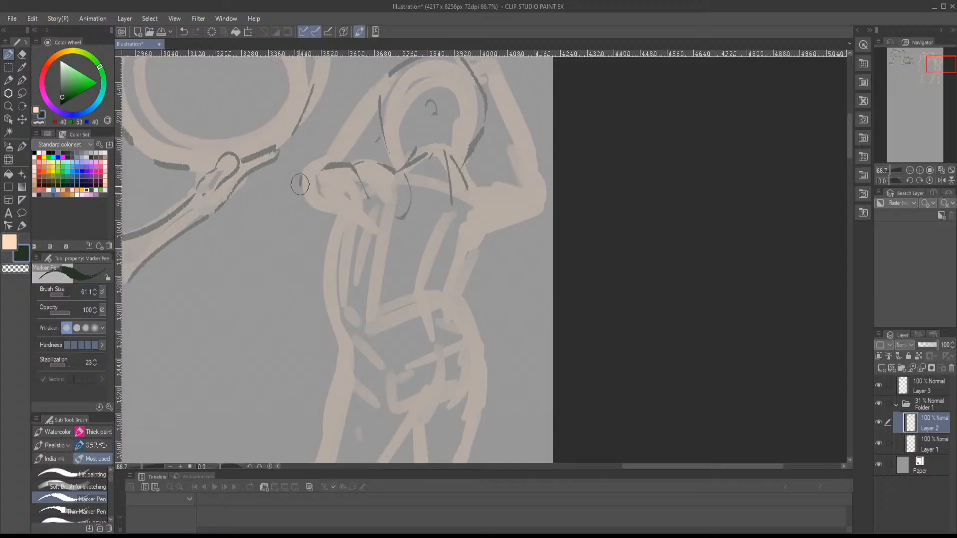
pyautogui.moveTo(303, 208); pyautogui.dragTo(356, 230)
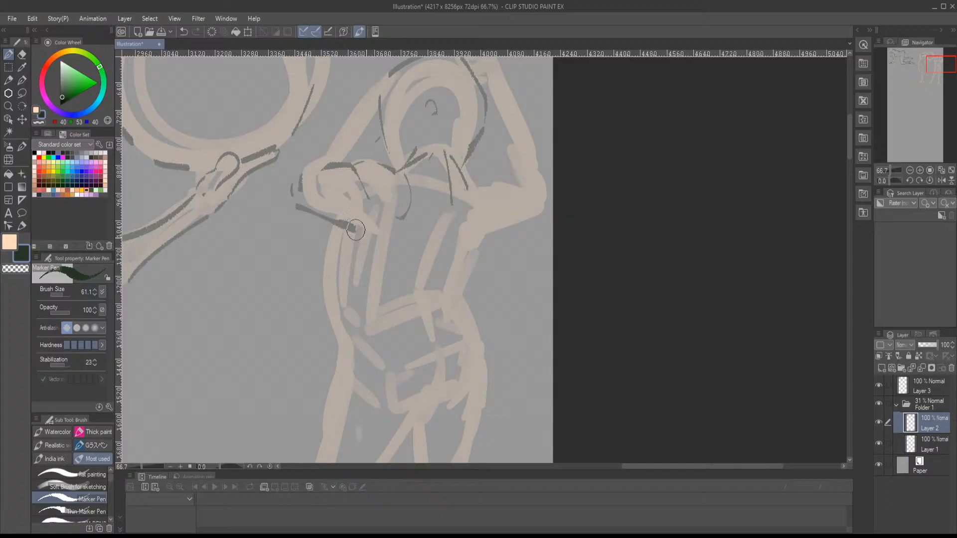
pyautogui.hotkey('ctrl', 'z')
pyautogui.moveTo(338, 228); pyautogui.dragTo(331, 276)
pyautogui.moveTo(351, 310); pyautogui.dragTo(361, 222)
pyautogui.hotkey('ctrl', 'z')
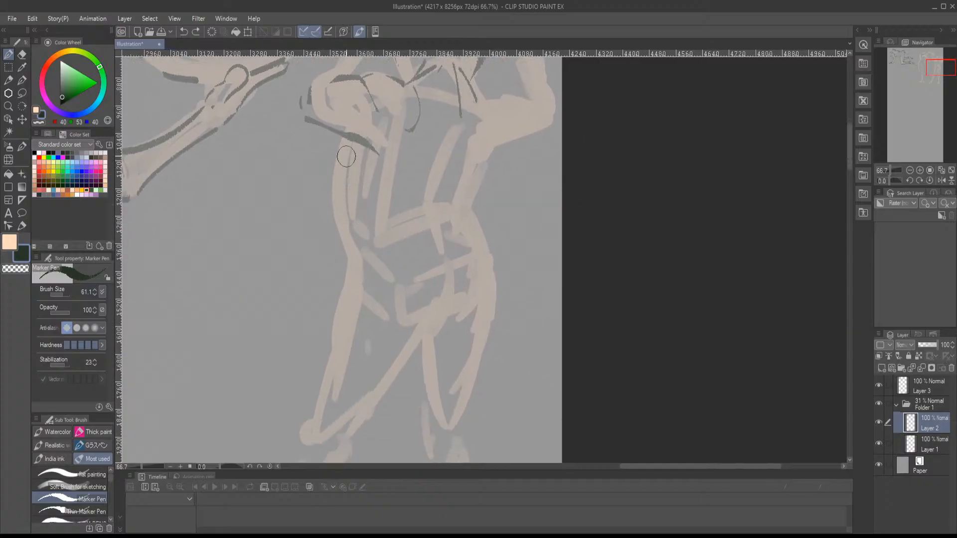
# - Trace both sides of the torso through waist and hips, and add the right shoulder and inner upper-arm lines
pyautogui.moveTo(347, 147)
pyautogui.mouseDown()
pyautogui.moveTo(341, 178)
pyautogui.moveTo(358, 311)
pyautogui.mouseUp()
pyautogui.moveTo(440, 262); pyautogui.dragTo(363, 327)
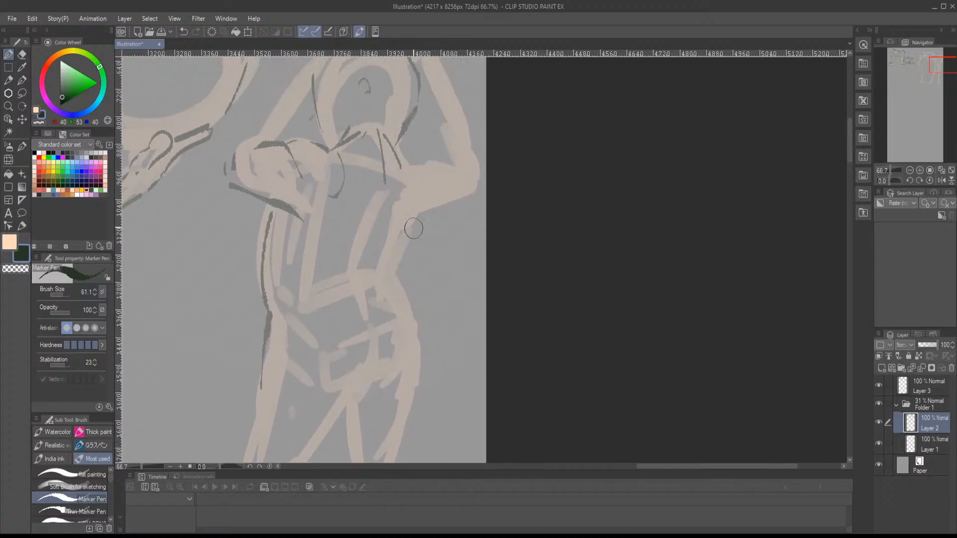
pyautogui.moveTo(405, 179); pyautogui.dragTo(441, 181)
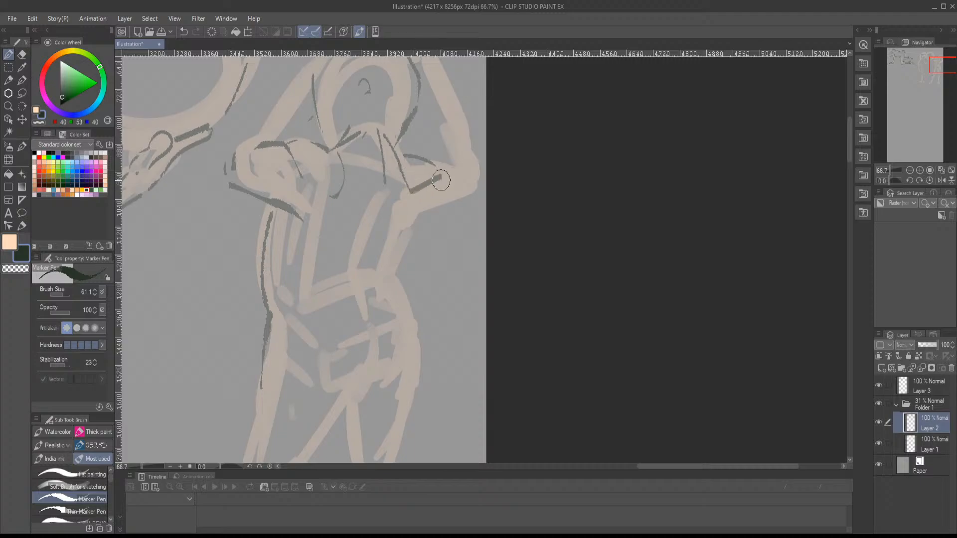
pyautogui.moveTo(413, 218)
pyautogui.mouseDown()
pyautogui.moveTo(387, 274)
pyautogui.moveTo(418, 360)
pyautogui.mouseUp()
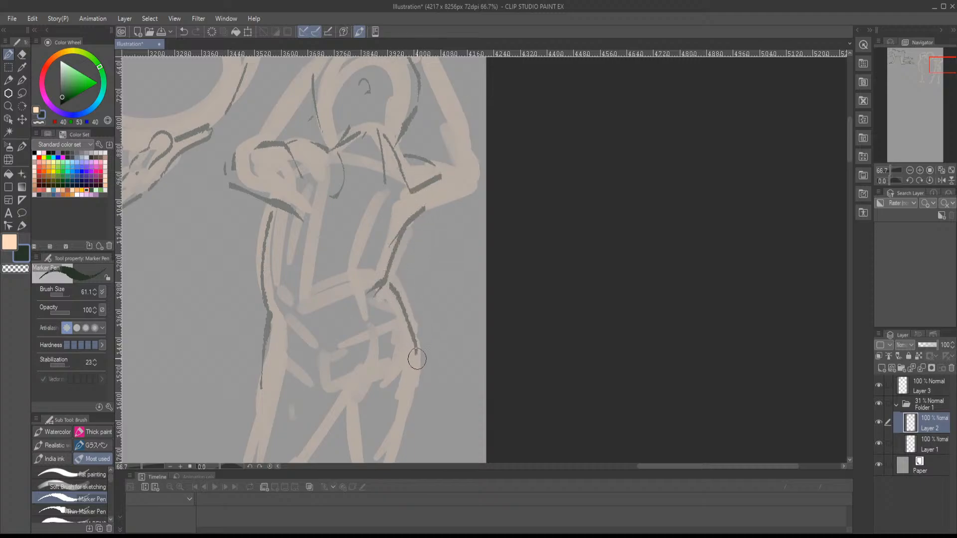
pyautogui.hotkey('ctrl', 'z')
pyautogui.moveTo(392, 280)
pyautogui.mouseDown()
pyautogui.moveTo(410, 306)
pyautogui.moveTo(417, 386)
pyautogui.mouseUp()
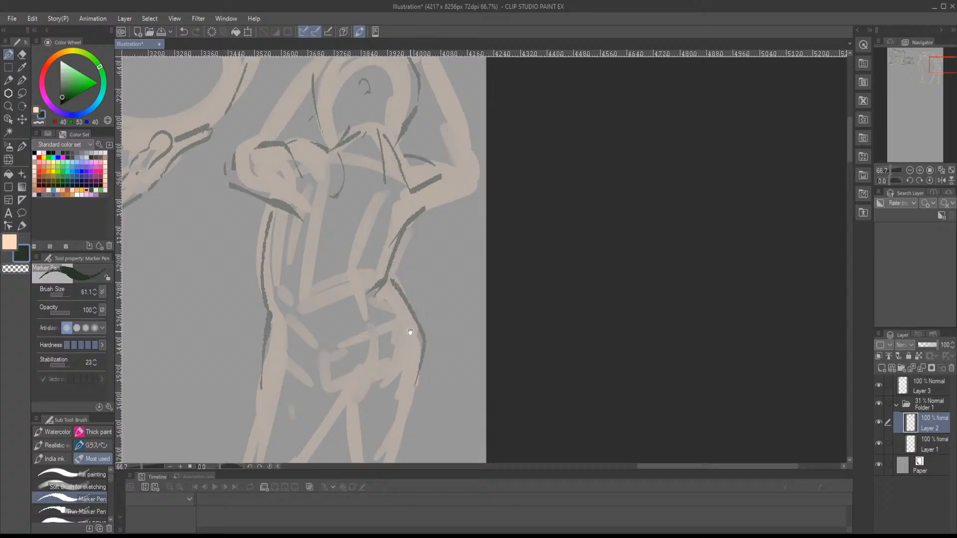
pyautogui.moveTo(410, 332); pyautogui.dragTo(409, 345)
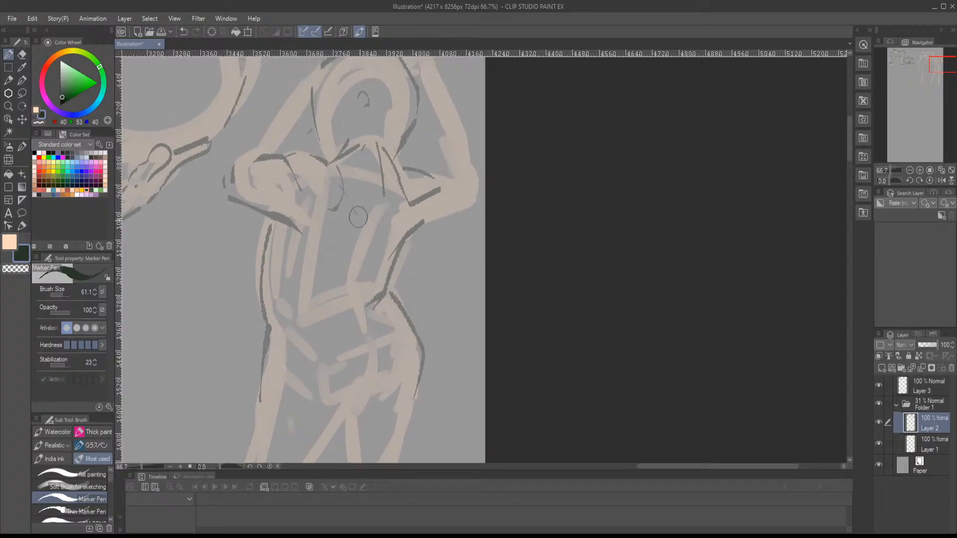
# - Draw the angled back lines down to the waist and the buttock curve leading into the crotch
pyautogui.moveTo(368, 263)
pyautogui.mouseDown()
pyautogui.moveTo(405, 199)
pyautogui.moveTo(365, 257)
pyautogui.mouseUp()
pyautogui.moveTo(378, 278); pyautogui.dragTo(403, 212)
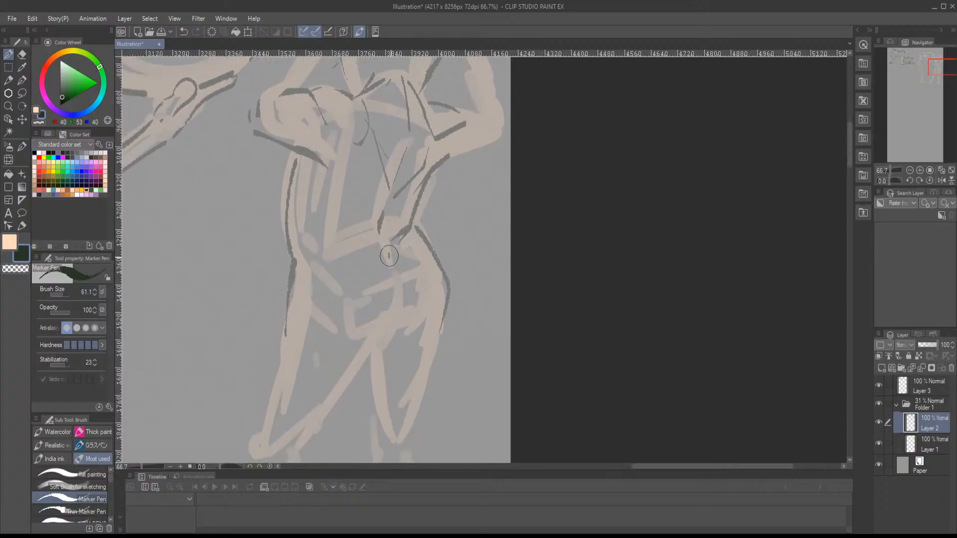
pyautogui.moveTo(389, 256)
pyautogui.mouseDown()
pyautogui.moveTo(398, 324)
pyautogui.moveTo(350, 365)
pyautogui.mouseUp()
pyautogui.moveTo(385, 357)
pyautogui.mouseDown()
pyautogui.moveTo(408, 279)
pyautogui.moveTo(378, 251)
pyautogui.moveTo(389, 252)
pyautogui.moveTo(412, 223)
pyautogui.mouseUp()
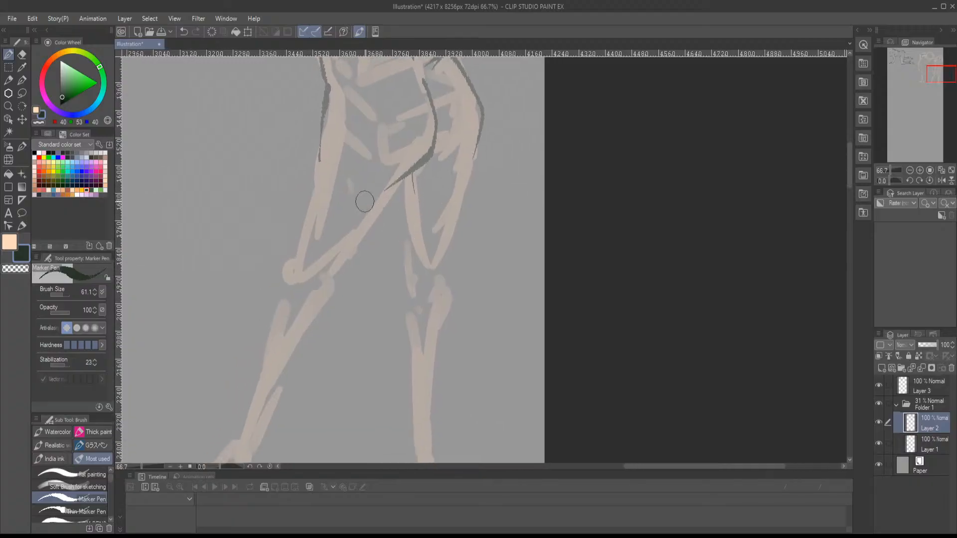
# - Outline the left leg in dark lines, from the outer thigh through the knee, lower leg and ankle to the foot
pyautogui.moveTo(308, 187); pyautogui.dragTo(289, 260)
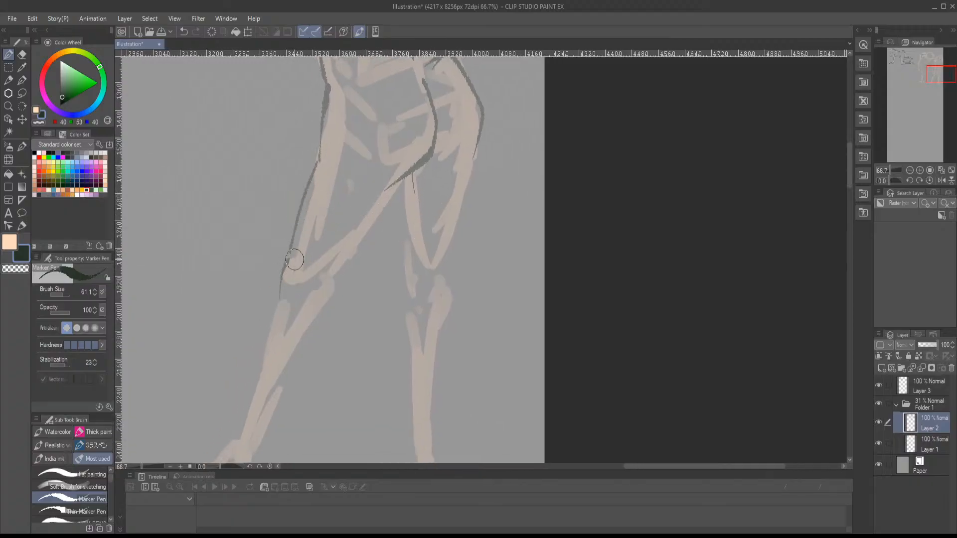
pyautogui.moveTo(278, 307); pyautogui.dragTo(319, 295)
pyautogui.moveTo(384, 196)
pyautogui.mouseDown()
pyautogui.moveTo(330, 288)
pyautogui.moveTo(380, 202)
pyautogui.moveTo(324, 219)
pyautogui.moveTo(308, 303)
pyautogui.mouseUp()
pyautogui.moveTo(377, 220)
pyautogui.mouseDown()
pyautogui.moveTo(308, 347)
pyautogui.moveTo(344, 334)
pyautogui.mouseUp()
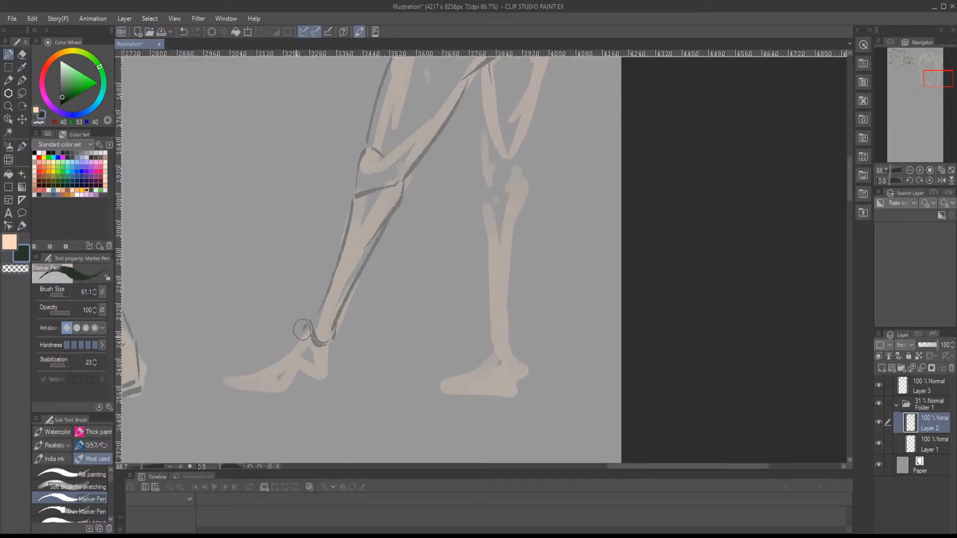
pyautogui.moveTo(230, 375)
pyautogui.mouseDown()
pyautogui.moveTo(293, 387)
pyautogui.moveTo(331, 373)
pyautogui.moveTo(333, 341)
pyautogui.mouseUp()
pyautogui.moveTo(389, 265); pyautogui.dragTo(263, 352)
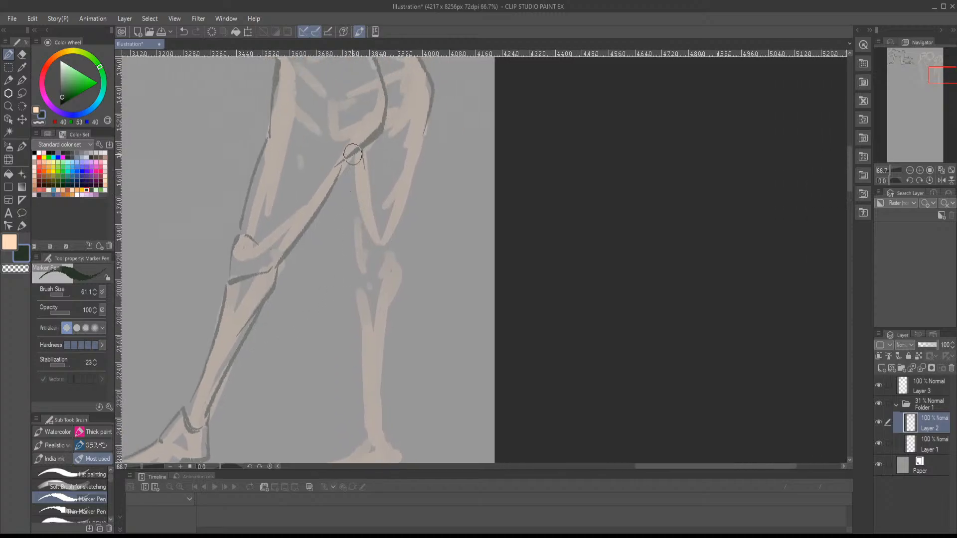
# - Outline the right leg in dark lines, from the thigh through the knee and lower leg to the foot
pyautogui.moveTo(425, 125); pyautogui.dragTo(397, 267)
pyautogui.scroll(-1, 397, 231)
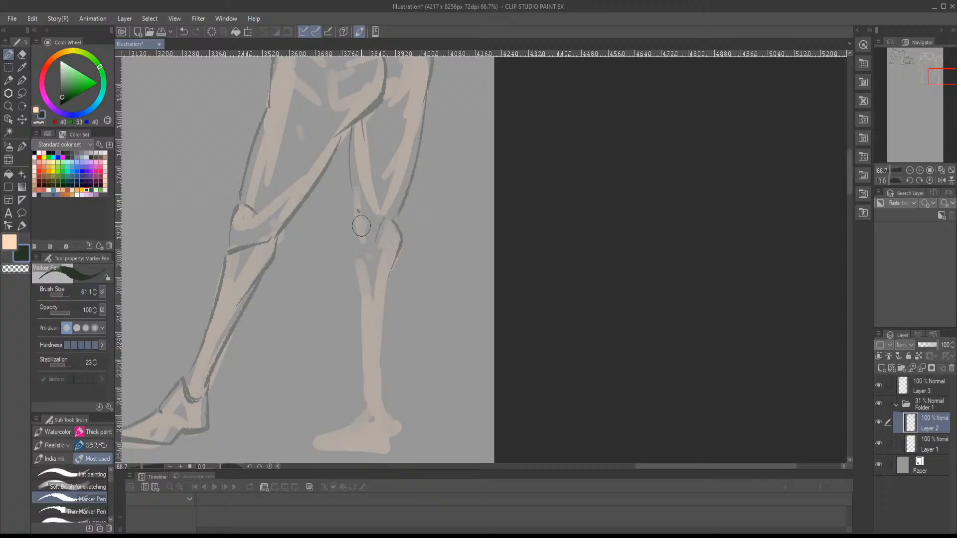
pyautogui.moveTo(360, 223)
pyautogui.mouseDown()
pyautogui.moveTo(359, 277)
pyautogui.moveTo(402, 214)
pyautogui.moveTo(387, 313)
pyautogui.moveTo(304, 381)
pyautogui.mouseUp()
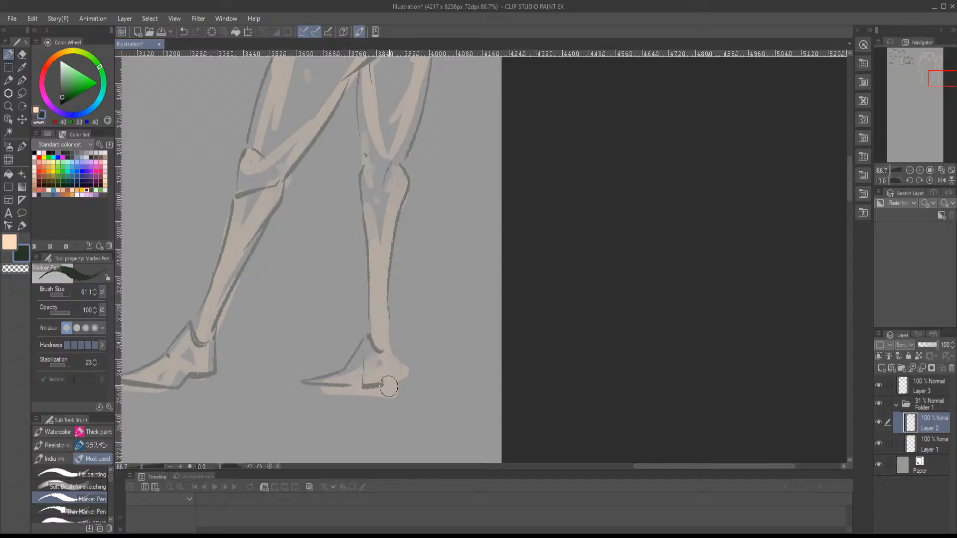
pyautogui.moveTo(410, 283); pyautogui.dragTo(373, 443)
# - Outline the right upper arm, the bent elbow and both edges of the raised forearm up to the wrist
pyautogui.moveTo(397, 307); pyautogui.dragTo(377, 372)
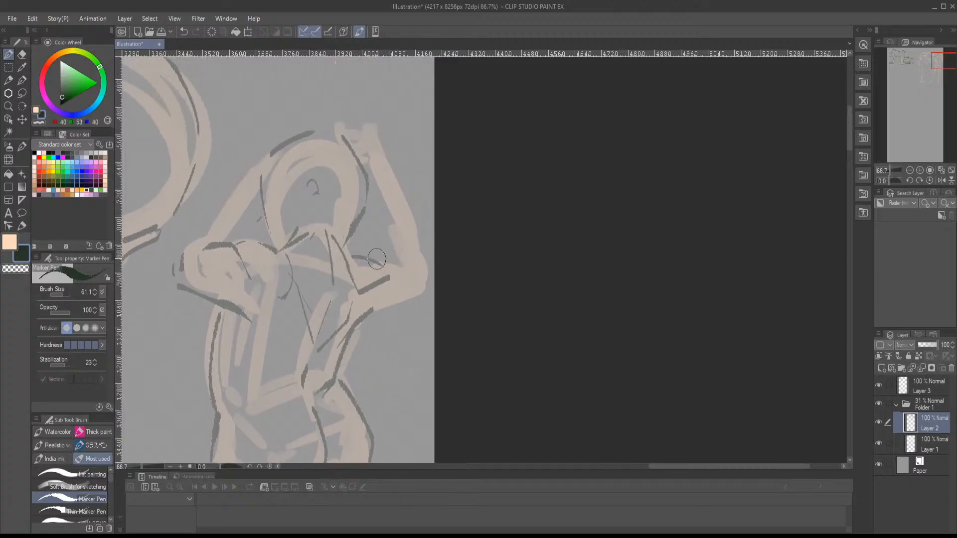
pyautogui.moveTo(377, 258); pyautogui.dragTo(401, 248)
pyautogui.moveTo(369, 318); pyautogui.dragTo(423, 287)
pyautogui.hotkey('ctrl', 'z')
pyautogui.moveTo(372, 259); pyautogui.dragTo(409, 267)
pyautogui.moveTo(366, 321)
pyautogui.mouseDown()
pyautogui.moveTo(429, 287)
pyautogui.moveTo(418, 254)
pyautogui.moveTo(373, 196)
pyautogui.mouseUp()
pyautogui.hotkey('ctrl', 'z')
pyautogui.moveTo(385, 151)
pyautogui.mouseDown()
pyautogui.moveTo(430, 263)
pyautogui.moveTo(373, 186)
pyautogui.mouseUp()
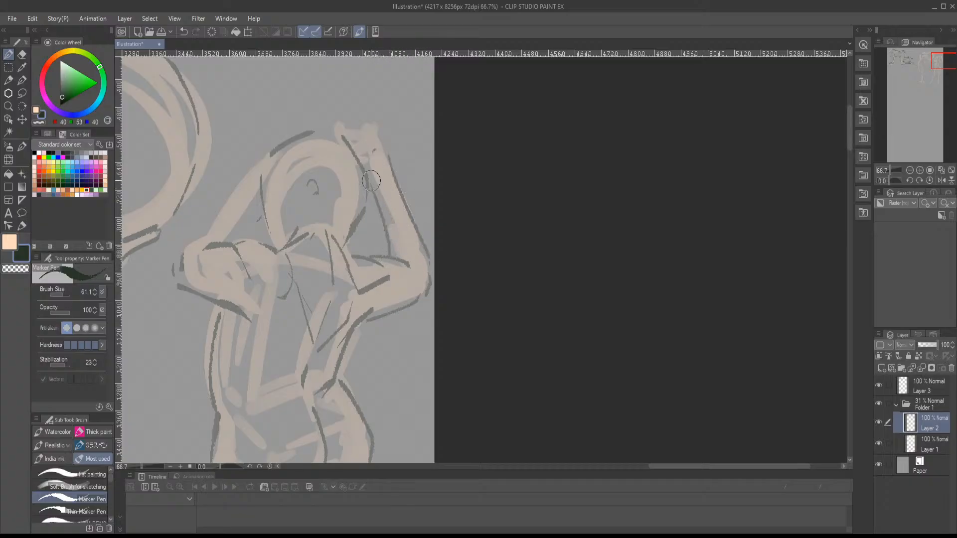
# - Undo the last wrist stroke and draw the right hand with its fingers extended above the head
pyautogui.hotkey('ctrl', 'z')
pyautogui.moveTo(391, 256)
pyautogui.mouseDown()
pyautogui.moveTo(368, 172)
pyautogui.moveTo(388, 244)
pyautogui.moveTo(349, 231)
pyautogui.moveTo(355, 245)
pyautogui.mouseUp()
pyautogui.moveTo(362, 247)
pyautogui.mouseDown()
pyautogui.moveTo(381, 260)
pyautogui.moveTo(395, 234)
pyautogui.moveTo(374, 208)
pyautogui.moveTo(337, 188)
pyautogui.moveTo(335, 206)
pyautogui.moveTo(349, 218)
pyautogui.moveTo(314, 205)
pyautogui.moveTo(339, 221)
pyautogui.moveTo(443, 238)
pyautogui.mouseUp()
# - Outline the left elbow and raised left forearm, and reinforce the left side of the head near the jaw
pyautogui.moveTo(293, 318)
pyautogui.mouseDown()
pyautogui.moveTo(314, 322)
pyautogui.moveTo(339, 274)
pyautogui.moveTo(319, 260)
pyautogui.moveTo(276, 318)
pyautogui.mouseUp()
pyautogui.moveTo(266, 327); pyautogui.dragTo(260, 351)
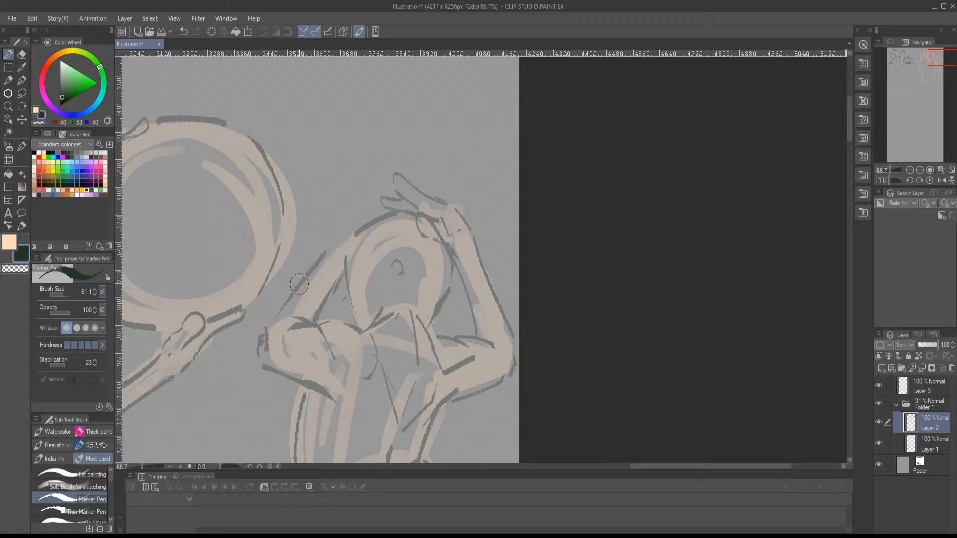
pyautogui.moveTo(299, 285); pyautogui.dragTo(341, 238)
pyautogui.moveTo(364, 285)
pyautogui.mouseDown()
pyautogui.moveTo(376, 187)
pyautogui.moveTo(411, 127)
pyautogui.mouseUp()
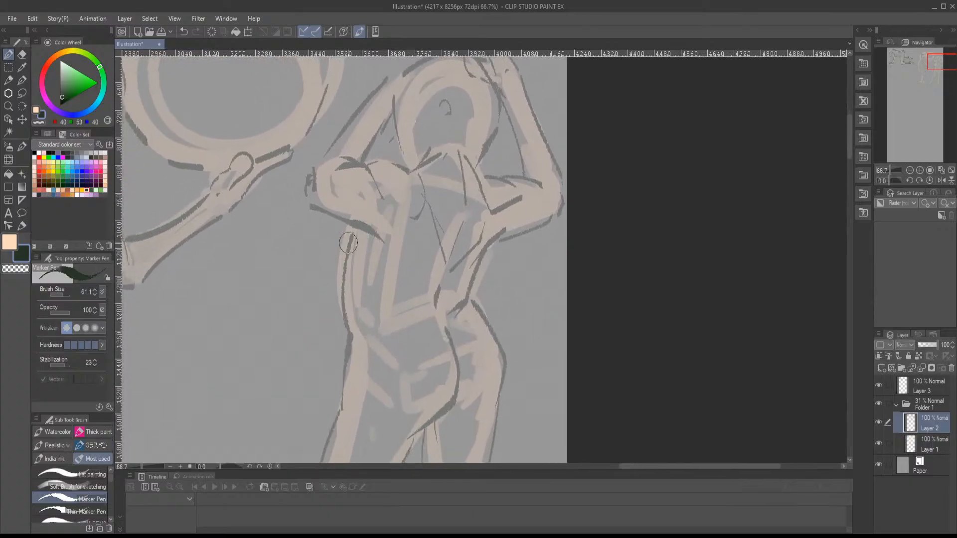
pyautogui.moveTo(341, 231)
pyautogui.mouseDown()
pyautogui.moveTo(348, 272)
pyautogui.moveTo(343, 228)
pyautogui.moveTo(421, 101)
pyautogui.moveTo(457, 103)
pyautogui.moveTo(447, 201)
pyautogui.moveTo(478, 334)
pyautogui.moveTo(537, 364)
pyautogui.moveTo(371, 437)
pyautogui.mouseUp()
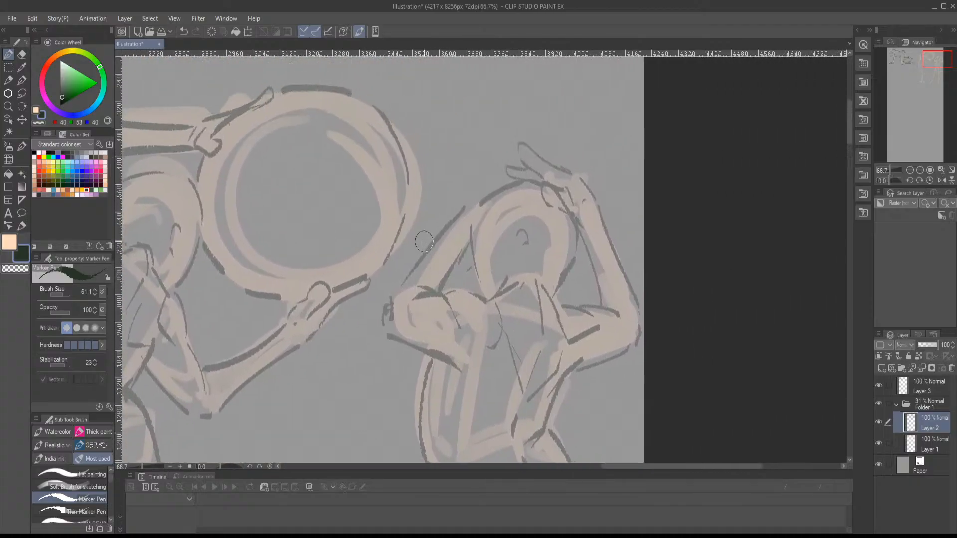
pyautogui.moveTo(484, 262)
pyautogui.mouseDown()
pyautogui.moveTo(469, 283)
pyautogui.moveTo(479, 295)
pyautogui.moveTo(548, 262)
pyautogui.mouseUp()
pyautogui.moveTo(396, 273); pyautogui.dragTo(489, 272)
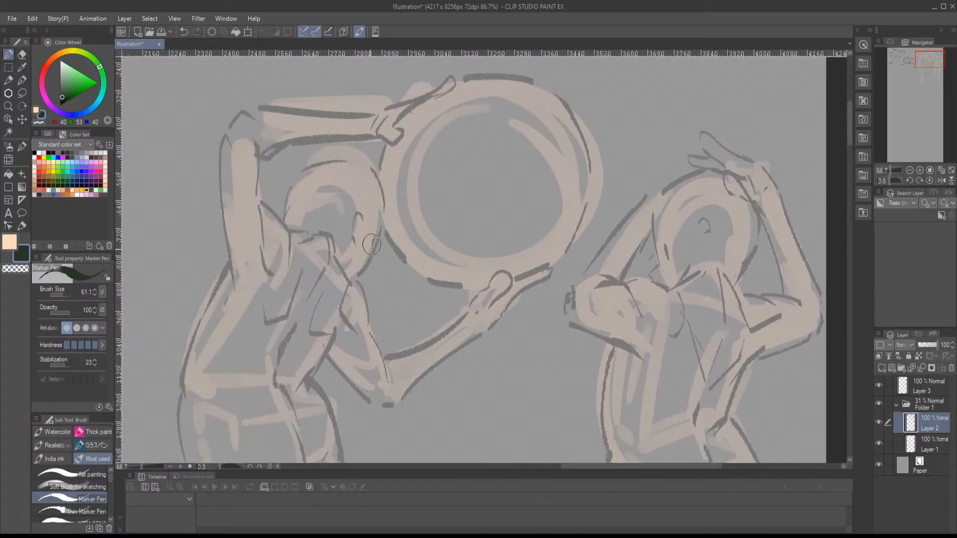
# - Add dark accent lines beside the ring holder's neck and across the waist
pyautogui.moveTo(380, 260)
pyautogui.mouseDown()
pyautogui.moveTo(360, 281)
pyautogui.moveTo(349, 276)
pyautogui.moveTo(384, 267)
pyautogui.moveTo(423, 231)
pyautogui.moveTo(454, 228)
pyautogui.mouseUp()
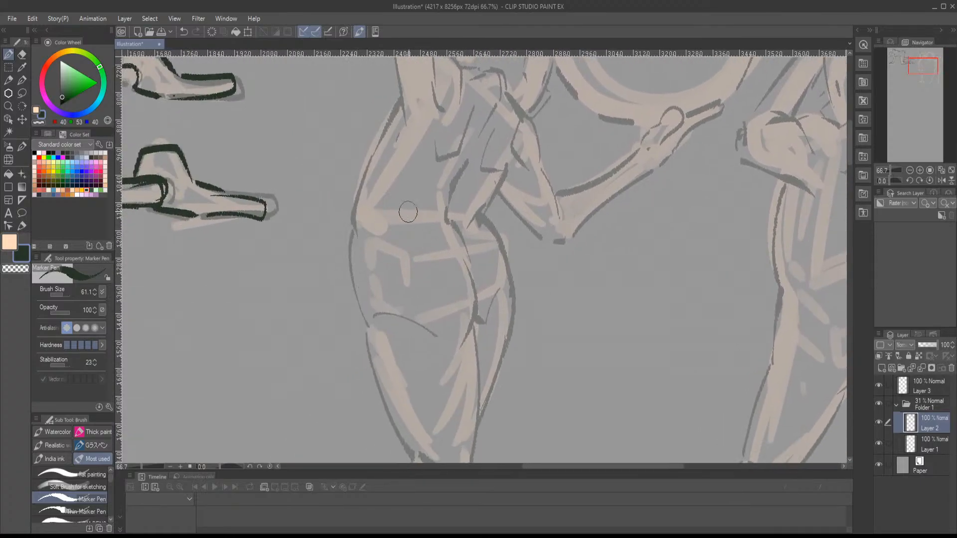
pyautogui.moveTo(366, 199); pyautogui.dragTo(383, 216)
pyautogui.moveTo(404, 212); pyautogui.dragTo(421, 205)
# - Draw dark contour curves around the waist and lower torso of the standing figure with raised arms
pyautogui.moveTo(653, 225); pyautogui.dragTo(299, 275)
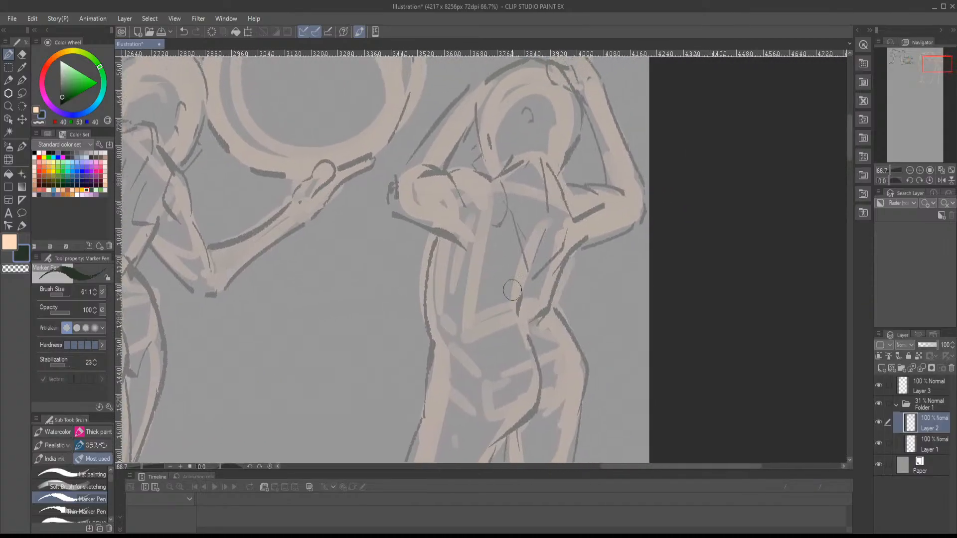
pyautogui.moveTo(421, 287)
pyautogui.mouseDown()
pyautogui.moveTo(510, 298)
pyautogui.moveTo(524, 284)
pyautogui.moveTo(551, 299)
pyautogui.mouseUp()
pyautogui.moveTo(562, 250)
pyautogui.mouseDown()
pyautogui.moveTo(476, 296)
pyautogui.moveTo(526, 201)
pyautogui.mouseUp()
pyautogui.moveTo(477, 156); pyautogui.dragTo(447, 226)
pyautogui.moveTo(524, 182); pyautogui.dragTo(518, 229)
pyautogui.moveTo(523, 277); pyautogui.dragTo(527, 152)
pyautogui.moveTo(492, 245)
pyautogui.mouseDown()
pyautogui.moveTo(480, 285)
pyautogui.moveTo(477, 269)
pyautogui.moveTo(494, 244)
pyautogui.moveTo(459, 270)
pyautogui.moveTo(497, 247)
pyautogui.mouseUp()
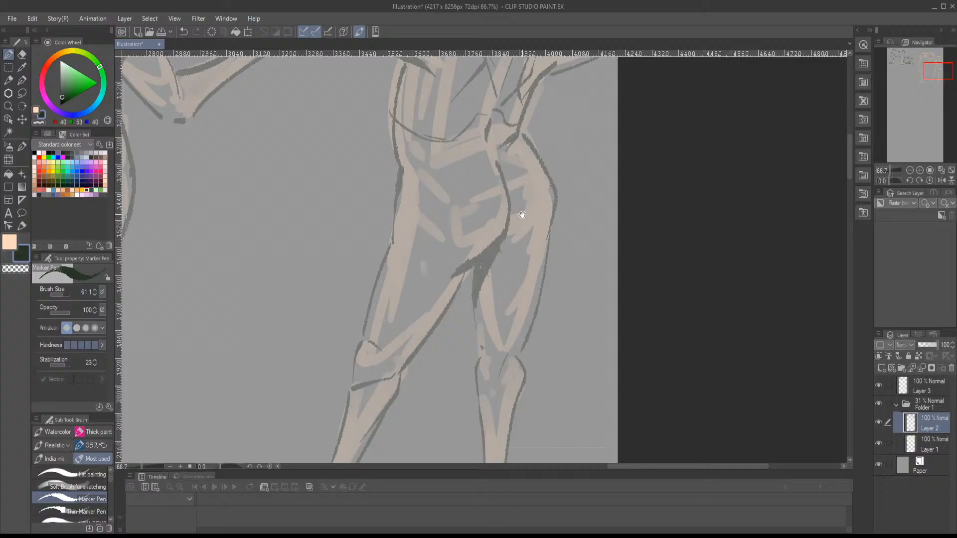
pyautogui.moveTo(520, 214)
pyautogui.mouseDown()
pyautogui.moveTo(431, 312)
pyautogui.moveTo(451, 298)
pyautogui.mouseUp()
pyautogui.scroll(-2, 449, 299)
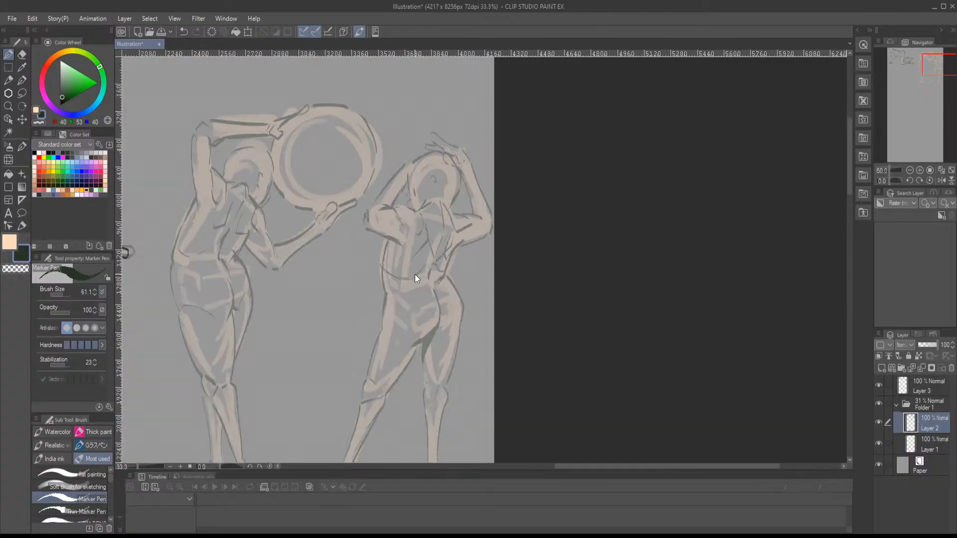
pyautogui.moveTo(367, 304)
pyautogui.mouseDown()
pyautogui.moveTo(448, 210)
pyautogui.moveTo(475, 274)
pyautogui.moveTo(585, 223)
pyautogui.mouseUp()
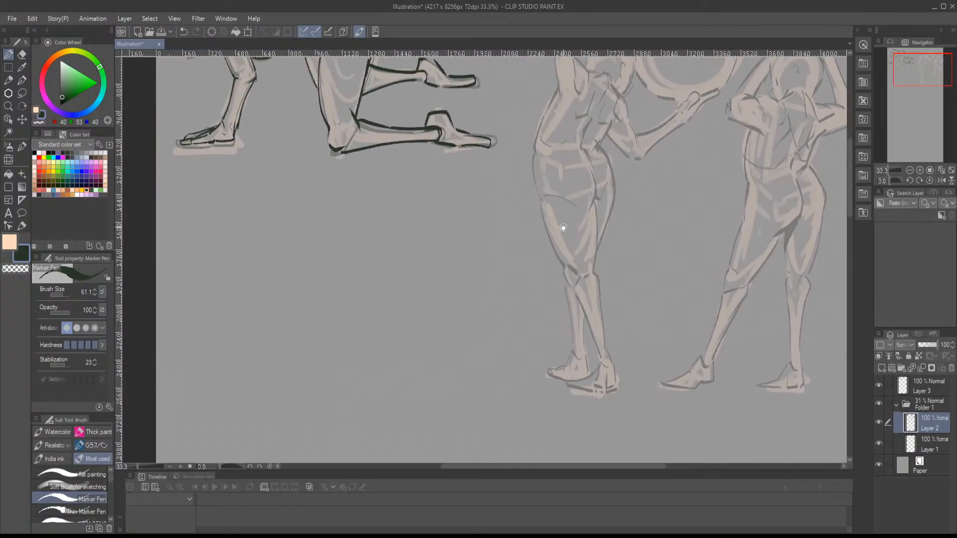
pyautogui.scroll(1, 441, 273)
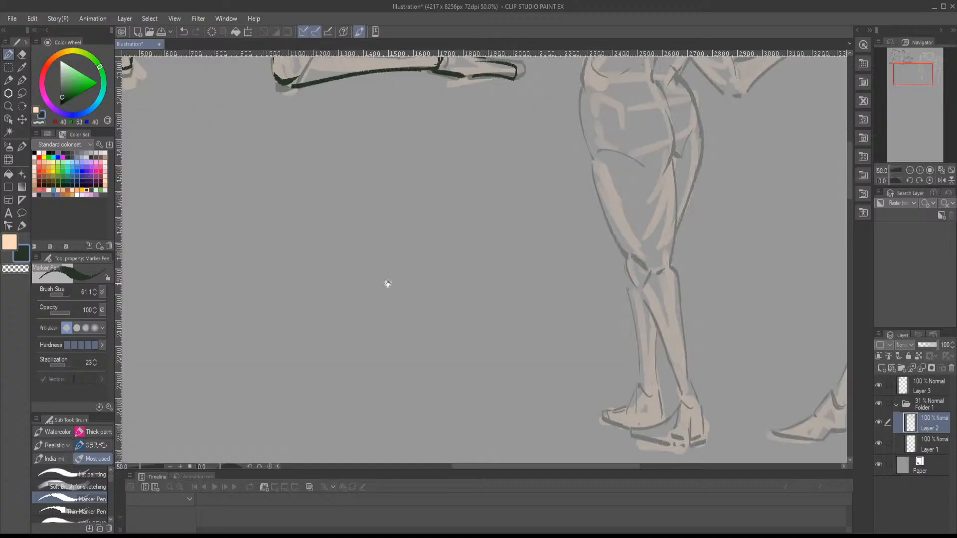
pyautogui.moveTo(388, 284); pyautogui.dragTo(503, 237)
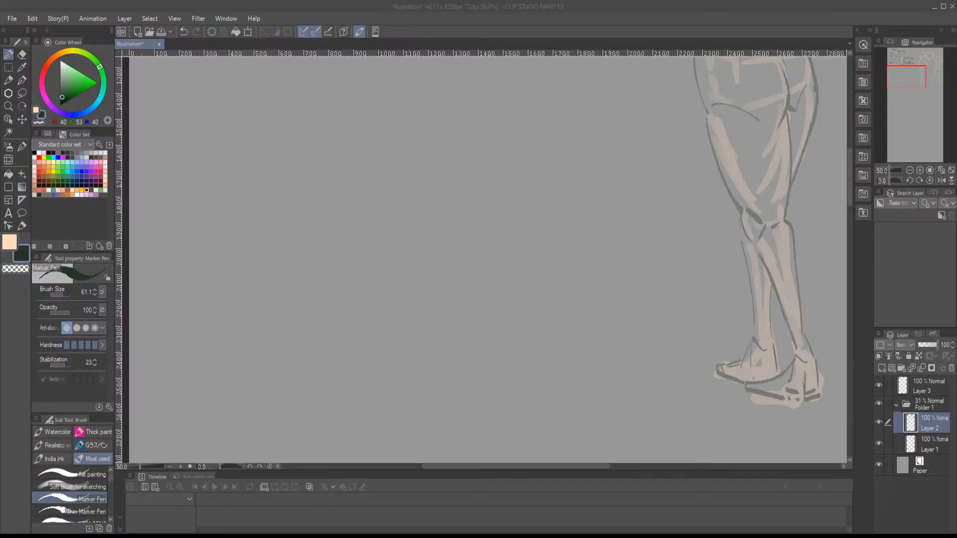
pyautogui.hotkey('alt', 'Tab')
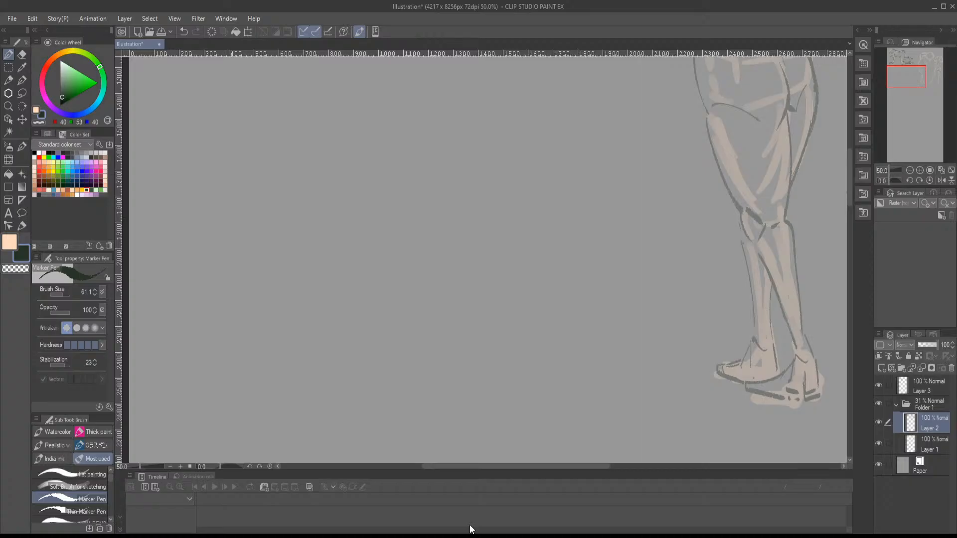
# - On Layer 1, block in a new figure's shoulder line, torso sides and spine in peach with the flat painting brush
pyautogui.click(915, 445)
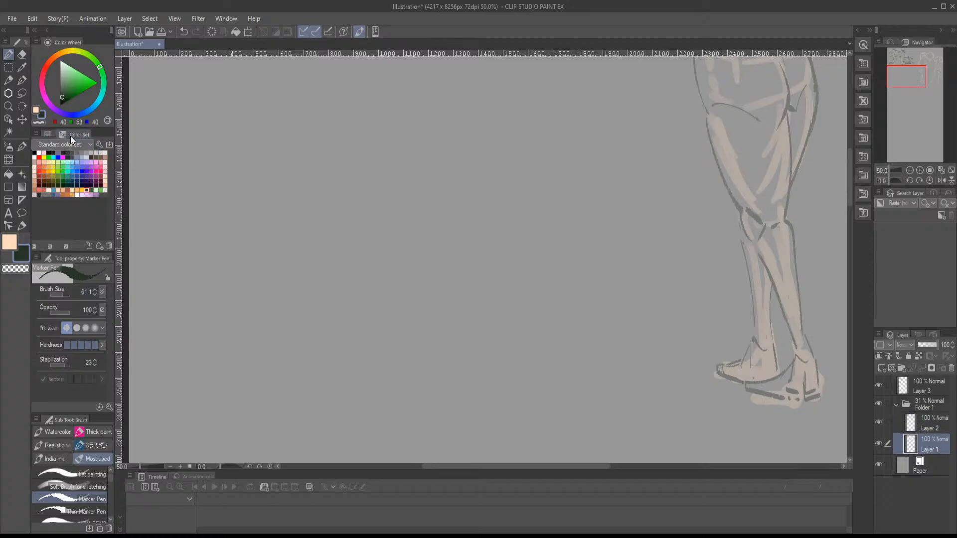
pyautogui.press('x')
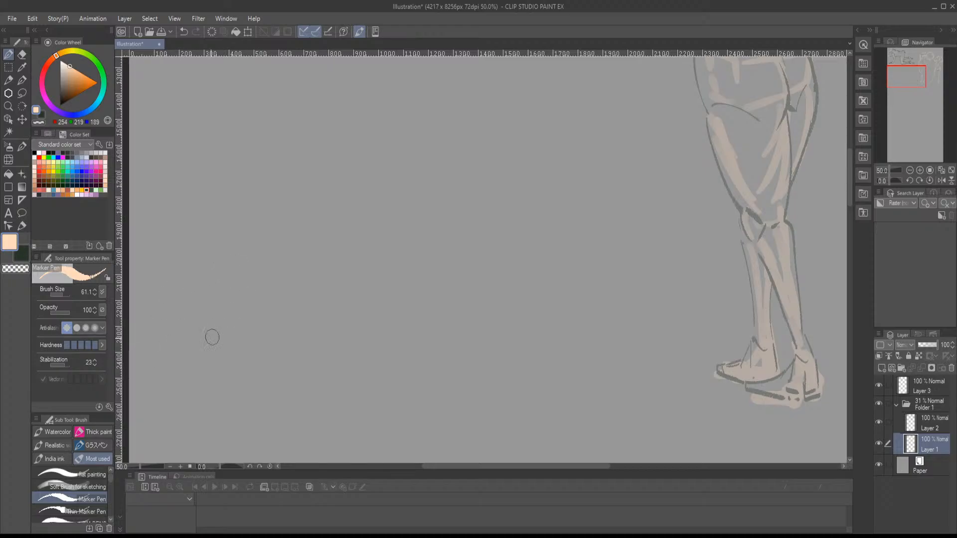
pyautogui.click(92, 474)
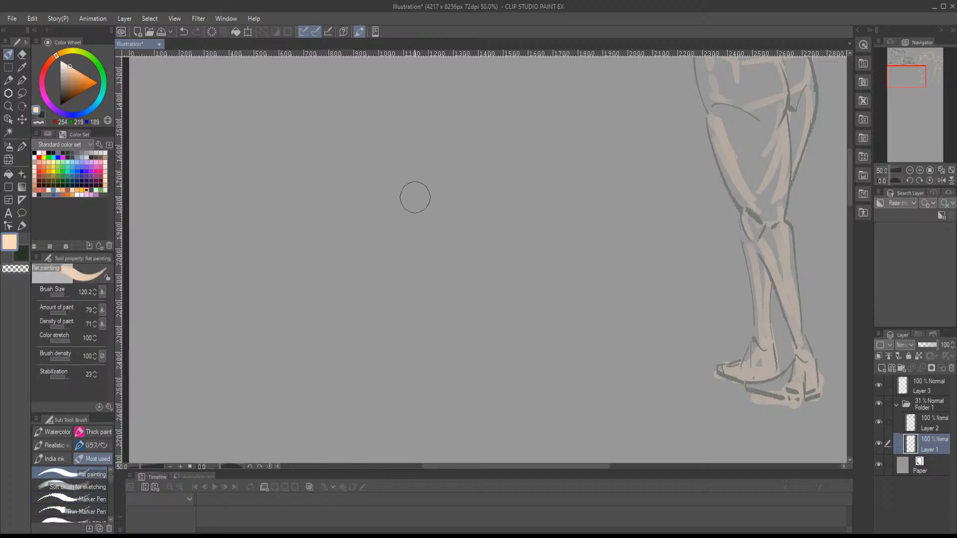
pyautogui.moveTo(389, 169)
pyautogui.mouseDown()
pyautogui.moveTo(454, 173)
pyautogui.moveTo(376, 169)
pyautogui.mouseUp()
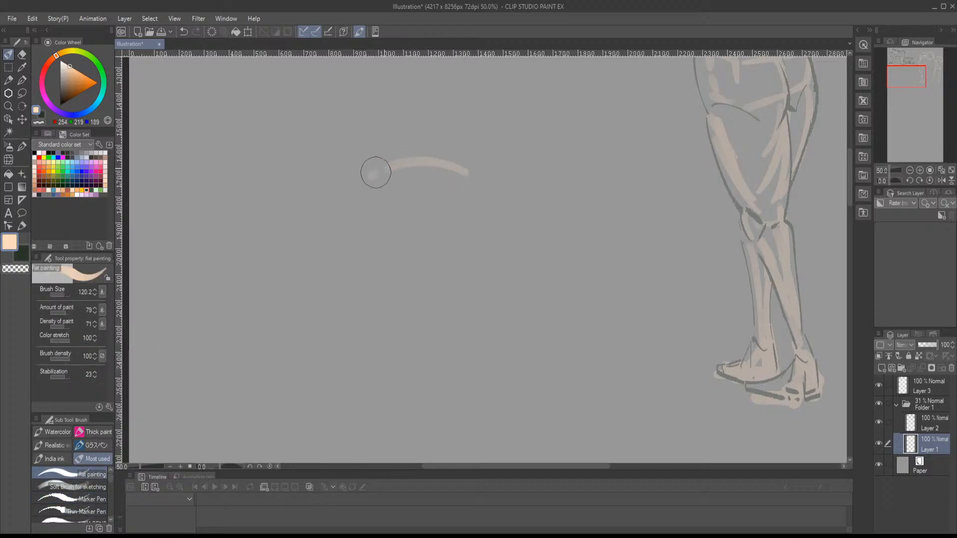
pyautogui.moveTo(471, 189); pyautogui.dragTo(452, 267)
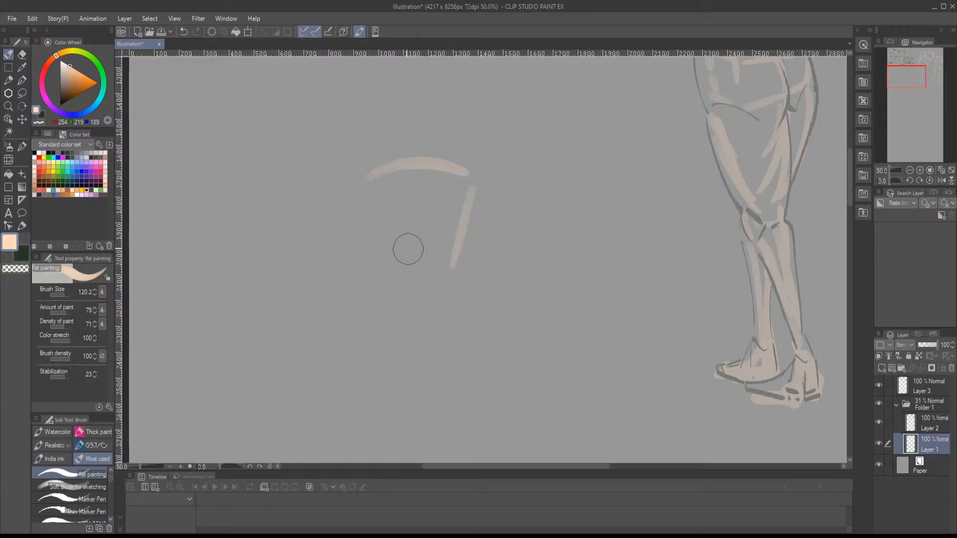
pyautogui.moveTo(366, 179)
pyautogui.mouseDown()
pyautogui.moveTo(353, 273)
pyautogui.moveTo(389, 304)
pyautogui.mouseUp()
pyautogui.moveTo(478, 186)
pyautogui.mouseDown()
pyautogui.moveTo(462, 268)
pyautogui.moveTo(469, 312)
pyautogui.moveTo(479, 265)
pyautogui.mouseUp()
pyautogui.moveTo(443, 144); pyautogui.dragTo(440, 225)
# - Sketch the new figure's pelvis below the torso, with curved hip sides, a centre line and the buttock creases
pyautogui.scroll(-1, 444, 235)
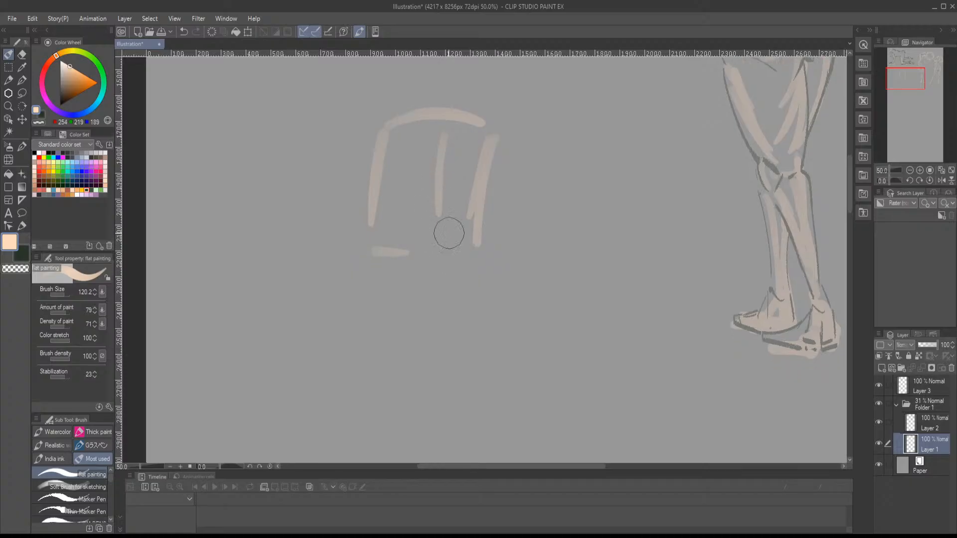
pyautogui.moveTo(446, 261)
pyautogui.mouseDown()
pyautogui.moveTo(442, 327)
pyautogui.moveTo(406, 354)
pyautogui.mouseUp()
pyautogui.moveTo(445, 325); pyautogui.dragTo(471, 344)
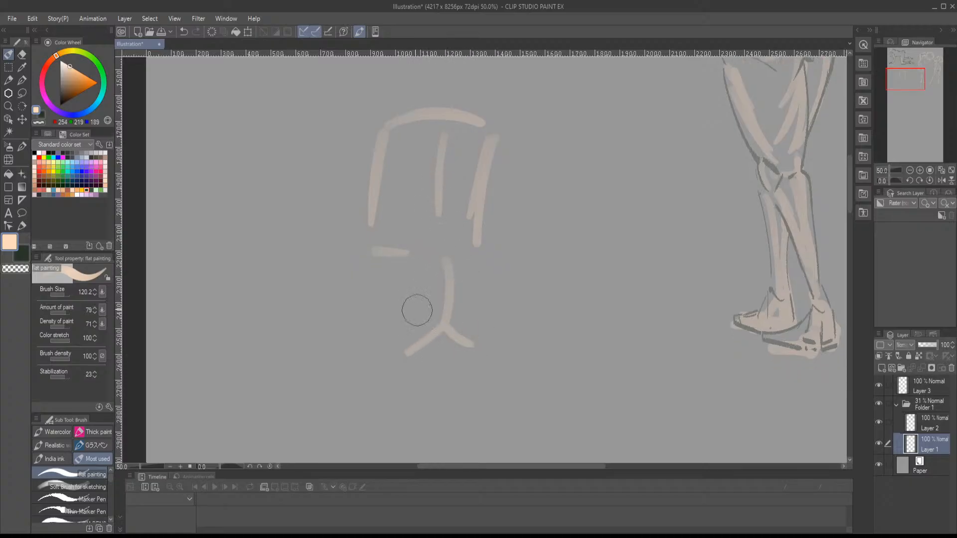
pyautogui.moveTo(366, 271); pyautogui.dragTo(401, 361)
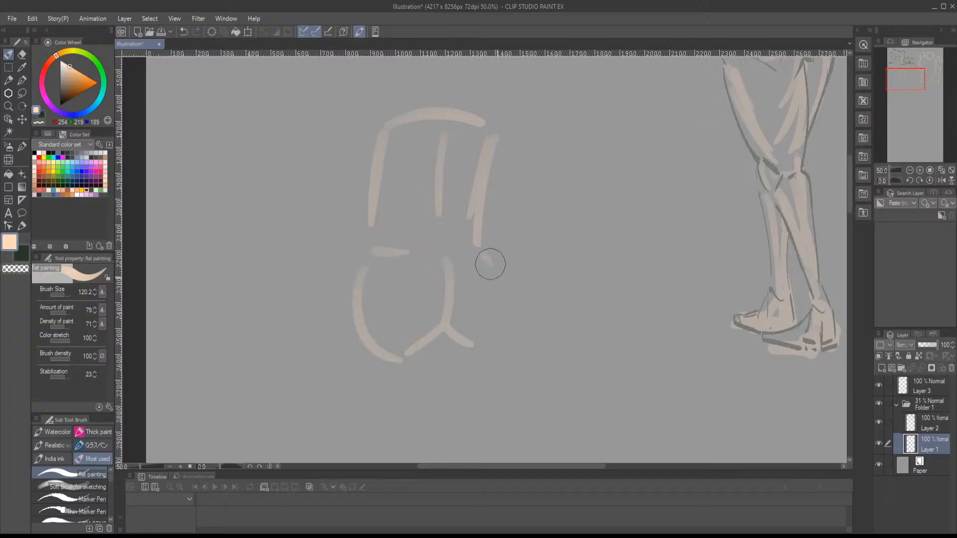
pyautogui.moveTo(487, 252)
pyautogui.mouseDown()
pyautogui.moveTo(487, 338)
pyautogui.moveTo(490, 256)
pyautogui.moveTo(455, 291)
pyautogui.moveTo(387, 316)
pyautogui.moveTo(400, 335)
pyautogui.mouseUp()
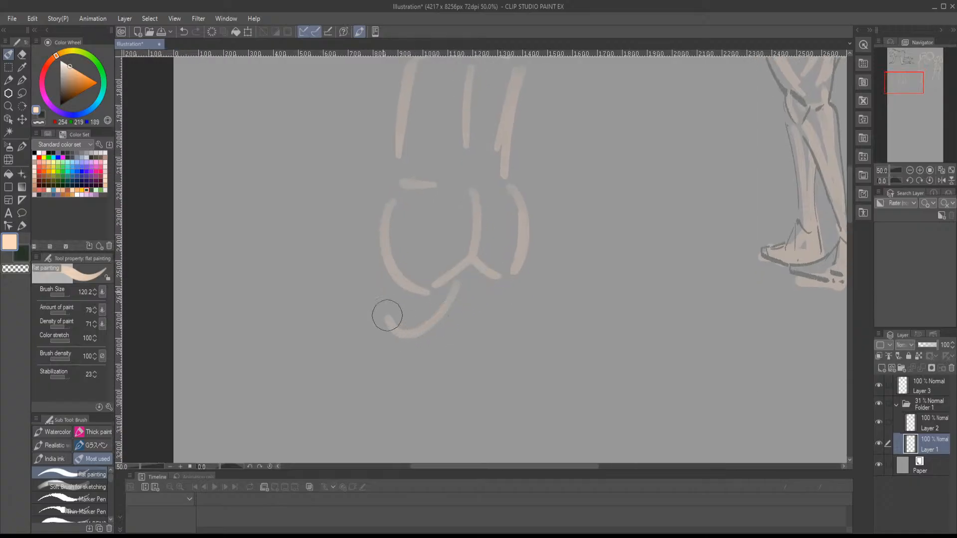
# - Sketch both rounded thighs under the pelvis and a tapering lower leg below the right knee
pyautogui.moveTo(383, 287); pyautogui.dragTo(464, 288)
pyautogui.moveTo(473, 329); pyautogui.dragTo(407, 329)
pyautogui.moveTo(400, 284)
pyautogui.mouseDown()
pyautogui.moveTo(453, 314)
pyautogui.moveTo(469, 279)
pyautogui.mouseUp()
pyautogui.moveTo(413, 349)
pyautogui.mouseDown()
pyautogui.moveTo(437, 280)
pyautogui.moveTo(432, 371)
pyautogui.mouseUp()
pyautogui.moveTo(438, 302); pyautogui.dragTo(448, 407)
pyautogui.moveTo(447, 408); pyautogui.dragTo(425, 351)
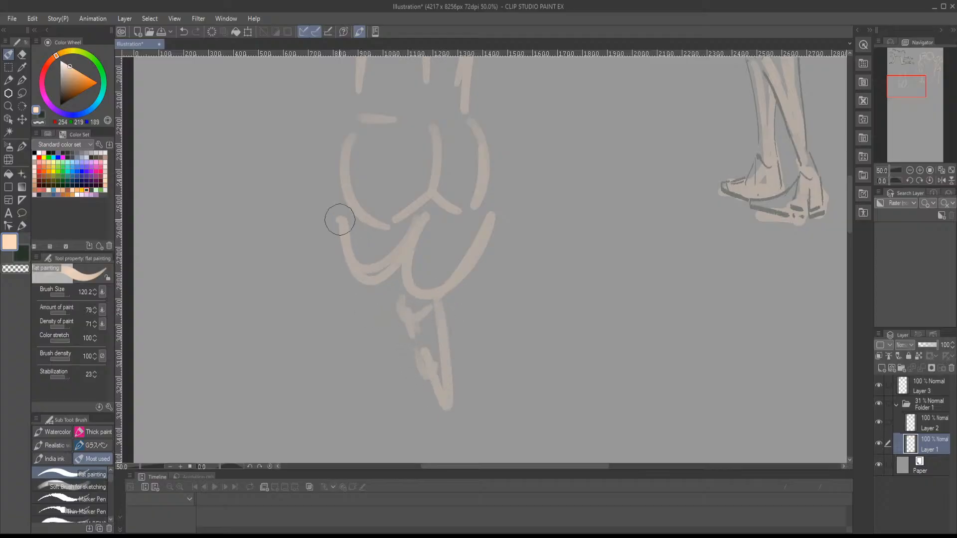
pyautogui.moveTo(337, 217); pyautogui.dragTo(382, 301)
pyautogui.moveTo(371, 225); pyautogui.dragTo(381, 299)
# - Widen the outer hips and thicken both sides of the torso with broad peach strokes
pyautogui.moveTo(418, 215); pyautogui.dragTo(401, 359)
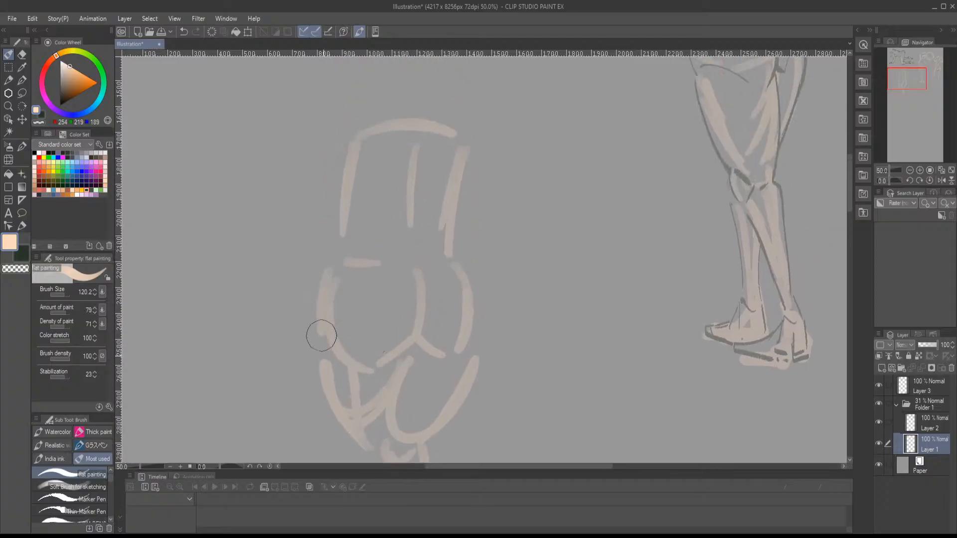
pyautogui.moveTo(474, 344); pyautogui.dragTo(465, 194)
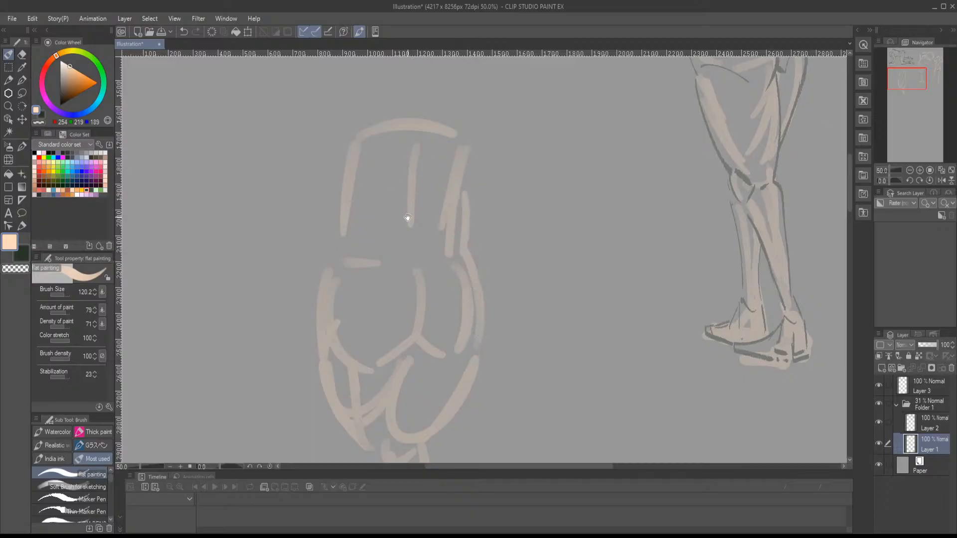
pyautogui.moveTo(409, 218); pyautogui.dragTo(395, 286)
pyautogui.moveTo(329, 225); pyautogui.dragTo(321, 316)
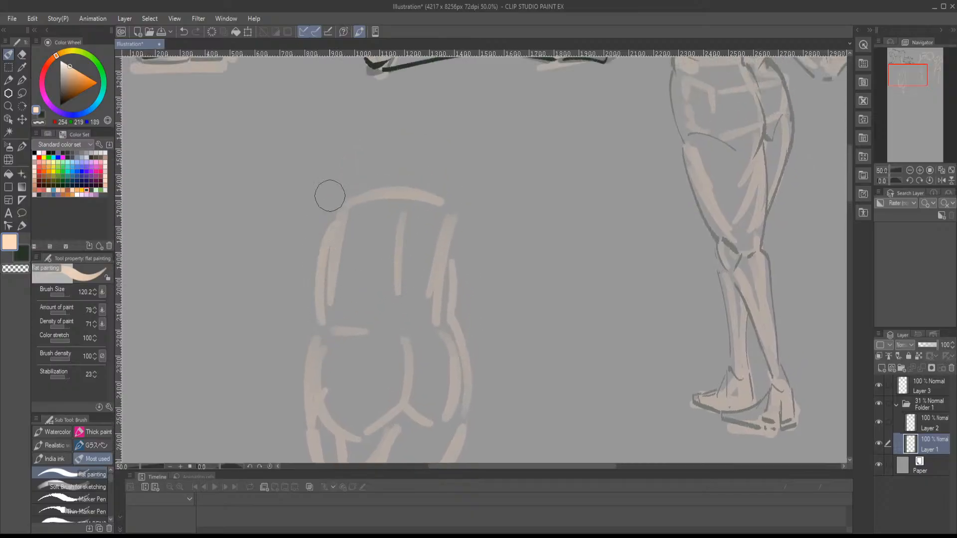
pyautogui.moveTo(339, 210)
pyautogui.mouseDown()
pyautogui.moveTo(317, 321)
pyautogui.moveTo(366, 200)
pyautogui.mouseUp()
pyautogui.moveTo(462, 242); pyautogui.dragTo(447, 328)
pyautogui.moveTo(432, 206); pyautogui.dragTo(404, 263)
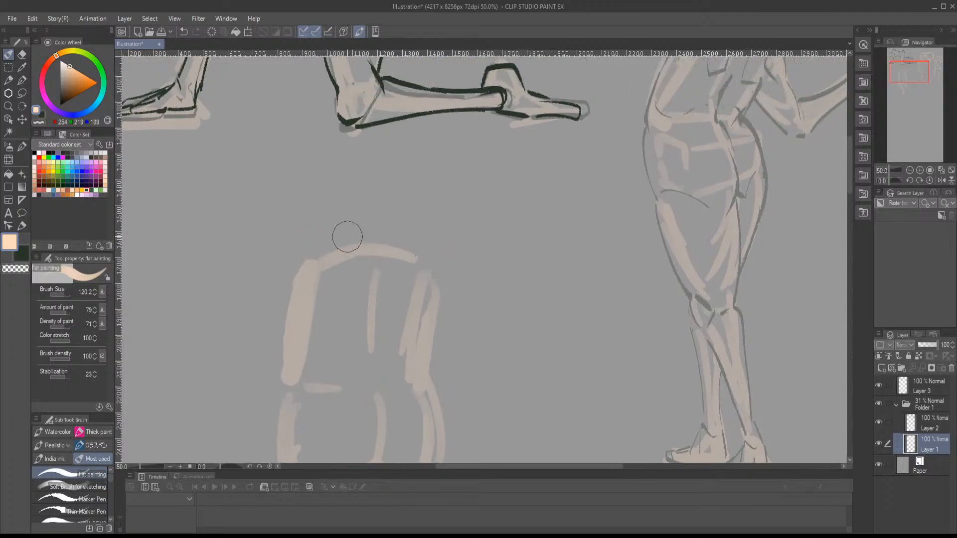
# - Sketch the arched top of the head above the shoulders and the left neck-to-shoulder slope
pyautogui.moveTo(363, 208); pyautogui.dragTo(391, 217)
pyautogui.moveTo(366, 205); pyautogui.dragTo(344, 232)
pyautogui.moveTo(373, 203); pyautogui.dragTo(391, 226)
pyautogui.moveTo(384, 243); pyautogui.dragTo(404, 212)
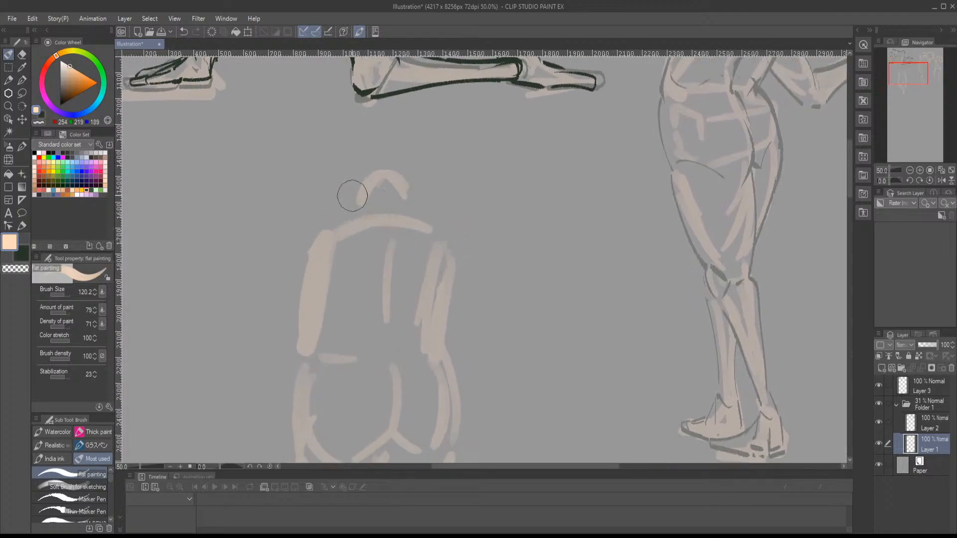
pyautogui.moveTo(353, 195); pyautogui.dragTo(318, 223)
pyautogui.moveTo(318, 222); pyautogui.dragTo(346, 207)
pyautogui.moveTo(326, 239); pyautogui.dragTo(378, 223)
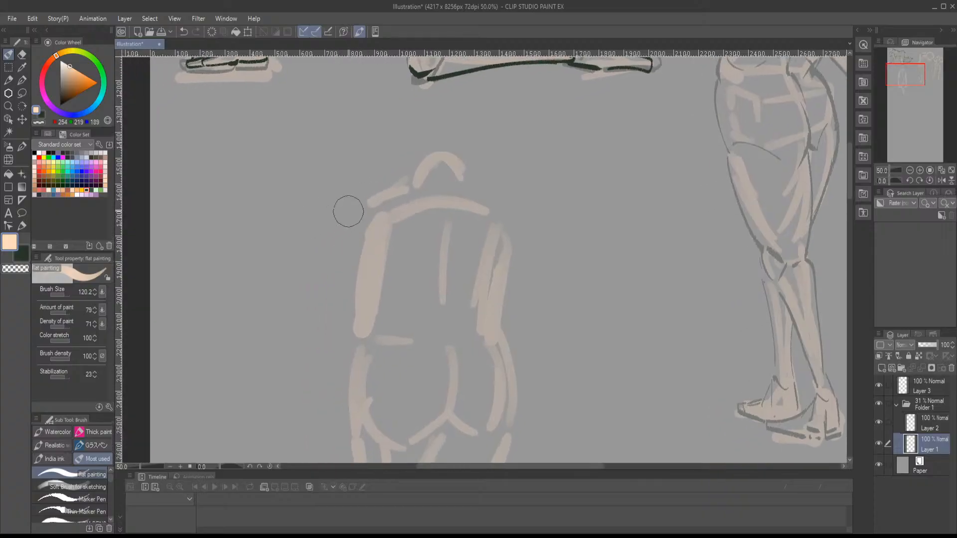
# - Block in the bent left arm from the shoulder through the elbow to the forearm reaching the hip
pyautogui.moveTo(346, 252)
pyautogui.mouseDown()
pyautogui.moveTo(369, 201)
pyautogui.moveTo(335, 235)
pyautogui.mouseUp()
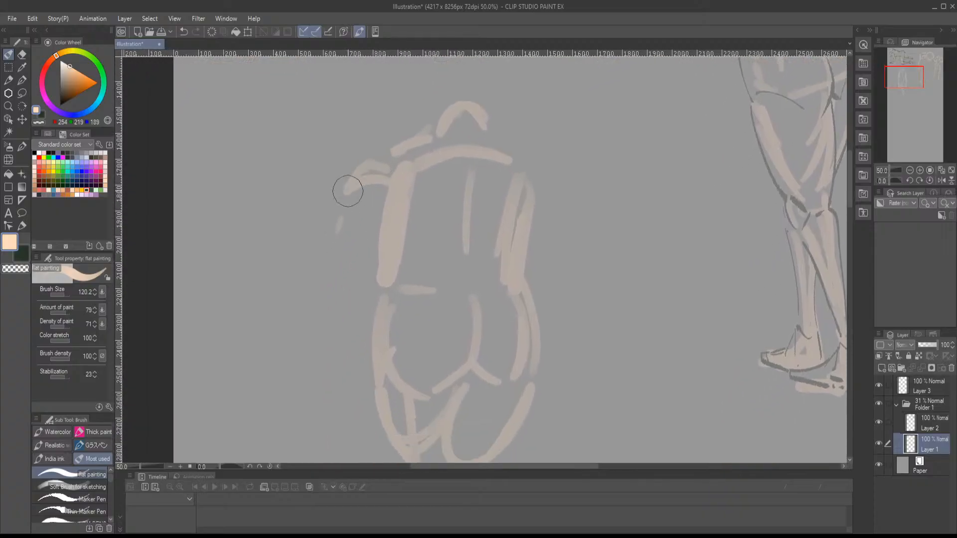
pyautogui.moveTo(349, 192); pyautogui.dragTo(326, 262)
pyautogui.moveTo(371, 182); pyautogui.dragTo(327, 286)
pyautogui.moveTo(329, 286)
pyautogui.mouseDown()
pyautogui.moveTo(347, 345)
pyautogui.moveTo(313, 282)
pyautogui.moveTo(342, 207)
pyautogui.mouseUp()
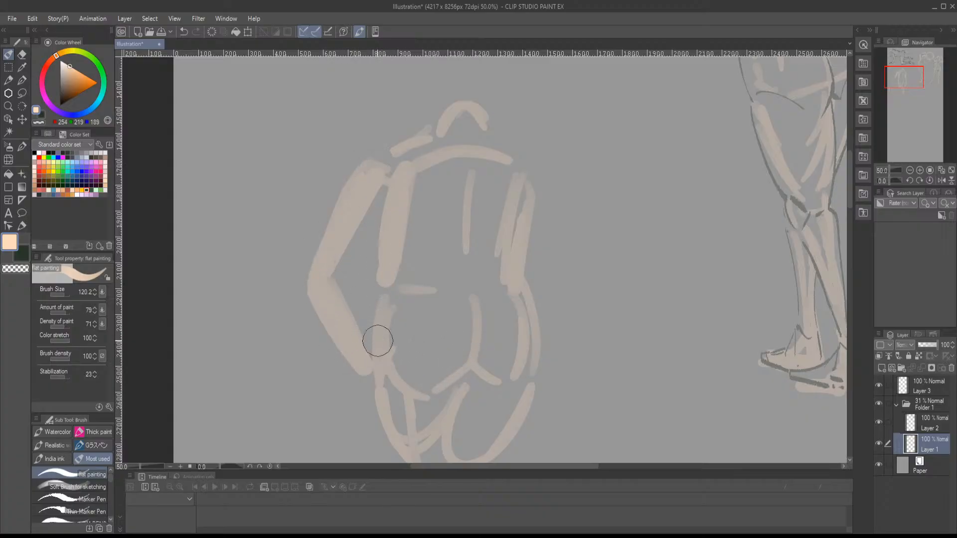
# - Sketch the hands on the hips and the bent right arm from shoulder to elbow and forearm
pyautogui.moveTo(457, 336); pyautogui.dragTo(335, 338)
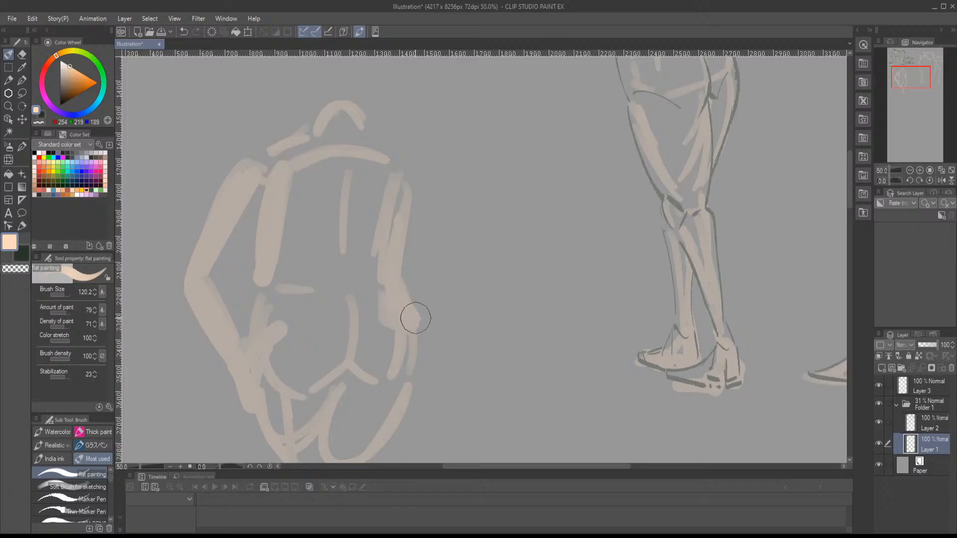
pyautogui.moveTo(408, 319)
pyautogui.mouseDown()
pyautogui.moveTo(455, 286)
pyautogui.moveTo(443, 206)
pyautogui.moveTo(468, 239)
pyautogui.moveTo(395, 154)
pyautogui.moveTo(429, 184)
pyautogui.moveTo(388, 171)
pyautogui.moveTo(431, 185)
pyautogui.mouseUp()
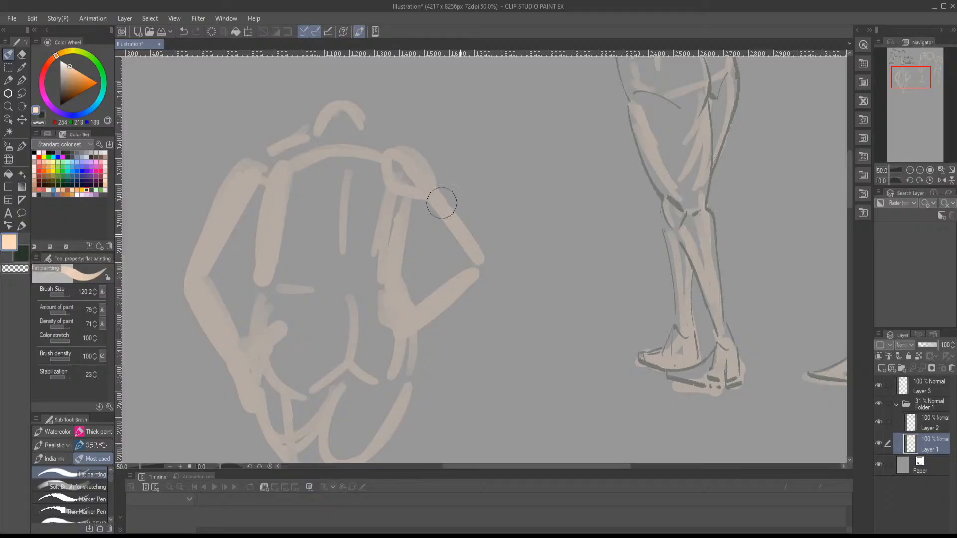
pyautogui.moveTo(429, 256)
pyautogui.mouseDown()
pyautogui.moveTo(458, 255)
pyautogui.moveTo(492, 226)
pyautogui.mouseUp()
pyautogui.moveTo(430, 274)
pyautogui.mouseDown()
pyautogui.moveTo(452, 124)
pyautogui.moveTo(443, 262)
pyautogui.moveTo(459, 155)
pyautogui.mouseUp()
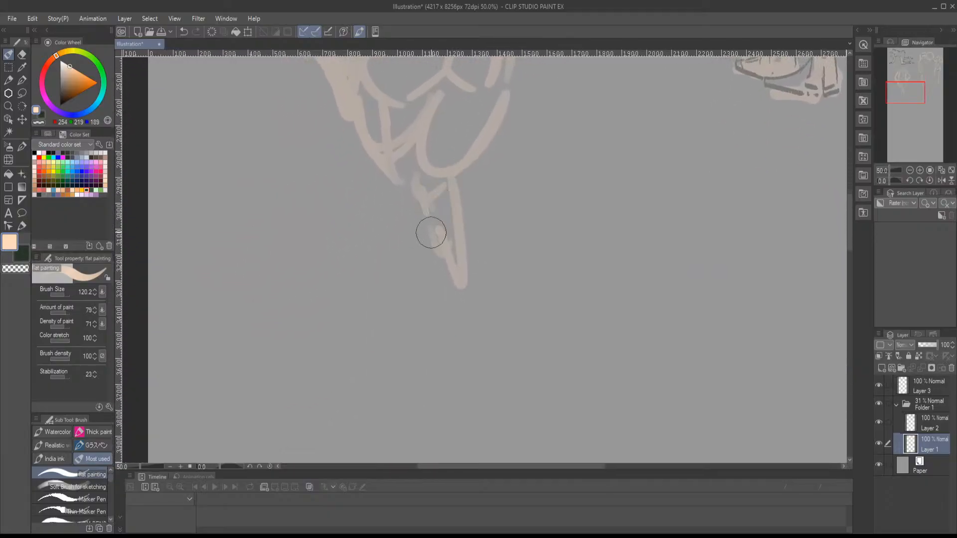
# - Rework the knee area and lengthen the tapering lower leg with thicker peach strokes
pyautogui.moveTo(405, 170)
pyautogui.mouseDown()
pyautogui.moveTo(405, 214)
pyautogui.moveTo(426, 214)
pyautogui.mouseUp()
pyautogui.moveTo(431, 188); pyautogui.dragTo(440, 271)
pyautogui.moveTo(411, 211); pyautogui.dragTo(446, 317)
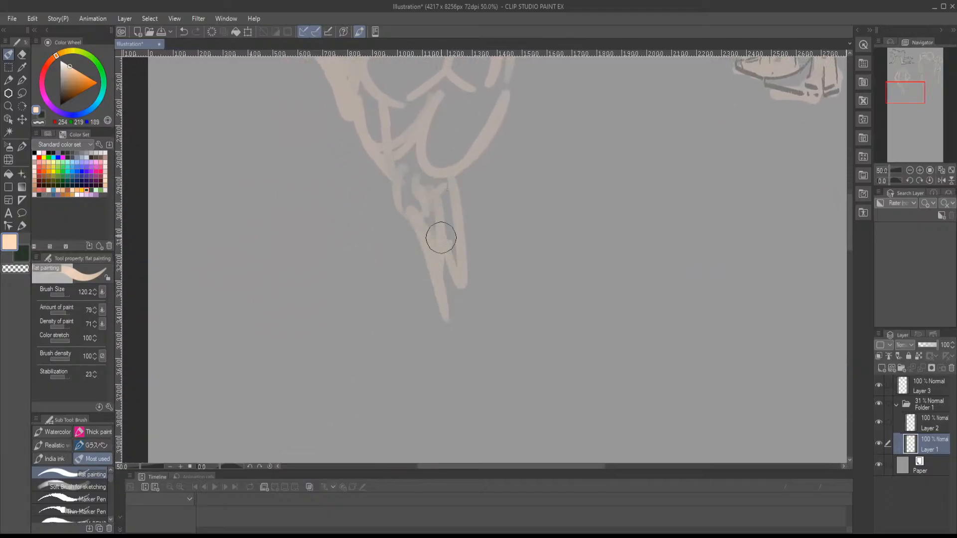
pyautogui.moveTo(440, 237); pyautogui.dragTo(452, 312)
# - Add an outer edge beside the left thigh and rough in the left lower leg beneath it
pyautogui.moveTo(356, 144)
pyautogui.mouseDown()
pyautogui.moveTo(401, 230)
pyautogui.moveTo(393, 225)
pyautogui.moveTo(379, 267)
pyautogui.moveTo(405, 294)
pyautogui.mouseUp()
pyautogui.click(381, 305)
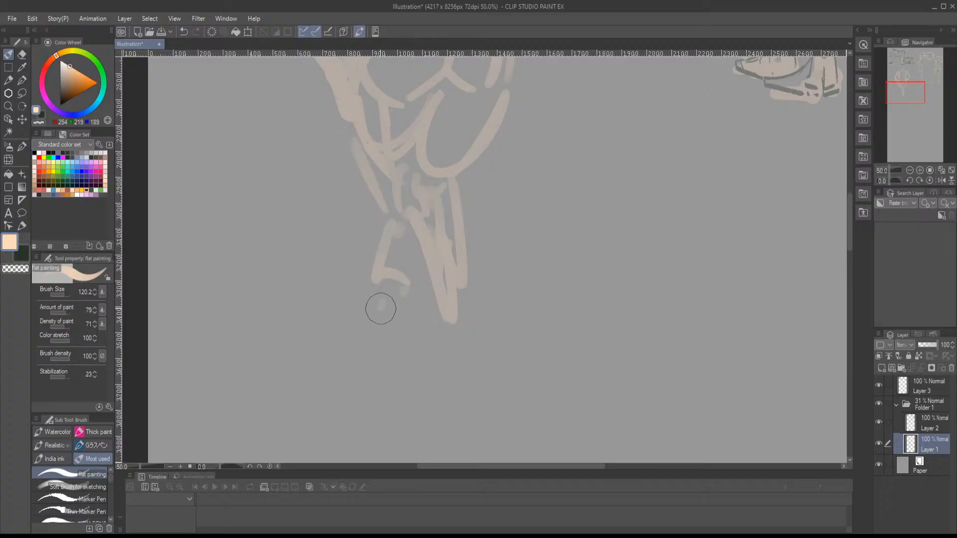
pyautogui.click(393, 314)
pyautogui.moveTo(381, 346)
pyautogui.mouseDown()
pyautogui.moveTo(367, 366)
pyautogui.moveTo(380, 382)
pyautogui.moveTo(483, 399)
pyautogui.mouseUp()
# - Sketch the right neck-to-shoulder slope, the arched lower edge of the rib cage and the lines on the back
pyautogui.scroll(10, 490, 302)
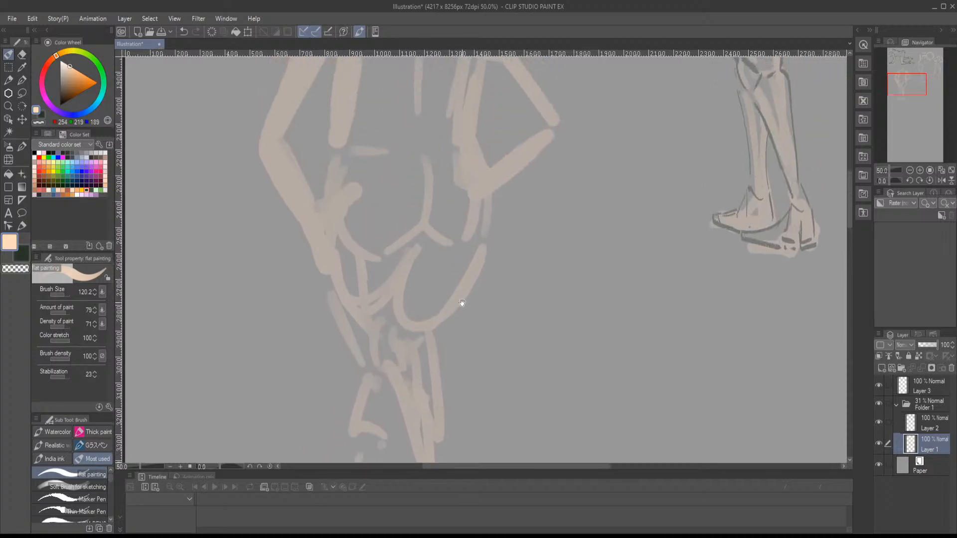
pyautogui.moveTo(432, 245); pyautogui.dragTo(465, 269)
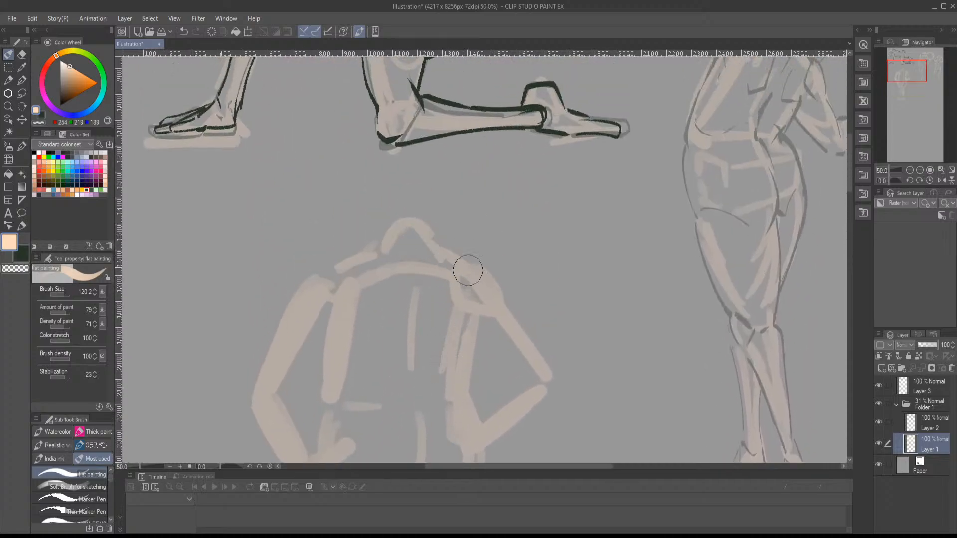
pyautogui.moveTo(377, 305)
pyautogui.mouseDown()
pyautogui.moveTo(380, 349)
pyautogui.moveTo(356, 377)
pyautogui.moveTo(415, 363)
pyautogui.moveTo(443, 381)
pyautogui.mouseUp()
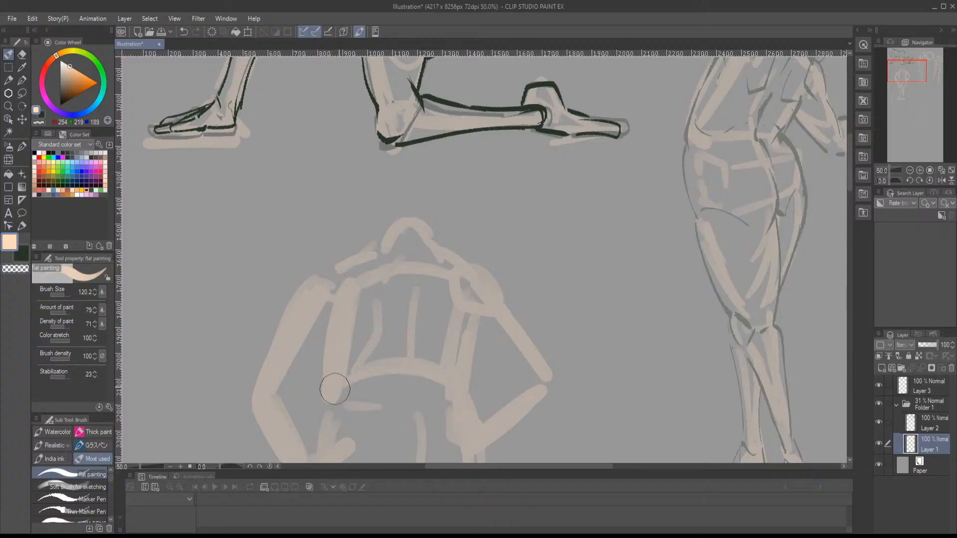
pyautogui.moveTo(335, 389); pyautogui.dragTo(442, 387)
pyautogui.moveTo(439, 298); pyautogui.dragTo(453, 355)
pyautogui.moveTo(450, 402); pyautogui.dragTo(456, 304)
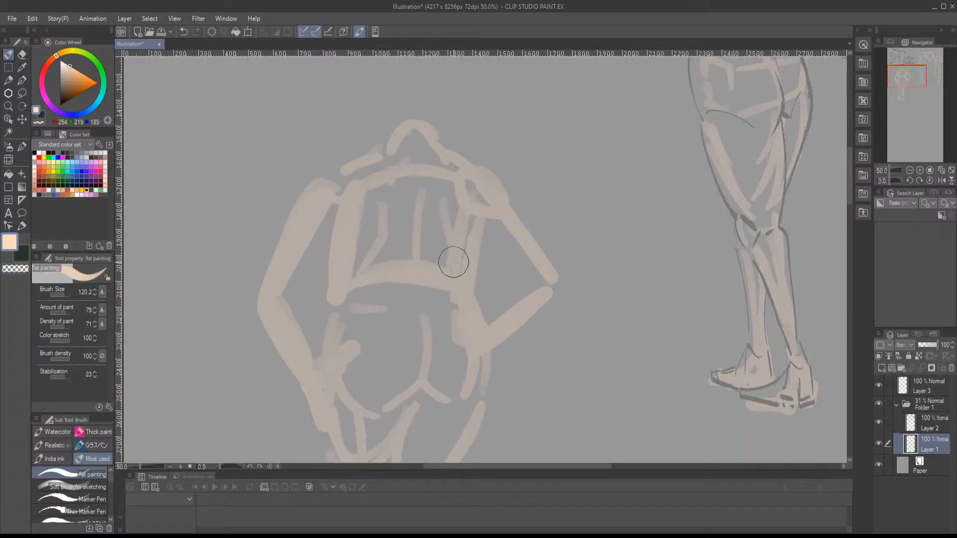
# - Lasso the peach hands-on-hips figure, scale it down to 74 percent and clear the selection
pyautogui.scroll(-3, 453, 258)
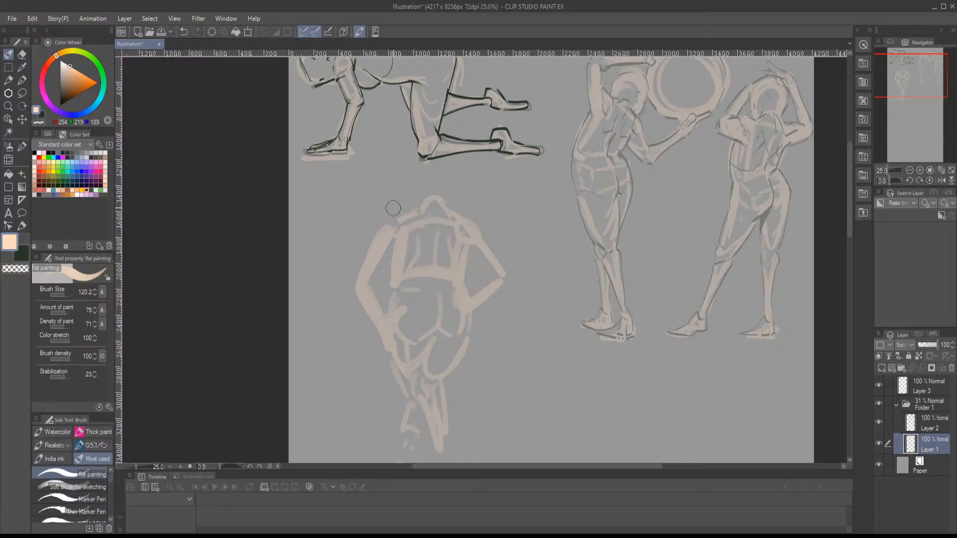
pyautogui.press(',')
pyautogui.press('.')
pyautogui.press('m')
pyautogui.moveTo(402, 209)
pyautogui.mouseDown()
pyautogui.moveTo(534, 278)
pyautogui.moveTo(449, 462)
pyautogui.moveTo(325, 181)
pyautogui.moveTo(357, 106)
pyautogui.moveTo(346, 155)
pyautogui.moveTo(374, 201)
pyautogui.mouseUp()
pyautogui.hotkey('ctrl', 't')
pyautogui.moveTo(432, 266); pyautogui.dragTo(427, 221)
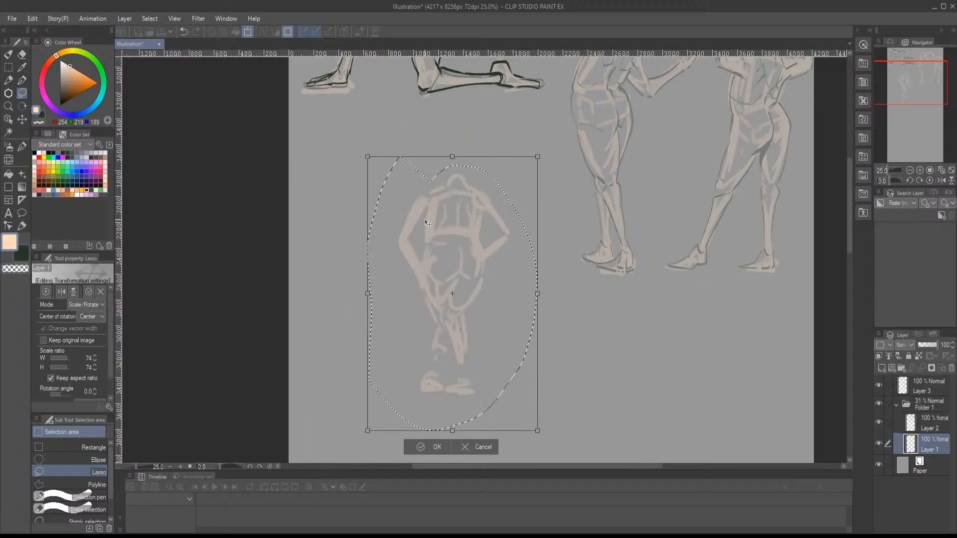
pyautogui.press('Return')
pyautogui.hotkey('ctrl', 'd')
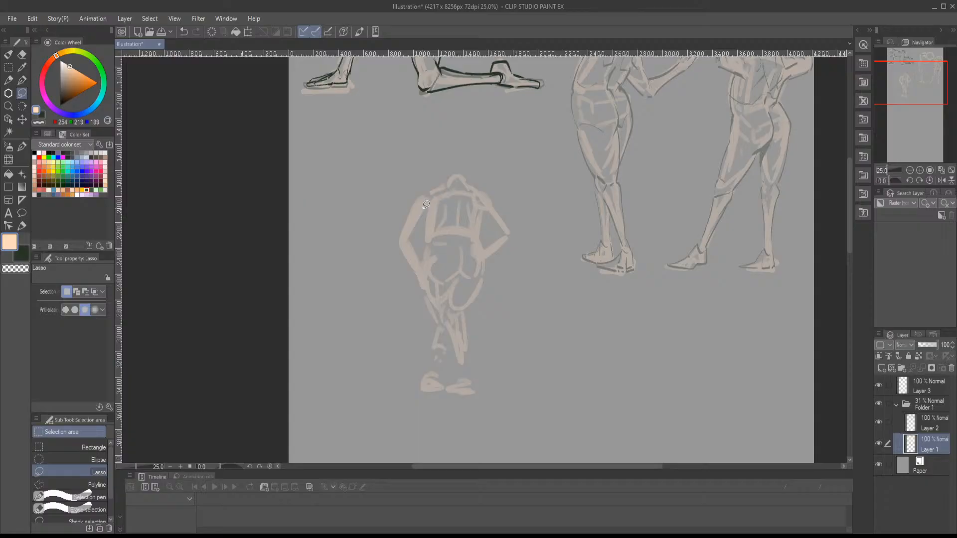
# - Paint a rounded head and long hair falling down the figure's back in peach with the flat painting brush
pyautogui.press('b')
pyautogui.moveTo(453, 162)
pyautogui.mouseDown()
pyautogui.moveTo(474, 167)
pyautogui.moveTo(459, 179)
pyautogui.moveTo(471, 156)
pyautogui.mouseUp()
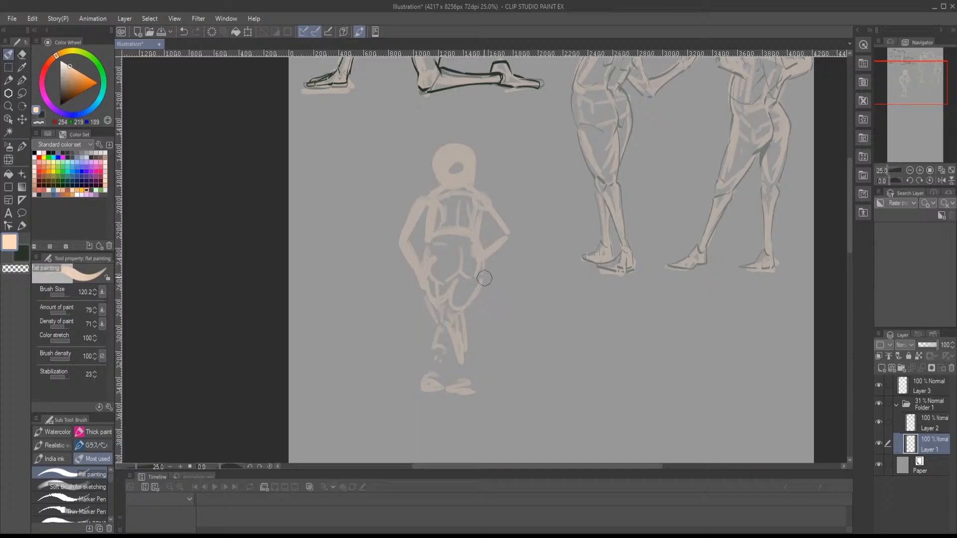
pyautogui.moveTo(432, 179)
pyautogui.mouseDown()
pyautogui.moveTo(432, 238)
pyautogui.moveTo(448, 237)
pyautogui.moveTo(458, 222)
pyautogui.moveTo(474, 168)
pyautogui.moveTo(475, 216)
pyautogui.mouseUp()
# - On Layer 2, outline the sides and pointed ends of the long hair in dark green with the Marker Pen
pyautogui.click(924, 433)
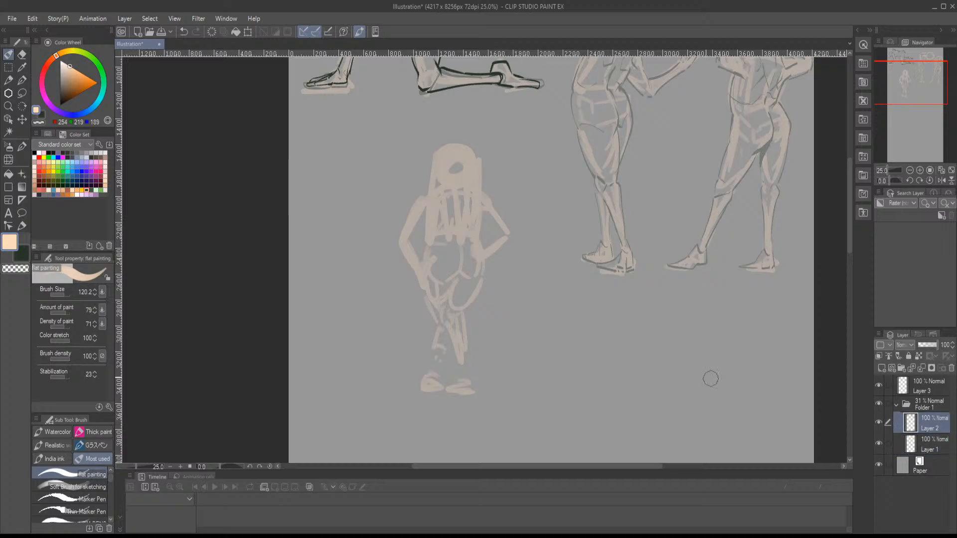
pyautogui.click(44, 118)
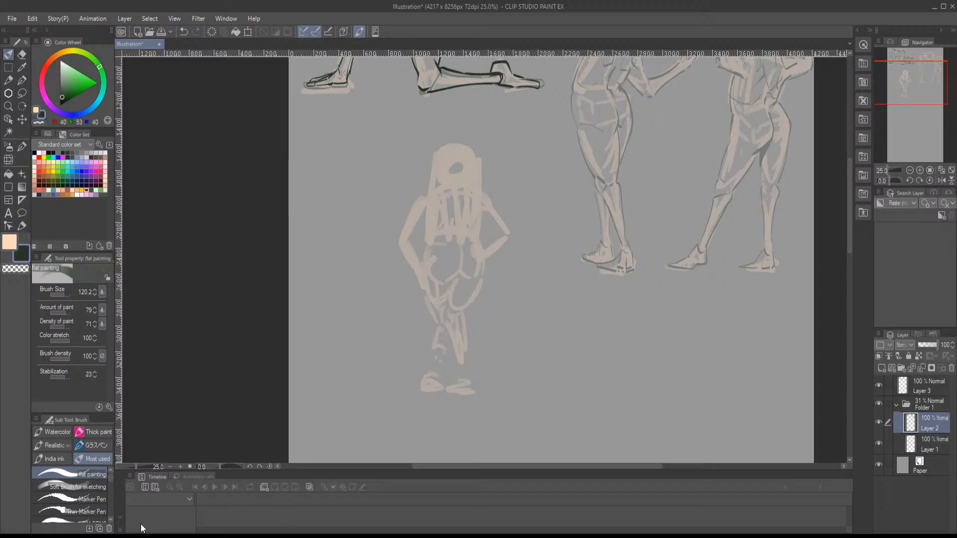
pyautogui.click(89, 503)
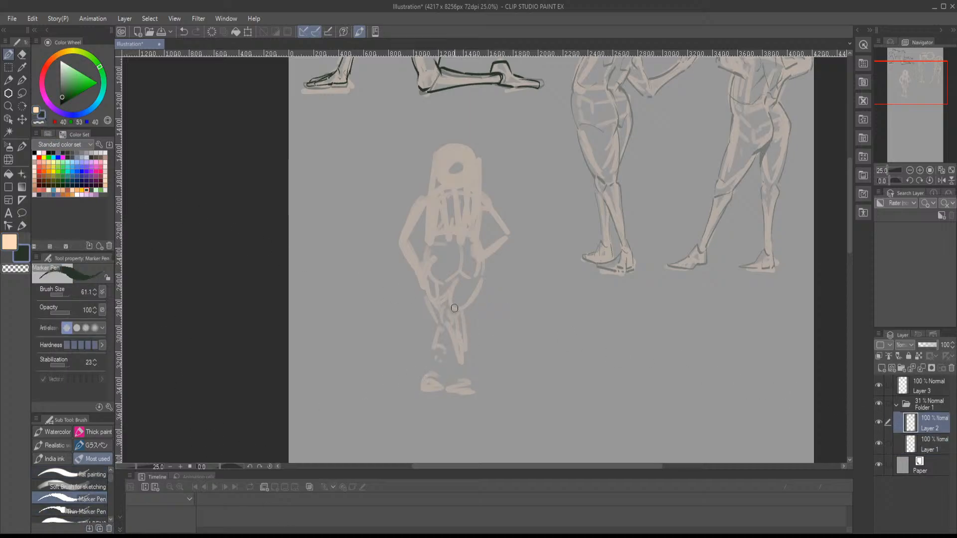
pyautogui.scroll(4, 452, 304)
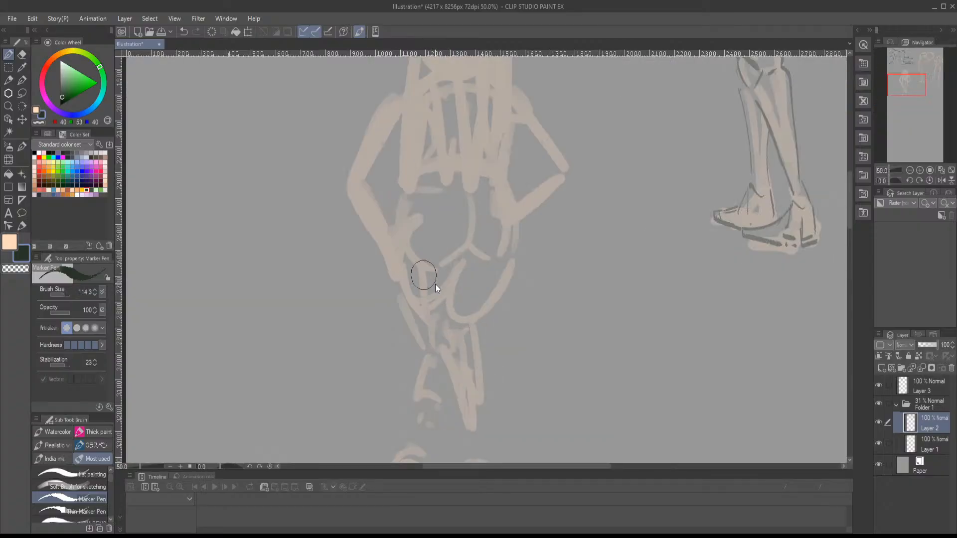
pyautogui.moveTo(436, 284); pyautogui.dragTo(432, 281)
pyautogui.moveTo(417, 241); pyautogui.dragTo(415, 299)
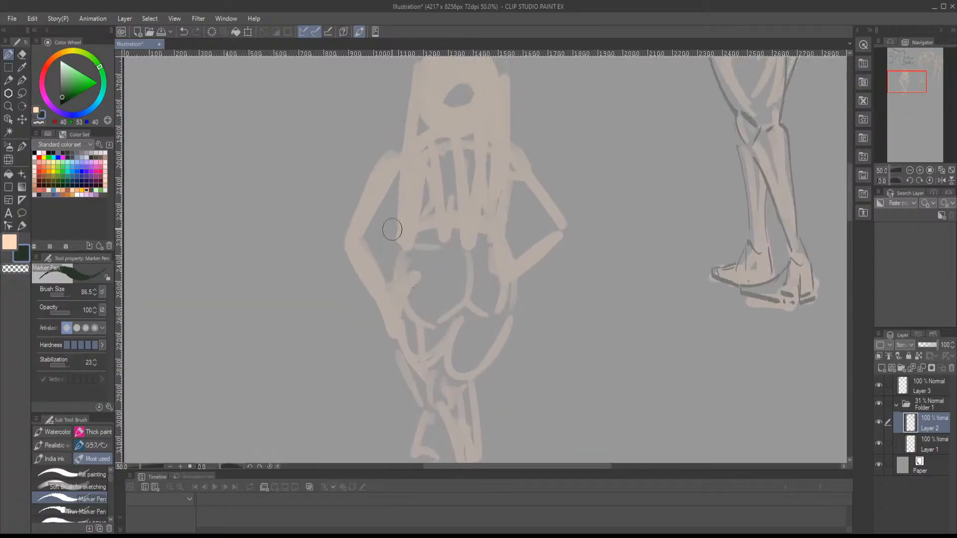
pyautogui.moveTo(417, 197); pyautogui.dragTo(390, 246)
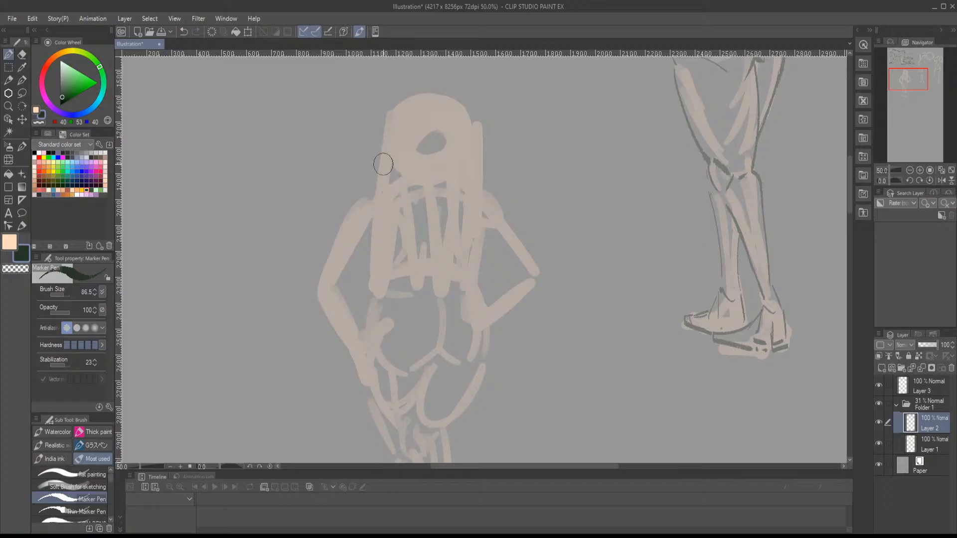
pyautogui.moveTo(384, 132)
pyautogui.mouseDown()
pyautogui.moveTo(378, 266)
pyautogui.moveTo(384, 255)
pyautogui.moveTo(433, 295)
pyautogui.moveTo(456, 264)
pyautogui.moveTo(455, 292)
pyautogui.moveTo(461, 285)
pyautogui.moveTo(478, 168)
pyautogui.mouseUp()
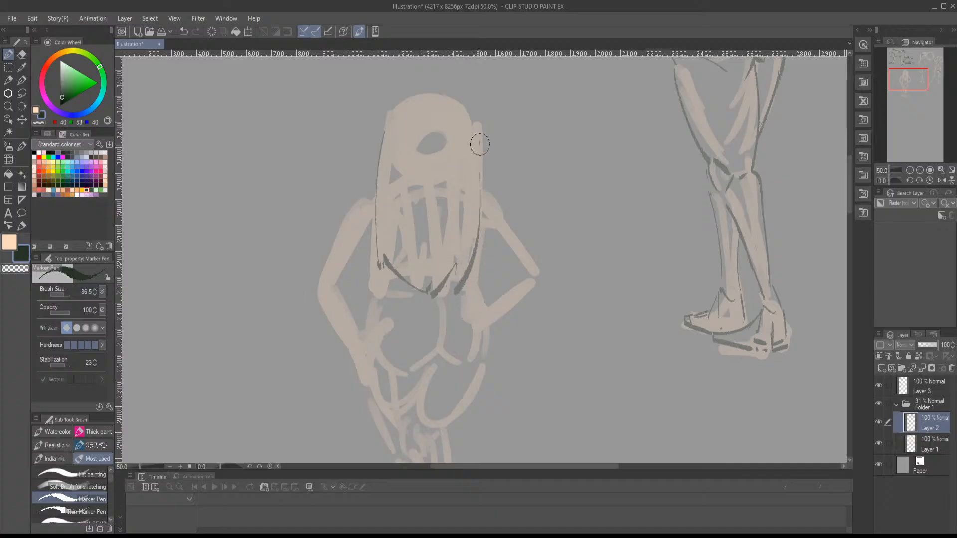
# - Add dark strand lines and the crown contour to the hair, plus a short line on the right shoulder
pyautogui.moveTo(424, 97); pyautogui.dragTo(411, 180)
pyautogui.moveTo(392, 117)
pyautogui.mouseDown()
pyautogui.moveTo(415, 91)
pyautogui.moveTo(389, 238)
pyautogui.mouseUp()
pyautogui.moveTo(447, 96); pyautogui.dragTo(467, 177)
pyautogui.moveTo(459, 103); pyautogui.dragTo(479, 147)
pyautogui.moveTo(485, 183); pyautogui.dragTo(496, 193)
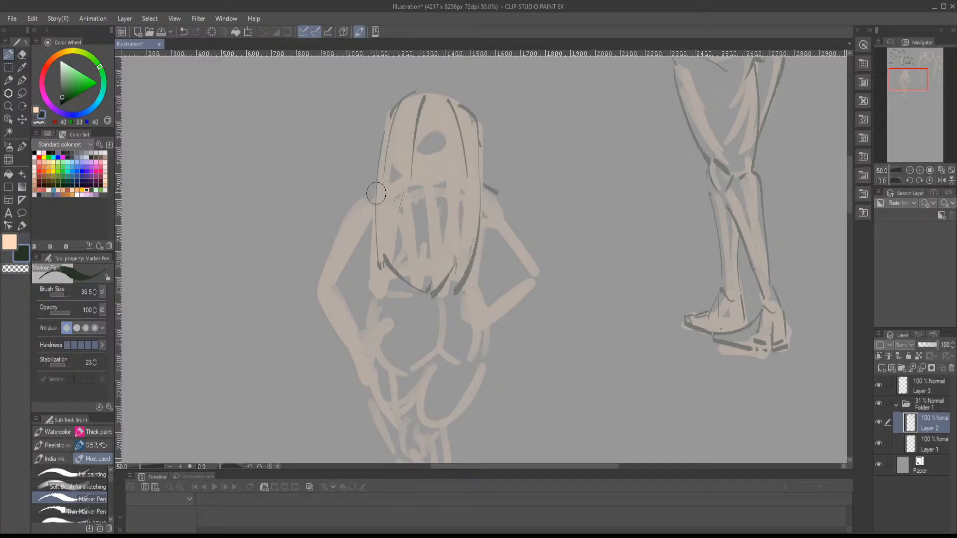
# - Outline the left shoulder and upper arm and the sides of the torso in dark lines
pyautogui.moveTo(363, 191)
pyautogui.mouseDown()
pyautogui.moveTo(371, 188)
pyautogui.moveTo(349, 199)
pyautogui.moveTo(342, 221)
pyautogui.mouseUp()
pyautogui.moveTo(341, 222)
pyautogui.mouseDown()
pyautogui.moveTo(375, 217)
pyautogui.moveTo(378, 243)
pyautogui.moveTo(388, 195)
pyautogui.moveTo(388, 251)
pyautogui.mouseUp()
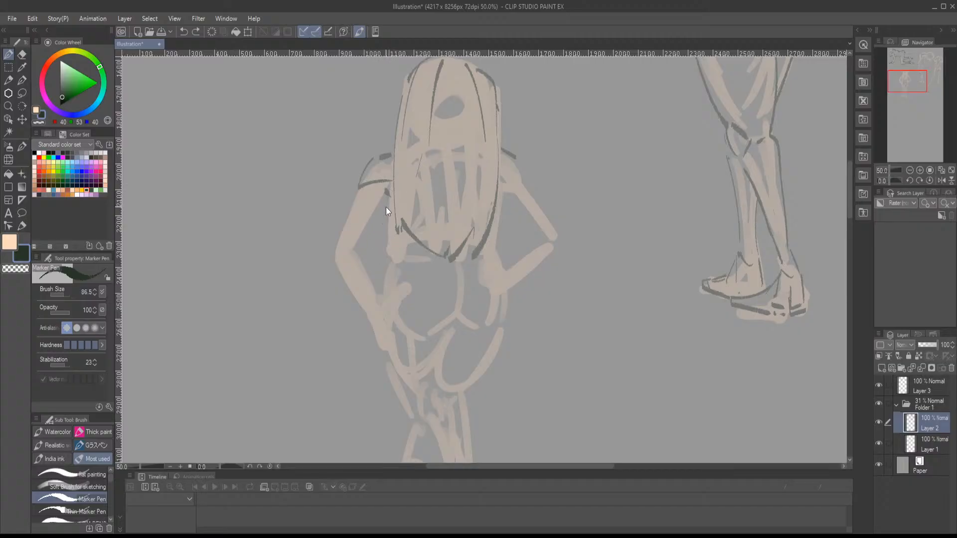
pyautogui.moveTo(386, 202); pyautogui.dragTo(390, 258)
pyautogui.moveTo(504, 186); pyautogui.dragTo(496, 244)
pyautogui.moveTo(355, 188); pyautogui.dragTo(328, 249)
pyautogui.moveTo(384, 205)
pyautogui.mouseDown()
pyautogui.moveTo(364, 251)
pyautogui.moveTo(369, 207)
pyautogui.moveTo(383, 261)
pyautogui.mouseUp()
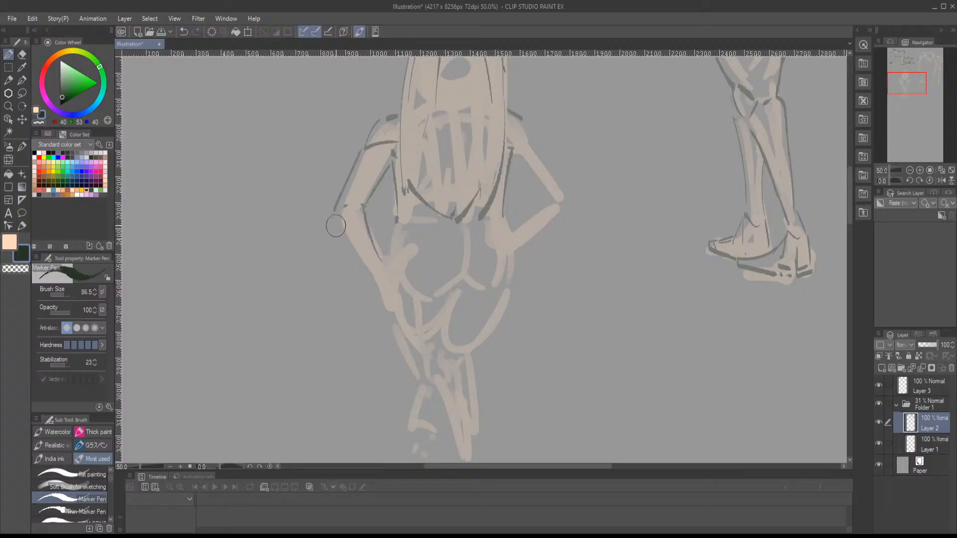
# - Outline the left elbow, forearm and hand resting on the hip, with the waist contour beside them
pyautogui.moveTo(333, 213)
pyautogui.mouseDown()
pyautogui.moveTo(369, 273)
pyautogui.moveTo(377, 253)
pyautogui.moveTo(388, 257)
pyautogui.moveTo(384, 265)
pyautogui.moveTo(407, 248)
pyautogui.mouseUp()
pyautogui.moveTo(379, 269)
pyautogui.mouseDown()
pyautogui.moveTo(388, 272)
pyautogui.moveTo(392, 256)
pyautogui.moveTo(400, 264)
pyautogui.moveTo(378, 286)
pyautogui.moveTo(395, 320)
pyautogui.mouseUp()
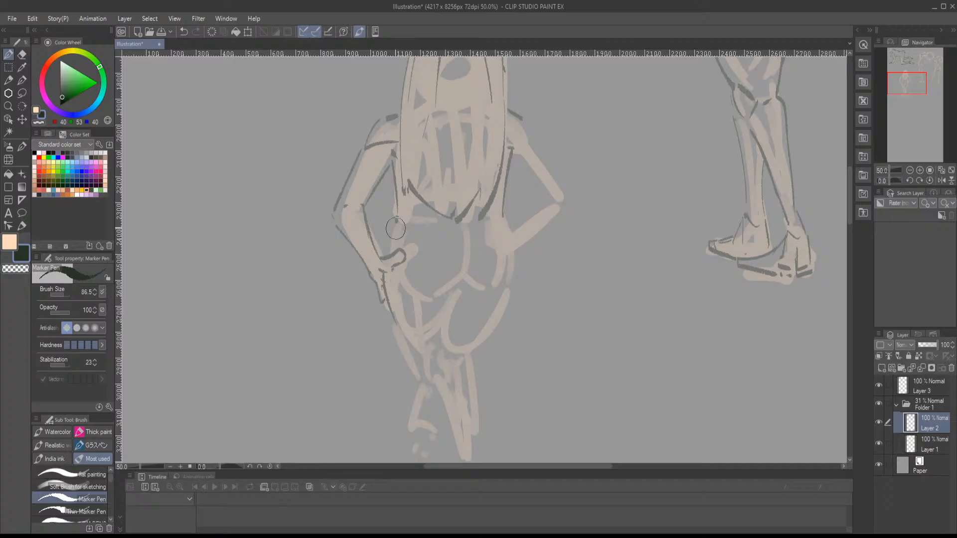
pyautogui.moveTo(396, 219); pyautogui.dragTo(388, 251)
# - Outline the right hand on the hip and the bent right arm from shoulder to elbow
pyautogui.moveTo(504, 205)
pyautogui.mouseDown()
pyautogui.moveTo(525, 205)
pyautogui.moveTo(484, 222)
pyautogui.moveTo(504, 227)
pyautogui.moveTo(487, 230)
pyautogui.moveTo(517, 254)
pyautogui.mouseUp()
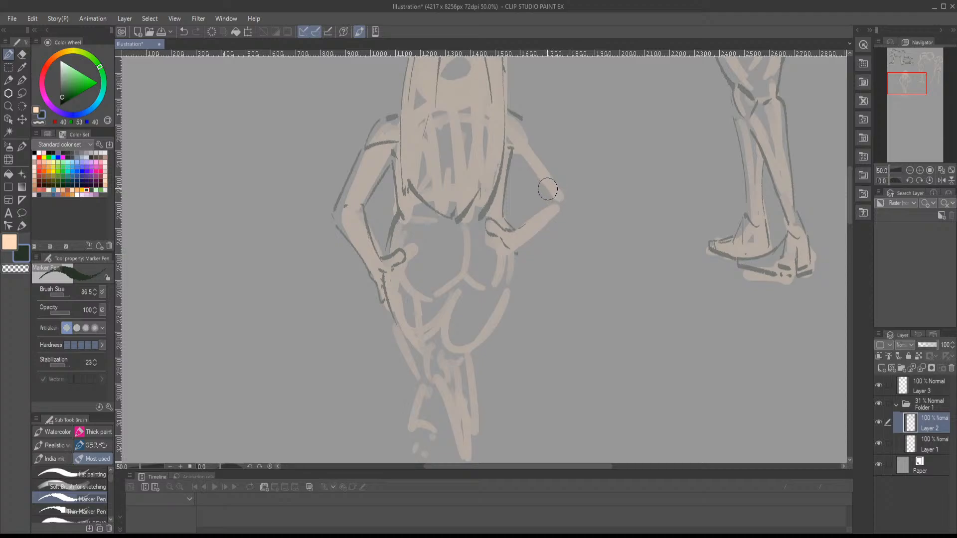
pyautogui.moveTo(513, 155); pyautogui.dragTo(548, 199)
pyautogui.moveTo(509, 140)
pyautogui.mouseDown()
pyautogui.moveTo(531, 137)
pyautogui.moveTo(565, 189)
pyautogui.moveTo(508, 231)
pyautogui.moveTo(522, 252)
pyautogui.moveTo(568, 198)
pyautogui.mouseUp()
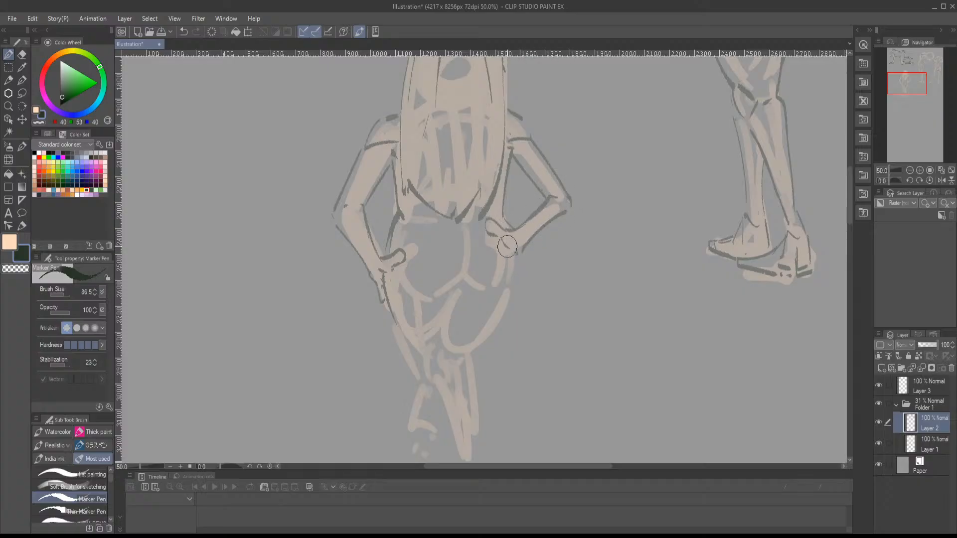
# - Draw the buttocks' centre line and lower creases and the right hip and thigh contour, redoing the last stroke
pyautogui.moveTo(488, 280)
pyautogui.mouseDown()
pyautogui.moveTo(495, 237)
pyautogui.moveTo(475, 240)
pyautogui.mouseUp()
pyautogui.moveTo(454, 186)
pyautogui.mouseDown()
pyautogui.moveTo(448, 230)
pyautogui.moveTo(416, 264)
pyautogui.moveTo(477, 260)
pyautogui.mouseUp()
pyautogui.moveTo(493, 271); pyautogui.dragTo(496, 215)
pyautogui.moveTo(505, 170); pyautogui.dragTo(459, 266)
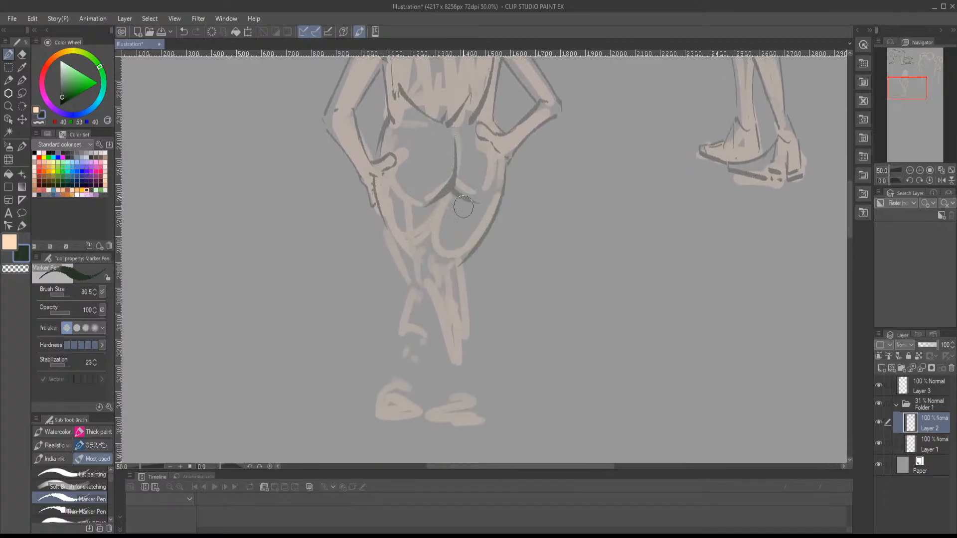
pyautogui.hotkey('ctrl', 'z')
pyautogui.moveTo(446, 194)
pyautogui.mouseDown()
pyautogui.moveTo(431, 264)
pyautogui.moveTo(505, 202)
pyautogui.moveTo(508, 157)
pyautogui.mouseUp()
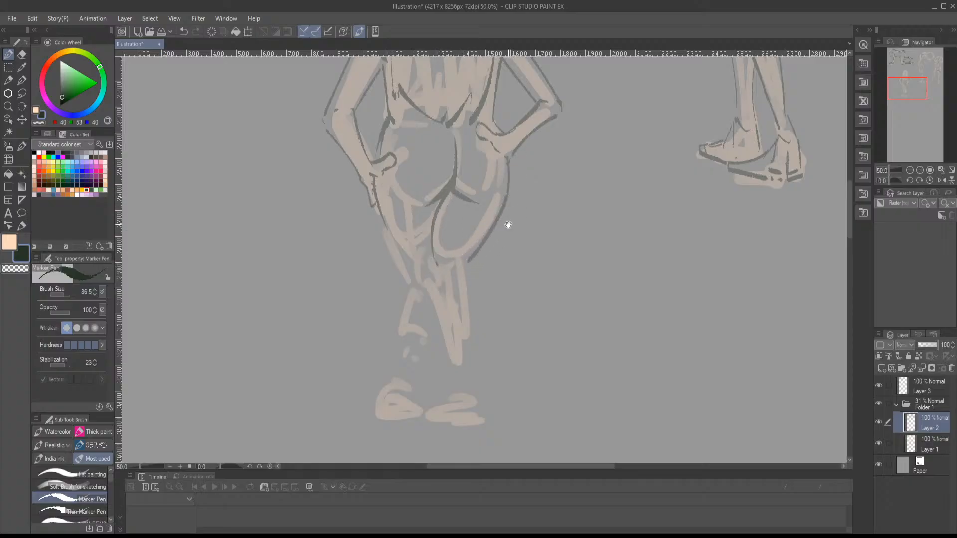
# - Outline the back of the right knee, the tapering calf and the right foot with its heel
pyautogui.moveTo(507, 223); pyautogui.dragTo(501, 174)
pyautogui.moveTo(431, 216)
pyautogui.mouseDown()
pyautogui.moveTo(458, 220)
pyautogui.moveTo(454, 251)
pyautogui.moveTo(464, 231)
pyautogui.moveTo(455, 278)
pyautogui.mouseUp()
pyautogui.moveTo(425, 234); pyautogui.dragTo(447, 316)
pyautogui.moveTo(457, 232); pyautogui.dragTo(459, 300)
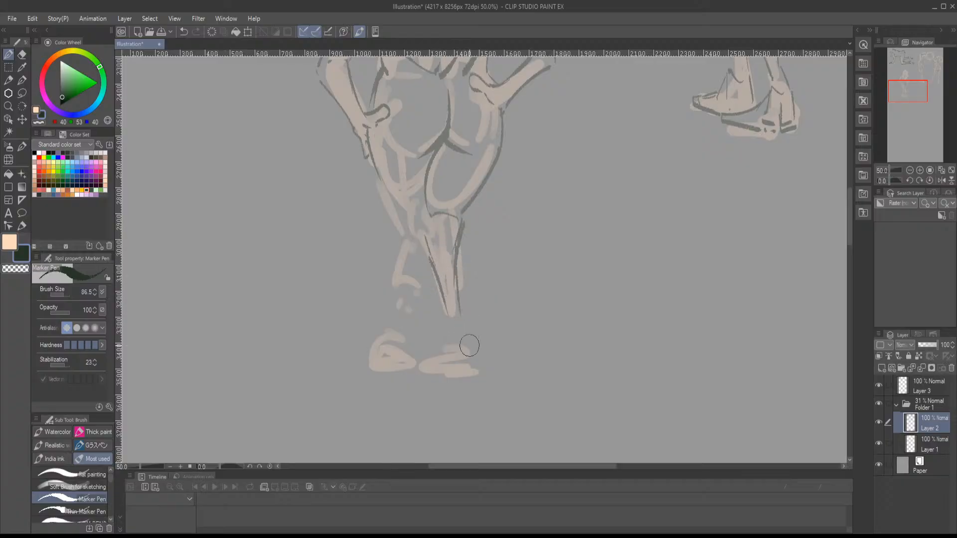
pyautogui.moveTo(447, 335)
pyautogui.mouseDown()
pyautogui.moveTo(465, 338)
pyautogui.moveTo(447, 359)
pyautogui.moveTo(467, 364)
pyautogui.moveTo(430, 362)
pyautogui.moveTo(469, 366)
pyautogui.mouseUp()
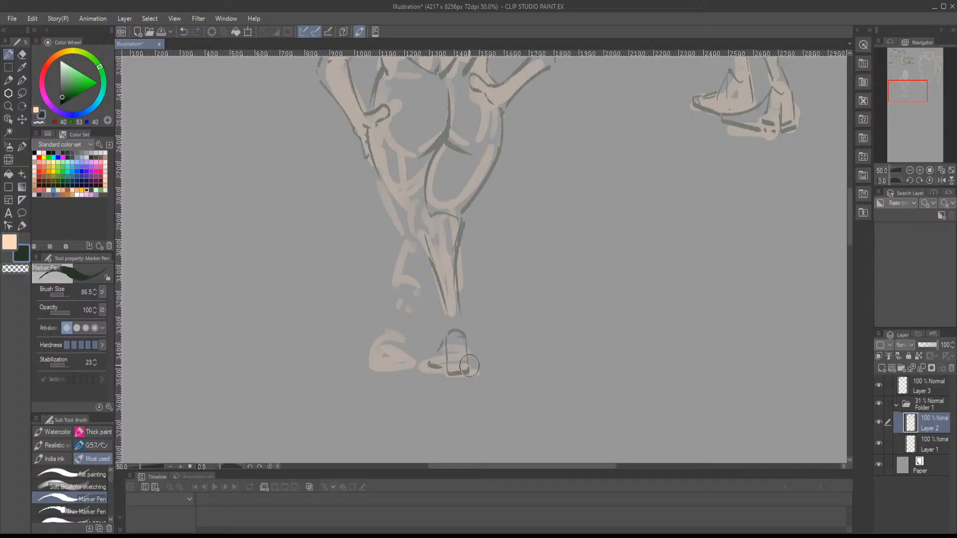
pyautogui.moveTo(459, 315); pyautogui.dragTo(476, 351)
# - Outline the left thigh, the crossed lower leg and the left foot, and strengthen the lines between the thighs
pyautogui.moveTo(400, 218)
pyautogui.mouseDown()
pyautogui.moveTo(433, 268)
pyautogui.moveTo(401, 351)
pyautogui.mouseUp()
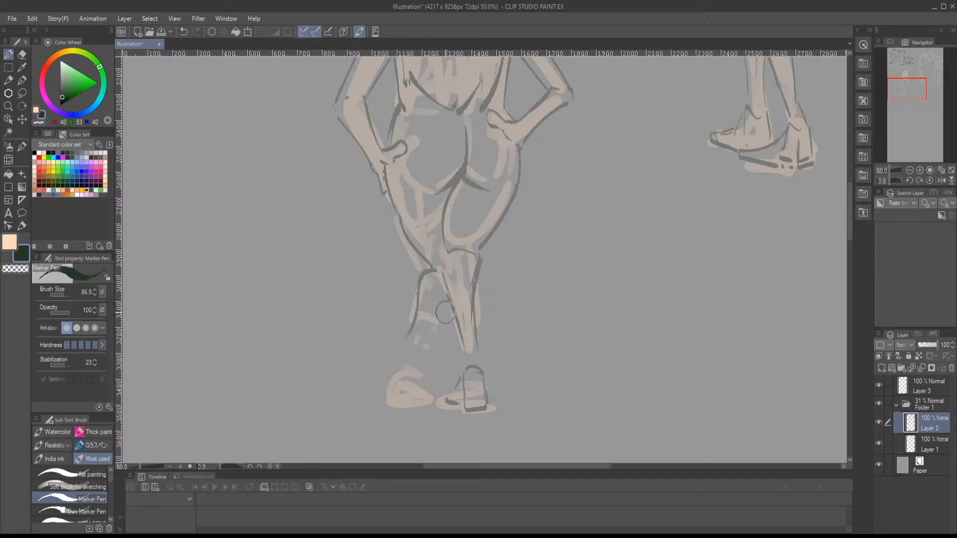
pyautogui.moveTo(446, 313)
pyautogui.mouseDown()
pyautogui.moveTo(386, 389)
pyautogui.moveTo(398, 393)
pyautogui.moveTo(394, 407)
pyautogui.moveTo(431, 405)
pyautogui.mouseUp()
pyautogui.moveTo(414, 372); pyautogui.dragTo(441, 325)
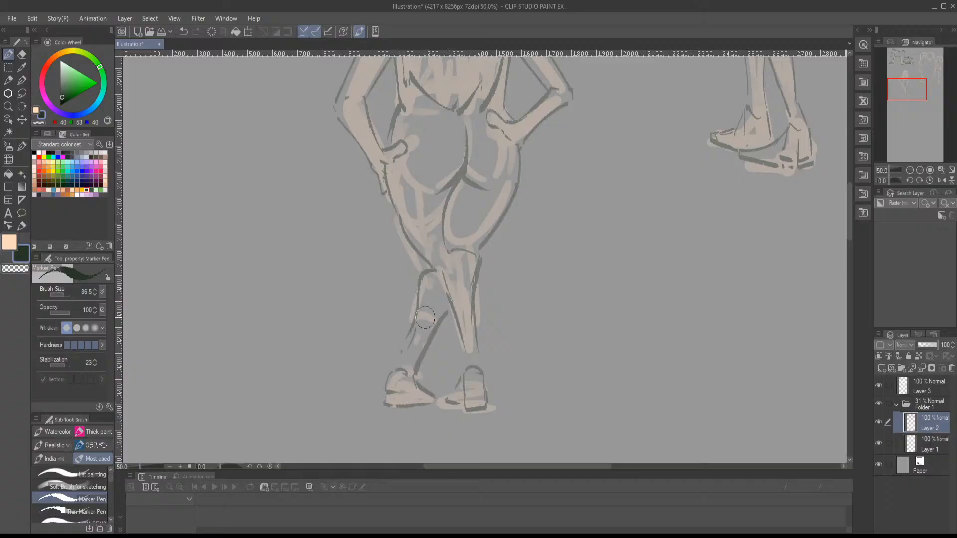
pyautogui.moveTo(432, 271); pyautogui.dragTo(399, 356)
pyautogui.moveTo(429, 309); pyautogui.dragTo(405, 376)
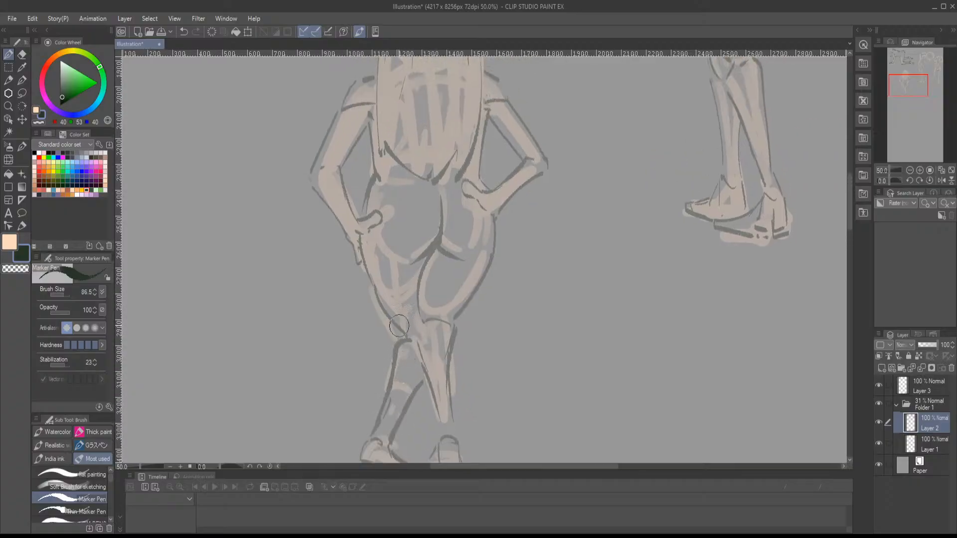
pyautogui.moveTo(369, 278); pyautogui.dragTo(398, 331)
pyautogui.moveTo(423, 259)
pyautogui.mouseDown()
pyautogui.moveTo(410, 272)
pyautogui.moveTo(417, 344)
pyautogui.moveTo(434, 332)
pyautogui.moveTo(445, 380)
pyautogui.moveTo(406, 395)
pyautogui.moveTo(409, 424)
pyautogui.mouseUp()
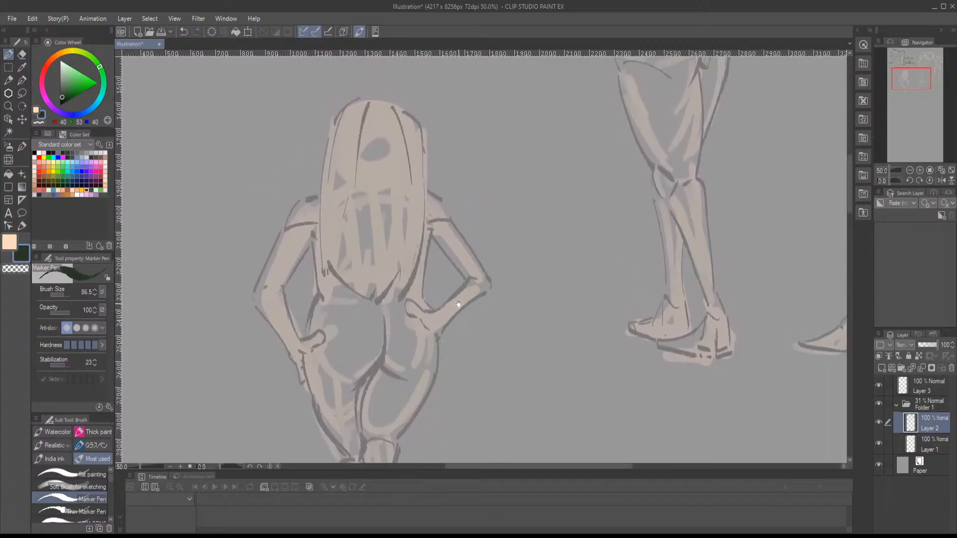
# - Erase the dark lines around the right elbow and forearm, redraw them, and check the figure in a mirrored view
pyautogui.click(22, 54)
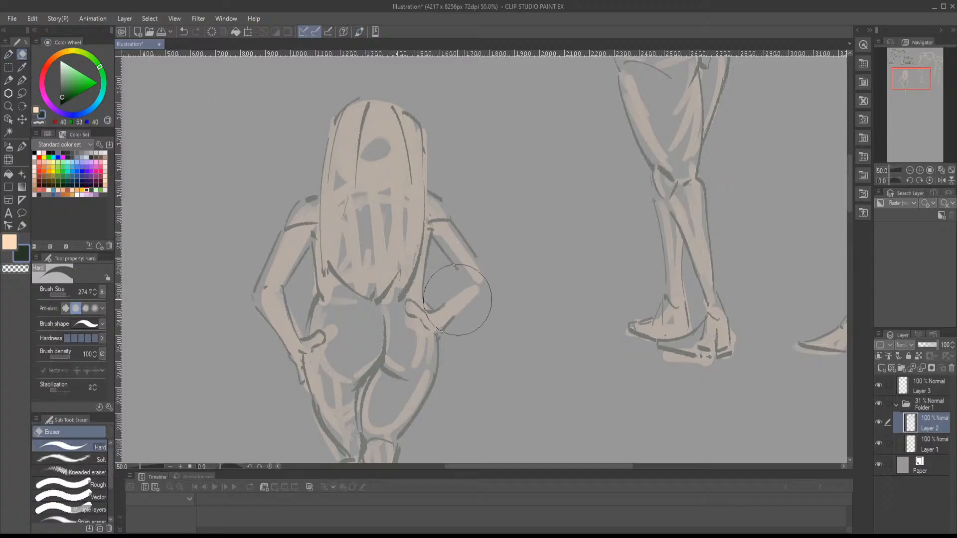
pyautogui.press('b')
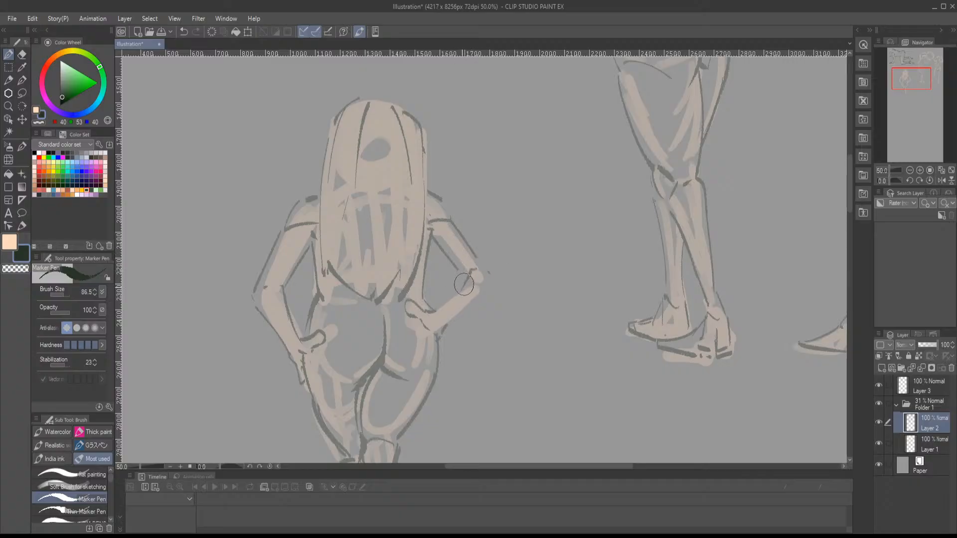
pyautogui.moveTo(465, 285)
pyautogui.mouseDown()
pyautogui.moveTo(436, 311)
pyautogui.moveTo(489, 285)
pyautogui.mouseUp()
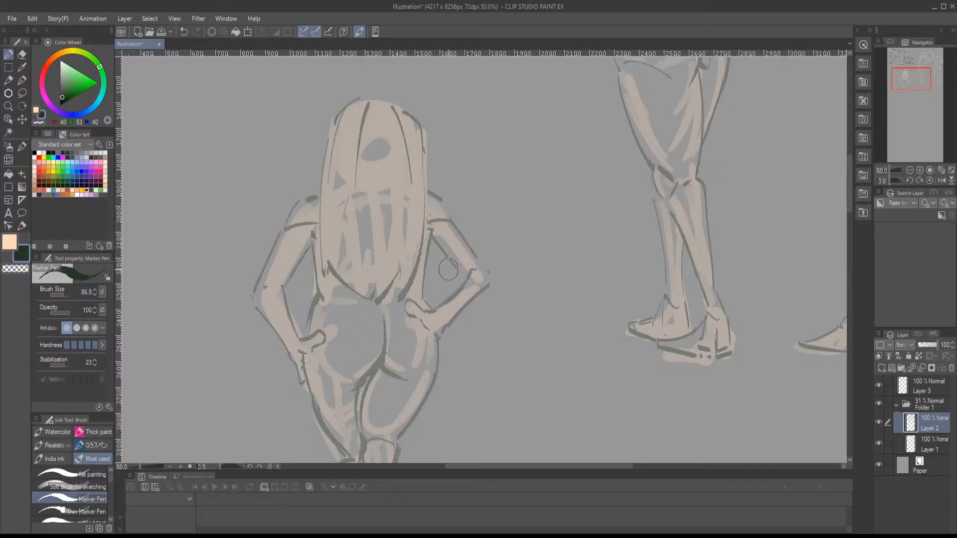
pyautogui.moveTo(430, 244); pyautogui.dragTo(462, 279)
pyautogui.moveTo(451, 225)
pyautogui.mouseDown()
pyautogui.moveTo(497, 278)
pyautogui.moveTo(471, 267)
pyautogui.moveTo(443, 303)
pyautogui.mouseUp()
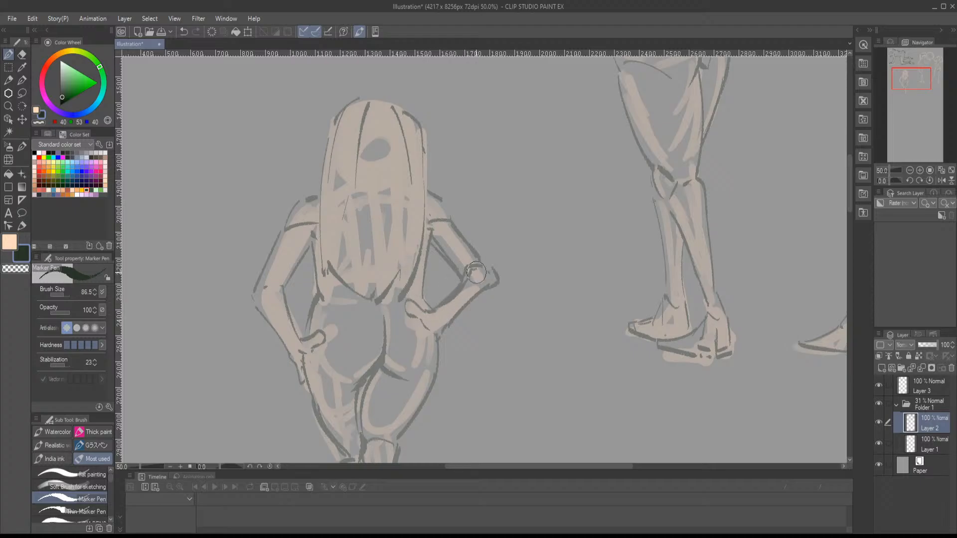
pyautogui.press('h')
pyautogui.press('h')
# - Draw the right ankle lines connecting the calf to the heel
pyautogui.moveTo(501, 371); pyautogui.dragTo(573, 150)
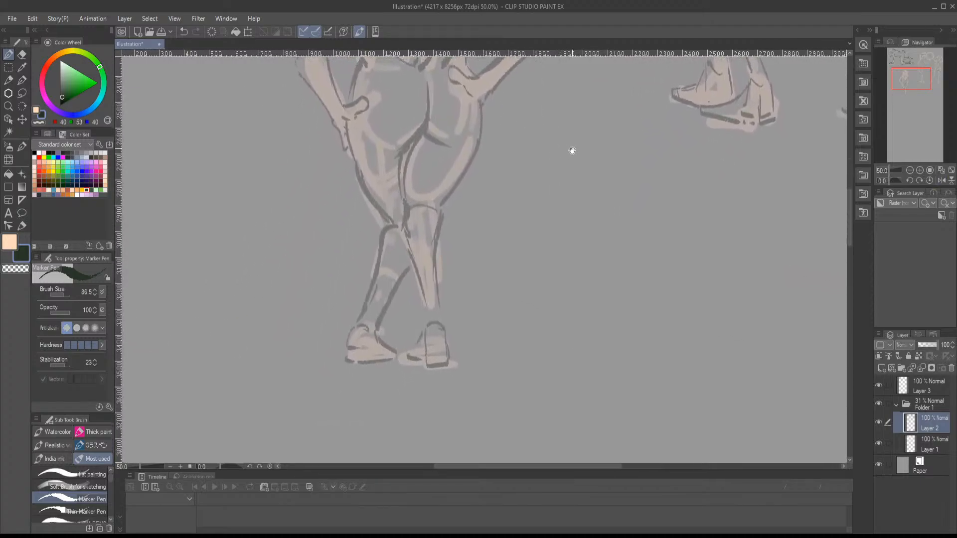
pyautogui.moveTo(424, 326); pyautogui.dragTo(441, 319)
pyautogui.click(417, 498)
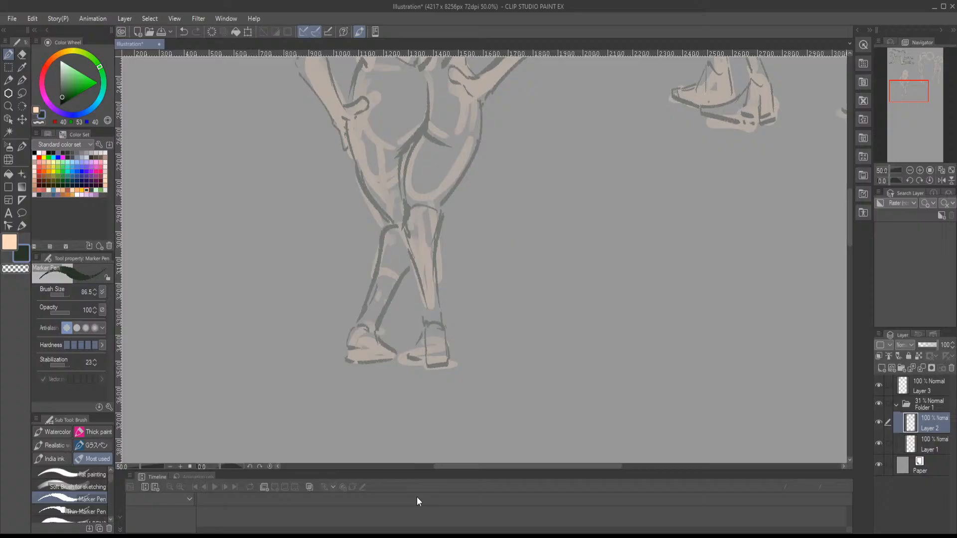
# - Sketch a new figure's head outline in peach on Layer 1, in the empty area beside the crossed-leg figure
pyautogui.moveTo(694, 332); pyautogui.dragTo(450, 229)
pyautogui.click(912, 446)
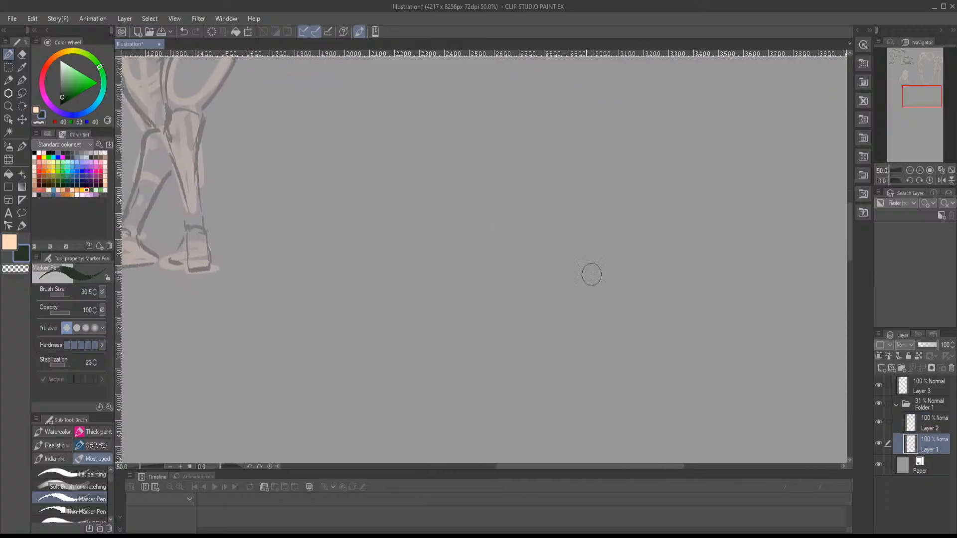
pyautogui.click(37, 110)
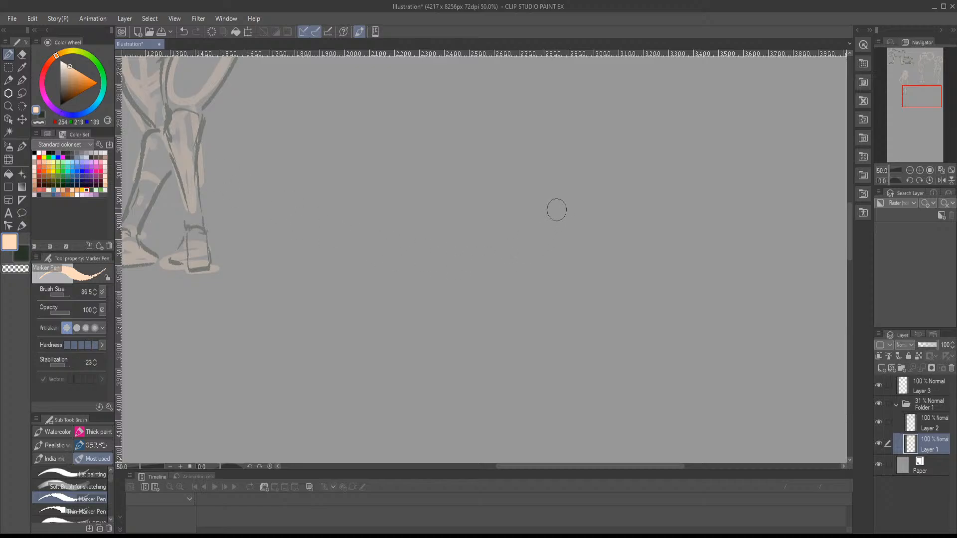
pyautogui.moveTo(464, 190)
pyautogui.mouseDown()
pyautogui.moveTo(470, 128)
pyautogui.moveTo(528, 122)
pyautogui.moveTo(547, 130)
pyautogui.moveTo(562, 169)
pyautogui.mouseUp()
pyautogui.moveTo(462, 131)
pyautogui.mouseDown()
pyautogui.moveTo(470, 223)
pyautogui.moveTo(524, 218)
pyautogui.moveTo(557, 188)
pyautogui.moveTo(555, 148)
pyautogui.mouseUp()
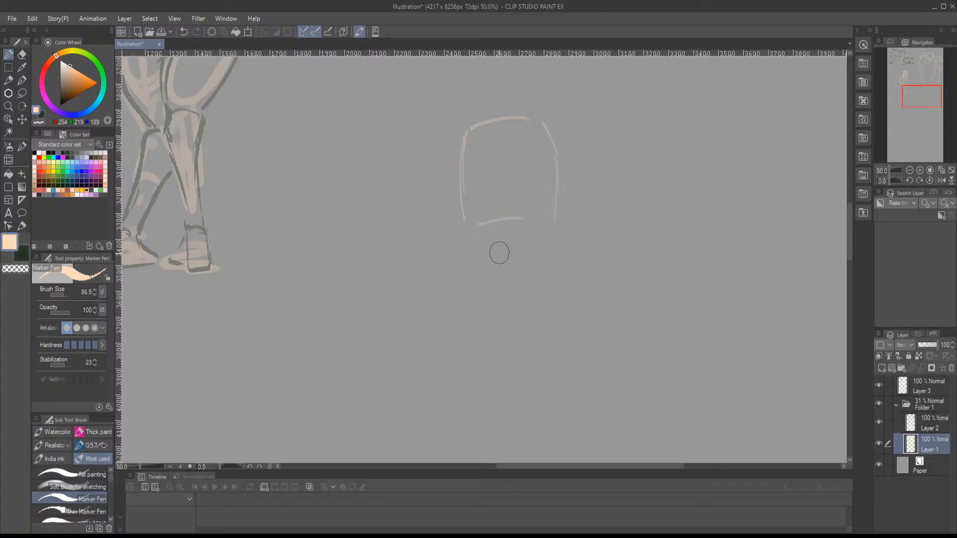
# - Sketch the neck beneath the head and the sides and lower edge of the chest
pyautogui.moveTo(475, 232)
pyautogui.mouseDown()
pyautogui.moveTo(498, 240)
pyautogui.moveTo(506, 270)
pyautogui.mouseUp()
pyautogui.moveTo(498, 257); pyautogui.dragTo(485, 265)
pyautogui.moveTo(543, 225); pyautogui.dragTo(558, 259)
pyautogui.moveTo(480, 260)
pyautogui.mouseDown()
pyautogui.moveTo(466, 276)
pyautogui.moveTo(482, 314)
pyautogui.mouseUp()
pyautogui.moveTo(469, 279)
pyautogui.mouseDown()
pyautogui.moveTo(490, 344)
pyautogui.moveTo(558, 361)
pyautogui.mouseUp()
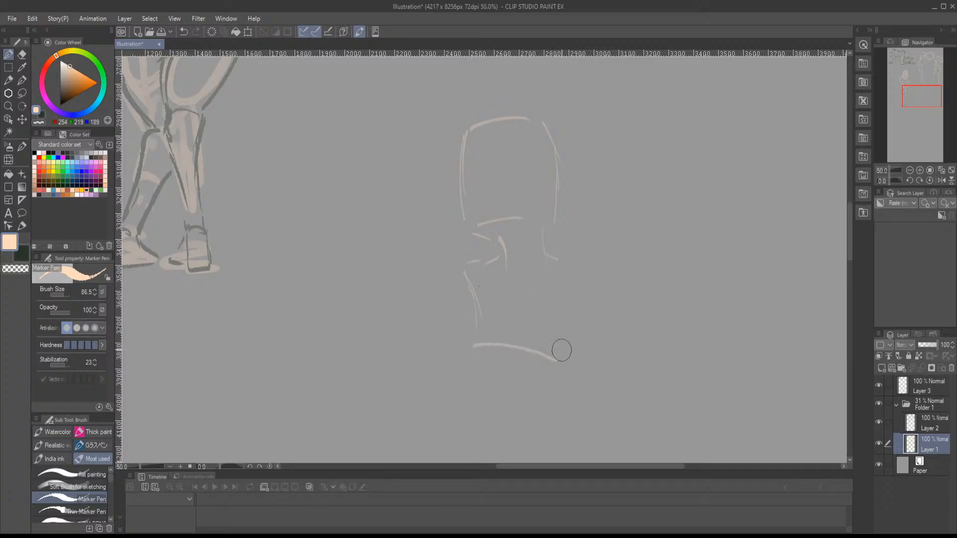
pyautogui.moveTo(570, 267)
pyautogui.mouseDown()
pyautogui.moveTo(584, 347)
pyautogui.moveTo(586, 318)
pyautogui.mouseUp()
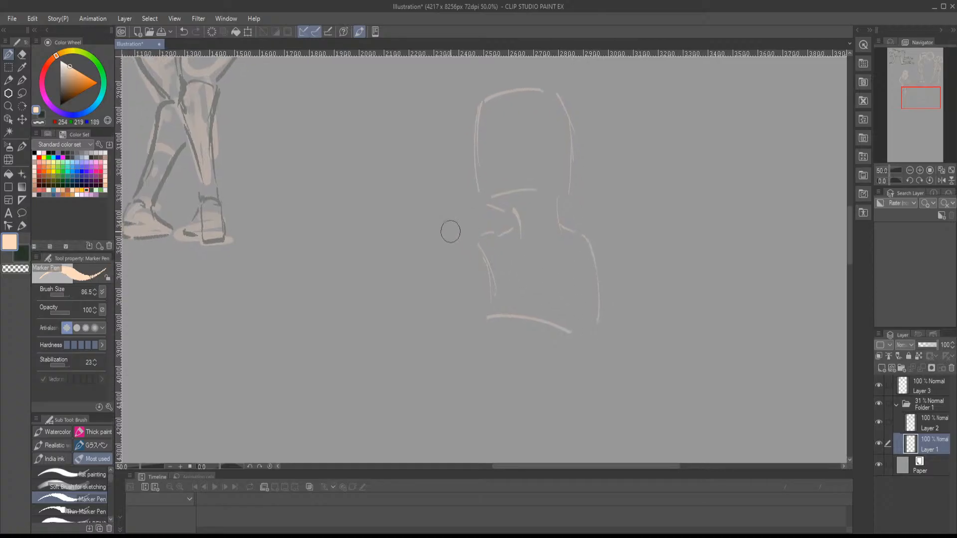
# - Rough in the sideways upper arm, the chest's centre line and the waist, hips and lower pelvis
pyautogui.moveTo(473, 236); pyautogui.dragTo(423, 244)
pyautogui.moveTo(434, 279)
pyautogui.mouseDown()
pyautogui.moveTo(476, 278)
pyautogui.moveTo(478, 311)
pyautogui.mouseUp()
pyautogui.moveTo(500, 316); pyautogui.dragTo(487, 262)
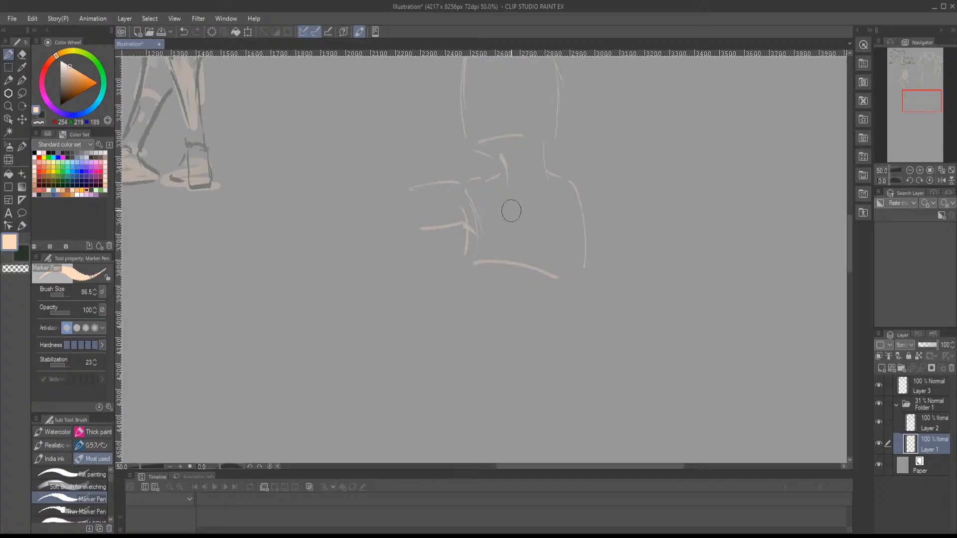
pyautogui.moveTo(510, 213); pyautogui.dragTo(508, 244)
pyautogui.moveTo(464, 271)
pyautogui.mouseDown()
pyautogui.moveTo(453, 315)
pyautogui.moveTo(462, 306)
pyautogui.moveTo(460, 340)
pyautogui.moveTo(444, 334)
pyautogui.moveTo(459, 393)
pyautogui.moveTo(488, 406)
pyautogui.moveTo(546, 378)
pyautogui.mouseUp()
pyautogui.moveTo(582, 294); pyautogui.dragTo(568, 366)
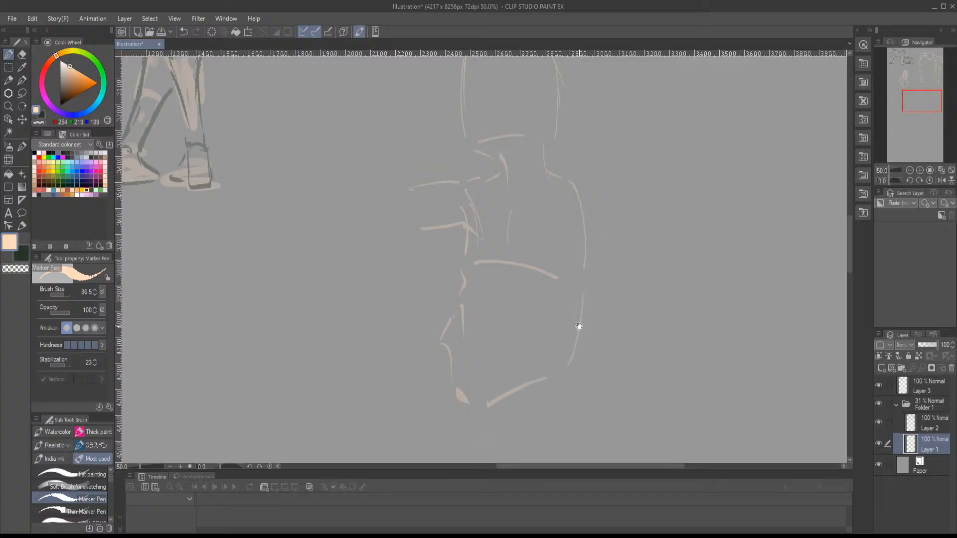
pyautogui.moveTo(590, 266); pyautogui.dragTo(545, 301)
pyautogui.moveTo(518, 210); pyautogui.dragTo(525, 208)
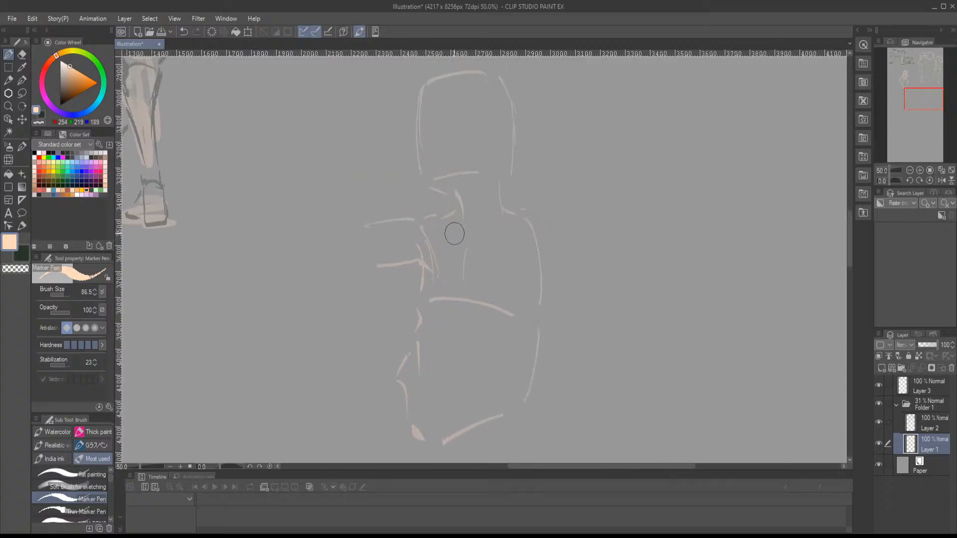
# - Sketch the collarbone and the lowered arm, with a rounded shoulder, upper arm, bent elbow and forearm
pyautogui.moveTo(440, 223)
pyautogui.mouseDown()
pyautogui.moveTo(519, 230)
pyautogui.moveTo(538, 219)
pyautogui.moveTo(558, 245)
pyautogui.mouseUp()
pyautogui.moveTo(514, 204); pyautogui.dragTo(561, 223)
pyautogui.moveTo(531, 185)
pyautogui.mouseDown()
pyautogui.moveTo(552, 199)
pyautogui.moveTo(562, 222)
pyautogui.mouseUp()
pyautogui.moveTo(528, 248)
pyautogui.mouseDown()
pyautogui.moveTo(529, 228)
pyautogui.moveTo(533, 258)
pyautogui.mouseUp()
pyautogui.moveTo(561, 205); pyautogui.dragTo(572, 279)
pyautogui.moveTo(530, 253)
pyautogui.mouseDown()
pyautogui.moveTo(537, 275)
pyautogui.moveTo(526, 325)
pyautogui.mouseUp()
pyautogui.moveTo(523, 361)
pyautogui.mouseDown()
pyautogui.moveTo(572, 321)
pyautogui.moveTo(579, 298)
pyautogui.moveTo(569, 238)
pyautogui.mouseUp()
pyautogui.moveTo(557, 290)
pyautogui.mouseDown()
pyautogui.moveTo(531, 320)
pyautogui.moveTo(529, 304)
pyautogui.moveTo(544, 289)
pyautogui.moveTo(521, 240)
pyautogui.mouseUp()
pyautogui.moveTo(561, 205)
pyautogui.mouseDown()
pyautogui.moveTo(574, 310)
pyautogui.moveTo(510, 350)
pyautogui.mouseUp()
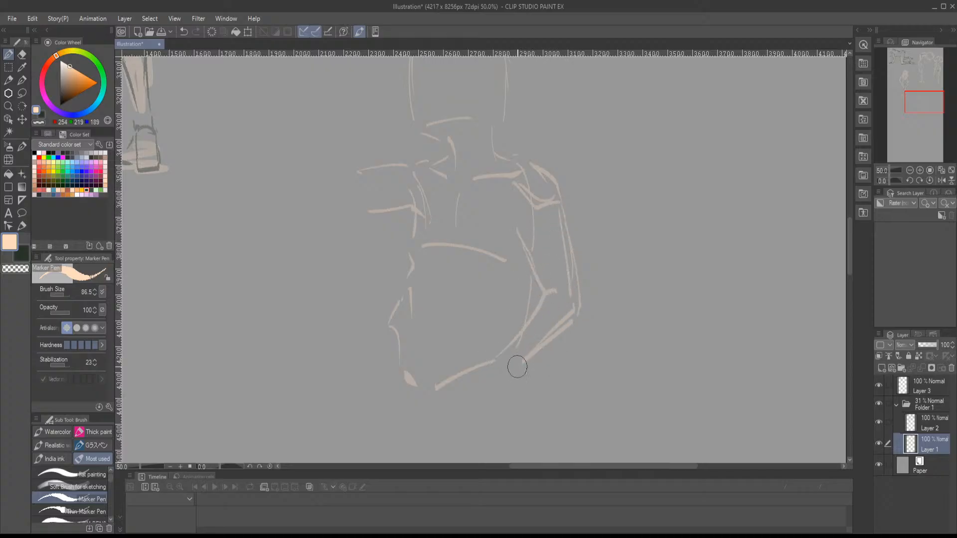
# - Sketch the lowered arm's hand resting at the top of the thigh and add the abdomen's curved centre line
pyautogui.moveTo(509, 359)
pyautogui.mouseDown()
pyautogui.moveTo(499, 375)
pyautogui.moveTo(496, 363)
pyautogui.moveTo(490, 368)
pyautogui.moveTo(510, 361)
pyautogui.moveTo(515, 369)
pyautogui.moveTo(495, 378)
pyautogui.moveTo(513, 391)
pyautogui.moveTo(526, 386)
pyautogui.moveTo(488, 364)
pyautogui.moveTo(468, 381)
pyautogui.moveTo(494, 378)
pyautogui.moveTo(485, 384)
pyautogui.moveTo(485, 368)
pyautogui.moveTo(437, 405)
pyautogui.mouseUp()
pyautogui.moveTo(437, 405)
pyautogui.mouseDown()
pyautogui.moveTo(482, 404)
pyautogui.moveTo(499, 384)
pyautogui.mouseUp()
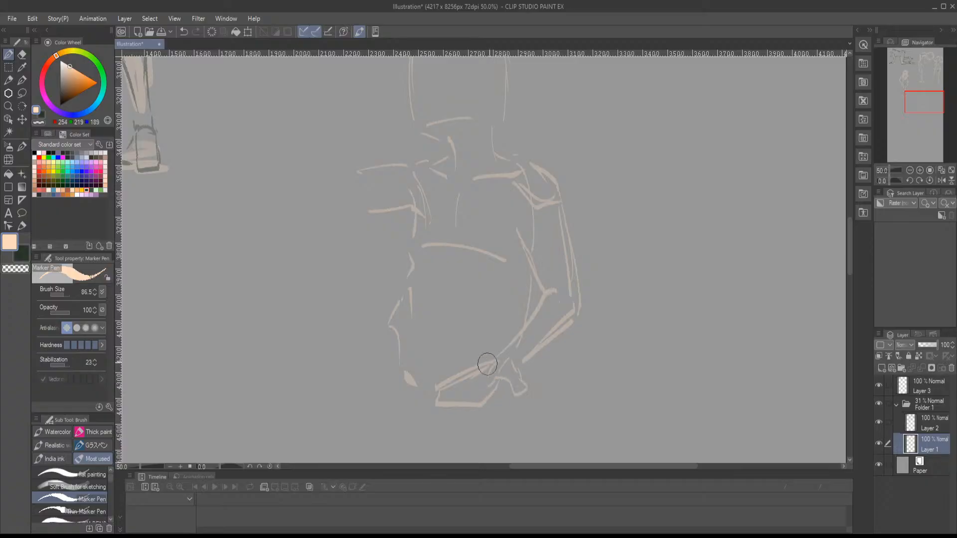
pyautogui.moveTo(481, 339); pyautogui.dragTo(523, 345)
pyautogui.moveTo(493, 287); pyautogui.dragTo(477, 344)
pyautogui.moveTo(468, 365)
pyautogui.mouseDown()
pyautogui.moveTo(470, 378)
pyautogui.moveTo(510, 310)
pyautogui.mouseUp()
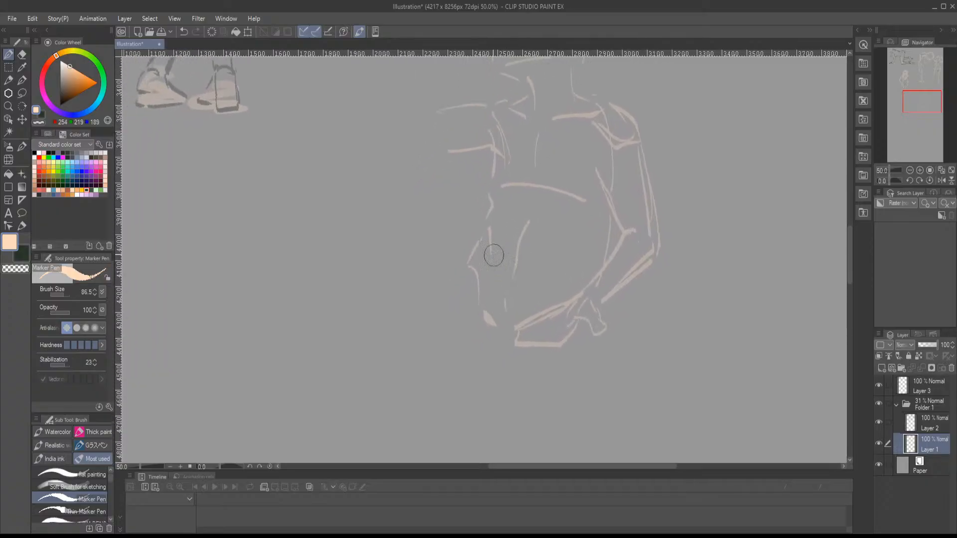
# - Sketch the outer curve of the far thigh and both contours of the front thigh below the hand
pyautogui.moveTo(455, 278)
pyautogui.mouseDown()
pyautogui.moveTo(445, 308)
pyautogui.moveTo(465, 398)
pyautogui.mouseUp()
pyautogui.moveTo(503, 356)
pyautogui.mouseDown()
pyautogui.moveTo(465, 301)
pyautogui.moveTo(510, 354)
pyautogui.mouseUp()
pyautogui.moveTo(550, 288); pyautogui.dragTo(515, 371)
pyautogui.moveTo(463, 321)
pyautogui.mouseDown()
pyautogui.moveTo(513, 387)
pyautogui.moveTo(524, 346)
pyautogui.mouseUp()
pyautogui.moveTo(482, 254); pyautogui.dragTo(484, 335)
pyautogui.moveTo(520, 372)
pyautogui.mouseDown()
pyautogui.moveTo(538, 352)
pyautogui.moveTo(549, 253)
pyautogui.mouseUp()
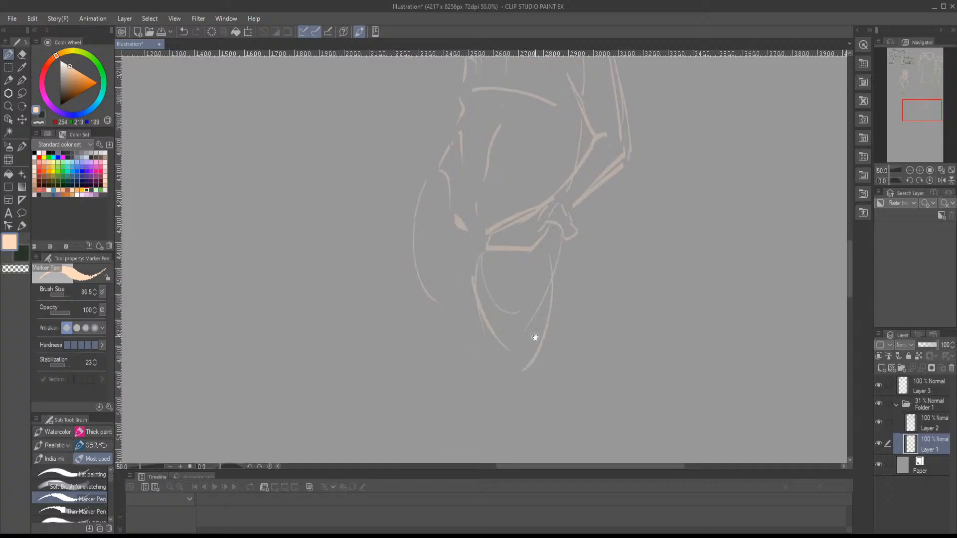
# - Sketch the front leg's round knee, tapering lower leg, ankle and foot
pyautogui.moveTo(535, 338)
pyautogui.mouseDown()
pyautogui.moveTo(545, 278)
pyautogui.moveTo(529, 312)
pyautogui.mouseUp()
pyautogui.moveTo(542, 315); pyautogui.dragTo(521, 319)
pyautogui.moveTo(526, 310); pyautogui.dragTo(519, 348)
pyautogui.moveTo(479, 323); pyautogui.dragTo(482, 345)
pyautogui.moveTo(516, 354); pyautogui.dragTo(517, 298)
pyautogui.moveTo(522, 282); pyautogui.dragTo(509, 334)
pyautogui.moveTo(481, 285)
pyautogui.mouseDown()
pyautogui.moveTo(513, 321)
pyautogui.moveTo(491, 367)
pyautogui.mouseUp()
pyautogui.moveTo(527, 285); pyautogui.dragTo(504, 390)
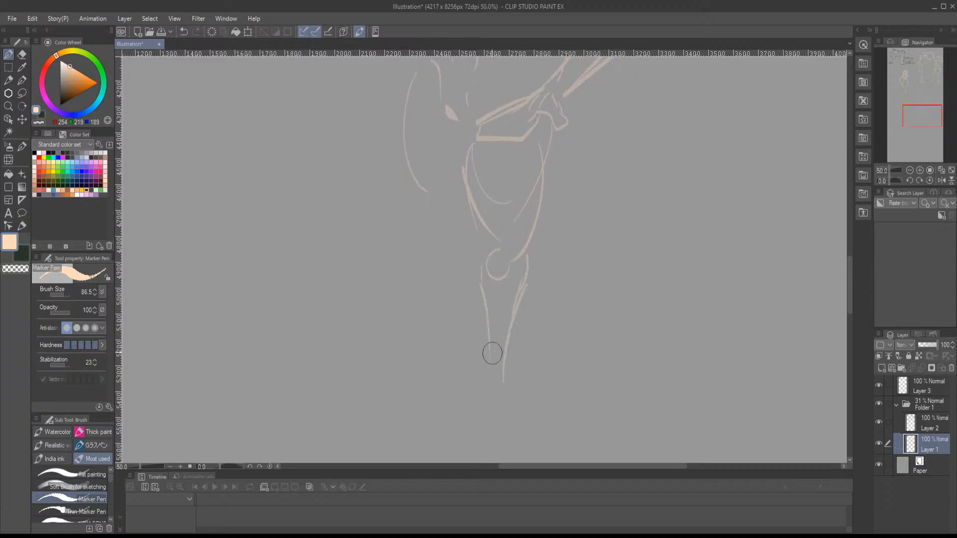
pyautogui.moveTo(491, 349)
pyautogui.mouseDown()
pyautogui.moveTo(490, 405)
pyautogui.moveTo(500, 418)
pyautogui.moveTo(467, 429)
pyautogui.moveTo(476, 437)
pyautogui.moveTo(427, 448)
pyautogui.moveTo(513, 445)
pyautogui.mouseUp()
pyautogui.moveTo(497, 373); pyautogui.dragTo(516, 403)
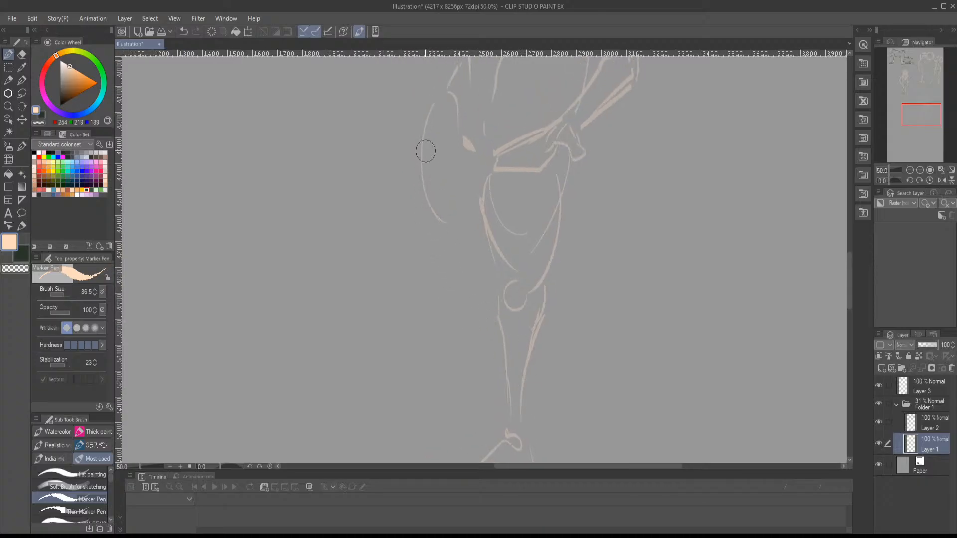
# - Sketch the rest of the other leg, from the lower thigh through the knee down the calf
pyautogui.moveTo(422, 157); pyautogui.dragTo(459, 268)
pyautogui.moveTo(417, 242); pyautogui.dragTo(437, 275)
pyautogui.moveTo(449, 275)
pyautogui.mouseDown()
pyautogui.moveTo(470, 303)
pyautogui.moveTo(456, 314)
pyautogui.mouseUp()
pyautogui.moveTo(482, 282); pyautogui.dragTo(466, 348)
pyautogui.moveTo(480, 299); pyautogui.dragTo(471, 380)
pyautogui.moveTo(453, 339)
pyautogui.mouseDown()
pyautogui.moveTo(481, 425)
pyautogui.moveTo(389, 438)
pyautogui.moveTo(469, 439)
pyautogui.mouseUp()
pyautogui.moveTo(479, 301); pyautogui.dragTo(480, 412)
# - Sketch the raised arm with its bent elbow, upright forearm and fingers touching the side of the head
pyautogui.moveTo(486, 249); pyautogui.dragTo(491, 353)
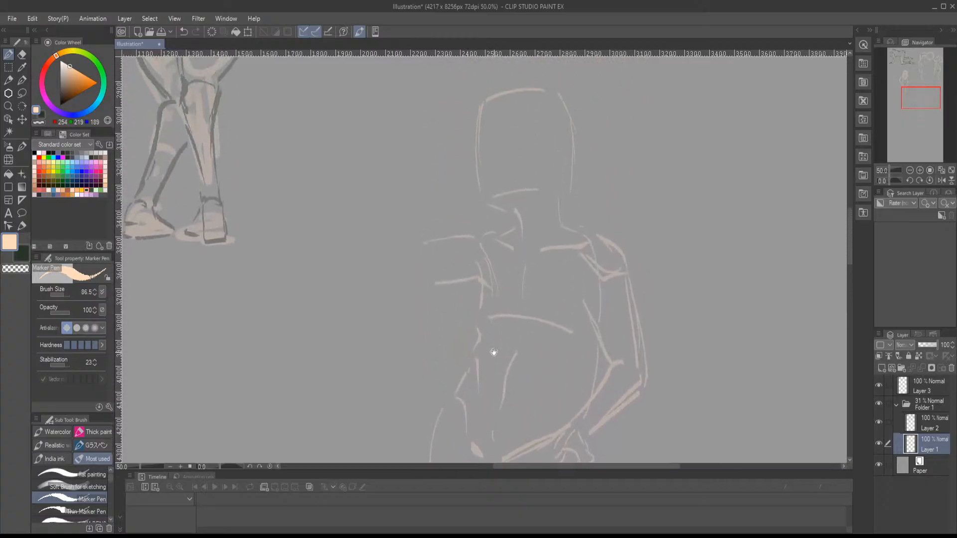
pyautogui.moveTo(487, 273); pyautogui.dragTo(487, 338)
pyautogui.moveTo(410, 314)
pyautogui.mouseDown()
pyautogui.moveTo(461, 303)
pyautogui.moveTo(476, 311)
pyautogui.mouseUp()
pyautogui.moveTo(408, 352); pyautogui.dragTo(430, 283)
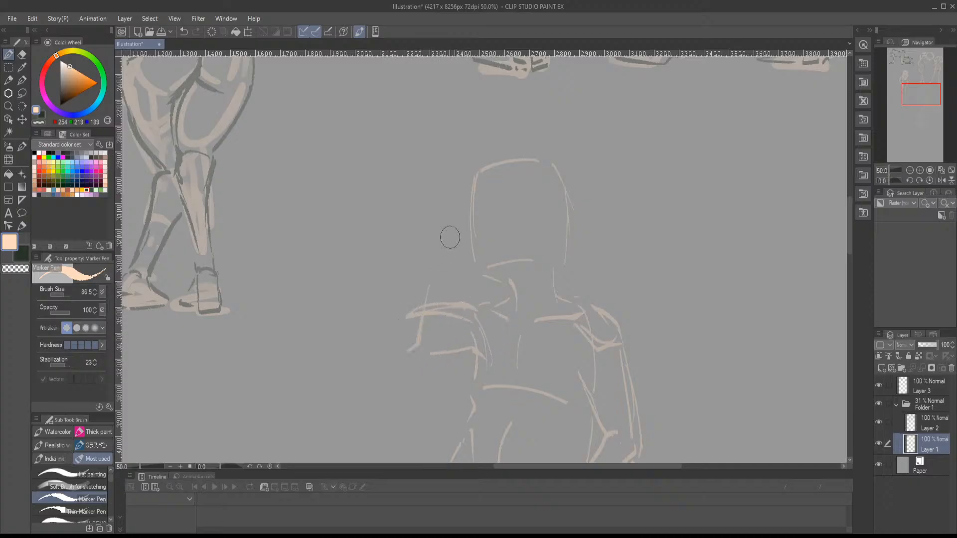
pyautogui.moveTo(424, 218)
pyautogui.mouseDown()
pyautogui.moveTo(438, 228)
pyautogui.moveTo(436, 251)
pyautogui.moveTo(457, 225)
pyautogui.moveTo(461, 196)
pyautogui.mouseUp()
pyautogui.moveTo(456, 224); pyautogui.dragTo(462, 233)
pyautogui.moveTo(423, 209)
pyautogui.mouseDown()
pyautogui.moveTo(432, 210)
pyautogui.moveTo(372, 316)
pyautogui.moveTo(381, 352)
pyautogui.moveTo(456, 360)
pyautogui.mouseUp()
pyautogui.moveTo(432, 303)
pyautogui.mouseDown()
pyautogui.moveTo(492, 306)
pyautogui.moveTo(485, 333)
pyautogui.moveTo(511, 302)
pyautogui.mouseUp()
pyautogui.moveTo(512, 303); pyautogui.dragTo(479, 274)
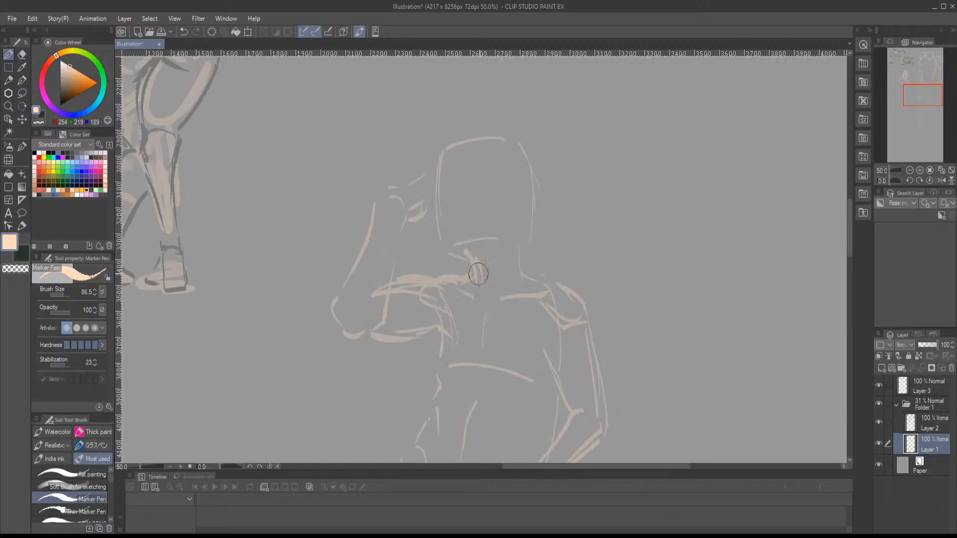
# - Strengthen the neck, shoulder, lowered arm and hip lines, and add curved lines along the ribcage's lower edge
pyautogui.moveTo(527, 239)
pyautogui.mouseDown()
pyautogui.moveTo(542, 283)
pyautogui.moveTo(505, 232)
pyautogui.moveTo(537, 250)
pyautogui.moveTo(520, 275)
pyautogui.moveTo(482, 250)
pyautogui.moveTo(501, 307)
pyautogui.mouseUp()
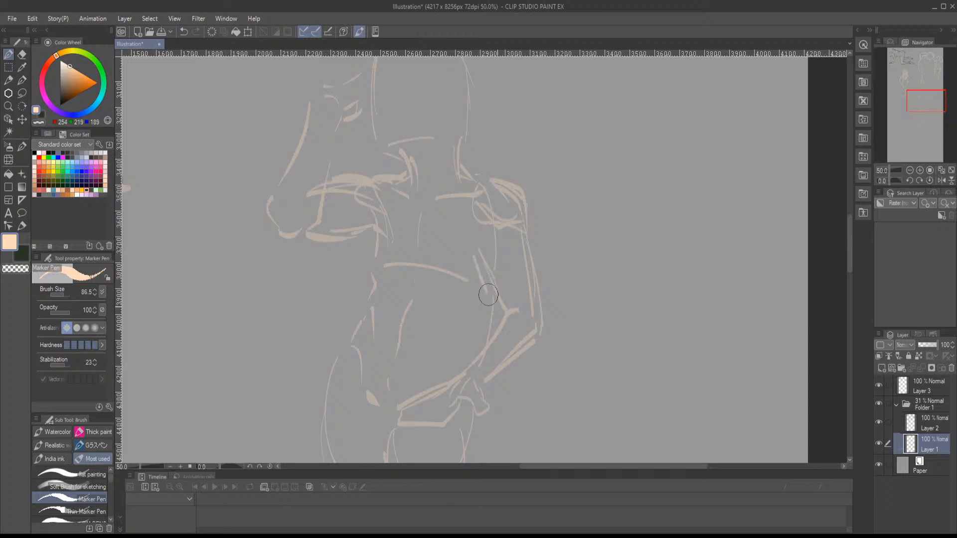
pyautogui.moveTo(520, 231)
pyautogui.mouseDown()
pyautogui.moveTo(543, 326)
pyautogui.moveTo(539, 305)
pyautogui.mouseUp()
pyautogui.moveTo(514, 314)
pyautogui.mouseDown()
pyautogui.moveTo(477, 370)
pyautogui.moveTo(541, 324)
pyautogui.mouseUp()
pyautogui.moveTo(419, 227)
pyautogui.mouseDown()
pyautogui.moveTo(396, 314)
pyautogui.moveTo(434, 396)
pyautogui.mouseUp()
pyautogui.moveTo(427, 283); pyautogui.dragTo(515, 289)
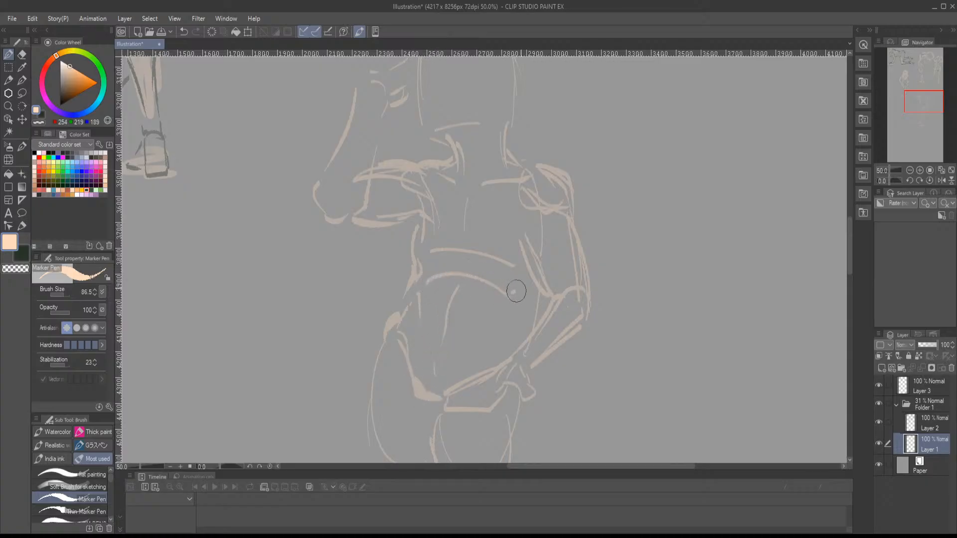
pyautogui.moveTo(414, 265); pyautogui.dragTo(504, 279)
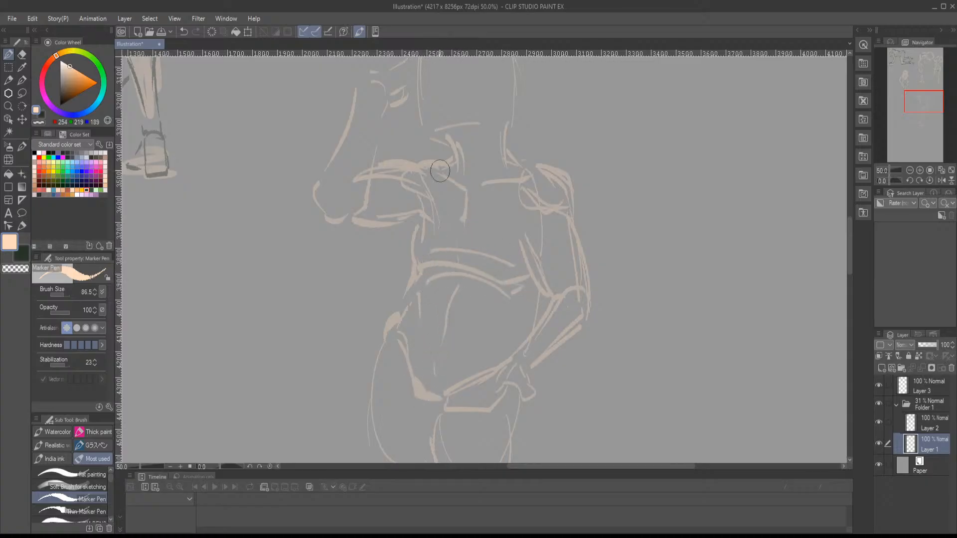
# - Add facial guidelines to the head and reinforce the raised forearm and hand
pyautogui.scroll(5, 500, 188)
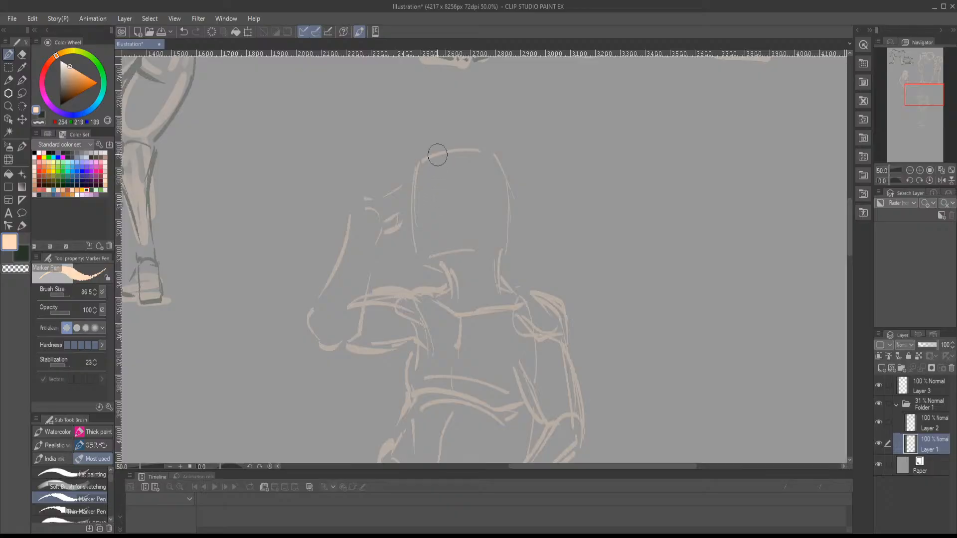
pyautogui.moveTo(435, 156); pyautogui.dragTo(432, 238)
pyautogui.moveTo(415, 206); pyautogui.dragTo(482, 192)
pyautogui.moveTo(385, 194)
pyautogui.mouseDown()
pyautogui.moveTo(377, 188)
pyautogui.moveTo(406, 182)
pyautogui.moveTo(352, 208)
pyautogui.moveTo(404, 205)
pyautogui.moveTo(372, 239)
pyautogui.moveTo(364, 302)
pyautogui.mouseUp()
pyautogui.moveTo(370, 253); pyautogui.dragTo(350, 335)
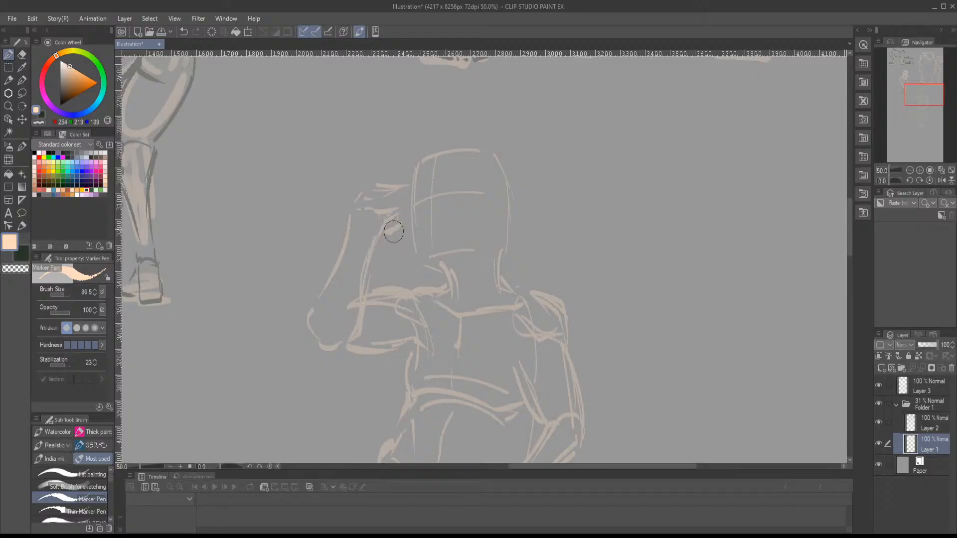
pyautogui.moveTo(419, 187)
pyautogui.mouseDown()
pyautogui.moveTo(436, 198)
pyautogui.moveTo(459, 179)
pyautogui.mouseUp()
# - Outline the head, jaw and back of the neck in the dark green colour on Layer 2
pyautogui.scroll(-5, 438, 224)
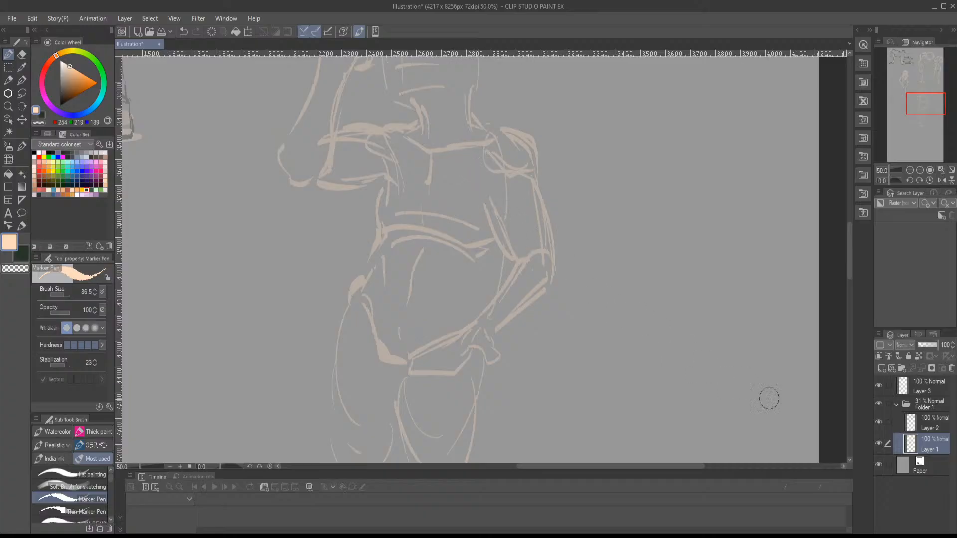
pyautogui.click(918, 428)
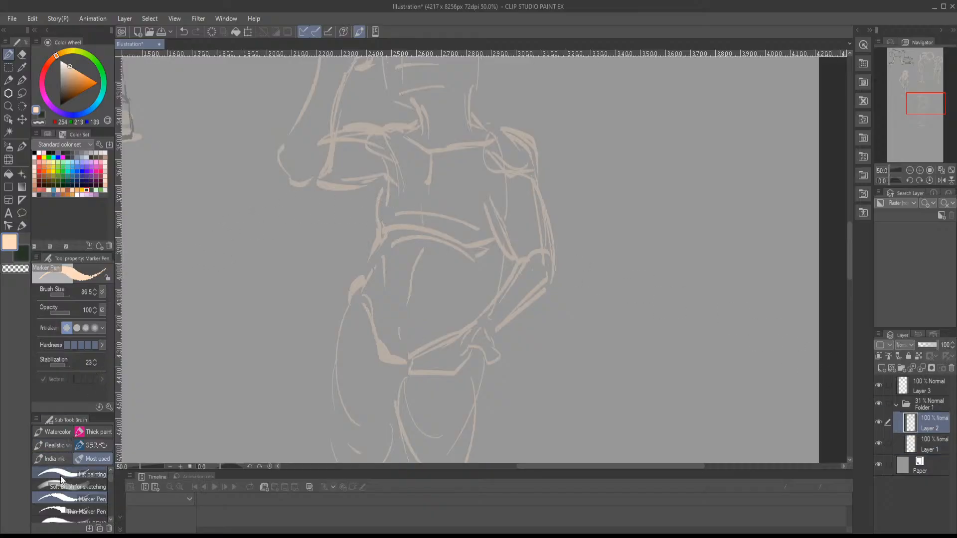
pyautogui.click(43, 116)
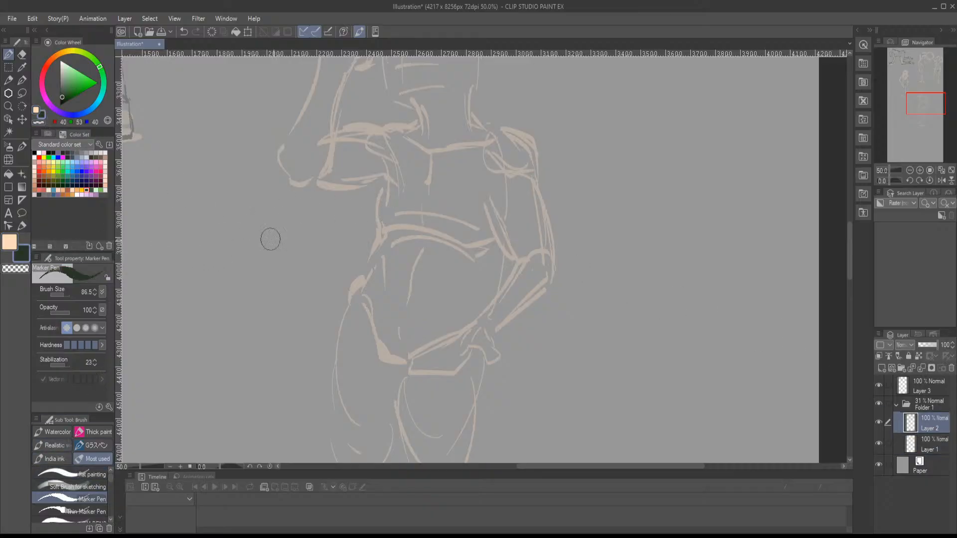
pyautogui.scroll(5, 363, 389)
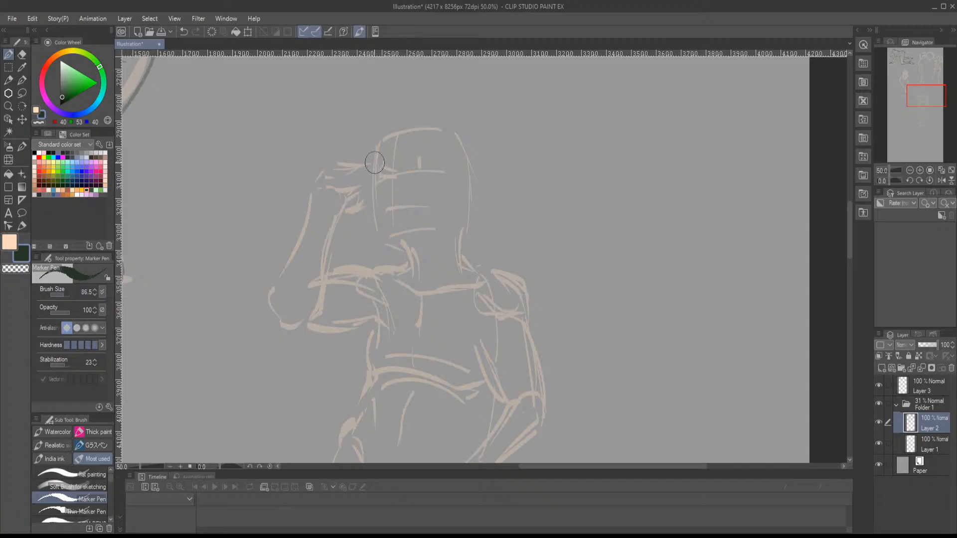
pyautogui.moveTo(374, 149)
pyautogui.mouseDown()
pyautogui.moveTo(383, 245)
pyautogui.moveTo(397, 233)
pyautogui.moveTo(446, 231)
pyautogui.mouseUp()
pyautogui.click(390, 250)
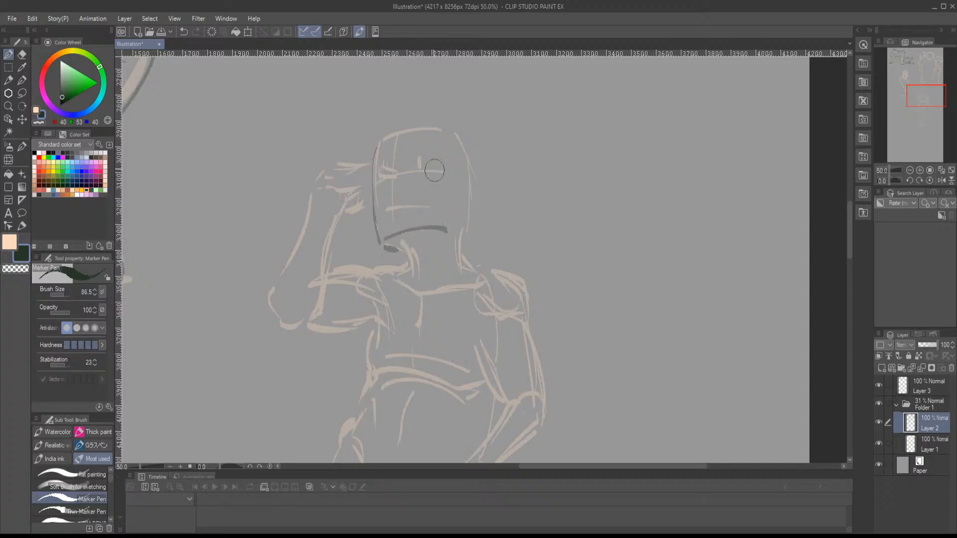
pyautogui.moveTo(380, 142)
pyautogui.mouseDown()
pyautogui.moveTo(447, 133)
pyautogui.moveTo(471, 169)
pyautogui.moveTo(465, 267)
pyautogui.mouseUp()
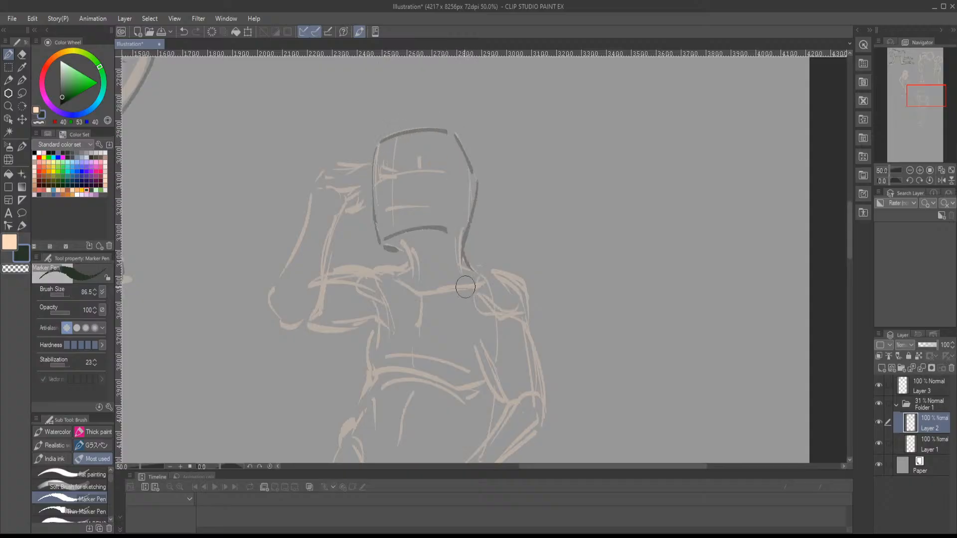
# - Outline the front of the neck, the shoulders, collarbones, breastbone and ribcage in dark lines
pyautogui.moveTo(399, 248)
pyautogui.mouseDown()
pyautogui.moveTo(401, 273)
pyautogui.moveTo(386, 261)
pyautogui.moveTo(353, 265)
pyautogui.mouseUp()
pyautogui.moveTo(355, 267); pyautogui.dragTo(370, 277)
pyautogui.moveTo(384, 288)
pyautogui.mouseDown()
pyautogui.moveTo(408, 283)
pyautogui.moveTo(389, 238)
pyautogui.moveTo(401, 251)
pyautogui.moveTo(400, 292)
pyautogui.mouseUp()
pyautogui.moveTo(404, 246)
pyautogui.mouseDown()
pyautogui.moveTo(455, 238)
pyautogui.moveTo(463, 219)
pyautogui.moveTo(457, 238)
pyautogui.moveTo(466, 253)
pyautogui.mouseUp()
pyautogui.moveTo(471, 219)
pyautogui.mouseDown()
pyautogui.moveTo(503, 233)
pyautogui.moveTo(509, 247)
pyautogui.moveTo(496, 268)
pyautogui.moveTo(508, 277)
pyautogui.mouseUp()
pyautogui.moveTo(441, 258); pyautogui.dragTo(458, 195)
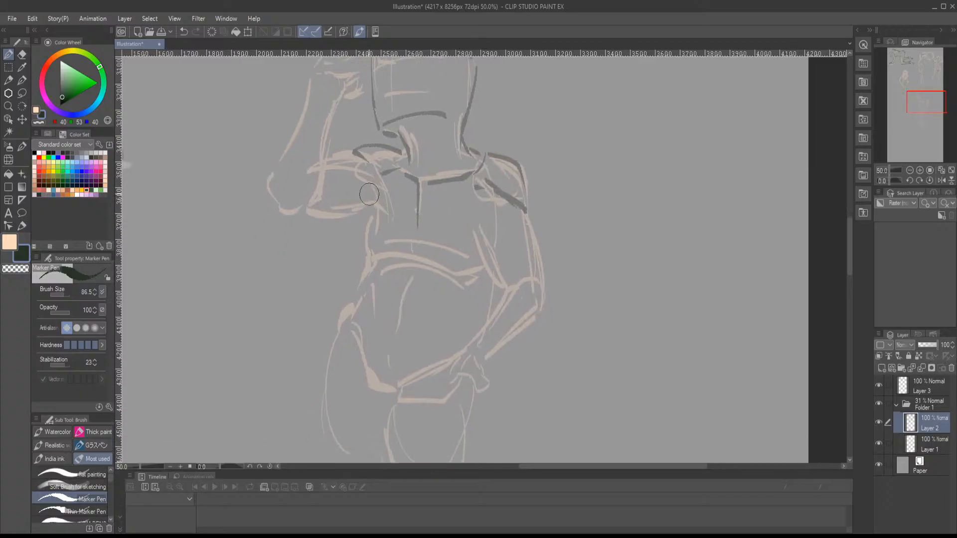
pyautogui.moveTo(369, 194); pyautogui.dragTo(361, 263)
pyautogui.moveTo(373, 214)
pyautogui.mouseDown()
pyautogui.moveTo(372, 265)
pyautogui.moveTo(418, 243)
pyautogui.moveTo(417, 262)
pyautogui.moveTo(470, 279)
pyautogui.moveTo(502, 245)
pyautogui.moveTo(488, 259)
pyautogui.moveTo(502, 289)
pyautogui.mouseUp()
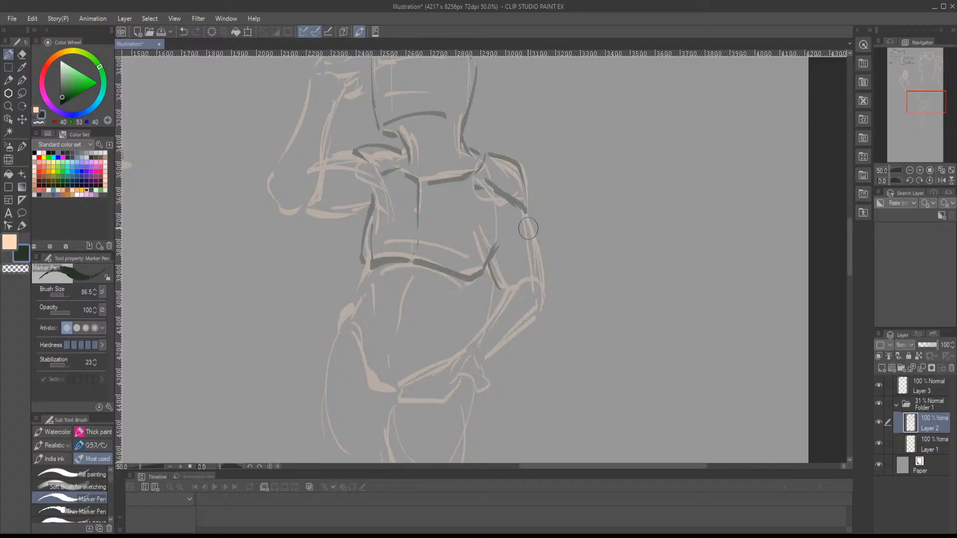
# - Outline the lowered arm in dark lines, from the upper arm and elbow through the forearm to the hand
pyautogui.moveTo(528, 216); pyautogui.dragTo(543, 279)
pyautogui.moveTo(535, 294)
pyautogui.mouseDown()
pyautogui.moveTo(534, 242)
pyautogui.moveTo(542, 266)
pyautogui.mouseUp()
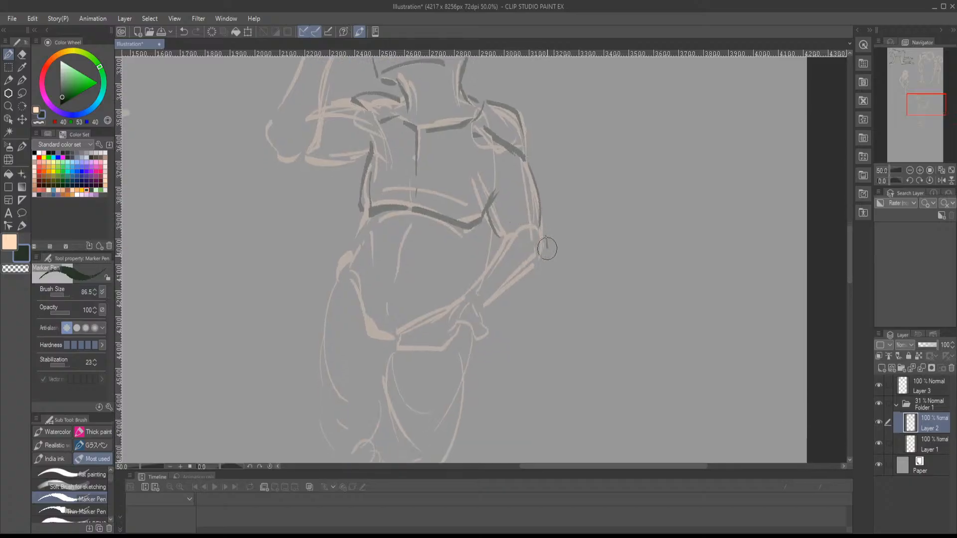
pyautogui.moveTo(533, 231)
pyautogui.mouseDown()
pyautogui.moveTo(468, 297)
pyautogui.moveTo(487, 306)
pyautogui.moveTo(537, 267)
pyautogui.mouseUp()
pyautogui.moveTo(517, 284); pyautogui.dragTo(533, 260)
pyautogui.moveTo(474, 285)
pyautogui.mouseDown()
pyautogui.moveTo(489, 317)
pyautogui.moveTo(503, 306)
pyautogui.moveTo(470, 283)
pyautogui.moveTo(453, 291)
pyautogui.moveTo(461, 285)
pyautogui.moveTo(422, 313)
pyautogui.moveTo(415, 330)
pyautogui.moveTo(460, 330)
pyautogui.moveTo(518, 269)
pyautogui.moveTo(475, 270)
pyautogui.moveTo(535, 314)
pyautogui.mouseUp()
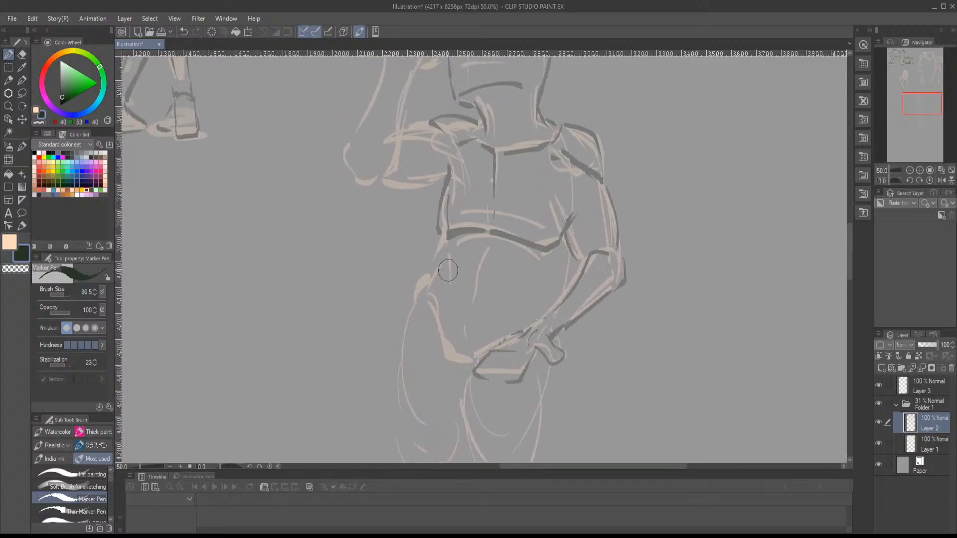
# - Outline the waist, hips and lower pelvis, and draw the abdomen's centre line in dark
pyautogui.moveTo(449, 240)
pyautogui.mouseDown()
pyautogui.moveTo(419, 292)
pyautogui.moveTo(432, 276)
pyautogui.moveTo(429, 295)
pyautogui.moveTo(456, 354)
pyautogui.moveTo(477, 361)
pyautogui.mouseUp()
pyautogui.moveTo(571, 263)
pyautogui.mouseDown()
pyautogui.moveTo(551, 310)
pyautogui.moveTo(550, 262)
pyautogui.mouseUp()
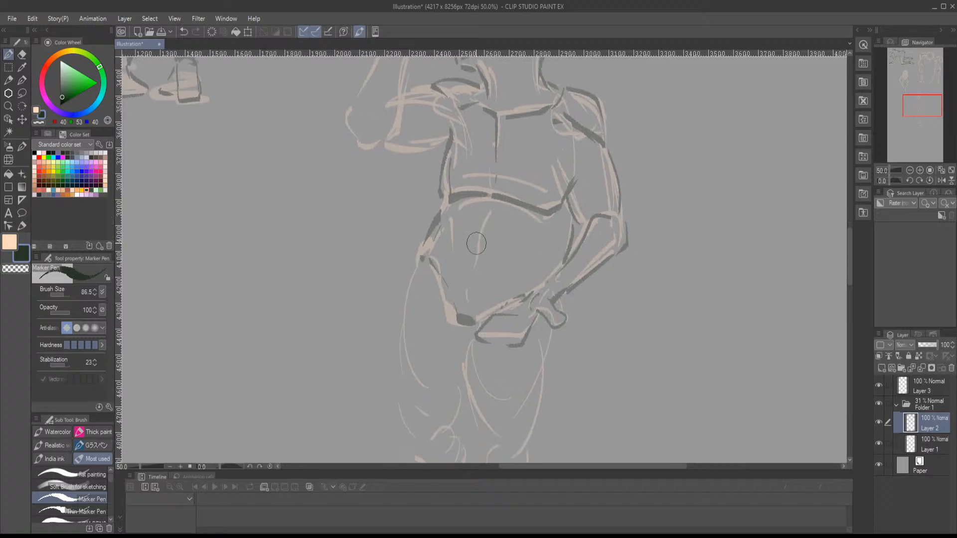
pyautogui.moveTo(481, 207)
pyautogui.mouseDown()
pyautogui.moveTo(468, 297)
pyautogui.moveTo(526, 445)
pyautogui.mouseUp()
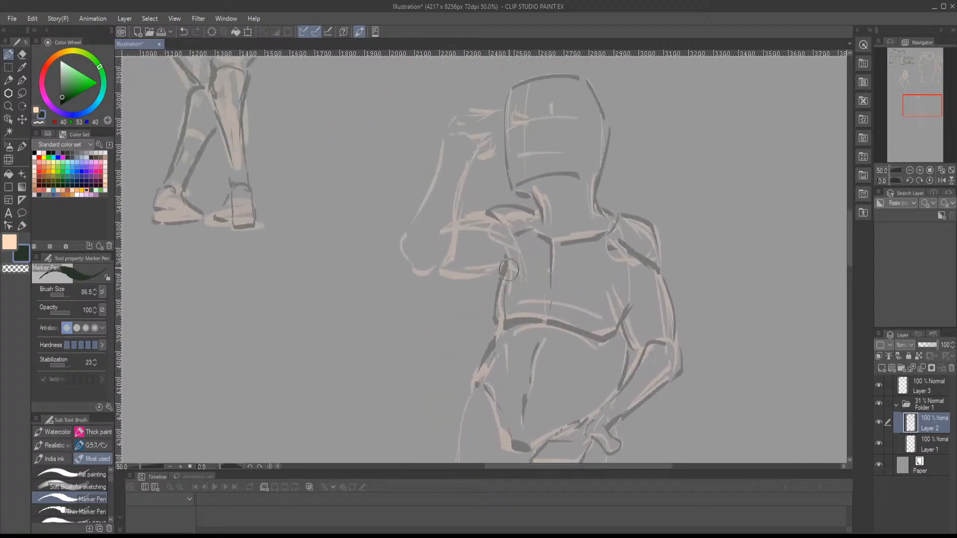
# - Outline the raised arm in dark lines, from the upper arm and elbow up the forearm to the hand at the head
pyautogui.moveTo(440, 276)
pyautogui.mouseDown()
pyautogui.moveTo(501, 276)
pyautogui.moveTo(446, 260)
pyautogui.moveTo(456, 253)
pyautogui.moveTo(467, 157)
pyautogui.moveTo(444, 136)
pyautogui.moveTo(408, 243)
pyautogui.moveTo(410, 262)
pyautogui.moveTo(435, 266)
pyautogui.moveTo(428, 319)
pyautogui.mouseUp()
pyautogui.moveTo(444, 223)
pyautogui.mouseDown()
pyautogui.moveTo(472, 207)
pyautogui.moveTo(424, 198)
pyautogui.moveTo(475, 190)
pyautogui.mouseUp()
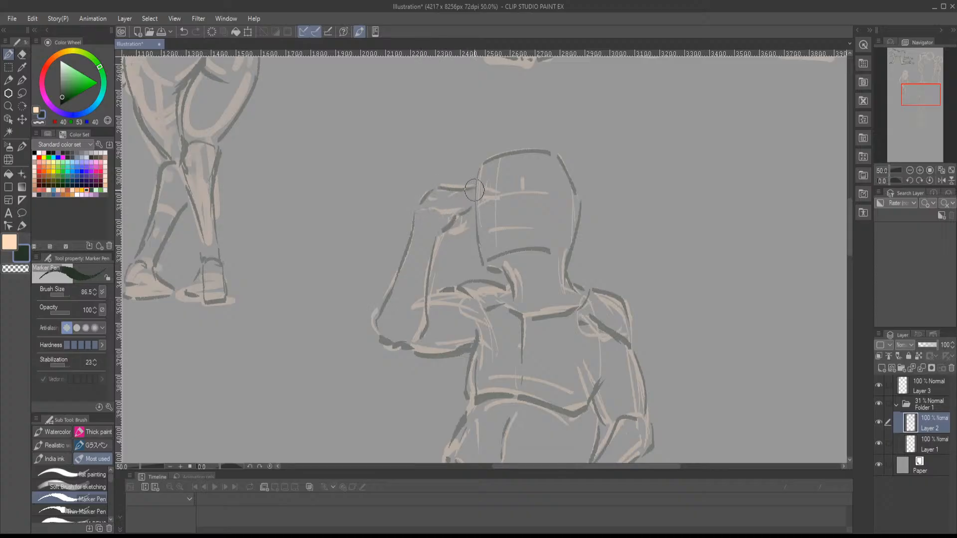
pyautogui.moveTo(448, 232)
pyautogui.mouseDown()
pyautogui.moveTo(465, 220)
pyautogui.moveTo(450, 179)
pyautogui.mouseUp()
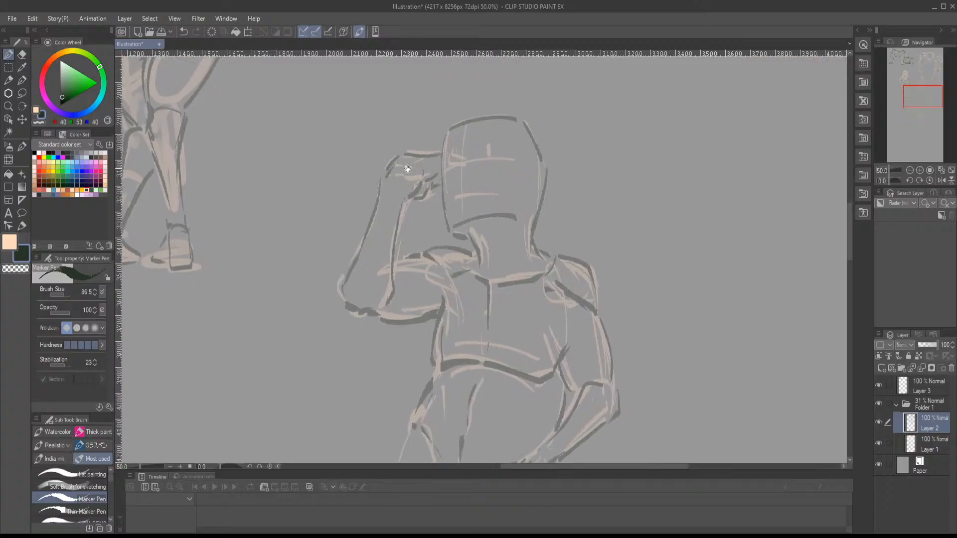
# - Outline the leg below the lowered hand in dark lines, covering the thigh, kneecap, shin, calf, ankle and foot
pyautogui.scroll(-10, 438, 210)
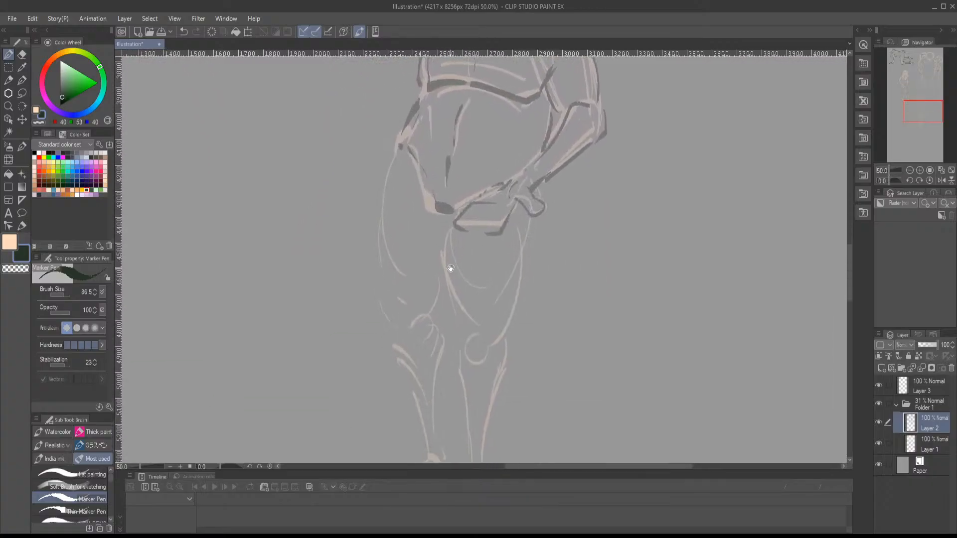
pyautogui.moveTo(439, 160)
pyautogui.mouseDown()
pyautogui.moveTo(458, 252)
pyautogui.moveTo(471, 252)
pyautogui.moveTo(494, 270)
pyautogui.mouseUp()
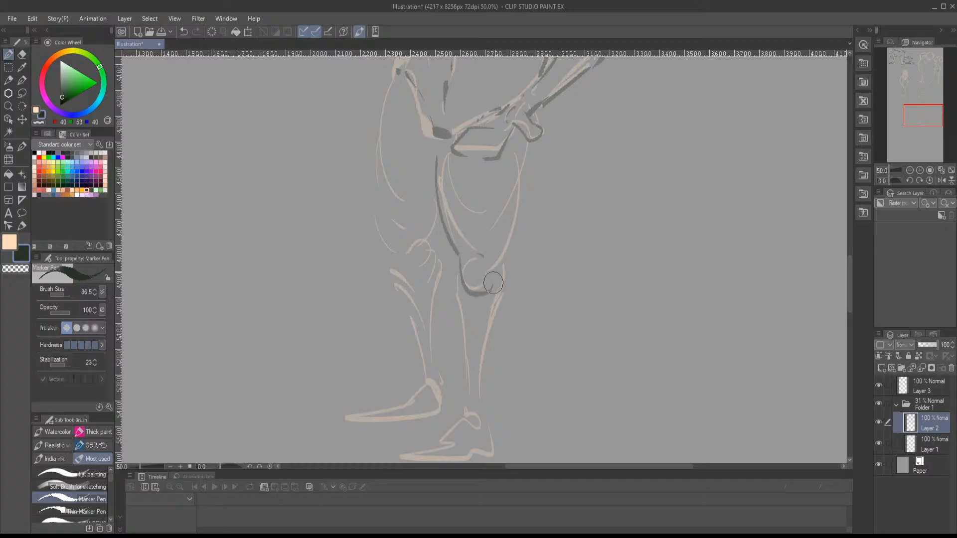
pyautogui.moveTo(524, 149)
pyautogui.mouseDown()
pyautogui.moveTo(508, 261)
pyautogui.moveTo(506, 227)
pyautogui.moveTo(486, 283)
pyautogui.mouseUp()
pyautogui.moveTo(453, 242); pyautogui.dragTo(460, 299)
pyautogui.moveTo(494, 266); pyautogui.dragTo(481, 341)
pyautogui.moveTo(454, 280)
pyautogui.mouseDown()
pyautogui.moveTo(458, 410)
pyautogui.moveTo(491, 391)
pyautogui.moveTo(480, 357)
pyautogui.mouseUp()
pyautogui.moveTo(476, 302)
pyautogui.mouseDown()
pyautogui.moveTo(489, 316)
pyautogui.moveTo(502, 401)
pyautogui.mouseUp()
# - Outline the standing figure's other leg in dark lines, from the outer thigh and knee down the calf to the foot
pyautogui.moveTo(416, 134)
pyautogui.mouseDown()
pyautogui.moveTo(406, 266)
pyautogui.moveTo(416, 292)
pyautogui.mouseUp()
pyautogui.moveTo(408, 286)
pyautogui.mouseDown()
pyautogui.moveTo(419, 235)
pyautogui.moveTo(431, 268)
pyautogui.mouseUp()
pyautogui.moveTo(433, 236); pyautogui.dragTo(438, 267)
pyautogui.moveTo(465, 215); pyautogui.dragTo(458, 245)
pyautogui.moveTo(458, 245)
pyautogui.mouseDown()
pyautogui.moveTo(458, 208)
pyautogui.moveTo(469, 225)
pyautogui.moveTo(451, 278)
pyautogui.mouseUp()
pyautogui.moveTo(468, 213); pyautogui.dragTo(462, 319)
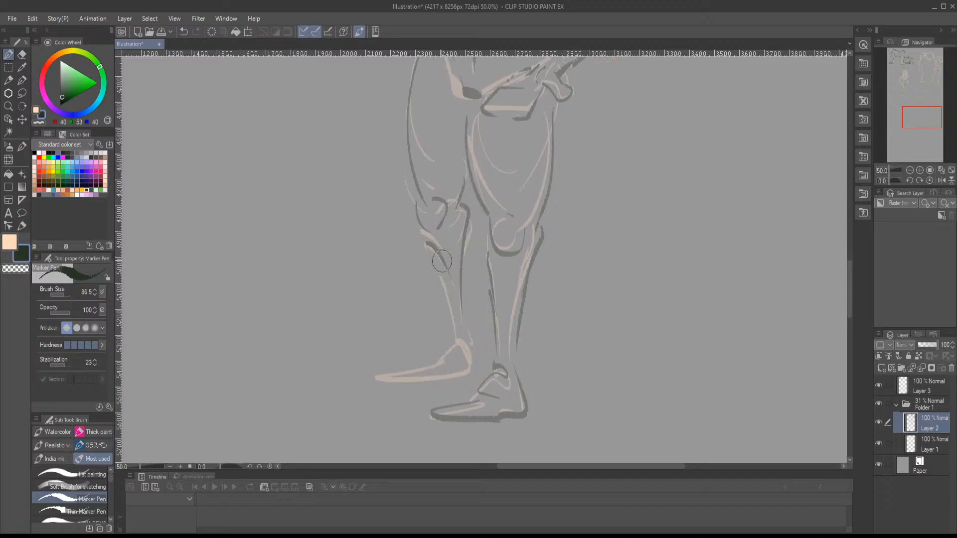
pyautogui.moveTo(440, 257); pyautogui.dragTo(452, 313)
pyautogui.moveTo(451, 330)
pyautogui.mouseDown()
pyautogui.moveTo(461, 326)
pyautogui.moveTo(433, 359)
pyautogui.moveTo(376, 375)
pyautogui.moveTo(462, 381)
pyautogui.mouseUp()
# - Lasso the standing figure across Folder 1, rotate it to -3.8°, and move it up beside the long-haired figure at the canvas edge
pyautogui.scroll(10, 464, 324)
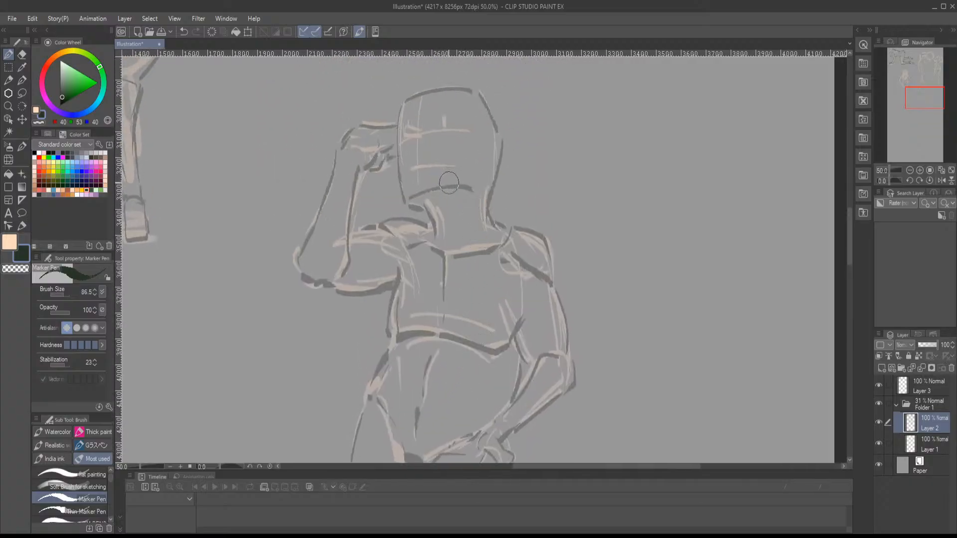
pyautogui.scroll(-3, 454, 191)
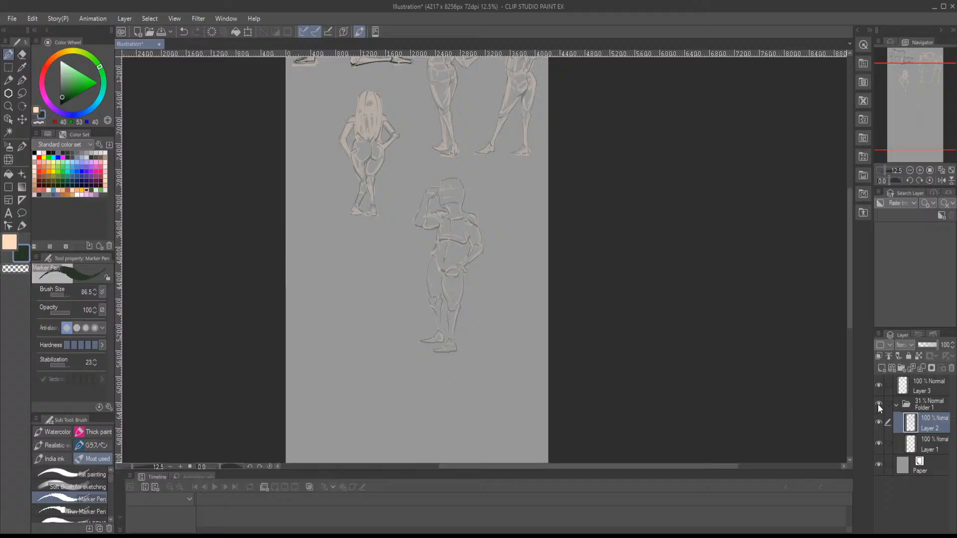
pyautogui.click(919, 406)
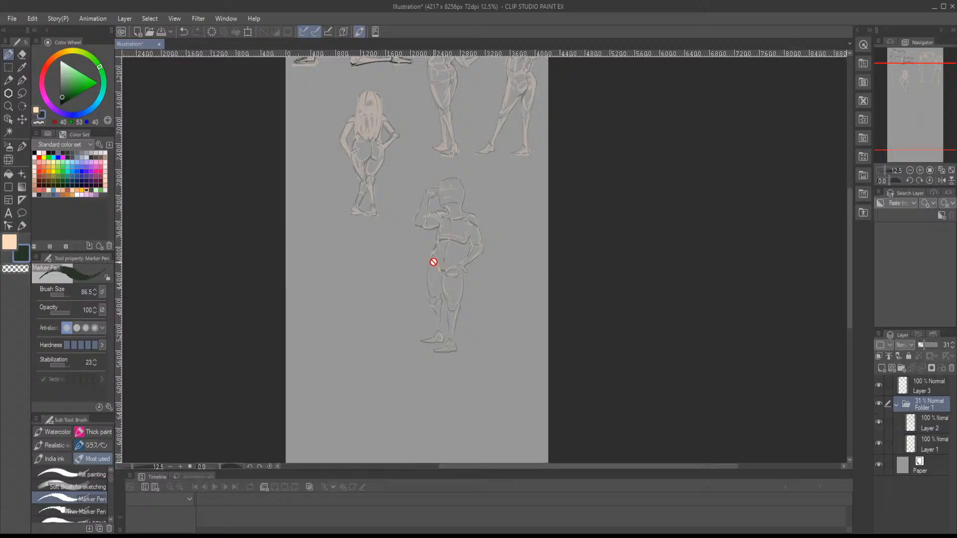
pyautogui.press('m')
pyautogui.moveTo(445, 169)
pyautogui.mouseDown()
pyautogui.moveTo(431, 410)
pyautogui.moveTo(384, 289)
pyautogui.moveTo(418, 175)
pyautogui.mouseUp()
pyautogui.hotkey('ctrl', 't')
pyautogui.moveTo(344, 224); pyautogui.dragTo(342, 226)
pyautogui.press('h')
pyautogui.press('h')
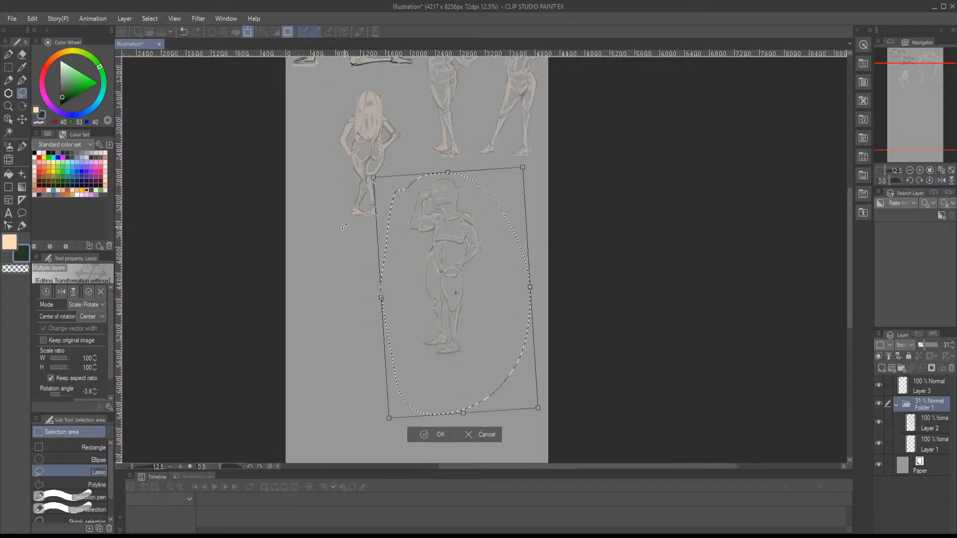
pyautogui.moveTo(418, 268); pyautogui.dragTo(330, 168)
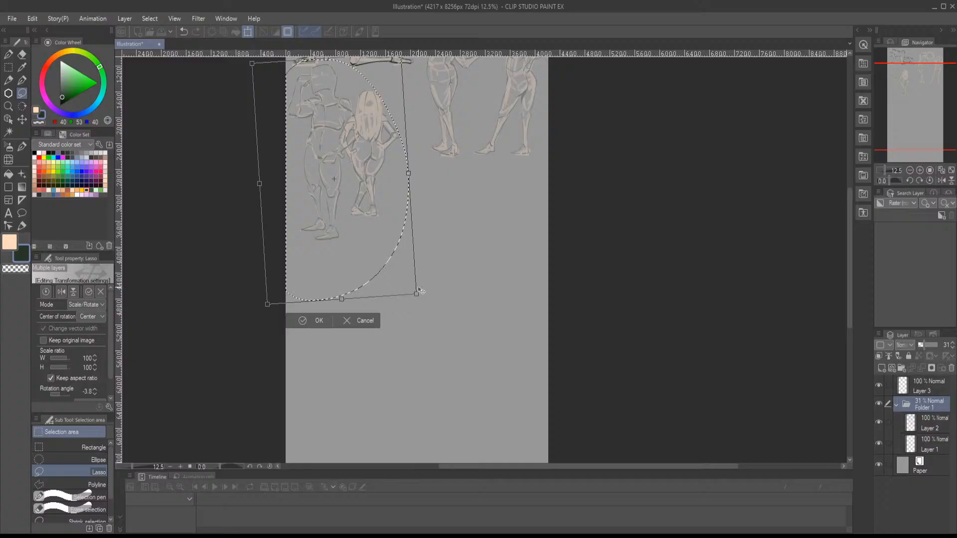
# - Scale the standing figure to 78%, rotate it to -7.2°, fit it beside the long-haired figure, apply the transformation and deselect
pyautogui.press('h')
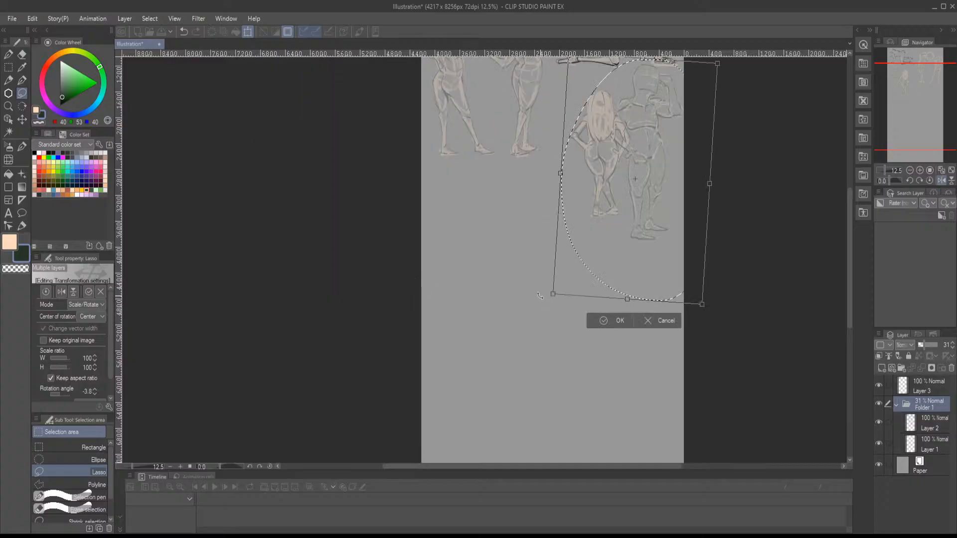
pyautogui.moveTo(552, 295); pyautogui.dragTo(580, 260)
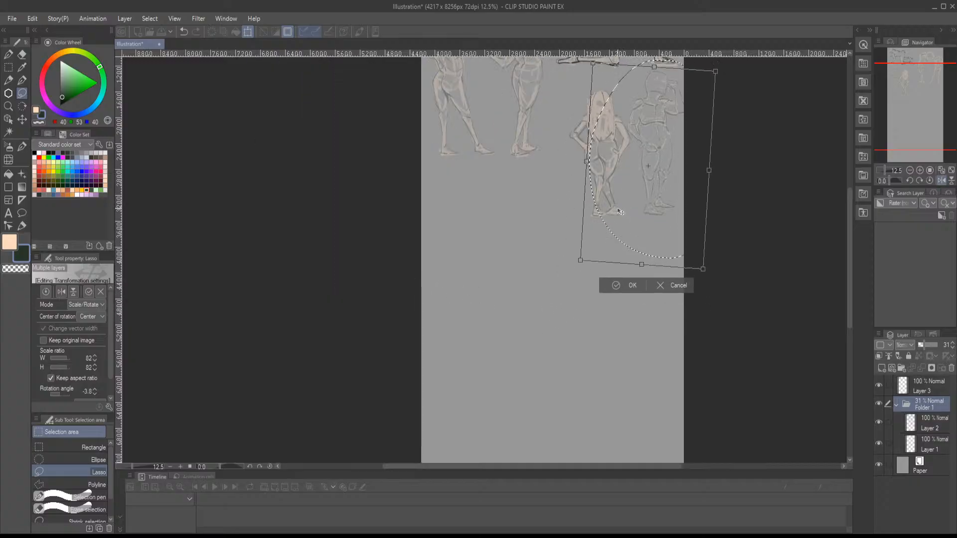
pyautogui.moveTo(541, 203); pyautogui.dragTo(547, 199)
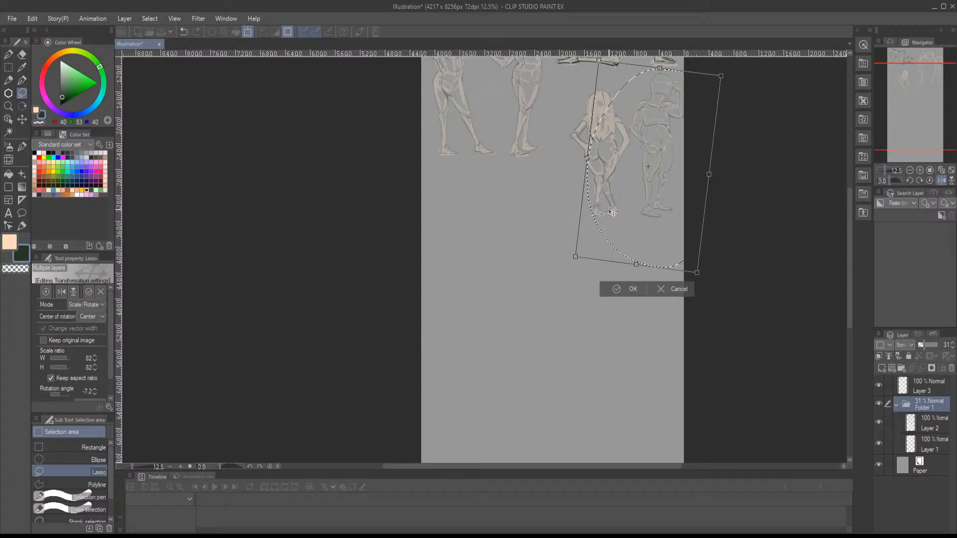
pyautogui.moveTo(577, 258); pyautogui.dragTo(574, 246)
pyautogui.moveTo(624, 201); pyautogui.dragTo(622, 195)
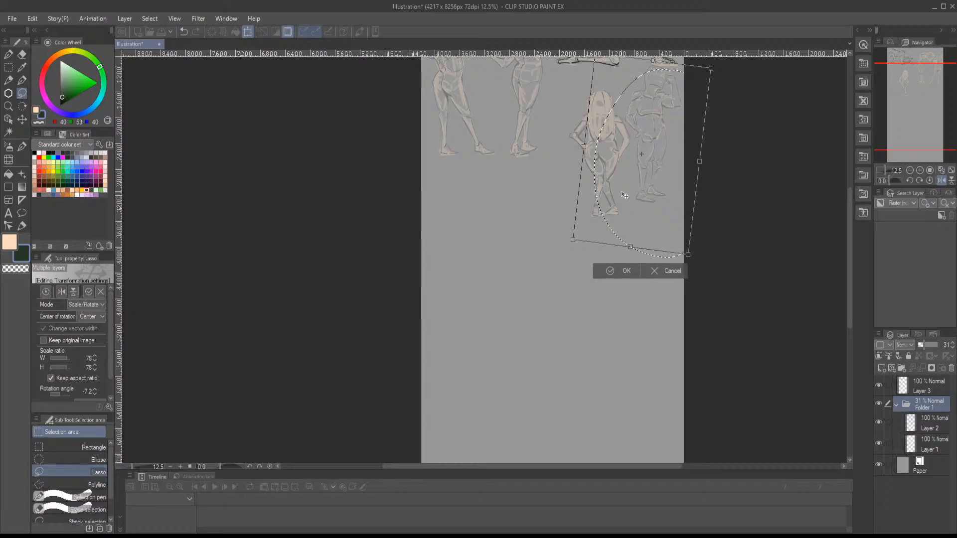
pyautogui.press('h')
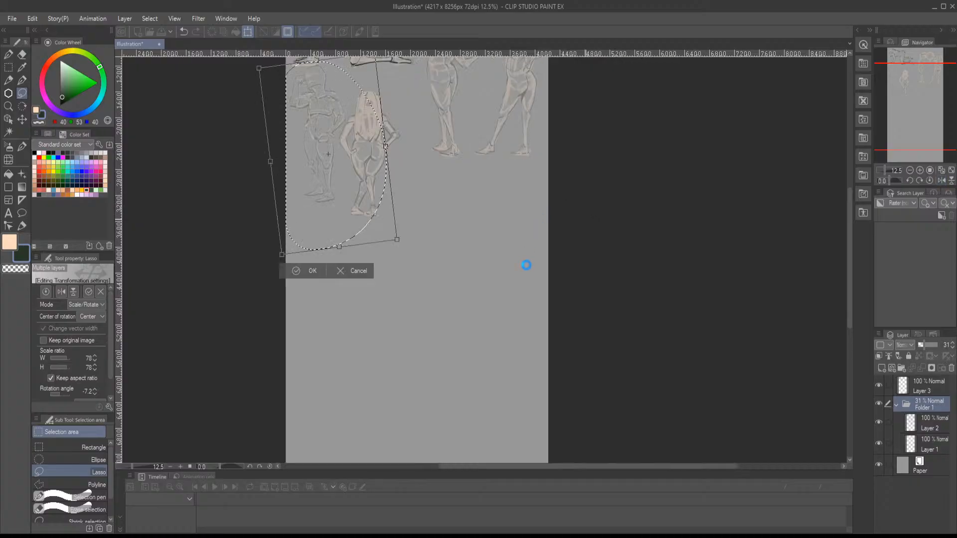
pyautogui.press('Return')
pyautogui.hotkey('ctrl', 'd')
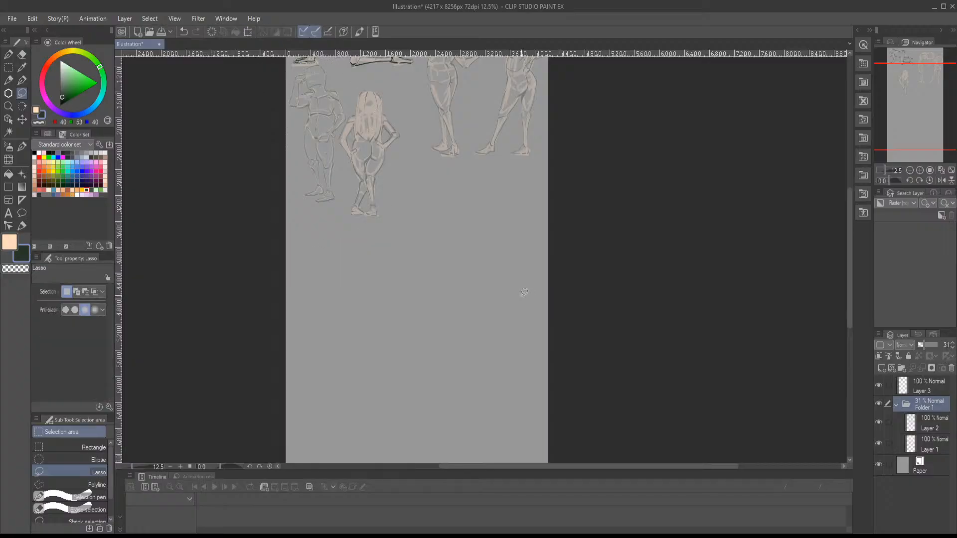
# - Sketch the back, chest and belly lines of a seated figure on Layer 1 with the flat painting brush in peach
pyautogui.scroll(4, 519, 282)
pyautogui.moveTo(462, 228)
pyautogui.mouseDown()
pyautogui.moveTo(495, 297)
pyautogui.moveTo(499, 397)
pyautogui.moveTo(482, 373)
pyautogui.mouseUp()
pyautogui.press('b')
pyautogui.click(922, 444)
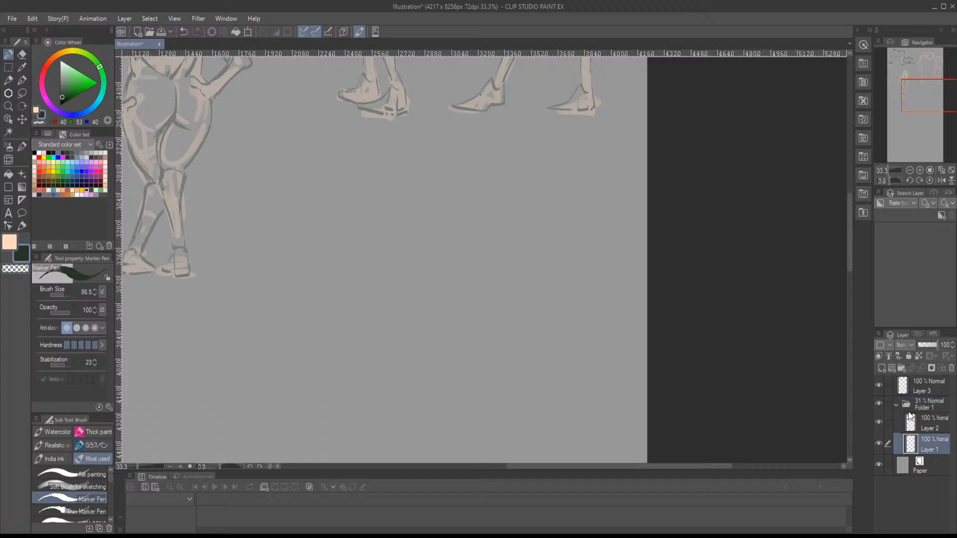
pyautogui.click(36, 110)
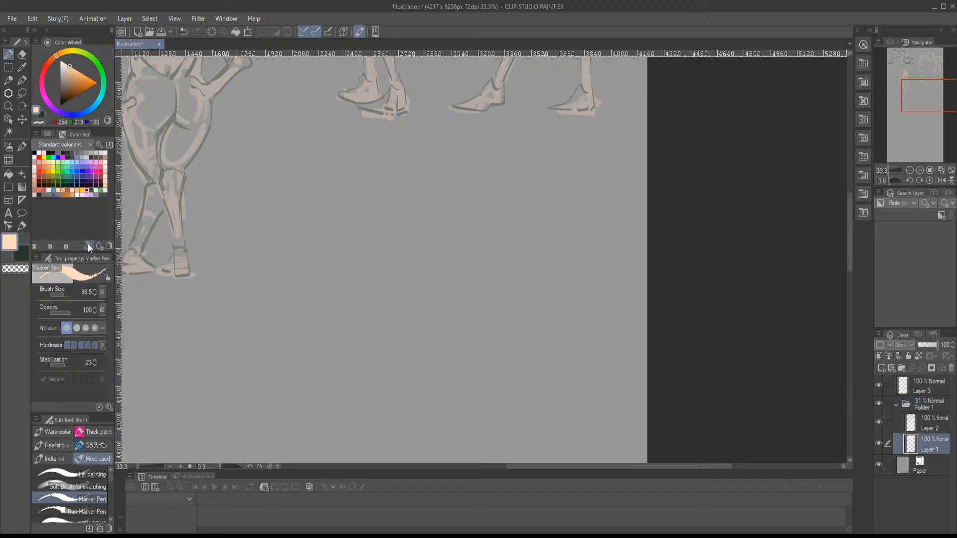
pyautogui.click(88, 472)
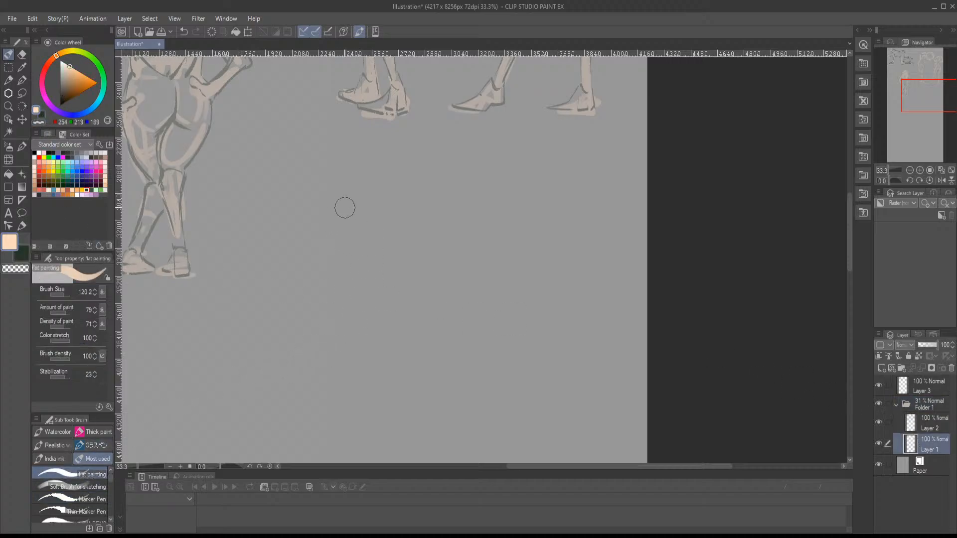
pyautogui.moveTo(349, 185)
pyautogui.mouseDown()
pyautogui.moveTo(382, 244)
pyautogui.moveTo(320, 188)
pyautogui.moveTo(304, 274)
pyautogui.moveTo(383, 355)
pyautogui.mouseUp()
pyautogui.moveTo(382, 257)
pyautogui.mouseDown()
pyautogui.moveTo(355, 270)
pyautogui.moveTo(435, 303)
pyautogui.moveTo(434, 353)
pyautogui.mouseUp()
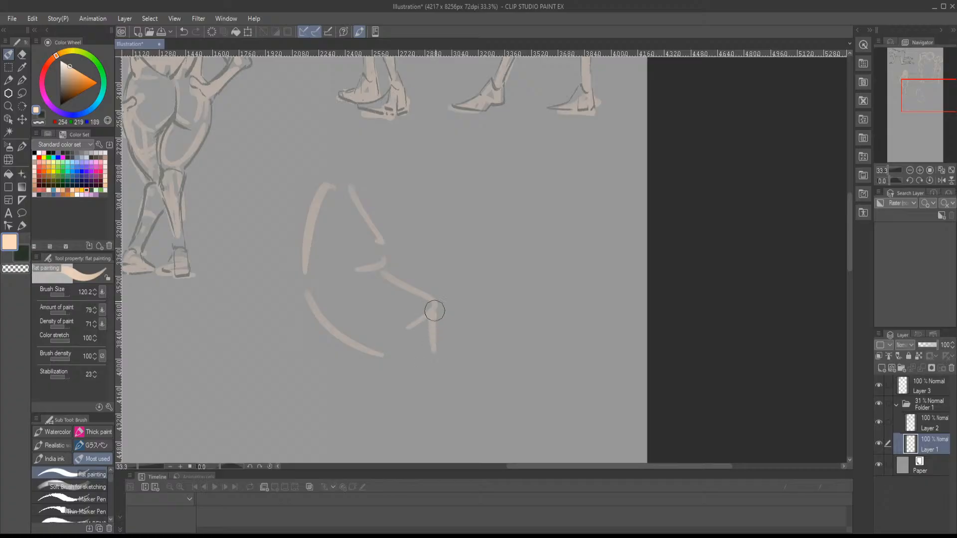
# - Sketch the seated figure's bent thigh and knee in peach, including the curve under the thigh
pyautogui.moveTo(438, 296); pyautogui.dragTo(451, 261)
pyautogui.moveTo(484, 227)
pyautogui.mouseDown()
pyautogui.moveTo(492, 248)
pyautogui.moveTo(412, 368)
pyautogui.moveTo(488, 265)
pyautogui.moveTo(489, 228)
pyautogui.mouseUp()
pyautogui.moveTo(438, 295); pyautogui.dragTo(456, 235)
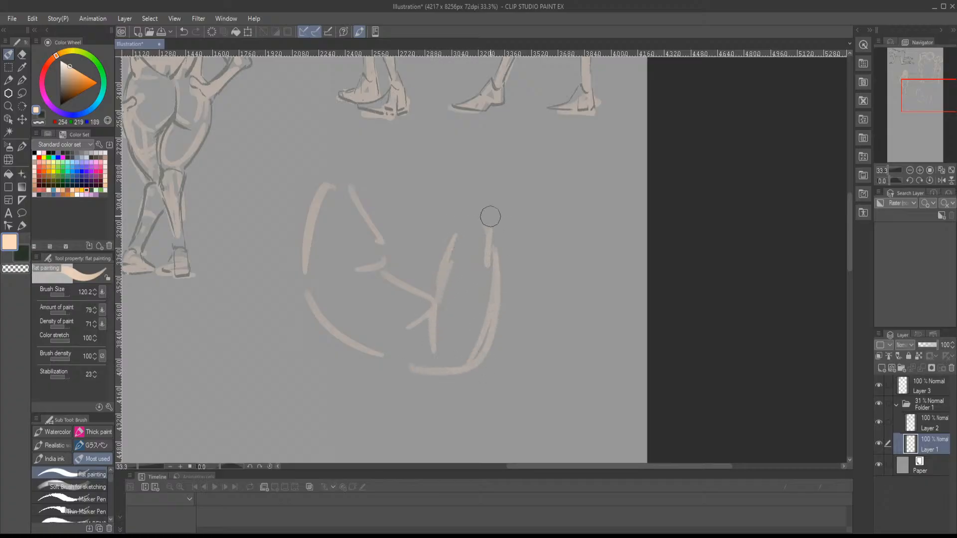
pyautogui.moveTo(498, 267); pyautogui.dragTo(512, 275)
pyautogui.moveTo(501, 273); pyautogui.dragTo(516, 288)
pyautogui.moveTo(487, 189); pyautogui.dragTo(473, 197)
pyautogui.moveTo(458, 228)
pyautogui.mouseDown()
pyautogui.moveTo(474, 204)
pyautogui.moveTo(507, 206)
pyautogui.mouseUp()
pyautogui.moveTo(467, 227); pyautogui.dragTo(511, 243)
pyautogui.moveTo(491, 250); pyautogui.dragTo(495, 263)
# - Sketch the bent leg's shin, calf, ankle and planted foot in peach
pyautogui.moveTo(509, 195); pyautogui.dragTo(545, 299)
pyautogui.moveTo(493, 257); pyautogui.dragTo(541, 317)
pyautogui.moveTo(498, 209)
pyautogui.mouseDown()
pyautogui.moveTo(549, 304)
pyautogui.moveTo(545, 331)
pyautogui.moveTo(549, 306)
pyautogui.moveTo(567, 342)
pyautogui.moveTo(620, 377)
pyautogui.mouseUp()
pyautogui.moveTo(618, 381)
pyautogui.mouseDown()
pyautogui.moveTo(557, 368)
pyautogui.moveTo(615, 373)
pyautogui.mouseUp()
pyautogui.moveTo(571, 337); pyautogui.dragTo(602, 363)
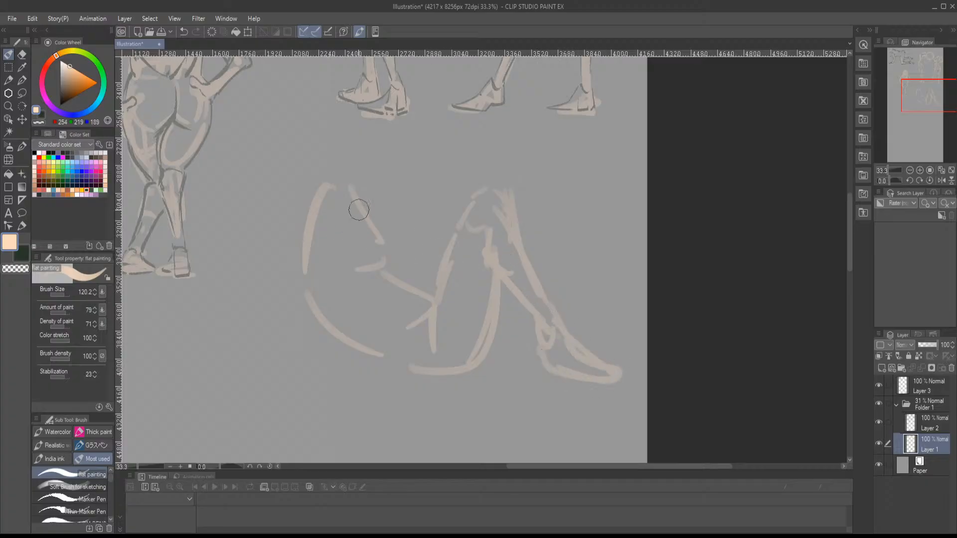
# - Sketch the supporting arm with its hand on the ground, then add the neck and the head with its ear
pyautogui.moveTo(317, 199)
pyautogui.mouseDown()
pyautogui.moveTo(329, 186)
pyautogui.moveTo(344, 198)
pyautogui.moveTo(333, 195)
pyautogui.moveTo(297, 309)
pyautogui.moveTo(324, 369)
pyautogui.moveTo(342, 376)
pyautogui.moveTo(331, 391)
pyautogui.moveTo(354, 382)
pyautogui.mouseUp()
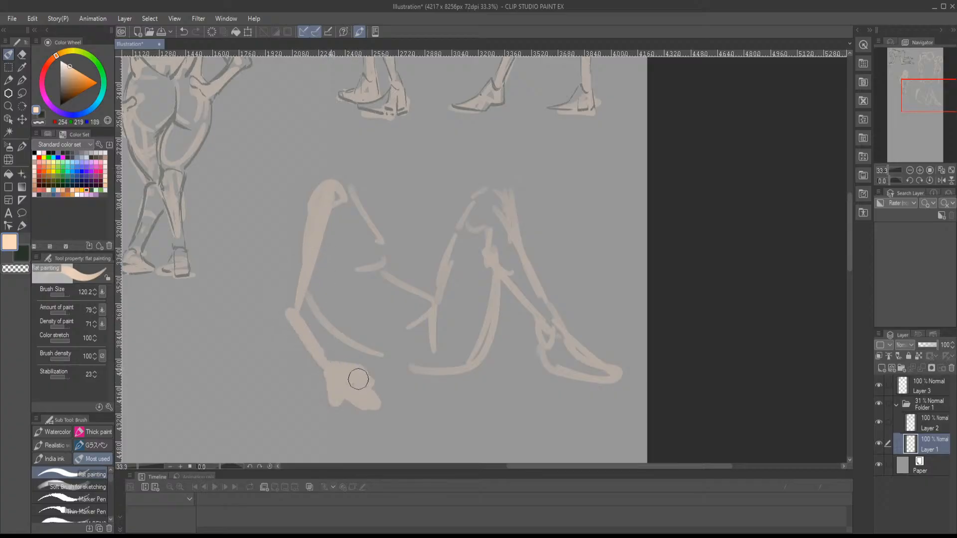
pyautogui.moveTo(359, 203)
pyautogui.mouseDown()
pyautogui.moveTo(361, 181)
pyautogui.moveTo(328, 182)
pyautogui.mouseUp()
pyautogui.moveTo(373, 140); pyautogui.dragTo(390, 168)
pyautogui.click(375, 180)
pyautogui.click(373, 208)
pyautogui.moveTo(374, 208)
pyautogui.mouseDown()
pyautogui.moveTo(383, 111)
pyautogui.moveTo(331, 160)
pyautogui.moveTo(399, 197)
pyautogui.moveTo(390, 110)
pyautogui.moveTo(395, 167)
pyautogui.mouseUp()
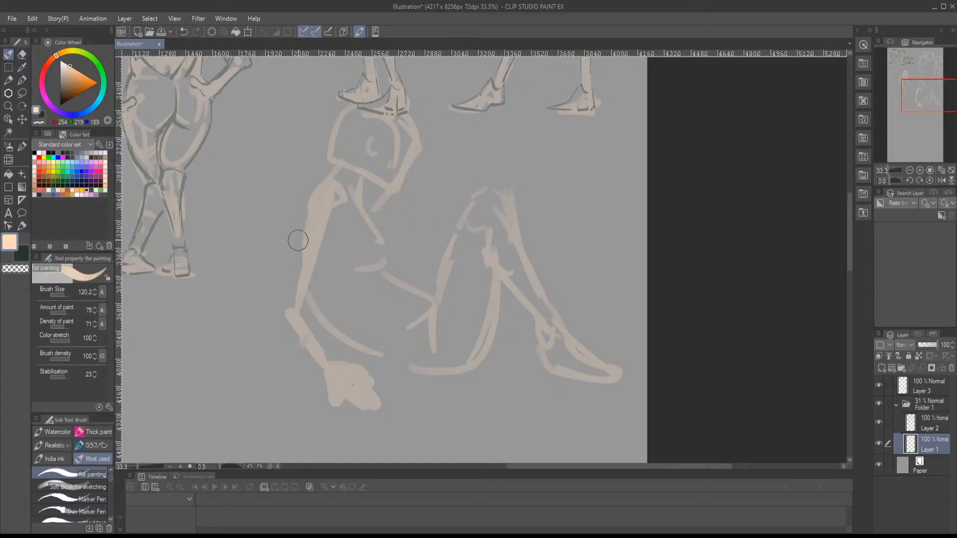
# - Lasso the seated figure, scale it to 87%, reposition it below the upper figures, apply the transformation and deselect
pyautogui.press('m')
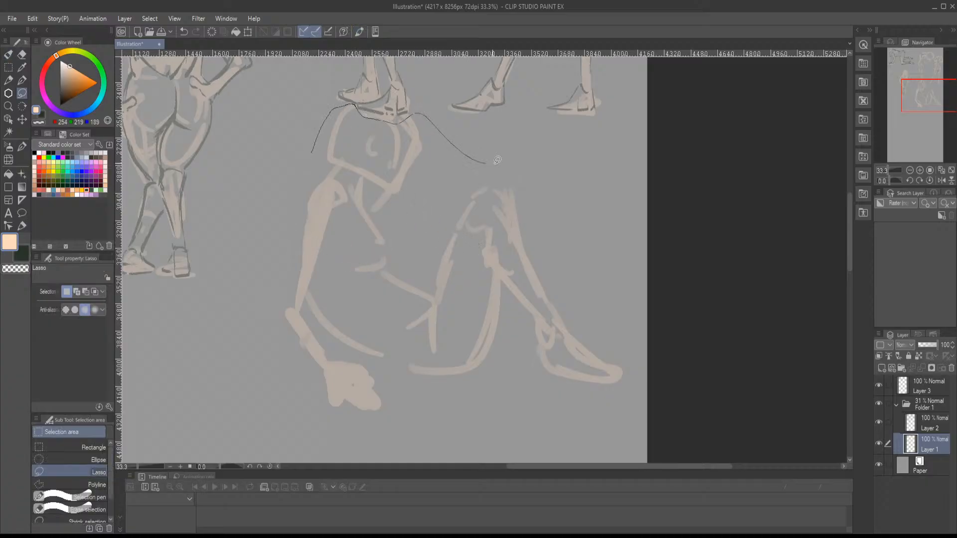
pyautogui.moveTo(497, 160)
pyautogui.mouseDown()
pyautogui.moveTo(617, 395)
pyautogui.moveTo(277, 307)
pyautogui.mouseUp()
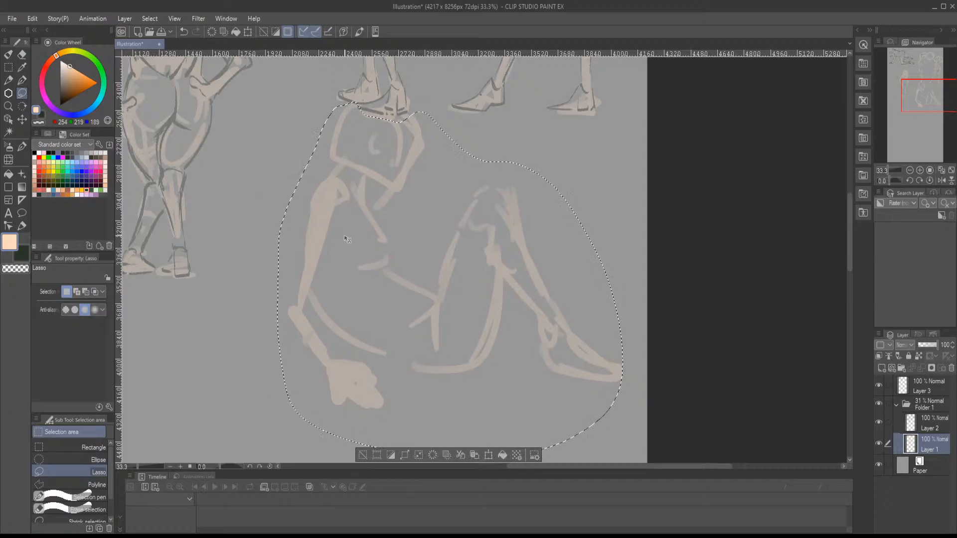
pyautogui.hotkey('ctrl', 't')
pyautogui.moveTo(278, 102); pyautogui.dragTo(323, 148)
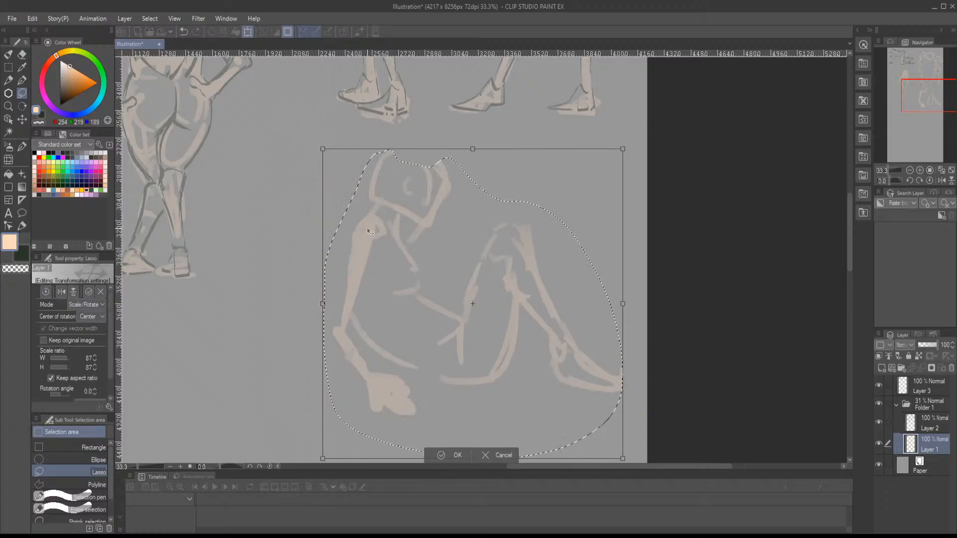
pyautogui.moveTo(369, 229); pyautogui.dragTo(305, 252)
pyautogui.moveTo(357, 281); pyautogui.dragTo(361, 225)
pyautogui.moveTo(362, 218); pyautogui.dragTo(357, 239)
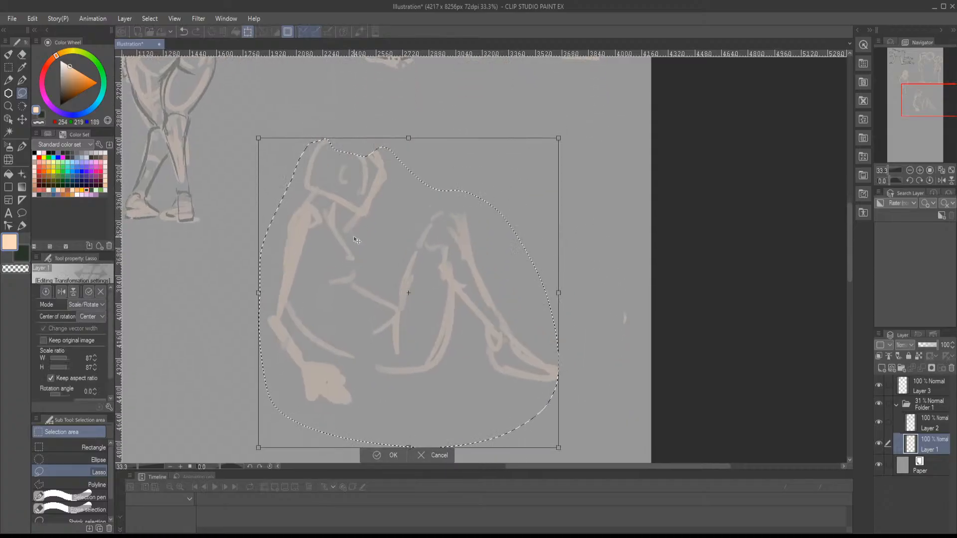
pyautogui.press('Return')
pyautogui.hotkey('ctrl', 'd')
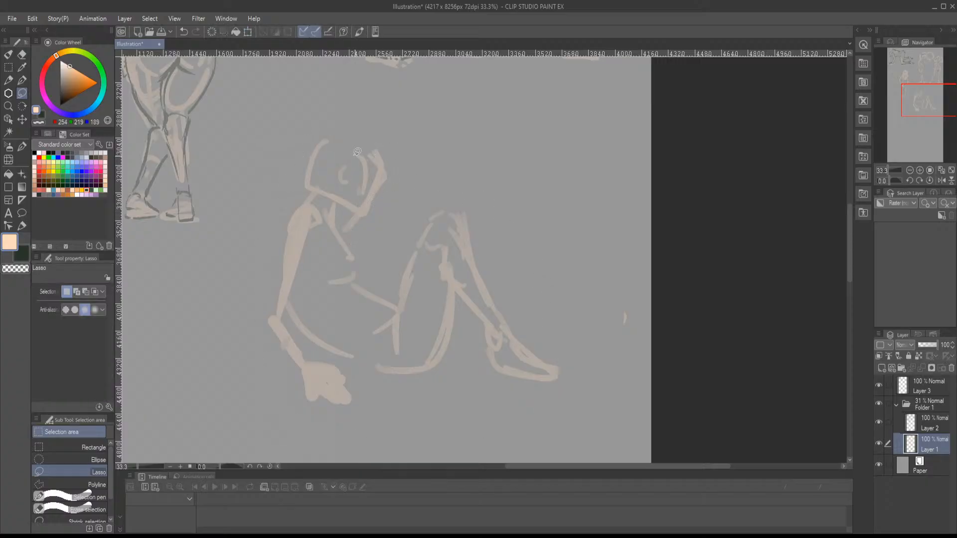
# - Complete the head's crown and face lines, and sketch a second lower leg and foot raised from the knee in peach
pyautogui.press('b')
pyautogui.moveTo(339, 129)
pyautogui.mouseDown()
pyautogui.moveTo(315, 185)
pyautogui.moveTo(357, 170)
pyautogui.moveTo(342, 200)
pyautogui.moveTo(366, 211)
pyautogui.moveTo(390, 163)
pyautogui.moveTo(377, 145)
pyautogui.mouseUp()
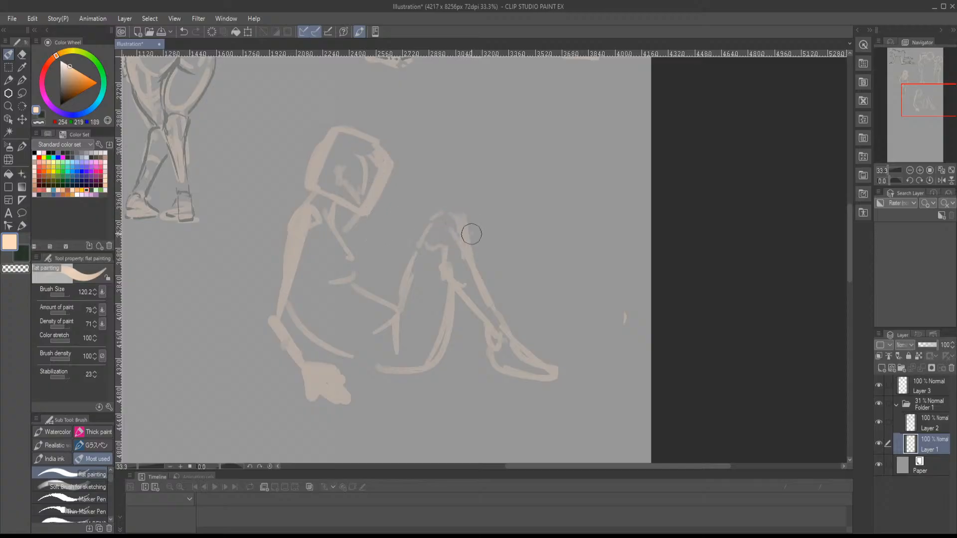
pyautogui.moveTo(469, 226); pyautogui.dragTo(503, 157)
pyautogui.moveTo(475, 202)
pyautogui.mouseDown()
pyautogui.moveTo(507, 193)
pyautogui.moveTo(480, 193)
pyautogui.moveTo(470, 211)
pyautogui.moveTo(507, 160)
pyautogui.moveTo(463, 210)
pyautogui.moveTo(506, 145)
pyautogui.mouseUp()
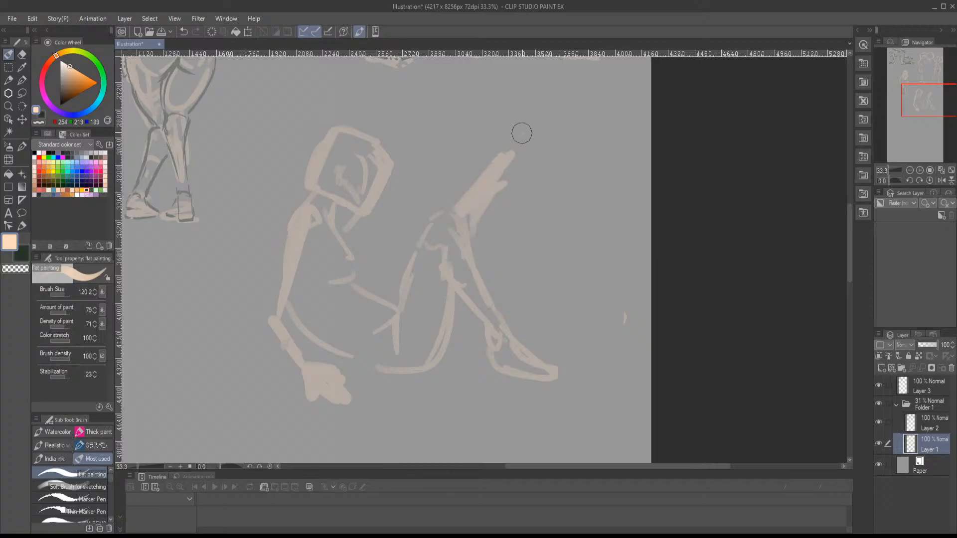
pyautogui.moveTo(469, 205)
pyautogui.mouseDown()
pyautogui.moveTo(515, 151)
pyautogui.moveTo(533, 77)
pyautogui.moveTo(540, 113)
pyautogui.moveTo(525, 136)
pyautogui.moveTo(549, 106)
pyautogui.moveTo(525, 71)
pyautogui.mouseUp()
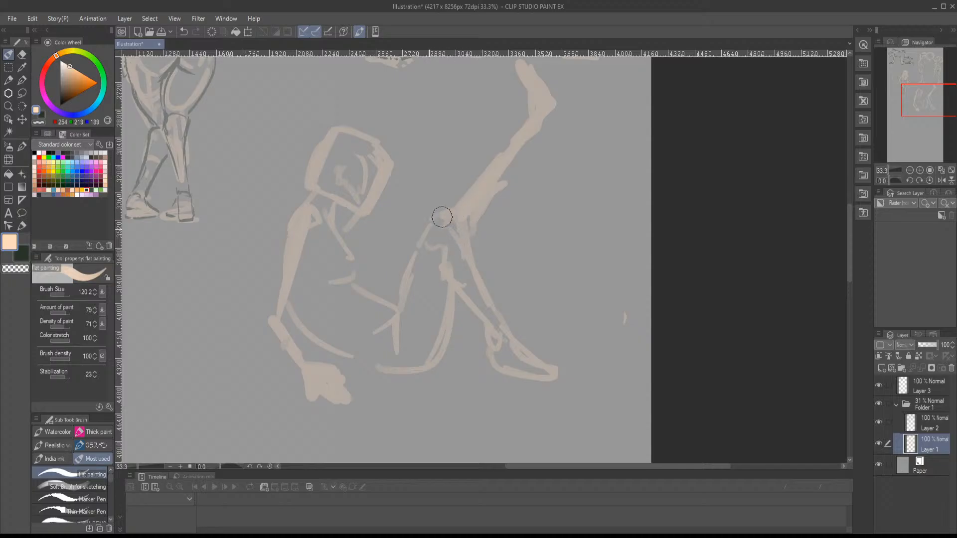
# - Thicken the planted leg and reshape its foot, then strengthen the hip crease and the continuous line from lower back to thigh
pyautogui.moveTo(442, 218)
pyautogui.mouseDown()
pyautogui.moveTo(433, 246)
pyautogui.moveTo(442, 275)
pyautogui.moveTo(401, 290)
pyautogui.moveTo(453, 230)
pyautogui.moveTo(447, 254)
pyautogui.moveTo(492, 335)
pyautogui.moveTo(498, 328)
pyautogui.moveTo(540, 370)
pyautogui.moveTo(570, 375)
pyautogui.moveTo(511, 384)
pyautogui.mouseUp()
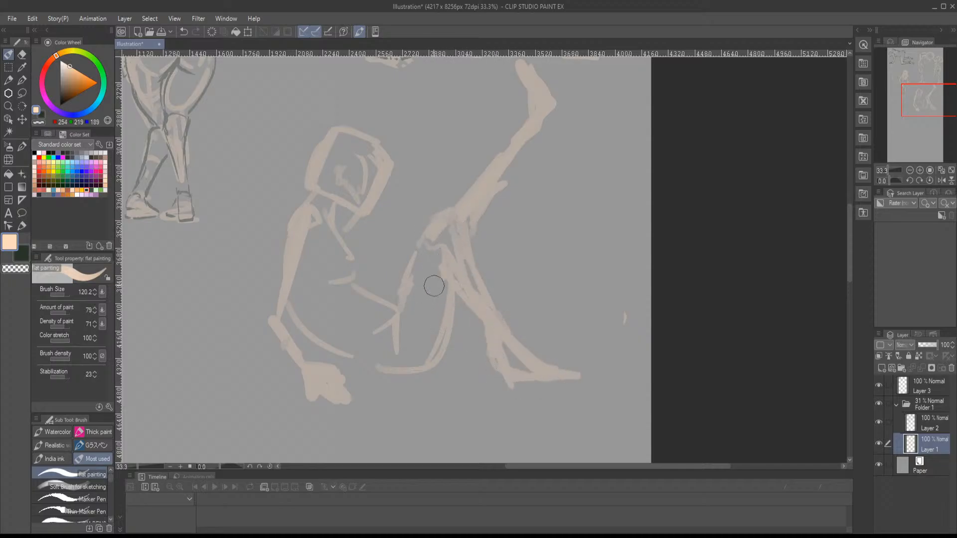
pyautogui.moveTo(415, 261)
pyautogui.mouseDown()
pyautogui.moveTo(400, 334)
pyautogui.moveTo(393, 306)
pyautogui.moveTo(350, 281)
pyautogui.moveTo(386, 295)
pyautogui.moveTo(381, 318)
pyautogui.mouseUp()
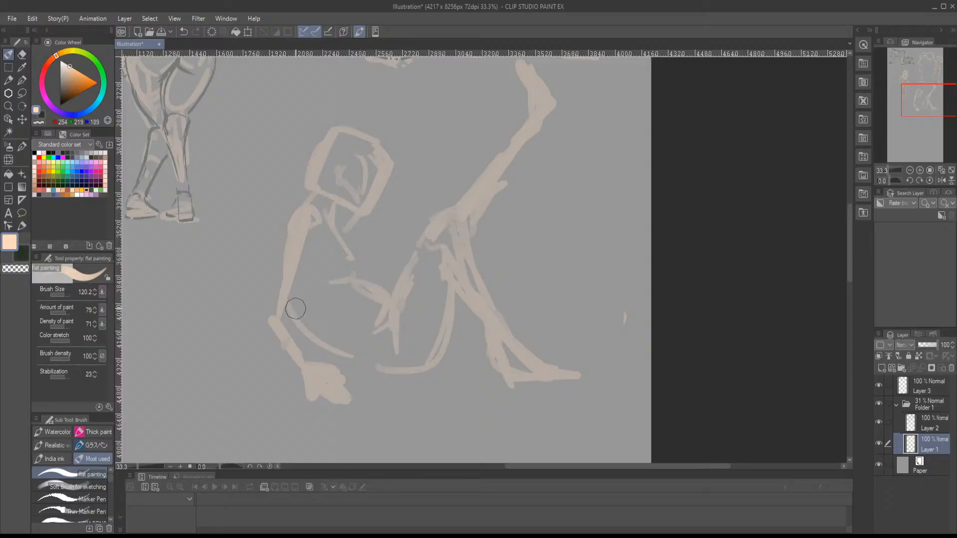
pyautogui.moveTo(294, 306)
pyautogui.mouseDown()
pyautogui.moveTo(308, 332)
pyautogui.moveTo(349, 360)
pyautogui.moveTo(406, 371)
pyautogui.moveTo(445, 338)
pyautogui.moveTo(456, 282)
pyautogui.mouseUp()
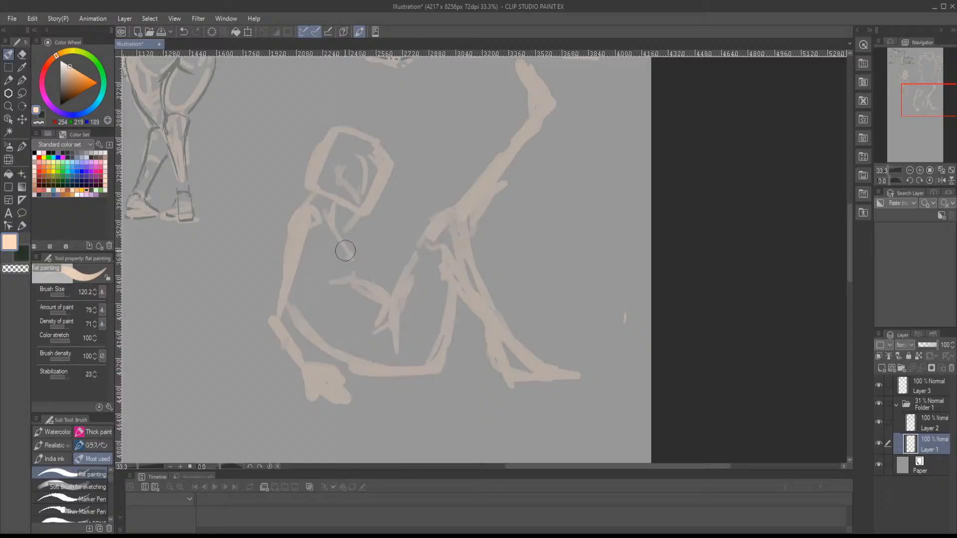
# - Sketch the seated figure's neck, chest and belly lines in peach, then thicken the supporting arm and its hand
pyautogui.moveTo(346, 251)
pyautogui.mouseDown()
pyautogui.moveTo(354, 278)
pyautogui.moveTo(314, 269)
pyautogui.mouseUp()
pyautogui.moveTo(339, 211)
pyautogui.mouseDown()
pyautogui.moveTo(358, 217)
pyautogui.moveTo(310, 199)
pyautogui.moveTo(295, 214)
pyautogui.moveTo(284, 285)
pyautogui.mouseUp()
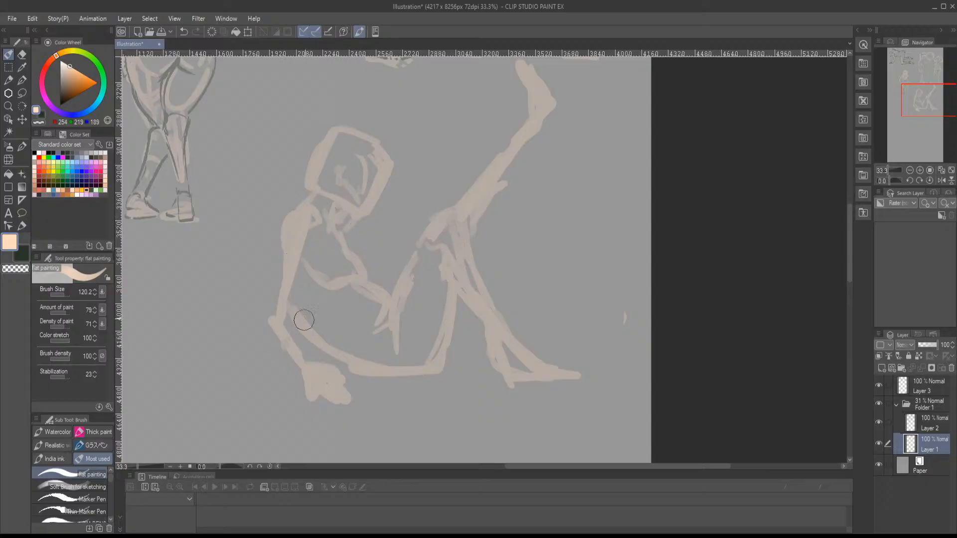
pyautogui.moveTo(298, 249)
pyautogui.mouseDown()
pyautogui.moveTo(273, 285)
pyautogui.moveTo(285, 260)
pyautogui.moveTo(272, 314)
pyautogui.moveTo(274, 305)
pyautogui.moveTo(330, 365)
pyautogui.moveTo(313, 387)
pyautogui.moveTo(347, 392)
pyautogui.moveTo(355, 374)
pyautogui.mouseUp()
pyautogui.press('h')
pyautogui.press('h')
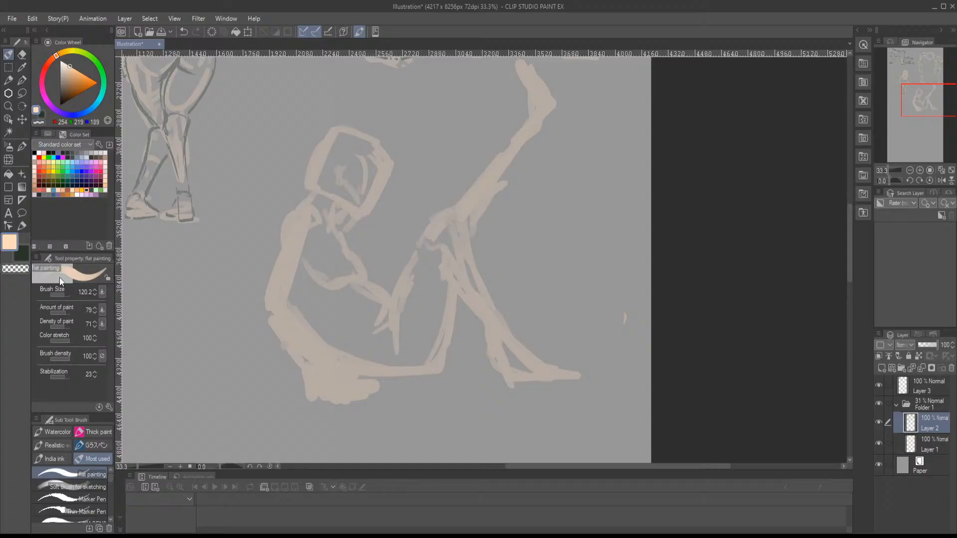
# - On Layer 2, use the Marker Pen in dark green to outline the seated figure's neck, chest and belly
pyautogui.click(43, 117)
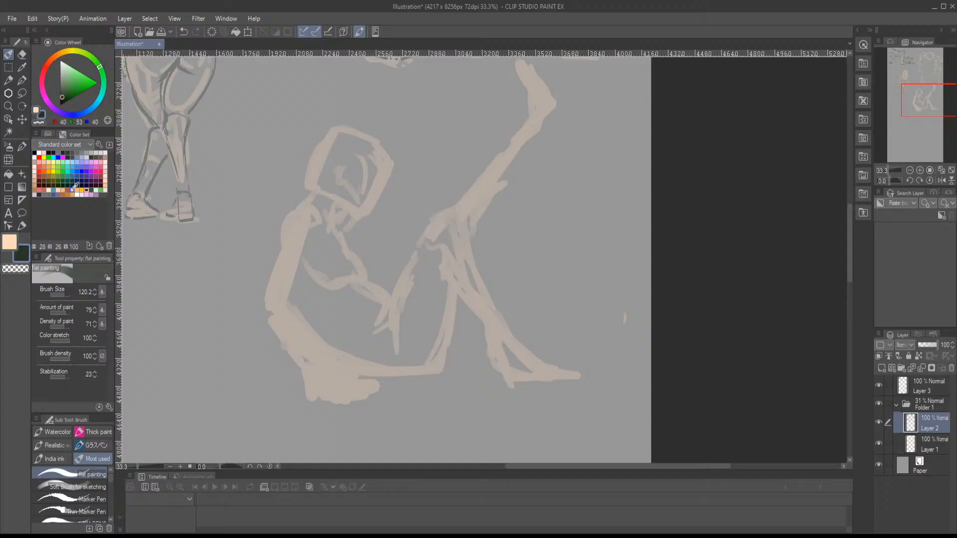
pyautogui.click(79, 498)
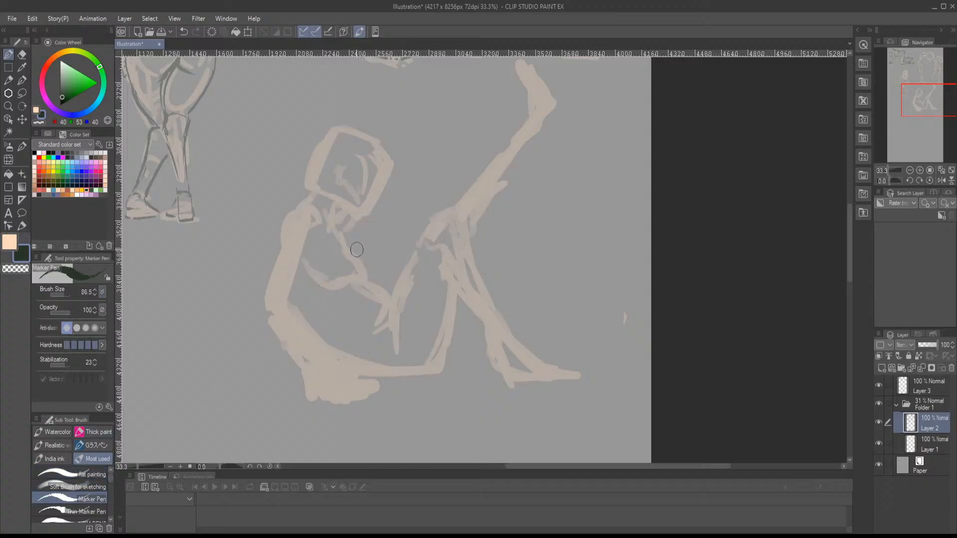
pyautogui.scroll(1, 357, 249)
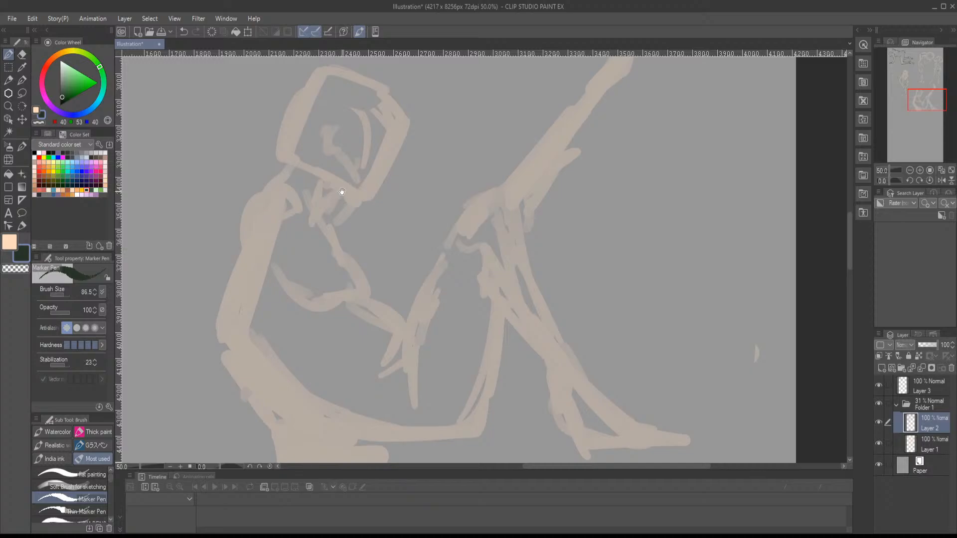
pyautogui.moveTo(342, 192); pyautogui.dragTo(358, 256)
pyautogui.moveTo(346, 197)
pyautogui.mouseDown()
pyautogui.moveTo(346, 173)
pyautogui.moveTo(329, 218)
pyautogui.moveTo(383, 266)
pyautogui.moveTo(345, 256)
pyautogui.moveTo(391, 266)
pyautogui.moveTo(419, 209)
pyautogui.moveTo(364, 139)
pyautogui.moveTo(316, 162)
pyautogui.moveTo(296, 190)
pyautogui.moveTo(305, 230)
pyautogui.mouseUp()
pyautogui.moveTo(358, 253)
pyautogui.mouseDown()
pyautogui.moveTo(381, 229)
pyautogui.moveTo(364, 244)
pyautogui.moveTo(385, 287)
pyautogui.mouseUp()
pyautogui.moveTo(377, 299)
pyautogui.mouseDown()
pyautogui.moveTo(369, 307)
pyautogui.moveTo(299, 279)
pyautogui.mouseUp()
pyautogui.moveTo(367, 295)
pyautogui.mouseDown()
pyautogui.moveTo(425, 335)
pyautogui.moveTo(447, 371)
pyautogui.moveTo(446, 353)
pyautogui.moveTo(490, 296)
pyautogui.moveTo(499, 348)
pyautogui.mouseUp()
# - Outline the seated figure's head and jaw, shoulder and upper arm with dark lines
pyautogui.moveTo(375, 183)
pyautogui.mouseDown()
pyautogui.moveTo(336, 227)
pyautogui.moveTo(356, 220)
pyautogui.mouseUp()
pyautogui.moveTo(367, 222)
pyautogui.mouseDown()
pyautogui.moveTo(381, 211)
pyautogui.moveTo(383, 223)
pyautogui.moveTo(395, 196)
pyautogui.moveTo(327, 246)
pyautogui.moveTo(323, 266)
pyautogui.mouseUp()
pyautogui.moveTo(391, 188)
pyautogui.mouseDown()
pyautogui.moveTo(363, 263)
pyautogui.moveTo(380, 228)
pyautogui.moveTo(363, 231)
pyautogui.mouseUp()
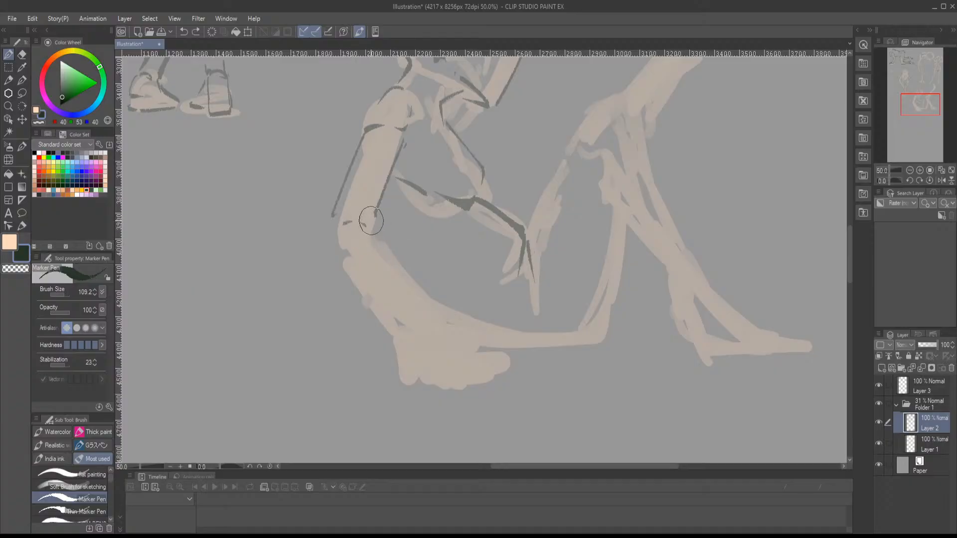
# - Outline the supporting arm's elbow and forearm, continuing into the wrist and first fingers of the hand
pyautogui.moveTo(370, 220); pyautogui.dragTo(378, 263)
pyautogui.moveTo(333, 239); pyautogui.dragTo(371, 298)
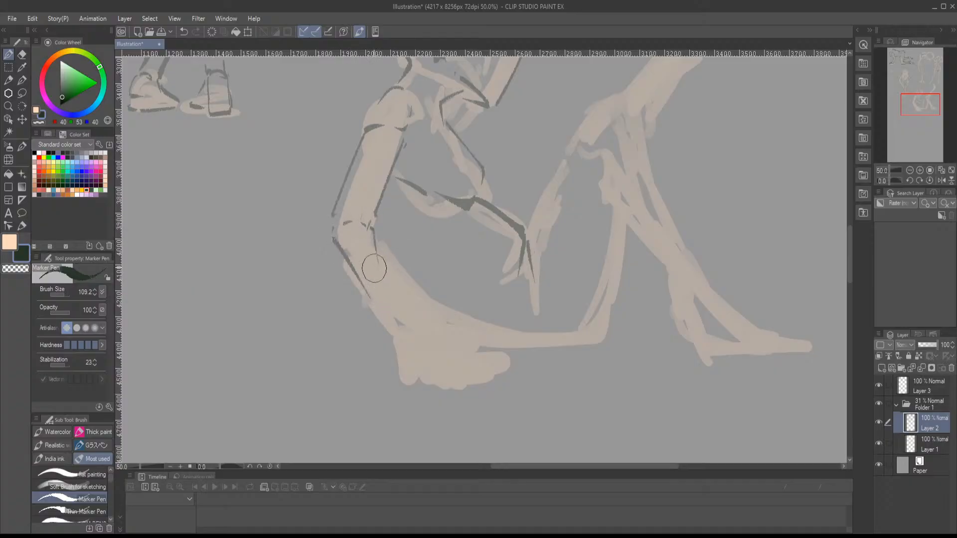
pyautogui.moveTo(373, 229); pyautogui.dragTo(402, 317)
pyautogui.moveTo(347, 266); pyautogui.dragTo(408, 351)
pyautogui.moveTo(404, 317)
pyautogui.mouseDown()
pyautogui.moveTo(437, 339)
pyautogui.moveTo(445, 353)
pyautogui.moveTo(430, 355)
pyautogui.moveTo(451, 368)
pyautogui.mouseUp()
pyautogui.moveTo(423, 330)
pyautogui.mouseDown()
pyautogui.moveTo(465, 360)
pyautogui.moveTo(445, 363)
pyautogui.mouseUp()
pyautogui.moveTo(385, 331)
pyautogui.mouseDown()
pyautogui.moveTo(395, 349)
pyautogui.moveTo(427, 352)
pyautogui.mouseUp()
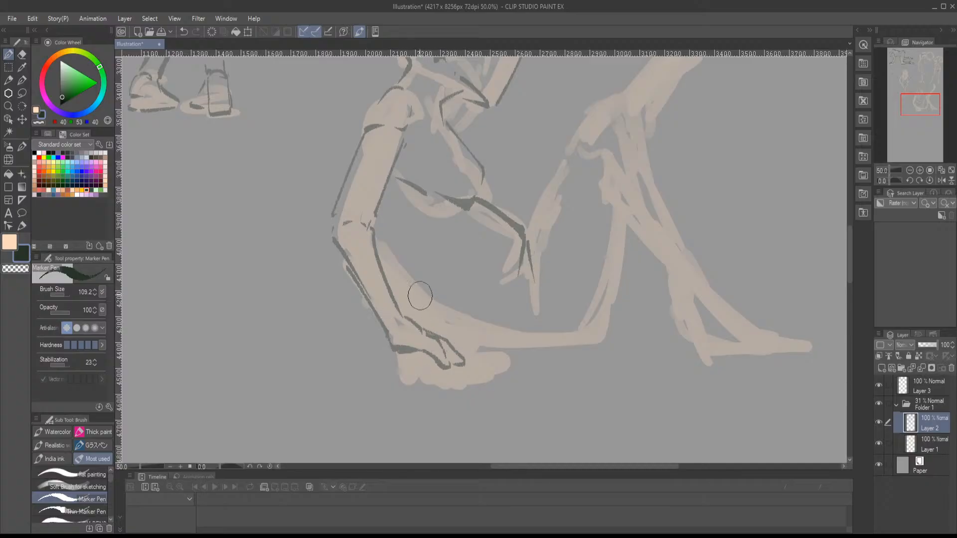
# - Draw the dark line along the lower back and buttock, then outline the front thigh and the bent knee
pyautogui.moveTo(378, 256)
pyautogui.mouseDown()
pyautogui.moveTo(431, 313)
pyautogui.moveTo(402, 334)
pyautogui.moveTo(522, 348)
pyautogui.moveTo(545, 321)
pyautogui.moveTo(540, 292)
pyautogui.moveTo(559, 231)
pyautogui.mouseUp()
pyautogui.moveTo(554, 236); pyautogui.dragTo(514, 331)
pyautogui.moveTo(438, 342); pyautogui.dragTo(481, 248)
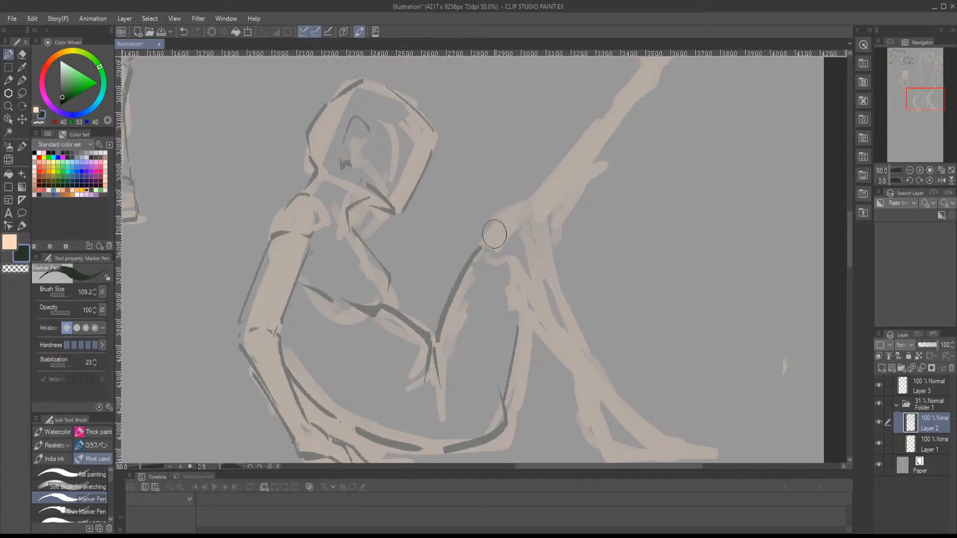
pyautogui.moveTo(535, 215)
pyautogui.mouseDown()
pyautogui.moveTo(507, 232)
pyautogui.moveTo(510, 212)
pyautogui.moveTo(497, 262)
pyautogui.moveTo(484, 244)
pyautogui.mouseUp()
pyautogui.moveTo(512, 271)
pyautogui.mouseDown()
pyautogui.moveTo(500, 252)
pyautogui.moveTo(487, 258)
pyautogui.moveTo(518, 292)
pyautogui.mouseUp()
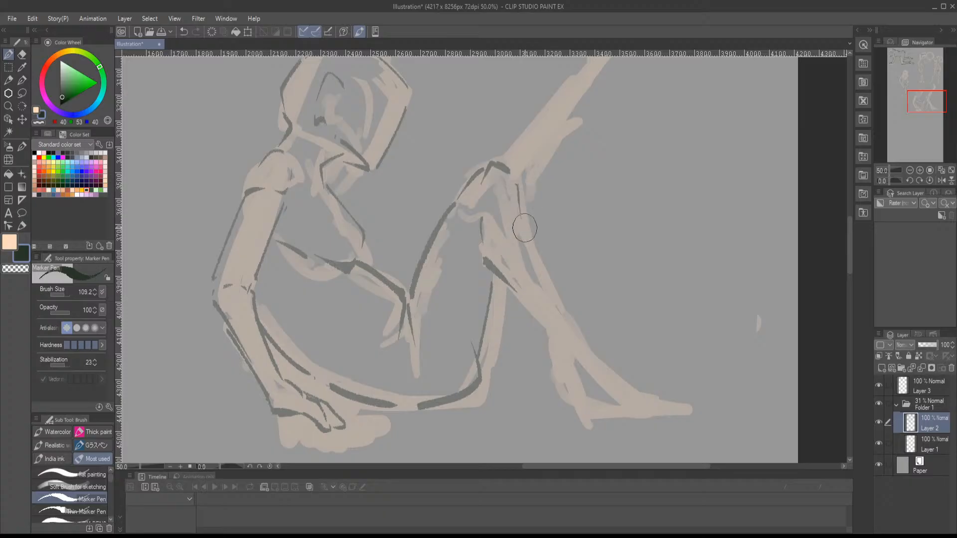
# - Outline the planted lower leg's shin and calf, then its ankle, heel and foot
pyautogui.moveTo(516, 187); pyautogui.dragTo(573, 329)
pyautogui.moveTo(423, 197)
pyautogui.mouseDown()
pyautogui.moveTo(501, 288)
pyautogui.moveTo(515, 278)
pyautogui.moveTo(507, 260)
pyautogui.moveTo(458, 289)
pyautogui.moveTo(440, 277)
pyautogui.moveTo(439, 305)
pyautogui.mouseUp()
pyautogui.moveTo(446, 317); pyautogui.dragTo(461, 314)
pyautogui.moveTo(472, 266)
pyautogui.mouseDown()
pyautogui.moveTo(499, 302)
pyautogui.moveTo(542, 313)
pyautogui.mouseUp()
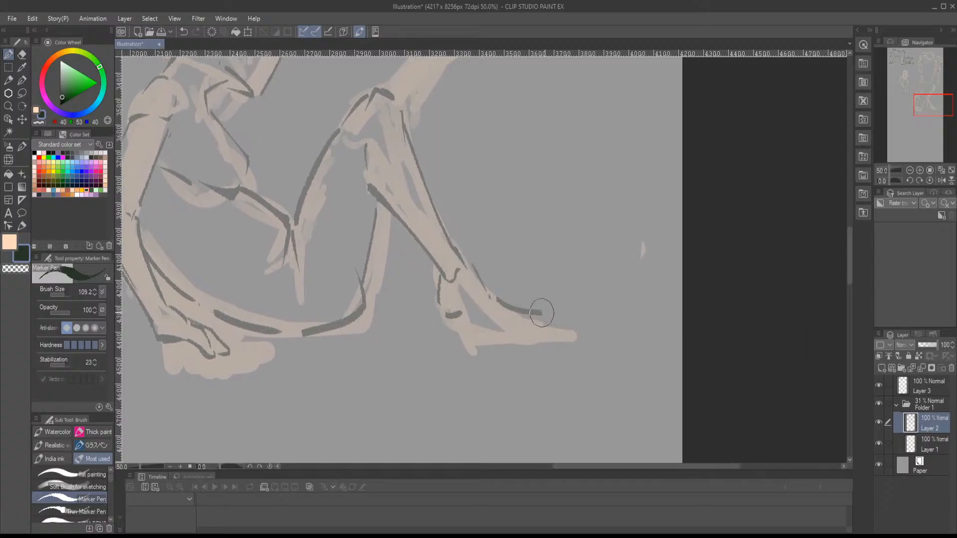
pyautogui.moveTo(460, 316)
pyautogui.mouseDown()
pyautogui.moveTo(534, 332)
pyautogui.moveTo(549, 317)
pyautogui.mouseUp()
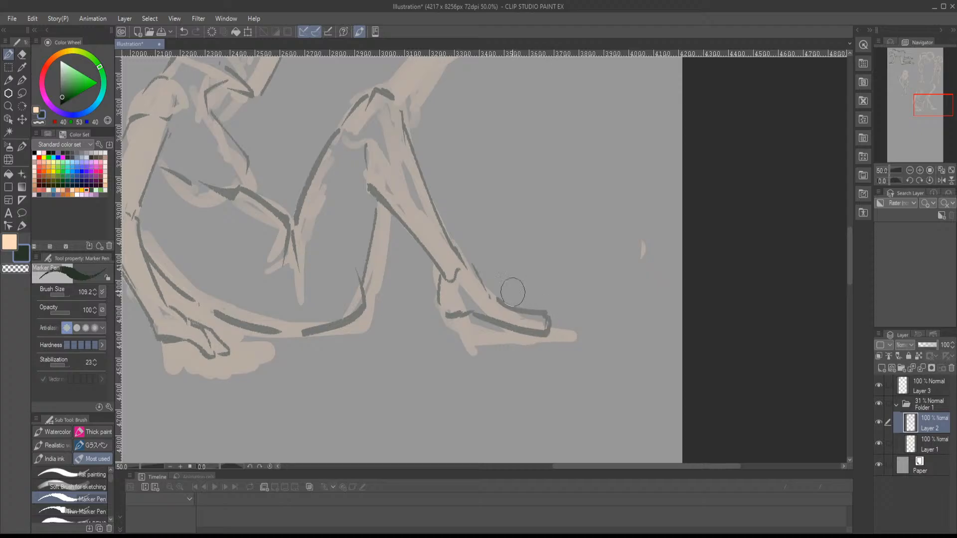
# - Strengthen the dark line along the underside of the thigh down to the buttock
pyautogui.moveTo(497, 237); pyautogui.dragTo(528, 364)
pyautogui.moveTo(418, 319); pyautogui.dragTo(390, 427)
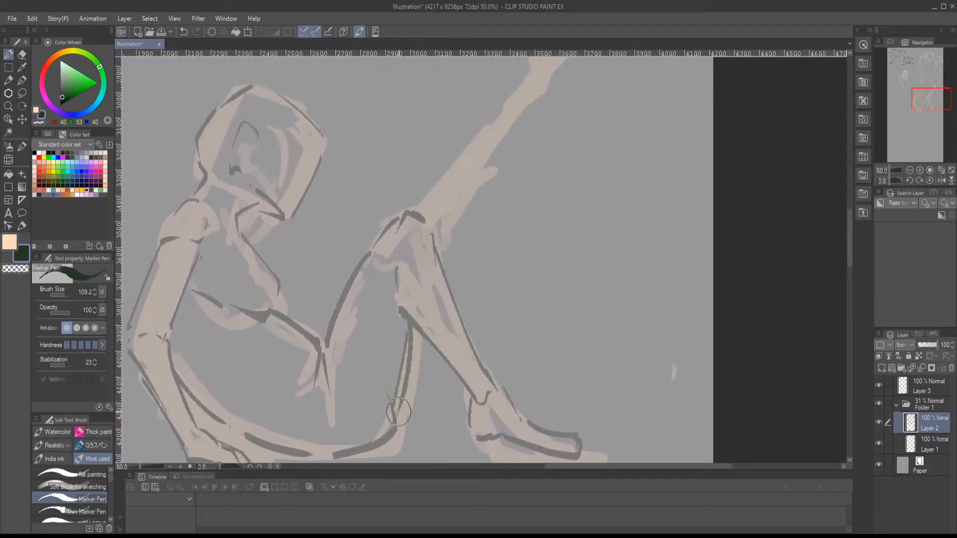
pyautogui.moveTo(420, 334); pyautogui.dragTo(401, 432)
# - Outline both edges of the raised lower leg and its lifted foot with dark lines
pyautogui.moveTo(425, 357)
pyautogui.mouseDown()
pyautogui.moveTo(411, 389)
pyautogui.moveTo(468, 267)
pyautogui.mouseUp()
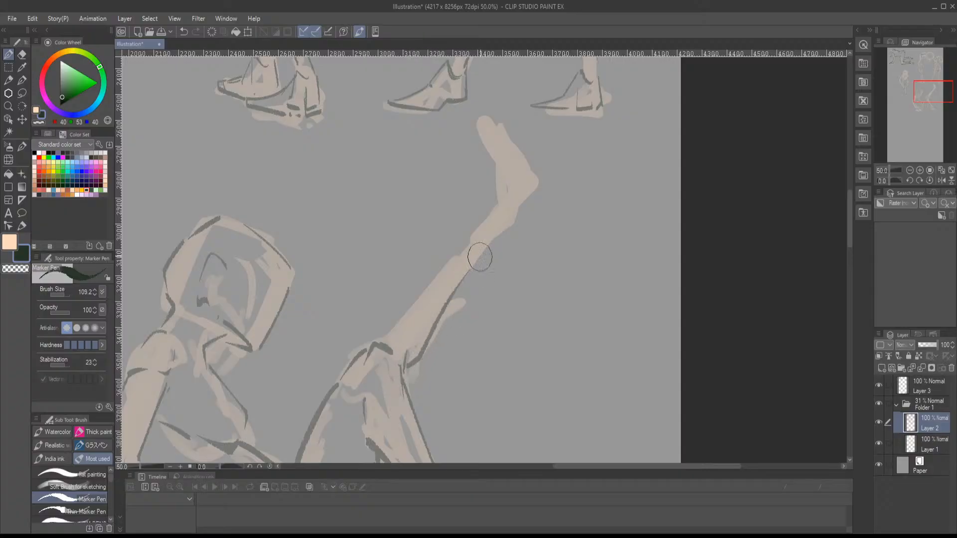
pyautogui.moveTo(496, 215)
pyautogui.mouseDown()
pyautogui.moveTo(375, 338)
pyautogui.moveTo(379, 354)
pyautogui.moveTo(364, 370)
pyautogui.mouseUp()
pyautogui.moveTo(448, 265)
pyautogui.mouseDown()
pyautogui.moveTo(423, 318)
pyautogui.moveTo(413, 303)
pyautogui.moveTo(427, 305)
pyautogui.mouseUp()
pyautogui.moveTo(422, 262)
pyautogui.mouseDown()
pyautogui.moveTo(393, 204)
pyautogui.moveTo(442, 240)
pyautogui.moveTo(452, 279)
pyautogui.moveTo(398, 346)
pyautogui.moveTo(496, 240)
pyautogui.moveTo(505, 194)
pyautogui.mouseUp()
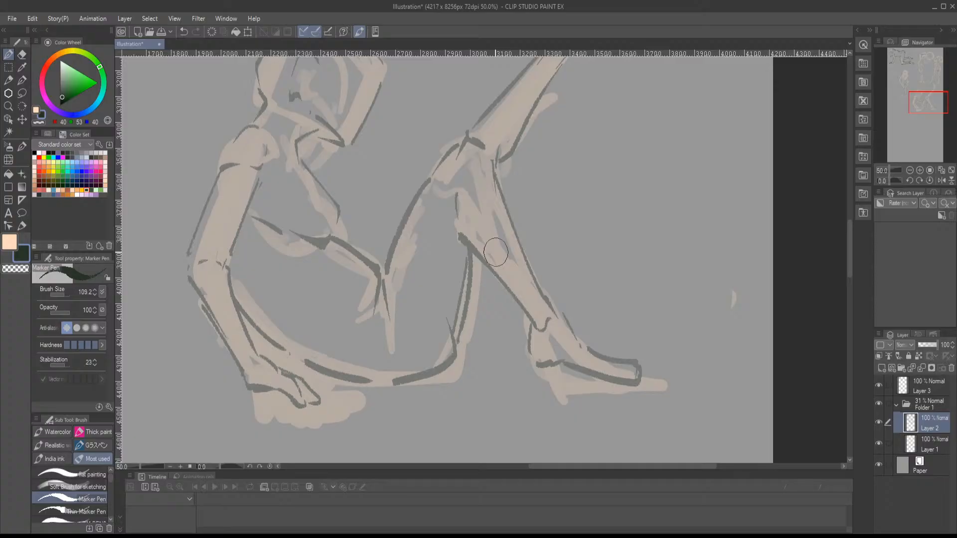
pyautogui.moveTo(504, 262); pyautogui.dragTo(429, 412)
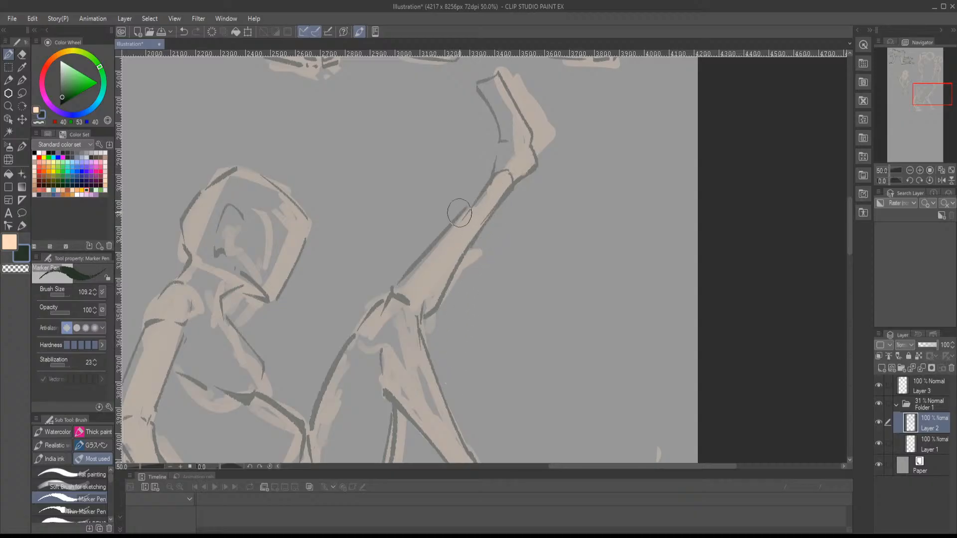
# - Add the remaining fingers and wrist lines to the supporting hand on the ground
pyautogui.moveTo(494, 278); pyautogui.dragTo(556, 168)
pyautogui.moveTo(475, 264); pyautogui.dragTo(562, 194)
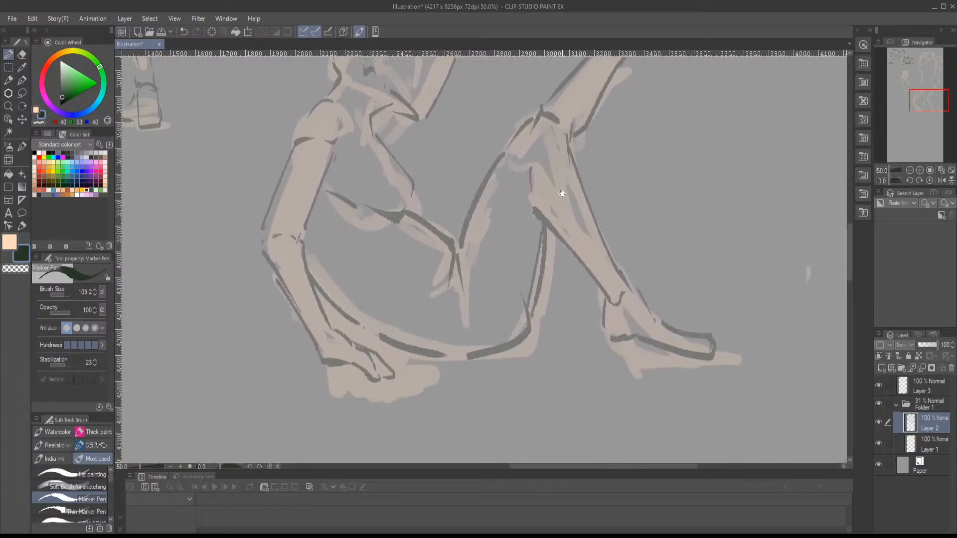
pyautogui.moveTo(498, 216); pyautogui.dragTo(571, 221)
pyautogui.moveTo(447, 356)
pyautogui.mouseDown()
pyautogui.moveTo(485, 380)
pyautogui.moveTo(470, 378)
pyautogui.mouseUp()
pyautogui.moveTo(383, 344)
pyautogui.mouseDown()
pyautogui.moveTo(388, 369)
pyautogui.moveTo(431, 371)
pyautogui.moveTo(452, 406)
pyautogui.mouseUp()
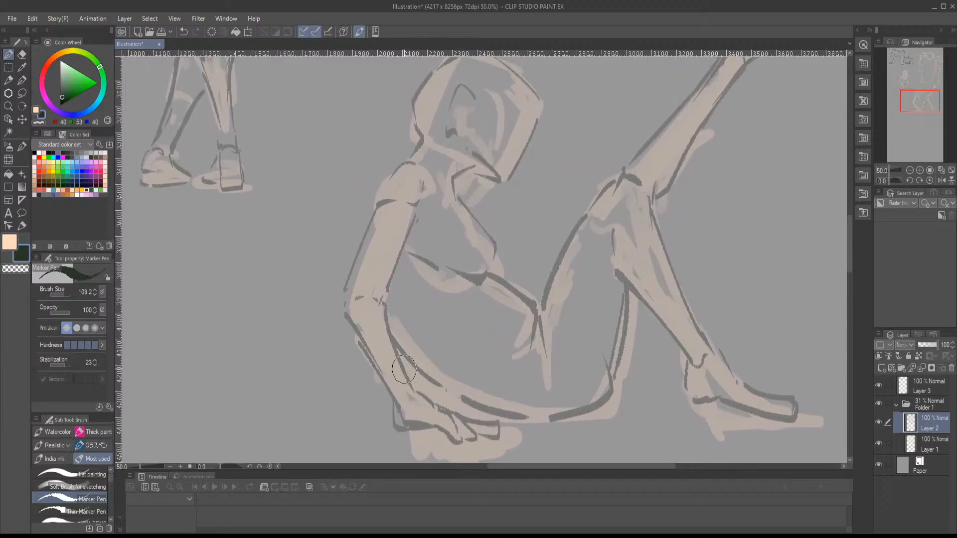
# - Mirror the view to add the nose and eye marks and darken under the jaw, then restore the view
pyautogui.moveTo(405, 359)
pyautogui.mouseDown()
pyautogui.moveTo(427, 394)
pyautogui.moveTo(420, 321)
pyautogui.moveTo(371, 295)
pyautogui.moveTo(365, 452)
pyautogui.mouseUp()
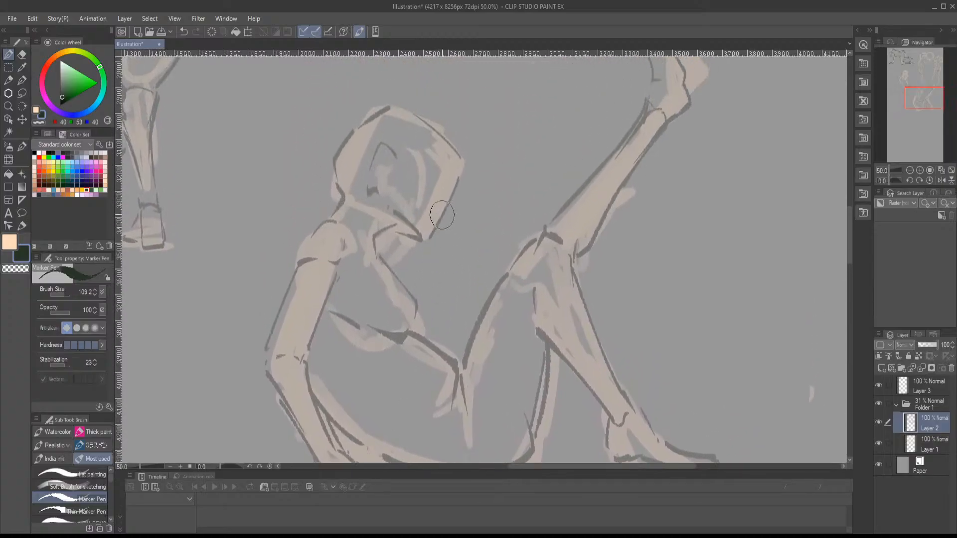
pyautogui.press('h')
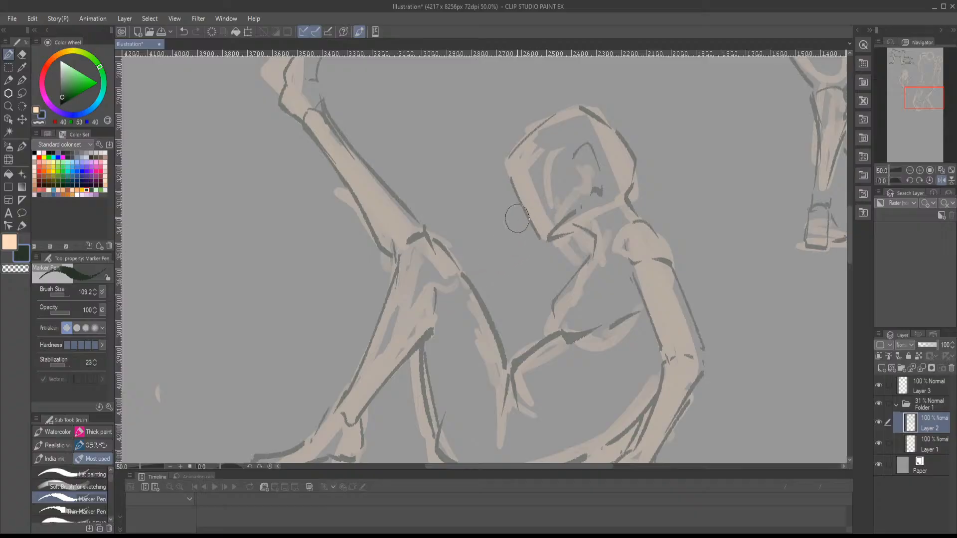
pyautogui.moveTo(518, 210)
pyautogui.mouseDown()
pyautogui.moveTo(543, 239)
pyautogui.moveTo(563, 225)
pyautogui.moveTo(591, 232)
pyautogui.moveTo(594, 202)
pyautogui.moveTo(565, 230)
pyautogui.moveTo(585, 221)
pyautogui.moveTo(527, 228)
pyautogui.moveTo(535, 233)
pyautogui.mouseUp()
pyautogui.moveTo(523, 185); pyautogui.dragTo(527, 195)
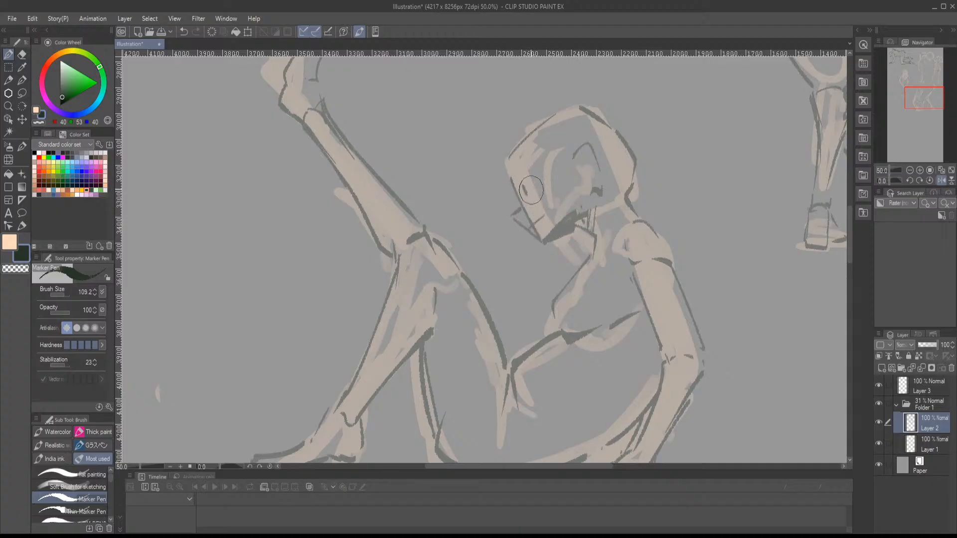
pyautogui.press('h')
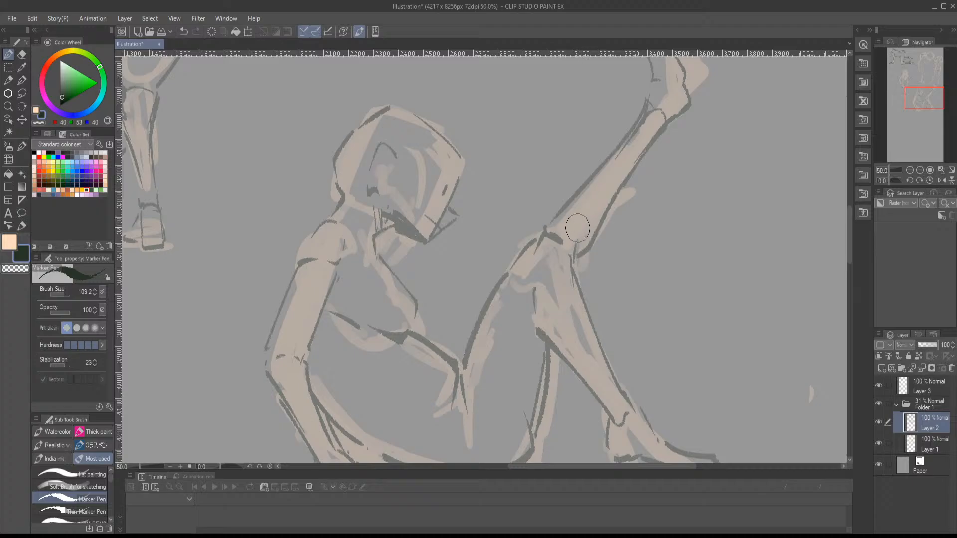
# - On Layer 1, use the peach flat painting brush to sketch a new figure's shoulder curve and upper arm below the seated figure
pyautogui.click(909, 168)
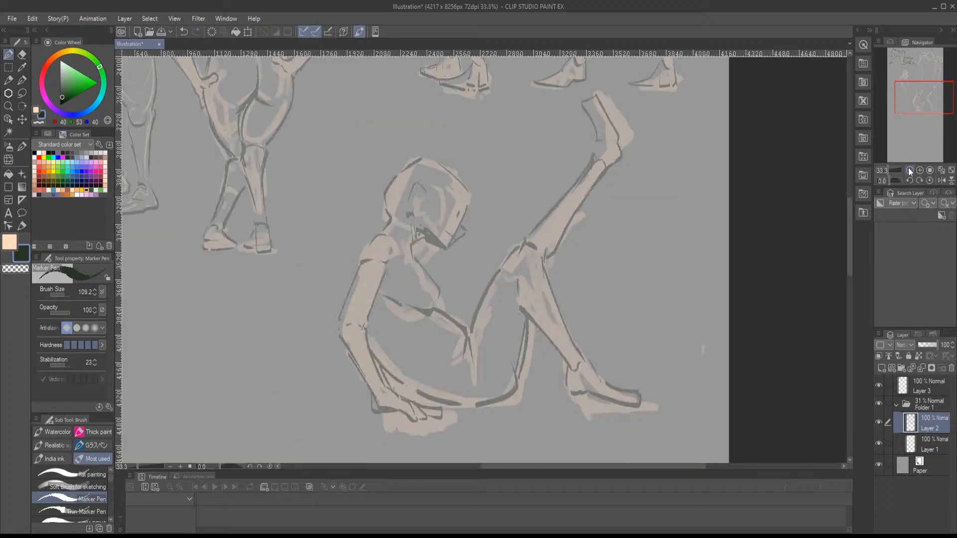
pyautogui.click(909, 169)
pyautogui.moveTo(925, 105)
pyautogui.mouseDown()
pyautogui.moveTo(917, 71)
pyautogui.moveTo(908, 123)
pyautogui.moveTo(919, 101)
pyautogui.moveTo(907, 74)
pyautogui.moveTo(940, 68)
pyautogui.moveTo(902, 59)
pyautogui.moveTo(915, 118)
pyautogui.mouseUp()
pyautogui.click(921, 169)
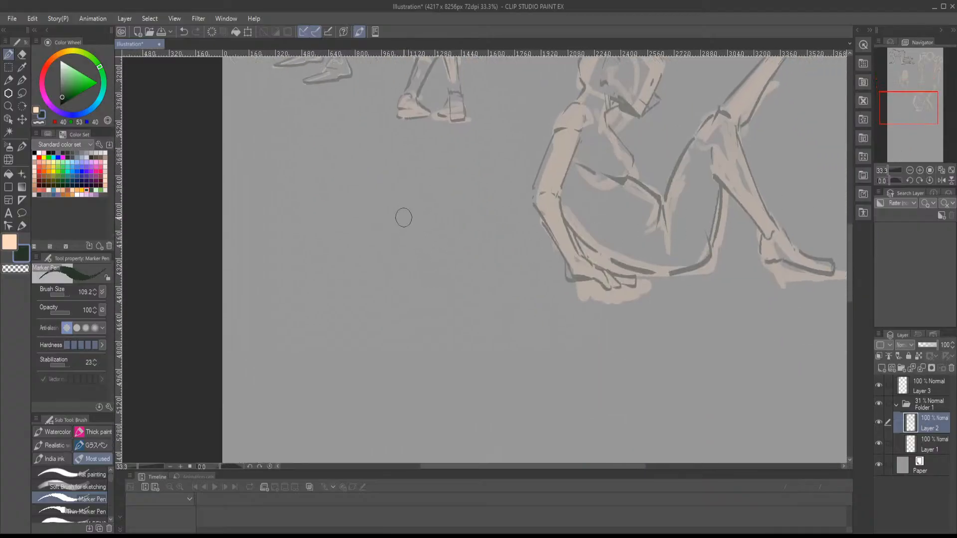
pyautogui.click(925, 447)
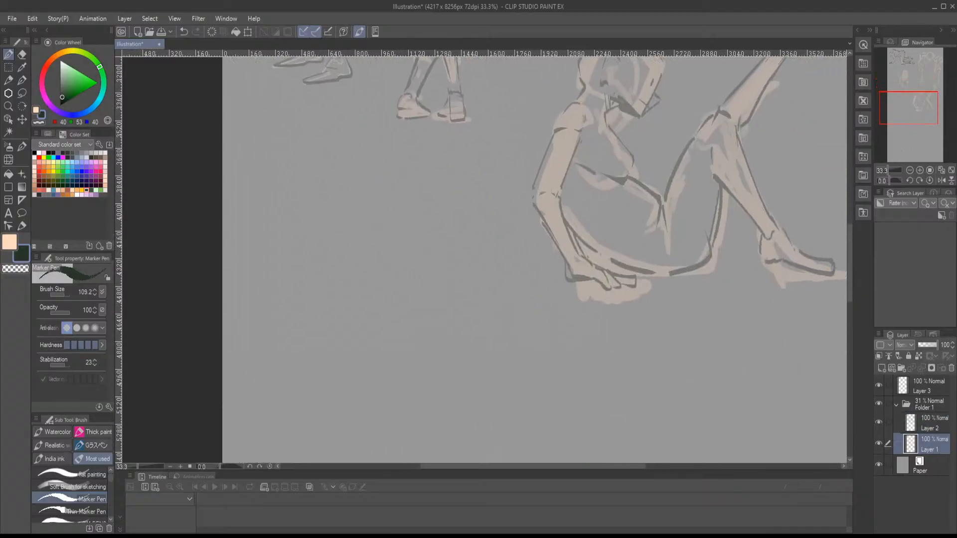
pyautogui.click(36, 111)
pyautogui.click(91, 472)
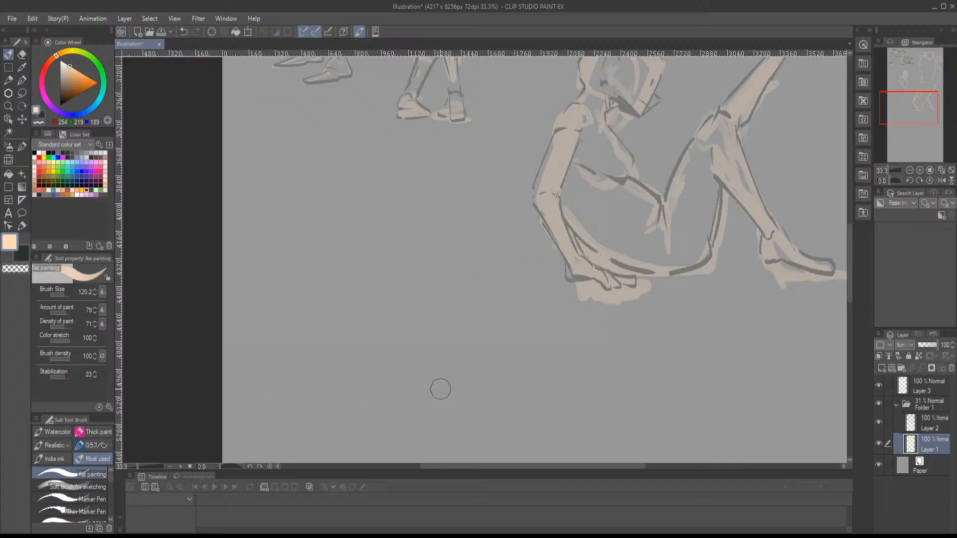
pyautogui.moveTo(489, 393); pyautogui.dragTo(379, 214)
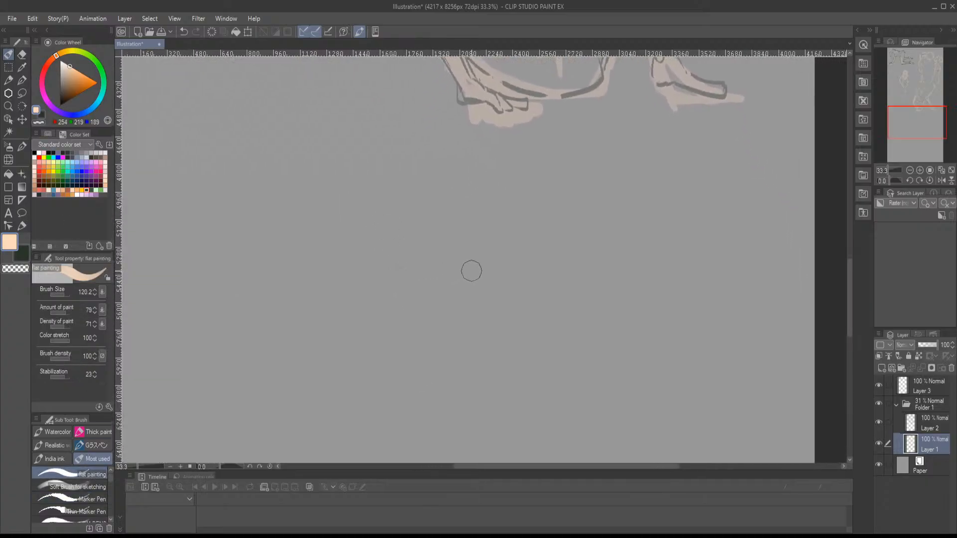
pyautogui.moveTo(450, 214)
pyautogui.mouseDown()
pyautogui.moveTo(482, 225)
pyautogui.moveTo(443, 216)
pyautogui.moveTo(470, 257)
pyautogui.mouseUp()
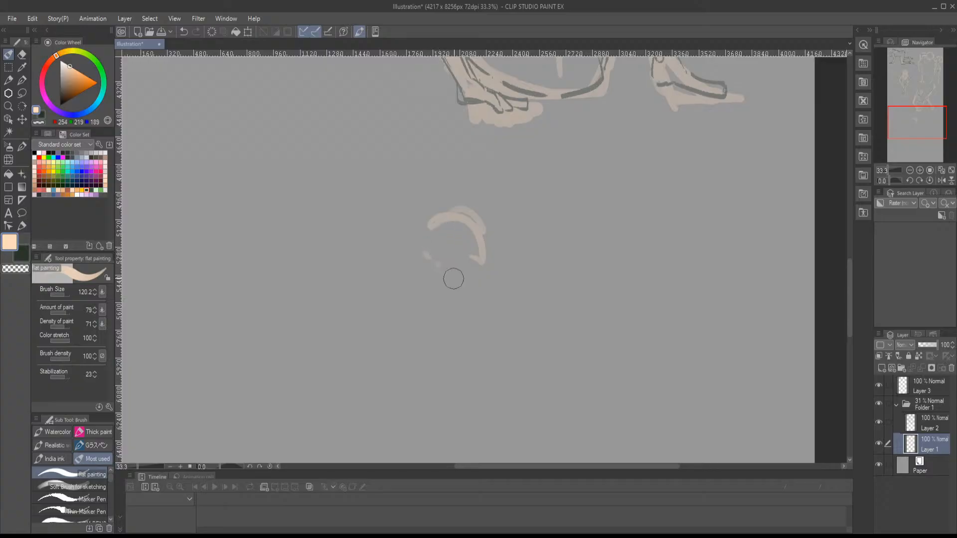
pyautogui.moveTo(479, 236); pyautogui.dragTo(465, 304)
pyautogui.moveTo(430, 265); pyautogui.dragTo(474, 320)
pyautogui.moveTo(481, 234)
pyautogui.mouseDown()
pyautogui.moveTo(473, 363)
pyautogui.moveTo(459, 370)
pyautogui.moveTo(502, 390)
pyautogui.mouseUp()
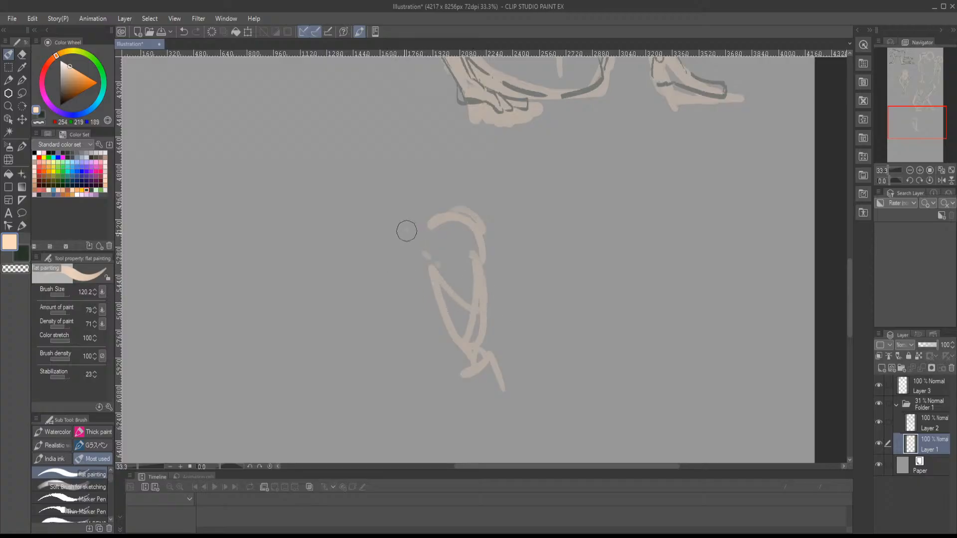
# - Sketch the new figure's back line down to the waist, followed by the curves of the buttock and hip
pyautogui.moveTo(407, 231)
pyautogui.mouseDown()
pyautogui.moveTo(363, 336)
pyautogui.moveTo(349, 343)
pyautogui.moveTo(389, 381)
pyautogui.mouseUp()
pyautogui.moveTo(431, 352)
pyautogui.mouseDown()
pyautogui.moveTo(377, 404)
pyautogui.moveTo(388, 399)
pyautogui.mouseUp()
pyautogui.moveTo(342, 341)
pyautogui.mouseDown()
pyautogui.moveTo(321, 338)
pyautogui.moveTo(277, 358)
pyautogui.mouseUp()
pyautogui.moveTo(349, 343); pyautogui.dragTo(360, 416)
# - Extend the new figure's forearm from the elbow to the ground and block in the supporting hand
pyautogui.moveTo(477, 359)
pyautogui.mouseDown()
pyautogui.moveTo(440, 376)
pyautogui.moveTo(405, 269)
pyautogui.moveTo(442, 357)
pyautogui.moveTo(435, 385)
pyautogui.moveTo(451, 372)
pyautogui.moveTo(504, 394)
pyautogui.mouseUp()
pyautogui.moveTo(475, 315); pyautogui.dragTo(481, 375)
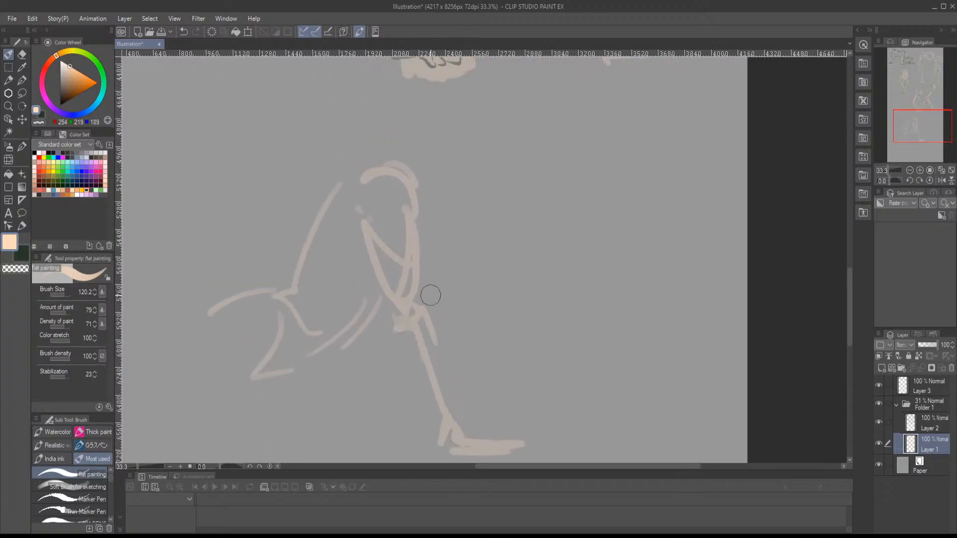
pyautogui.moveTo(429, 295); pyautogui.dragTo(435, 357)
pyautogui.moveTo(454, 394)
pyautogui.mouseDown()
pyautogui.moveTo(432, 322)
pyautogui.moveTo(447, 364)
pyautogui.moveTo(505, 363)
pyautogui.mouseUp()
pyautogui.moveTo(450, 349); pyautogui.dragTo(547, 345)
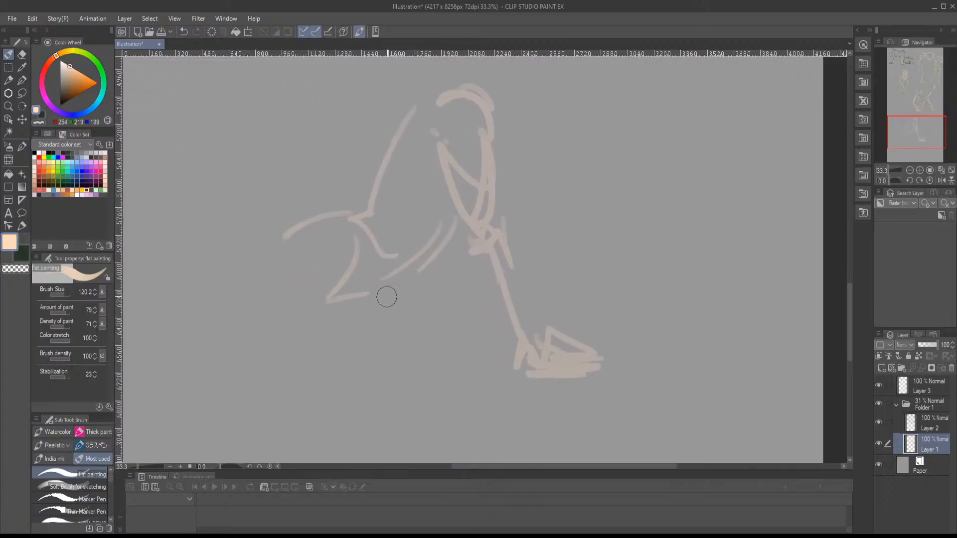
# - Sketch the new figure's belly and hip contours, then both thighs down to the bent knees
pyautogui.moveTo(357, 223); pyautogui.dragTo(369, 250)
pyautogui.moveTo(352, 313); pyautogui.dragTo(468, 241)
pyautogui.moveTo(378, 288); pyautogui.dragTo(471, 273)
pyautogui.moveTo(365, 235)
pyautogui.mouseDown()
pyautogui.moveTo(321, 333)
pyautogui.moveTo(457, 273)
pyautogui.mouseUp()
pyautogui.moveTo(441, 287); pyautogui.dragTo(358, 331)
pyautogui.moveTo(414, 297)
pyautogui.mouseDown()
pyautogui.moveTo(414, 349)
pyautogui.moveTo(494, 273)
pyautogui.moveTo(562, 245)
pyautogui.mouseUp()
# - Sketch the lower leg stretching back from the new figure's knee to the canvas edge
pyautogui.moveTo(384, 283); pyautogui.dragTo(472, 281)
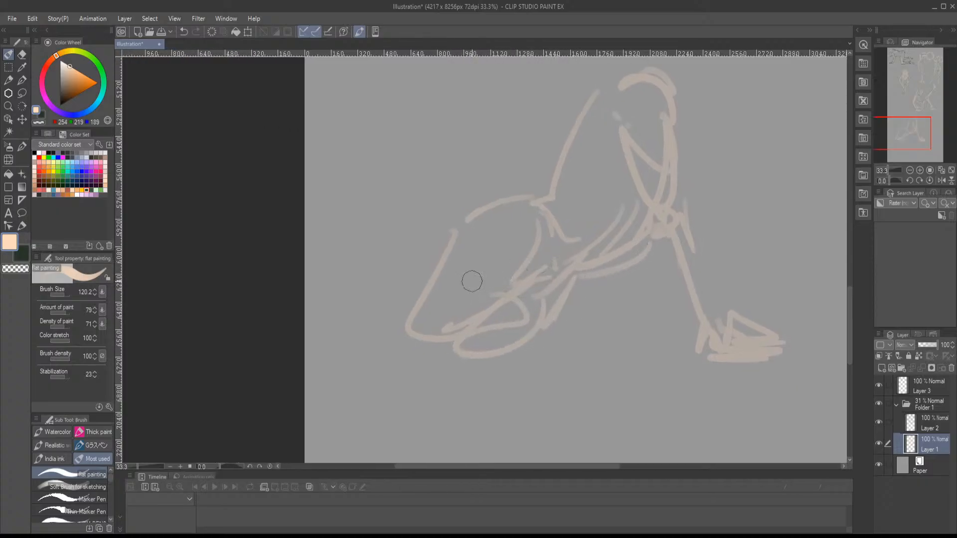
pyautogui.moveTo(413, 303)
pyautogui.mouseDown()
pyautogui.moveTo(323, 312)
pyautogui.moveTo(432, 338)
pyautogui.mouseUp()
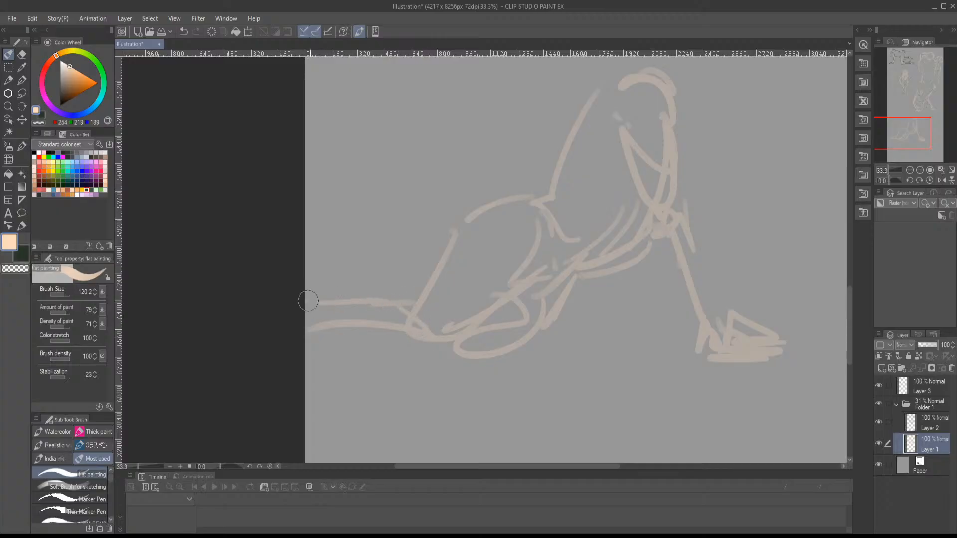
pyautogui.moveTo(310, 299); pyautogui.dragTo(493, 356)
# - Sketch the new figure's neck with short strokes and extend the shoulder line into the upper back
pyautogui.moveTo(540, 263)
pyautogui.mouseDown()
pyautogui.moveTo(372, 399)
pyautogui.moveTo(306, 427)
pyautogui.mouseUp()
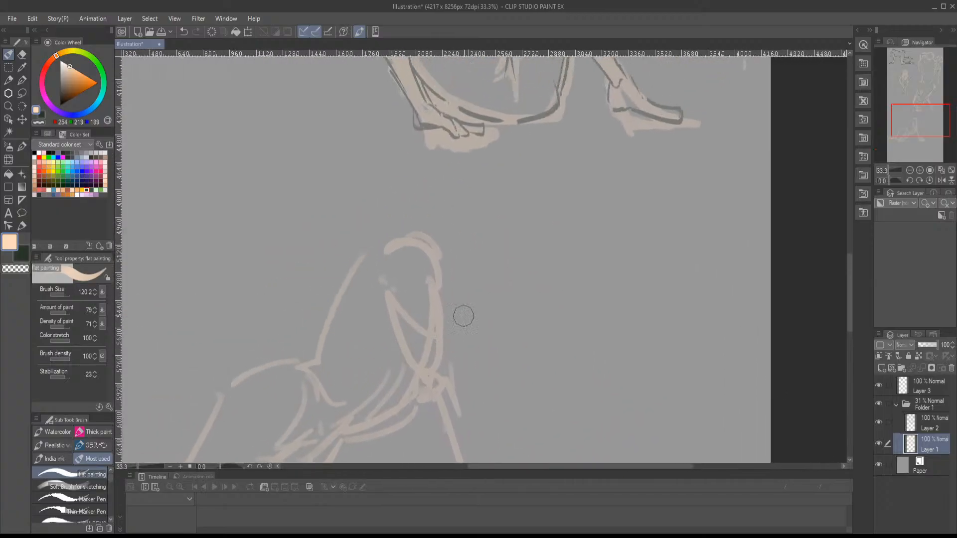
pyautogui.moveTo(442, 295); pyautogui.dragTo(459, 274)
pyautogui.moveTo(428, 234)
pyautogui.mouseDown()
pyautogui.moveTo(348, 274)
pyautogui.moveTo(334, 300)
pyautogui.mouseUp()
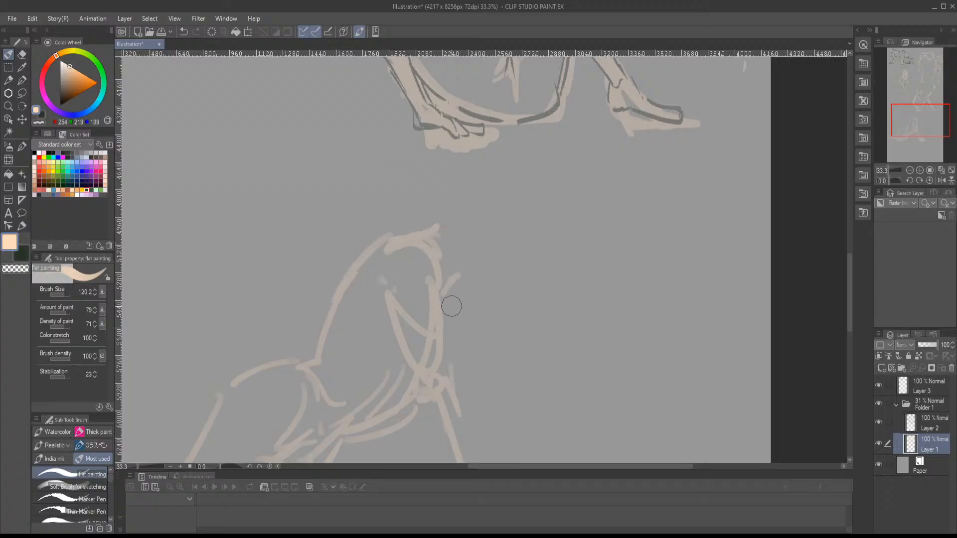
pyautogui.moveTo(453, 311)
pyautogui.mouseDown()
pyautogui.moveTo(478, 313)
pyautogui.moveTo(518, 284)
pyautogui.mouseUp()
pyautogui.moveTo(448, 229)
pyautogui.mouseDown()
pyautogui.moveTo(479, 216)
pyautogui.moveTo(455, 304)
pyautogui.moveTo(539, 216)
pyautogui.moveTo(449, 231)
pyautogui.mouseUp()
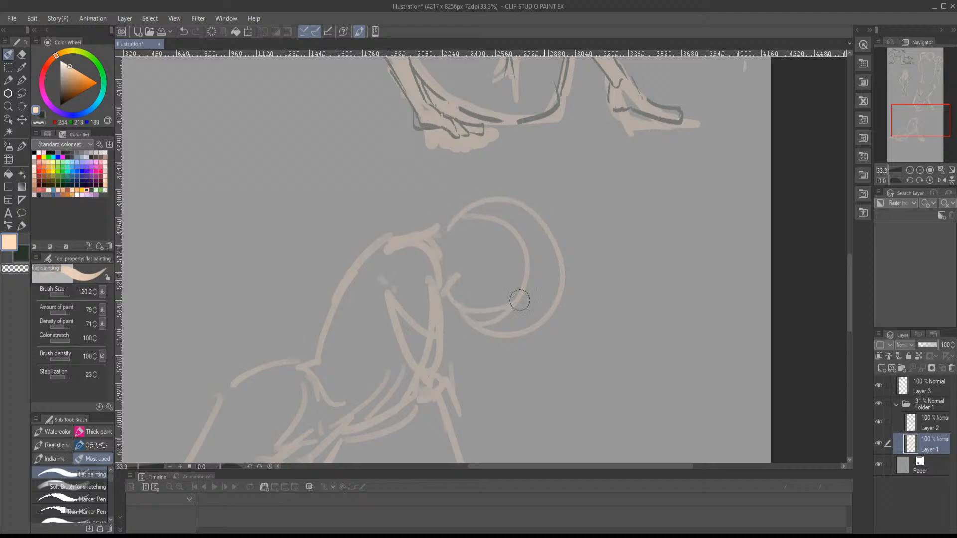
pyautogui.hotkey('ctrl', 'z')
pyautogui.hotkey('ctrl', 'z')
pyautogui.hotkey('ctrl', 'z')
pyautogui.hotkey('ctrl', 'z')
pyautogui.hotkey('ctrl', 'z')
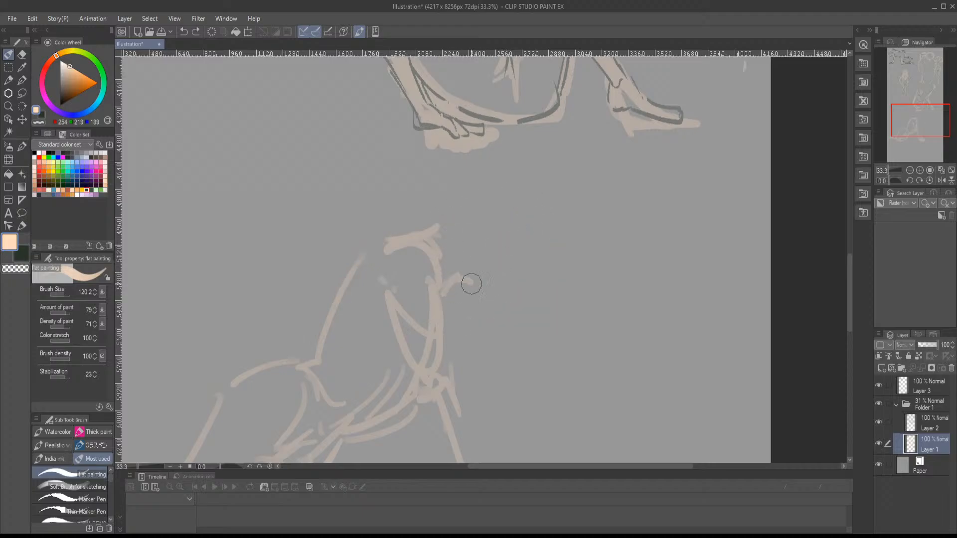
# - Mark the ear of the new figure's head with a small curve and undo the tentative jaw marks around it
pyautogui.moveTo(505, 240)
pyautogui.mouseDown()
pyautogui.moveTo(486, 264)
pyautogui.moveTo(494, 278)
pyautogui.moveTo(488, 307)
pyautogui.mouseUp()
pyautogui.moveTo(470, 285); pyautogui.dragTo(487, 337)
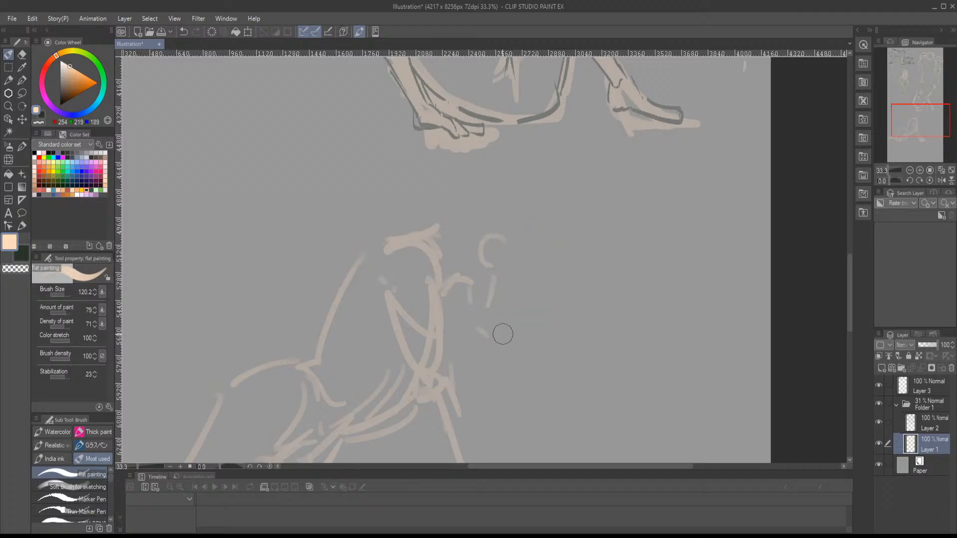
pyautogui.hotkey('ctrl', 'z')
pyautogui.hotkey('ctrl', 'z')
pyautogui.hotkey('ctrl', 'z')
# - Flip and rotate the canvas view and block in the new figure's head as an angular box around the ear
pyautogui.press('^')
pyautogui.press('-')
pyautogui.press('h')
pyautogui.press('^')
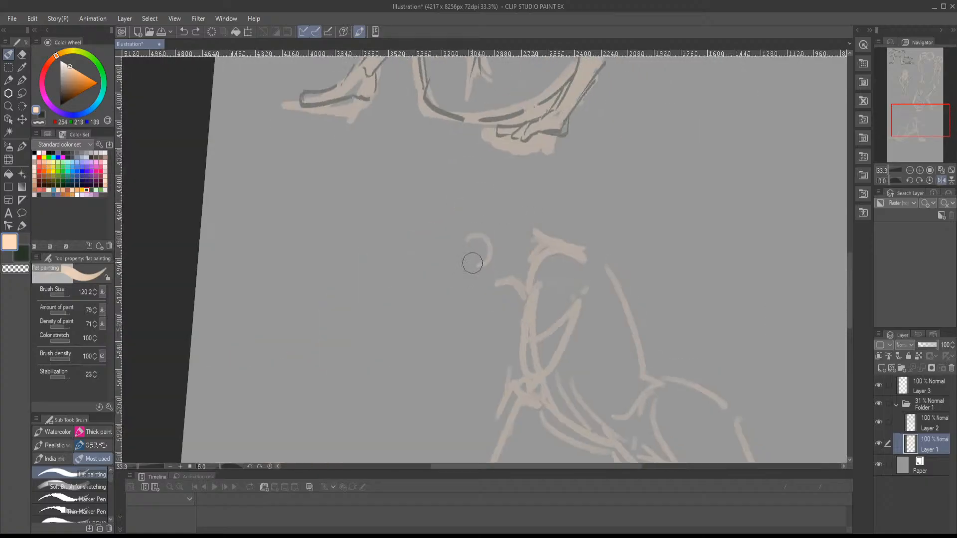
pyautogui.press('^')
pyautogui.press('^')
pyautogui.press('^')
pyautogui.press('^')
pyautogui.press('^')
pyautogui.press('^')
pyautogui.press('^')
pyautogui.press('^')
pyautogui.press('^')
pyautogui.press('^')
pyautogui.press('^')
pyautogui.press('^')
pyautogui.press('^')
pyautogui.press('^')
pyautogui.press('^')
pyautogui.moveTo(487, 193); pyautogui.dragTo(552, 205)
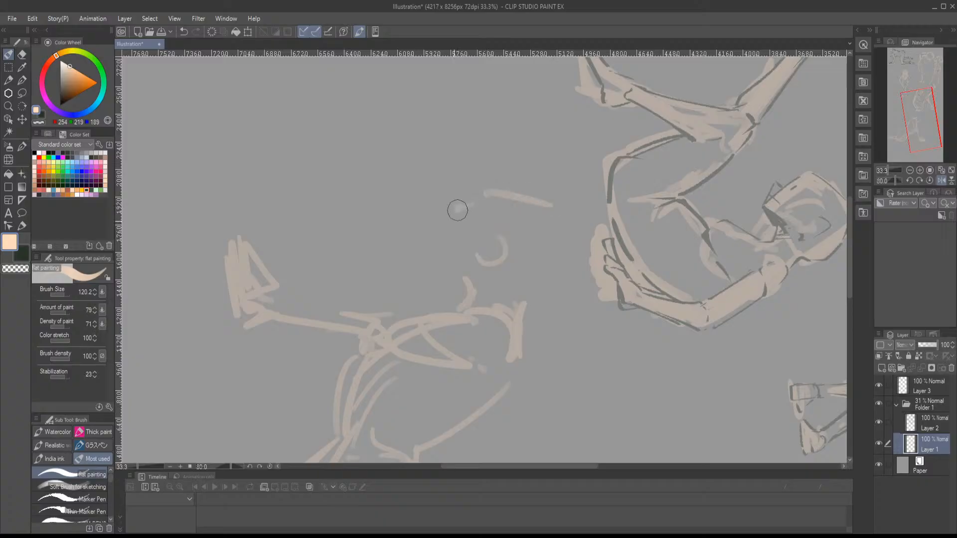
pyautogui.moveTo(458, 210); pyautogui.dragTo(447, 283)
pyautogui.moveTo(450, 189)
pyautogui.mouseDown()
pyautogui.moveTo(442, 229)
pyautogui.moveTo(491, 284)
pyautogui.moveTo(564, 209)
pyautogui.moveTo(538, 288)
pyautogui.mouseUp()
pyautogui.moveTo(563, 244); pyautogui.dragTo(528, 352)
pyautogui.moveTo(448, 245); pyautogui.dragTo(493, 287)
pyautogui.moveTo(542, 228)
pyautogui.mouseDown()
pyautogui.moveTo(526, 273)
pyautogui.moveTo(493, 282)
pyautogui.mouseUp()
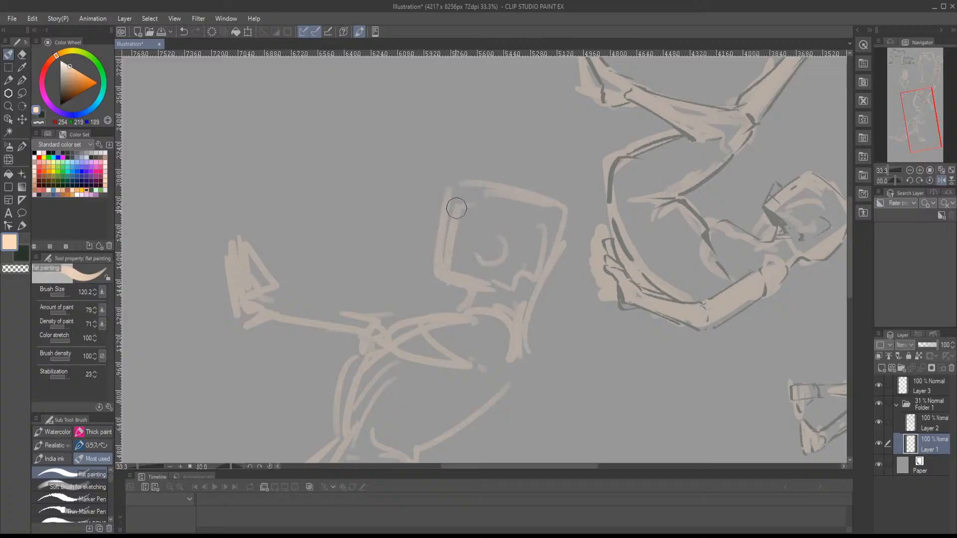
# - Thicken the back of the new figure's head down to the nape and draw the throat line under the jaw
pyautogui.moveTo(557, 207)
pyautogui.mouseDown()
pyautogui.moveTo(532, 274)
pyautogui.moveTo(568, 219)
pyautogui.moveTo(526, 313)
pyautogui.mouseUp()
pyautogui.moveTo(458, 280); pyautogui.dragTo(445, 317)
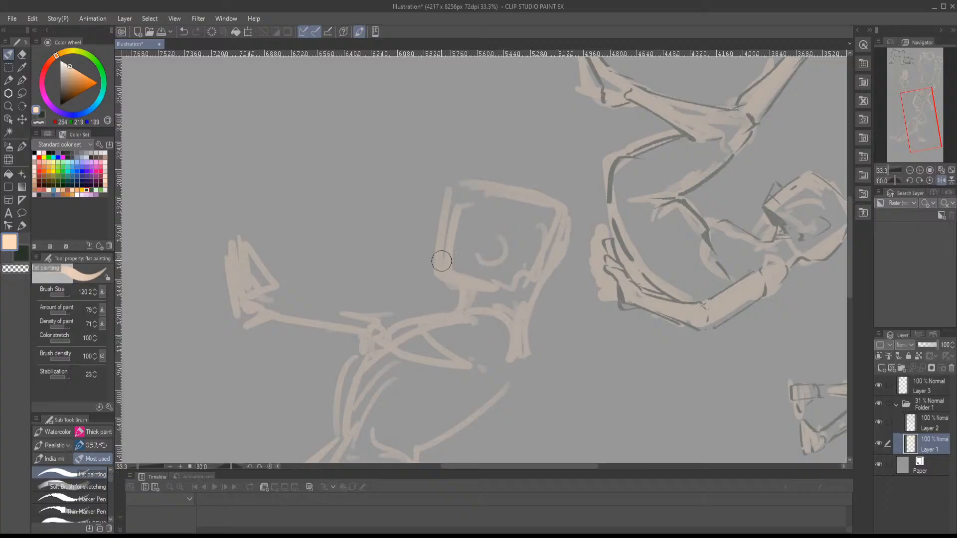
pyautogui.press('-')
pyautogui.press('-')
pyautogui.press('-')
pyautogui.press('-')
pyautogui.press('-')
pyautogui.press('-')
pyautogui.press('-')
pyautogui.press('-')
pyautogui.press('-')
pyautogui.press('-')
pyautogui.press('-')
pyautogui.press('-')
pyautogui.press('-')
pyautogui.press('-')
pyautogui.press('-')
pyautogui.press('-')
pyautogui.press('-')
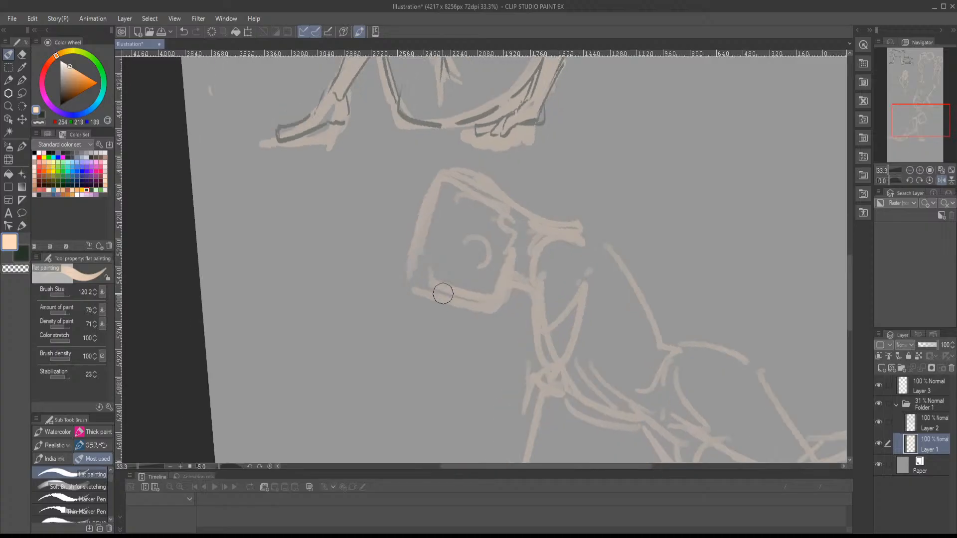
# - Restore the unflipped, unrotated view, rejoin the new figure's neck to the back, and reinforce the shoulder, head and back contours
pyautogui.press('-')
pyautogui.press('^')
pyautogui.press('^')
pyautogui.press('h')
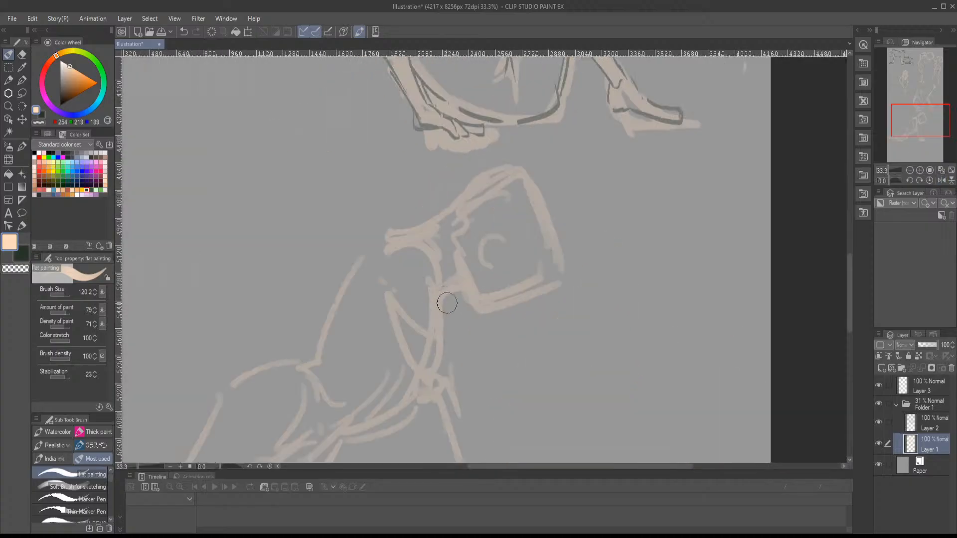
pyautogui.moveTo(418, 228)
pyautogui.mouseDown()
pyautogui.moveTo(353, 256)
pyautogui.moveTo(317, 355)
pyautogui.mouseUp()
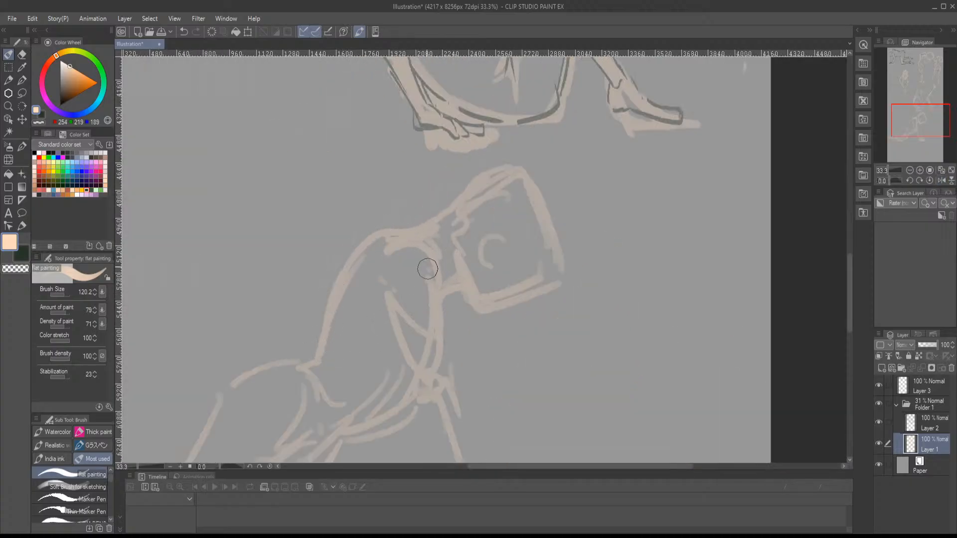
pyautogui.moveTo(425, 267)
pyautogui.mouseDown()
pyautogui.moveTo(411, 233)
pyautogui.moveTo(429, 320)
pyautogui.moveTo(467, 290)
pyautogui.moveTo(475, 323)
pyautogui.moveTo(548, 296)
pyautogui.moveTo(545, 207)
pyautogui.moveTo(462, 211)
pyautogui.mouseUp()
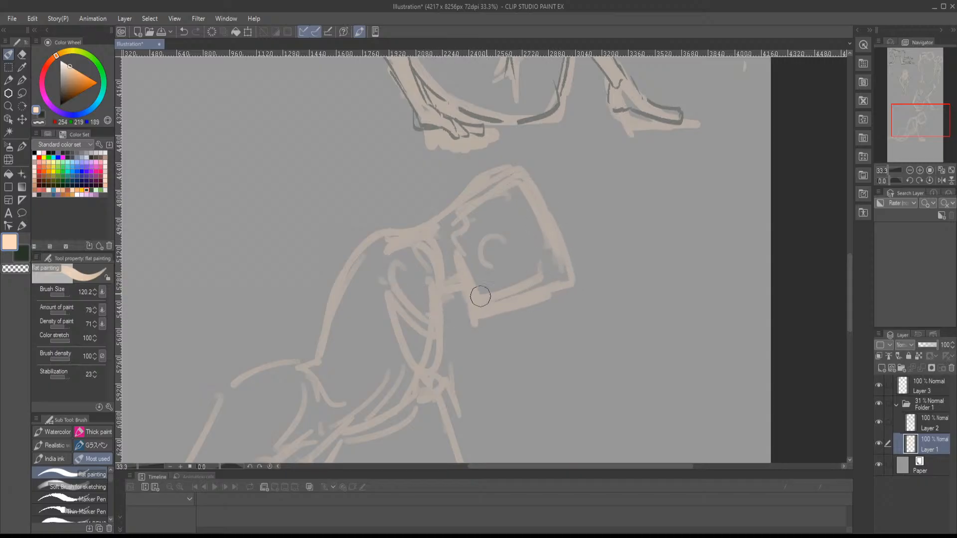
pyautogui.moveTo(481, 296)
pyautogui.mouseDown()
pyautogui.moveTo(561, 280)
pyautogui.moveTo(536, 192)
pyautogui.moveTo(453, 193)
pyautogui.moveTo(444, 219)
pyautogui.moveTo(384, 241)
pyautogui.mouseUp()
pyautogui.moveTo(477, 315); pyautogui.dragTo(567, 216)
pyautogui.moveTo(377, 232)
pyautogui.mouseDown()
pyautogui.moveTo(427, 293)
pyautogui.moveTo(521, 308)
pyautogui.mouseUp()
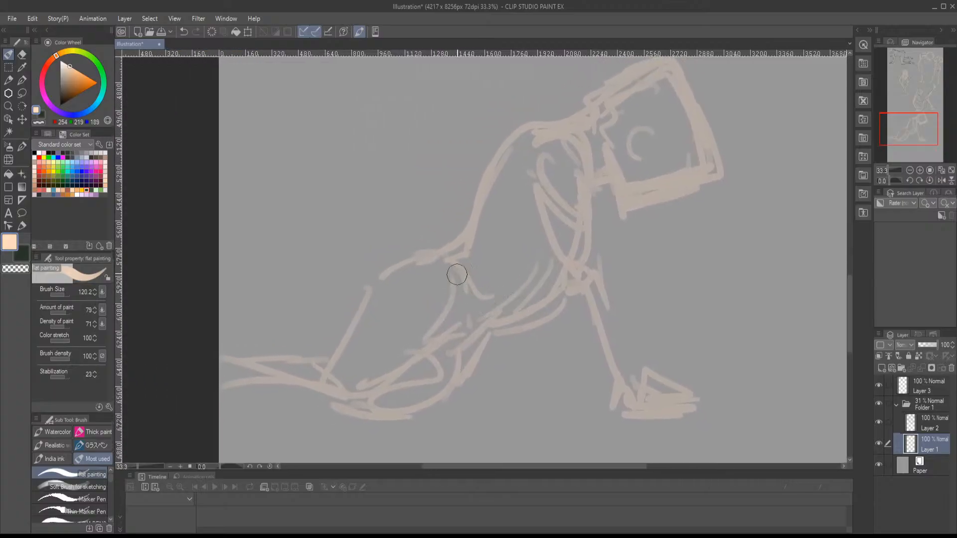
# - Lasso the whole new figure, scale it down to 69% and move it upward clear of the canvas edge
pyautogui.press('m')
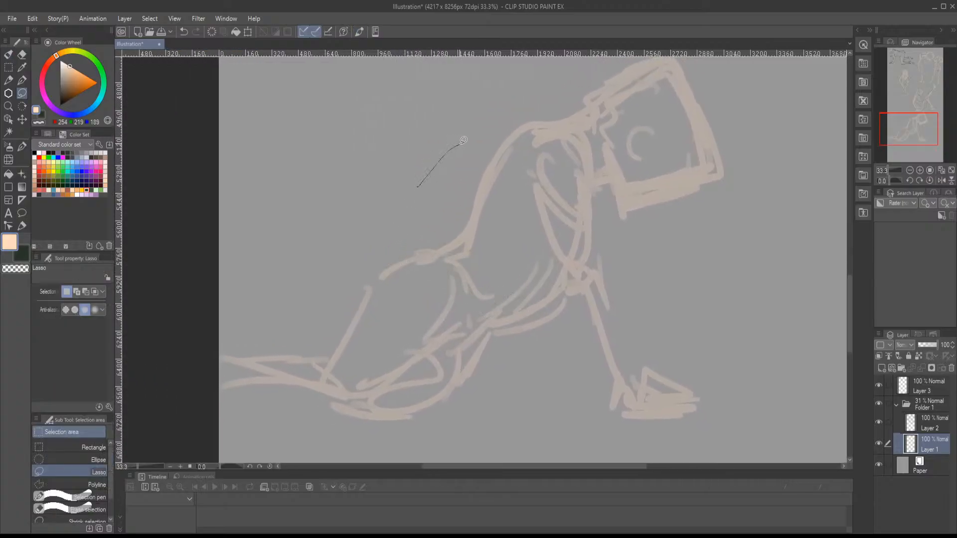
pyautogui.moveTo(625, 62)
pyautogui.mouseDown()
pyautogui.moveTo(643, 59)
pyautogui.moveTo(715, 118)
pyautogui.moveTo(767, 394)
pyautogui.moveTo(467, 463)
pyautogui.moveTo(229, 177)
pyautogui.mouseUp()
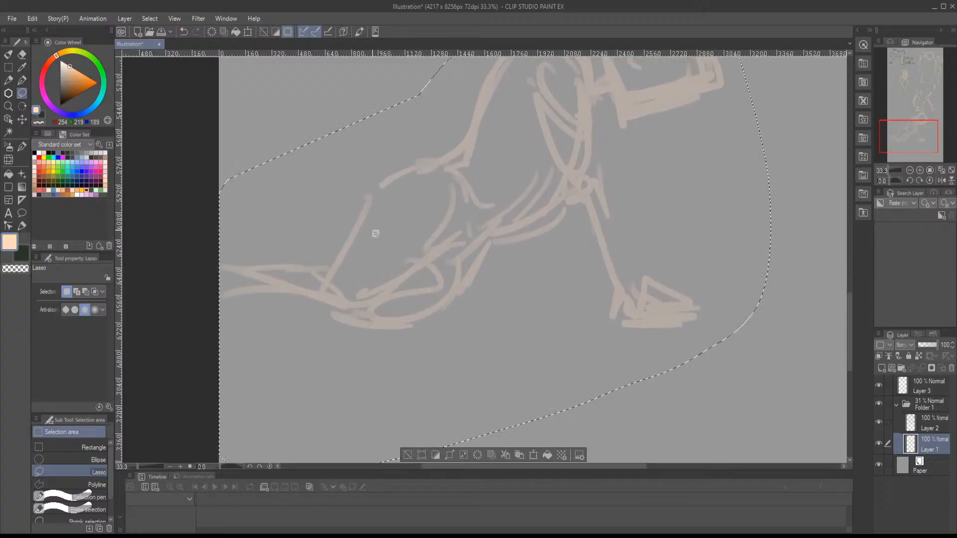
pyautogui.hotkey('ctrl', 't')
pyautogui.moveTo(351, 236); pyautogui.dragTo(435, 277)
pyautogui.moveTo(455, 253); pyautogui.dragTo(316, 340)
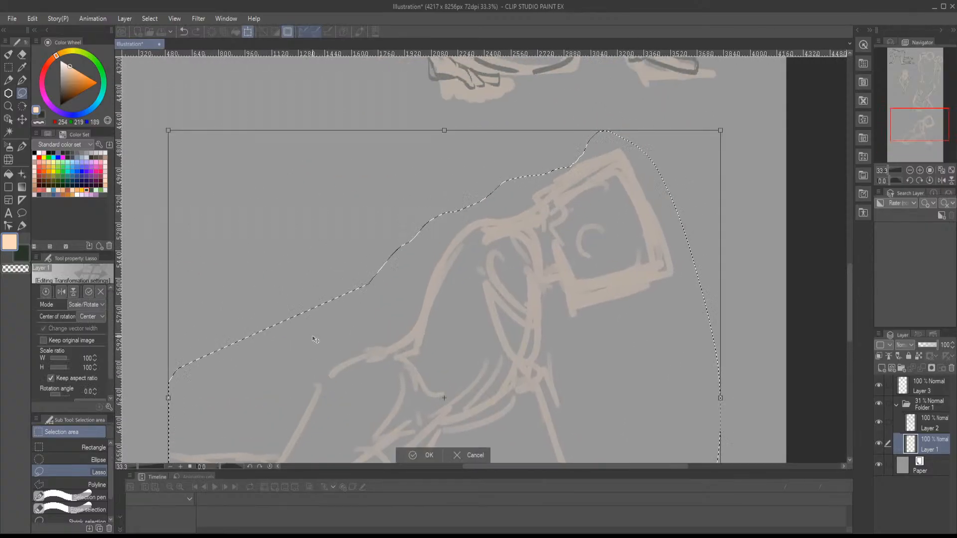
pyautogui.moveTo(168, 131); pyautogui.dragTo(342, 299)
pyautogui.moveTo(415, 345); pyautogui.dragTo(377, 177)
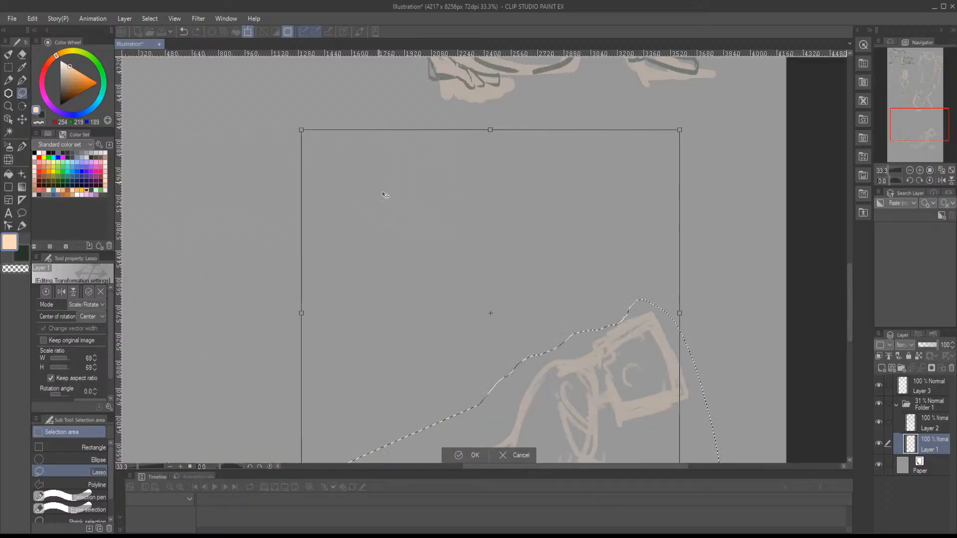
pyautogui.press('Return')
pyautogui.hotkey('ctrl', 'd')
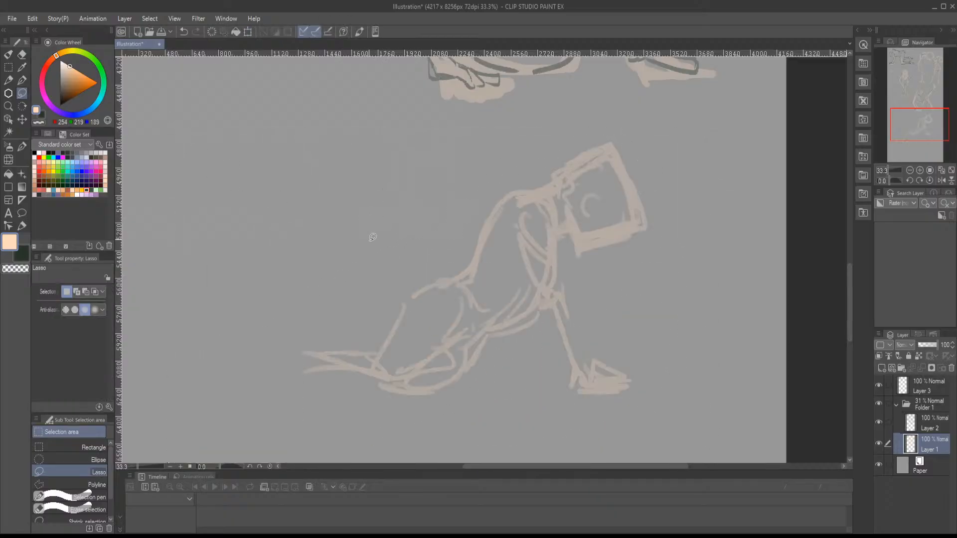
# - Redraw the new figure's buttock and back thigh contour with the flat painting brush and complete the lower leg with a foot
pyautogui.press('b')
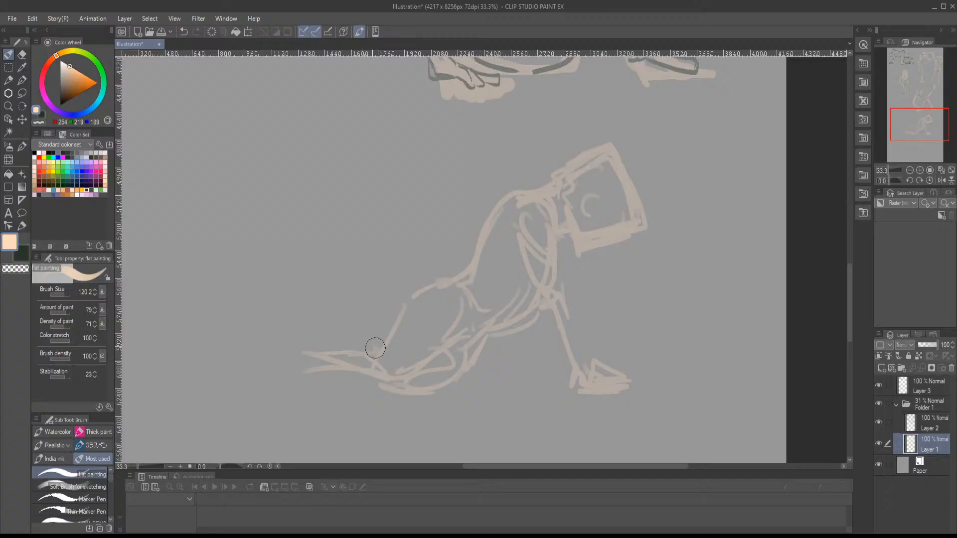
pyautogui.moveTo(375, 349)
pyautogui.mouseDown()
pyautogui.moveTo(291, 349)
pyautogui.moveTo(316, 357)
pyautogui.moveTo(401, 347)
pyautogui.moveTo(416, 294)
pyautogui.moveTo(384, 337)
pyautogui.mouseUp()
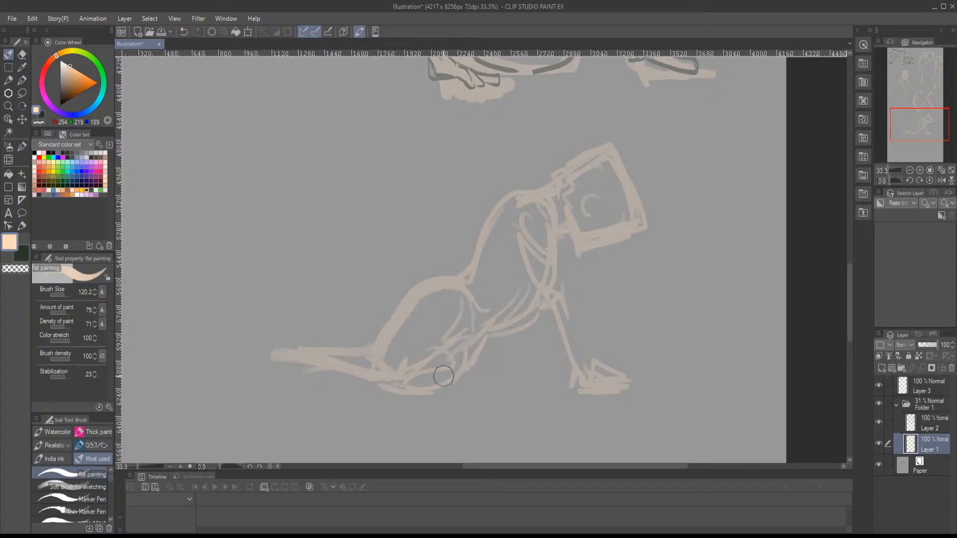
pyautogui.moveTo(303, 336)
pyautogui.mouseDown()
pyautogui.moveTo(257, 350)
pyautogui.moveTo(257, 380)
pyautogui.moveTo(226, 367)
pyautogui.moveTo(296, 355)
pyautogui.moveTo(352, 361)
pyautogui.mouseUp()
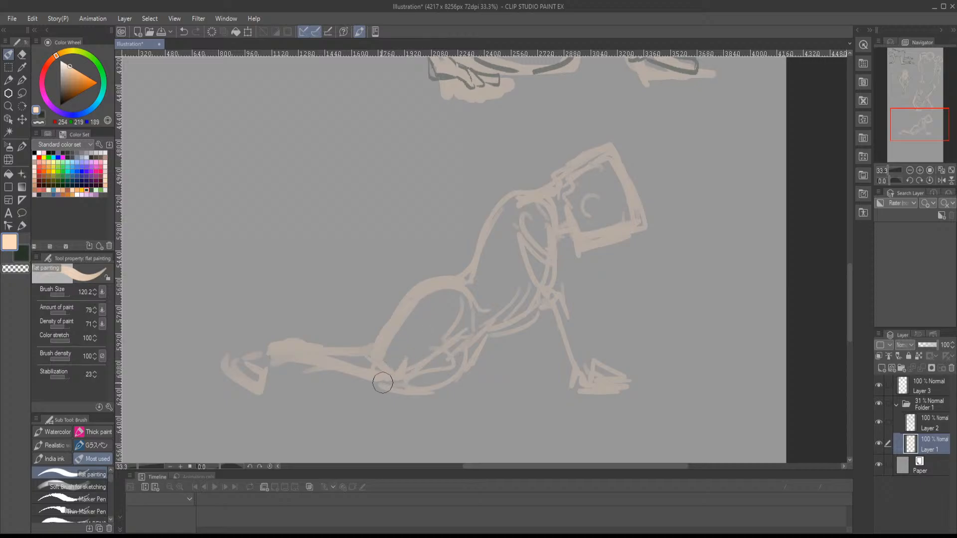
# - Strengthen the new figure's knees and thighs, and build up the waist, rib and belly contours
pyautogui.moveTo(397, 380)
pyautogui.mouseDown()
pyautogui.moveTo(404, 394)
pyautogui.moveTo(459, 378)
pyautogui.mouseUp()
pyautogui.moveTo(439, 337); pyautogui.dragTo(449, 331)
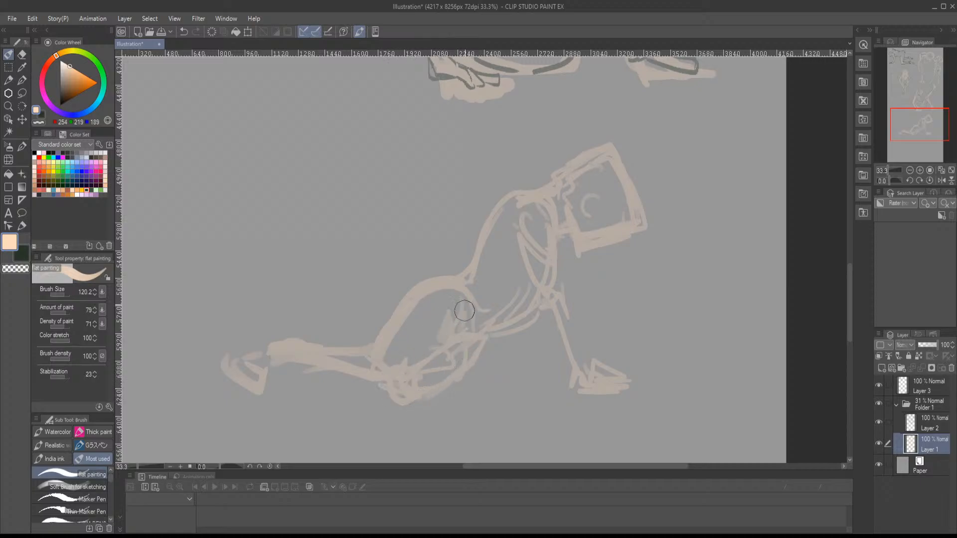
pyautogui.moveTo(466, 261); pyautogui.dragTo(489, 224)
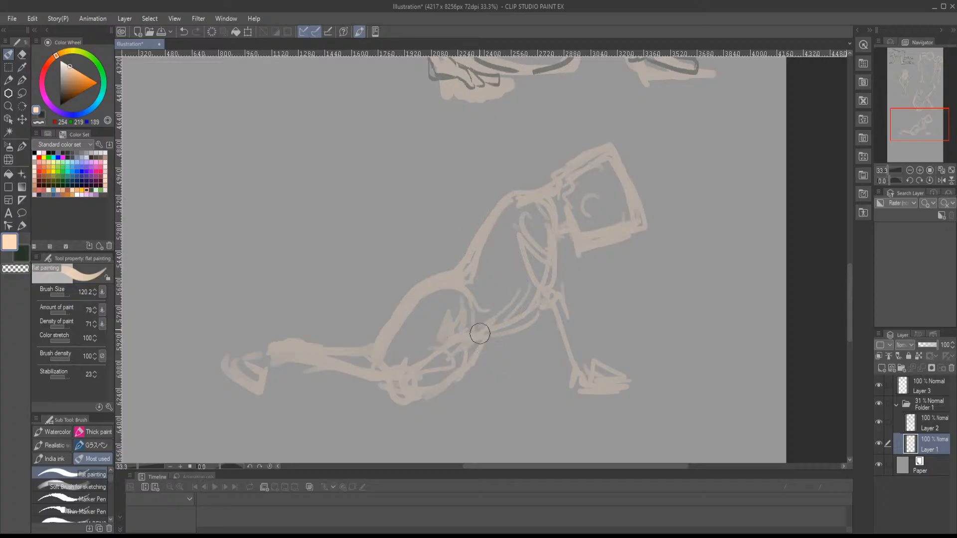
pyautogui.moveTo(480, 334)
pyautogui.mouseDown()
pyautogui.moveTo(504, 297)
pyautogui.moveTo(476, 271)
pyautogui.moveTo(521, 320)
pyautogui.mouseUp()
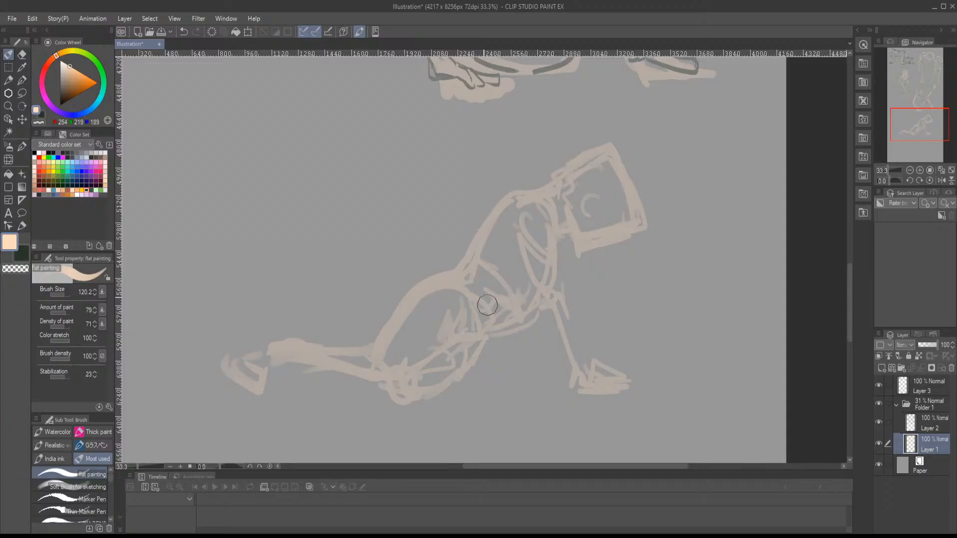
pyautogui.moveTo(476, 271)
pyautogui.mouseDown()
pyautogui.moveTo(523, 310)
pyautogui.moveTo(531, 283)
pyautogui.mouseUp()
pyautogui.moveTo(487, 356)
pyautogui.mouseDown()
pyautogui.moveTo(429, 402)
pyautogui.moveTo(493, 335)
pyautogui.moveTo(519, 331)
pyautogui.moveTo(538, 252)
pyautogui.moveTo(560, 239)
pyautogui.moveTo(587, 255)
pyautogui.moveTo(573, 216)
pyautogui.mouseUp()
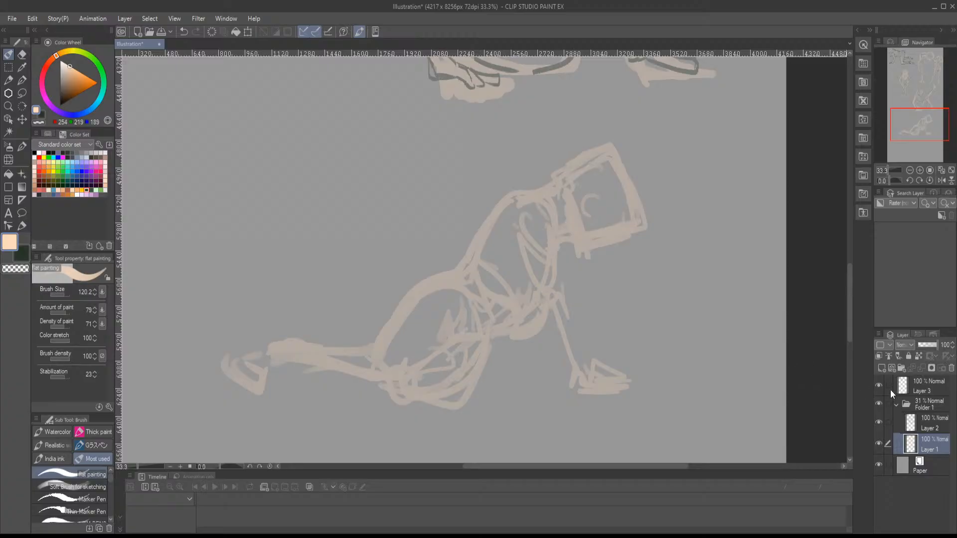
# - Outline the new figure's neck base and shoulder on Layer 2 in dark green with the Marker Pen
pyautogui.click(921, 423)
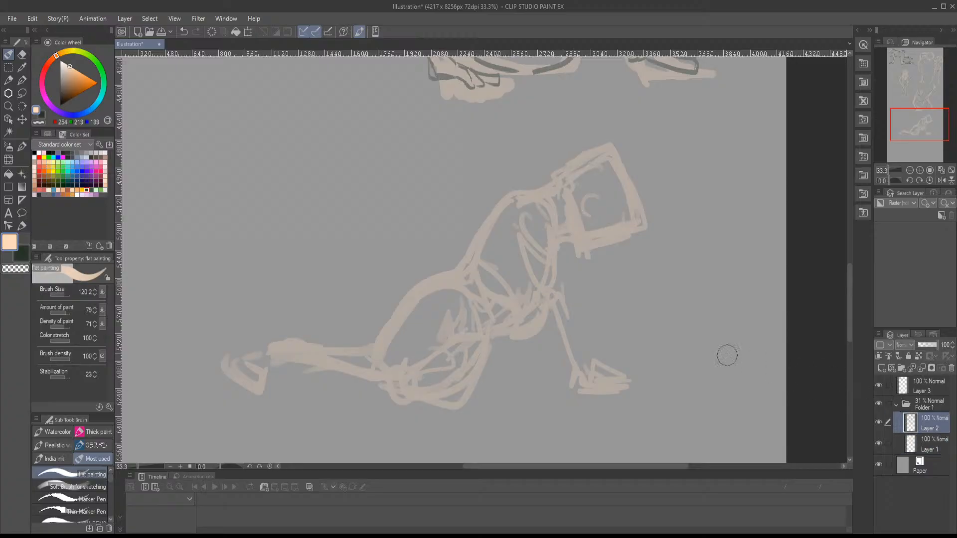
pyautogui.click(44, 113)
pyautogui.click(76, 498)
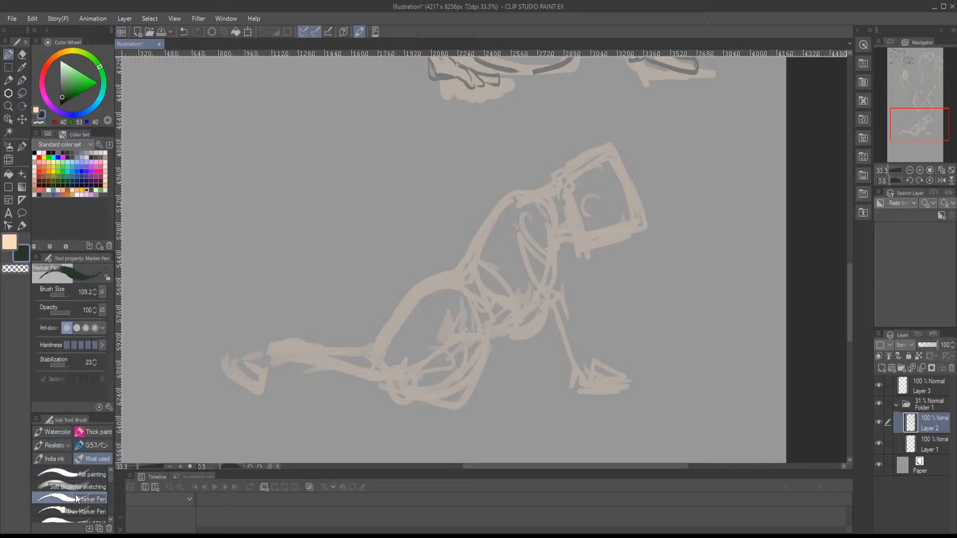
pyautogui.scroll(1, 533, 283)
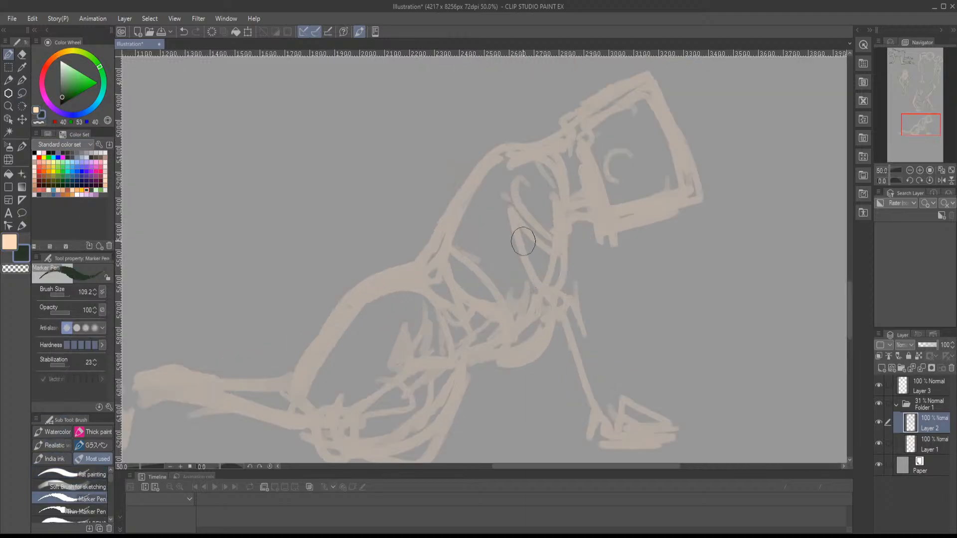
pyautogui.moveTo(565, 214); pyautogui.dragTo(463, 258)
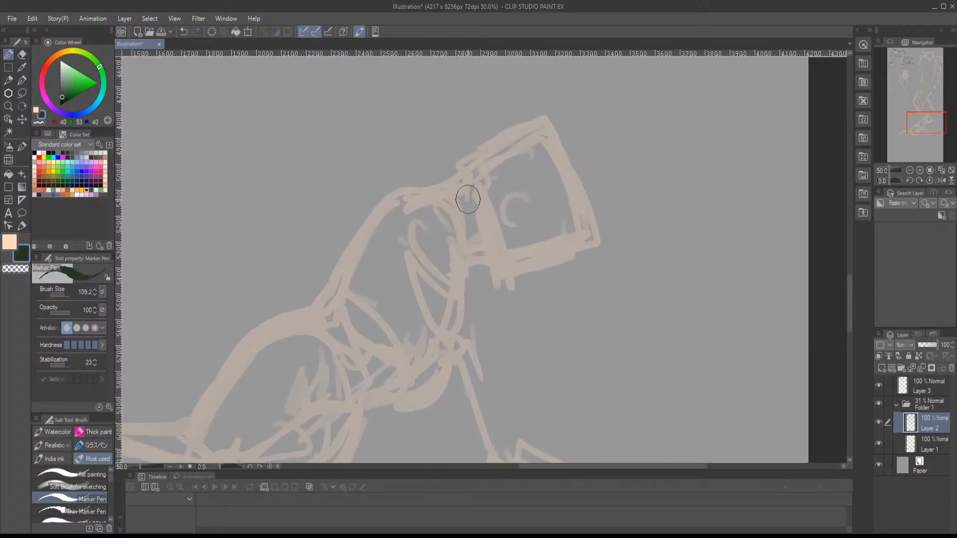
pyautogui.moveTo(468, 199); pyautogui.dragTo(474, 240)
pyautogui.click(472, 241)
pyautogui.moveTo(451, 198)
pyautogui.mouseDown()
pyautogui.moveTo(418, 185)
pyautogui.moveTo(464, 231)
pyautogui.moveTo(417, 219)
pyautogui.moveTo(449, 285)
pyautogui.moveTo(469, 240)
pyautogui.moveTo(461, 150)
pyautogui.mouseUp()
pyautogui.click(396, 184)
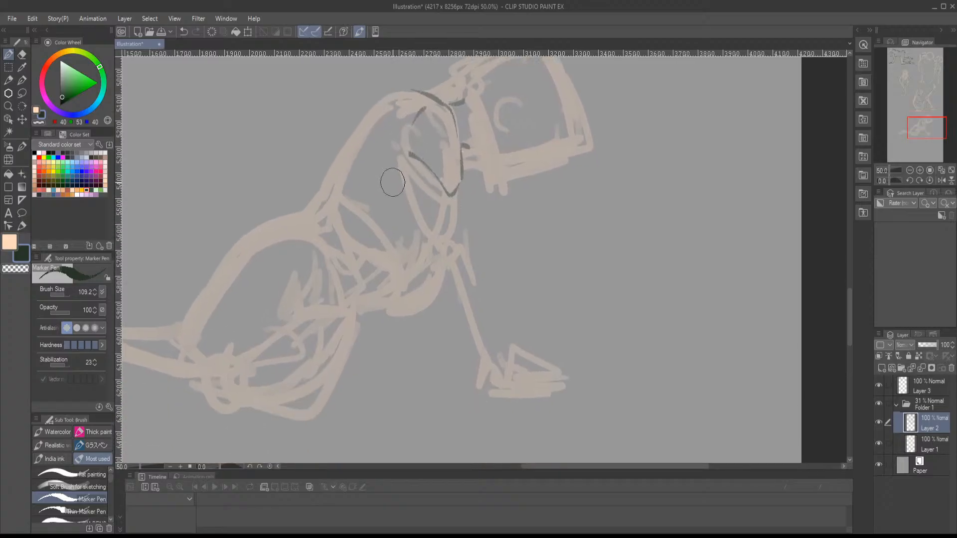
# - Draw dark contours for the new figure's upper arm and elbow, and the forearm's body-side edge
pyautogui.moveTo(402, 175); pyautogui.dragTo(431, 246)
pyautogui.moveTo(458, 183); pyautogui.dragTo(462, 246)
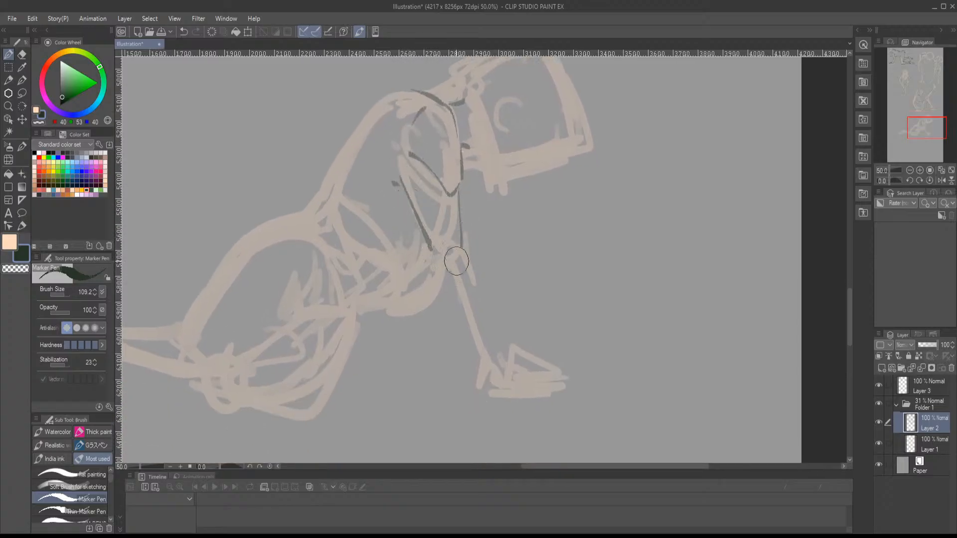
pyautogui.moveTo(460, 290); pyautogui.dragTo(456, 253)
pyautogui.moveTo(424, 209); pyautogui.dragTo(442, 245)
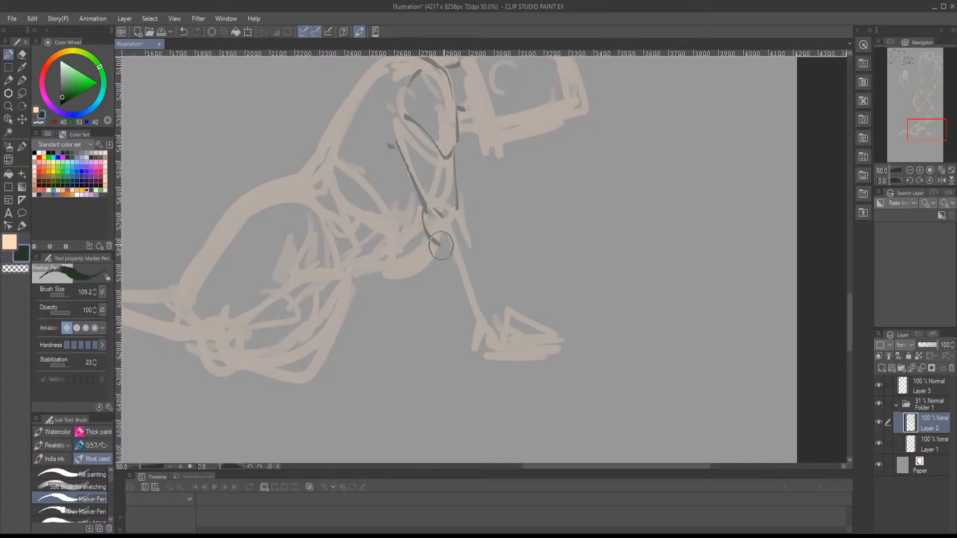
pyautogui.moveTo(460, 213); pyautogui.dragTo(466, 223)
pyautogui.moveTo(441, 254); pyautogui.dragTo(465, 316)
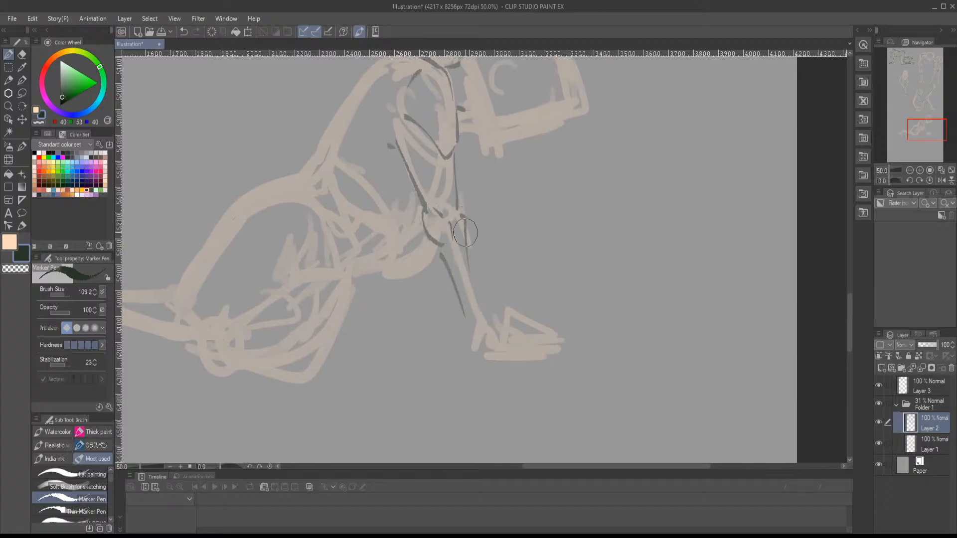
pyautogui.moveTo(463, 216); pyautogui.dragTo(488, 312)
pyautogui.hotkey('ctrl', 'z')
pyautogui.hotkey('ctrl', 'z')
pyautogui.moveTo(465, 218); pyautogui.dragTo(487, 305)
pyautogui.hotkey('ctrl', 'z')
pyautogui.moveTo(464, 228); pyautogui.dragTo(487, 307)
pyautogui.hotkey('ctrl', 'z')
# - Draw the forearm's outer edge in dark green and outline the supporting hand flat on the ground
pyautogui.hotkey('ctrl', 'z')
pyautogui.moveTo(465, 216); pyautogui.dragTo(487, 317)
pyautogui.moveTo(438, 234)
pyautogui.mouseDown()
pyautogui.moveTo(466, 331)
pyautogui.moveTo(484, 347)
pyautogui.moveTo(502, 321)
pyautogui.moveTo(530, 349)
pyautogui.moveTo(504, 344)
pyautogui.moveTo(487, 354)
pyautogui.moveTo(494, 328)
pyautogui.moveTo(566, 353)
pyautogui.moveTo(521, 327)
pyautogui.moveTo(566, 343)
pyautogui.moveTo(624, 391)
pyautogui.mouseUp()
pyautogui.hotkey('ctrl', 'z')
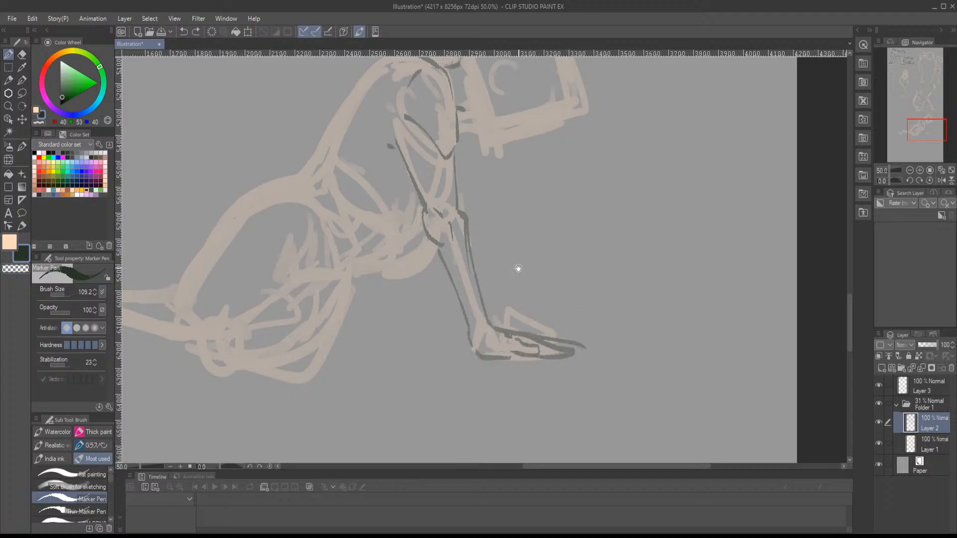
# - Draw the leaning figure's back contour in dark green from the shoulder down to the waist
pyautogui.moveTo(519, 271)
pyautogui.mouseDown()
pyautogui.moveTo(595, 378)
pyautogui.moveTo(625, 365)
pyautogui.mouseUp()
pyautogui.moveTo(493, 166)
pyautogui.mouseDown()
pyautogui.moveTo(429, 258)
pyautogui.moveTo(415, 298)
pyautogui.mouseUp()
pyautogui.moveTo(419, 273); pyautogui.dragTo(381, 283)
pyautogui.moveTo(466, 322); pyautogui.dragTo(463, 261)
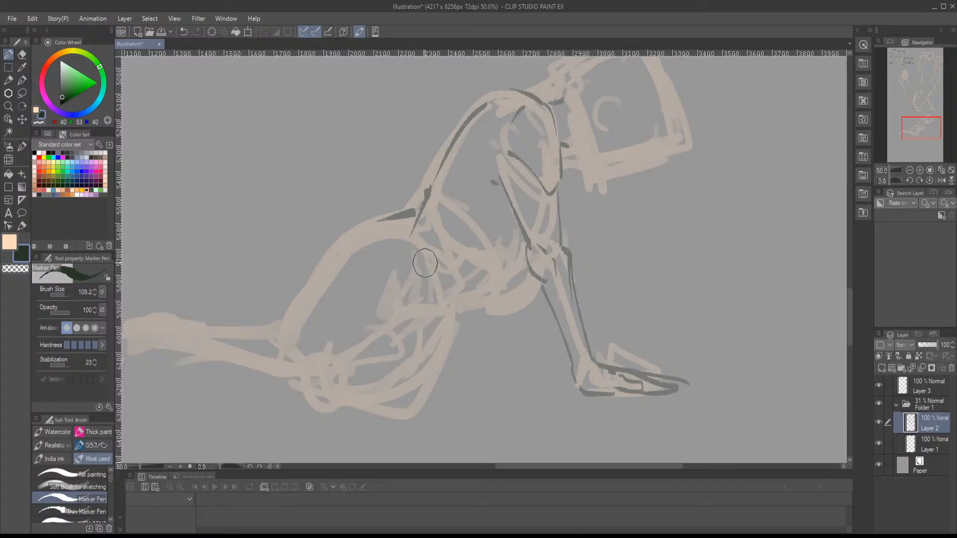
# - Remove the latest trial strokes and mark a short dark crease at the front of the leaning figure's hip
pyautogui.moveTo(407, 313); pyautogui.dragTo(467, 264)
pyautogui.hotkey('ctrl', 'z')
pyautogui.hotkey('ctrl', 'z')
pyautogui.moveTo(414, 313); pyautogui.dragTo(397, 324)
pyautogui.moveTo(518, 263)
pyautogui.mouseDown()
pyautogui.moveTo(515, 275)
pyautogui.moveTo(467, 282)
pyautogui.moveTo(444, 330)
pyautogui.mouseUp()
pyautogui.hotkey('ctrl', 'z')
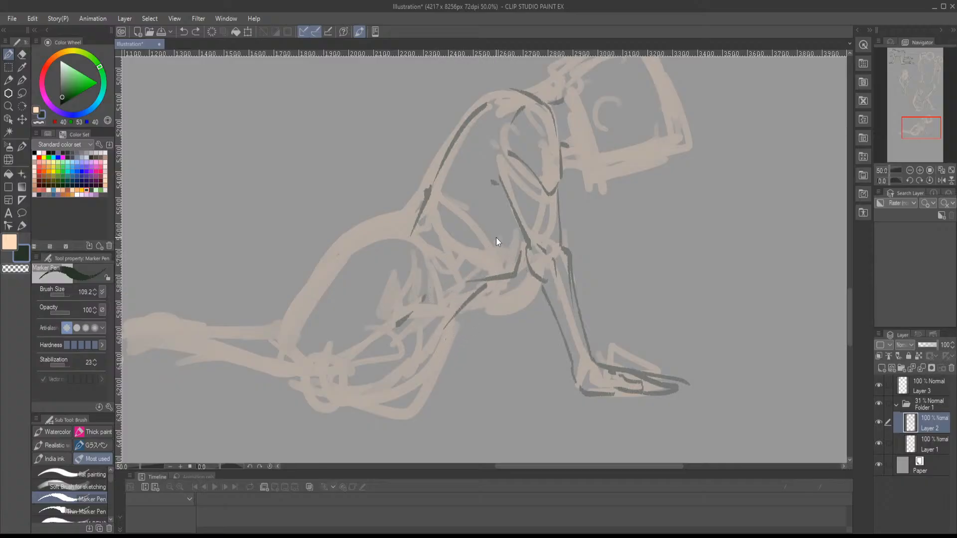
pyautogui.moveTo(487, 261)
pyautogui.mouseDown()
pyautogui.moveTo(438, 218)
pyautogui.moveTo(459, 294)
pyautogui.mouseUp()
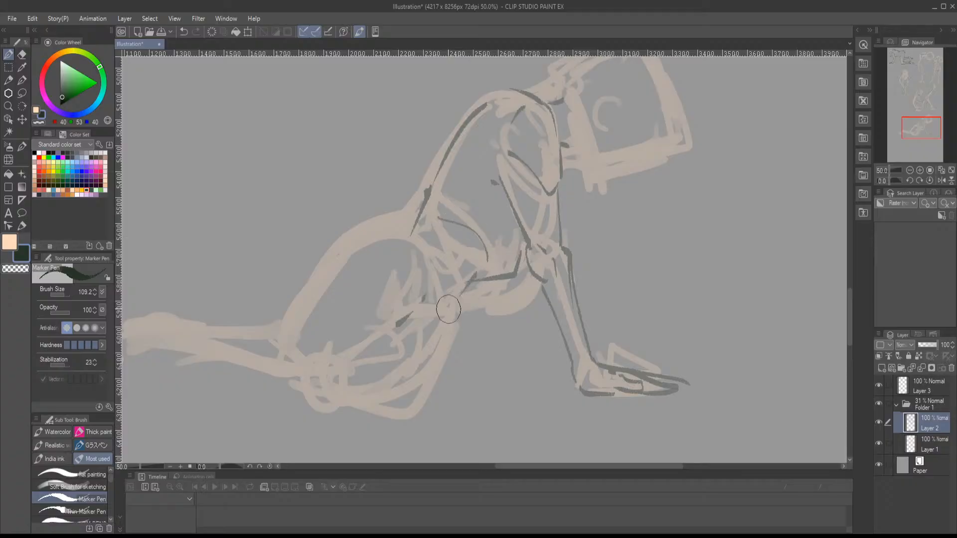
pyautogui.hotkey('ctrl', 'z')
pyautogui.hotkey('ctrl', 'z')
pyautogui.hotkey('ctrl', 'z')
pyautogui.hotkey('ctrl', 'z')
# - Outline the leaning figure's buttock, knee and thighs in dark green, and draw its belly and rib contours
pyautogui.moveTo(414, 218)
pyautogui.mouseDown()
pyautogui.moveTo(350, 230)
pyautogui.moveTo(307, 296)
pyautogui.moveTo(290, 354)
pyautogui.moveTo(321, 379)
pyautogui.moveTo(291, 342)
pyautogui.moveTo(318, 384)
pyautogui.mouseUp()
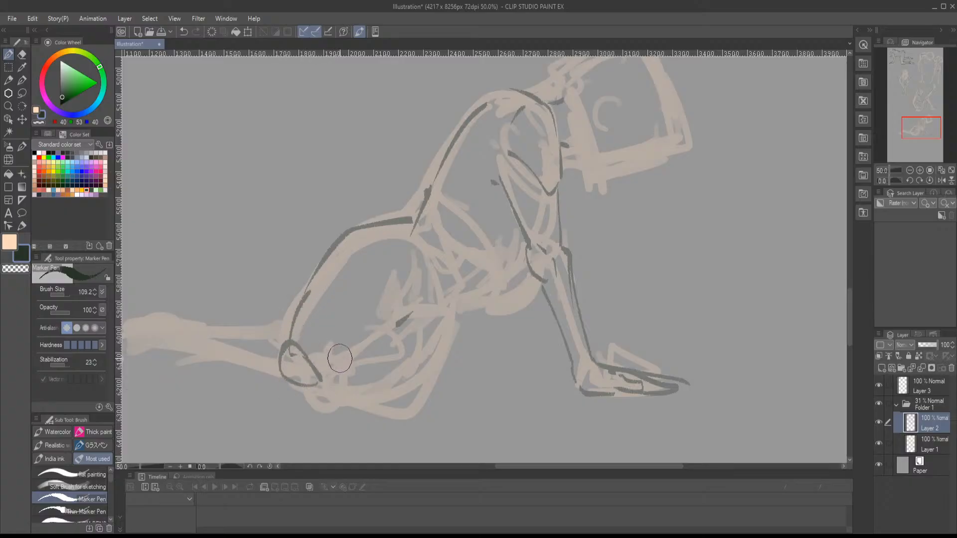
pyautogui.moveTo(319, 381)
pyautogui.mouseDown()
pyautogui.moveTo(406, 322)
pyautogui.moveTo(415, 296)
pyautogui.moveTo(408, 318)
pyautogui.mouseUp()
pyautogui.moveTo(400, 324); pyautogui.dragTo(438, 320)
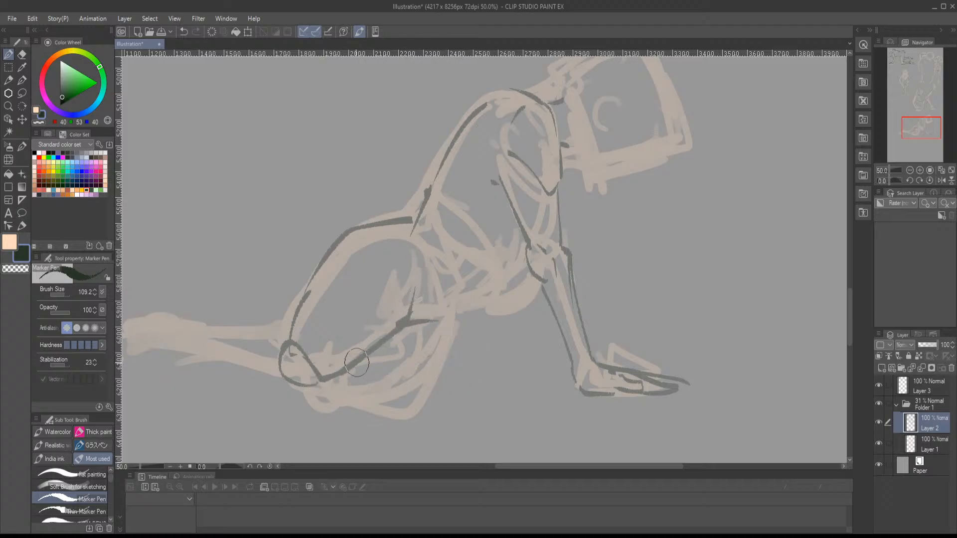
pyautogui.moveTo(328, 381)
pyautogui.mouseDown()
pyautogui.moveTo(374, 404)
pyautogui.moveTo(386, 376)
pyautogui.moveTo(387, 402)
pyautogui.moveTo(461, 307)
pyautogui.moveTo(460, 324)
pyautogui.moveTo(515, 294)
pyautogui.moveTo(531, 277)
pyautogui.mouseUp()
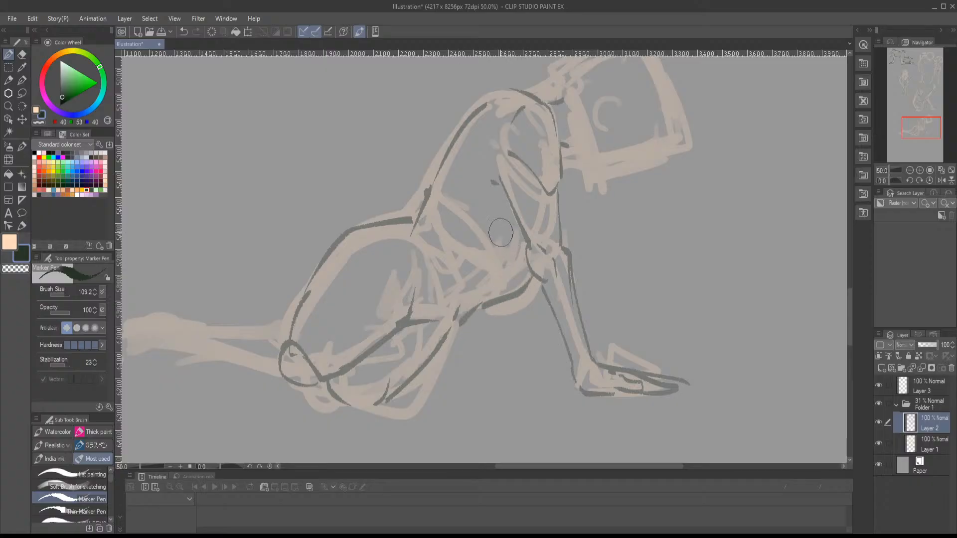
pyautogui.moveTo(448, 224); pyautogui.dragTo(504, 284)
# - Outline the leaning figure's outstretched lower leg and foot in dark green
pyautogui.moveTo(379, 348); pyautogui.dragTo(448, 367)
pyautogui.moveTo(352, 354)
pyautogui.mouseDown()
pyautogui.moveTo(414, 295)
pyautogui.moveTo(267, 288)
pyautogui.mouseUp()
pyautogui.moveTo(262, 297); pyautogui.dragTo(401, 336)
pyautogui.moveTo(375, 324); pyautogui.dragTo(428, 308)
pyautogui.moveTo(331, 260)
pyautogui.mouseDown()
pyautogui.moveTo(336, 274)
pyautogui.moveTo(303, 261)
pyautogui.moveTo(302, 294)
pyautogui.mouseUp()
pyautogui.moveTo(282, 273); pyautogui.dragTo(276, 274)
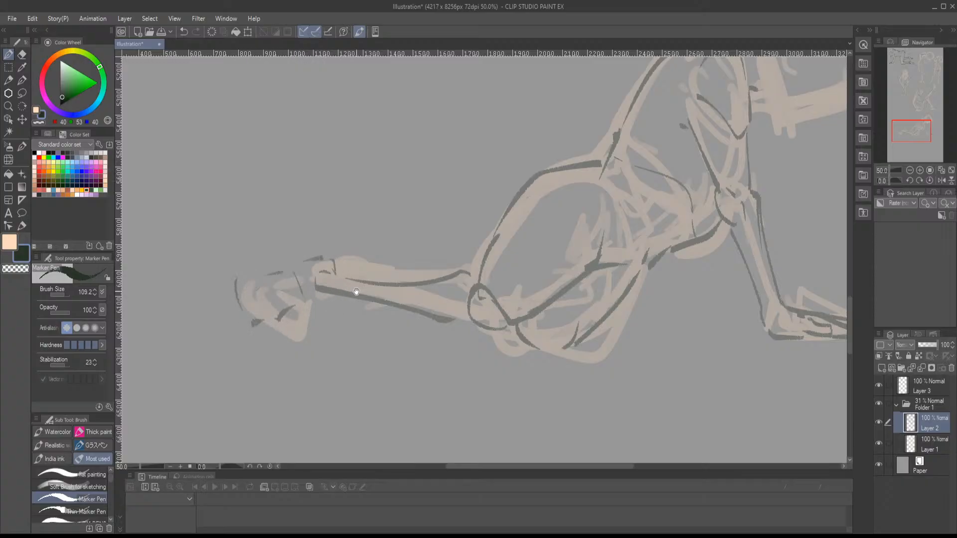
# - Outline the leaning figure's boxy head and jaw in dark green, and add dark accents inside the head
pyautogui.moveTo(524, 256)
pyautogui.mouseDown()
pyautogui.moveTo(214, 321)
pyautogui.moveTo(265, 315)
pyautogui.moveTo(226, 355)
pyautogui.moveTo(216, 339)
pyautogui.mouseUp()
pyautogui.moveTo(411, 314); pyautogui.dragTo(446, 386)
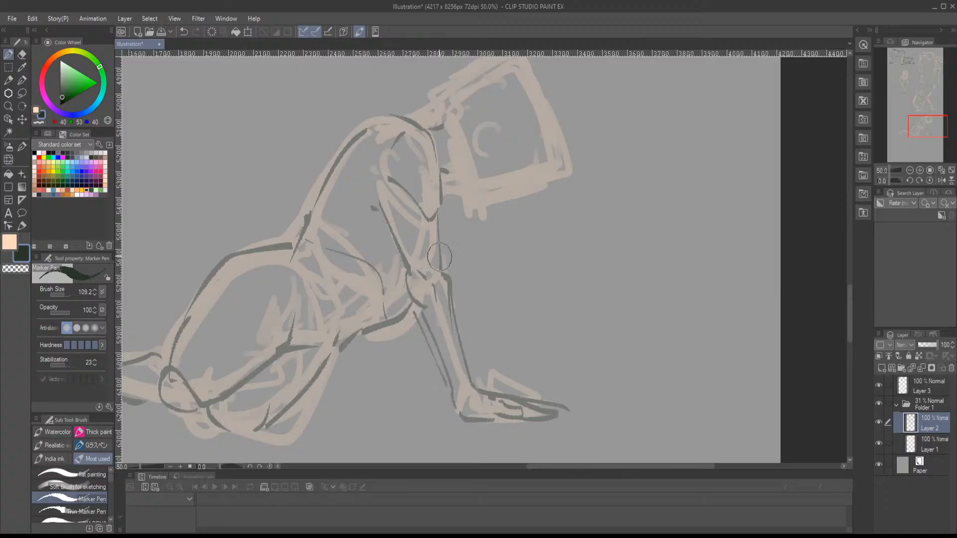
pyautogui.moveTo(442, 213)
pyautogui.mouseDown()
pyautogui.moveTo(473, 369)
pyautogui.moveTo(497, 385)
pyautogui.moveTo(528, 386)
pyautogui.mouseUp()
pyautogui.moveTo(504, 350); pyautogui.dragTo(456, 450)
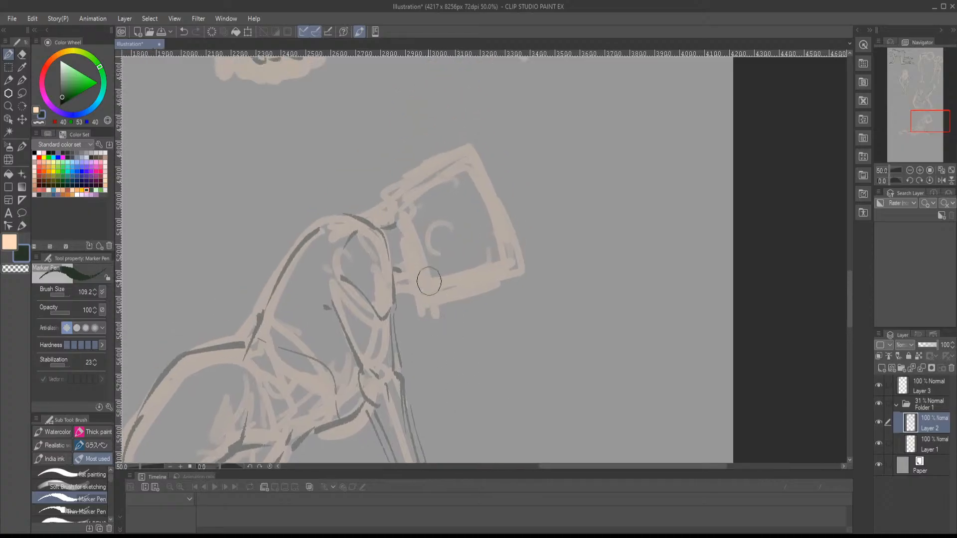
pyautogui.moveTo(402, 206)
pyautogui.mouseDown()
pyautogui.moveTo(486, 173)
pyautogui.moveTo(505, 282)
pyautogui.moveTo(408, 293)
pyautogui.moveTo(407, 281)
pyautogui.moveTo(413, 294)
pyautogui.moveTo(450, 298)
pyautogui.mouseUp()
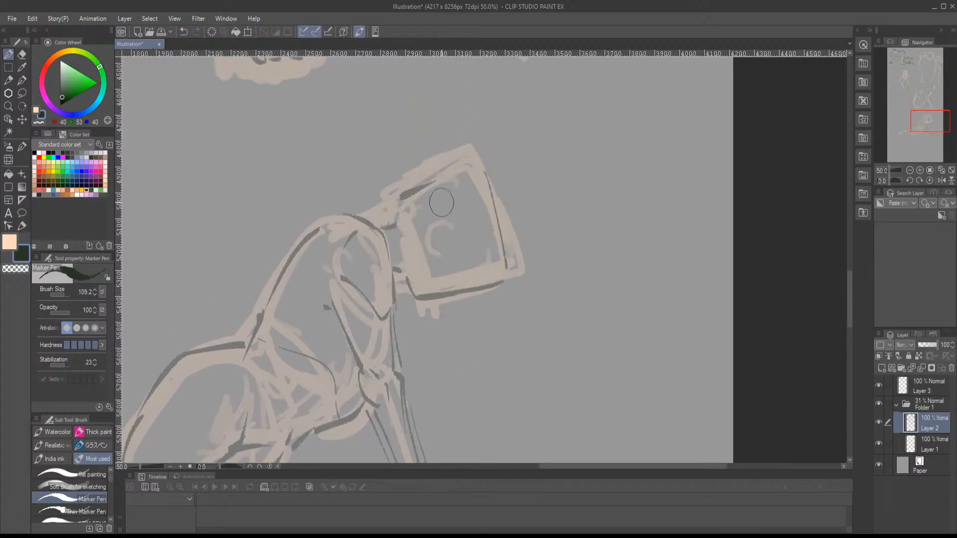
pyautogui.moveTo(448, 210)
pyautogui.mouseDown()
pyautogui.moveTo(419, 223)
pyautogui.moveTo(427, 239)
pyautogui.moveTo(413, 277)
pyautogui.moveTo(445, 324)
pyautogui.mouseUp()
pyautogui.moveTo(444, 316)
pyautogui.mouseDown()
pyautogui.moveTo(482, 246)
pyautogui.moveTo(539, 213)
pyautogui.moveTo(588, 278)
pyautogui.moveTo(622, 282)
pyautogui.mouseUp()
# - Lasso the leaning figure, scale it to 70% across Folder 1, place it just left of the seated figure, and deselect
pyautogui.scroll(-4, 468, 300)
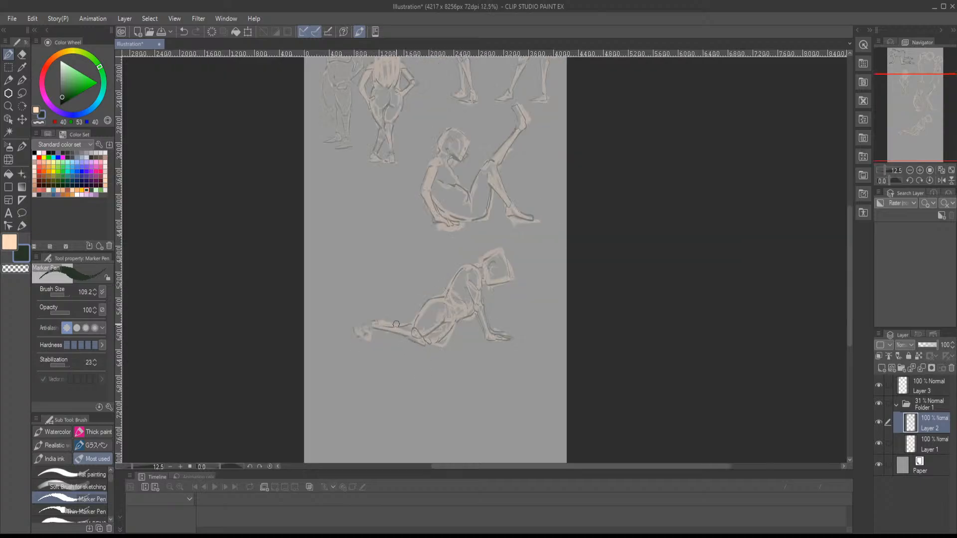
pyautogui.press('m')
pyautogui.moveTo(470, 249)
pyautogui.mouseDown()
pyautogui.moveTo(479, 239)
pyautogui.moveTo(494, 405)
pyautogui.moveTo(425, 250)
pyautogui.moveTo(463, 249)
pyautogui.mouseUp()
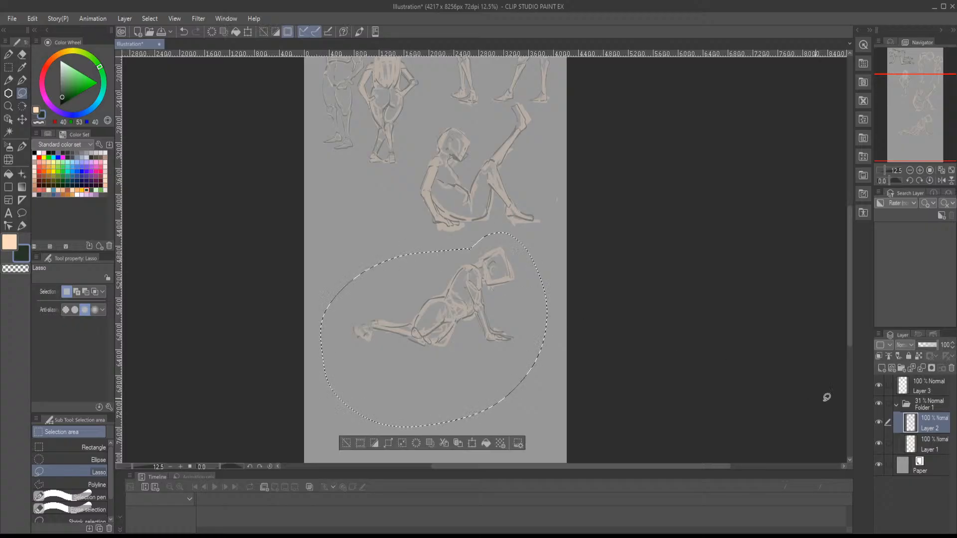
pyautogui.click(911, 408)
pyautogui.hotkey('ctrl', 't')
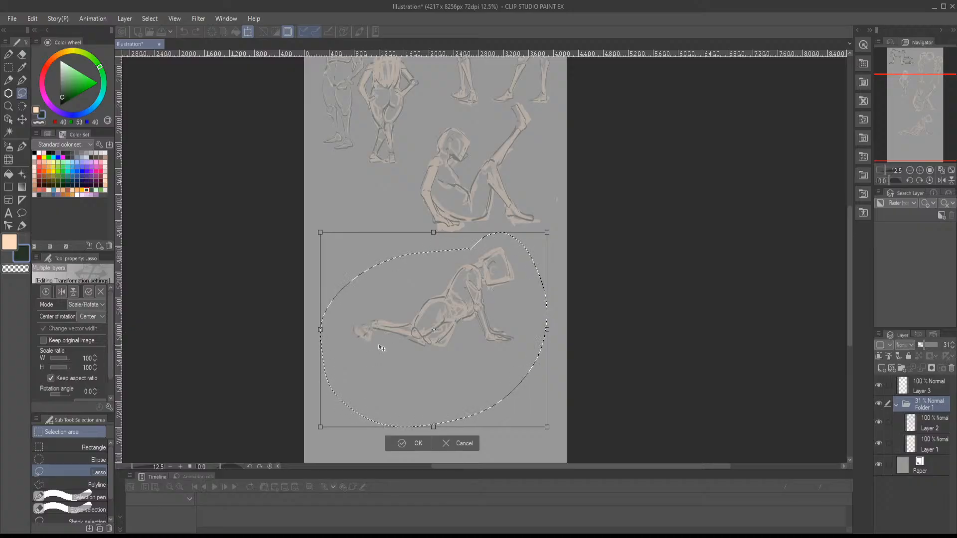
pyautogui.moveTo(320, 233); pyautogui.dragTo(345, 255)
pyautogui.moveTo(431, 309)
pyautogui.mouseDown()
pyautogui.moveTo(354, 220)
pyautogui.moveTo(360, 193)
pyautogui.mouseUp()
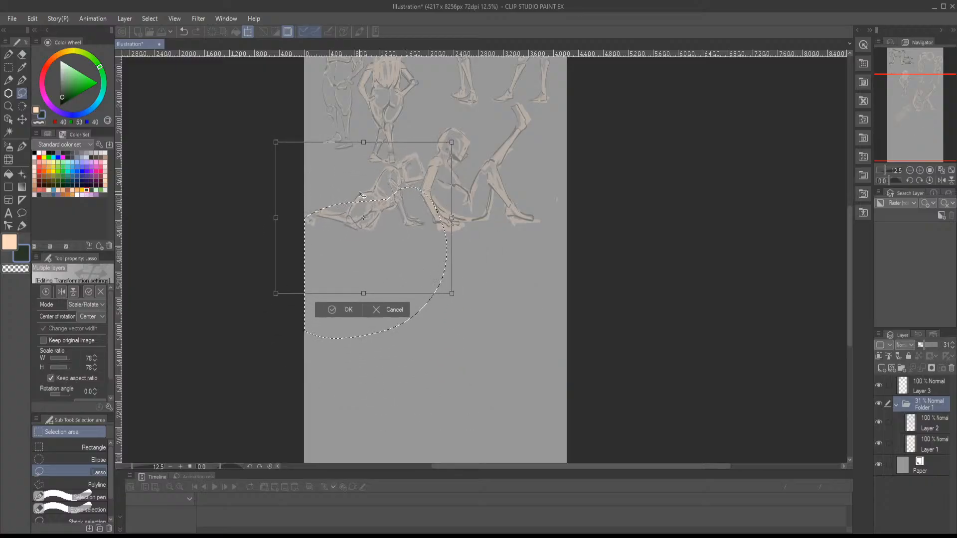
pyautogui.moveTo(277, 144); pyautogui.dragTo(321, 160)
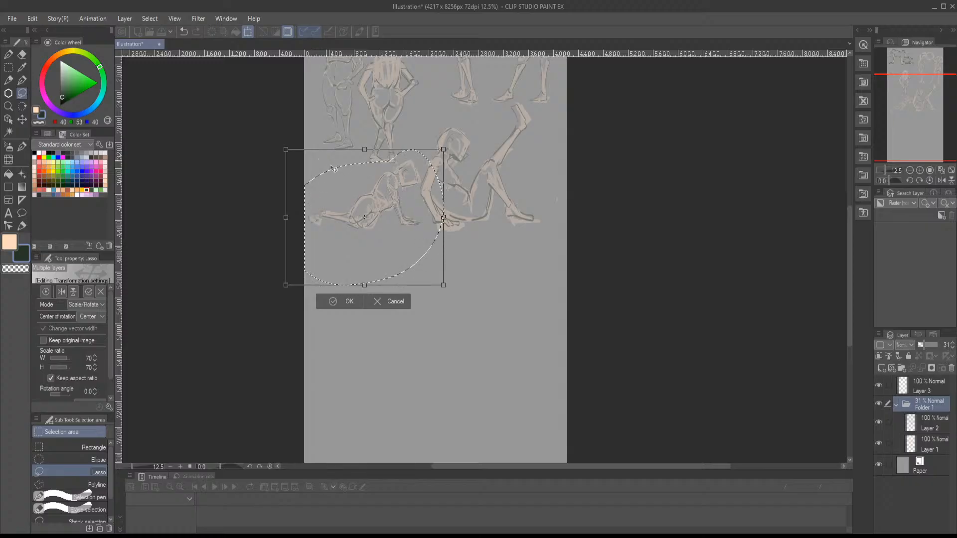
pyautogui.press('Return')
pyautogui.hotkey('ctrl', 'd')
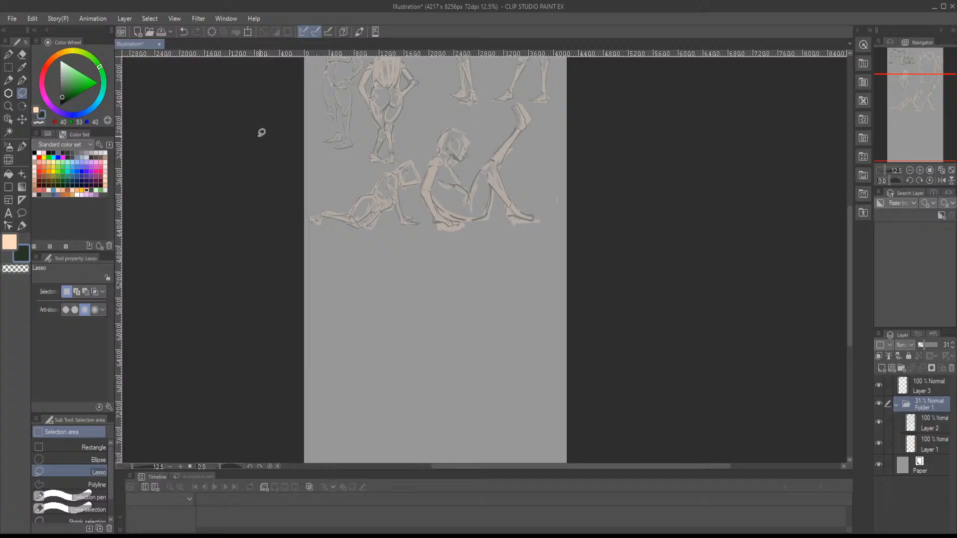
# - Sketch a tilted, boxy head for a new figure below the others on Layer 1, in peach with the flat painting brush
pyautogui.press('b')
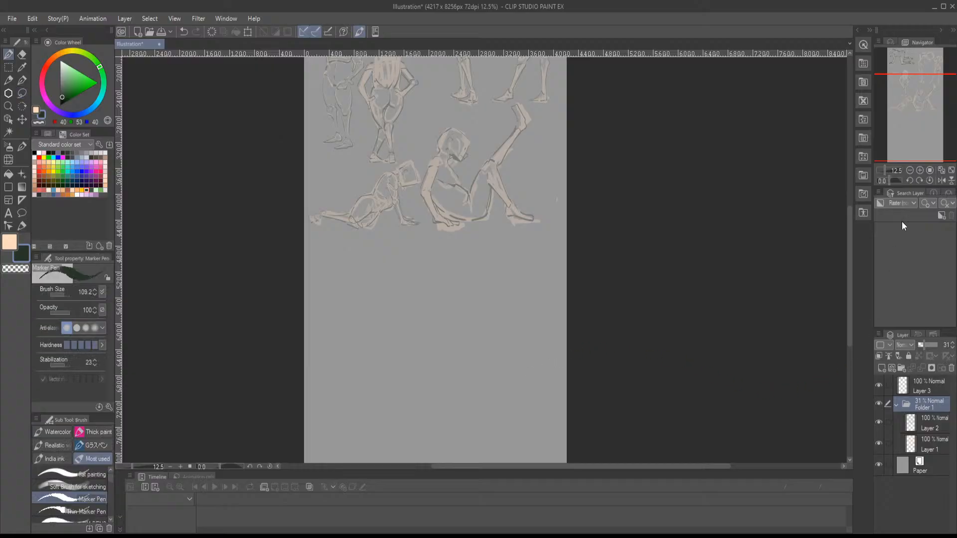
pyautogui.click(921, 170)
pyautogui.click(921, 170)
pyautogui.click(921, 169)
pyautogui.moveTo(922, 121)
pyautogui.mouseDown()
pyautogui.moveTo(903, 112)
pyautogui.moveTo(912, 118)
pyautogui.mouseUp()
pyautogui.click(926, 439)
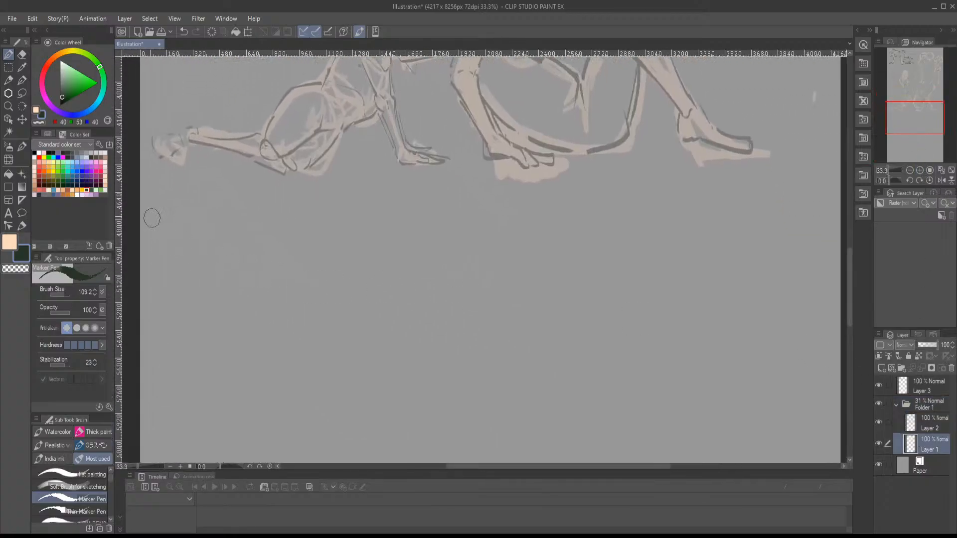
pyautogui.click(39, 110)
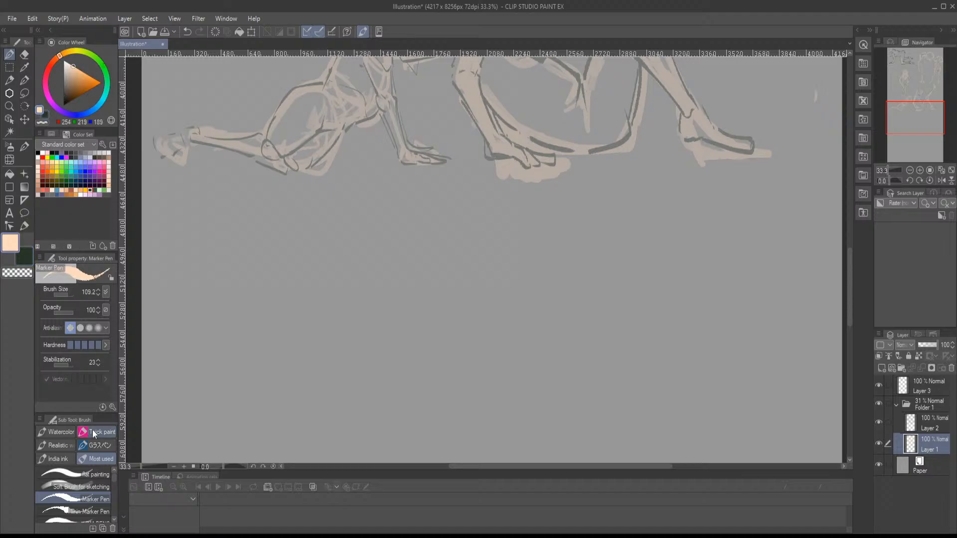
pyautogui.click(84, 473)
pyautogui.moveTo(418, 351)
pyautogui.mouseDown()
pyautogui.moveTo(362, 303)
pyautogui.moveTo(364, 286)
pyautogui.mouseUp()
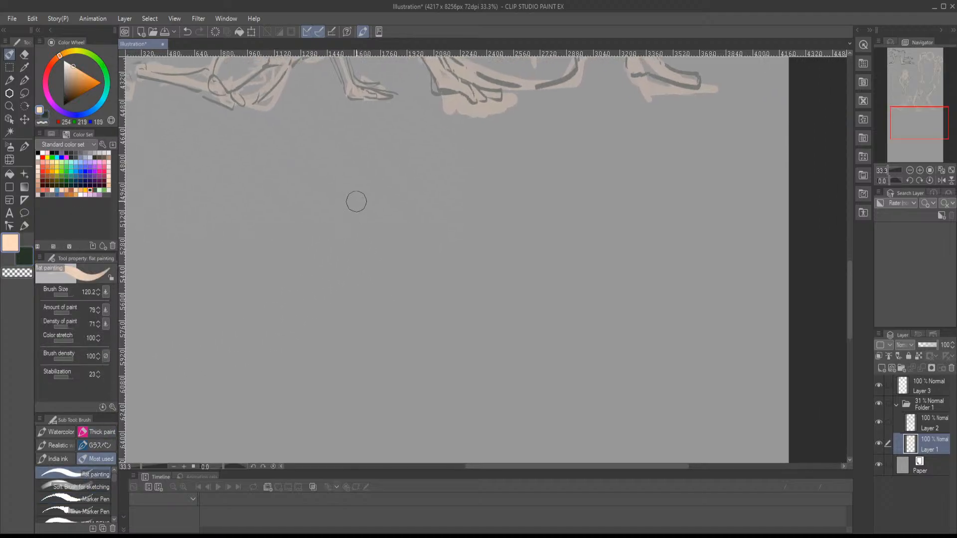
pyautogui.moveTo(354, 203); pyautogui.dragTo(405, 190)
pyautogui.moveTo(348, 241); pyautogui.dragTo(387, 303)
pyautogui.moveTo(421, 196); pyautogui.dragTo(440, 287)
pyautogui.moveTo(349, 240)
pyautogui.mouseDown()
pyautogui.moveTo(379, 318)
pyautogui.moveTo(438, 301)
pyautogui.mouseUp()
pyautogui.moveTo(417, 185); pyautogui.dragTo(449, 286)
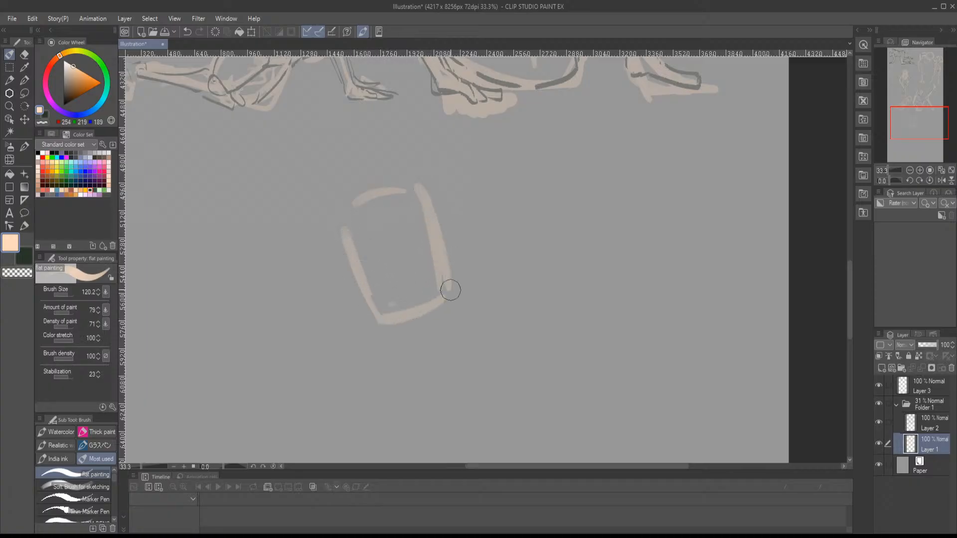
# - Rough in the new figure's hairline, face contour and facial marks inside the boxy head
pyautogui.moveTo(412, 326)
pyautogui.mouseDown()
pyautogui.moveTo(421, 333)
pyautogui.moveTo(428, 324)
pyautogui.mouseUp()
pyautogui.moveTo(374, 203)
pyautogui.mouseDown()
pyautogui.moveTo(353, 222)
pyautogui.moveTo(382, 203)
pyautogui.moveTo(407, 237)
pyautogui.moveTo(353, 279)
pyautogui.mouseUp()
pyautogui.moveTo(396, 286); pyautogui.dragTo(406, 245)
pyautogui.moveTo(427, 271); pyautogui.dragTo(401, 219)
pyautogui.moveTo(394, 206)
pyautogui.mouseDown()
pyautogui.moveTo(408, 221)
pyautogui.moveTo(390, 236)
pyautogui.mouseUp()
pyautogui.moveTo(396, 266); pyautogui.dragTo(391, 250)
# - Sketch the new figure's neck lines and the rounded shoulder and upper arm on its right in peach
pyautogui.moveTo(350, 221); pyautogui.dragTo(429, 318)
pyautogui.moveTo(362, 243); pyautogui.dragTo(423, 345)
pyautogui.moveTo(448, 311)
pyautogui.mouseDown()
pyautogui.moveTo(426, 306)
pyautogui.moveTo(438, 327)
pyautogui.moveTo(499, 272)
pyautogui.mouseUp()
pyautogui.moveTo(423, 230); pyautogui.dragTo(437, 252)
pyautogui.moveTo(445, 245)
pyautogui.mouseDown()
pyautogui.moveTo(488, 251)
pyautogui.moveTo(500, 264)
pyautogui.mouseUp()
pyautogui.moveTo(437, 286); pyautogui.dragTo(482, 285)
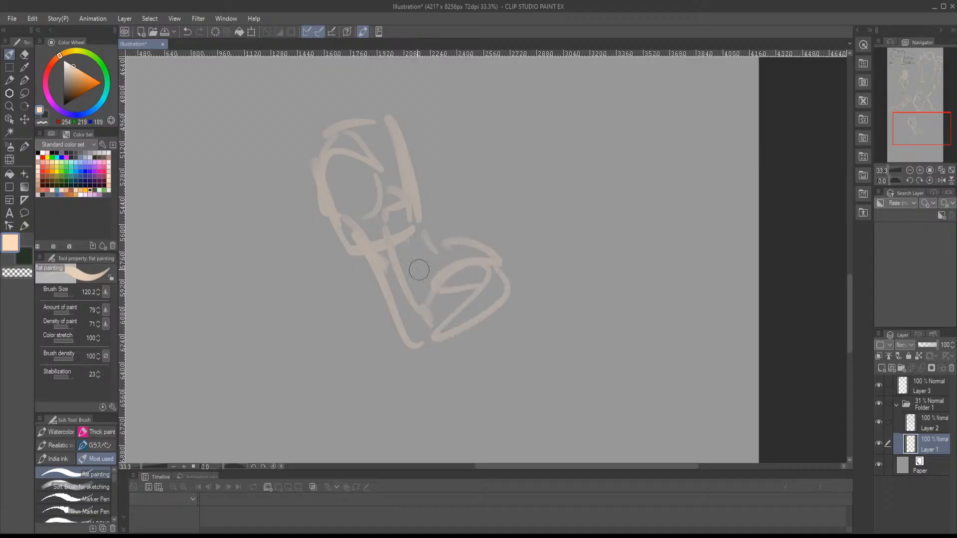
pyautogui.moveTo(427, 303)
pyautogui.mouseDown()
pyautogui.moveTo(430, 290)
pyautogui.moveTo(399, 242)
pyautogui.moveTo(384, 296)
pyautogui.mouseUp()
pyautogui.moveTo(369, 301); pyautogui.dragTo(409, 283)
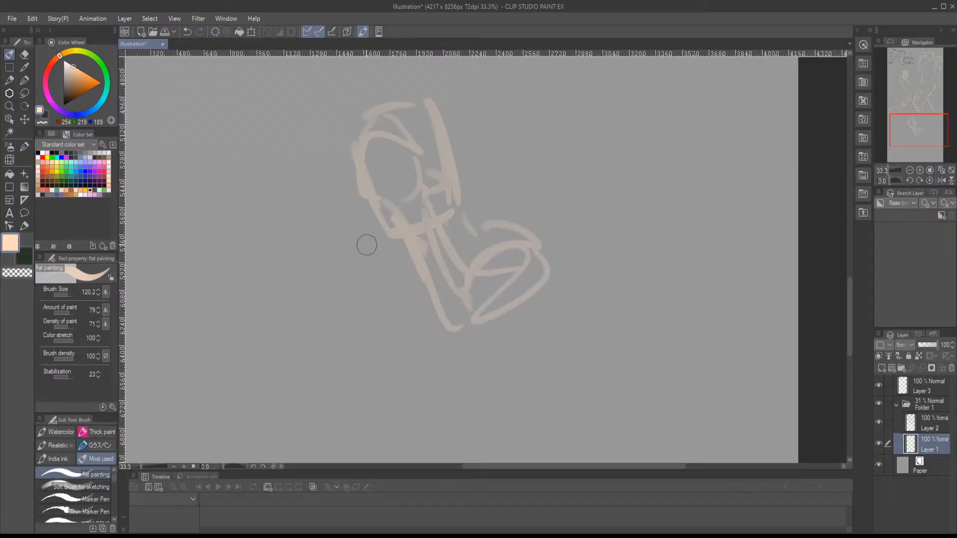
# - Sketch the new figure's left torso side and short marks for the lower edge of the ribcage
pyautogui.moveTo(370, 234); pyautogui.dragTo(407, 299)
pyautogui.moveTo(397, 285); pyautogui.dragTo(382, 331)
pyautogui.moveTo(383, 348); pyautogui.dragTo(431, 347)
pyautogui.moveTo(483, 349)
pyautogui.mouseDown()
pyautogui.moveTo(521, 327)
pyautogui.moveTo(513, 336)
pyautogui.mouseUp()
pyautogui.moveTo(420, 263); pyautogui.dragTo(471, 312)
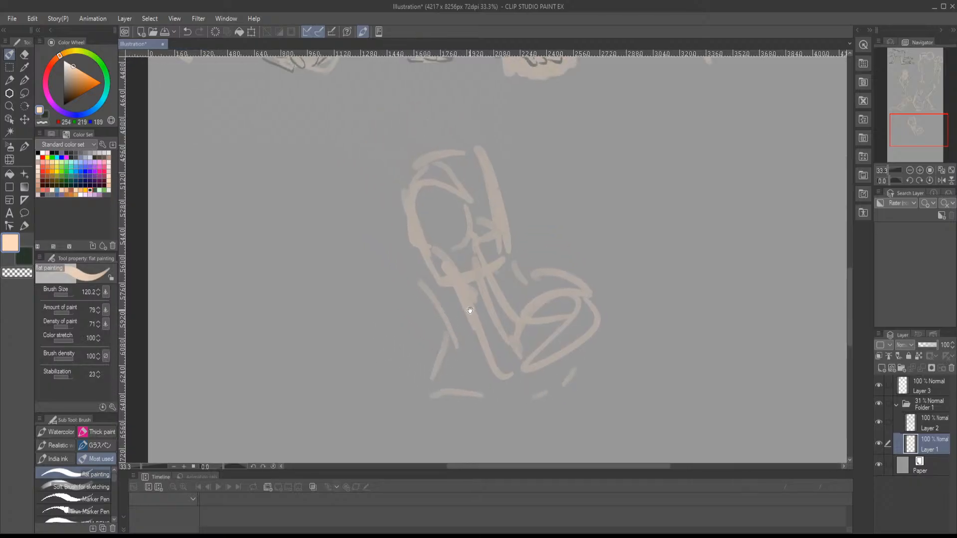
# - Sketch the new figure's raised left arm bent at the elbow, with the forearm reaching over the head
pyautogui.moveTo(377, 194)
pyautogui.mouseDown()
pyautogui.moveTo(344, 210)
pyautogui.moveTo(373, 248)
pyautogui.mouseUp()
pyautogui.moveTo(405, 269); pyautogui.dragTo(415, 250)
pyautogui.moveTo(330, 239); pyautogui.dragTo(425, 309)
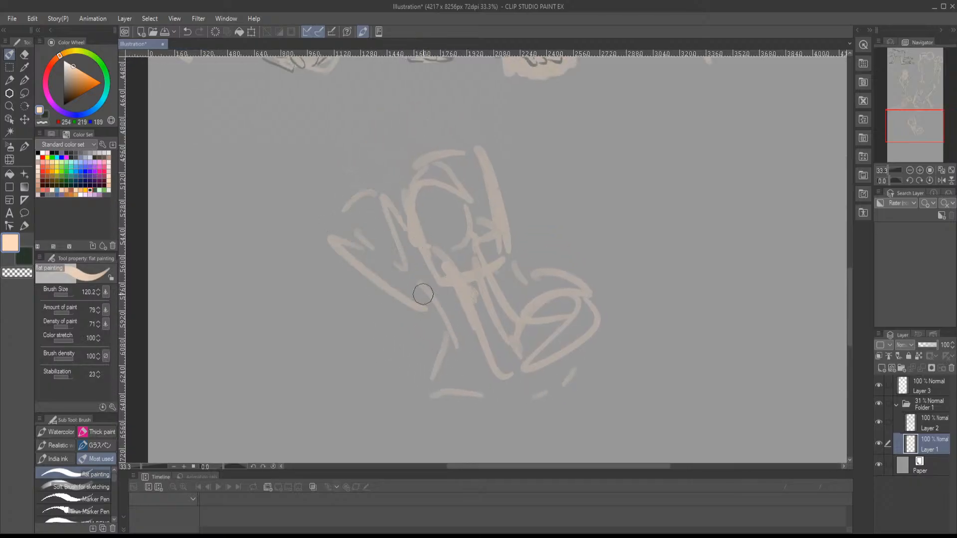
pyautogui.moveTo(409, 250)
pyautogui.mouseDown()
pyautogui.moveTo(433, 310)
pyautogui.moveTo(389, 244)
pyautogui.moveTo(382, 279)
pyautogui.mouseUp()
pyautogui.moveTo(390, 265)
pyautogui.mouseDown()
pyautogui.moveTo(440, 355)
pyautogui.moveTo(415, 323)
pyautogui.mouseUp()
pyautogui.moveTo(371, 268)
pyautogui.mouseDown()
pyautogui.moveTo(417, 247)
pyautogui.moveTo(461, 206)
pyautogui.mouseUp()
pyautogui.moveTo(425, 238); pyautogui.dragTo(456, 223)
pyautogui.moveTo(469, 277); pyautogui.dragTo(482, 133)
pyautogui.moveTo(465, 237); pyautogui.dragTo(386, 205)
pyautogui.moveTo(374, 187)
pyautogui.mouseDown()
pyautogui.moveTo(391, 241)
pyautogui.moveTo(383, 269)
pyautogui.mouseUp()
# - Extend the new figure's torso sides to the waist and sketch the pelvis and upper hip lines
pyautogui.click(382, 283)
pyautogui.moveTo(444, 298); pyautogui.dragTo(410, 294)
pyautogui.moveTo(513, 232); pyautogui.dragTo(476, 304)
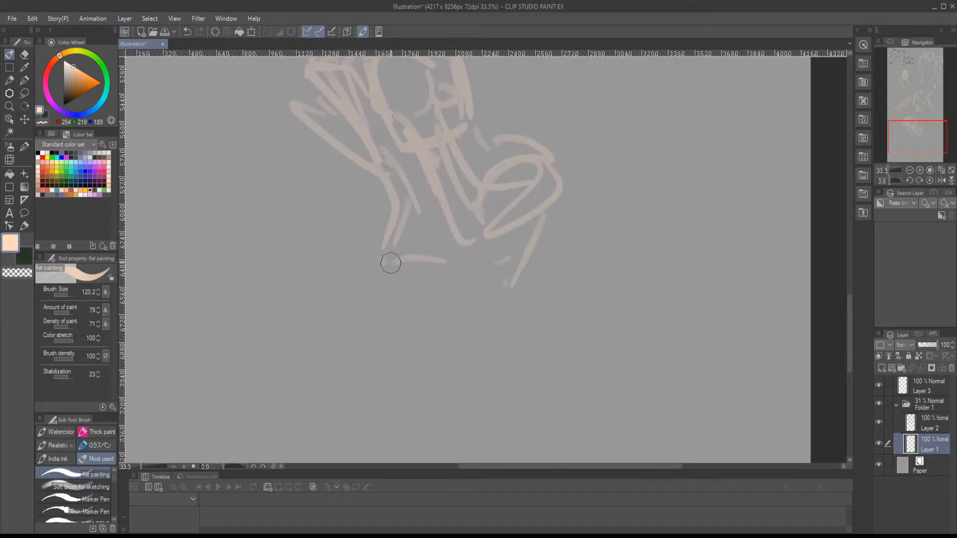
pyautogui.moveTo(388, 217)
pyautogui.mouseDown()
pyautogui.moveTo(378, 281)
pyautogui.moveTo(347, 343)
pyautogui.moveTo(427, 400)
pyautogui.moveTo(448, 370)
pyautogui.mouseUp()
pyautogui.moveTo(493, 299); pyautogui.dragTo(476, 345)
pyautogui.moveTo(498, 305); pyautogui.dragTo(470, 408)
pyautogui.moveTo(446, 353); pyautogui.dragTo(463, 226)
# - Sketch the new figure's outer hips, crotch and upper thighs with curved lower ends in peach
pyautogui.moveTo(427, 304); pyautogui.dragTo(474, 345)
pyautogui.moveTo(522, 257); pyautogui.dragTo(462, 354)
pyautogui.moveTo(424, 294); pyautogui.dragTo(445, 352)
pyautogui.moveTo(459, 375); pyautogui.dragTo(501, 391)
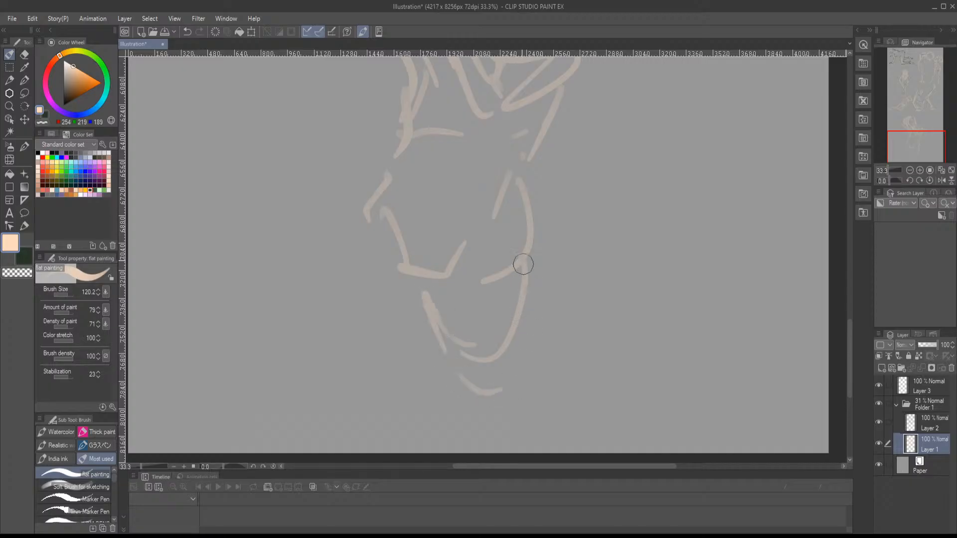
pyautogui.moveTo(522, 263); pyautogui.dragTo(508, 382)
pyautogui.moveTo(359, 221); pyautogui.dragTo(396, 347)
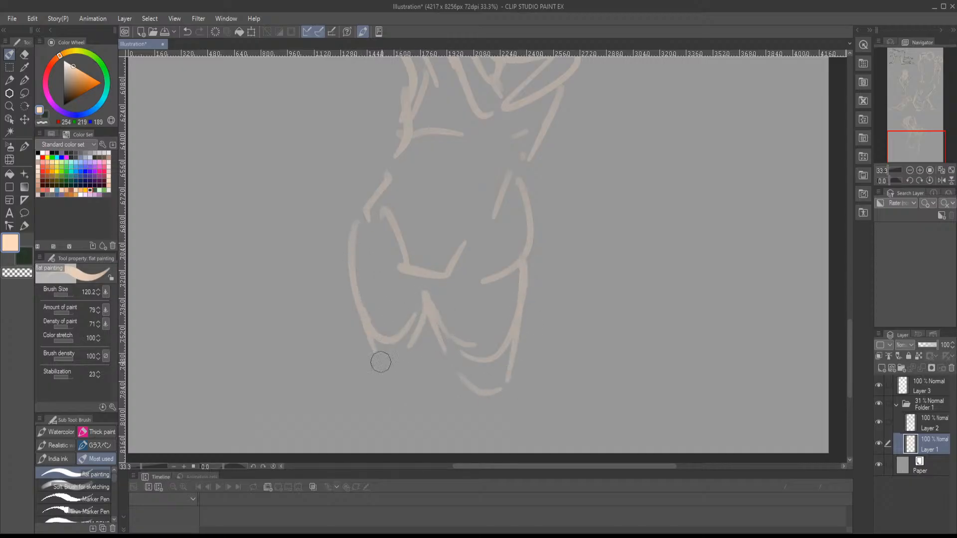
# - Lasso the new figure, shrink it and move it up near the page's right edge, then deselect
pyautogui.moveTo(452, 208)
pyautogui.mouseDown()
pyautogui.moveTo(391, 391)
pyautogui.moveTo(435, 229)
pyautogui.moveTo(431, 394)
pyautogui.moveTo(427, 384)
pyautogui.mouseUp()
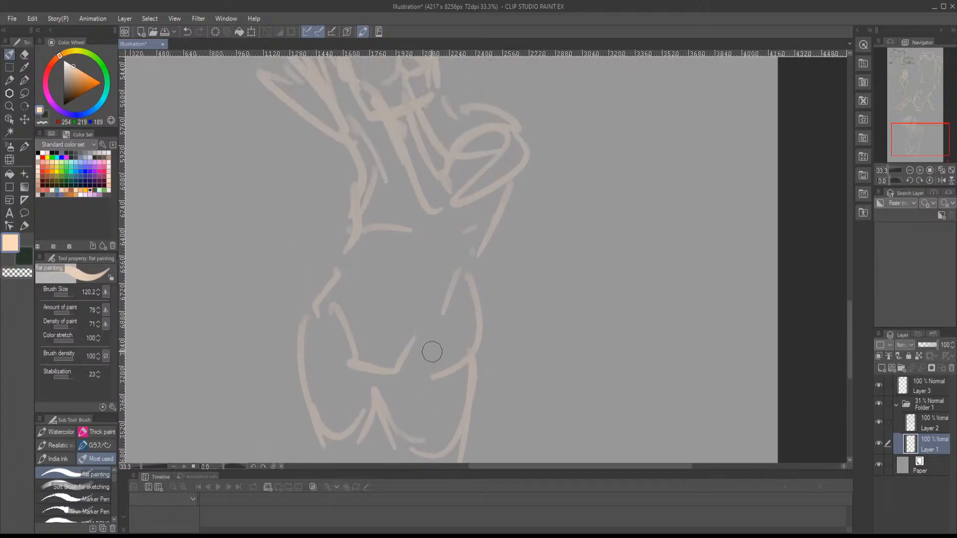
pyautogui.scroll(-3, 410, 257)
pyautogui.press('m')
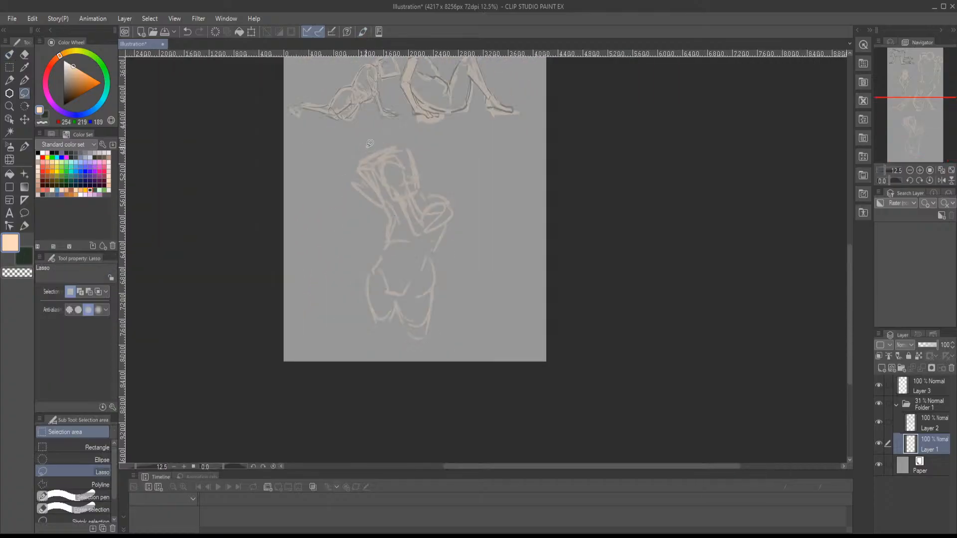
pyautogui.moveTo(393, 133)
pyautogui.mouseDown()
pyautogui.moveTo(326, 319)
pyautogui.moveTo(361, 138)
pyautogui.moveTo(370, 203)
pyautogui.mouseUp()
pyautogui.hotkey('ctrl', 't')
pyautogui.moveTo(451, 284)
pyautogui.mouseDown()
pyautogui.moveTo(477, 167)
pyautogui.moveTo(502, 205)
pyautogui.mouseUp()
pyautogui.press('Return')
pyautogui.hotkey('ctrl', 'd')
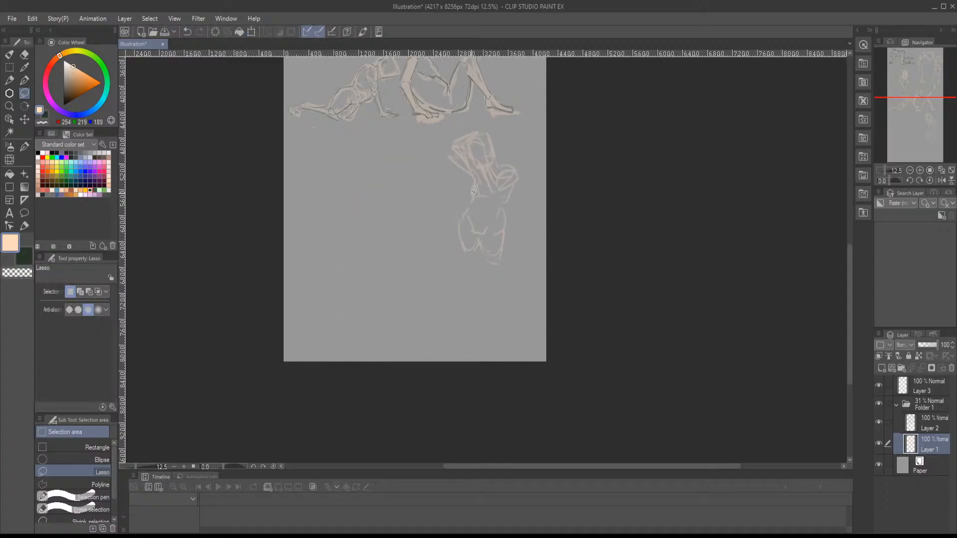
# - Sketch the front leg's thigh, knee and start of the shin in peach on Layer 2 with the flat painting brush
pyautogui.press('b')
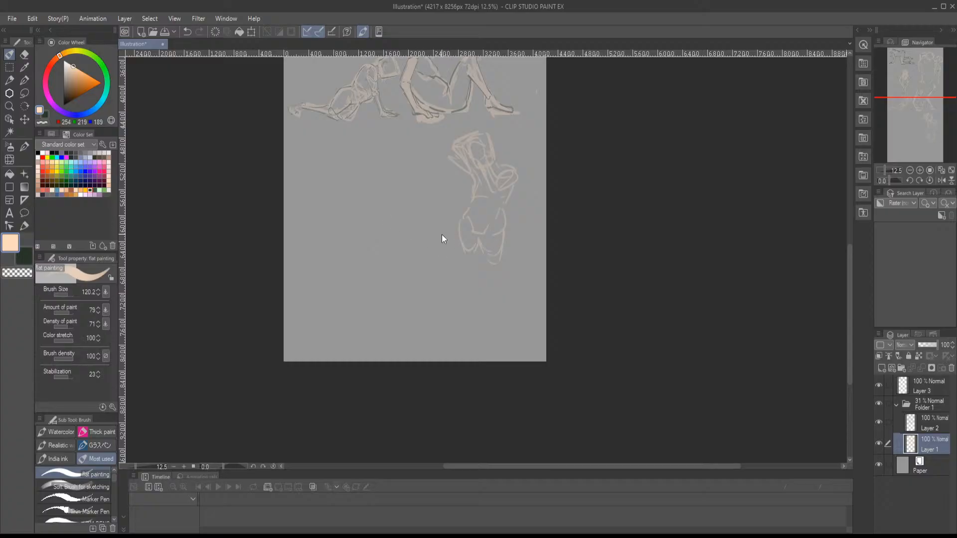
pyautogui.scroll(4, 448, 243)
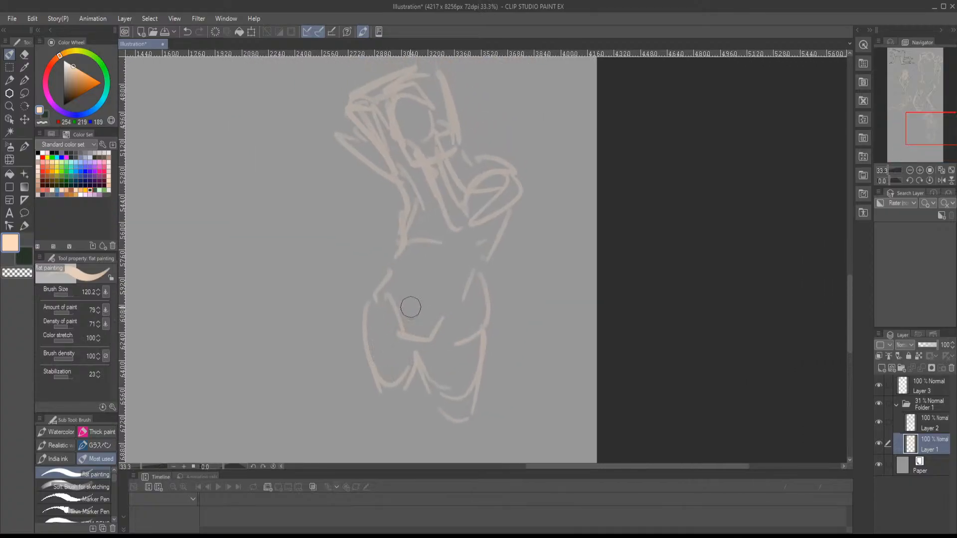
pyautogui.click(925, 428)
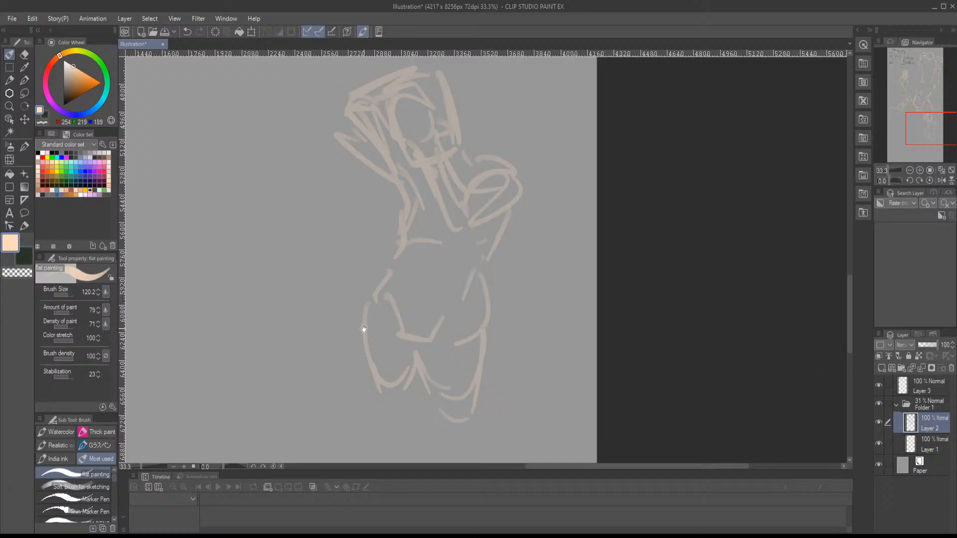
pyautogui.moveTo(379, 367)
pyautogui.mouseDown()
pyautogui.moveTo(355, 293)
pyautogui.moveTo(378, 261)
pyautogui.mouseUp()
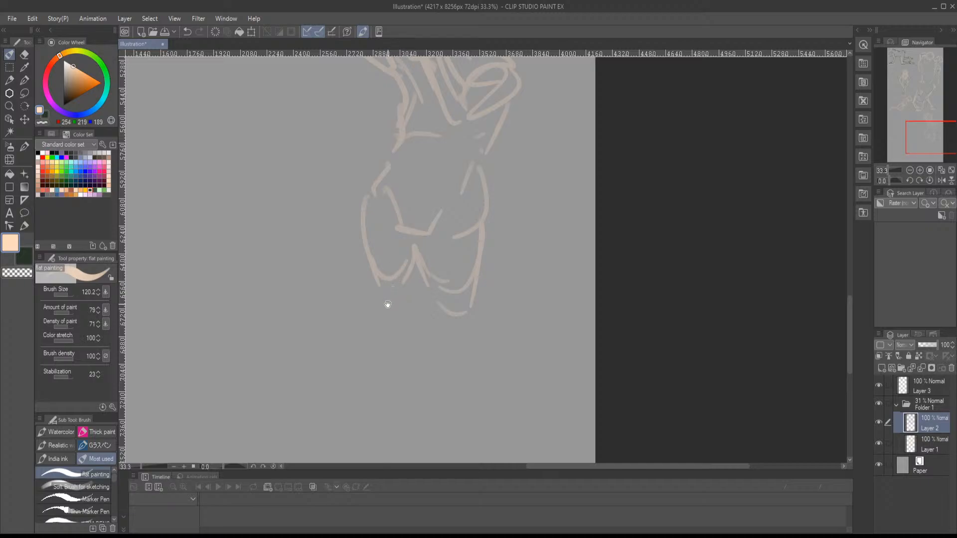
pyautogui.moveTo(388, 304); pyautogui.dragTo(391, 285)
pyautogui.moveTo(421, 250); pyautogui.dragTo(432, 290)
pyautogui.moveTo(442, 307); pyautogui.dragTo(450, 299)
pyautogui.moveTo(468, 322)
pyautogui.mouseDown()
pyautogui.moveTo(455, 279)
pyautogui.moveTo(452, 295)
pyautogui.moveTo(431, 307)
pyautogui.mouseUp()
pyautogui.moveTo(460, 294); pyautogui.dragTo(455, 264)
pyautogui.moveTo(450, 245); pyautogui.dragTo(449, 327)
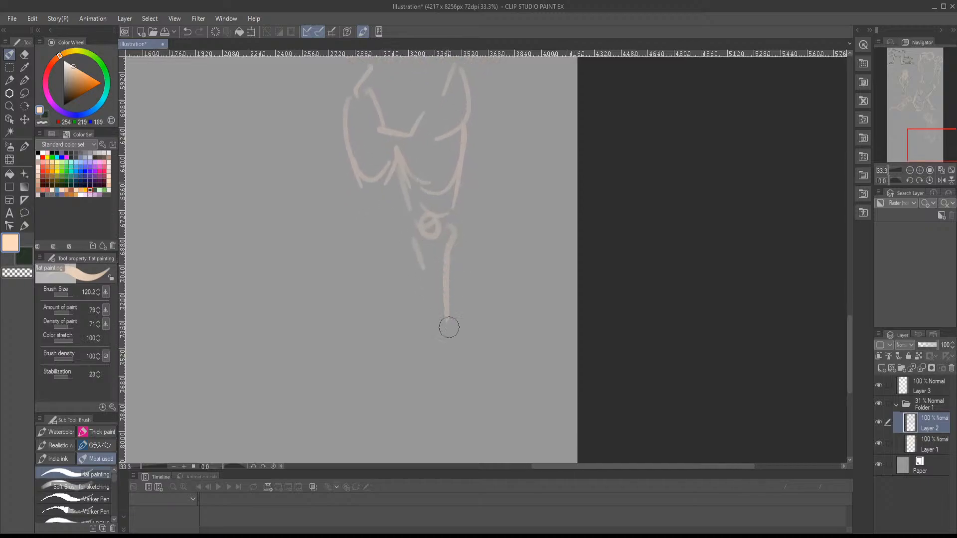
# - Complete the front leg's lower leg, ankle and foot in peach
pyautogui.moveTo(418, 252); pyautogui.dragTo(436, 340)
pyautogui.moveTo(446, 279)
pyautogui.mouseDown()
pyautogui.moveTo(442, 349)
pyautogui.moveTo(387, 406)
pyautogui.moveTo(453, 376)
pyautogui.mouseUp()
pyautogui.moveTo(429, 337); pyautogui.dragTo(437, 363)
pyautogui.moveTo(432, 335); pyautogui.dragTo(450, 381)
# - Sketch the second leg's thigh, knee, shin and foot in peach beside the finished leg
pyautogui.moveTo(367, 187); pyautogui.dragTo(365, 224)
pyautogui.moveTo(368, 268); pyautogui.dragTo(383, 276)
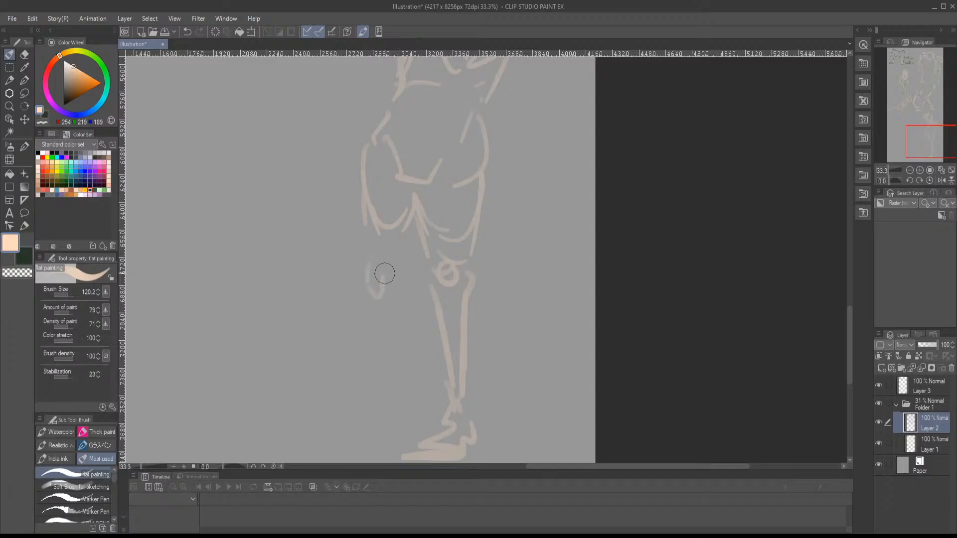
pyautogui.moveTo(406, 239); pyautogui.dragTo(399, 277)
pyautogui.moveTo(404, 315); pyautogui.dragTo(403, 279)
pyautogui.moveTo(371, 270); pyautogui.dragTo(395, 330)
pyautogui.moveTo(371, 289)
pyautogui.mouseDown()
pyautogui.moveTo(397, 368)
pyautogui.moveTo(381, 362)
pyautogui.moveTo(337, 402)
pyautogui.moveTo(369, 406)
pyautogui.mouseUp()
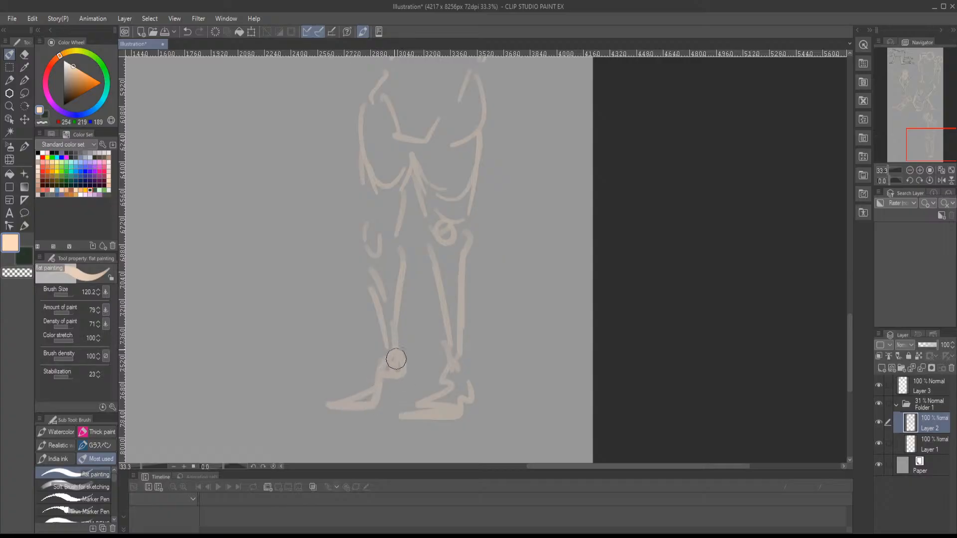
# - Add the peaked peach lines above the head and thicken the raised upper arm with solid peach strokes
pyautogui.moveTo(385, 272); pyautogui.dragTo(369, 480)
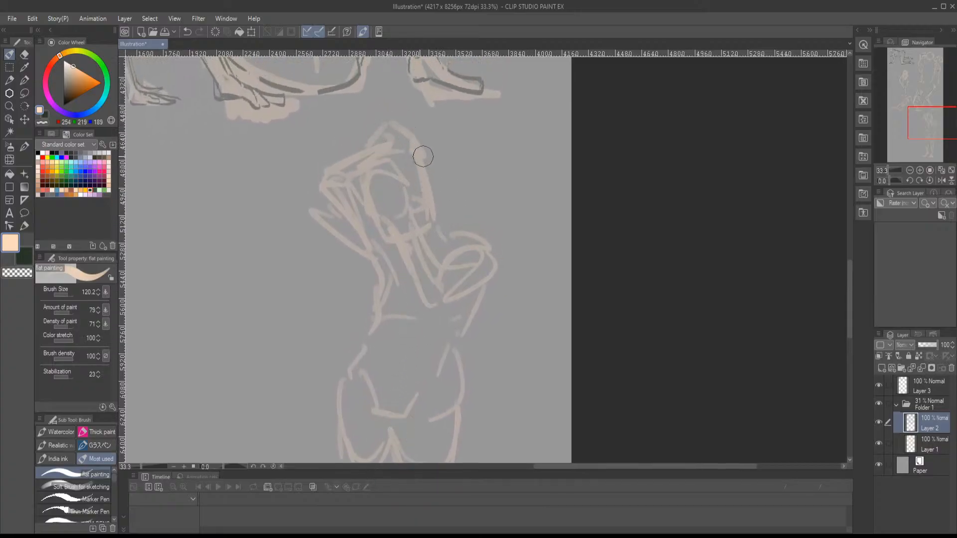
pyautogui.moveTo(387, 167)
pyautogui.mouseDown()
pyautogui.moveTo(415, 151)
pyautogui.moveTo(376, 135)
pyautogui.moveTo(346, 167)
pyautogui.moveTo(365, 173)
pyautogui.moveTo(339, 182)
pyautogui.moveTo(369, 155)
pyautogui.moveTo(351, 197)
pyautogui.moveTo(402, 231)
pyautogui.moveTo(415, 252)
pyautogui.moveTo(404, 231)
pyautogui.moveTo(383, 290)
pyautogui.mouseUp()
pyautogui.moveTo(379, 305); pyautogui.dragTo(368, 326)
pyautogui.moveTo(466, 287); pyautogui.dragTo(397, 259)
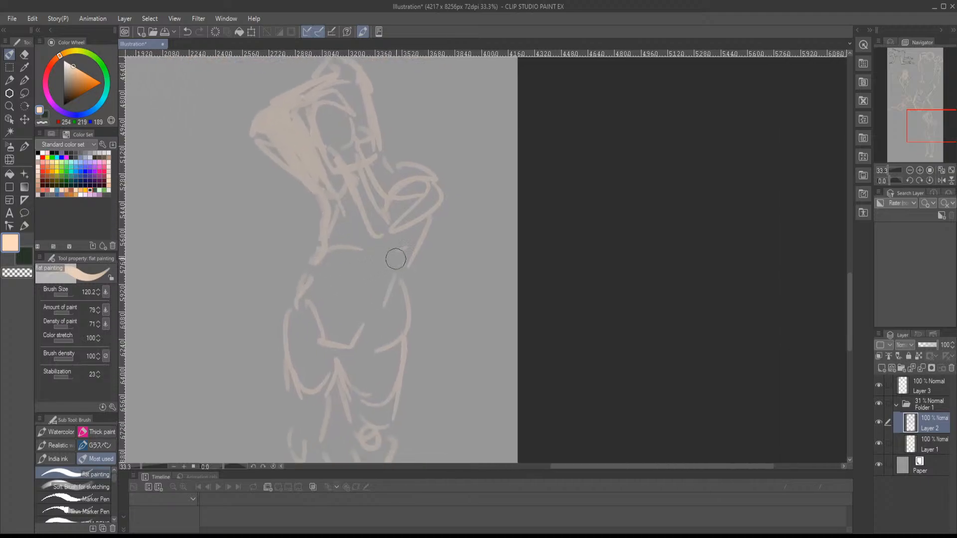
# - Check Layer 2 by toggling its visibility and merge it down into Layer 1
pyautogui.click(879, 423)
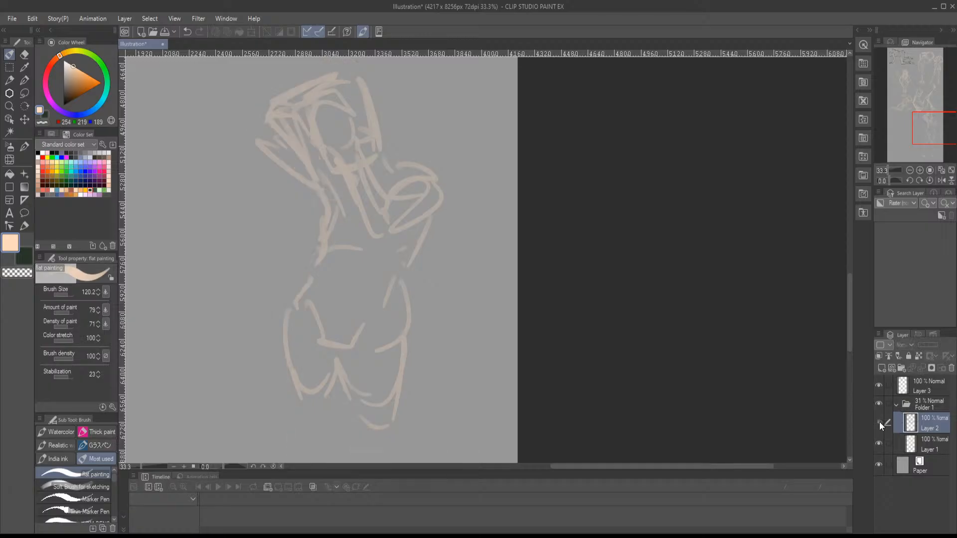
pyautogui.click(879, 423)
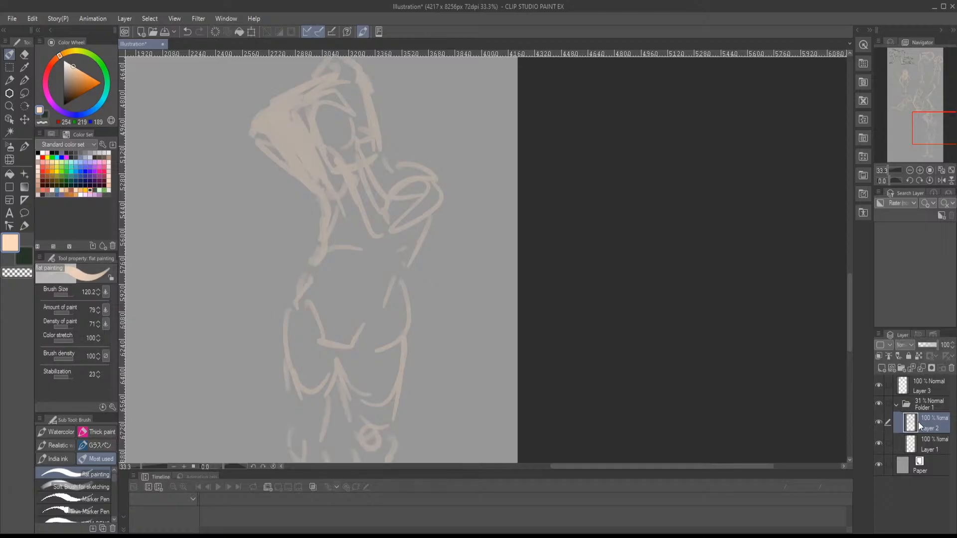
pyautogui.hotkey('ctrl', 'e')
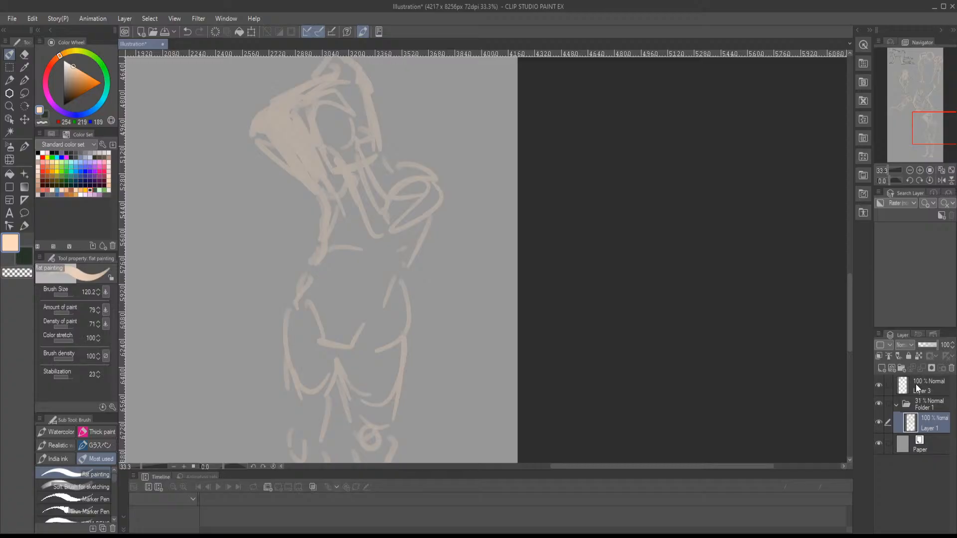
# - Switch to dark green and the Marker Pen, trying a few short lines on the head
pyautogui.click(48, 117)
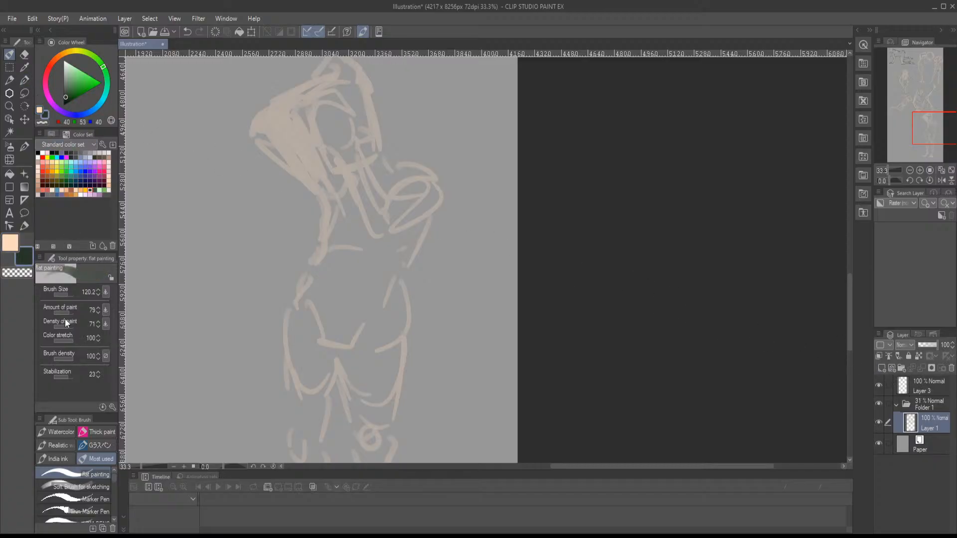
pyautogui.click(80, 498)
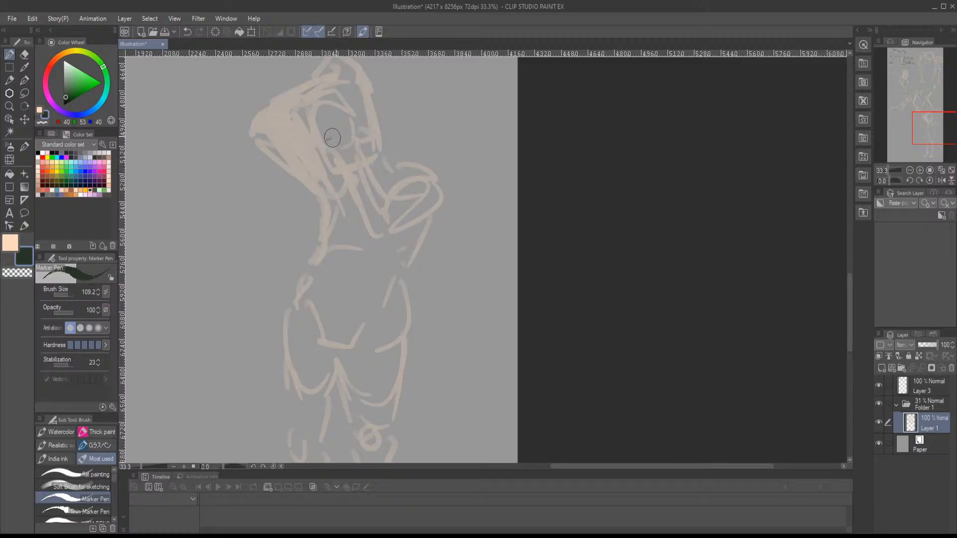
pyautogui.moveTo(309, 102); pyautogui.dragTo(309, 127)
pyautogui.press(',')
pyautogui.press(',')
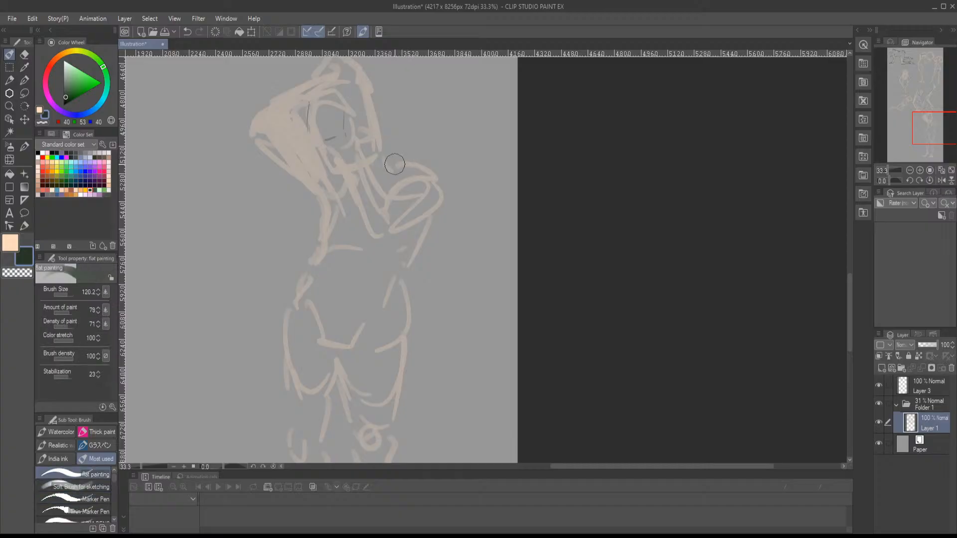
pyautogui.click(76, 497)
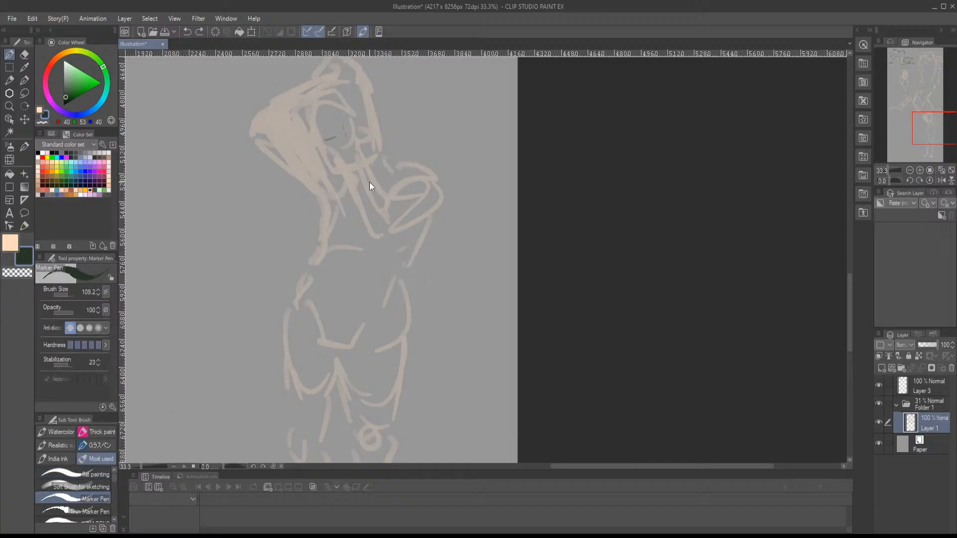
# - Outline the shoulder and the arm folded in front of the chest in dark green, undoing misplaced strokes
pyautogui.moveTo(381, 160); pyautogui.dragTo(423, 171)
pyautogui.moveTo(392, 188)
pyautogui.mouseDown()
pyautogui.moveTo(426, 181)
pyautogui.moveTo(383, 201)
pyautogui.mouseUp()
pyautogui.moveTo(370, 242); pyautogui.dragTo(438, 207)
pyautogui.moveTo(399, 182); pyautogui.dragTo(367, 119)
pyautogui.hotkey('ctrl', 'z')
pyautogui.hotkey('ctrl', 'z')
pyautogui.moveTo(399, 176)
pyautogui.mouseDown()
pyautogui.moveTo(359, 120)
pyautogui.moveTo(371, 194)
pyautogui.mouseUp()
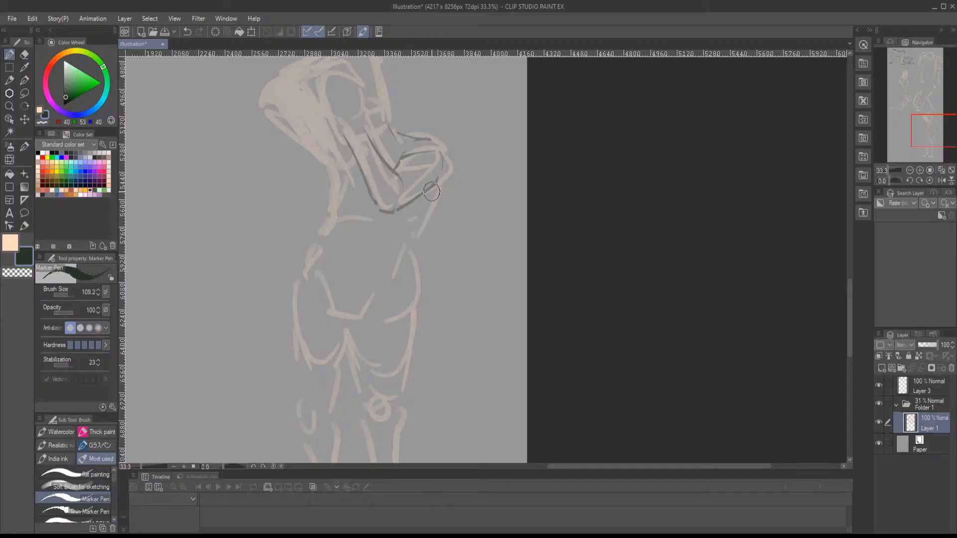
# - Outline the torso sides, rib cage arch, waist and pelvis with dark lines
pyautogui.moveTo(433, 193)
pyautogui.mouseDown()
pyautogui.moveTo(397, 264)
pyautogui.moveTo(412, 272)
pyautogui.mouseUp()
pyautogui.moveTo(408, 277); pyautogui.dragTo(427, 265)
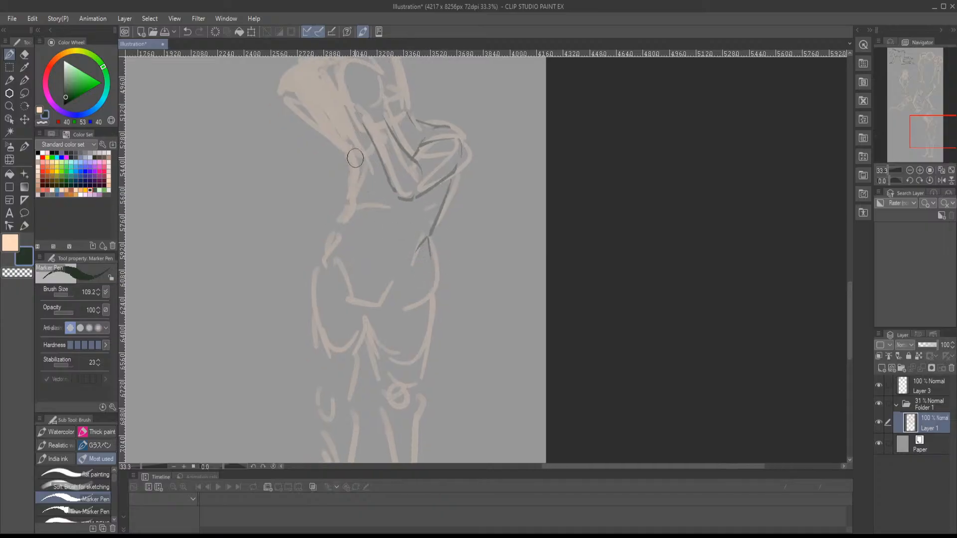
pyautogui.moveTo(355, 158); pyautogui.dragTo(354, 193)
pyautogui.moveTo(345, 202)
pyautogui.mouseDown()
pyautogui.moveTo(348, 221)
pyautogui.moveTo(403, 217)
pyautogui.moveTo(396, 172)
pyautogui.mouseUp()
pyautogui.moveTo(350, 198)
pyautogui.mouseDown()
pyautogui.moveTo(333, 256)
pyautogui.moveTo(375, 288)
pyautogui.moveTo(397, 271)
pyautogui.mouseUp()
pyautogui.moveTo(418, 251); pyautogui.dragTo(393, 172)
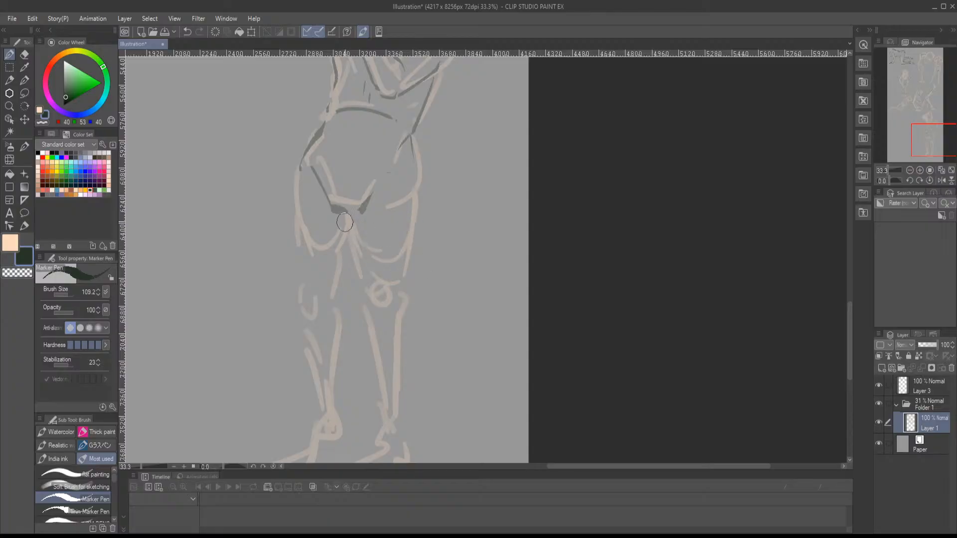
# - Outline the front leg's inner and outer thigh and its boxy kneecap in dark green
pyautogui.moveTo(345, 218); pyautogui.dragTo(363, 284)
pyautogui.moveTo(364, 284); pyautogui.dragTo(389, 282)
pyautogui.moveTo(365, 284); pyautogui.dragTo(373, 314)
pyautogui.moveTo(383, 314); pyautogui.dragTo(397, 284)
pyautogui.moveTo(413, 159)
pyautogui.mouseDown()
pyautogui.moveTo(403, 278)
pyautogui.moveTo(391, 226)
pyautogui.moveTo(380, 258)
pyautogui.mouseUp()
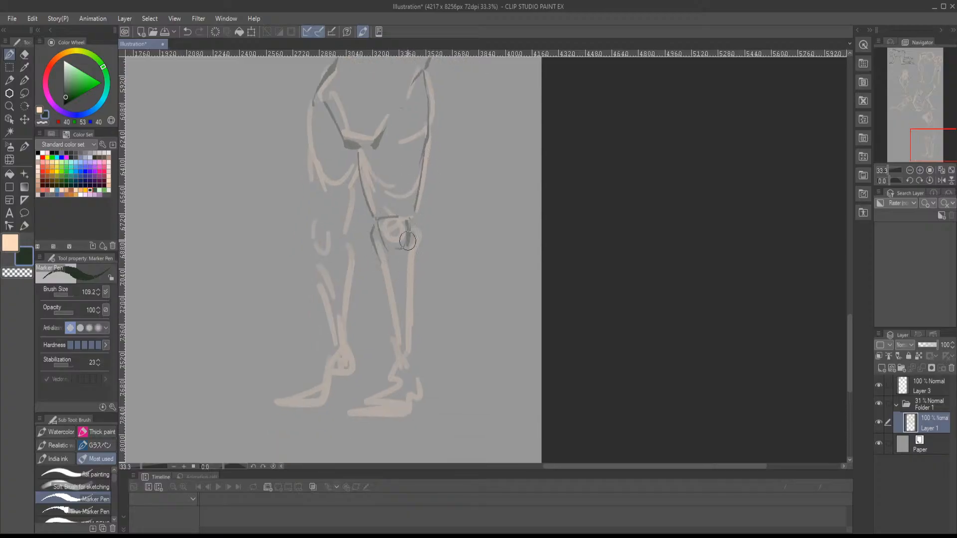
# - Outline the front leg's shin, calf, ankle, foot and heel with dark lines
pyautogui.moveTo(414, 220); pyautogui.dragTo(410, 279)
pyautogui.moveTo(376, 252); pyautogui.dragTo(401, 330)
pyautogui.moveTo(414, 235)
pyautogui.mouseDown()
pyautogui.moveTo(414, 336)
pyautogui.moveTo(396, 339)
pyautogui.mouseUp()
pyautogui.moveTo(395, 350); pyautogui.dragTo(411, 356)
pyautogui.moveTo(398, 355)
pyautogui.mouseDown()
pyautogui.moveTo(352, 404)
pyautogui.moveTo(401, 405)
pyautogui.moveTo(422, 393)
pyautogui.mouseUp()
pyautogui.moveTo(424, 356); pyautogui.dragTo(428, 391)
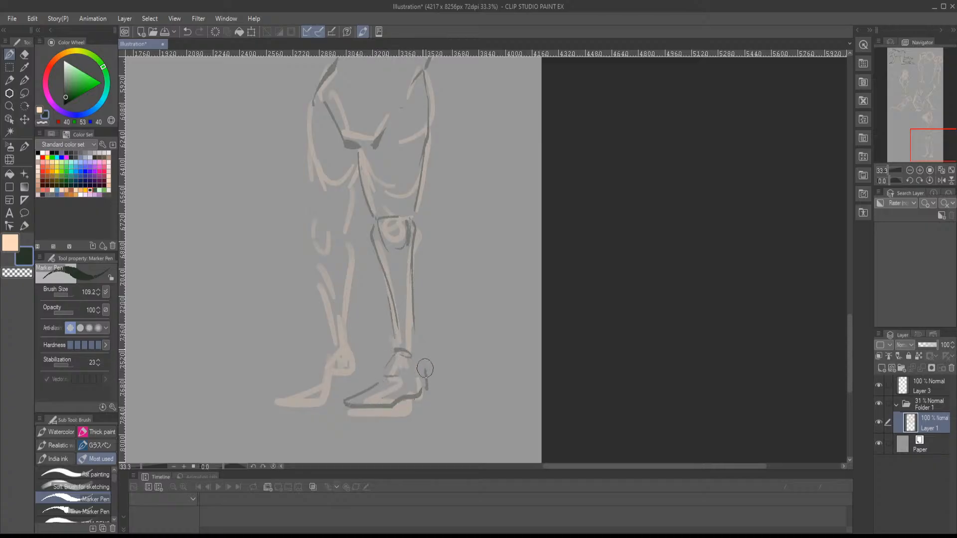
pyautogui.moveTo(409, 281); pyautogui.dragTo(436, 335)
# - Outline the second leg's thigh, knee, lower leg and foot with dark lines
pyautogui.moveTo(354, 218)
pyautogui.mouseDown()
pyautogui.moveTo(359, 310)
pyautogui.moveTo(378, 298)
pyautogui.moveTo(361, 214)
pyautogui.moveTo(366, 288)
pyautogui.mouseUp()
pyautogui.moveTo(369, 258)
pyautogui.mouseDown()
pyautogui.moveTo(372, 292)
pyautogui.moveTo(389, 275)
pyautogui.mouseUp()
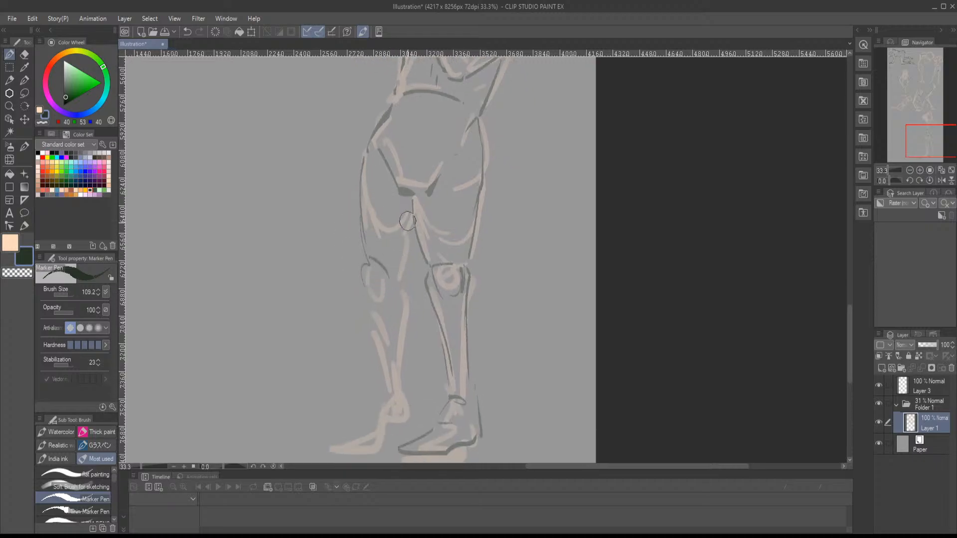
pyautogui.moveTo(409, 221); pyautogui.dragTo(399, 268)
pyautogui.moveTo(397, 277)
pyautogui.mouseDown()
pyautogui.moveTo(400, 255)
pyautogui.moveTo(408, 271)
pyautogui.moveTo(375, 286)
pyautogui.moveTo(407, 298)
pyautogui.moveTo(395, 336)
pyautogui.mouseUp()
pyautogui.moveTo(406, 297)
pyautogui.mouseDown()
pyautogui.moveTo(413, 370)
pyautogui.moveTo(410, 335)
pyautogui.mouseUp()
pyautogui.moveTo(384, 277)
pyautogui.mouseDown()
pyautogui.moveTo(411, 342)
pyautogui.moveTo(347, 375)
pyautogui.moveTo(405, 364)
pyautogui.moveTo(424, 346)
pyautogui.moveTo(411, 325)
pyautogui.mouseUp()
pyautogui.moveTo(409, 246)
pyautogui.mouseDown()
pyautogui.moveTo(406, 273)
pyautogui.moveTo(425, 304)
pyautogui.mouseUp()
pyautogui.moveTo(417, 240)
pyautogui.mouseDown()
pyautogui.moveTo(407, 279)
pyautogui.moveTo(410, 265)
pyautogui.mouseUp()
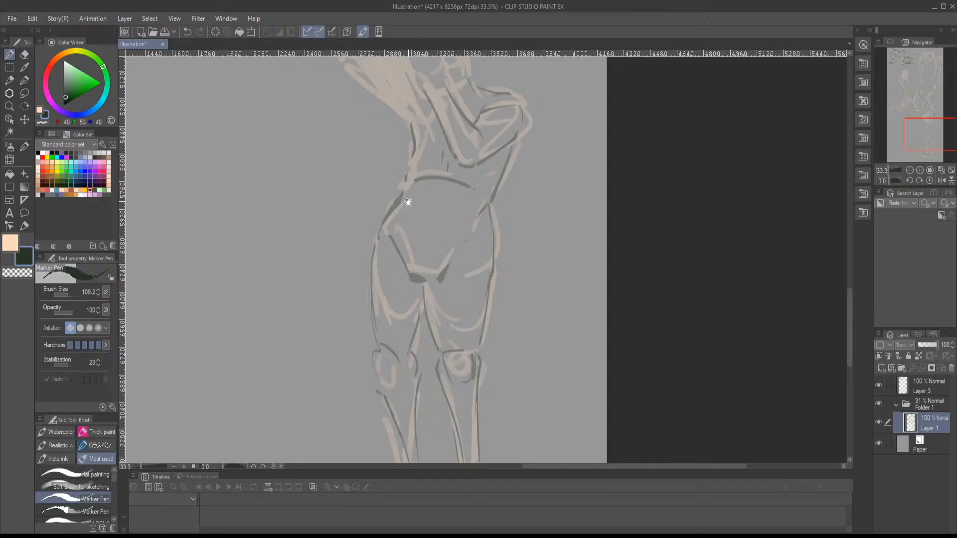
# - Draw the fingers and head details over the face in dark green, undoing misplaced strokes
pyautogui.moveTo(404, 195)
pyautogui.mouseDown()
pyautogui.moveTo(368, 282)
pyautogui.moveTo(373, 303)
pyautogui.mouseUp()
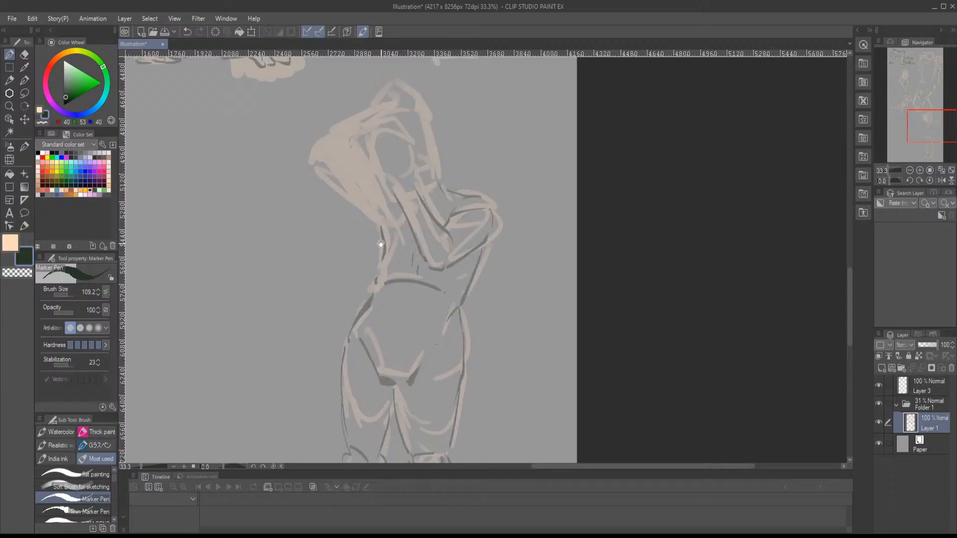
pyautogui.moveTo(381, 246); pyautogui.dragTo(387, 310)
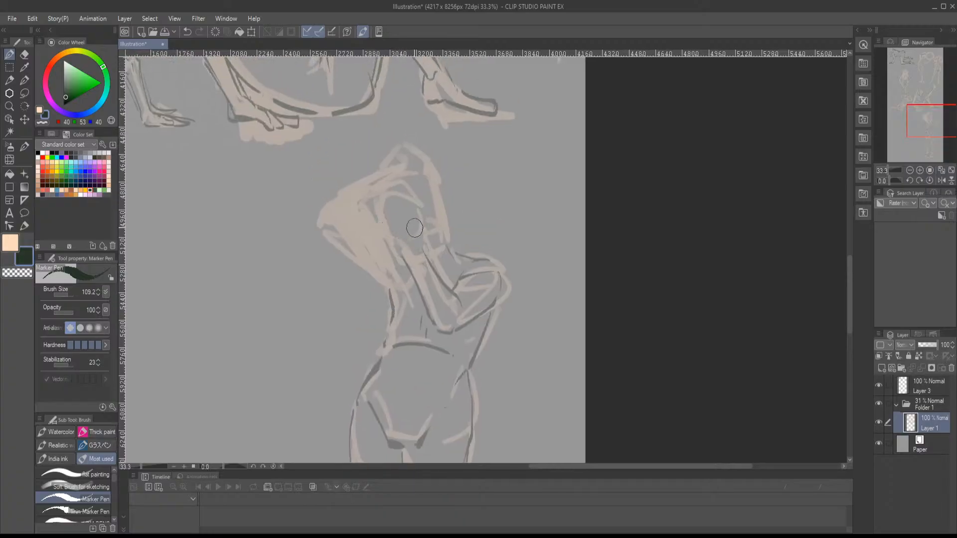
pyautogui.moveTo(417, 229)
pyautogui.mouseDown()
pyautogui.moveTo(436, 221)
pyautogui.moveTo(426, 218)
pyautogui.moveTo(426, 231)
pyautogui.moveTo(438, 216)
pyautogui.moveTo(420, 215)
pyautogui.moveTo(405, 178)
pyautogui.moveTo(414, 201)
pyautogui.moveTo(392, 187)
pyautogui.moveTo(390, 215)
pyautogui.moveTo(414, 211)
pyautogui.moveTo(420, 254)
pyautogui.mouseUp()
pyautogui.hotkey('ctrl', 'z')
pyautogui.hotkey('ctrl', 'z')
pyautogui.moveTo(406, 207)
pyautogui.mouseDown()
pyautogui.moveTo(411, 177)
pyautogui.moveTo(415, 206)
pyautogui.moveTo(384, 192)
pyautogui.moveTo(388, 210)
pyautogui.moveTo(388, 193)
pyautogui.moveTo(399, 186)
pyautogui.moveTo(403, 200)
pyautogui.moveTo(386, 199)
pyautogui.moveTo(381, 219)
pyautogui.moveTo(407, 241)
pyautogui.moveTo(407, 197)
pyautogui.moveTo(416, 206)
pyautogui.moveTo(404, 177)
pyautogui.moveTo(414, 172)
pyautogui.moveTo(415, 200)
pyautogui.moveTo(388, 217)
pyautogui.moveTo(392, 174)
pyautogui.moveTo(397, 198)
pyautogui.moveTo(382, 211)
pyautogui.moveTo(381, 202)
pyautogui.moveTo(380, 214)
pyautogui.moveTo(395, 251)
pyautogui.mouseUp()
pyautogui.hotkey('ctrl', 'z')
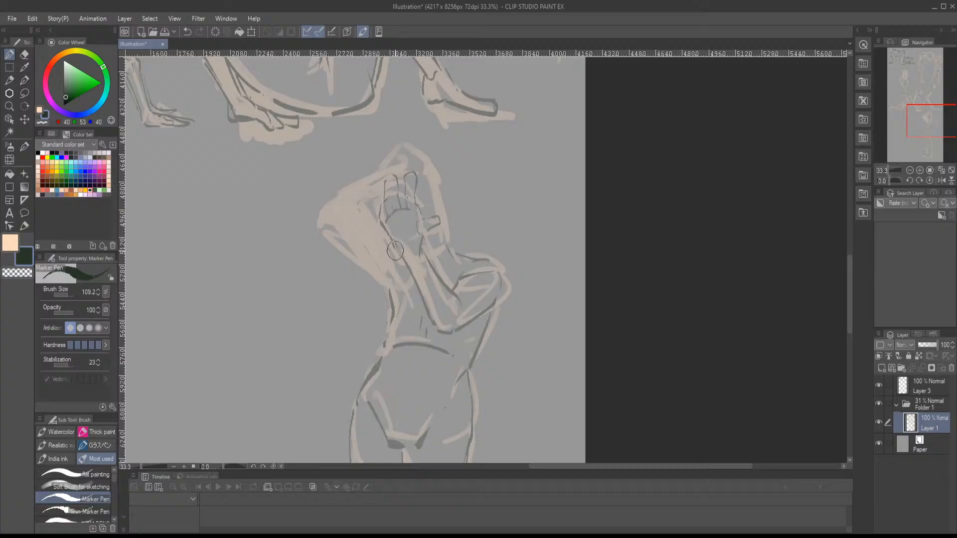
# - Outline the raised arm's upper arm, elbow and forearm, and close the lines around the top of the head
pyautogui.moveTo(437, 184)
pyautogui.mouseDown()
pyautogui.moveTo(447, 242)
pyautogui.moveTo(440, 250)
pyautogui.moveTo(449, 240)
pyautogui.moveTo(439, 186)
pyautogui.moveTo(419, 171)
pyautogui.moveTo(430, 174)
pyautogui.moveTo(443, 223)
pyautogui.mouseUp()
pyautogui.hotkey('ctrl', 'z')
pyautogui.moveTo(377, 231); pyautogui.dragTo(396, 265)
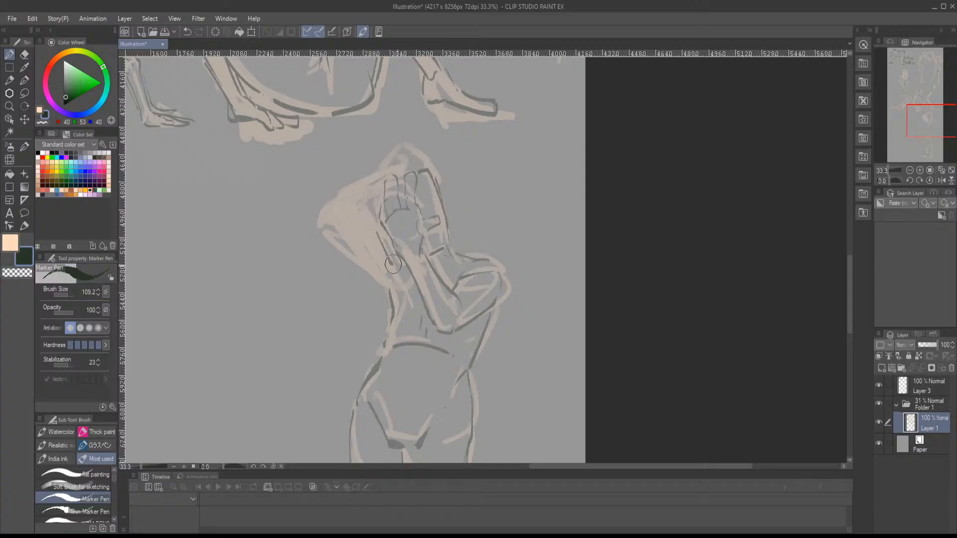
pyautogui.moveTo(378, 225)
pyautogui.mouseDown()
pyautogui.moveTo(359, 208)
pyautogui.moveTo(390, 289)
pyautogui.moveTo(344, 220)
pyautogui.moveTo(360, 204)
pyautogui.moveTo(344, 198)
pyautogui.moveTo(393, 175)
pyautogui.mouseUp()
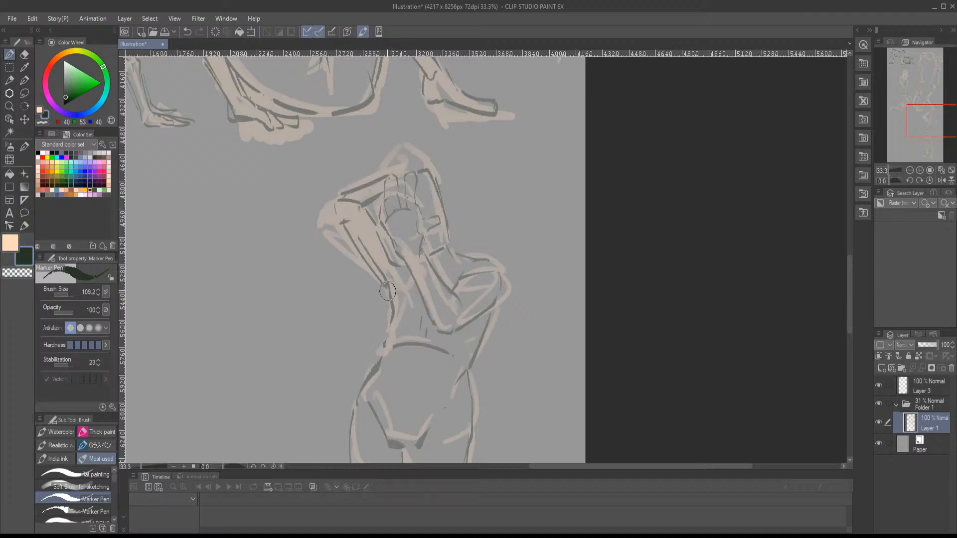
pyautogui.moveTo(395, 319)
pyautogui.mouseDown()
pyautogui.moveTo(402, 196)
pyautogui.moveTo(428, 126)
pyautogui.moveTo(427, 299)
pyautogui.moveTo(406, 331)
pyautogui.moveTo(421, 327)
pyautogui.mouseUp()
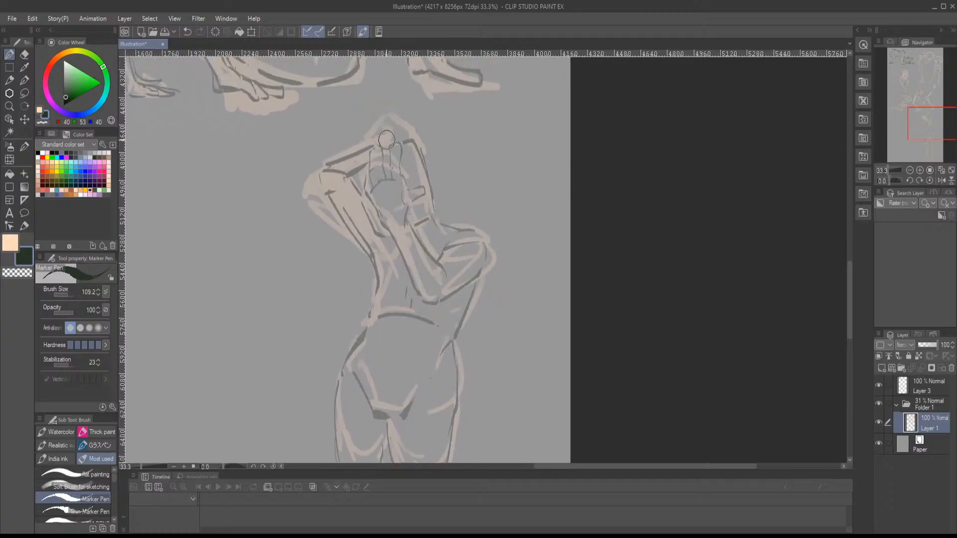
pyautogui.moveTo(387, 140)
pyautogui.mouseDown()
pyautogui.moveTo(428, 145)
pyautogui.moveTo(423, 156)
pyautogui.mouseUp()
pyautogui.moveTo(437, 193); pyautogui.dragTo(430, 94)
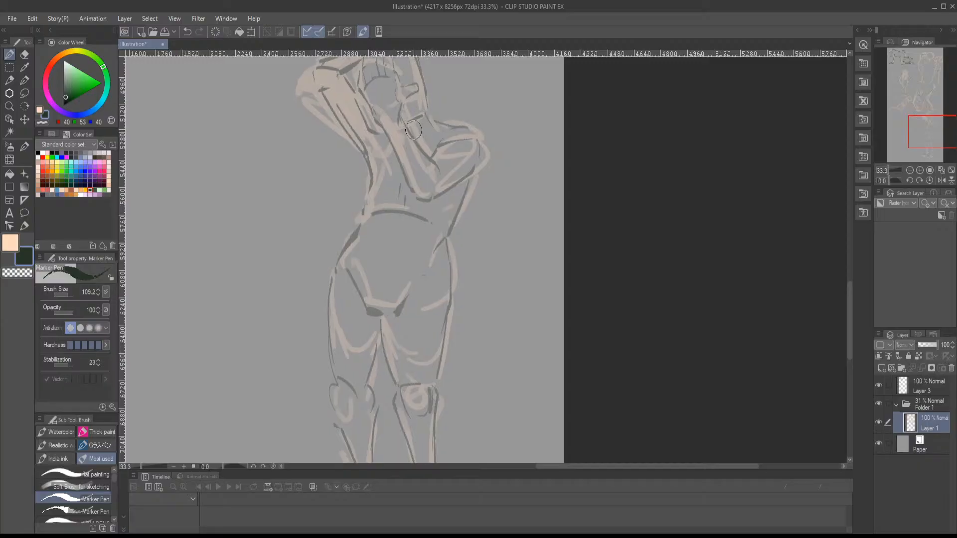
# - Add dark lines at the armpit and waist and a centre line down the abdomen
pyautogui.moveTo(383, 132)
pyautogui.mouseDown()
pyautogui.moveTo(394, 152)
pyautogui.moveTo(381, 139)
pyautogui.mouseUp()
pyautogui.moveTo(470, 130)
pyautogui.mouseDown()
pyautogui.moveTo(489, 70)
pyautogui.moveTo(493, 86)
pyautogui.mouseUp()
pyautogui.moveTo(416, 186); pyautogui.dragTo(410, 198)
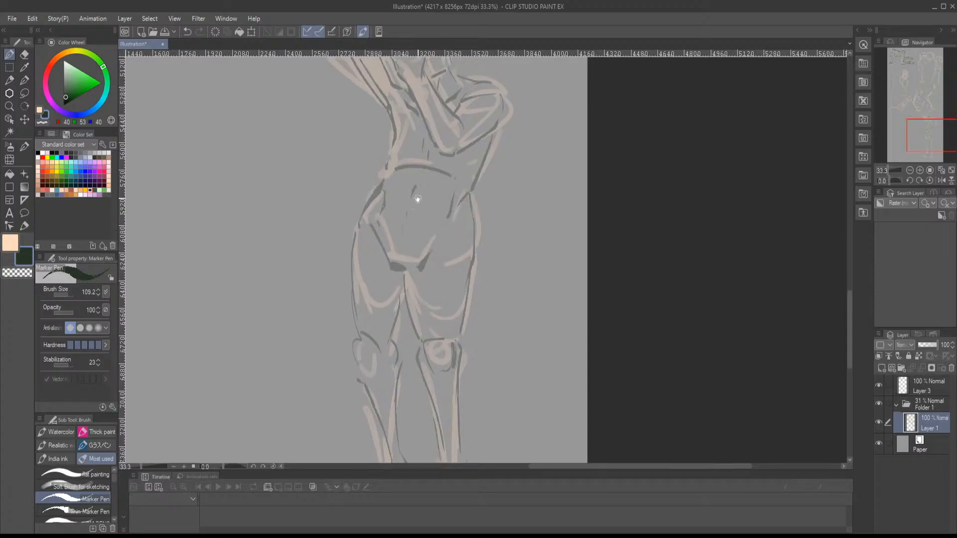
pyautogui.moveTo(407, 187); pyautogui.dragTo(362, 253)
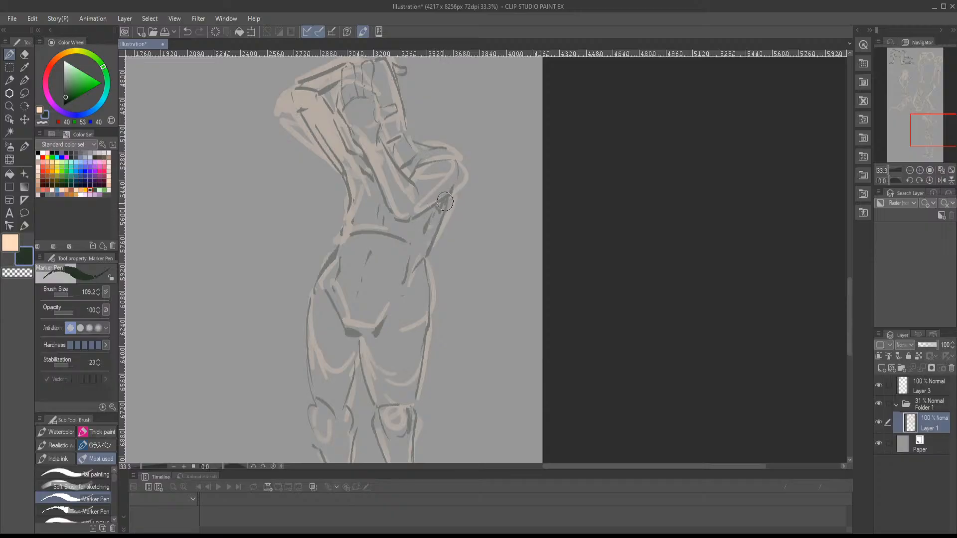
# - Shade the torso beneath the folded arm and reinforce the outer hip line in dark green
pyautogui.moveTo(450, 230); pyautogui.dragTo(459, 200)
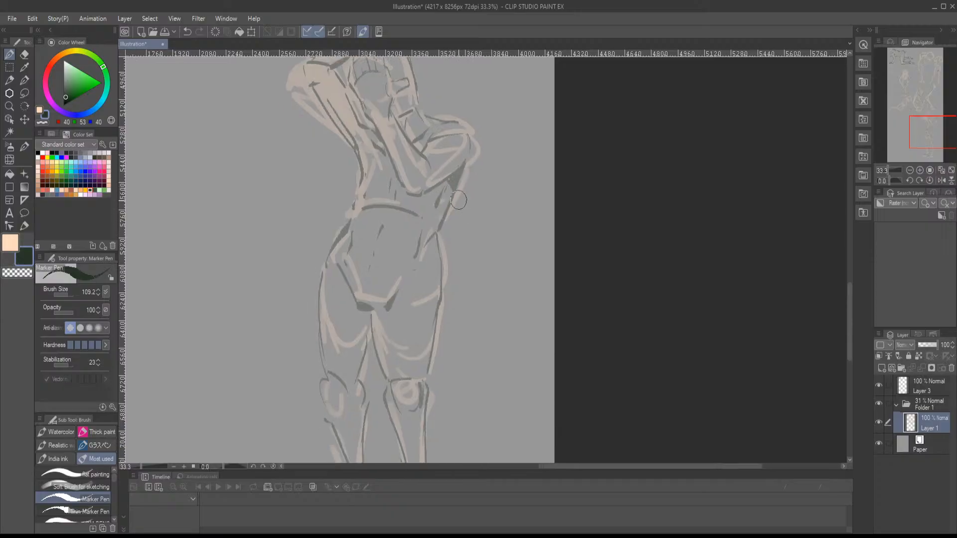
pyautogui.moveTo(437, 236)
pyautogui.mouseDown()
pyautogui.moveTo(442, 305)
pyautogui.moveTo(453, 277)
pyautogui.moveTo(460, 281)
pyautogui.mouseUp()
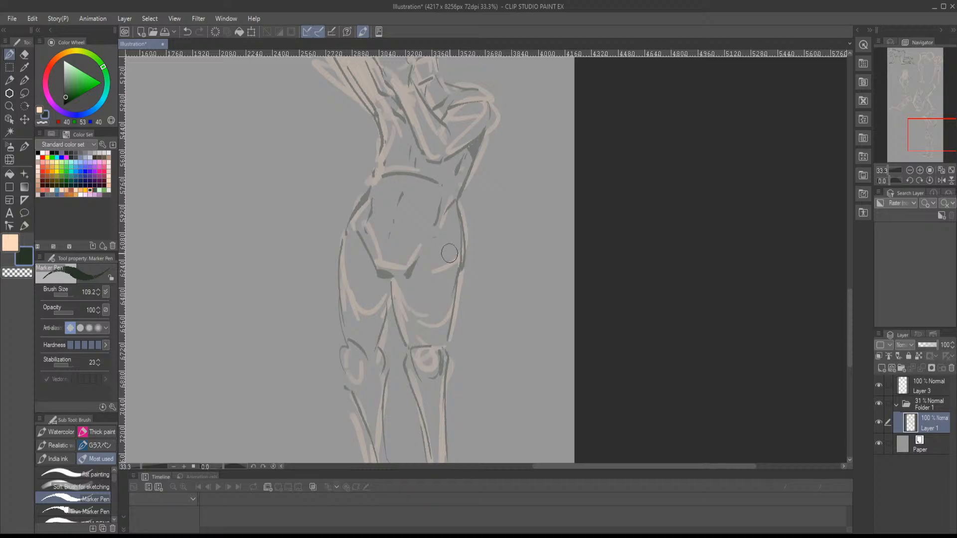
pyautogui.moveTo(450, 210); pyautogui.dragTo(434, 350)
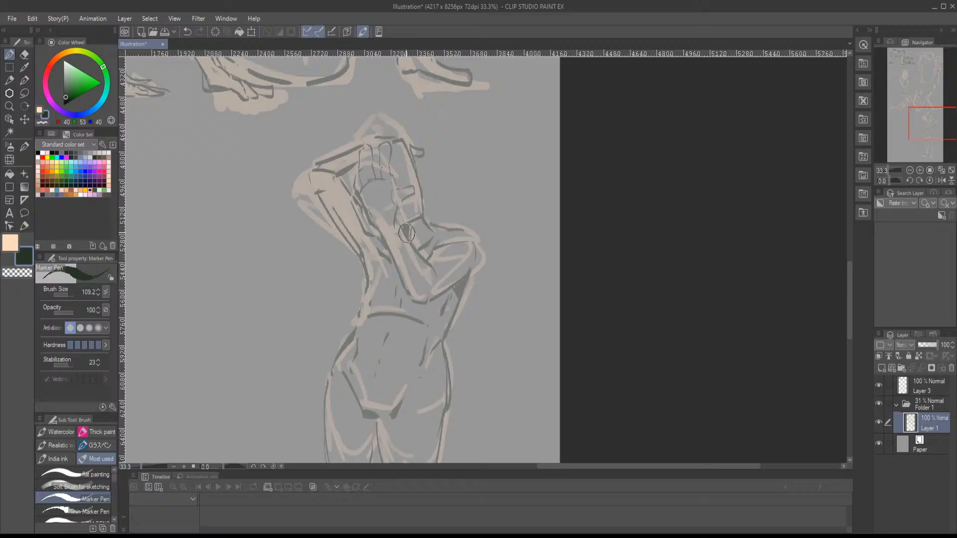
# - Shade the standing figure's neck and the area beneath the chest, and hatch the inner thigh in dark green
pyautogui.moveTo(414, 235); pyautogui.dragTo(429, 198)
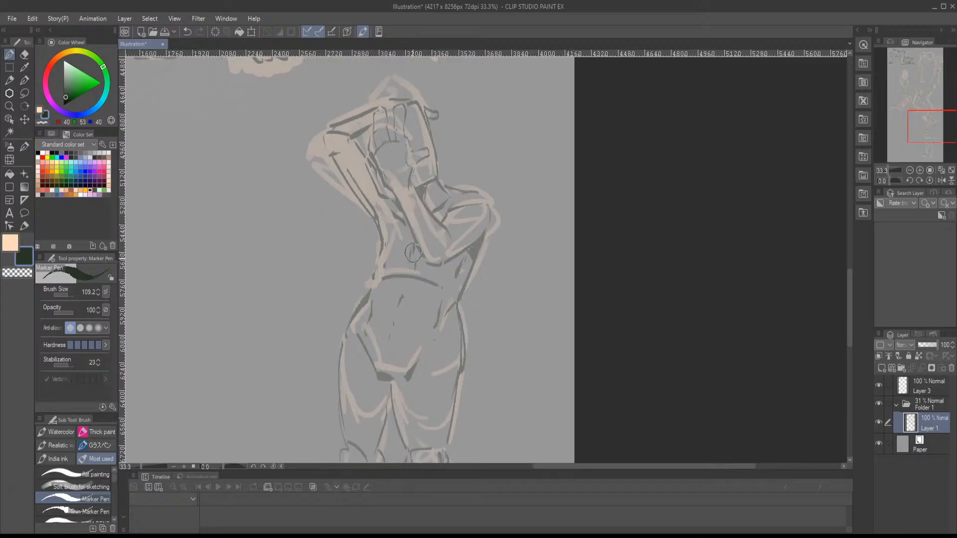
pyautogui.moveTo(411, 262)
pyautogui.mouseDown()
pyautogui.moveTo(388, 279)
pyautogui.moveTo(422, 273)
pyautogui.moveTo(447, 285)
pyautogui.moveTo(465, 204)
pyautogui.mouseUp()
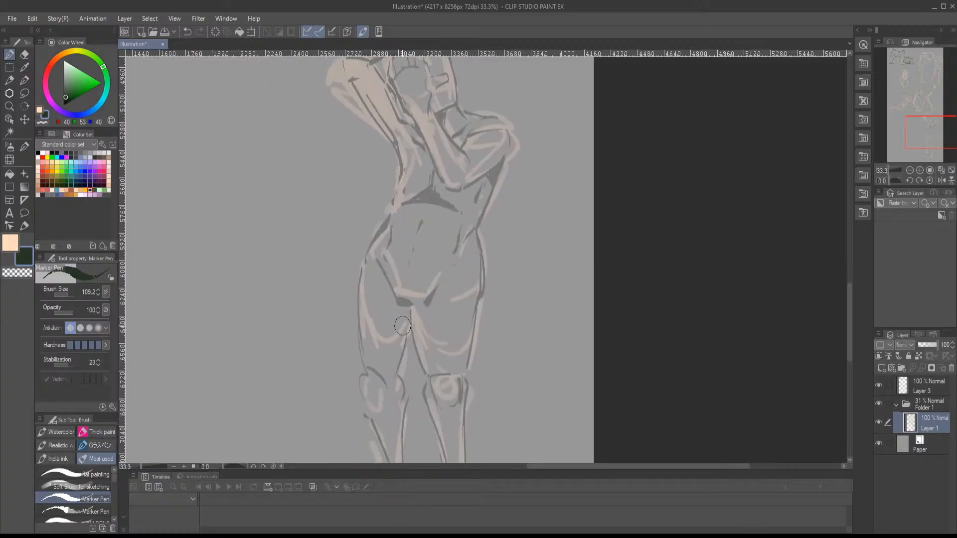
pyautogui.moveTo(395, 299)
pyautogui.mouseDown()
pyautogui.moveTo(398, 331)
pyautogui.moveTo(403, 302)
pyautogui.moveTo(408, 327)
pyautogui.moveTo(407, 306)
pyautogui.moveTo(409, 318)
pyautogui.moveTo(402, 305)
pyautogui.moveTo(406, 340)
pyautogui.moveTo(396, 298)
pyautogui.moveTo(403, 345)
pyautogui.moveTo(403, 276)
pyautogui.moveTo(386, 248)
pyautogui.mouseUp()
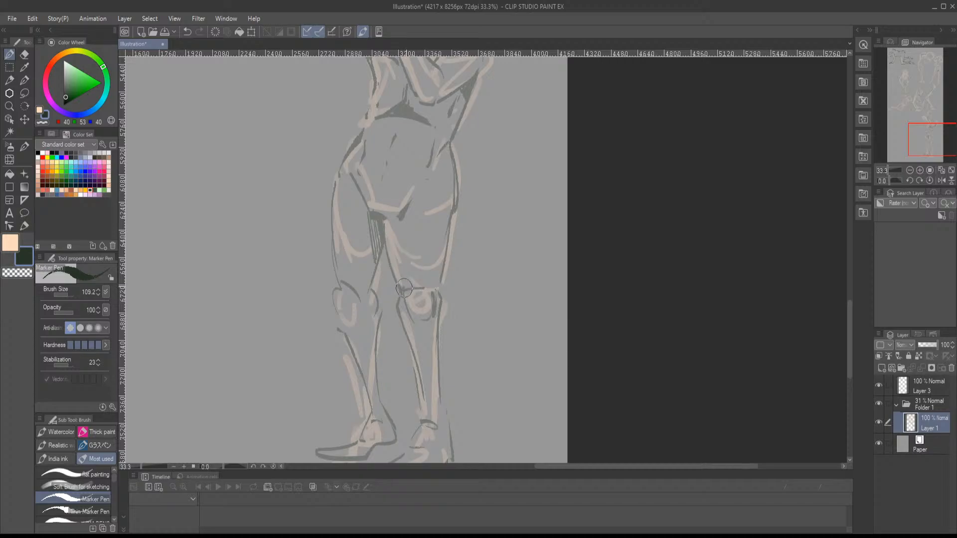
# - Box in the standing figure's knee nearest the page edge with dark green lines
pyautogui.moveTo(434, 291)
pyautogui.mouseDown()
pyautogui.moveTo(405, 299)
pyautogui.moveTo(433, 296)
pyautogui.moveTo(409, 246)
pyautogui.moveTo(429, 358)
pyautogui.moveTo(440, 264)
pyautogui.moveTo(447, 357)
pyautogui.moveTo(417, 383)
pyautogui.moveTo(428, 361)
pyautogui.moveTo(444, 388)
pyautogui.mouseUp()
pyautogui.moveTo(389, 268); pyautogui.dragTo(396, 325)
pyautogui.moveTo(408, 319)
pyautogui.mouseDown()
pyautogui.moveTo(425, 254)
pyautogui.moveTo(393, 294)
pyautogui.moveTo(403, 331)
pyautogui.mouseUp()
pyautogui.moveTo(406, 250); pyautogui.dragTo(418, 329)
pyautogui.moveTo(419, 251); pyautogui.dragTo(408, 349)
pyautogui.moveTo(417, 265); pyautogui.dragTo(420, 348)
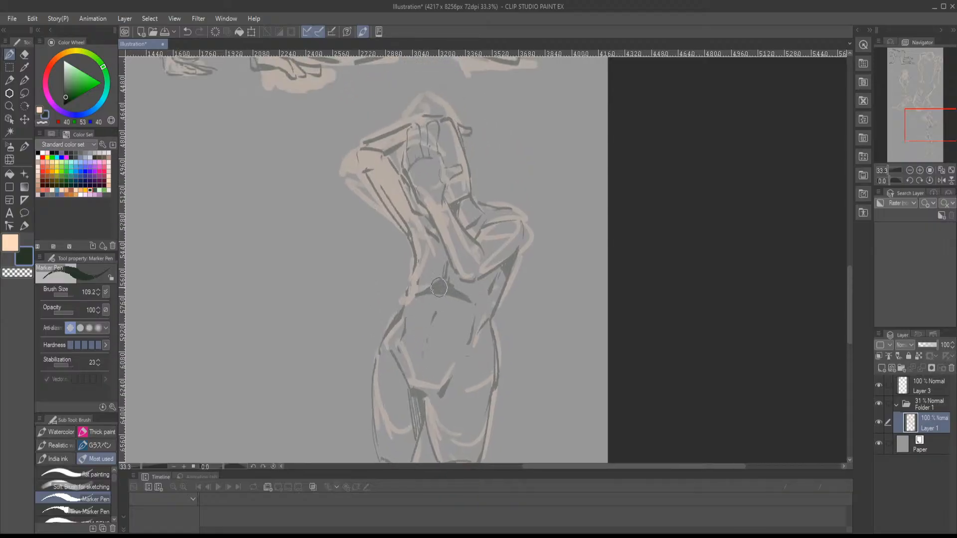
# - Lasso the standing raised-arm figure in Folder 1, move it against the page's right edge and deselect it
pyautogui.scroll(-3, 456, 256)
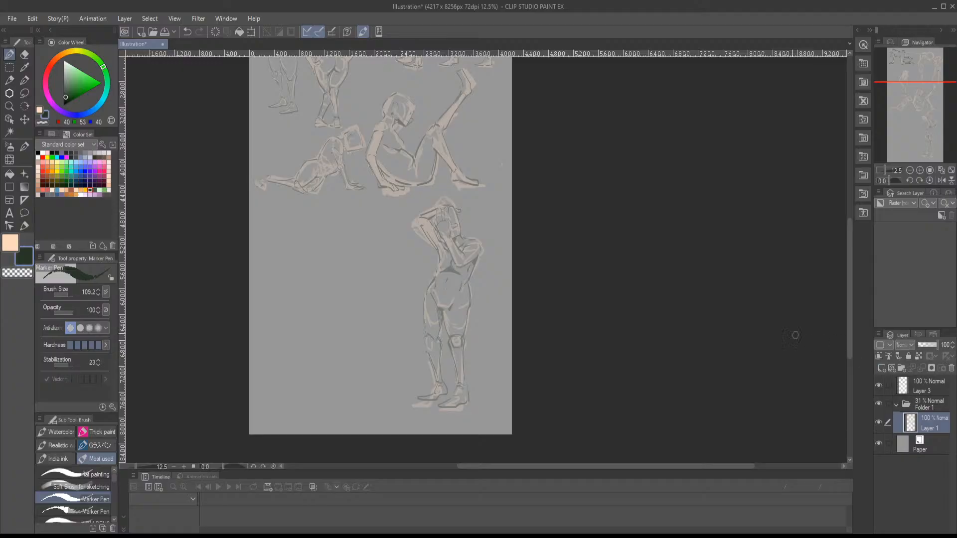
pyautogui.click(930, 406)
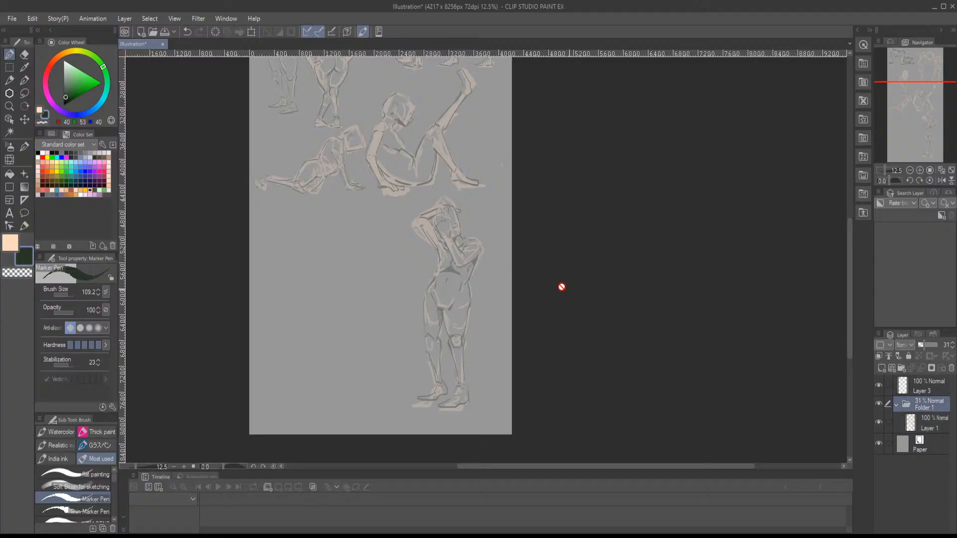
pyautogui.press('m')
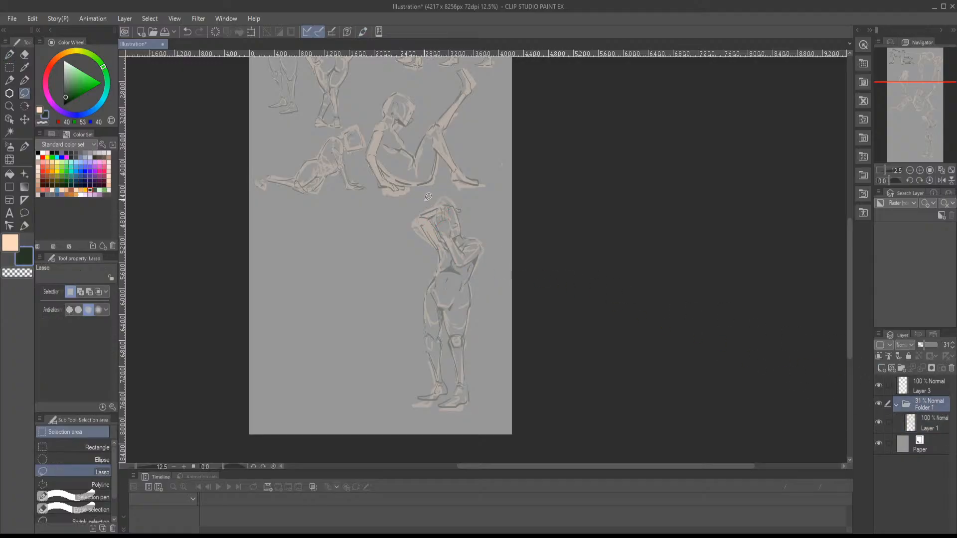
pyautogui.moveTo(466, 199)
pyautogui.mouseDown()
pyautogui.moveTo(510, 336)
pyautogui.moveTo(412, 412)
pyautogui.moveTo(402, 249)
pyautogui.moveTo(427, 199)
pyautogui.mouseUp()
pyautogui.hotkey('ctrl', 't')
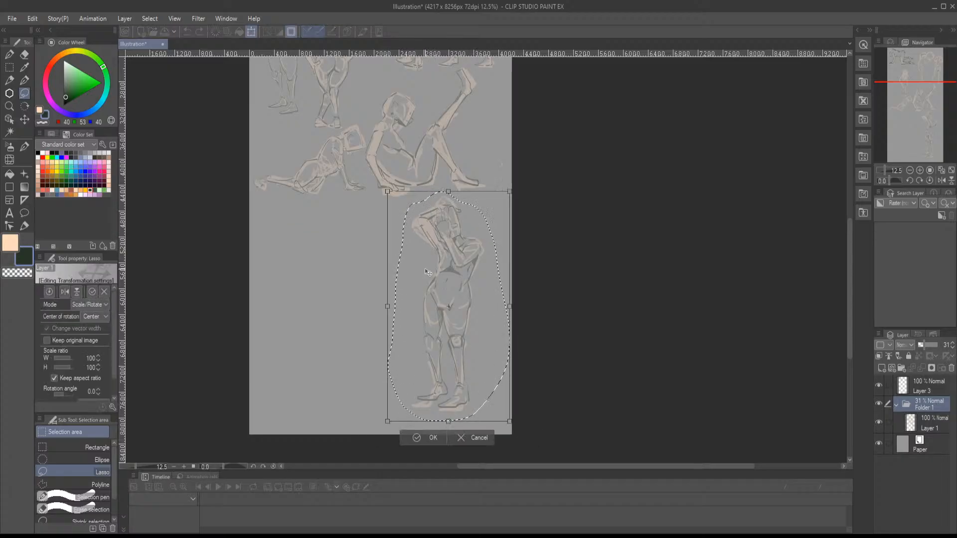
pyautogui.moveTo(433, 249); pyautogui.dragTo(459, 264)
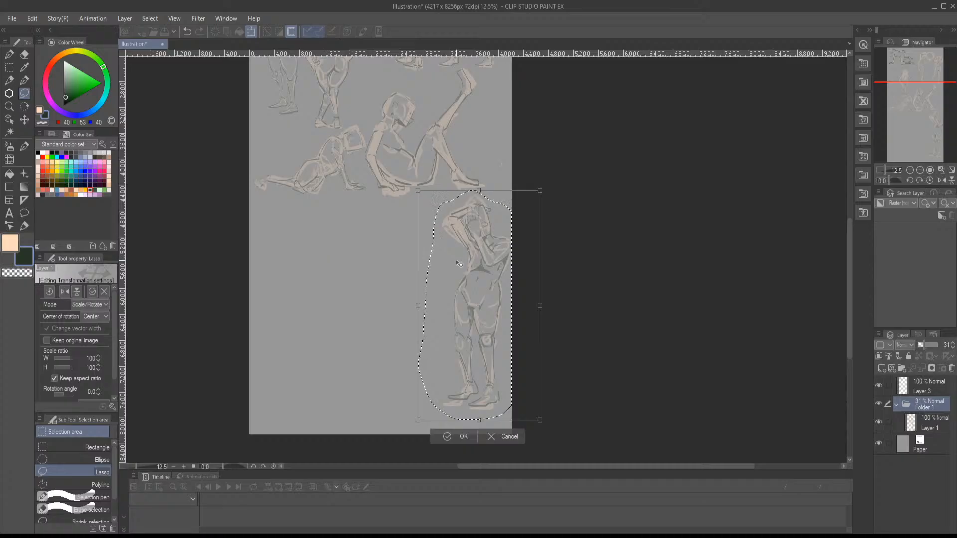
pyautogui.press('Return')
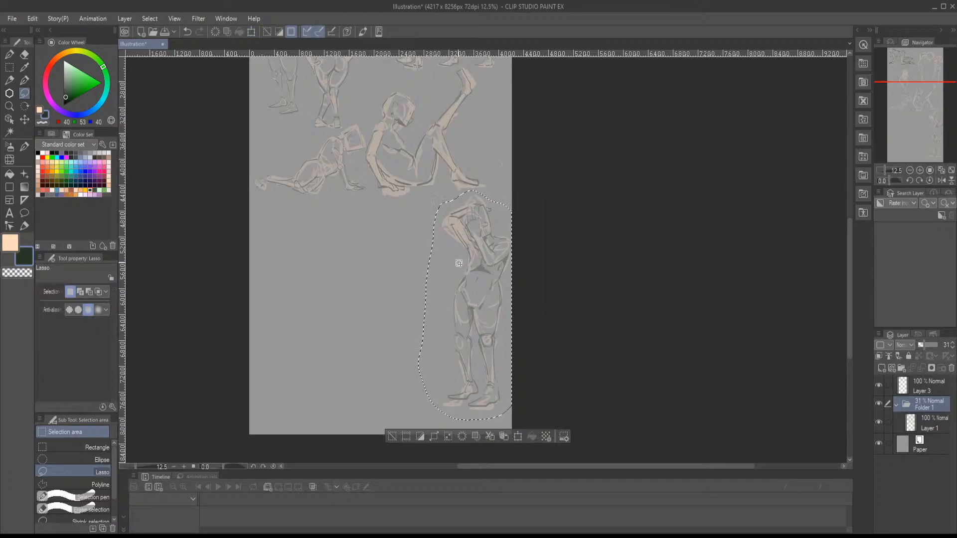
pyautogui.hotkey('ctrl', 'd')
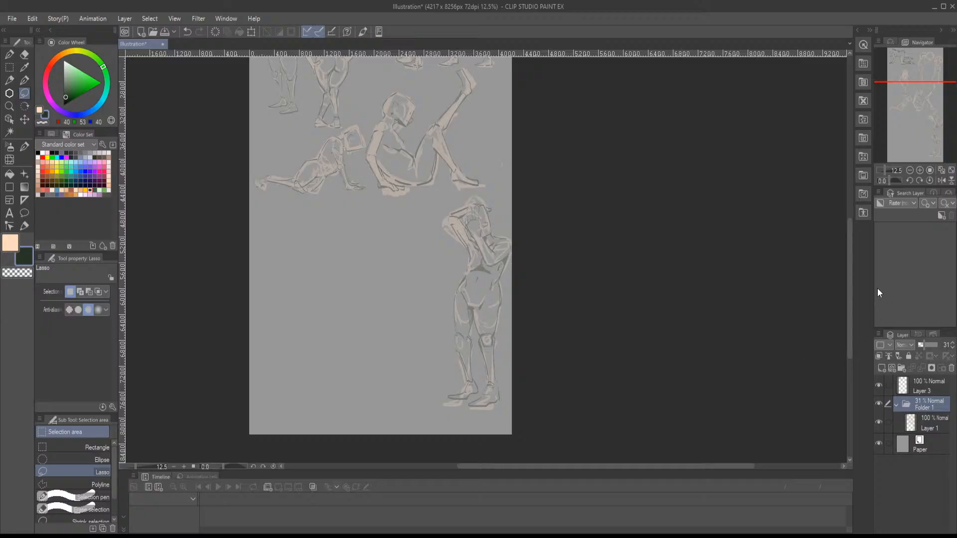
# - Rough in a new figure's head on Layer 1 in peach with the flat painting brush, beside the standing figure, undoing misplaced strokes
pyautogui.press('b')
pyautogui.click(920, 169)
pyautogui.click(920, 169)
pyautogui.click(920, 169)
pyautogui.moveTo(924, 126); pyautogui.dragTo(904, 131)
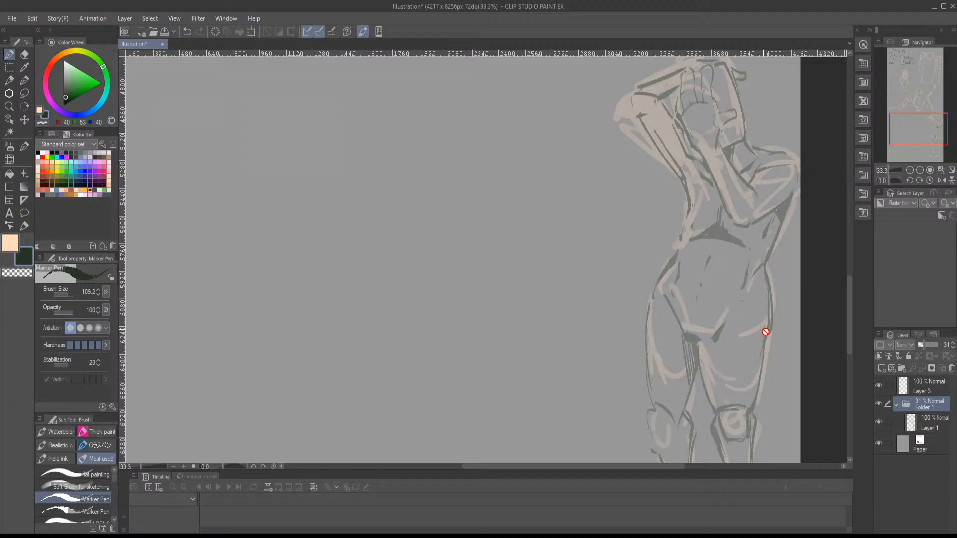
pyautogui.click(924, 421)
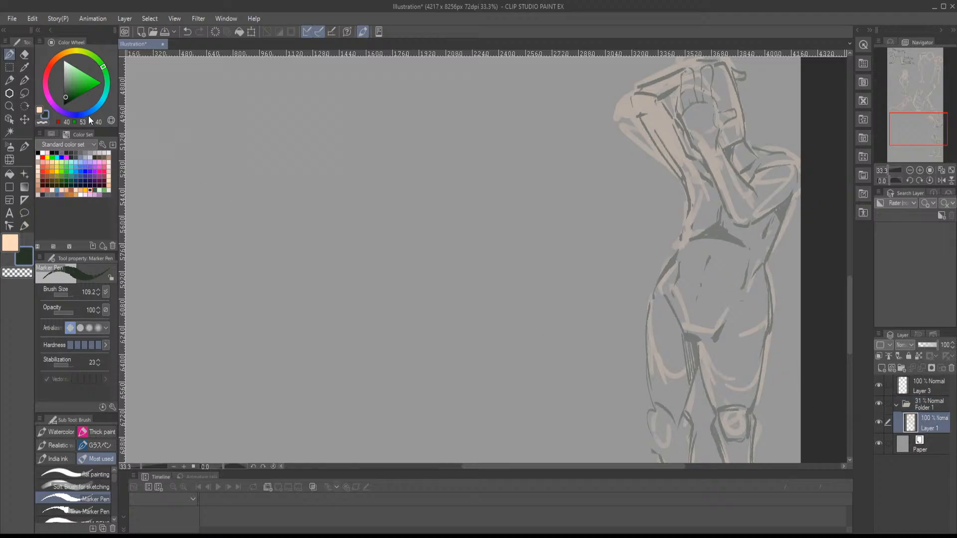
pyautogui.click(40, 112)
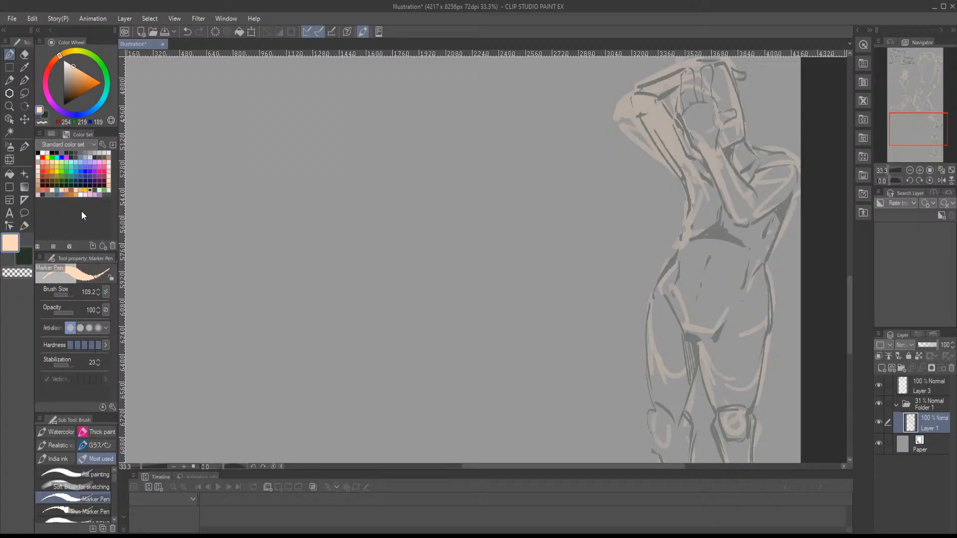
pyautogui.click(61, 472)
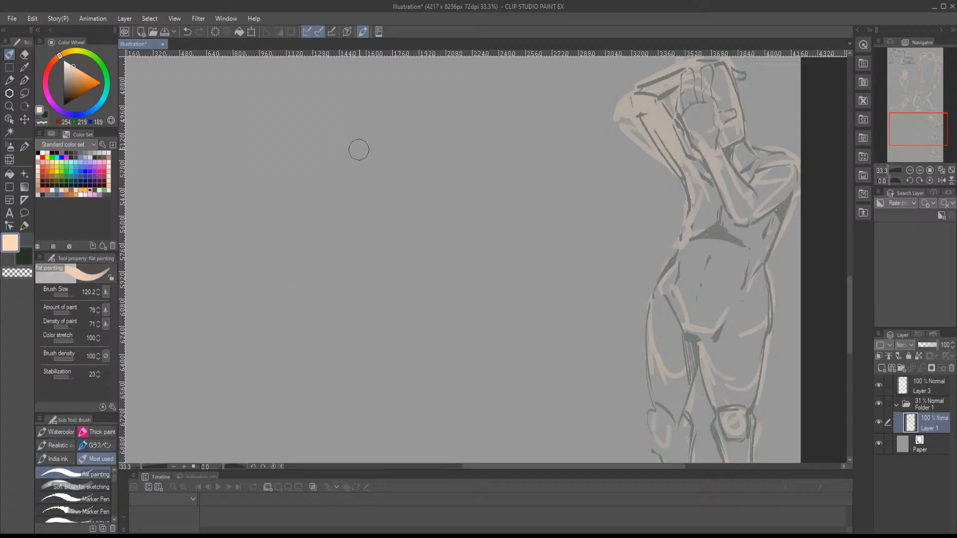
pyautogui.moveTo(380, 89)
pyautogui.mouseDown()
pyautogui.moveTo(420, 84)
pyautogui.moveTo(450, 129)
pyautogui.mouseUp()
pyautogui.hotkey('ctrl', 'z')
pyautogui.moveTo(363, 108)
pyautogui.mouseDown()
pyautogui.moveTo(358, 155)
pyautogui.moveTo(384, 200)
pyautogui.moveTo(432, 199)
pyautogui.mouseUp()
pyautogui.moveTo(386, 79)
pyautogui.mouseDown()
pyautogui.moveTo(368, 85)
pyautogui.moveTo(428, 75)
pyautogui.moveTo(448, 96)
pyautogui.moveTo(454, 187)
pyautogui.moveTo(372, 82)
pyautogui.moveTo(347, 93)
pyautogui.mouseUp()
pyautogui.moveTo(349, 97); pyautogui.dragTo(342, 172)
pyautogui.hotkey('ctrl', 'z')
pyautogui.moveTo(400, 68)
pyautogui.mouseDown()
pyautogui.moveTo(350, 98)
pyautogui.moveTo(348, 172)
pyautogui.moveTo(372, 197)
pyautogui.mouseUp()
pyautogui.moveTo(400, 197)
pyautogui.mouseDown()
pyautogui.moveTo(455, 199)
pyautogui.moveTo(402, 250)
pyautogui.mouseUp()
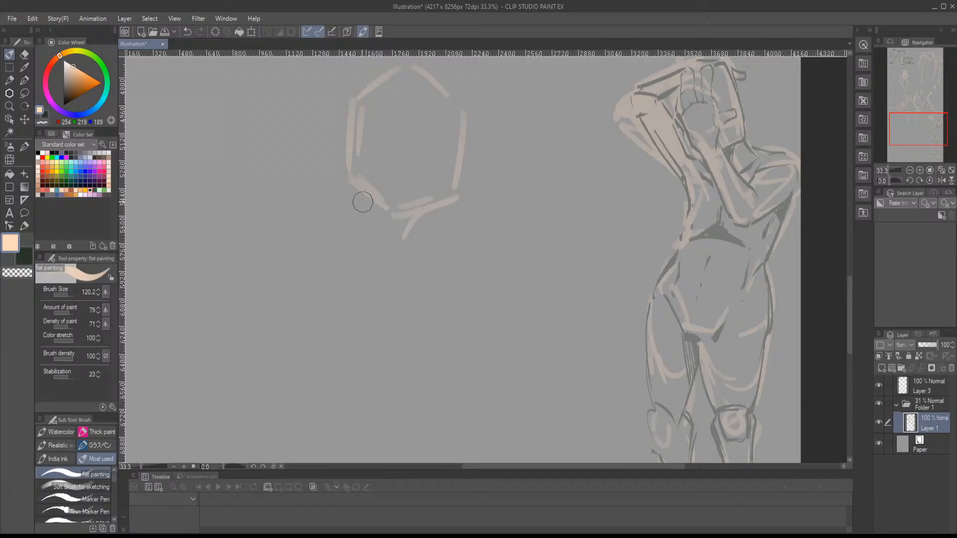
# - Sketch the new figure's neck, collar line and rounded shoulder in peach
pyautogui.moveTo(358, 188)
pyautogui.mouseDown()
pyautogui.moveTo(383, 259)
pyautogui.moveTo(402, 246)
pyautogui.moveTo(399, 266)
pyautogui.moveTo(409, 251)
pyautogui.moveTo(407, 217)
pyautogui.moveTo(376, 231)
pyautogui.moveTo(377, 256)
pyautogui.moveTo(342, 241)
pyautogui.moveTo(406, 286)
pyautogui.moveTo(412, 306)
pyautogui.moveTo(423, 266)
pyautogui.mouseUp()
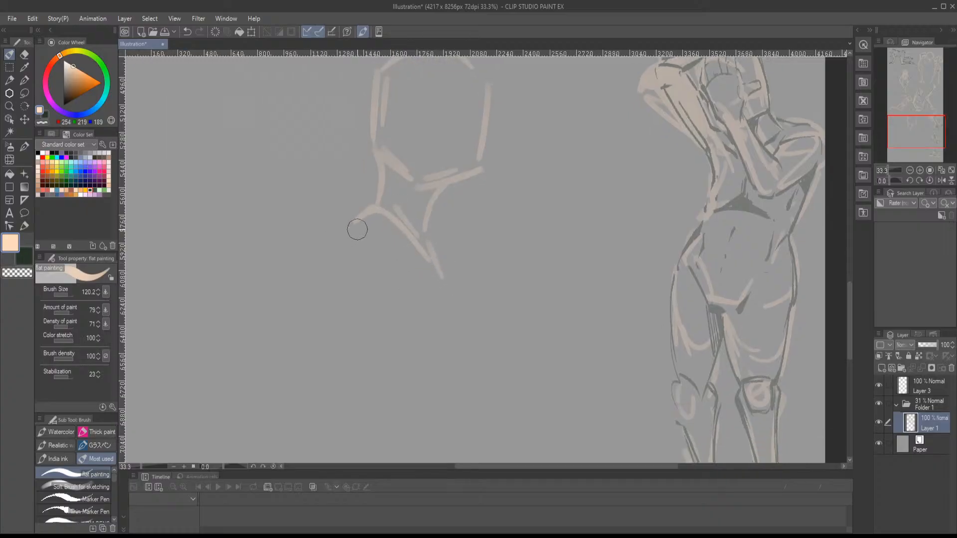
pyautogui.moveTo(357, 220); pyautogui.dragTo(327, 285)
pyautogui.moveTo(345, 294); pyautogui.dragTo(390, 243)
pyautogui.moveTo(371, 203)
pyautogui.mouseDown()
pyautogui.moveTo(388, 222)
pyautogui.moveTo(324, 254)
pyautogui.mouseUp()
pyautogui.moveTo(325, 254); pyautogui.dragTo(385, 239)
pyautogui.moveTo(376, 280); pyautogui.dragTo(403, 237)
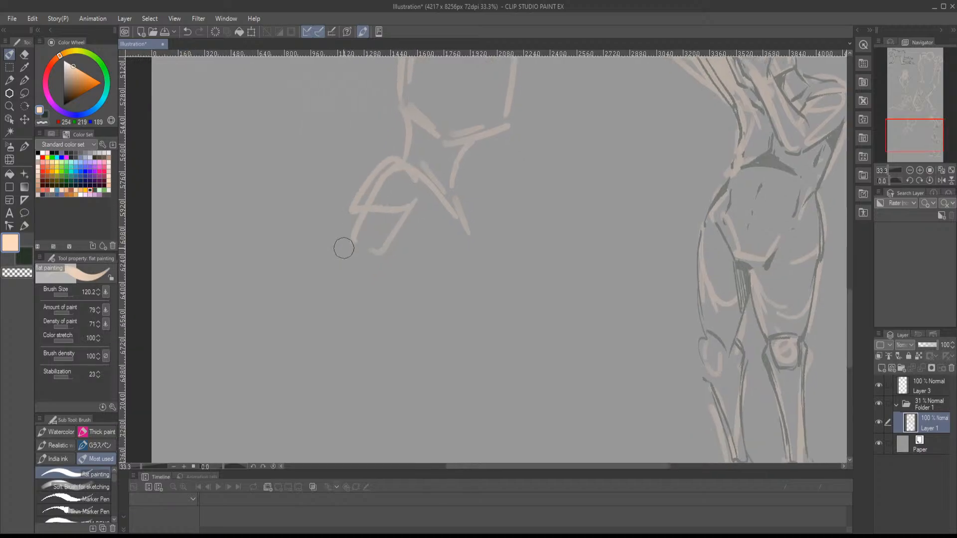
# - Draw the new figure's upper arm with a shaded inner edge and add the front line of the chest
pyautogui.moveTo(355, 213); pyautogui.dragTo(332, 284)
pyautogui.moveTo(353, 287); pyautogui.dragTo(390, 247)
pyautogui.moveTo(390, 247)
pyautogui.mouseDown()
pyautogui.moveTo(381, 267)
pyautogui.moveTo(408, 225)
pyautogui.mouseUp()
pyautogui.moveTo(408, 225); pyautogui.dragTo(380, 277)
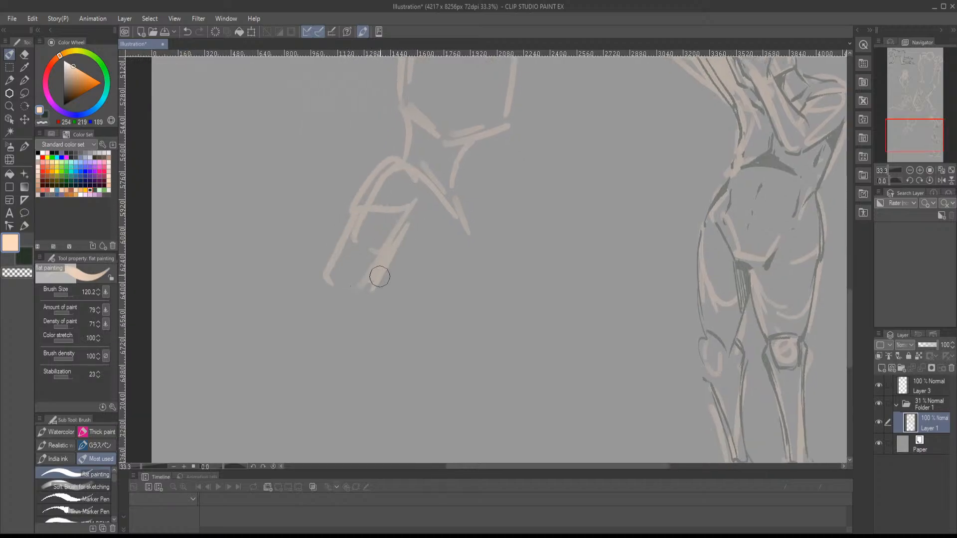
pyautogui.moveTo(431, 261)
pyautogui.mouseDown()
pyautogui.moveTo(403, 202)
pyautogui.moveTo(445, 216)
pyautogui.moveTo(440, 229)
pyautogui.mouseUp()
pyautogui.moveTo(405, 238)
pyautogui.mouseDown()
pyautogui.moveTo(444, 246)
pyautogui.moveTo(441, 223)
pyautogui.mouseUp()
# - Sketch the forearm hanging from the elbow and a closed hand at its end in peach
pyautogui.moveTo(351, 132)
pyautogui.mouseDown()
pyautogui.moveTo(312, 211)
pyautogui.moveTo(337, 318)
pyautogui.mouseUp()
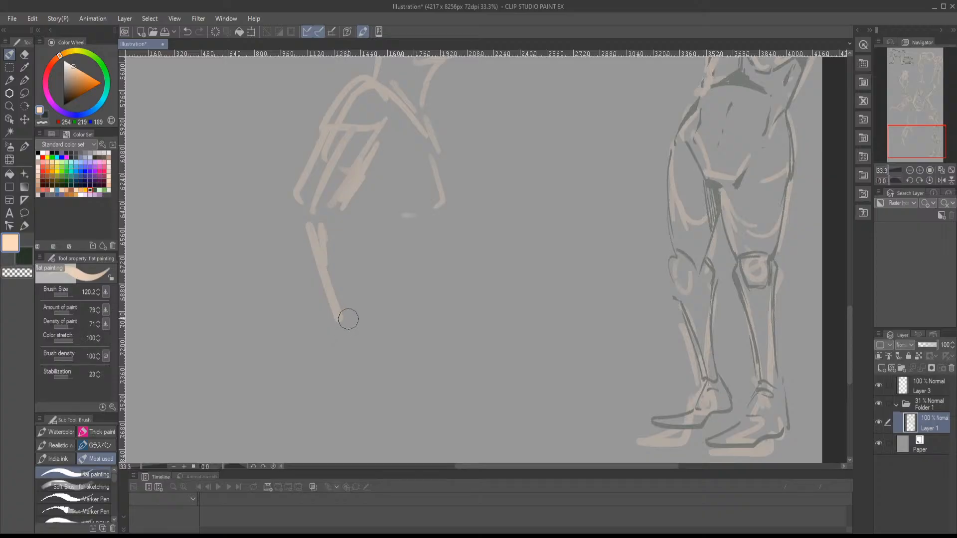
pyautogui.moveTo(343, 313)
pyautogui.mouseDown()
pyautogui.moveTo(369, 326)
pyautogui.moveTo(332, 345)
pyautogui.moveTo(372, 337)
pyautogui.moveTo(381, 358)
pyautogui.moveTo(344, 382)
pyautogui.moveTo(392, 364)
pyautogui.moveTo(385, 339)
pyautogui.moveTo(354, 319)
pyautogui.mouseUp()
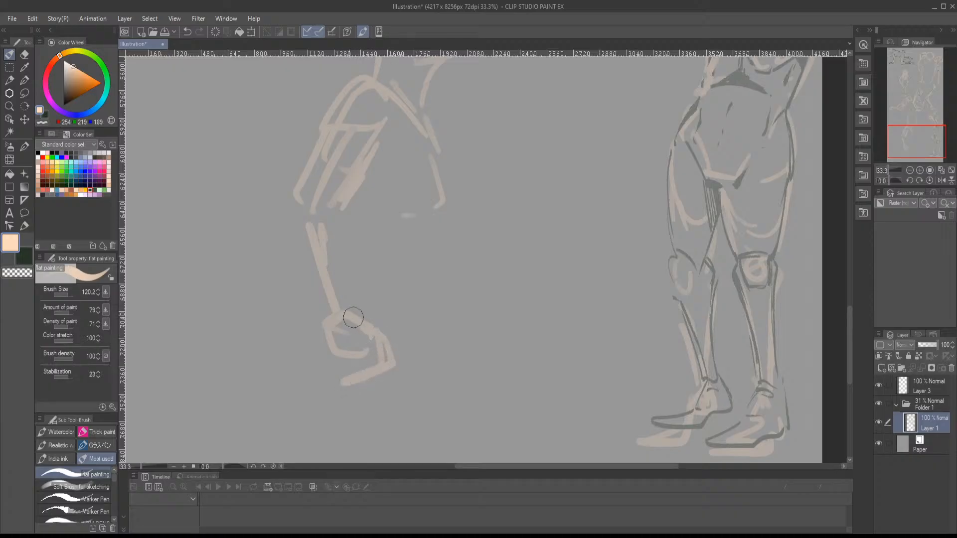
pyautogui.moveTo(331, 229); pyautogui.dragTo(343, 313)
pyautogui.moveTo(298, 218)
pyautogui.mouseDown()
pyautogui.moveTo(335, 359)
pyautogui.moveTo(355, 372)
pyautogui.mouseUp()
pyautogui.moveTo(383, 312); pyautogui.dragTo(349, 351)
# - Add the belly line, the lower edge of the ribcage and the hip crease to the new figure
pyautogui.moveTo(401, 256)
pyautogui.mouseDown()
pyautogui.moveTo(410, 351)
pyautogui.moveTo(351, 338)
pyautogui.mouseUp()
pyautogui.moveTo(352, 338); pyautogui.dragTo(402, 360)
pyautogui.moveTo(420, 325); pyautogui.dragTo(383, 402)
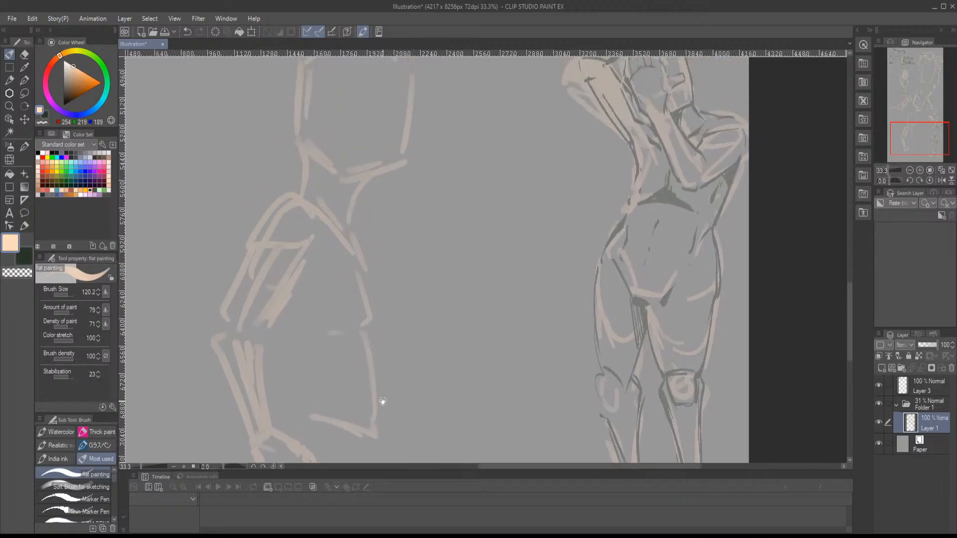
pyautogui.moveTo(360, 251)
pyautogui.mouseDown()
pyautogui.moveTo(367, 320)
pyautogui.moveTo(336, 338)
pyautogui.moveTo(368, 342)
pyautogui.moveTo(371, 289)
pyautogui.moveTo(438, 332)
pyautogui.moveTo(397, 349)
pyautogui.moveTo(447, 317)
pyautogui.mouseUp()
# - Draw the seated figure's thigh extending forward to the knee and the lower leg angling back beneath it
pyautogui.scroll(-2, 384, 292)
pyautogui.scroll(-2, 379, 301)
pyautogui.scroll(-2, 454, 300)
pyautogui.moveTo(462, 285)
pyautogui.mouseDown()
pyautogui.moveTo(441, 301)
pyautogui.moveTo(452, 301)
pyautogui.moveTo(422, 293)
pyautogui.moveTo(393, 346)
pyautogui.mouseUp()
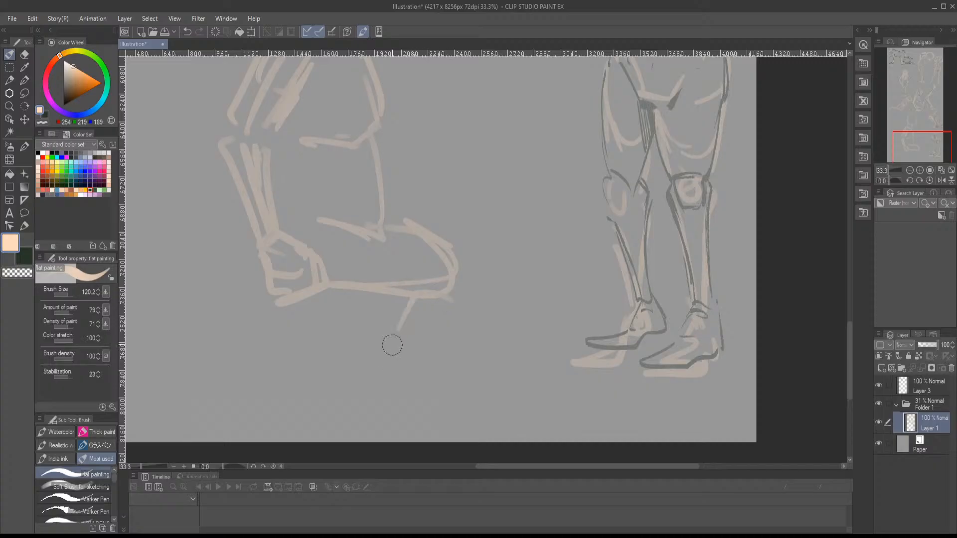
pyautogui.moveTo(455, 245)
pyautogui.mouseDown()
pyautogui.moveTo(453, 312)
pyautogui.moveTo(418, 343)
pyautogui.mouseUp()
pyautogui.moveTo(404, 311); pyautogui.dragTo(371, 372)
pyautogui.moveTo(444, 327); pyautogui.dragTo(354, 413)
# - Close and thicken the seated figure's head outline, adding an inner face line and small facial marks
pyautogui.moveTo(423, 220); pyautogui.dragTo(409, 329)
pyautogui.moveTo(400, 258); pyautogui.dragTo(414, 407)
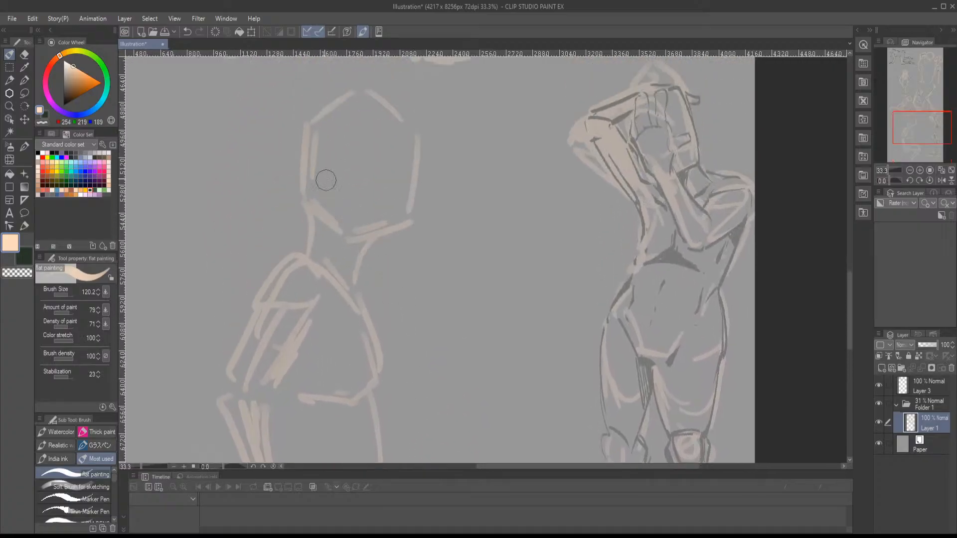
pyautogui.moveTo(322, 158); pyautogui.dragTo(332, 214)
pyautogui.moveTo(403, 124); pyautogui.dragTo(391, 221)
pyautogui.moveTo(397, 115)
pyautogui.mouseDown()
pyautogui.moveTo(421, 153)
pyautogui.moveTo(408, 214)
pyautogui.mouseUp()
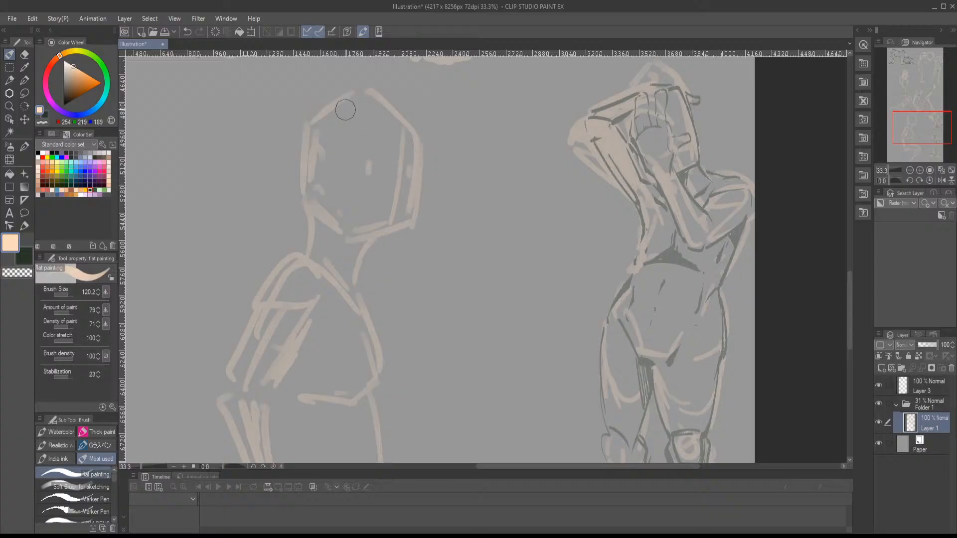
pyautogui.moveTo(307, 215)
pyautogui.mouseDown()
pyautogui.moveTo(303, 255)
pyautogui.moveTo(345, 244)
pyautogui.moveTo(353, 258)
pyautogui.moveTo(375, 242)
pyautogui.moveTo(359, 288)
pyautogui.moveTo(337, 271)
pyautogui.moveTo(344, 279)
pyautogui.moveTo(309, 195)
pyautogui.moveTo(331, 155)
pyautogui.moveTo(362, 203)
pyautogui.moveTo(374, 85)
pyautogui.mouseUp()
# - Lasso the seated figure, scale it down, reposition it beside the standing figure and deselect it
pyautogui.scroll(-3, 333, 180)
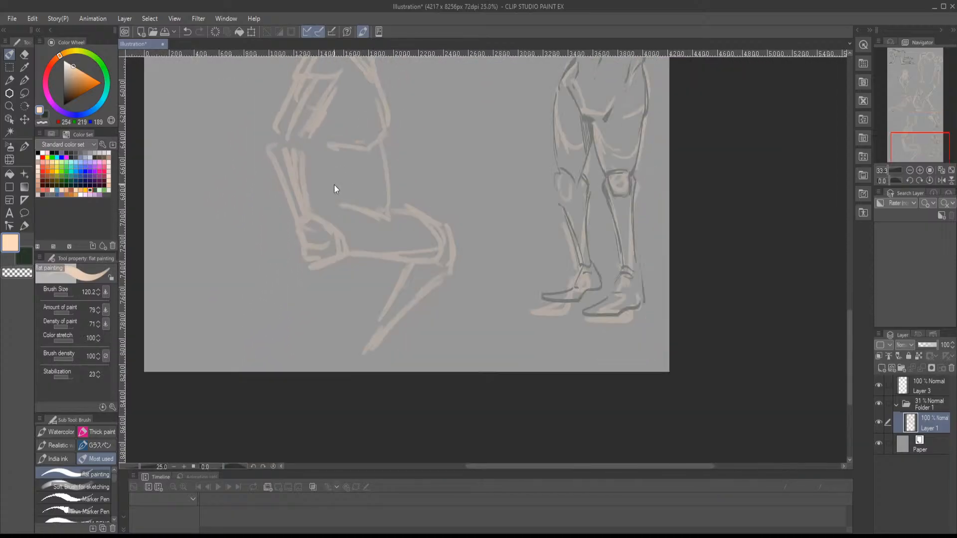
pyautogui.press('m')
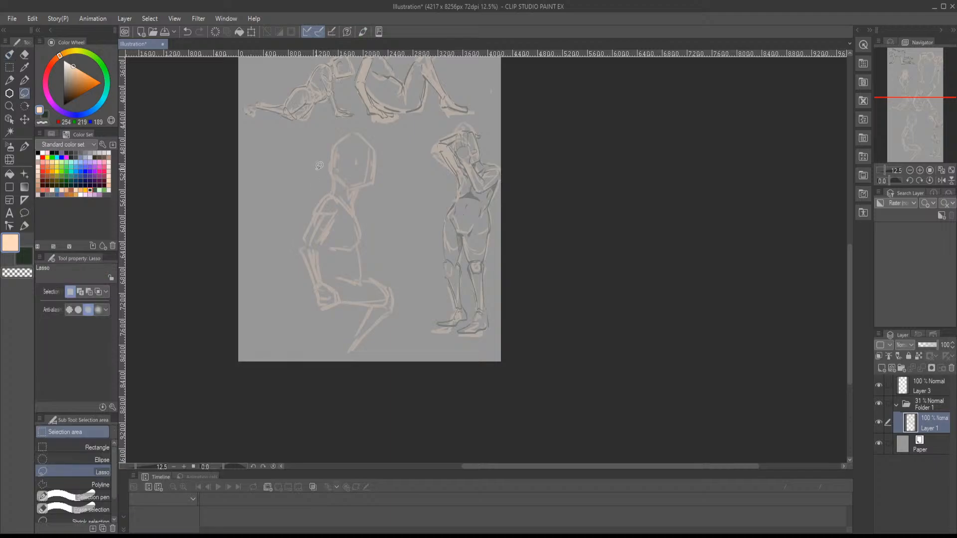
pyautogui.moveTo(407, 193)
pyautogui.mouseDown()
pyautogui.moveTo(348, 377)
pyautogui.moveTo(282, 171)
pyautogui.mouseUp()
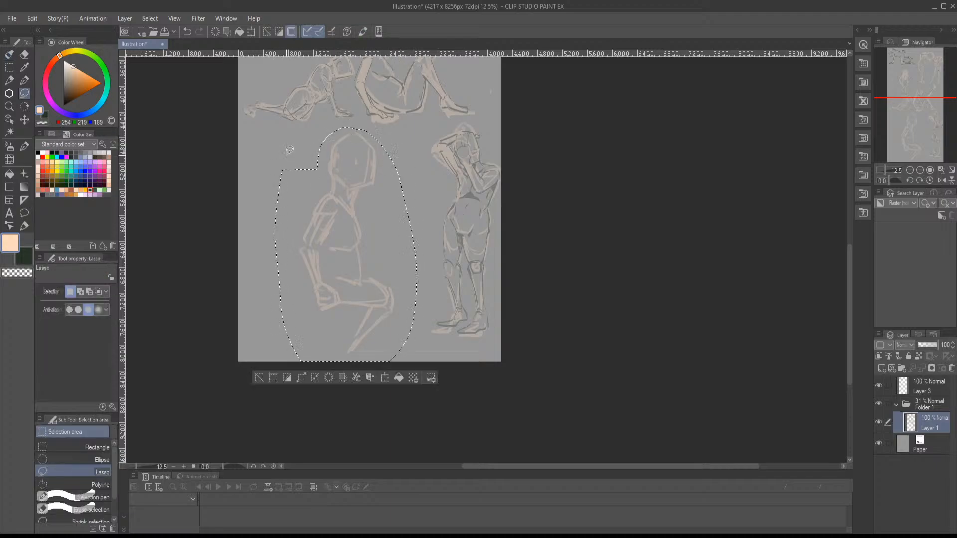
pyautogui.hotkey('ctrl', 't')
pyautogui.moveTo(275, 128); pyautogui.dragTo(352, 255)
pyautogui.moveTo(361, 315); pyautogui.dragTo(335, 203)
pyautogui.moveTo(325, 250); pyautogui.dragTo(307, 280)
pyautogui.moveTo(328, 229); pyautogui.dragTo(340, 228)
pyautogui.press('Return')
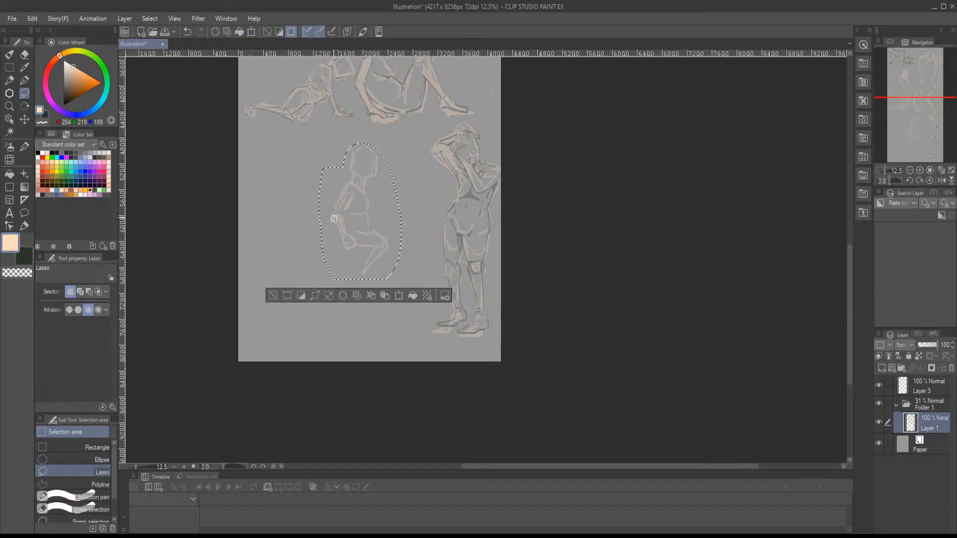
pyautogui.hotkey('ctrl', 'd')
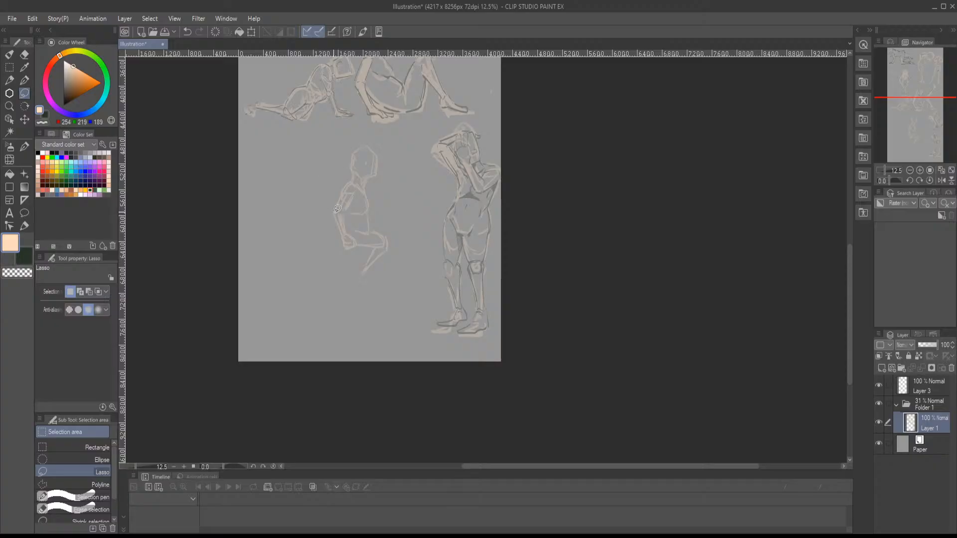
# - Fill in the seated figure's thigh up to the knee with broad peach flat painting strokes
pyautogui.scroll(2, 379, 165)
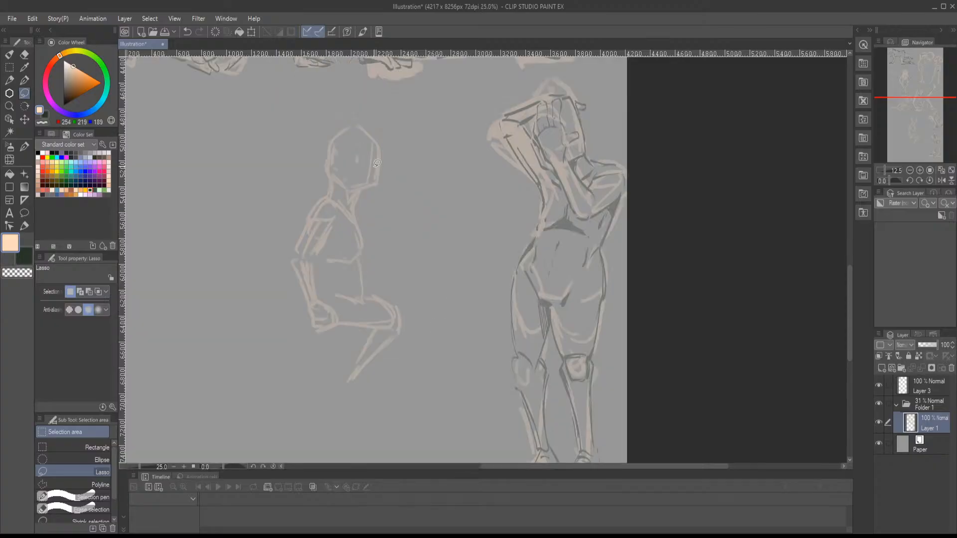
pyautogui.press('b')
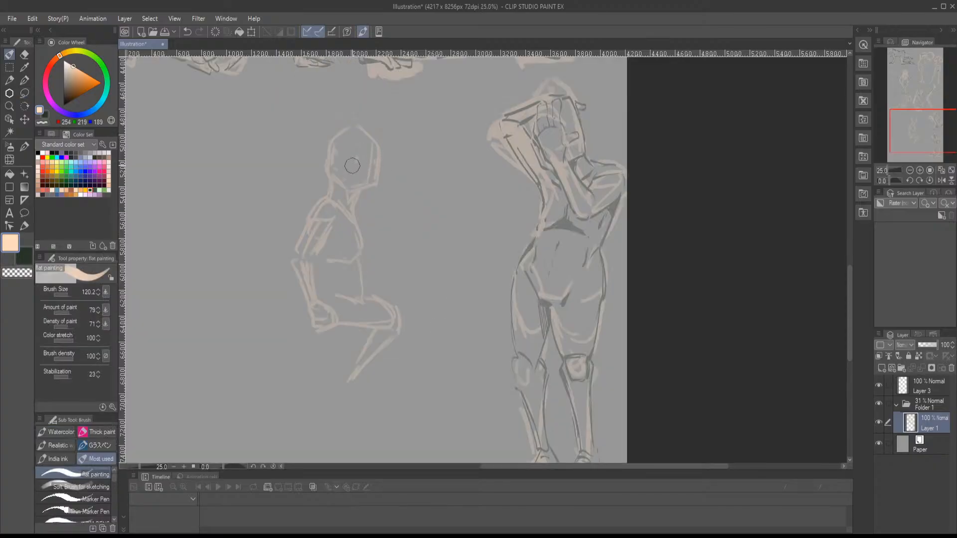
pyautogui.scroll(1, 349, 163)
pyautogui.moveTo(377, 270)
pyautogui.mouseDown()
pyautogui.moveTo(357, 242)
pyautogui.moveTo(362, 280)
pyautogui.mouseUp()
pyautogui.moveTo(370, 299)
pyautogui.mouseDown()
pyautogui.moveTo(369, 249)
pyautogui.moveTo(344, 269)
pyautogui.moveTo(386, 269)
pyautogui.mouseUp()
pyautogui.moveTo(364, 230); pyautogui.dragTo(403, 291)
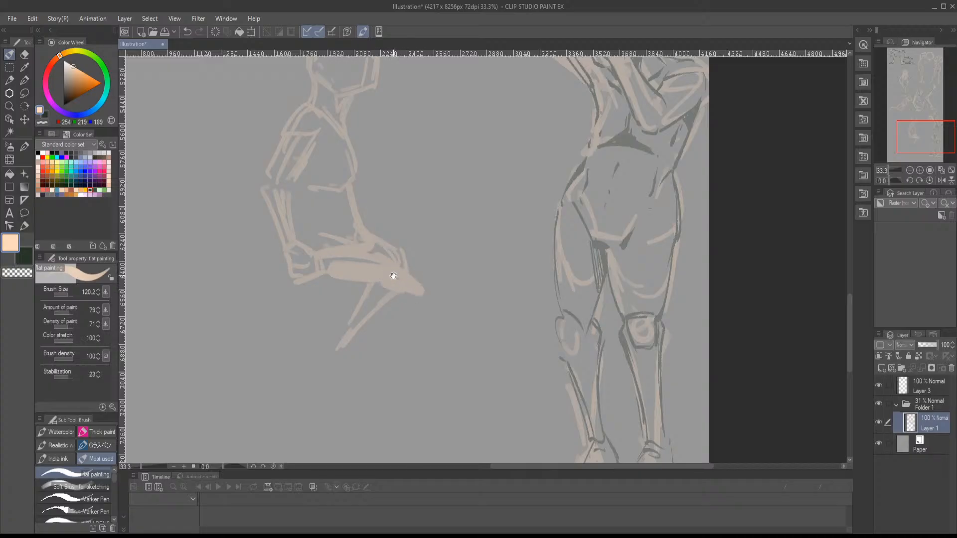
# - Block in the tucked-back lower leg and foot, and paint the other lower leg with its foot on the ground
pyautogui.moveTo(390, 289)
pyautogui.mouseDown()
pyautogui.moveTo(409, 242)
pyautogui.moveTo(419, 247)
pyautogui.moveTo(375, 318)
pyautogui.moveTo(363, 320)
pyautogui.moveTo(374, 314)
pyautogui.moveTo(375, 364)
pyautogui.moveTo(370, 306)
pyautogui.mouseUp()
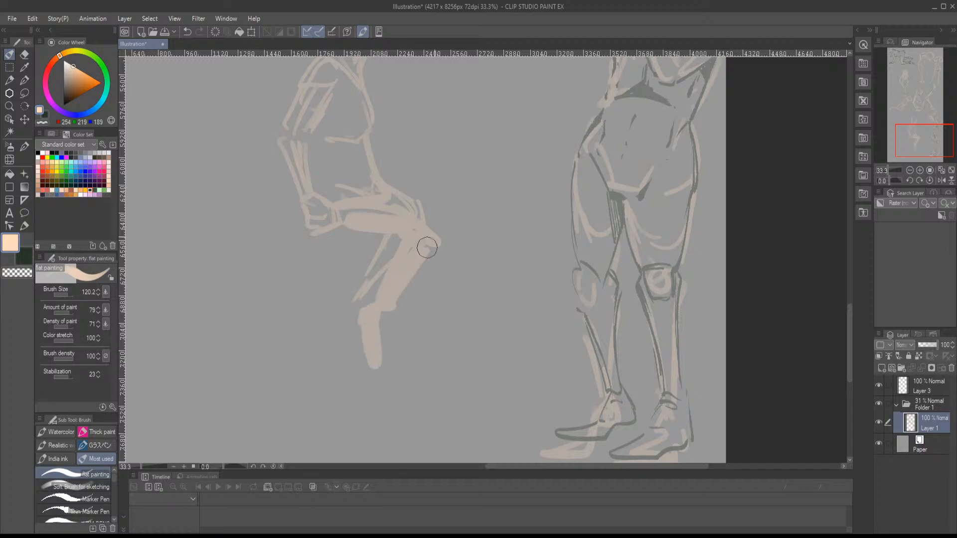
pyautogui.moveTo(428, 248)
pyautogui.mouseDown()
pyautogui.moveTo(412, 261)
pyautogui.moveTo(356, 211)
pyautogui.mouseUp()
pyautogui.moveTo(375, 249)
pyautogui.mouseDown()
pyautogui.moveTo(430, 282)
pyautogui.moveTo(425, 265)
pyautogui.moveTo(432, 375)
pyautogui.moveTo(442, 365)
pyautogui.moveTo(444, 380)
pyautogui.moveTo(496, 375)
pyautogui.mouseUp()
pyautogui.moveTo(451, 306); pyautogui.dragTo(492, 366)
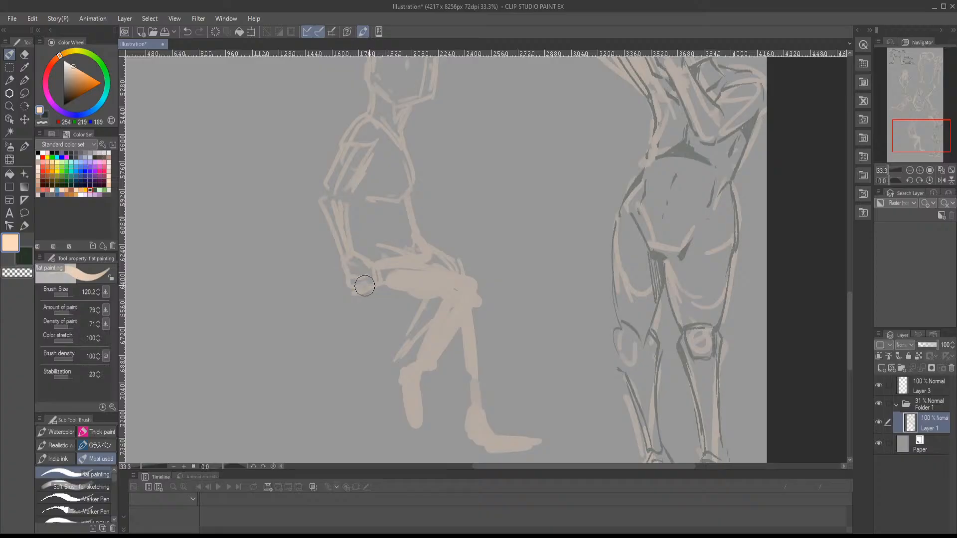
# - Paint the seated figure's hand resting by the hip and thicken the forearm and upper arm in peach
pyautogui.moveTo(365, 286)
pyautogui.mouseDown()
pyautogui.moveTo(391, 277)
pyautogui.moveTo(350, 264)
pyautogui.moveTo(344, 241)
pyautogui.mouseUp()
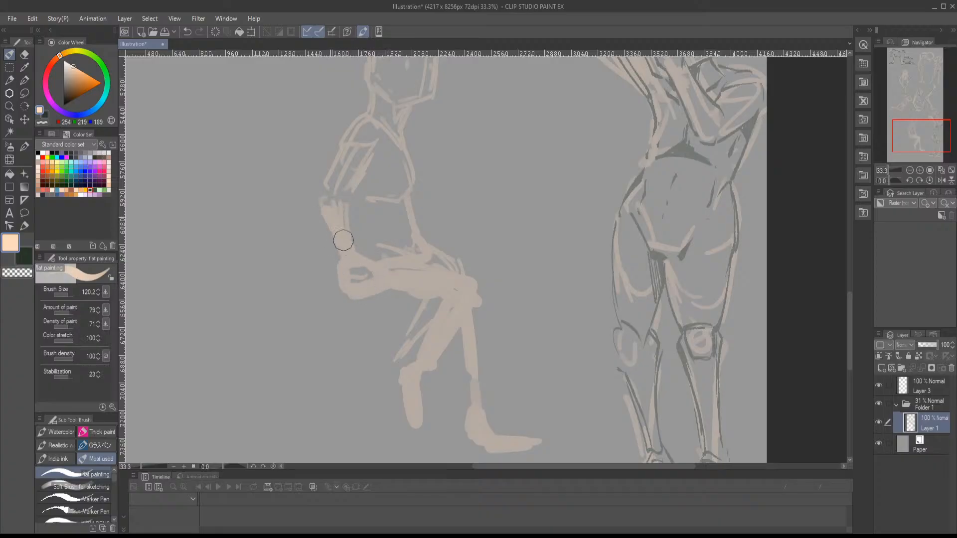
pyautogui.moveTo(320, 201); pyautogui.dragTo(349, 154)
# - Fill out the seated figure's thigh and knee and thicken both lower legs with peach flat painting strokes
pyautogui.moveTo(419, 249); pyautogui.dragTo(420, 338)
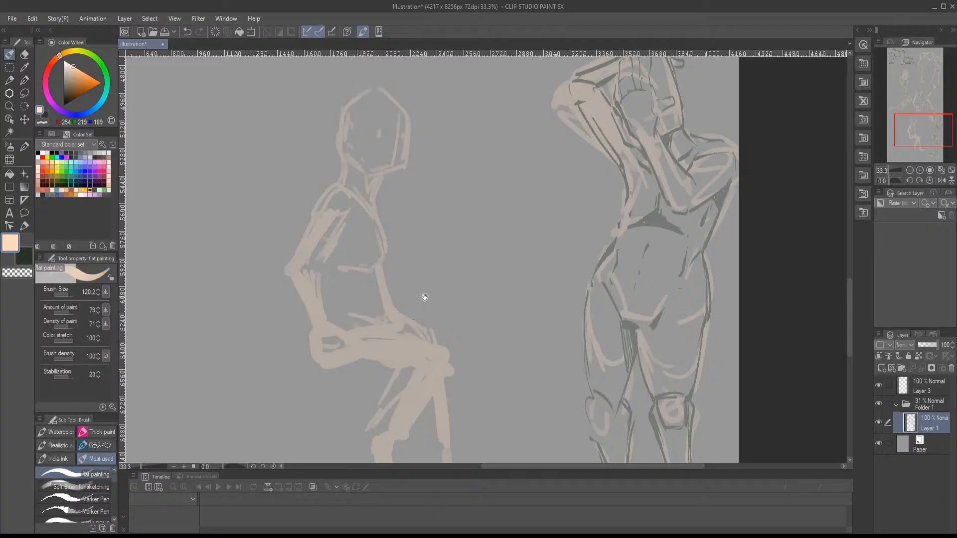
pyautogui.moveTo(423, 305); pyautogui.dragTo(435, 200)
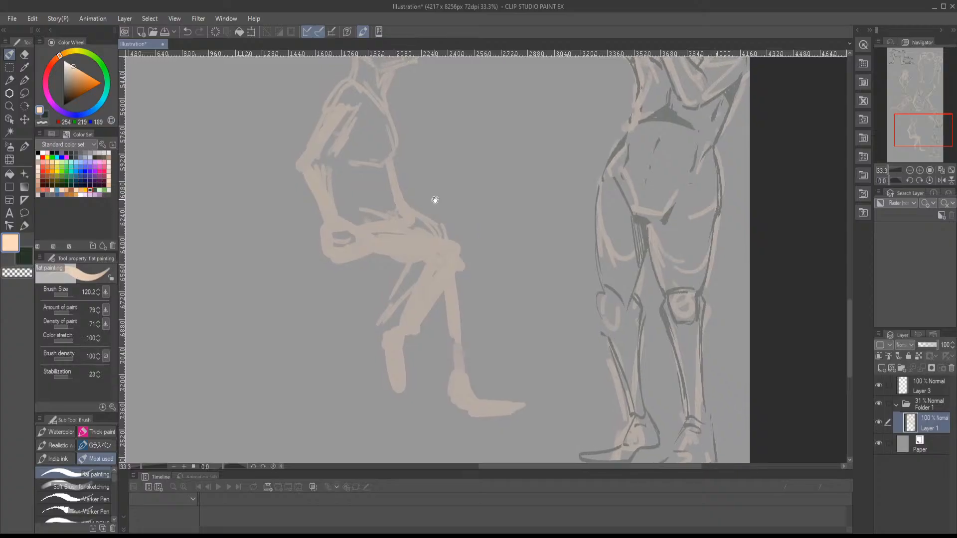
pyautogui.moveTo(402, 334)
pyautogui.mouseDown()
pyautogui.moveTo(385, 363)
pyautogui.moveTo(414, 305)
pyautogui.moveTo(418, 235)
pyautogui.moveTo(461, 243)
pyautogui.moveTo(427, 266)
pyautogui.moveTo(427, 231)
pyautogui.moveTo(414, 207)
pyautogui.moveTo(456, 233)
pyautogui.mouseUp()
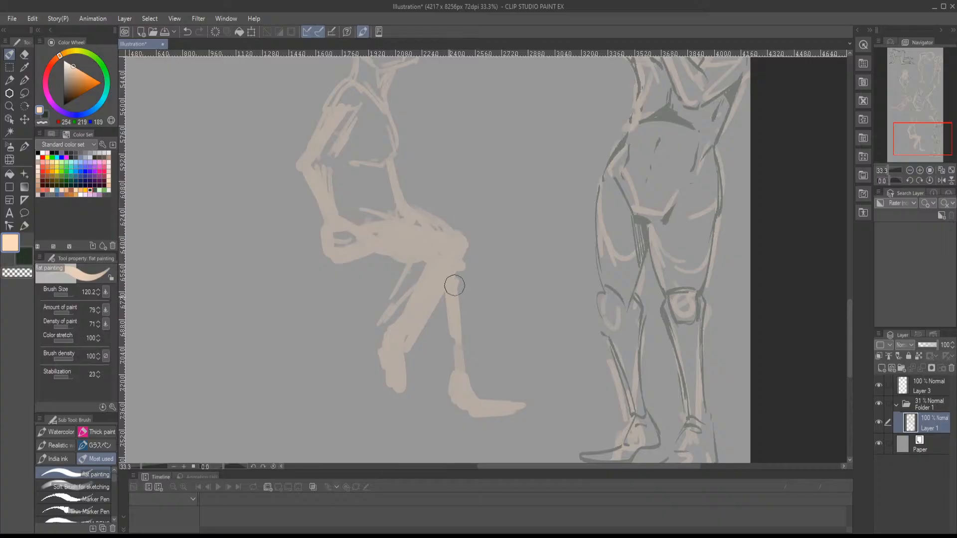
pyautogui.moveTo(434, 316); pyautogui.dragTo(442, 336)
pyautogui.moveTo(462, 273); pyautogui.dragTo(456, 351)
pyautogui.moveTo(444, 316); pyautogui.dragTo(456, 372)
pyautogui.moveTo(440, 294); pyautogui.dragTo(455, 382)
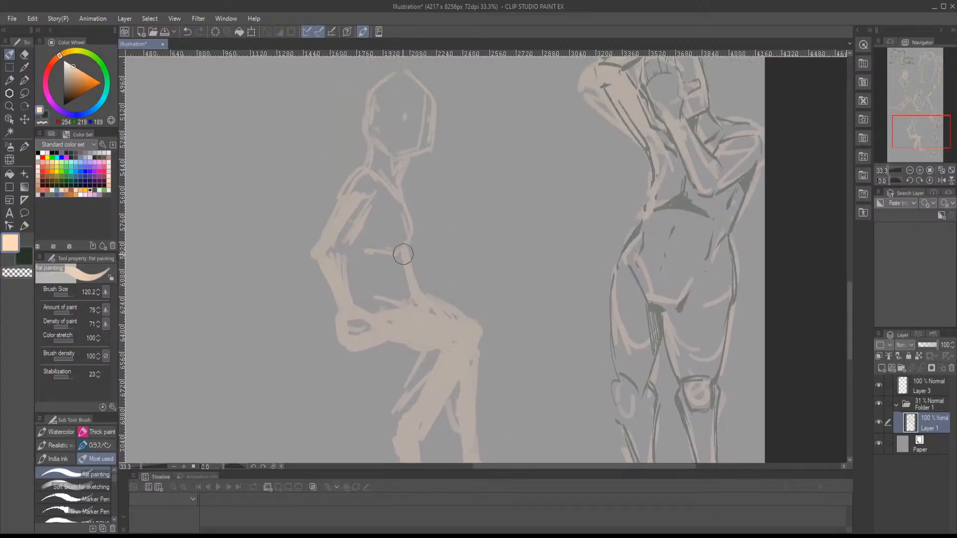
# - Extend the line beneath the seated figure's chest across to the arm and touch up the torso in peach
pyautogui.moveTo(389, 255)
pyautogui.mouseDown()
pyautogui.moveTo(408, 309)
pyautogui.moveTo(407, 256)
pyautogui.moveTo(350, 250)
pyautogui.moveTo(403, 249)
pyautogui.mouseUp()
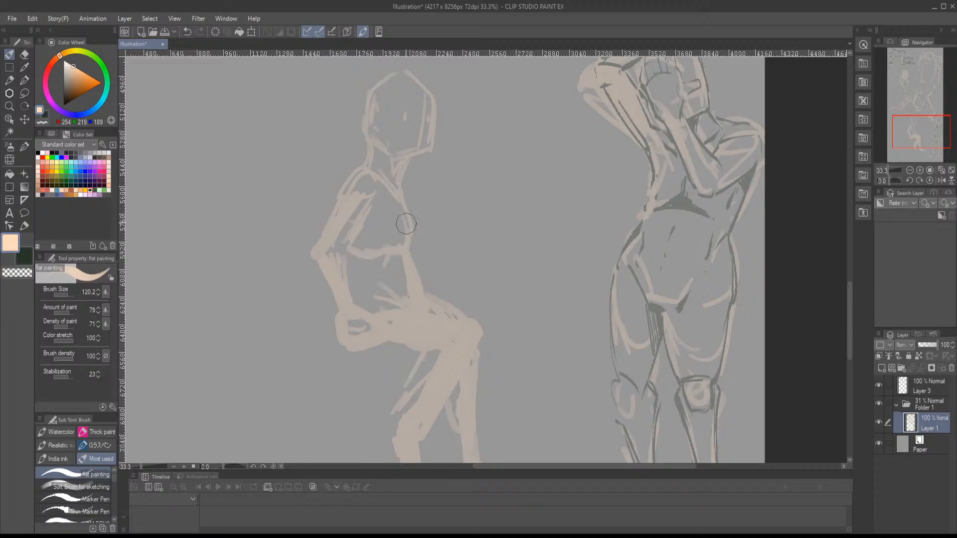
pyautogui.moveTo(397, 206)
pyautogui.mouseDown()
pyautogui.moveTo(370, 176)
pyautogui.moveTo(331, 214)
pyautogui.mouseUp()
pyautogui.moveTo(331, 213); pyautogui.dragTo(358, 180)
pyautogui.moveTo(403, 234); pyautogui.dragTo(411, 184)
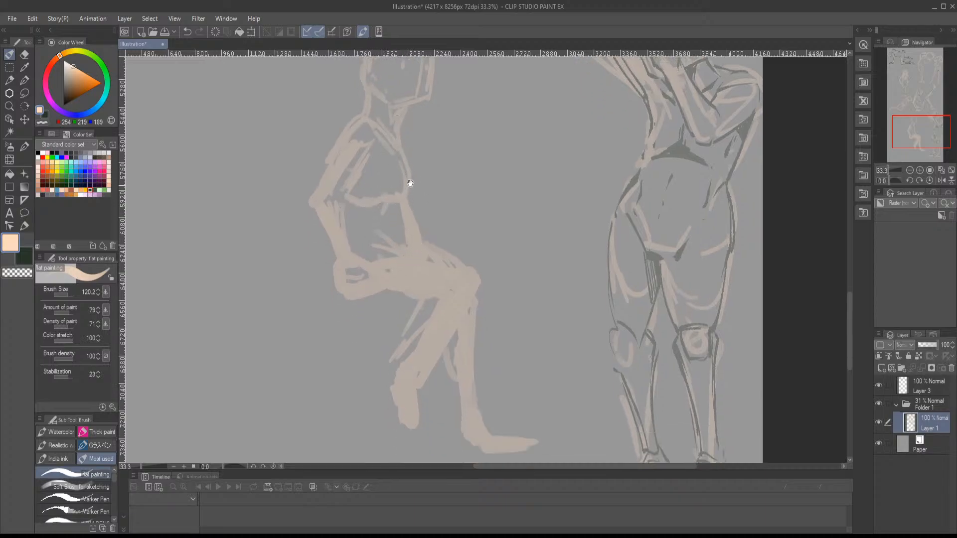
# - Switch to the dark green colour and the Marker Pen, and line the seated figure's neck and shoulders
pyautogui.moveTo(477, 210); pyautogui.dragTo(416, 210)
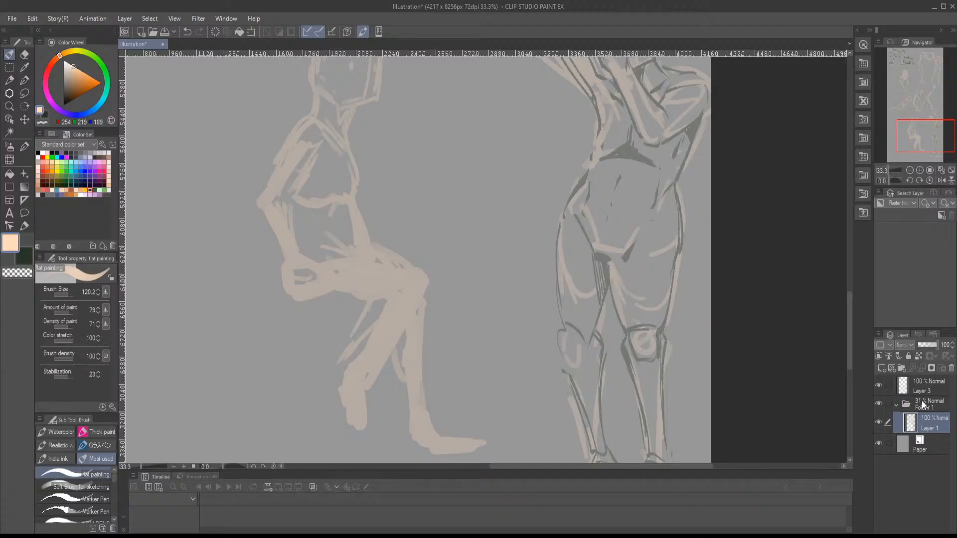
pyautogui.click(41, 115)
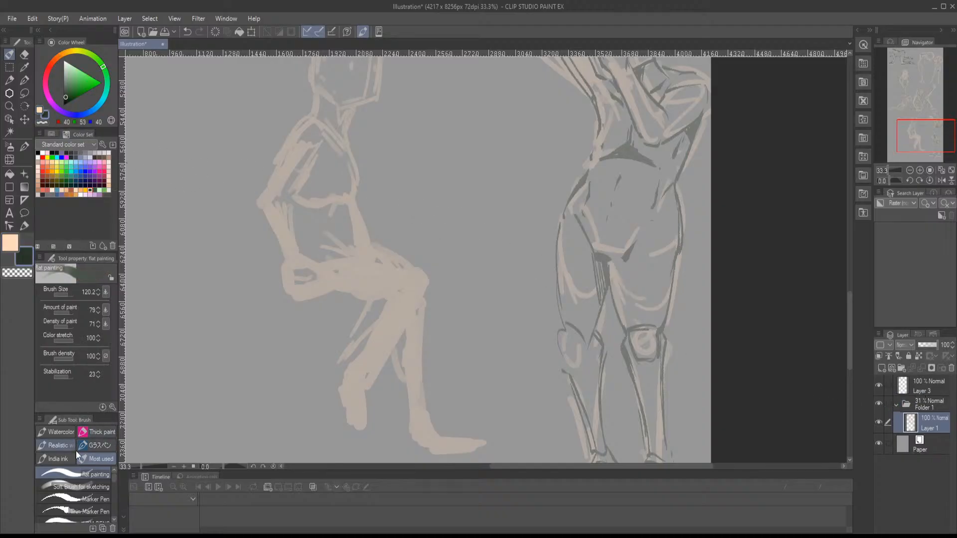
pyautogui.click(82, 498)
pyautogui.moveTo(307, 212); pyautogui.dragTo(316, 283)
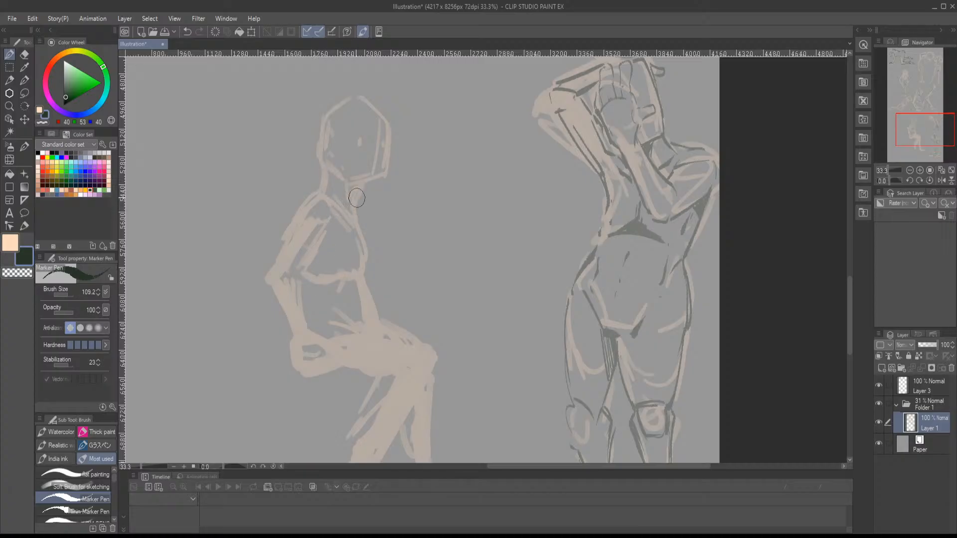
pyautogui.scroll(1, 340, 178)
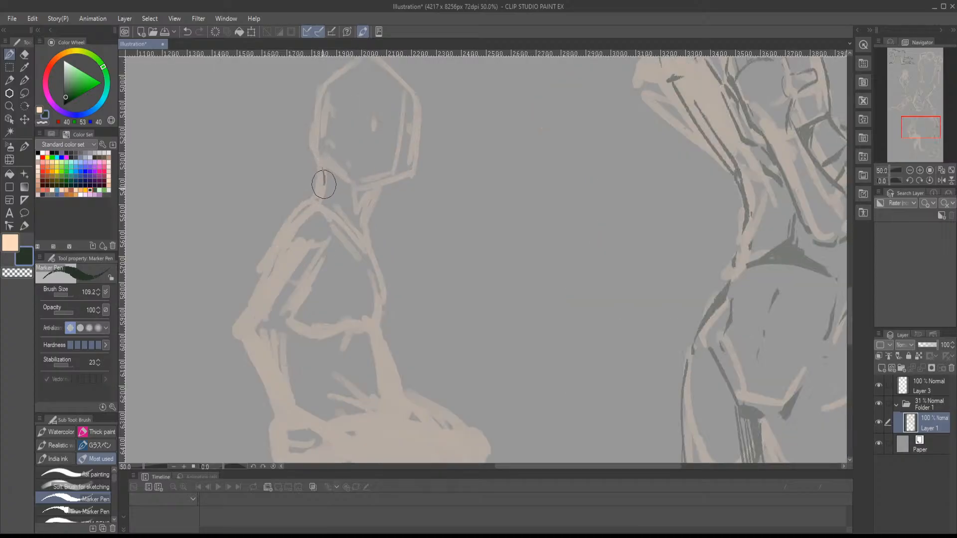
pyautogui.moveTo(323, 170); pyautogui.dragTo(316, 199)
pyautogui.moveTo(375, 194)
pyautogui.mouseDown()
pyautogui.moveTo(361, 215)
pyautogui.moveTo(325, 207)
pyautogui.mouseUp()
# - Outline both sides of the seated figure's upper arm, elbow and forearm with dark Marker Pen lines
pyautogui.moveTo(305, 287); pyautogui.dragTo(336, 254)
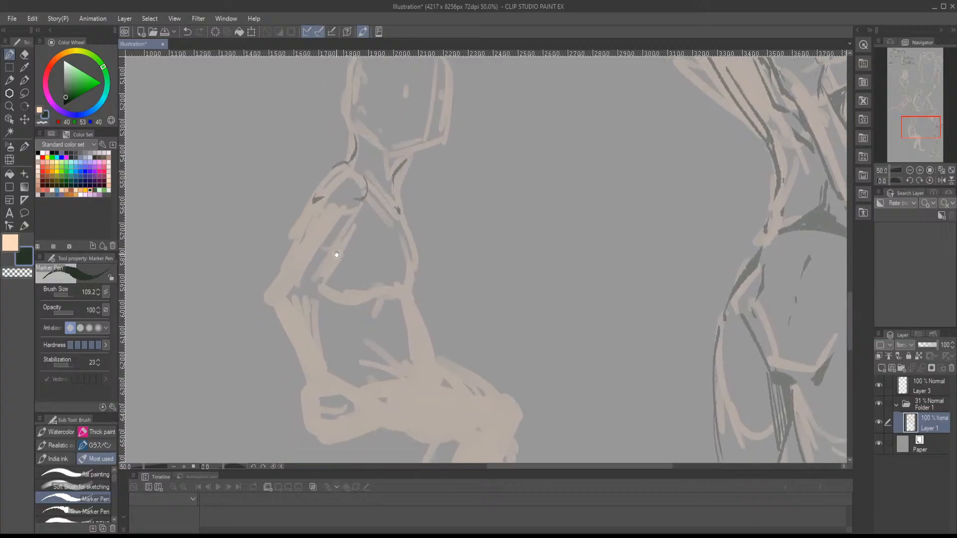
pyautogui.moveTo(310, 205)
pyautogui.mouseDown()
pyautogui.moveTo(280, 274)
pyautogui.moveTo(342, 242)
pyautogui.moveTo(357, 217)
pyautogui.mouseUp()
pyautogui.moveTo(324, 280)
pyautogui.mouseDown()
pyautogui.moveTo(342, 271)
pyautogui.moveTo(343, 234)
pyautogui.moveTo(328, 247)
pyautogui.moveTo(337, 302)
pyautogui.mouseUp()
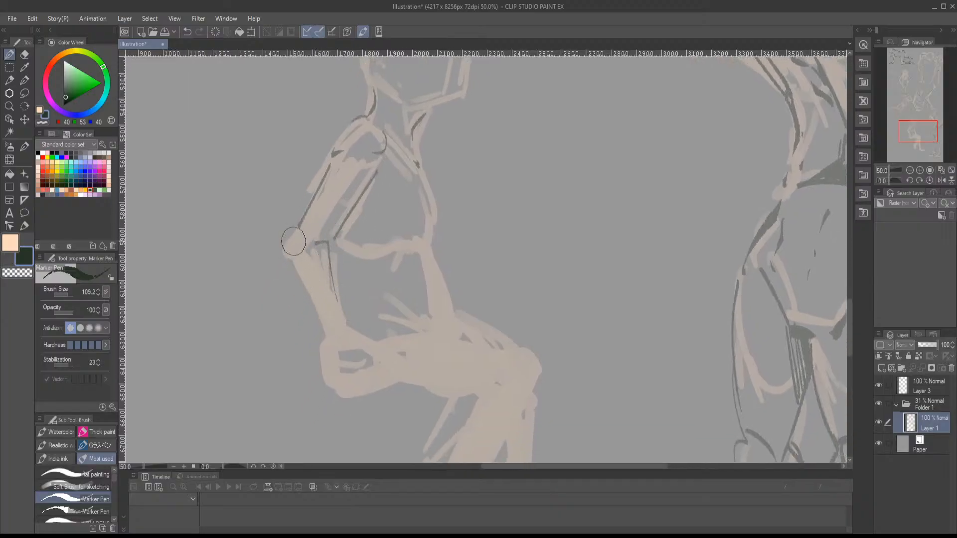
pyautogui.hotkey('ctrl', 'z')
pyautogui.moveTo(328, 239); pyautogui.dragTo(340, 315)
pyautogui.moveTo(288, 235); pyautogui.dragTo(323, 331)
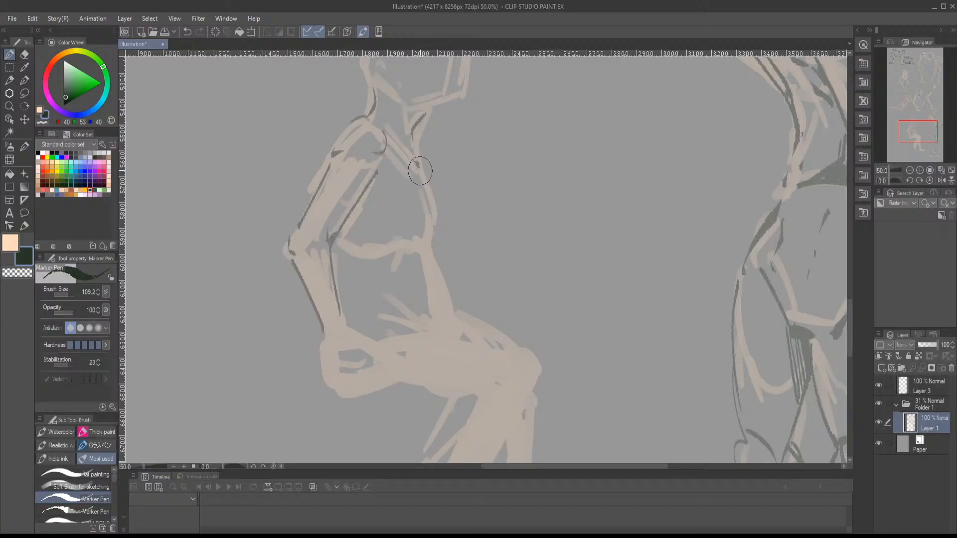
# - Line the front of the seated figure's chest and belly, the under-chest line and the hip crease in dark
pyautogui.moveTo(417, 168)
pyautogui.mouseDown()
pyautogui.moveTo(433, 219)
pyautogui.moveTo(426, 246)
pyautogui.mouseUp()
pyautogui.moveTo(364, 250)
pyautogui.mouseDown()
pyautogui.moveTo(378, 245)
pyautogui.moveTo(441, 291)
pyautogui.moveTo(451, 327)
pyautogui.moveTo(380, 311)
pyautogui.mouseUp()
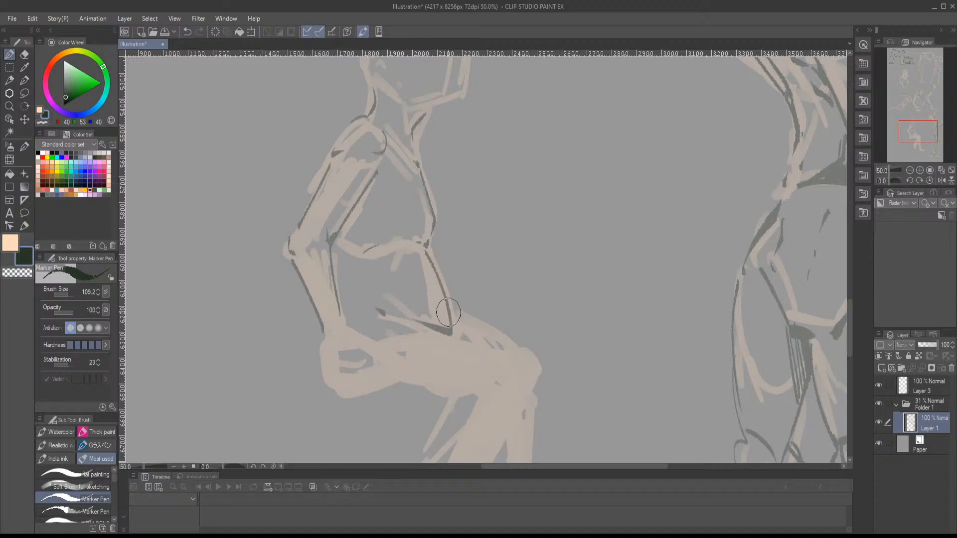
# - Outline the seated figure's head and jaw with dark Marker Pen lines, undoing and redrawing the stray strokes
pyautogui.moveTo(421, 220); pyautogui.dragTo(374, 301)
pyautogui.moveTo(350, 220)
pyautogui.mouseDown()
pyautogui.moveTo(378, 251)
pyautogui.moveTo(368, 272)
pyautogui.mouseUp()
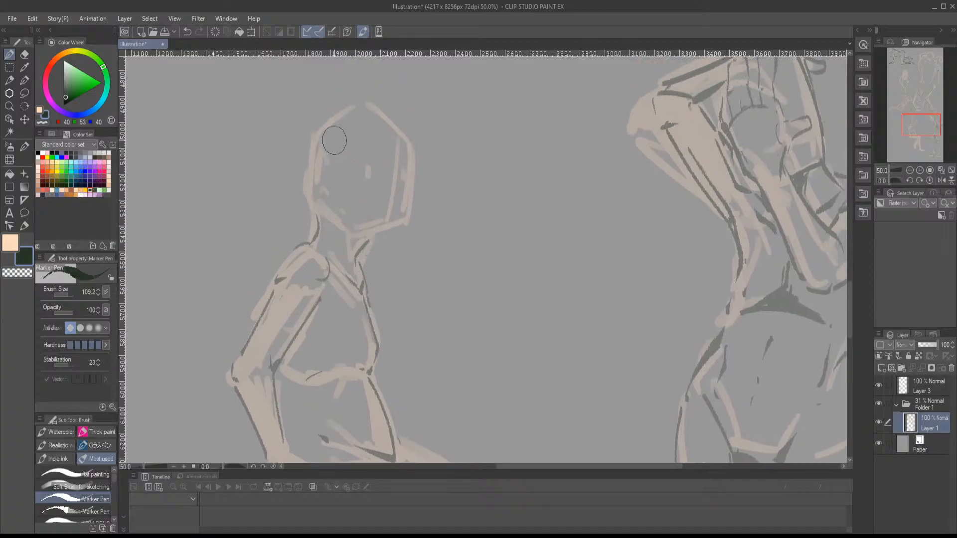
pyautogui.moveTo(322, 133)
pyautogui.mouseDown()
pyautogui.moveTo(352, 116)
pyautogui.moveTo(414, 150)
pyautogui.moveTo(406, 220)
pyautogui.moveTo(368, 240)
pyautogui.moveTo(352, 235)
pyautogui.mouseUp()
pyautogui.hotkey('ctrl', 'z')
pyautogui.hotkey('ctrl', 'z')
pyautogui.moveTo(312, 145)
pyautogui.mouseDown()
pyautogui.moveTo(308, 201)
pyautogui.moveTo(321, 191)
pyautogui.mouseUp()
pyautogui.moveTo(324, 206)
pyautogui.mouseDown()
pyautogui.moveTo(355, 238)
pyautogui.moveTo(402, 232)
pyautogui.mouseUp()
pyautogui.hotkey('ctrl', 'z')
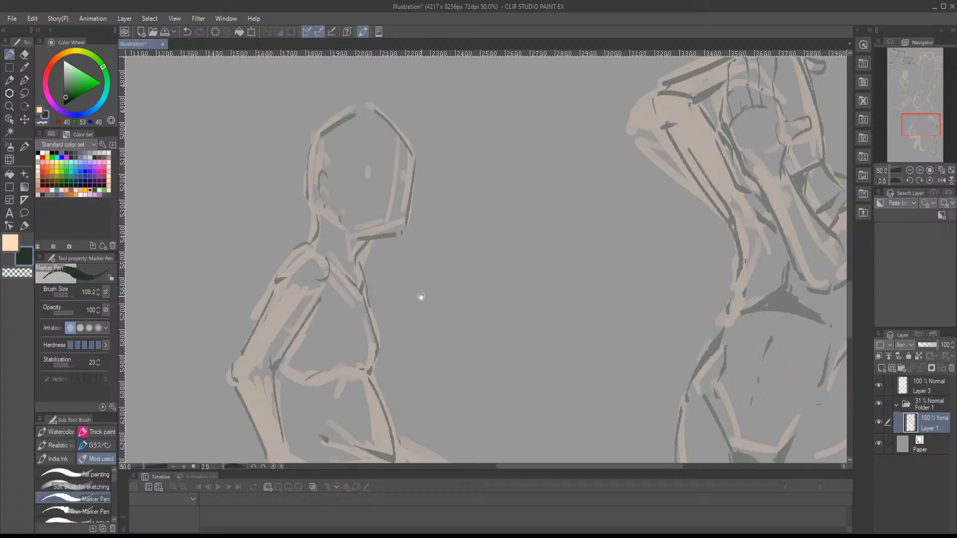
# - Line the seated figure's wrist, fist and fingers with dark Marker Pen strokes and undo the stray stroke
pyautogui.moveTo(421, 297)
pyautogui.mouseDown()
pyautogui.moveTo(428, 225)
pyautogui.moveTo(441, 194)
pyautogui.mouseUp()
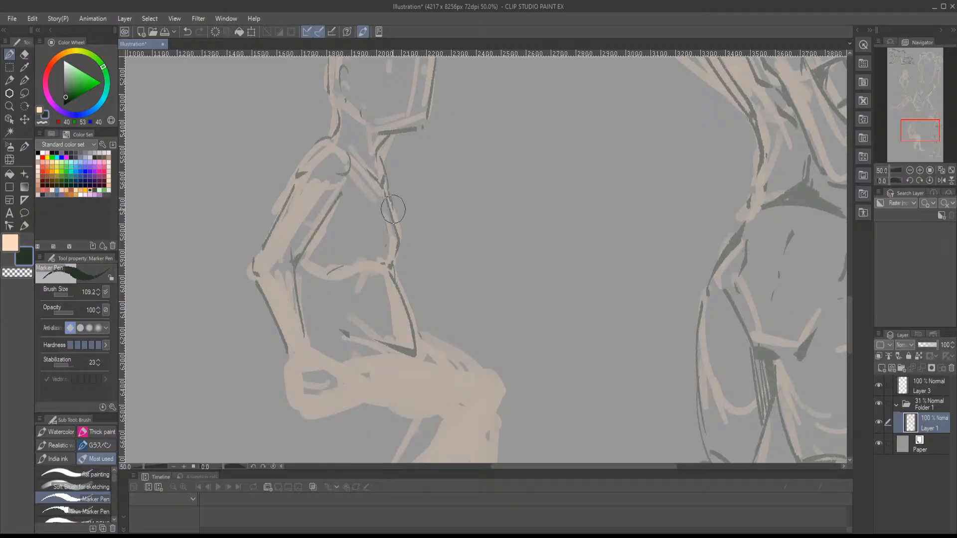
pyautogui.moveTo(410, 319); pyautogui.dragTo(400, 193)
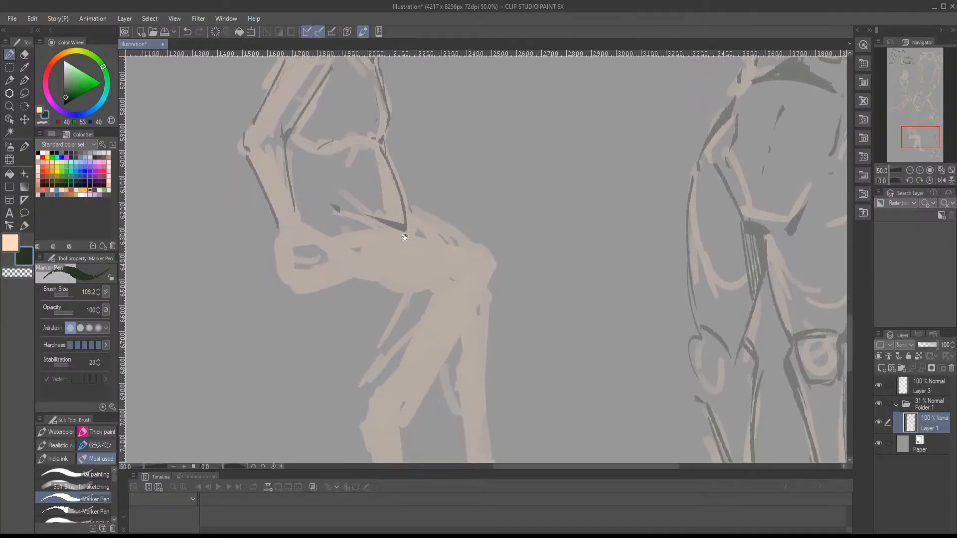
pyautogui.moveTo(404, 237); pyautogui.dragTo(428, 223)
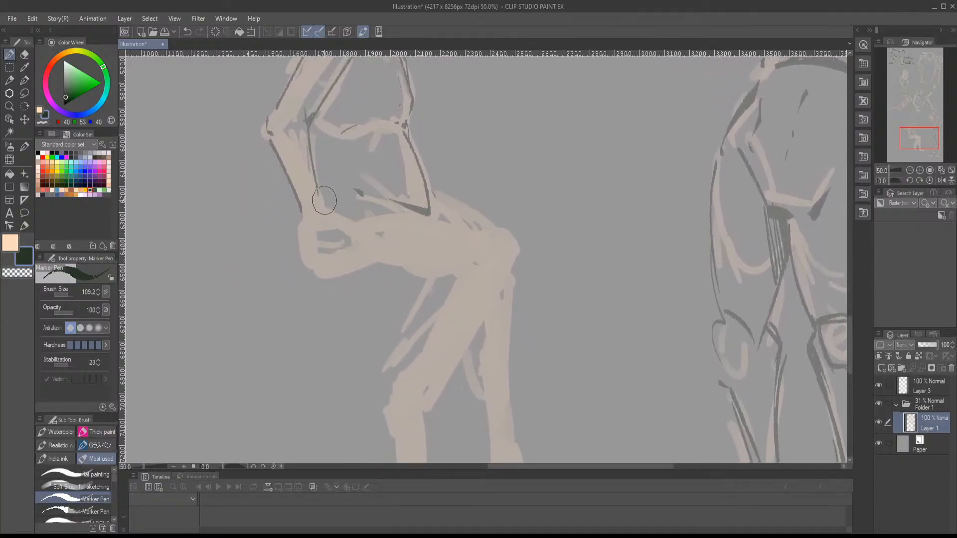
pyautogui.moveTo(324, 201)
pyautogui.mouseDown()
pyautogui.moveTo(346, 217)
pyautogui.moveTo(293, 216)
pyautogui.mouseUp()
pyautogui.moveTo(362, 231)
pyautogui.mouseDown()
pyautogui.moveTo(371, 264)
pyautogui.moveTo(339, 239)
pyautogui.moveTo(323, 244)
pyautogui.moveTo(327, 270)
pyautogui.moveTo(350, 245)
pyautogui.moveTo(339, 274)
pyautogui.moveTo(318, 246)
pyautogui.moveTo(311, 255)
pyautogui.moveTo(319, 248)
pyautogui.moveTo(324, 268)
pyautogui.moveTo(294, 218)
pyautogui.moveTo(321, 195)
pyautogui.moveTo(350, 228)
pyautogui.mouseUp()
pyautogui.moveTo(372, 227)
pyautogui.mouseDown()
pyautogui.moveTo(324, 241)
pyautogui.moveTo(293, 278)
pyautogui.moveTo(311, 258)
pyautogui.moveTo(388, 286)
pyautogui.mouseUp()
pyautogui.hotkey('ctrl', 'z')
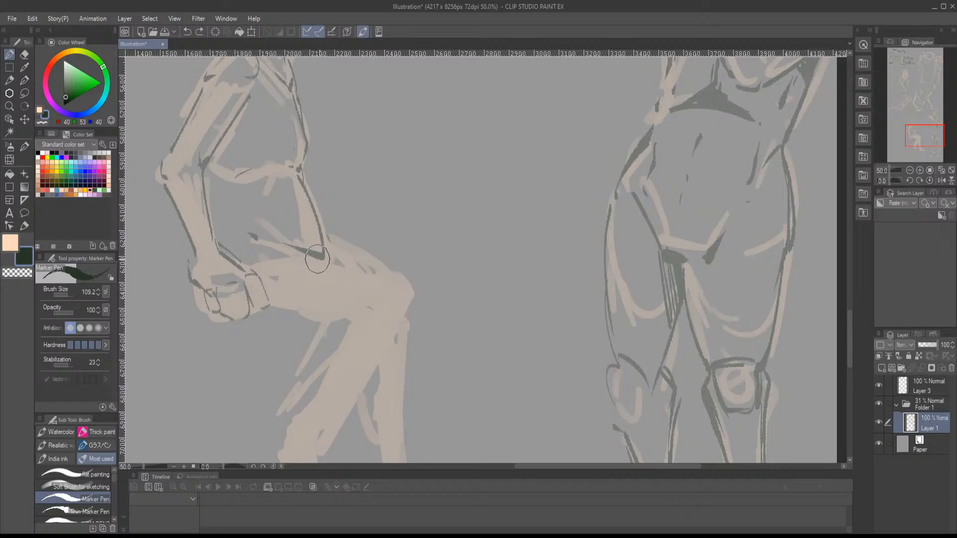
# - Outline the seated figure's thigh, knee and rear lower leg with dark Marker Pen lines
pyautogui.moveTo(318, 259)
pyautogui.mouseDown()
pyautogui.moveTo(388, 293)
pyautogui.moveTo(389, 248)
pyautogui.moveTo(332, 270)
pyautogui.moveTo(279, 258)
pyautogui.moveTo(351, 246)
pyautogui.mouseUp()
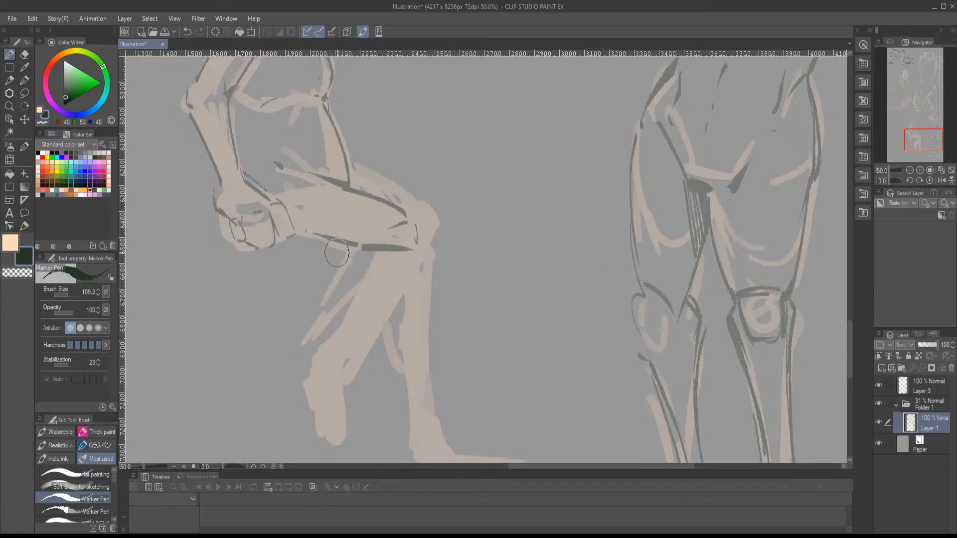
pyautogui.moveTo(377, 279)
pyautogui.mouseDown()
pyautogui.moveTo(402, 253)
pyautogui.moveTo(343, 333)
pyautogui.mouseUp()
pyautogui.moveTo(428, 239); pyautogui.dragTo(349, 357)
pyautogui.moveTo(410, 279)
pyautogui.mouseDown()
pyautogui.moveTo(349, 381)
pyautogui.moveTo(370, 377)
pyautogui.moveTo(409, 273)
pyautogui.moveTo(355, 384)
pyautogui.mouseUp()
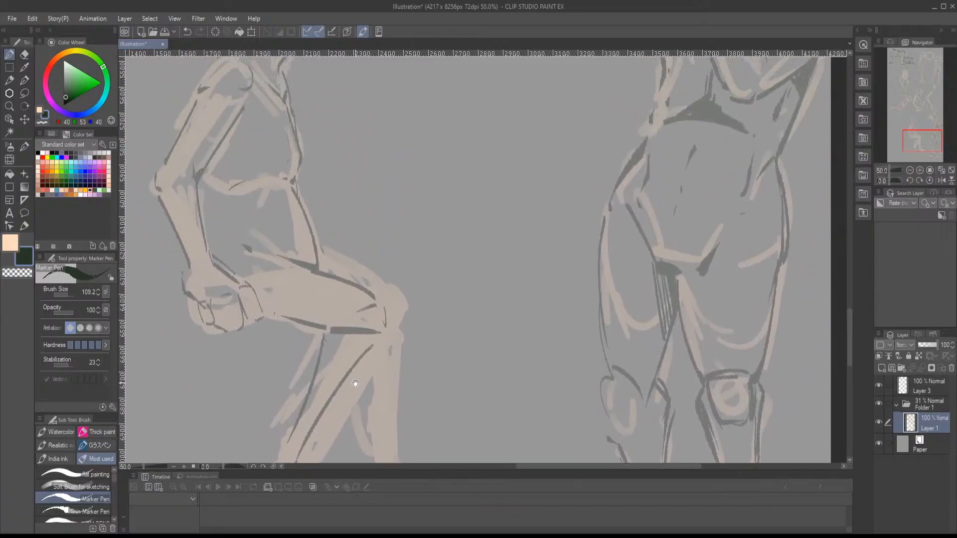
pyautogui.moveTo(402, 305)
pyautogui.mouseDown()
pyautogui.moveTo(399, 282)
pyautogui.moveTo(420, 233)
pyautogui.mouseUp()
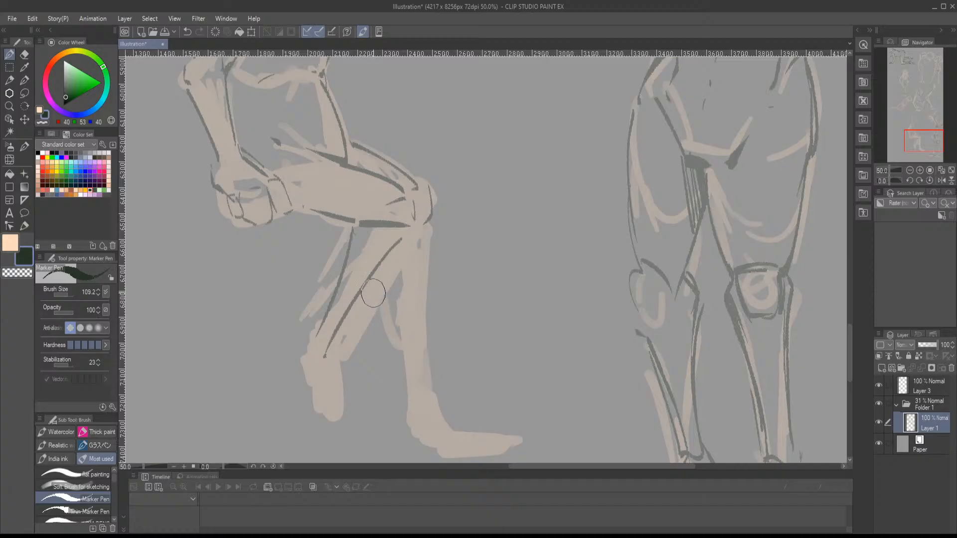
# - Flip the canvas view horizontally and line the rear leg's calf, ankle, heel and raised foot in dark
pyautogui.press('h')
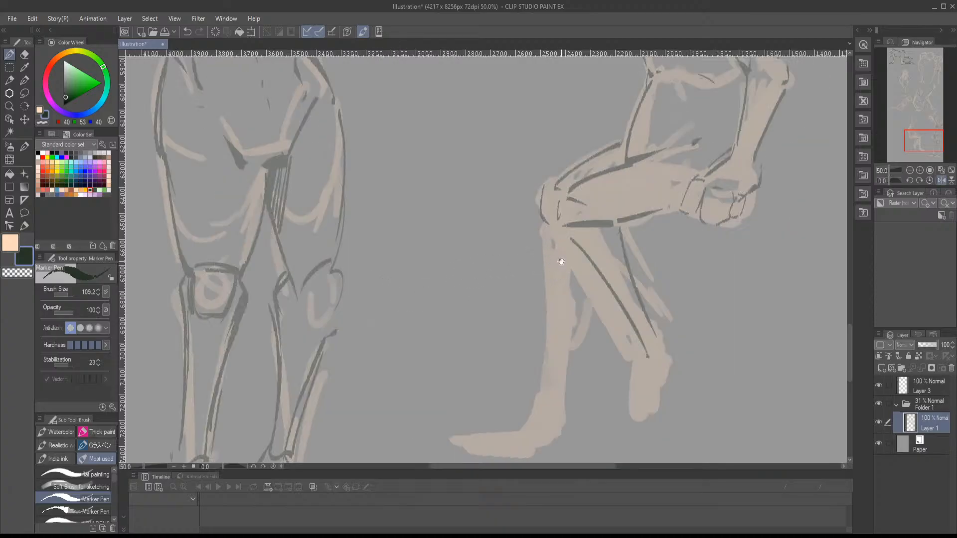
pyautogui.moveTo(560, 262); pyautogui.dragTo(350, 372)
pyautogui.moveTo(417, 329); pyautogui.dragTo(456, 322)
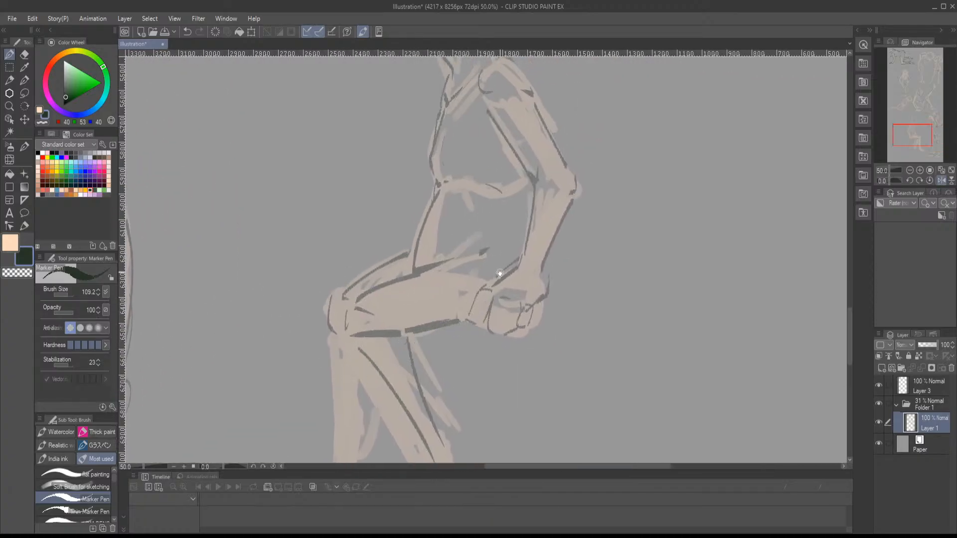
pyautogui.moveTo(500, 273)
pyautogui.mouseDown()
pyautogui.moveTo(466, 370)
pyautogui.moveTo(490, 163)
pyautogui.mouseUp()
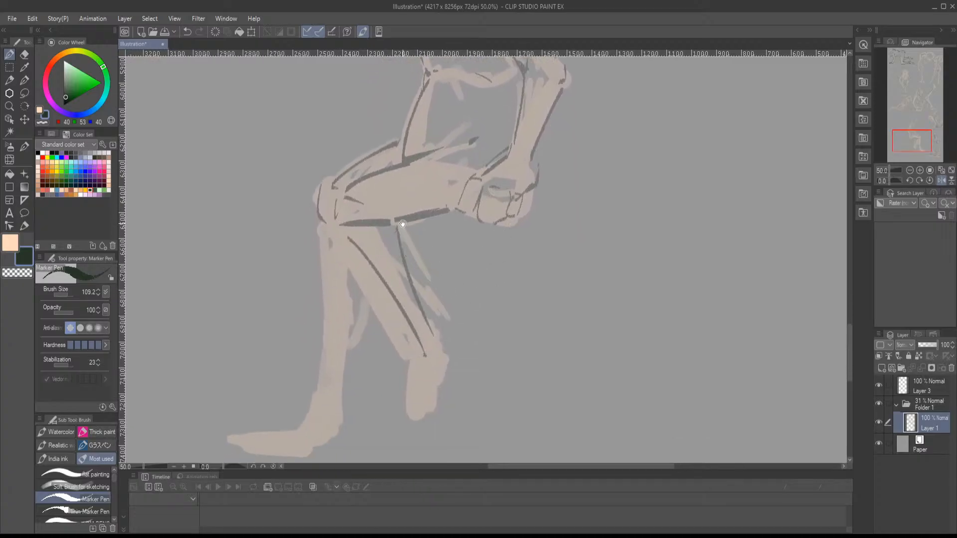
pyautogui.moveTo(402, 224)
pyautogui.mouseDown()
pyautogui.moveTo(408, 179)
pyautogui.moveTo(413, 235)
pyautogui.moveTo(437, 294)
pyautogui.moveTo(443, 285)
pyautogui.moveTo(408, 346)
pyautogui.moveTo(412, 379)
pyautogui.moveTo(427, 373)
pyautogui.mouseUp()
pyautogui.click(424, 297)
pyautogui.moveTo(435, 333)
pyautogui.mouseDown()
pyautogui.moveTo(459, 297)
pyautogui.moveTo(432, 272)
pyautogui.mouseUp()
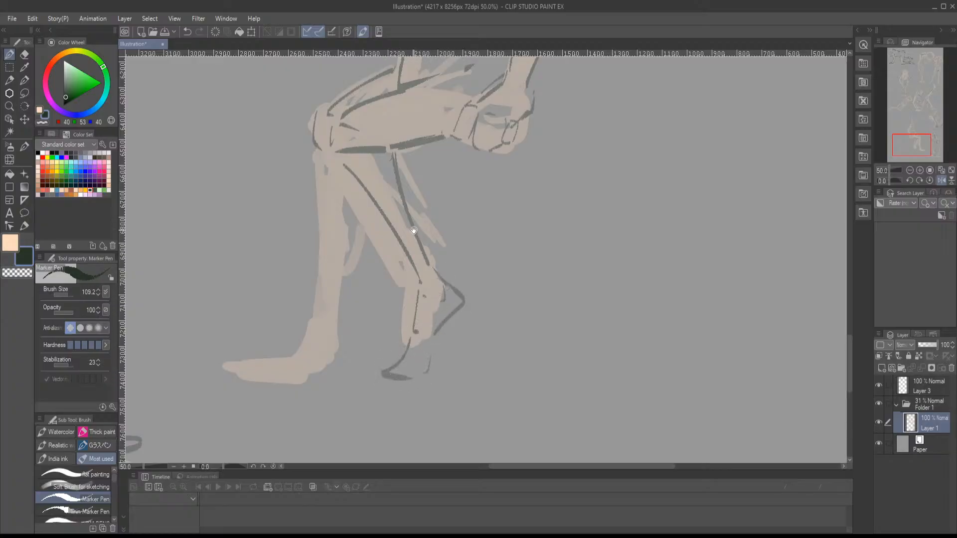
# - Outline the seated figure's front shin, calf, ankle and flat foot with dark Marker Pen lines
pyautogui.moveTo(414, 230); pyautogui.dragTo(486, 301)
pyautogui.moveTo(421, 257)
pyautogui.mouseDown()
pyautogui.moveTo(417, 230)
pyautogui.moveTo(414, 271)
pyautogui.mouseUp()
pyautogui.moveTo(381, 216); pyautogui.dragTo(403, 313)
pyautogui.moveTo(418, 271)
pyautogui.mouseDown()
pyautogui.moveTo(416, 349)
pyautogui.moveTo(396, 291)
pyautogui.moveTo(400, 368)
pyautogui.moveTo(415, 376)
pyautogui.moveTo(405, 324)
pyautogui.moveTo(395, 361)
pyautogui.moveTo(347, 365)
pyautogui.moveTo(366, 380)
pyautogui.moveTo(447, 356)
pyautogui.moveTo(421, 276)
pyautogui.mouseUp()
pyautogui.moveTo(425, 246); pyautogui.dragTo(418, 327)
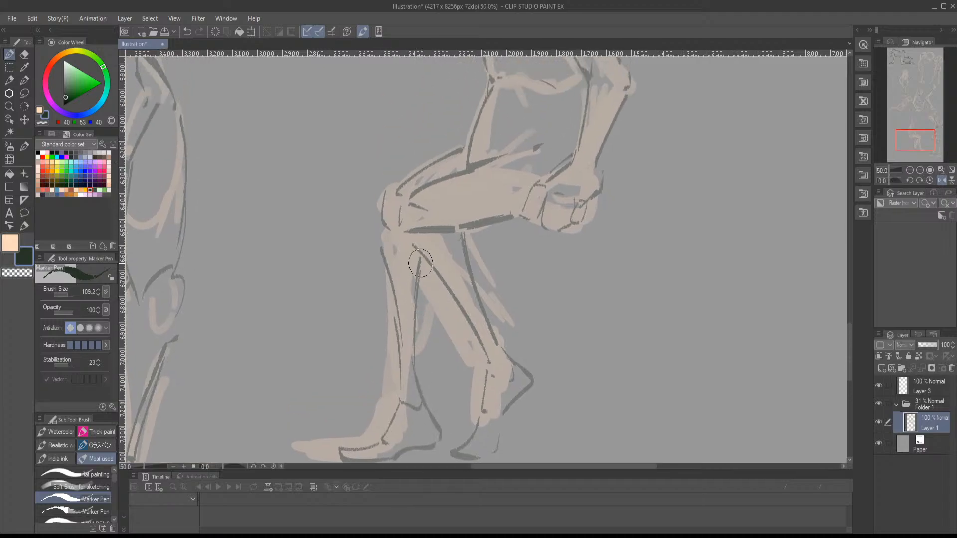
# - Add another line behind the front calf and erase the overlapping calf strokes with the Hard eraser
pyautogui.moveTo(425, 264)
pyautogui.mouseDown()
pyautogui.moveTo(423, 384)
pyautogui.moveTo(428, 333)
pyautogui.mouseUp()
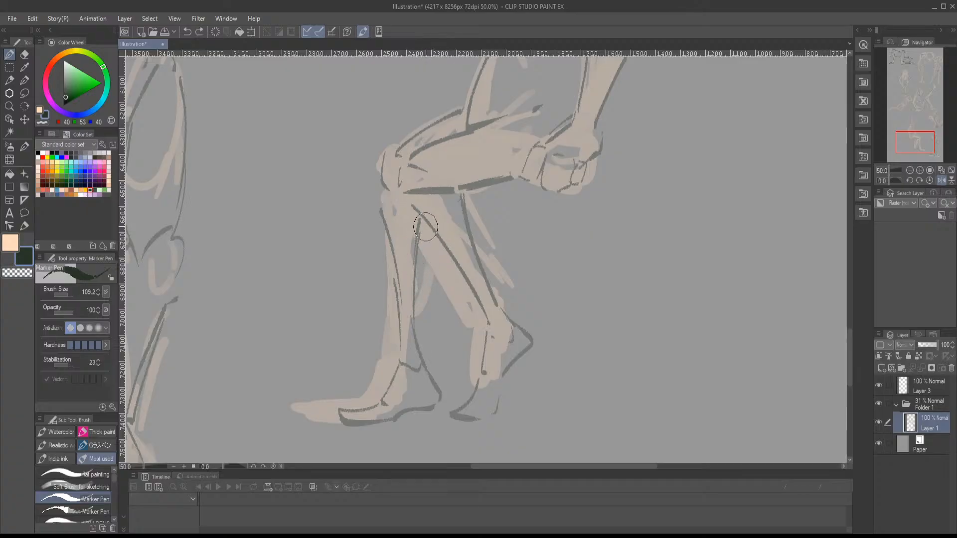
pyautogui.moveTo(428, 228)
pyautogui.mouseDown()
pyautogui.moveTo(415, 314)
pyautogui.moveTo(420, 268)
pyautogui.moveTo(420, 357)
pyautogui.mouseUp()
pyautogui.click(24, 54)
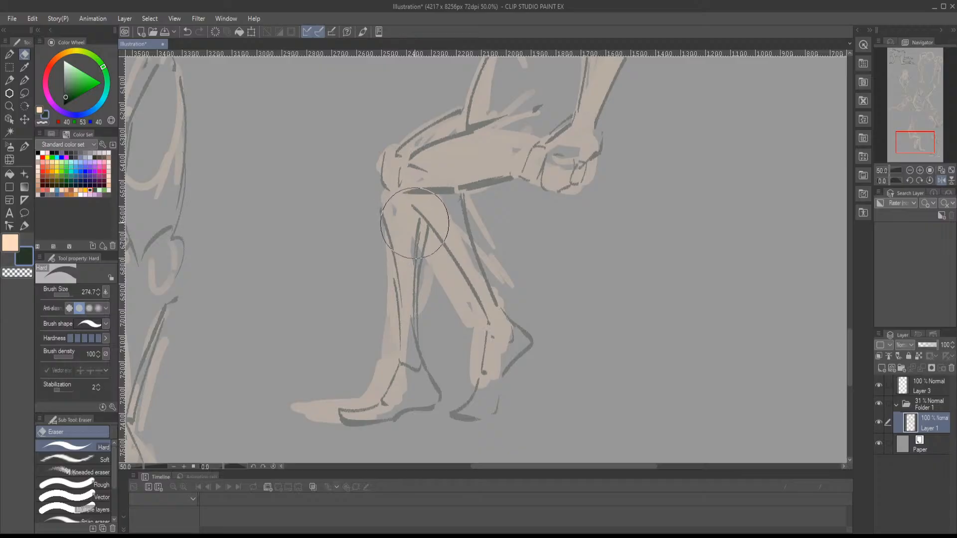
pyautogui.moveTo(416, 230)
pyautogui.mouseDown()
pyautogui.moveTo(413, 347)
pyautogui.moveTo(418, 226)
pyautogui.moveTo(421, 247)
pyautogui.moveTo(421, 237)
pyautogui.mouseUp()
# - Switch back to the Marker Pen, redraw the back of the front calf, and darken the knee, upper thigh and shin
pyautogui.press('b')
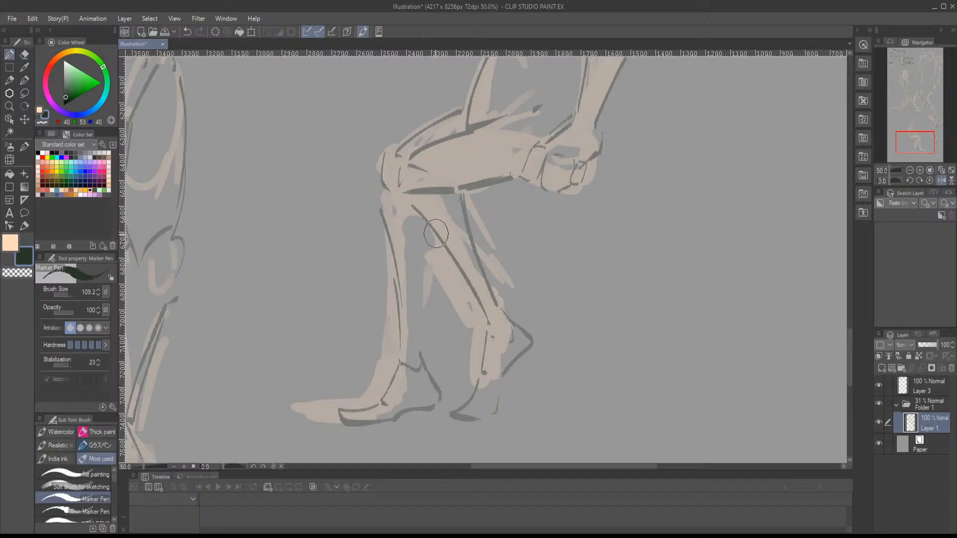
pyautogui.moveTo(382, 162); pyautogui.dragTo(378, 195)
pyautogui.moveTo(431, 226); pyautogui.dragTo(427, 274)
pyautogui.moveTo(384, 154); pyautogui.dragTo(459, 108)
pyautogui.moveTo(400, 287); pyautogui.dragTo(403, 351)
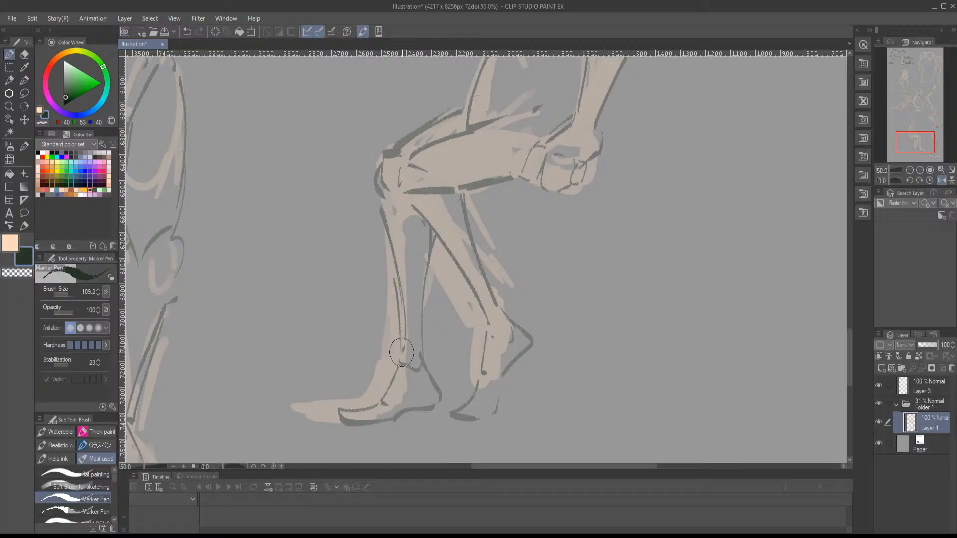
# - Add dark contour lines inside the seated figure's belly and along the side of the waist
pyautogui.moveTo(493, 232); pyautogui.dragTo(407, 405)
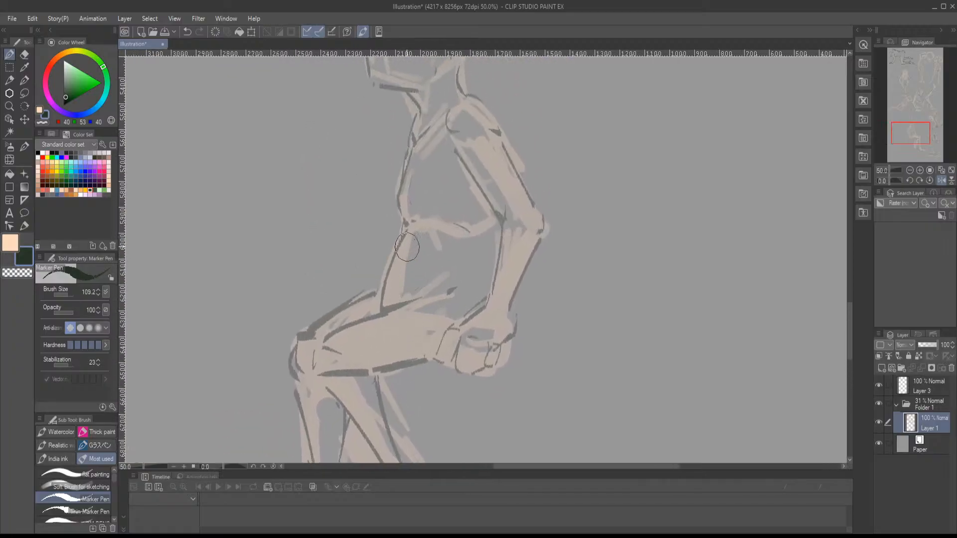
pyautogui.moveTo(465, 271)
pyautogui.mouseDown()
pyautogui.moveTo(477, 232)
pyautogui.moveTo(499, 234)
pyautogui.mouseUp()
pyautogui.scroll(5, 499, 239)
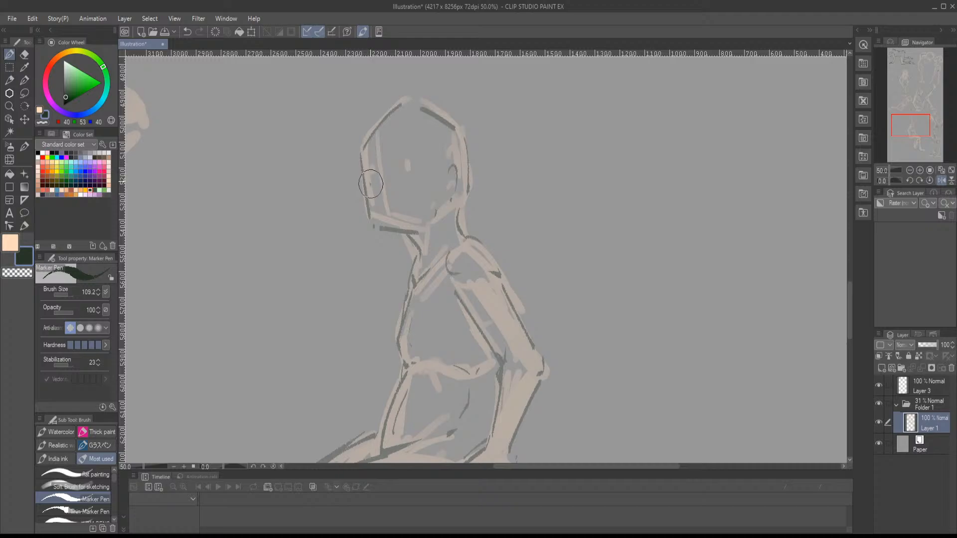
# - Mark the seated figure's eyes, darken the jaw and the neck beneath it, and add a chest crease near the armpit
pyautogui.moveTo(370, 184)
pyautogui.mouseDown()
pyautogui.moveTo(369, 175)
pyautogui.moveTo(406, 175)
pyautogui.mouseUp()
pyautogui.moveTo(427, 207)
pyautogui.mouseDown()
pyautogui.moveTo(397, 167)
pyautogui.moveTo(442, 191)
pyautogui.mouseUp()
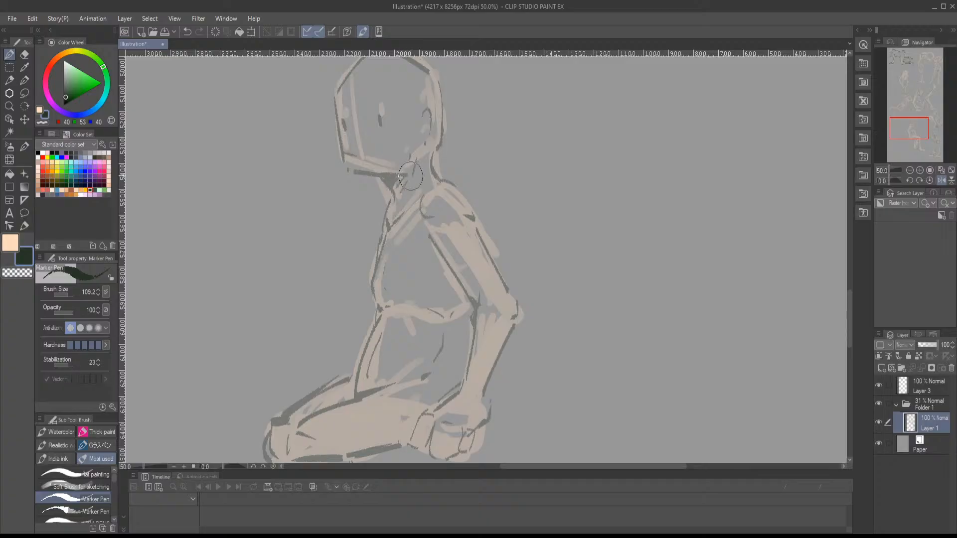
pyautogui.moveTo(404, 237); pyautogui.dragTo(433, 191)
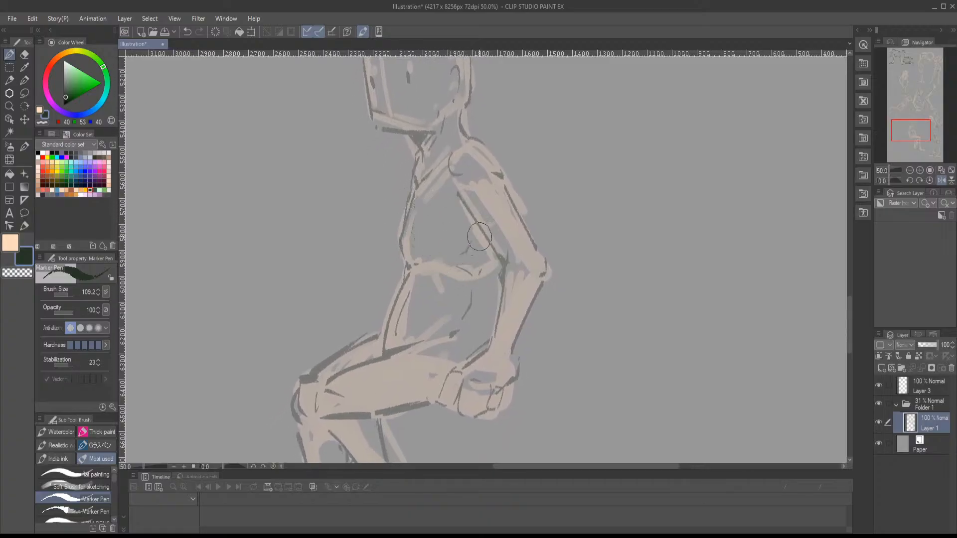
pyautogui.moveTo(510, 233); pyautogui.dragTo(445, 308)
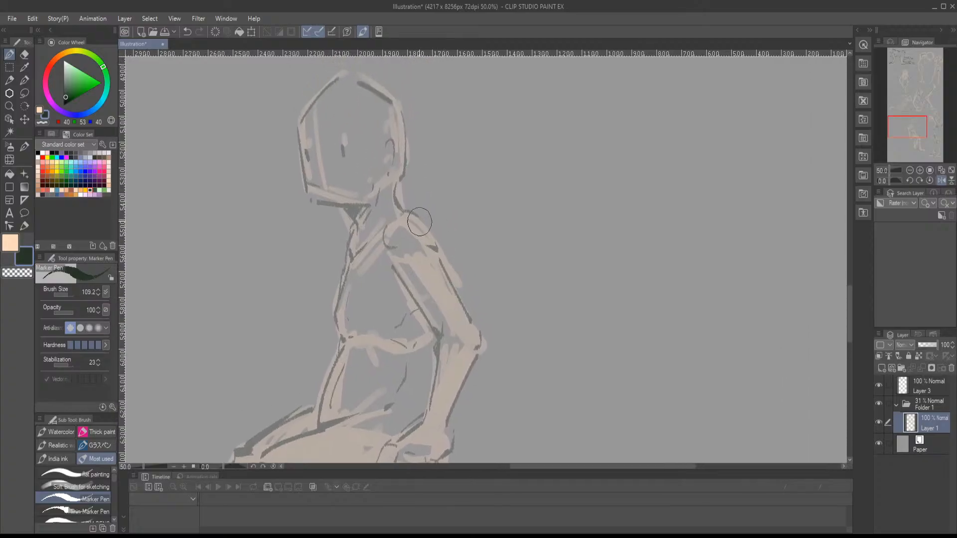
# - Flip the canvas view back and check the whole seated figure beside the standing one
pyautogui.press('h')
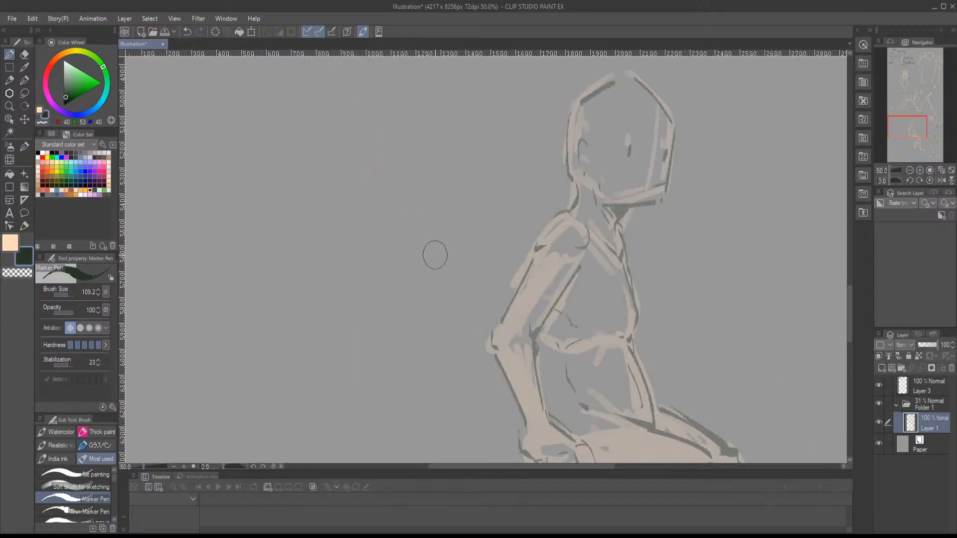
pyautogui.moveTo(496, 296); pyautogui.dragTo(323, 182)
pyautogui.moveTo(366, 220); pyautogui.dragTo(355, 124)
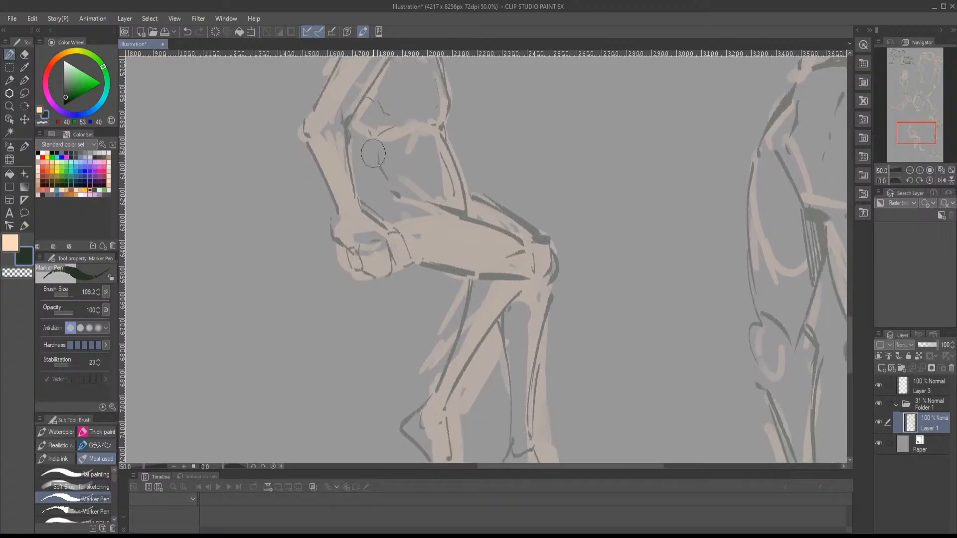
pyautogui.scroll(-1, 393, 219)
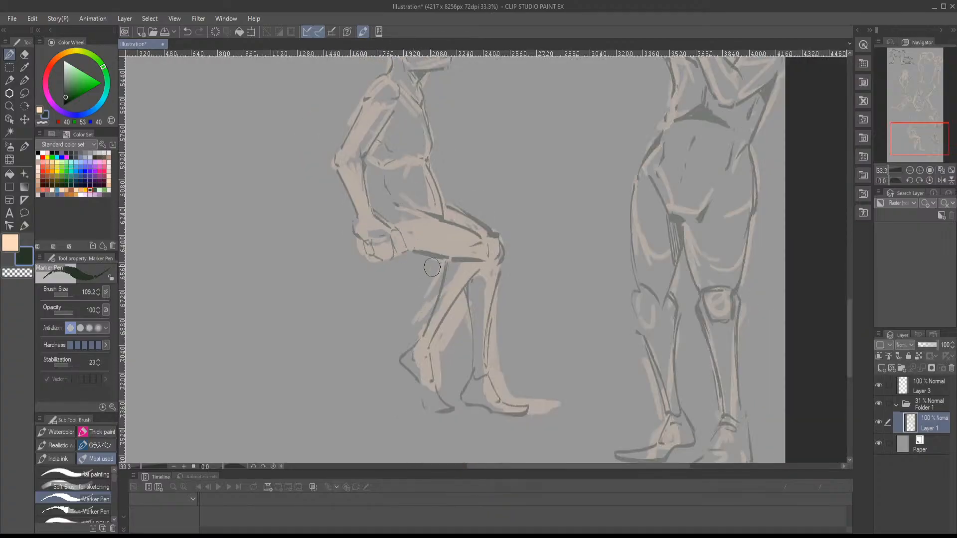
pyautogui.moveTo(427, 234); pyautogui.dragTo(412, 341)
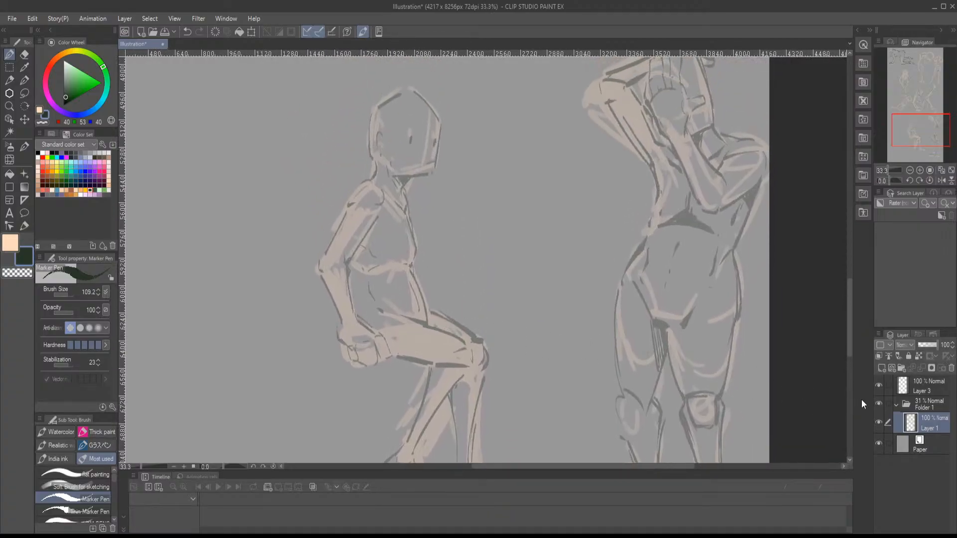
# - Select Folder 1 and lasso around the entire seated figure
pyautogui.click(908, 401)
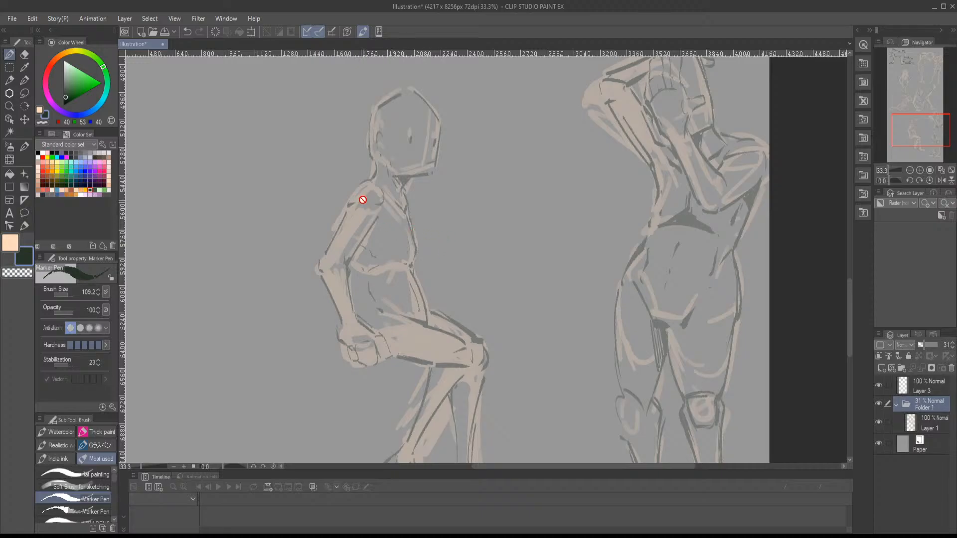
pyautogui.press('m')
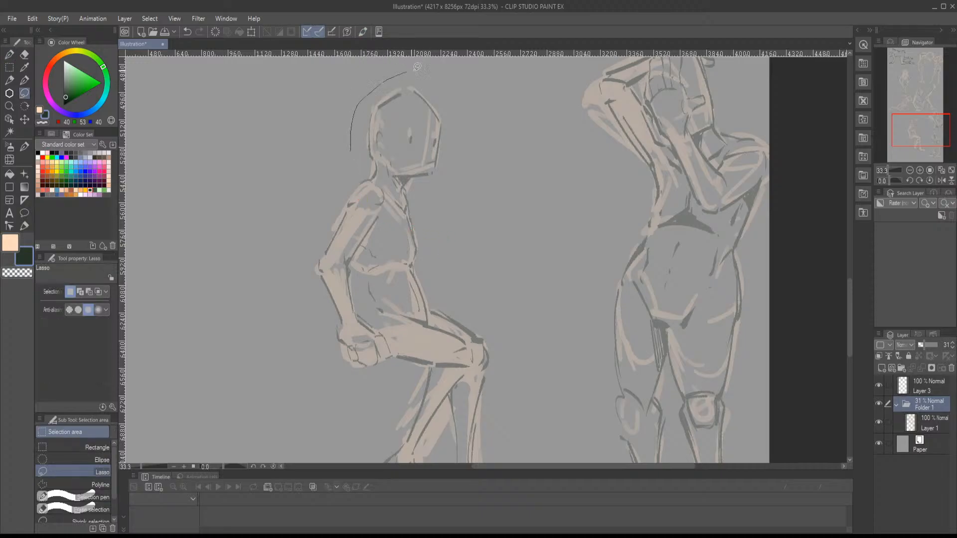
pyautogui.moveTo(418, 66)
pyautogui.mouseDown()
pyautogui.moveTo(464, 138)
pyautogui.moveTo(498, 290)
pyautogui.mouseUp()
pyautogui.moveTo(541, 462)
pyautogui.mouseDown()
pyautogui.moveTo(430, 462)
pyautogui.moveTo(327, 354)
pyautogui.moveTo(274, 142)
pyautogui.moveTo(300, 55)
pyautogui.moveTo(315, 46)
pyautogui.moveTo(339, 101)
pyautogui.mouseUp()
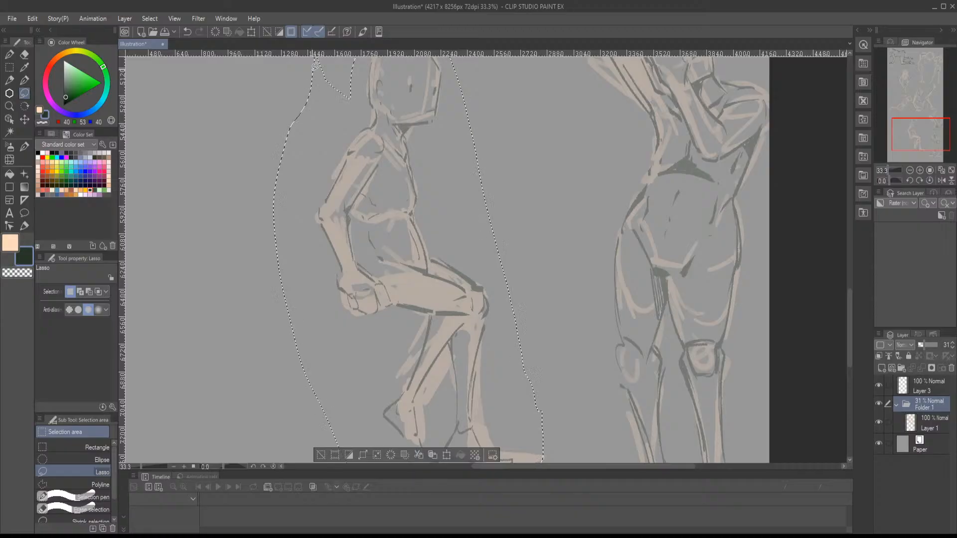
# - Transform the lassoed seated figure to move it closer to the standing figure, apply it, and deselect
pyautogui.click(910, 171)
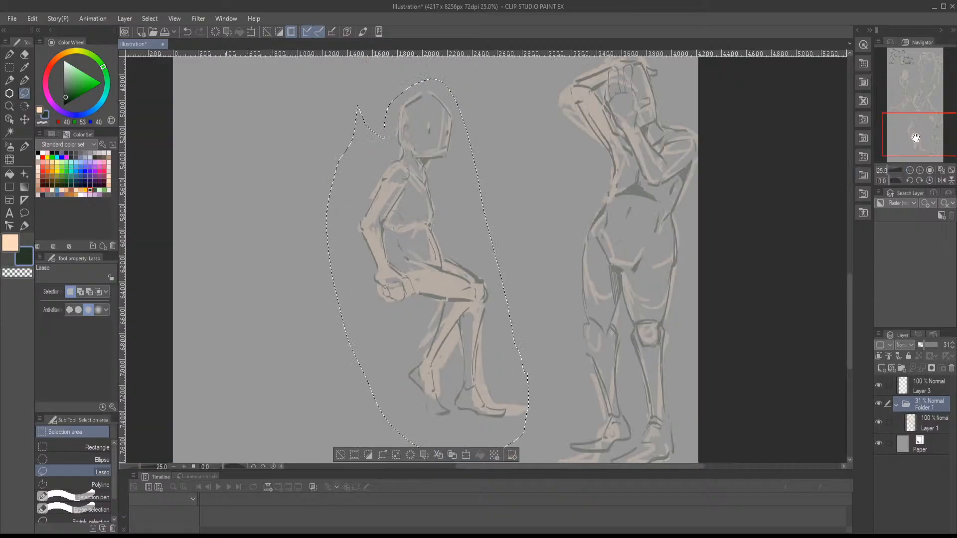
pyautogui.moveTo(917, 143); pyautogui.dragTo(923, 144)
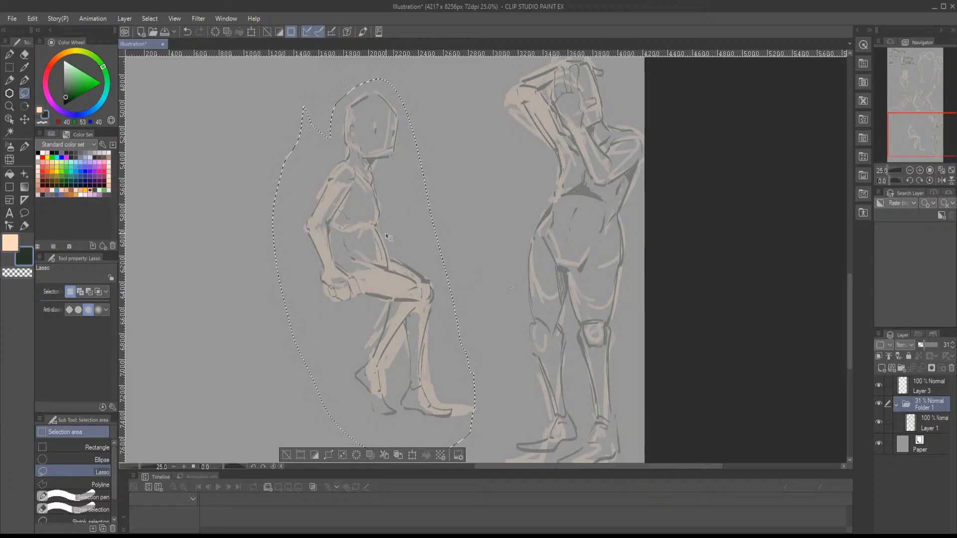
pyautogui.hotkey('ctrl', 't')
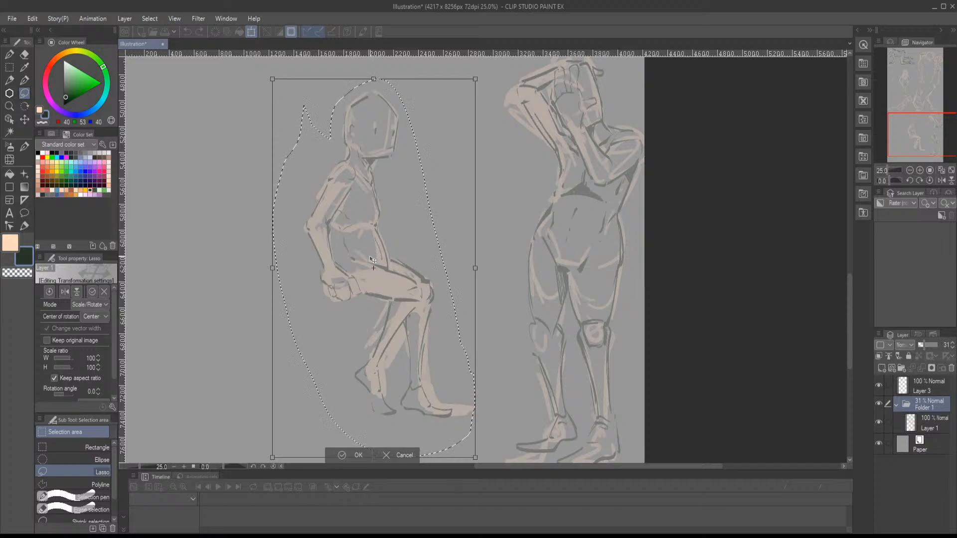
pyautogui.moveTo(382, 257); pyautogui.dragTo(414, 305)
pyautogui.press('space')
pyautogui.moveTo(419, 286); pyautogui.dragTo(410, 254)
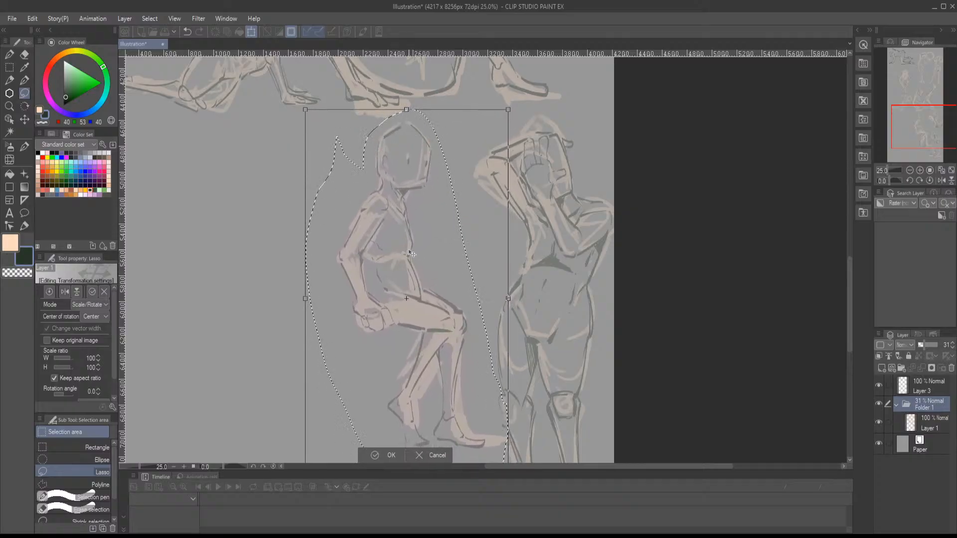
pyautogui.scroll(-3, 333, 339)
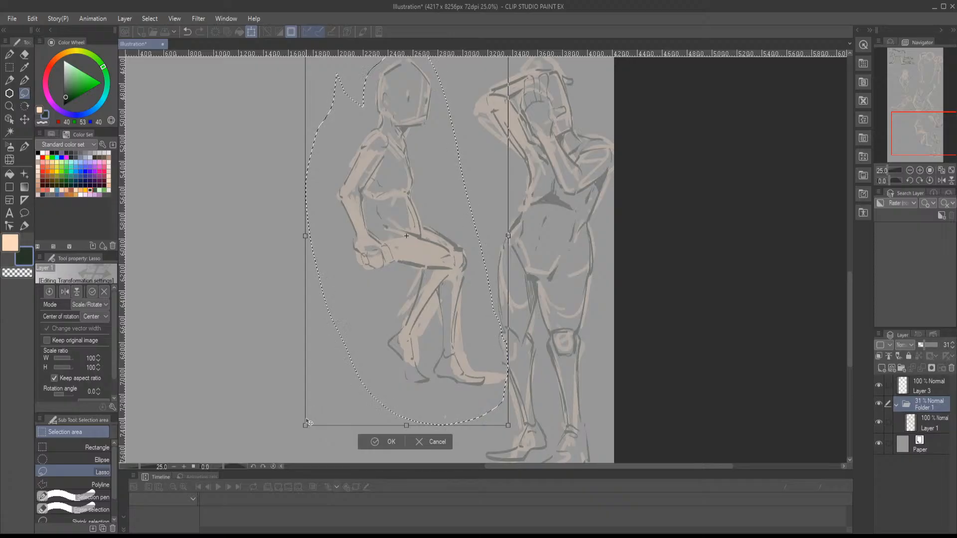
pyautogui.press('Return')
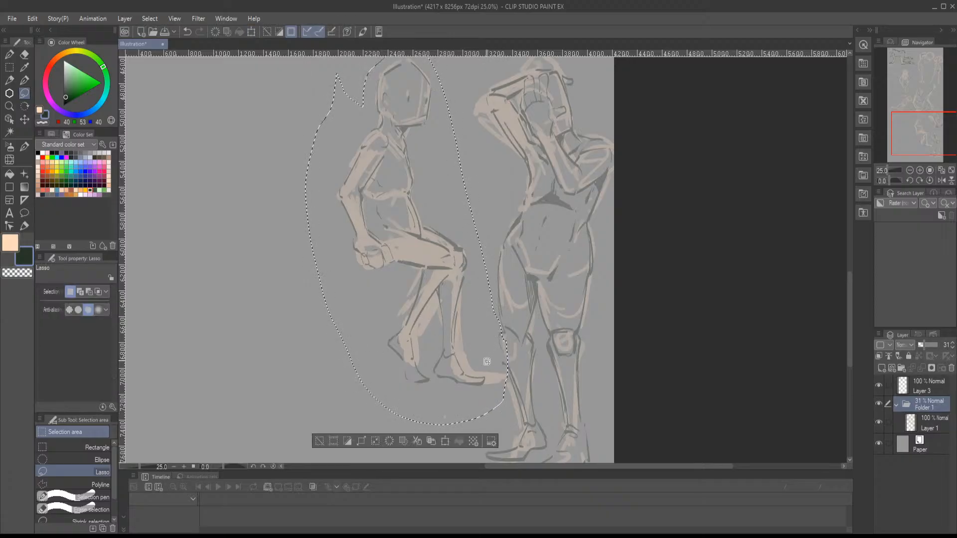
pyautogui.hotkey('ctrl', 'd')
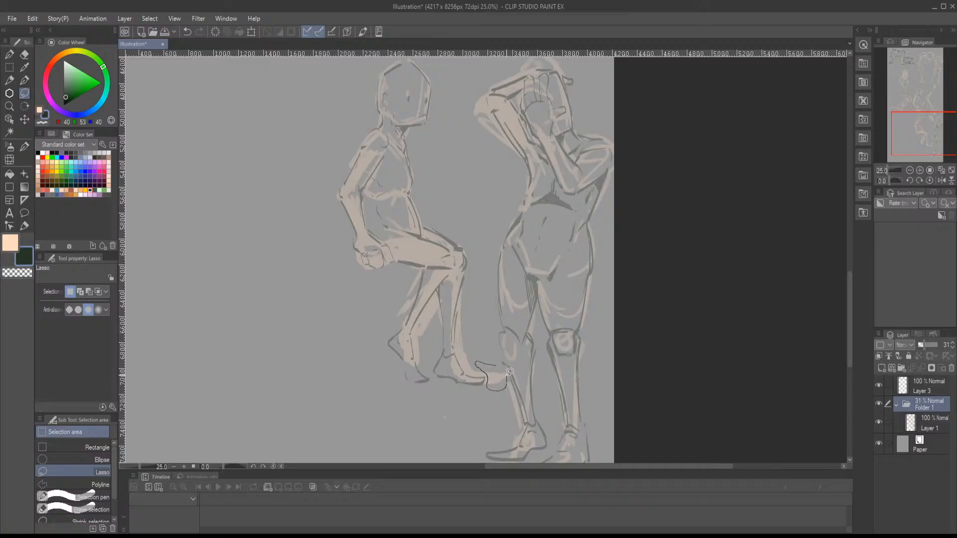
# - Lasso the stray patch beside the seated figure's front toes, shift it toward the foot, and deselect
pyautogui.moveTo(510, 371)
pyautogui.mouseDown()
pyautogui.moveTo(495, 380)
pyautogui.moveTo(487, 354)
pyautogui.mouseUp()
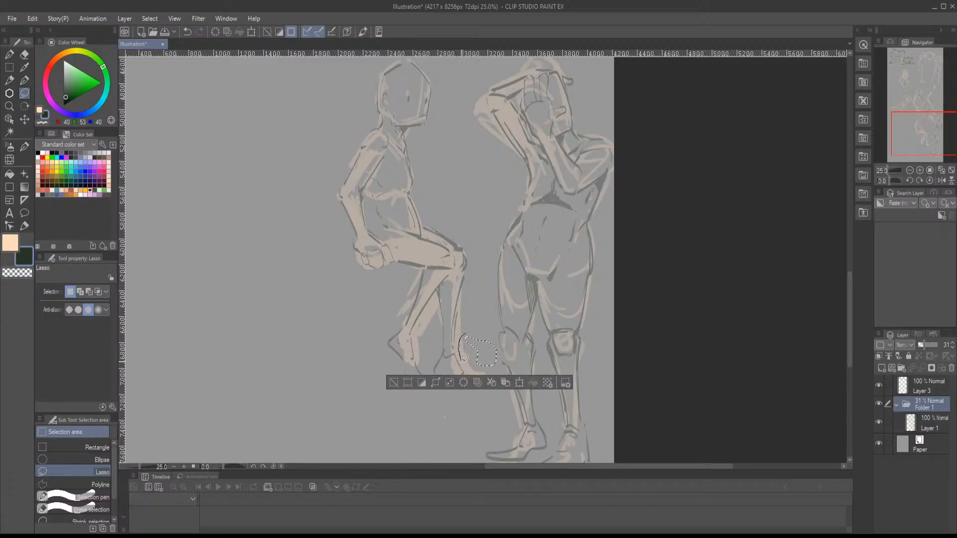
pyautogui.moveTo(488, 378); pyautogui.dragTo(496, 382)
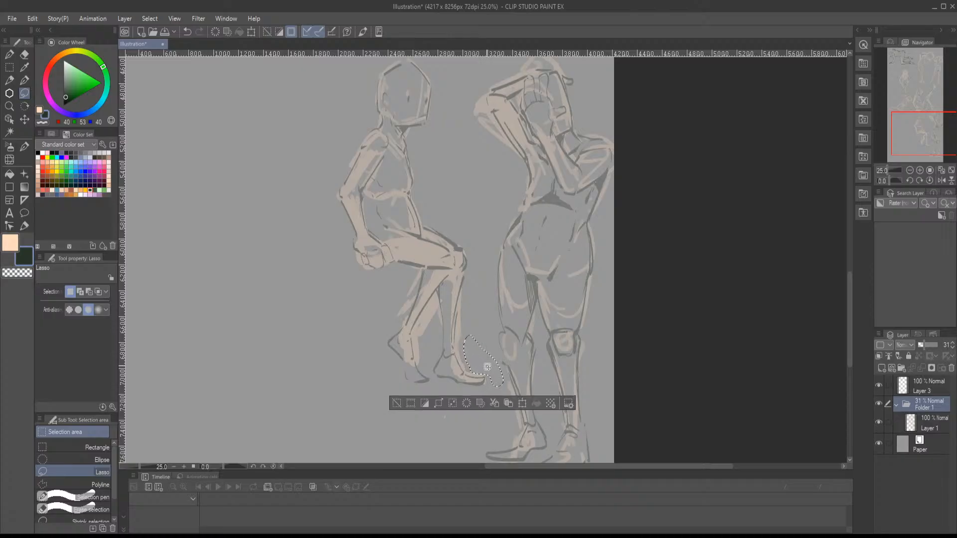
pyautogui.moveTo(483, 366)
pyautogui.mouseDown()
pyautogui.moveTo(481, 346)
pyautogui.moveTo(486, 360)
pyautogui.mouseUp()
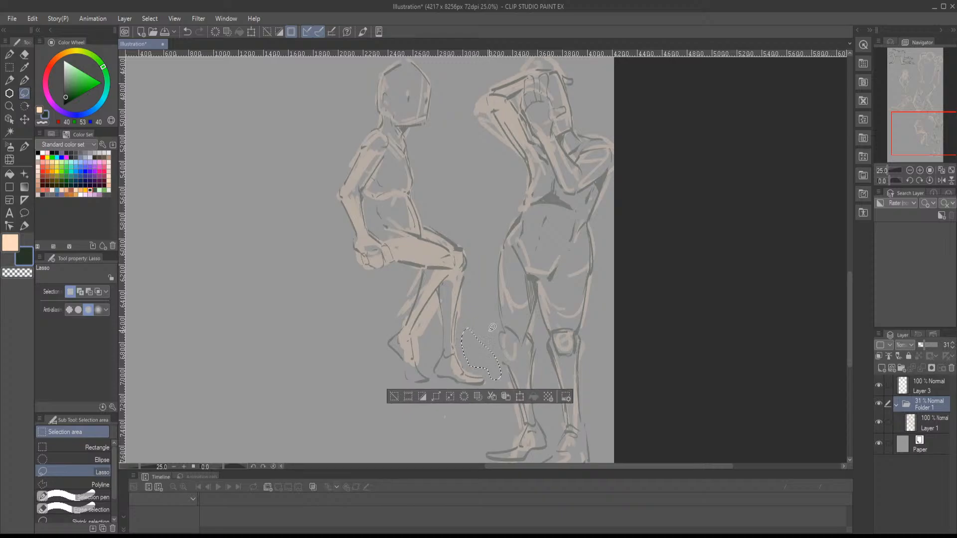
pyautogui.click(494, 315)
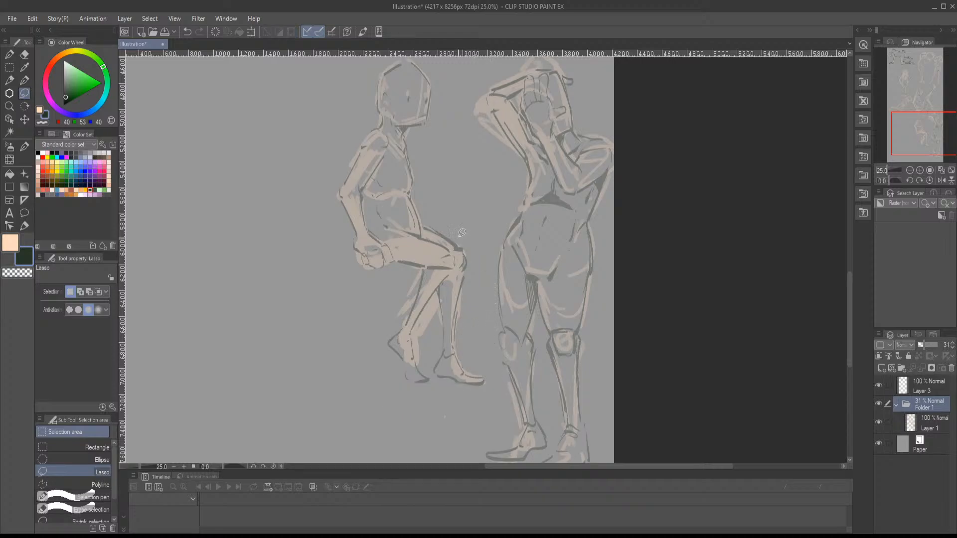
# - Make Layer 1 active and choose the flat painting brush with the peach colour
pyautogui.press('b')
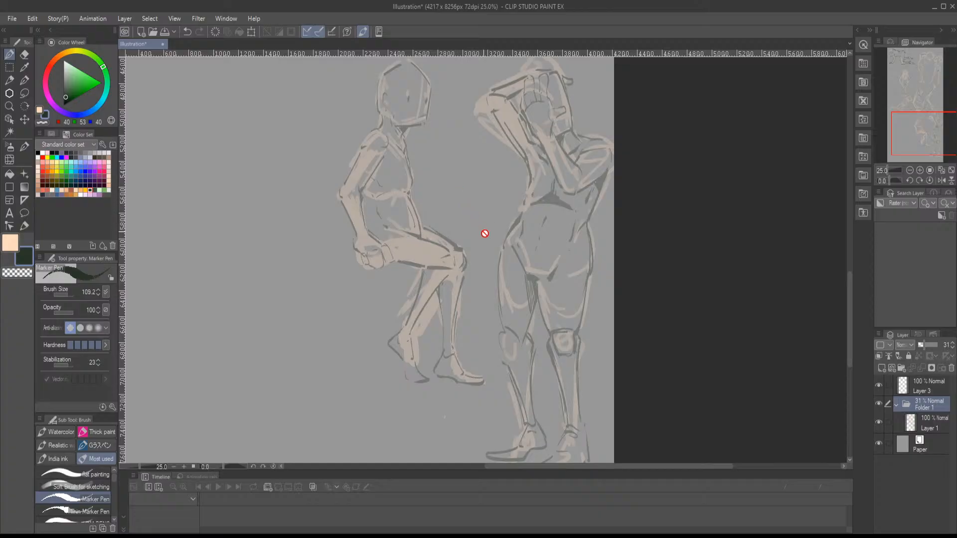
pyautogui.click(919, 422)
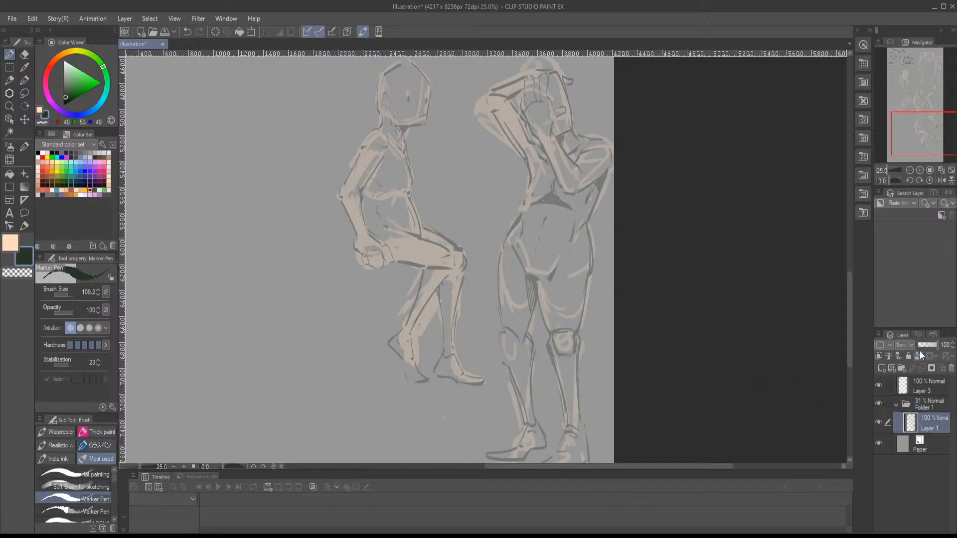
pyautogui.click(920, 171)
pyautogui.moveTo(921, 138); pyautogui.dragTo(920, 134)
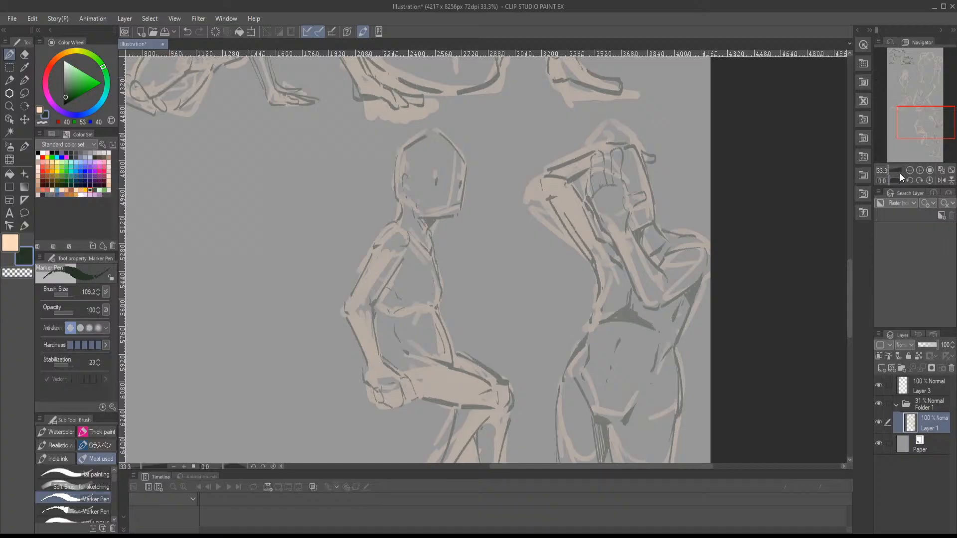
pyautogui.moveTo(910, 128)
pyautogui.mouseDown()
pyautogui.moveTo(903, 122)
pyautogui.moveTo(914, 132)
pyautogui.mouseUp()
pyautogui.click(920, 171)
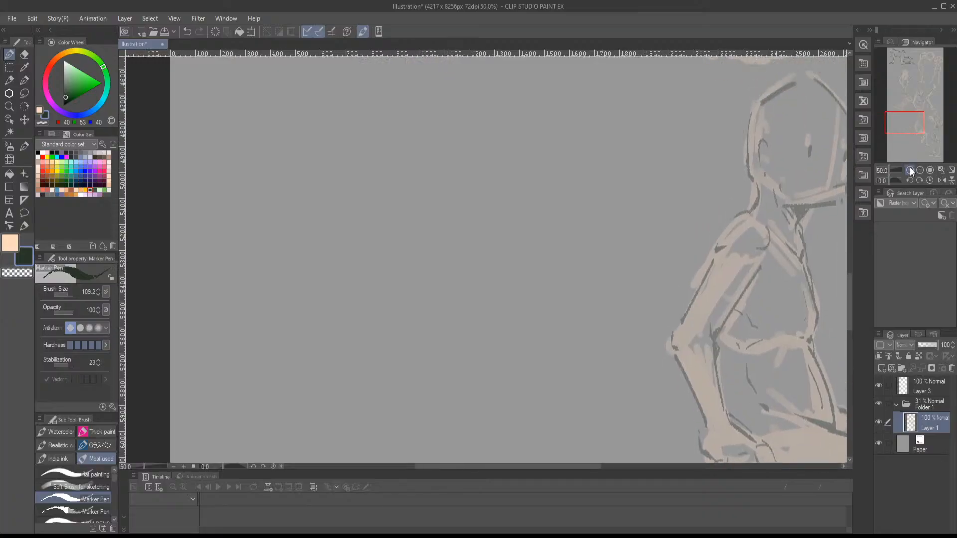
pyautogui.moveTo(889, 169); pyautogui.dragTo(888, 169)
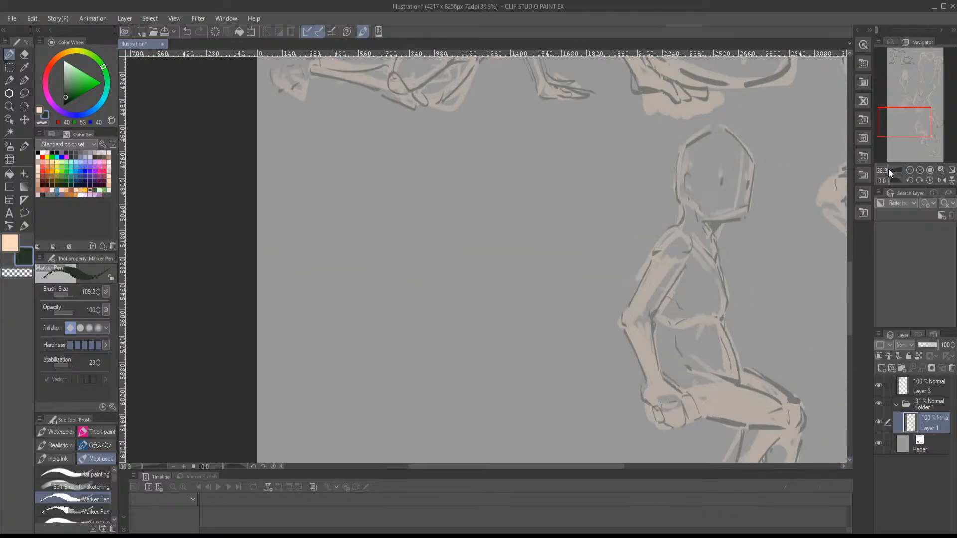
pyautogui.moveTo(908, 128); pyautogui.dragTo(907, 129)
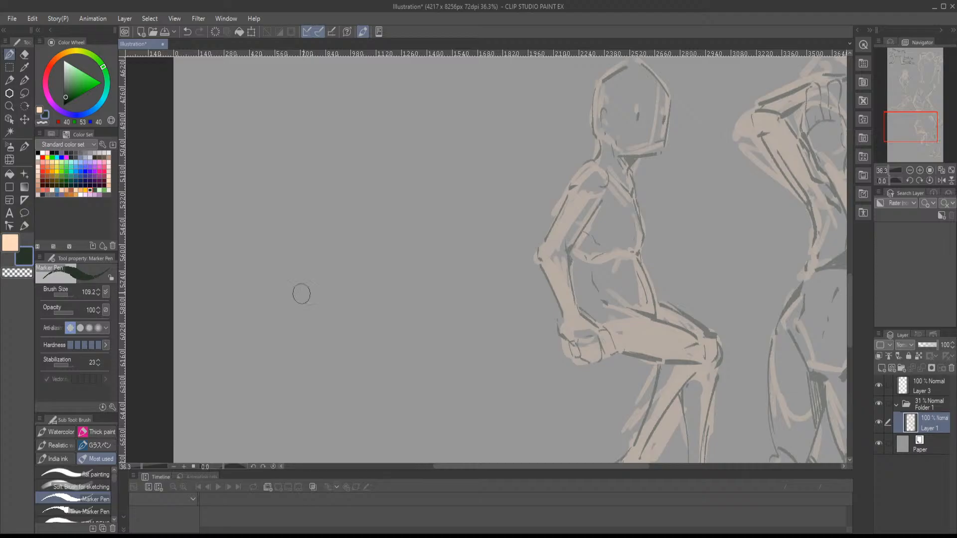
pyautogui.click(39, 111)
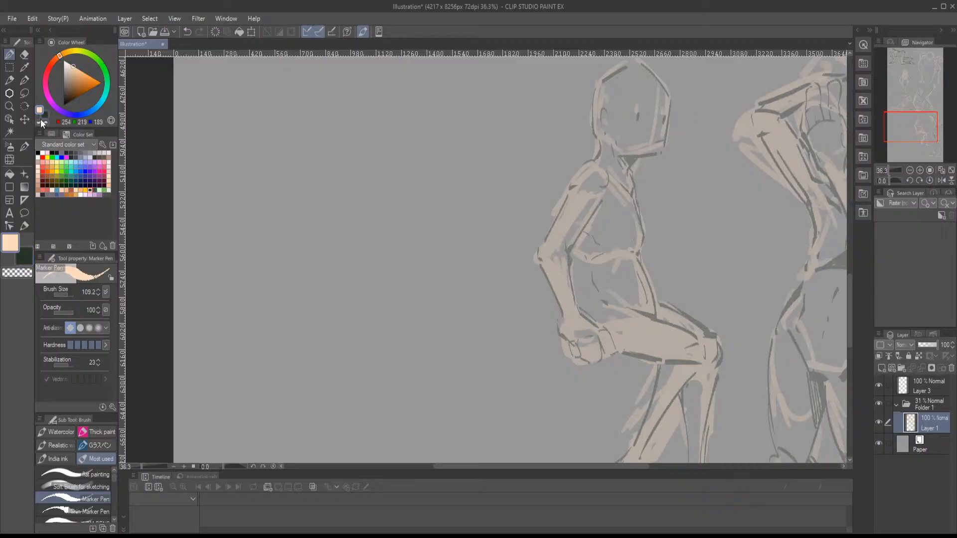
pyautogui.click(88, 474)
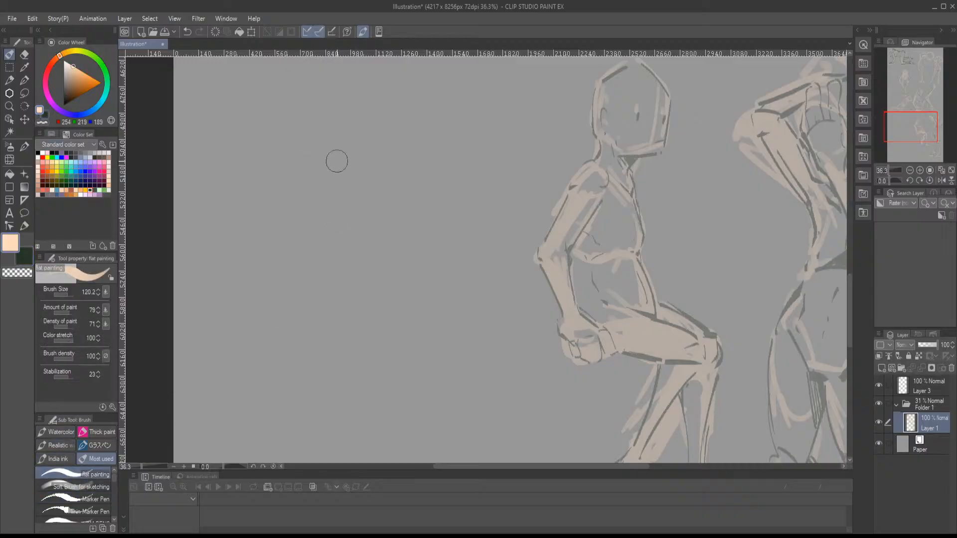
# - Block in the shoulder line, torso sides and waistline of a new back-view figure in the empty area beside the seated figure
pyautogui.moveTo(325, 159); pyautogui.dragTo(440, 162)
pyautogui.moveTo(450, 193); pyautogui.dragTo(434, 225)
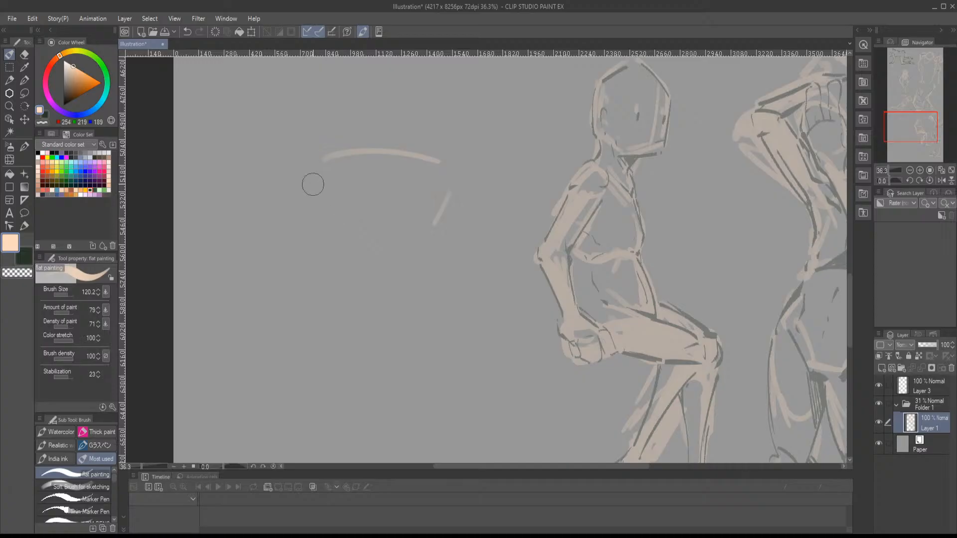
pyautogui.moveTo(313, 181); pyautogui.dragTo(305, 202)
pyautogui.moveTo(311, 299); pyautogui.dragTo(395, 268)
pyautogui.moveTo(450, 190); pyautogui.dragTo(407, 277)
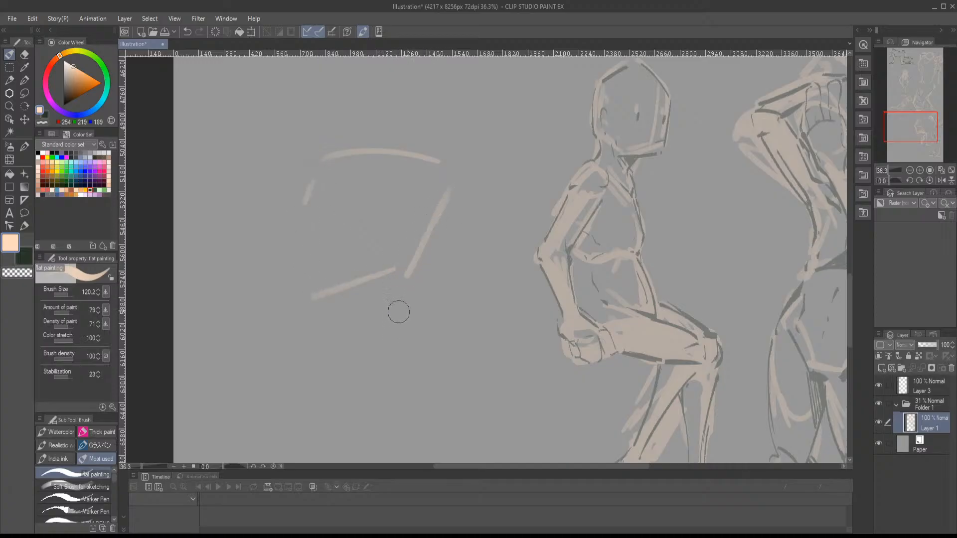
# - Sketch the back-view figure's rounded buttocks, the cleft between them and the outer hip line below the waist
pyautogui.moveTo(380, 319); pyautogui.dragTo(377, 359)
pyautogui.moveTo(364, 299); pyautogui.dragTo(368, 362)
pyautogui.moveTo(359, 356)
pyautogui.mouseDown()
pyautogui.moveTo(321, 346)
pyautogui.moveTo(299, 380)
pyautogui.moveTo(419, 344)
pyautogui.moveTo(406, 275)
pyautogui.mouseUp()
pyautogui.moveTo(294, 313); pyautogui.dragTo(354, 383)
pyautogui.moveTo(375, 293); pyautogui.dragTo(390, 384)
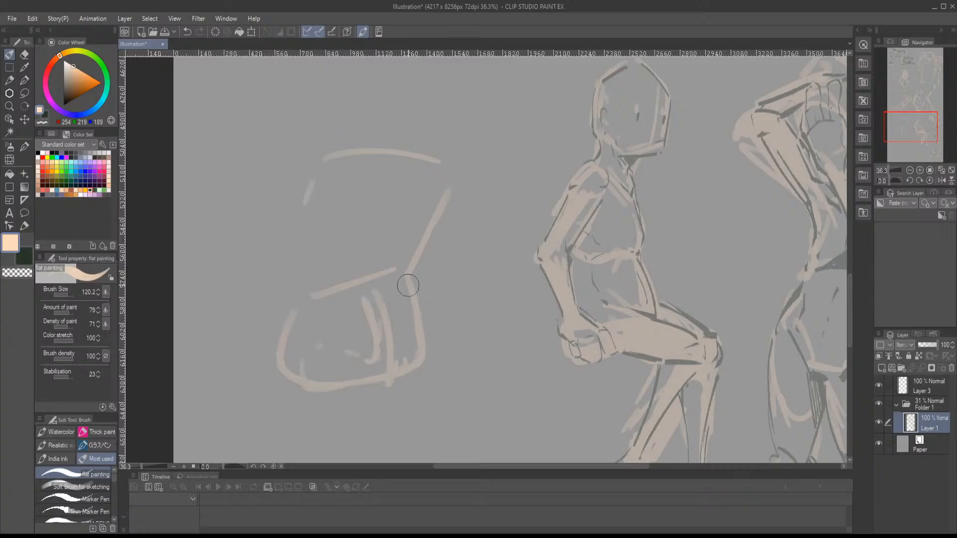
pyautogui.moveTo(409, 286); pyautogui.dragTo(412, 372)
pyautogui.moveTo(422, 325)
pyautogui.mouseDown()
pyautogui.moveTo(419, 235)
pyautogui.moveTo(447, 191)
pyautogui.mouseUp()
# - Add the neck slope and both rounded shoulders above the back-view figure's torso
pyautogui.click(328, 168)
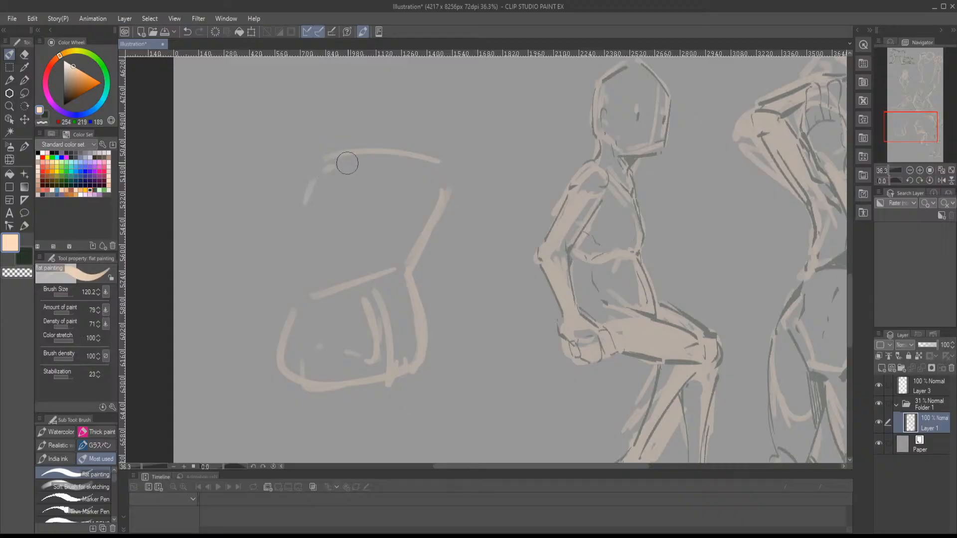
pyautogui.moveTo(386, 101)
pyautogui.mouseDown()
pyautogui.moveTo(410, 117)
pyautogui.moveTo(397, 107)
pyautogui.moveTo(418, 150)
pyautogui.mouseUp()
pyautogui.moveTo(378, 136)
pyautogui.mouseDown()
pyautogui.moveTo(331, 161)
pyautogui.moveTo(349, 137)
pyautogui.moveTo(364, 154)
pyautogui.mouseUp()
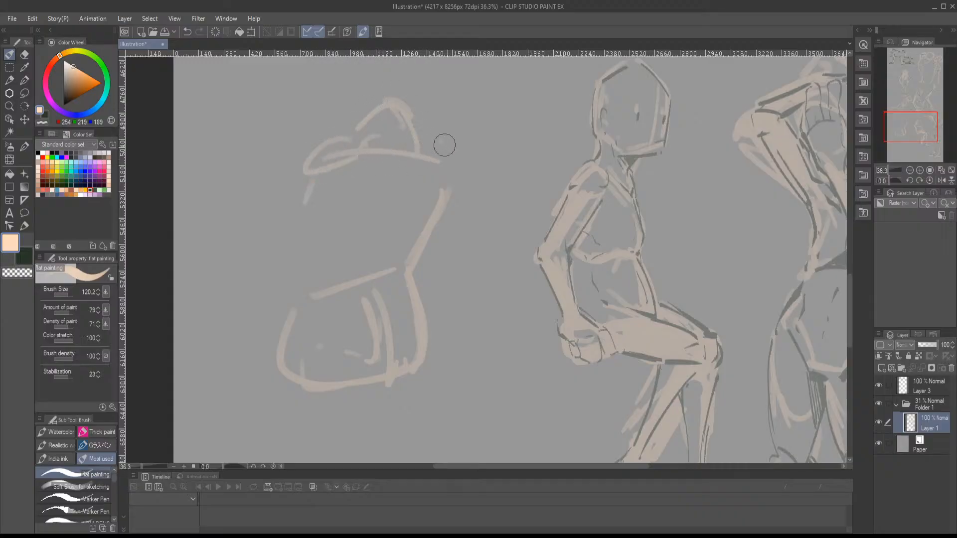
pyautogui.moveTo(445, 145); pyautogui.dragTo(450, 188)
# - Draw both arms of the back-view figure hanging from the shoulders past the elbows toward the hips
pyautogui.moveTo(431, 237); pyautogui.dragTo(460, 239)
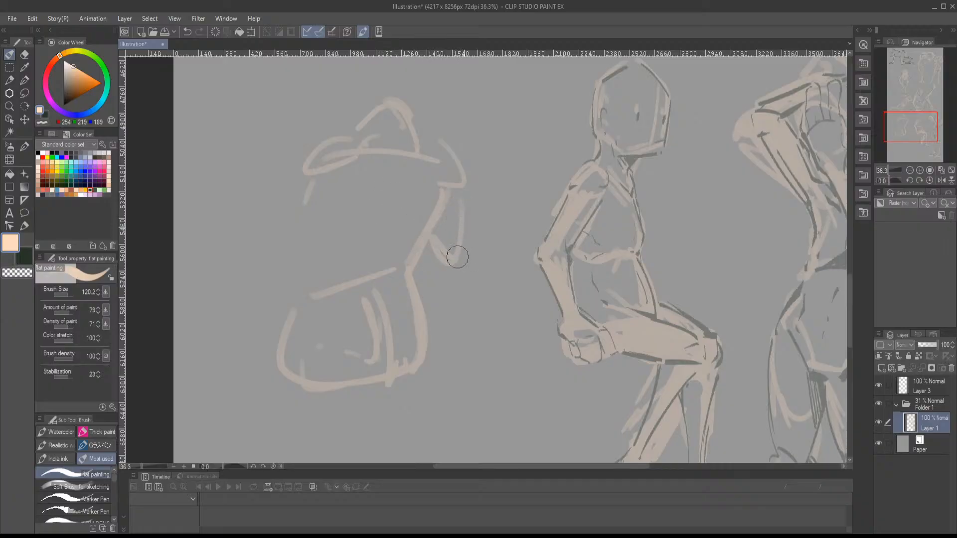
pyautogui.moveTo(456, 193); pyautogui.dragTo(469, 286)
pyautogui.moveTo(439, 245)
pyautogui.mouseDown()
pyautogui.moveTo(456, 300)
pyautogui.moveTo(441, 369)
pyautogui.mouseUp()
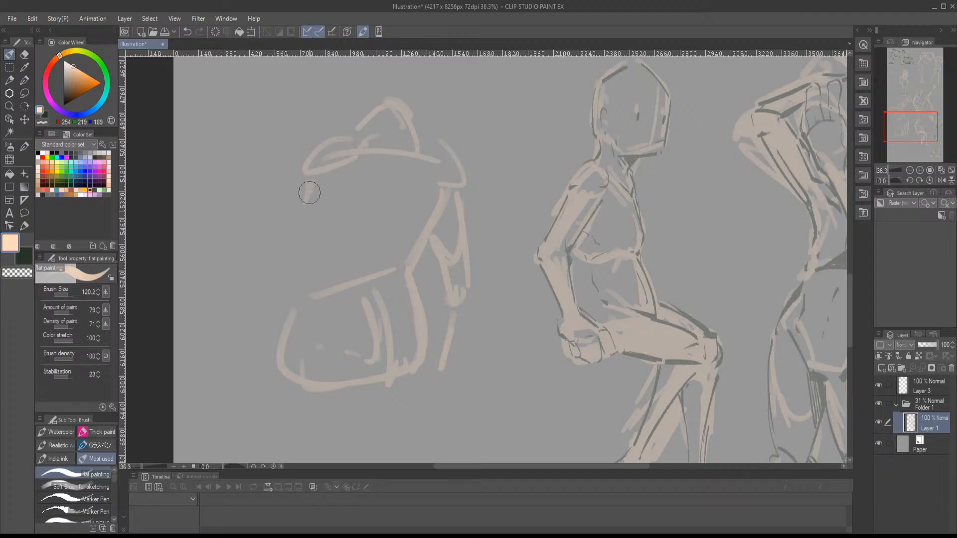
pyautogui.moveTo(308, 174)
pyautogui.mouseDown()
pyautogui.moveTo(305, 277)
pyautogui.moveTo(293, 255)
pyautogui.mouseUp()
pyautogui.moveTo(295, 256); pyautogui.dragTo(313, 290)
pyautogui.moveTo(312, 290)
pyautogui.mouseDown()
pyautogui.moveTo(332, 178)
pyautogui.moveTo(258, 381)
pyautogui.moveTo(297, 297)
pyautogui.mouseUp()
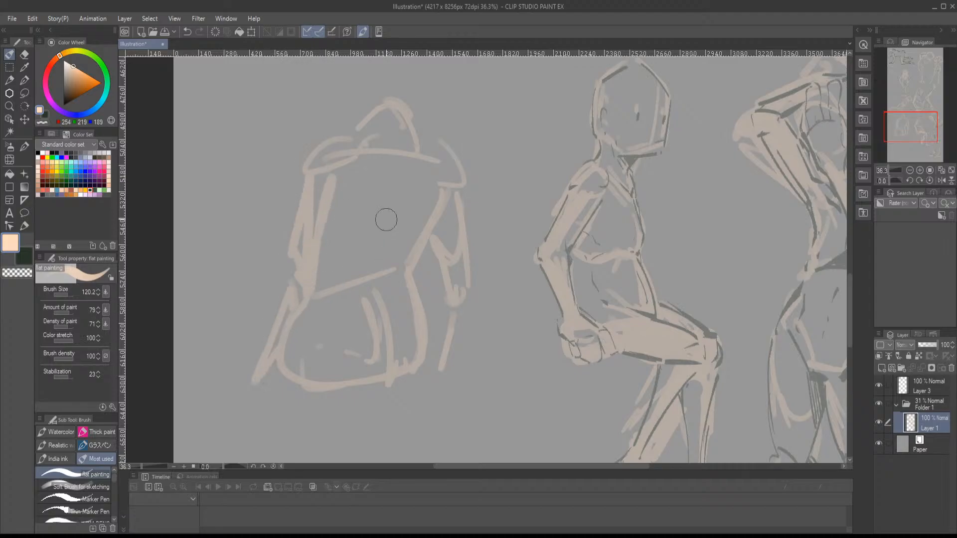
# - Mark the spine, shoulder blade and lower-back contours inside the back-view figure's torso
pyautogui.moveTo(390, 185); pyautogui.dragTo(392, 206)
pyautogui.moveTo(383, 227)
pyautogui.mouseDown()
pyautogui.moveTo(403, 243)
pyautogui.moveTo(329, 257)
pyautogui.mouseUp()
pyautogui.moveTo(373, 170); pyautogui.dragTo(333, 234)
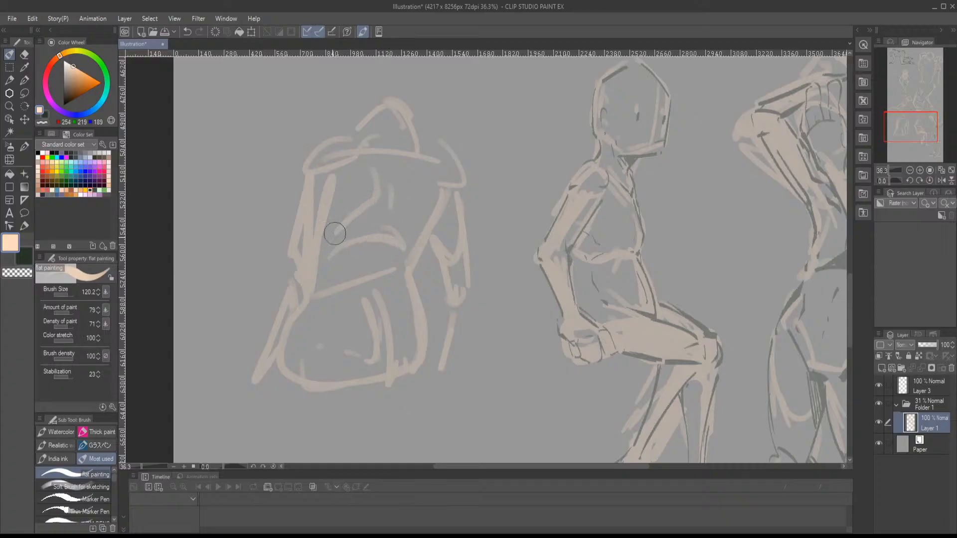
pyautogui.moveTo(407, 182)
pyautogui.mouseDown()
pyautogui.moveTo(419, 229)
pyautogui.moveTo(381, 247)
pyautogui.moveTo(372, 280)
pyautogui.mouseUp()
pyautogui.moveTo(366, 299)
pyautogui.mouseDown()
pyautogui.moveTo(379, 310)
pyautogui.moveTo(376, 342)
pyautogui.moveTo(386, 352)
pyautogui.mouseUp()
# - Sketch the back-view figure's head and hair outline above the neck
pyautogui.scroll(3, 398, 170)
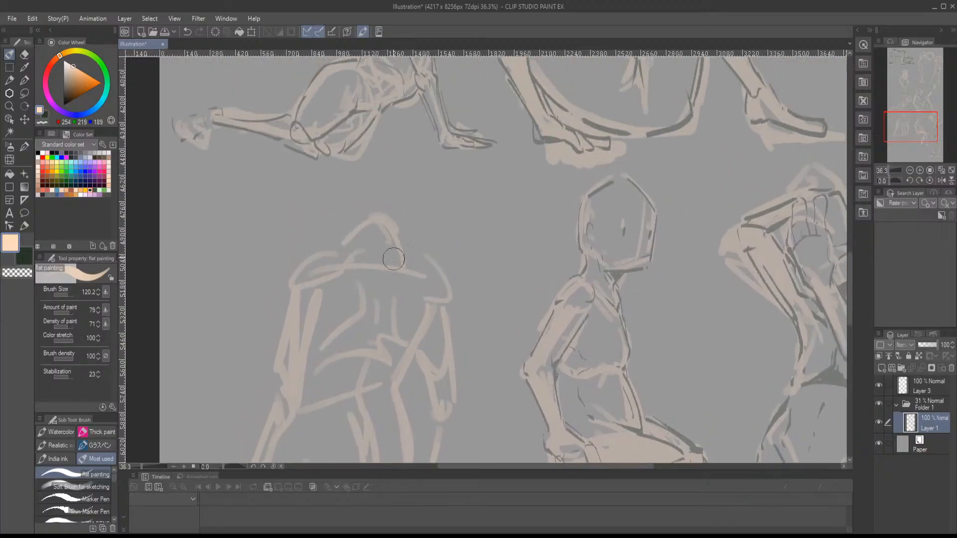
pyautogui.moveTo(370, 171)
pyautogui.mouseDown()
pyautogui.moveTo(333, 190)
pyautogui.moveTo(333, 233)
pyautogui.mouseUp()
pyautogui.moveTo(334, 197); pyautogui.dragTo(342, 165)
pyautogui.moveTo(401, 162)
pyautogui.mouseDown()
pyautogui.moveTo(405, 220)
pyautogui.moveTo(355, 204)
pyautogui.mouseUp()
pyautogui.moveTo(354, 170)
pyautogui.mouseDown()
pyautogui.moveTo(331, 238)
pyautogui.moveTo(406, 198)
pyautogui.mouseUp()
pyautogui.moveTo(406, 197); pyautogui.dragTo(417, 236)
pyautogui.moveTo(346, 243)
pyautogui.mouseDown()
pyautogui.moveTo(371, 242)
pyautogui.moveTo(397, 259)
pyautogui.mouseUp()
# - Draw the outlines of the back-view figure's two tapering thighs beneath the buttocks
pyautogui.scroll(-5, 432, 261)
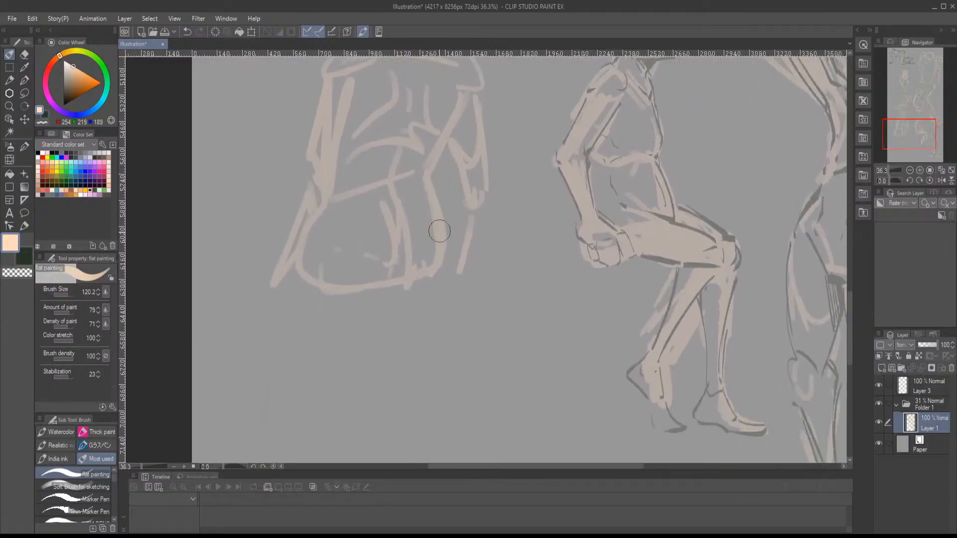
pyautogui.moveTo(399, 297); pyautogui.dragTo(371, 381)
pyautogui.moveTo(309, 303); pyautogui.dragTo(366, 411)
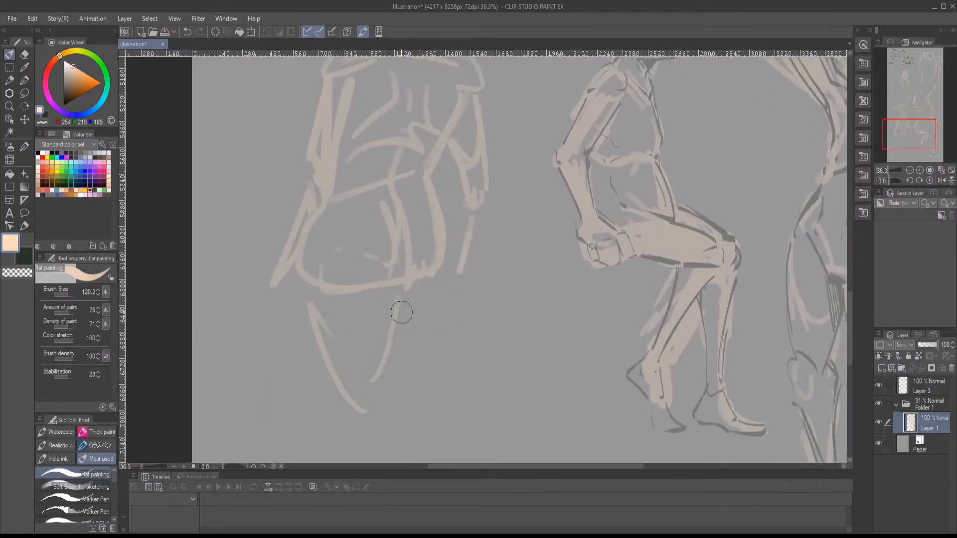
pyautogui.moveTo(401, 298); pyautogui.dragTo(389, 399)
pyautogui.moveTo(439, 239); pyautogui.dragTo(418, 360)
pyautogui.scroll(-2, 421, 329)
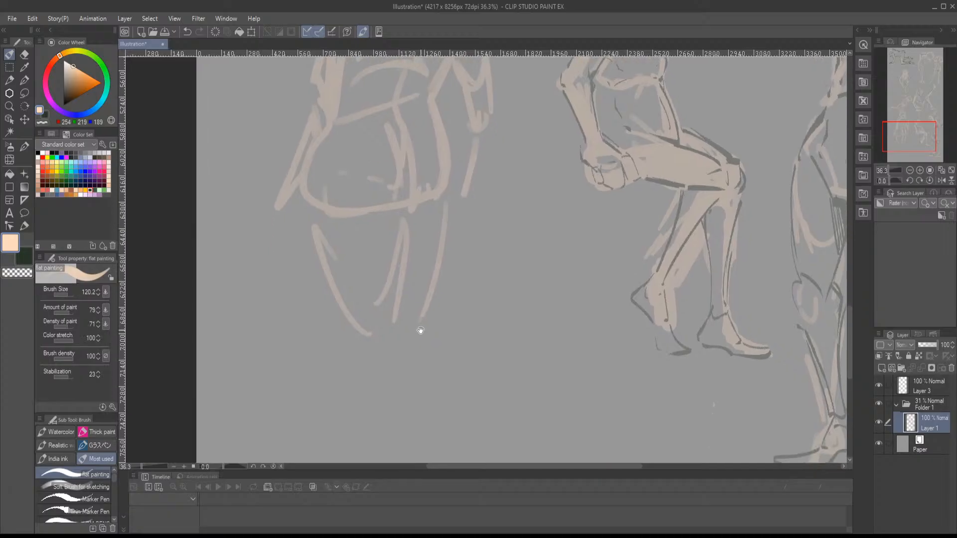
pyautogui.moveTo(425, 308); pyautogui.dragTo(409, 338)
# - Strengthen the supporting leg's thigh lines and sketch its knee, calf and ankle down toward the page's lower edge
pyautogui.moveTo(312, 213)
pyautogui.mouseDown()
pyautogui.moveTo(329, 299)
pyautogui.moveTo(361, 311)
pyautogui.mouseUp()
pyautogui.moveTo(399, 223); pyautogui.dragTo(383, 345)
pyautogui.moveTo(387, 358); pyautogui.dragTo(394, 311)
pyautogui.moveTo(346, 289)
pyautogui.mouseDown()
pyautogui.moveTo(374, 309)
pyautogui.moveTo(394, 301)
pyautogui.mouseUp()
pyautogui.moveTo(356, 326); pyautogui.dragTo(372, 387)
pyautogui.moveTo(395, 350); pyautogui.dragTo(391, 310)
pyautogui.moveTo(392, 265); pyautogui.dragTo(386, 378)
pyautogui.moveTo(362, 310)
pyautogui.mouseDown()
pyautogui.moveTo(372, 363)
pyautogui.moveTo(376, 405)
pyautogui.mouseUp()
pyautogui.moveTo(387, 319)
pyautogui.mouseDown()
pyautogui.moveTo(392, 408)
pyautogui.moveTo(385, 438)
pyautogui.moveTo(387, 410)
pyautogui.moveTo(372, 400)
pyautogui.mouseUp()
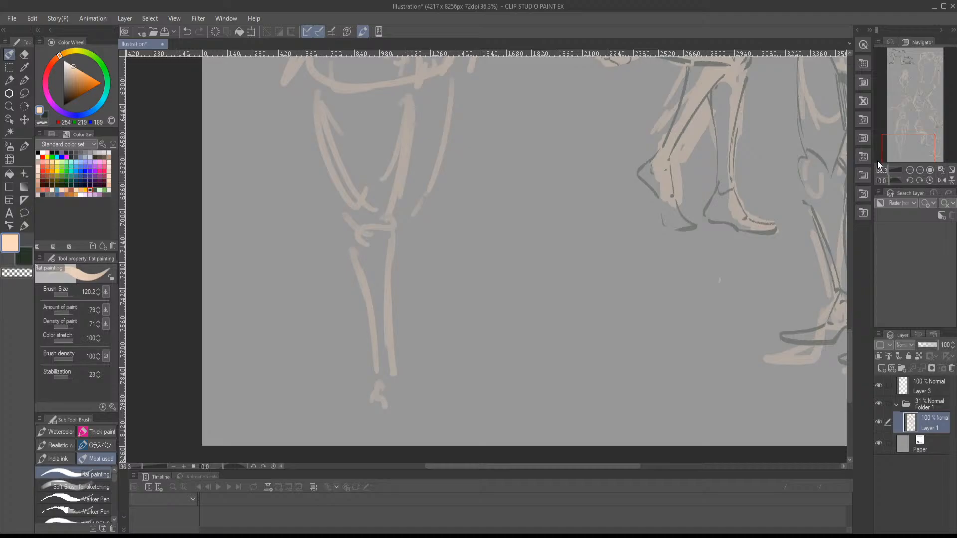
# - Thicken the back-view figure's forearm beside the hip and rough in both hands next to the thighs
pyautogui.click(910, 170)
pyautogui.moveTo(912, 159); pyautogui.dragTo(914, 126)
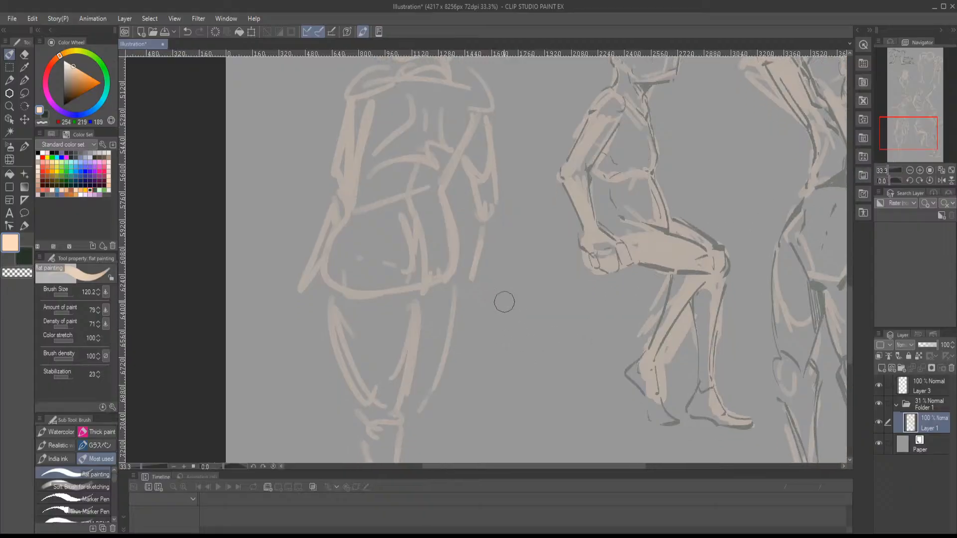
pyautogui.moveTo(480, 223)
pyautogui.mouseDown()
pyautogui.moveTo(466, 302)
pyautogui.moveTo(479, 329)
pyautogui.moveTo(464, 346)
pyautogui.moveTo(455, 293)
pyautogui.moveTo(480, 292)
pyautogui.mouseUp()
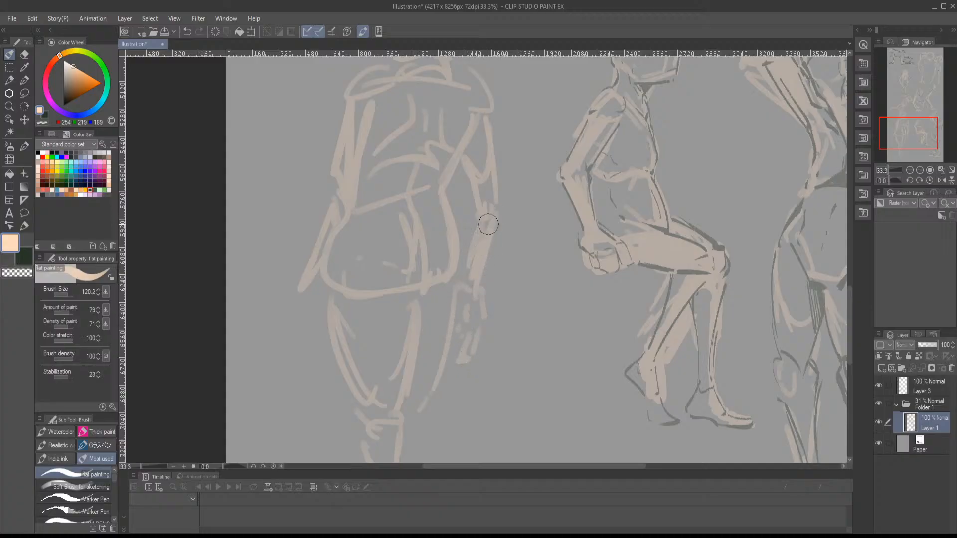
pyautogui.moveTo(298, 304); pyautogui.dragTo(319, 343)
pyautogui.moveTo(313, 304)
pyautogui.mouseDown()
pyautogui.moveTo(324, 323)
pyautogui.moveTo(317, 288)
pyautogui.moveTo(334, 318)
pyautogui.mouseUp()
# - Add the crease beneath the buttocks and reinforce the outer hip and upper thigh contour
pyautogui.moveTo(407, 303)
pyautogui.mouseDown()
pyautogui.moveTo(434, 281)
pyautogui.moveTo(389, 286)
pyautogui.moveTo(428, 296)
pyautogui.mouseUp()
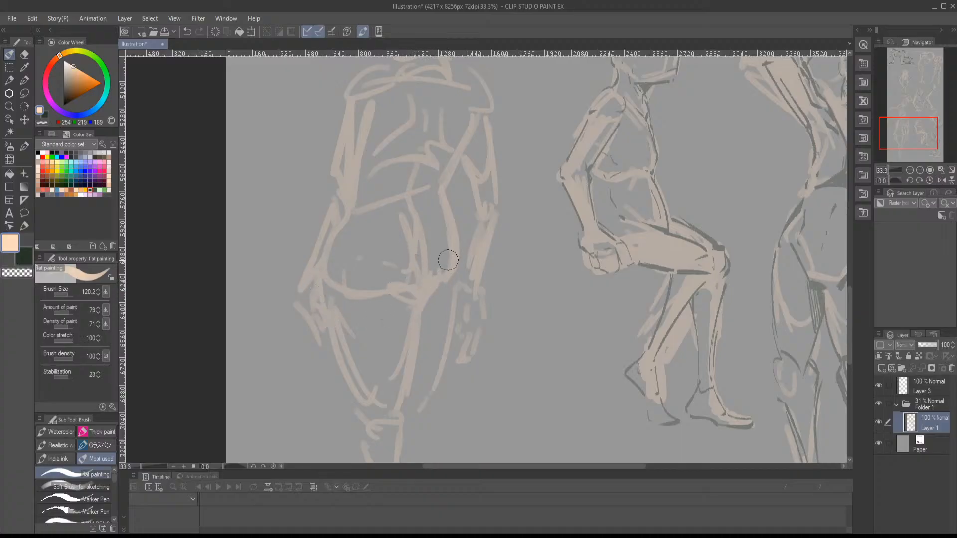
pyautogui.moveTo(448, 261); pyautogui.dragTo(455, 288)
pyautogui.moveTo(451, 303); pyautogui.dragTo(445, 335)
# - Lasso the whole back-view figure on Layer 1, scale it down to 77%, and move it closer to the seated figure
pyautogui.moveTo(910, 132); pyautogui.dragTo(908, 123)
pyautogui.click(910, 171)
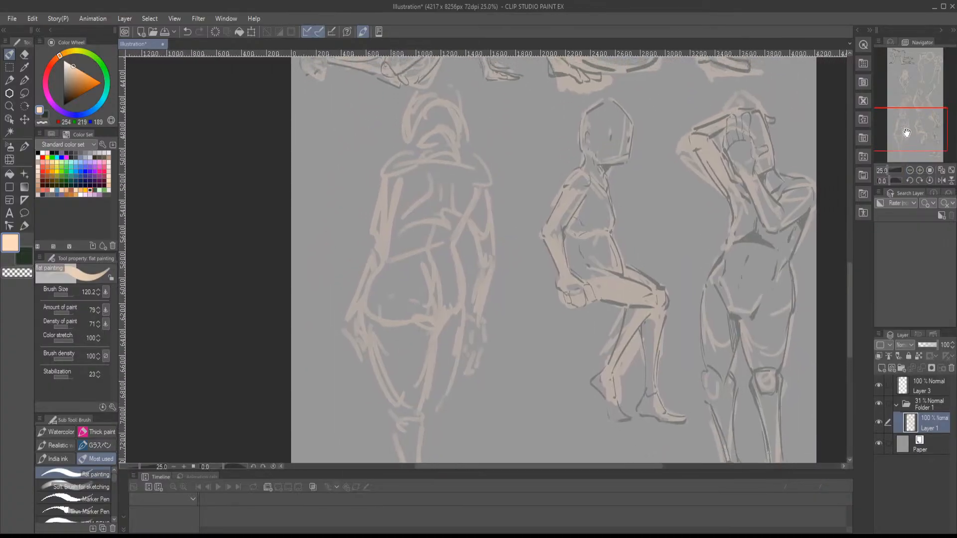
pyautogui.click(910, 171)
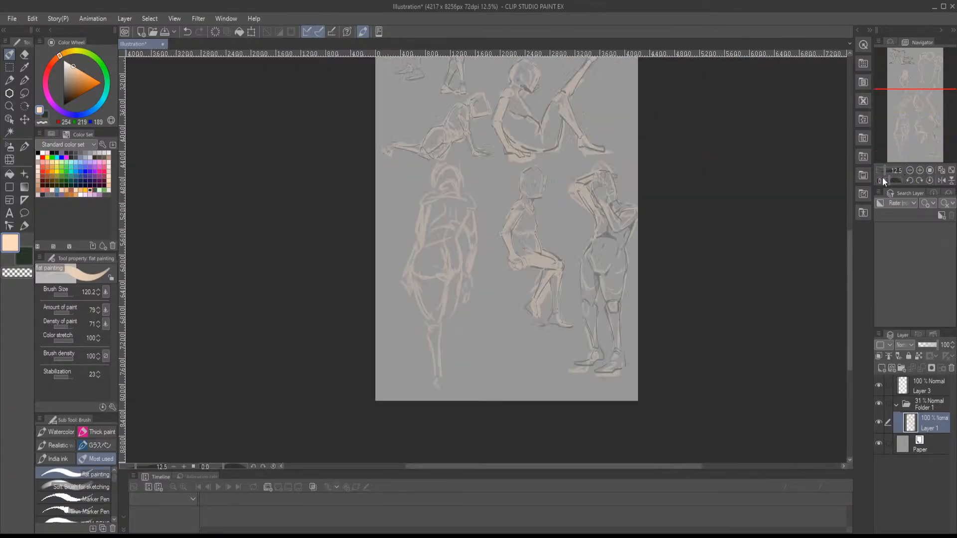
pyautogui.click(10, 68)
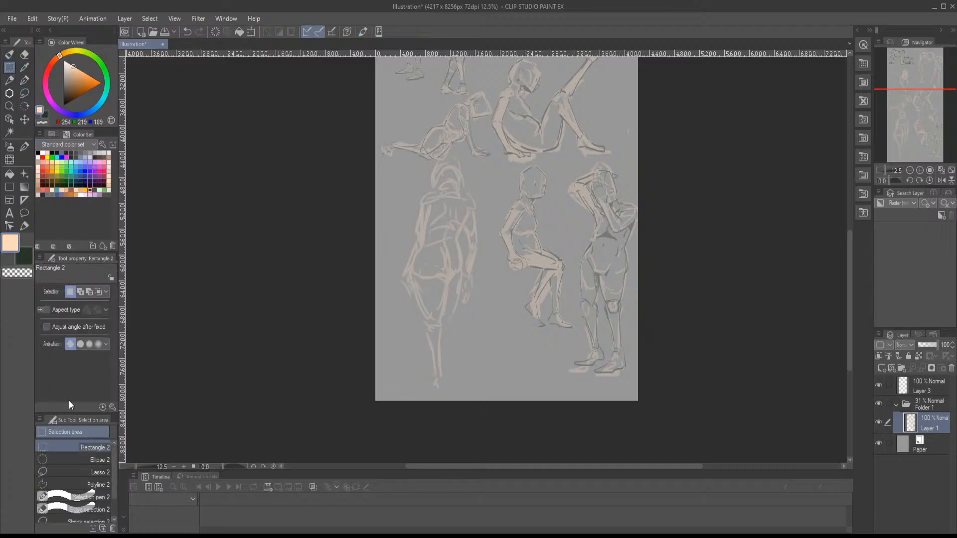
pyautogui.click(79, 471)
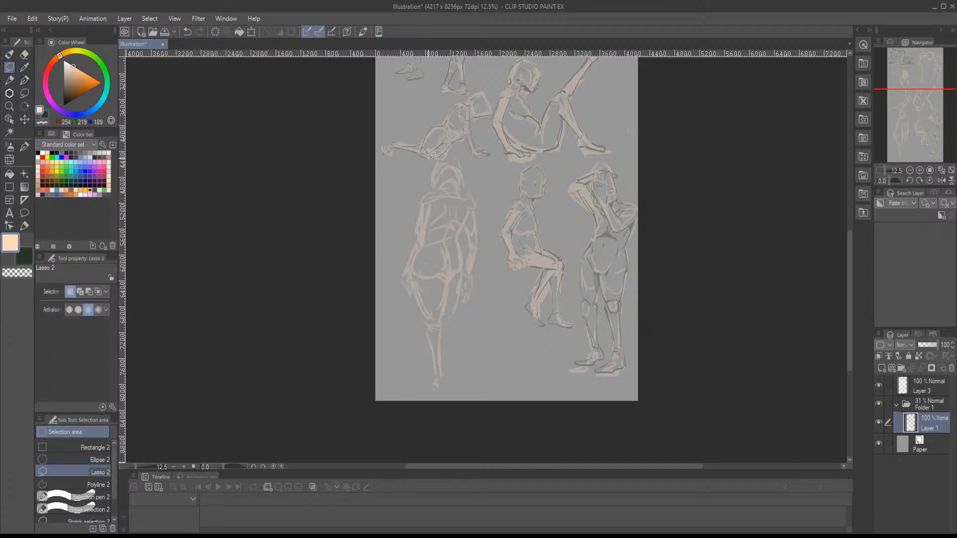
pyautogui.moveTo(430, 168)
pyautogui.mouseDown()
pyautogui.moveTo(456, 156)
pyautogui.moveTo(485, 231)
pyautogui.moveTo(458, 392)
pyautogui.moveTo(388, 228)
pyautogui.moveTo(411, 188)
pyautogui.mouseUp()
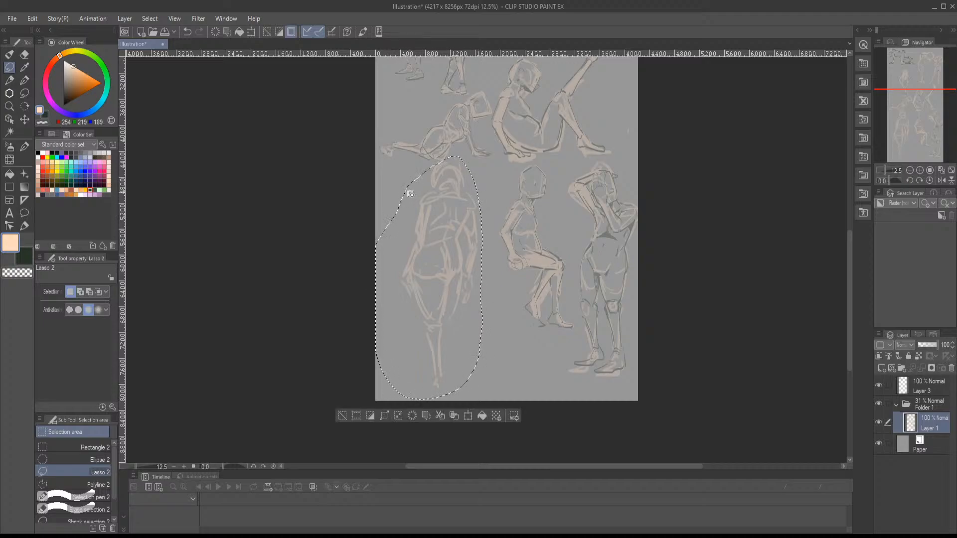
pyautogui.hotkey('ctrl', 't')
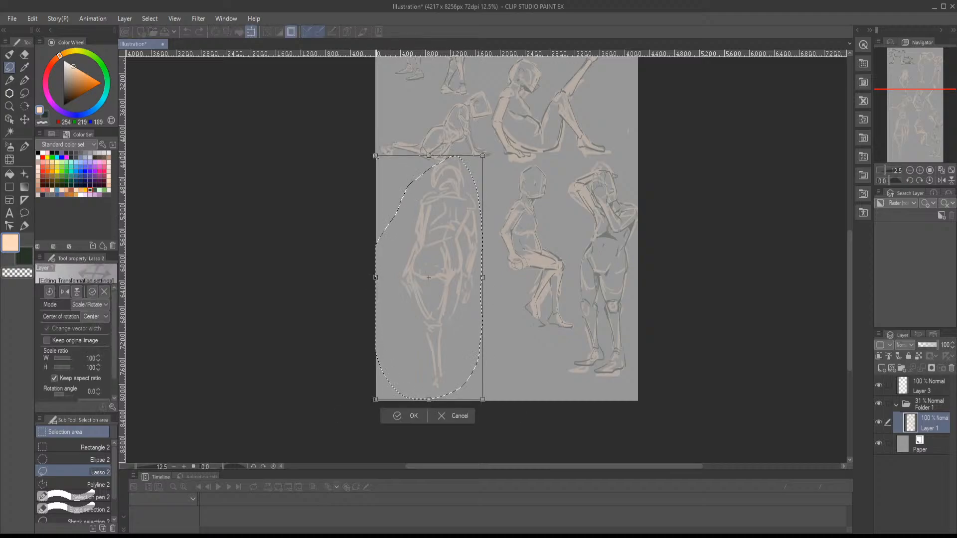
pyautogui.moveTo(376, 156); pyautogui.dragTo(400, 211)
pyautogui.moveTo(445, 248); pyautogui.dragTo(464, 208)
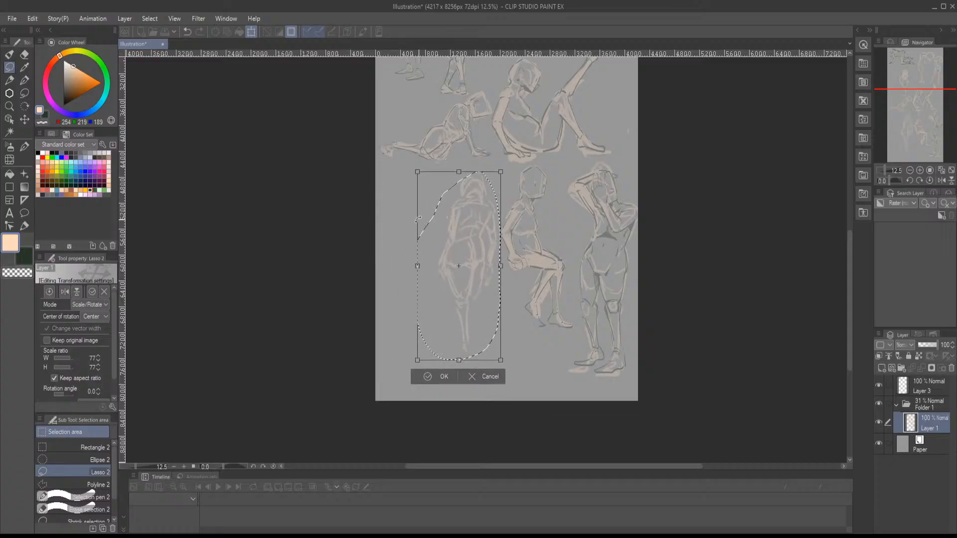
# - Rotate the reduced back-view figure to -3.6°, apply the transformation and clear the selection
pyautogui.press('h')
pyautogui.moveTo(401, 219); pyautogui.dragTo(408, 211)
pyautogui.press('h')
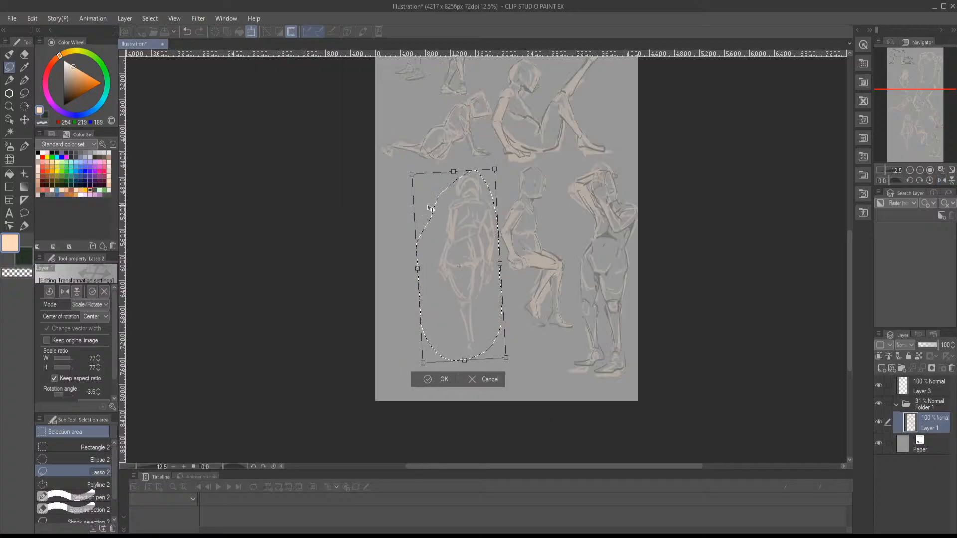
pyautogui.press('Return')
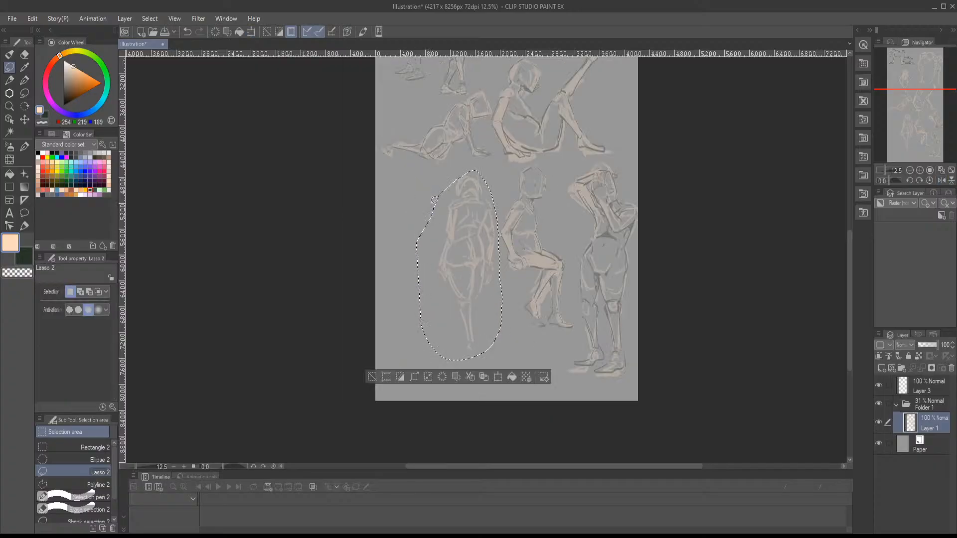
pyautogui.hotkey('ctrl', 'd')
# - Reshape the back-view figure's head and neck with thick peach flat painting strokes and reinforce the spine and waist lines
pyautogui.scroll(2, 437, 198)
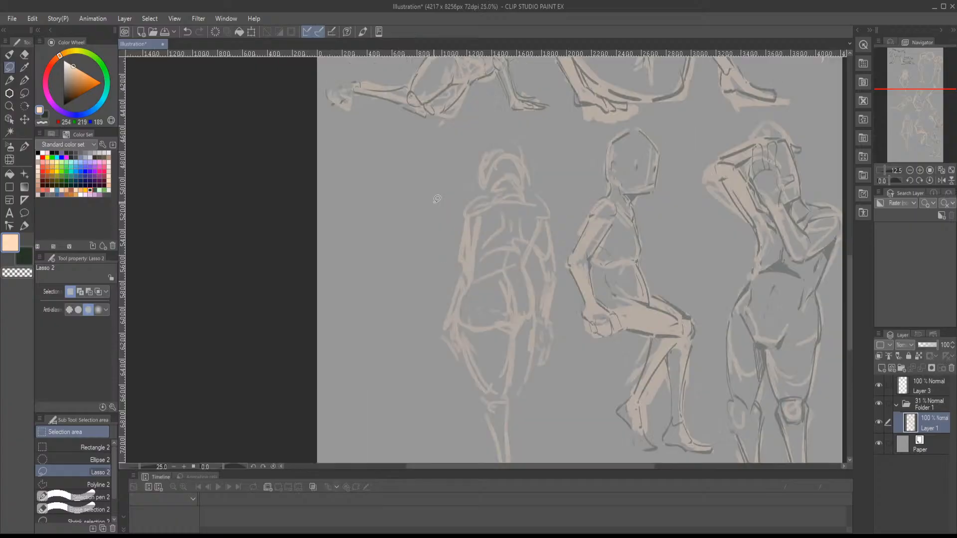
pyautogui.press('b')
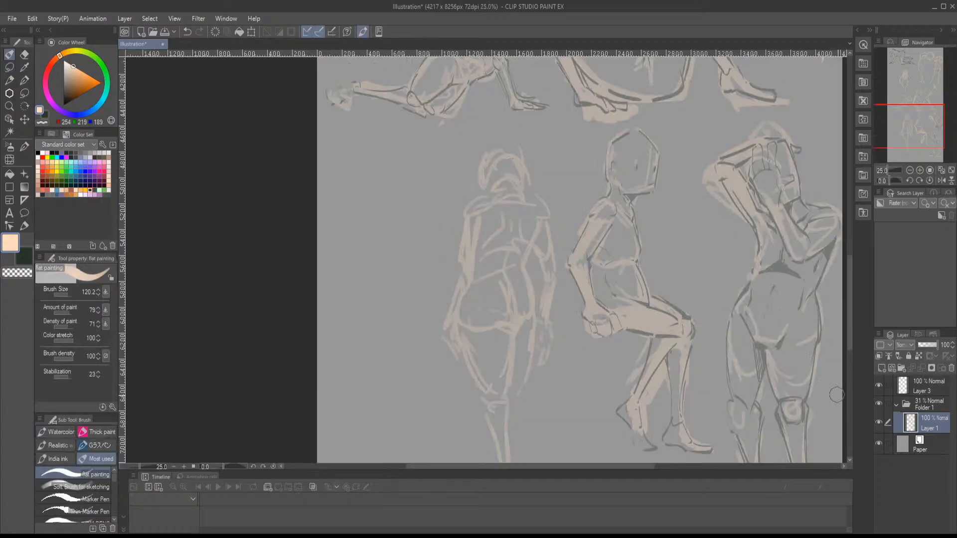
pyautogui.moveTo(521, 157)
pyautogui.mouseDown()
pyautogui.moveTo(490, 182)
pyautogui.moveTo(500, 155)
pyautogui.moveTo(519, 206)
pyautogui.mouseUp()
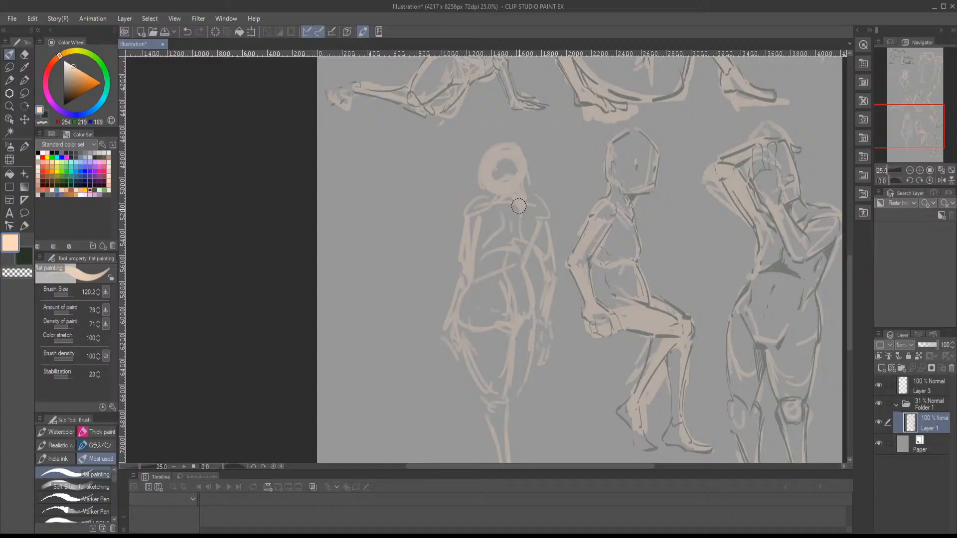
pyautogui.moveTo(498, 268); pyautogui.dragTo(494, 261)
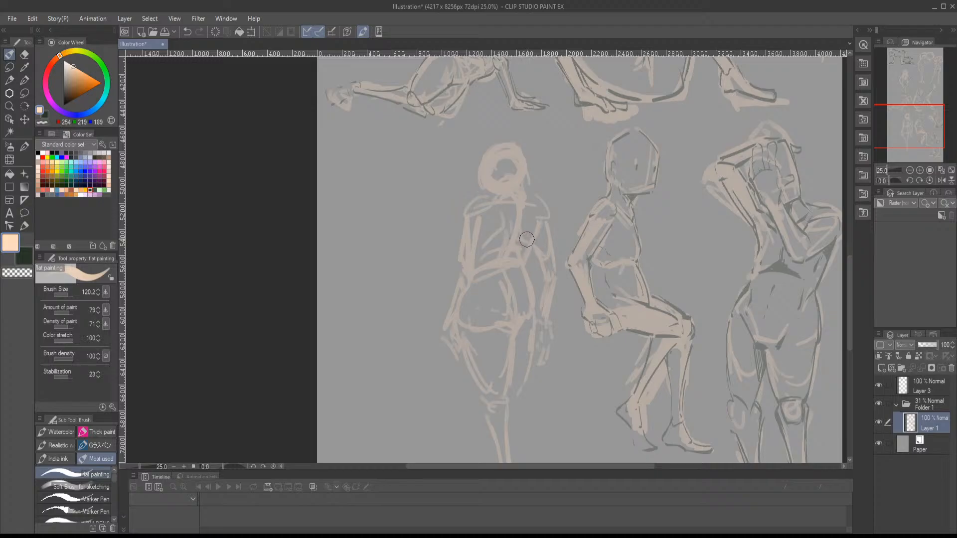
# - With the dark green Marker Pen, line the back-view figure's neck, near shoulder, shoulder blade and lower back
pyautogui.scroll(1, 526, 233)
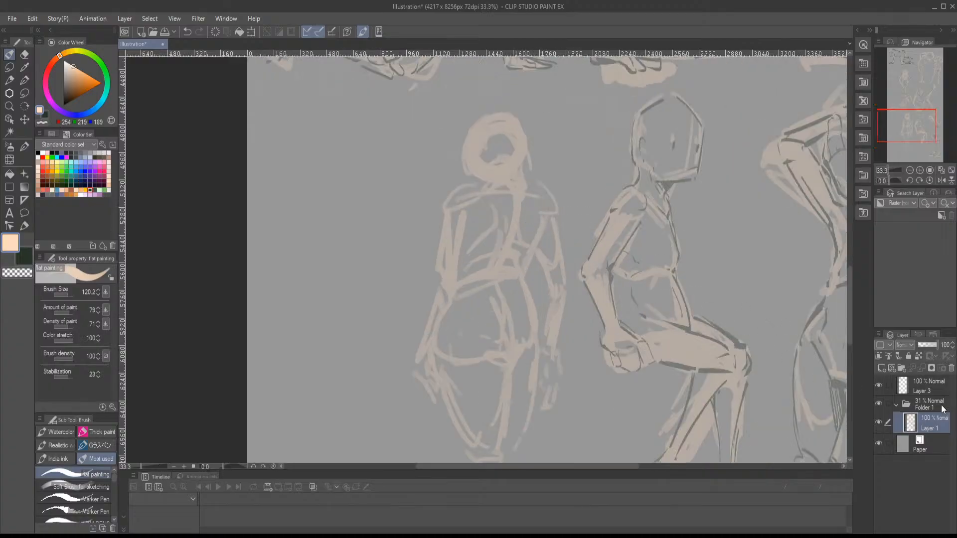
pyautogui.click(48, 115)
pyautogui.click(81, 496)
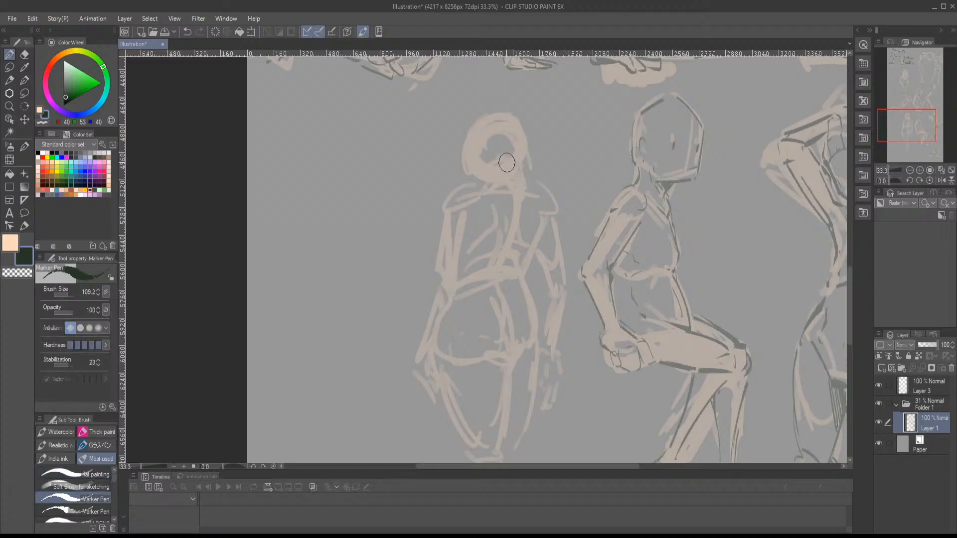
pyautogui.moveTo(513, 170); pyautogui.dragTo(521, 204)
pyautogui.moveTo(488, 263); pyautogui.dragTo(519, 266)
pyautogui.moveTo(495, 182)
pyautogui.mouseDown()
pyautogui.moveTo(527, 181)
pyautogui.moveTo(484, 187)
pyautogui.moveTo(474, 243)
pyautogui.mouseUp()
pyautogui.moveTo(522, 216)
pyautogui.mouseDown()
pyautogui.moveTo(495, 199)
pyautogui.moveTo(525, 239)
pyautogui.mouseUp()
pyautogui.hotkey('ctrl', 'z')
pyautogui.moveTo(483, 185)
pyautogui.mouseDown()
pyautogui.moveTo(446, 200)
pyautogui.moveTo(445, 212)
pyautogui.moveTo(473, 206)
pyautogui.mouseUp()
# - Line the far shoulder, the cleft between the buttocks and the hip, continuing with the far arm and hand
pyautogui.moveTo(538, 183)
pyautogui.mouseDown()
pyautogui.moveTo(557, 211)
pyautogui.moveTo(523, 261)
pyautogui.moveTo(533, 279)
pyautogui.moveTo(527, 257)
pyautogui.moveTo(528, 301)
pyautogui.moveTo(508, 310)
pyautogui.mouseUp()
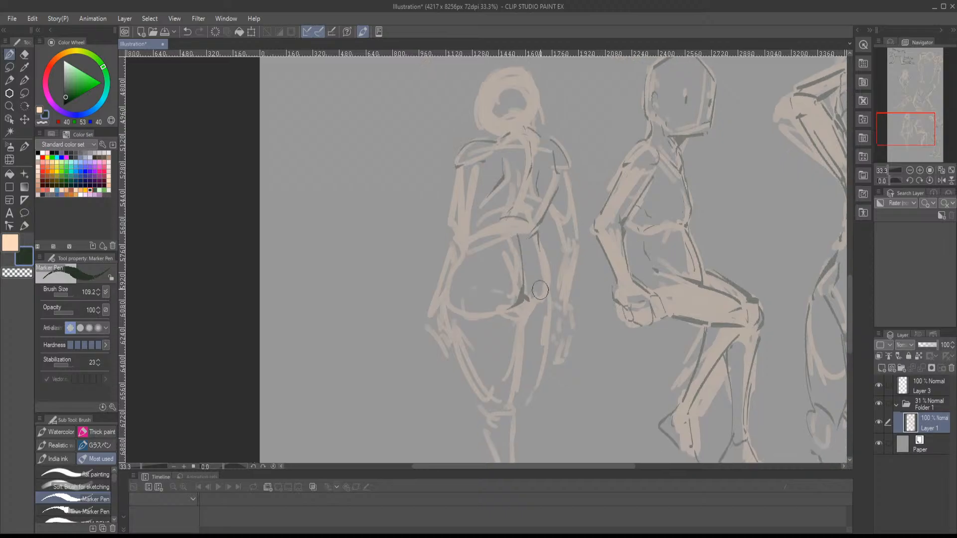
pyautogui.moveTo(542, 245); pyautogui.dragTo(547, 299)
pyautogui.moveTo(559, 249)
pyautogui.mouseDown()
pyautogui.moveTo(550, 312)
pyautogui.moveTo(571, 318)
pyautogui.moveTo(567, 348)
pyautogui.moveTo(574, 333)
pyautogui.moveTo(569, 348)
pyautogui.moveTo(555, 329)
pyautogui.moveTo(567, 351)
pyautogui.mouseUp()
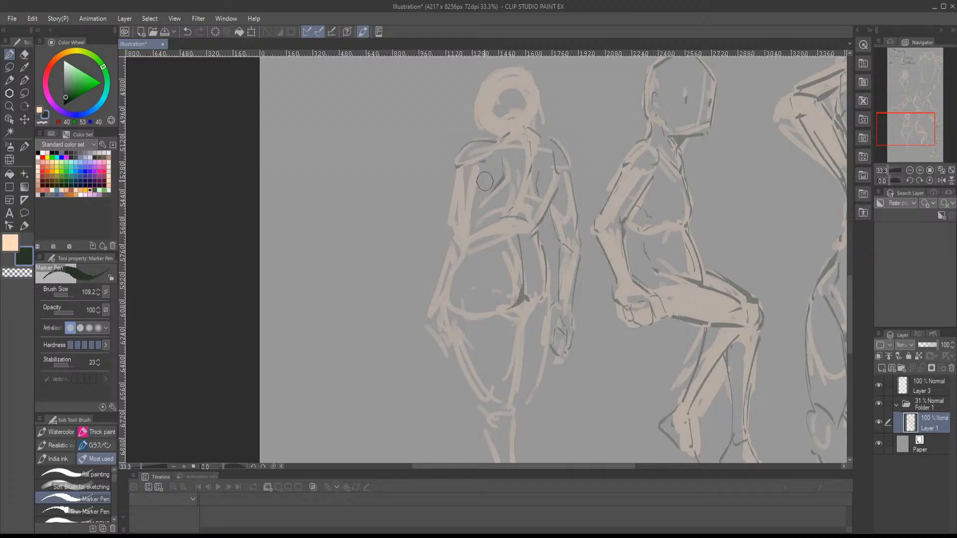
# - Outline the near arm and hand in dark marker, and darken the buttock crease and the waist line
pyautogui.moveTo(492, 170)
pyautogui.mouseDown()
pyautogui.moveTo(469, 234)
pyautogui.moveTo(455, 196)
pyautogui.moveTo(452, 221)
pyautogui.mouseUp()
pyautogui.moveTo(436, 309); pyautogui.dragTo(448, 333)
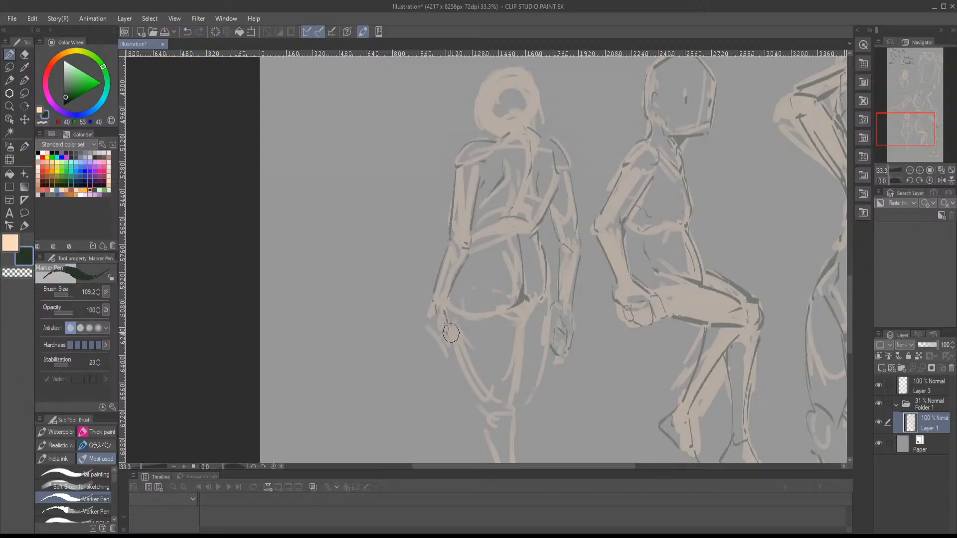
pyautogui.moveTo(522, 302)
pyautogui.mouseDown()
pyautogui.moveTo(502, 315)
pyautogui.moveTo(534, 301)
pyautogui.moveTo(520, 343)
pyautogui.mouseUp()
pyautogui.moveTo(532, 230)
pyautogui.mouseDown()
pyautogui.moveTo(491, 234)
pyautogui.moveTo(516, 224)
pyautogui.moveTo(490, 235)
pyautogui.mouseUp()
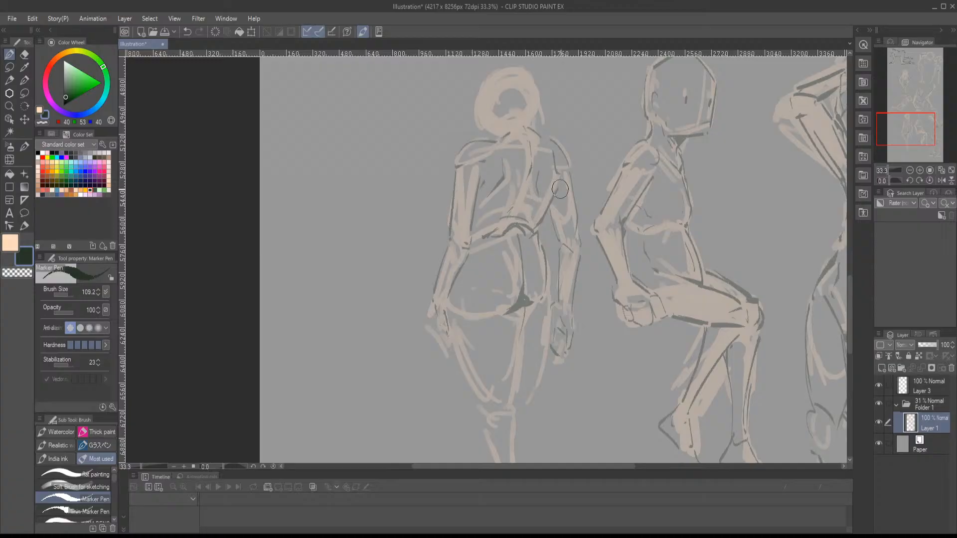
# - Outline both sides of the supporting leg's thigh and mark the knee crease in dark marker
pyautogui.moveTo(900, 131); pyautogui.dragTo(901, 142)
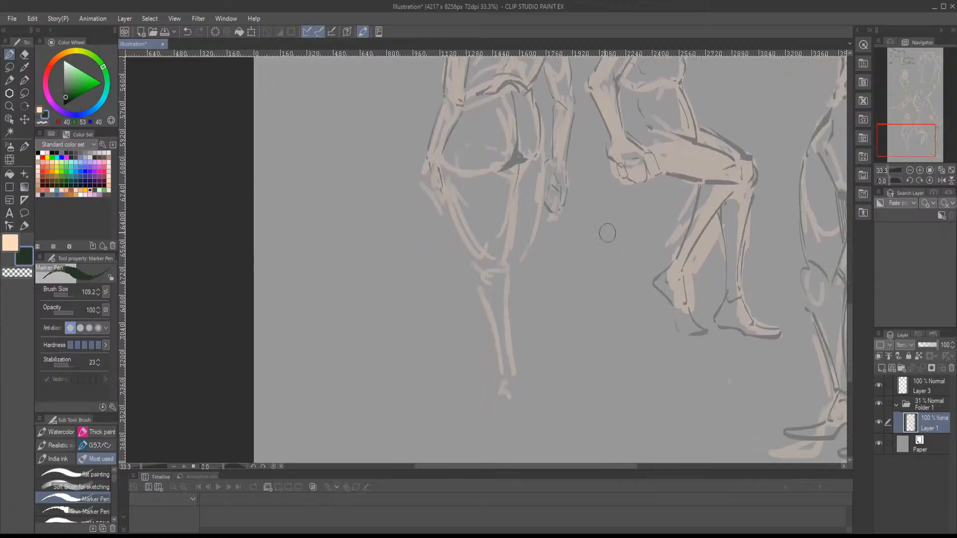
pyautogui.moveTo(517, 188); pyautogui.dragTo(511, 254)
pyautogui.moveTo(446, 199); pyautogui.dragTo(476, 266)
pyautogui.moveTo(475, 269)
pyautogui.mouseDown()
pyautogui.moveTo(478, 282)
pyautogui.moveTo(515, 273)
pyautogui.mouseUp()
# - Outline the supporting calf and foot, and add the trailing leg's contour and foot behind it
pyautogui.moveTo(510, 259); pyautogui.dragTo(513, 358)
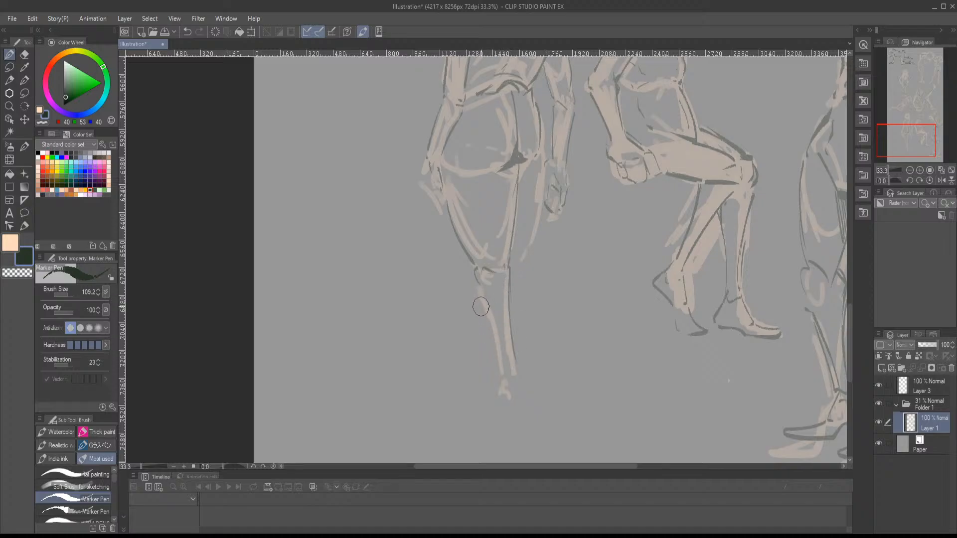
pyautogui.moveTo(478, 287)
pyautogui.mouseDown()
pyautogui.moveTo(506, 396)
pyautogui.moveTo(520, 374)
pyautogui.moveTo(512, 402)
pyautogui.moveTo(497, 384)
pyautogui.moveTo(498, 403)
pyautogui.moveTo(517, 409)
pyautogui.moveTo(522, 389)
pyautogui.moveTo(518, 408)
pyautogui.moveTo(495, 381)
pyautogui.moveTo(470, 401)
pyautogui.moveTo(482, 411)
pyautogui.moveTo(518, 397)
pyautogui.mouseUp()
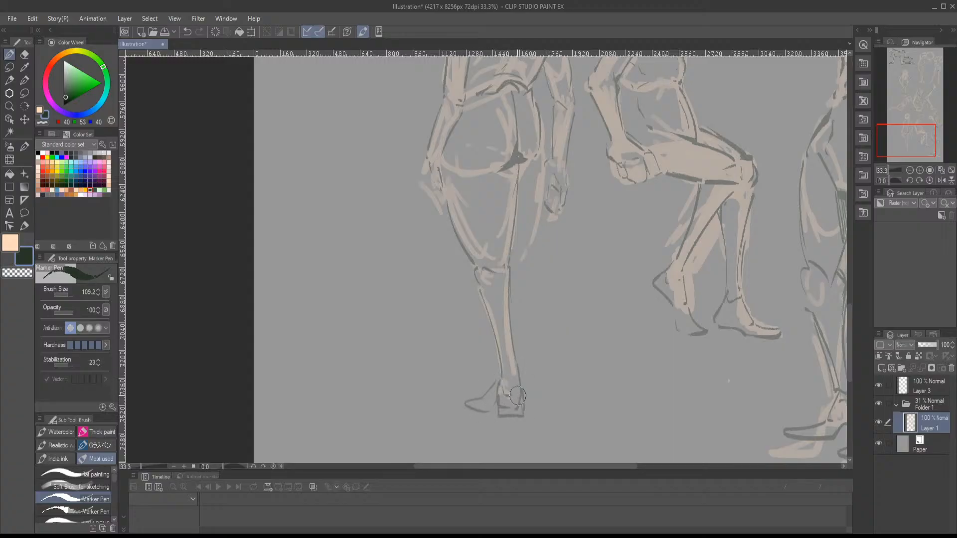
pyautogui.moveTo(541, 196)
pyautogui.mouseDown()
pyautogui.moveTo(540, 158)
pyautogui.moveTo(538, 192)
pyautogui.mouseUp()
pyautogui.moveTo(517, 266)
pyautogui.mouseDown()
pyautogui.moveTo(528, 387)
pyautogui.moveTo(524, 367)
pyautogui.mouseUp()
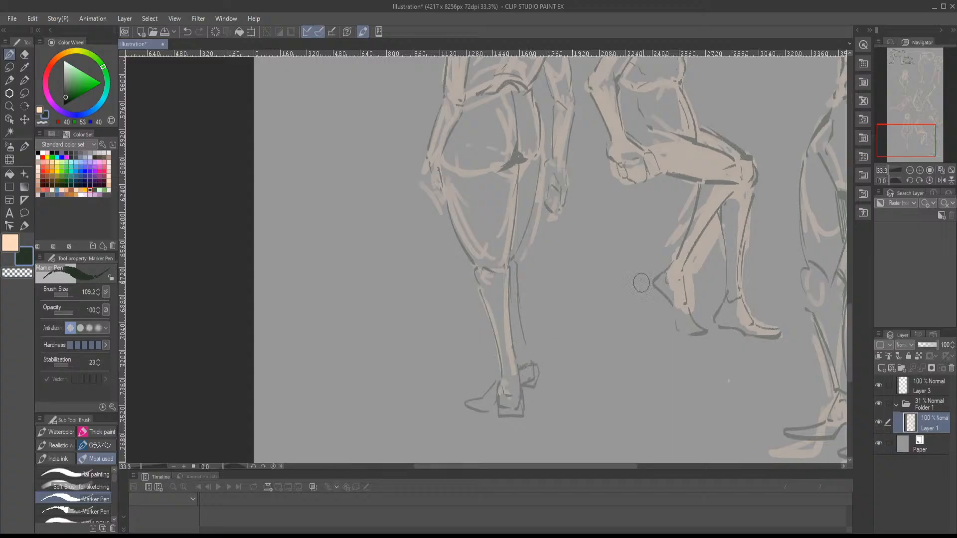
# - Sketch dark contour lines around the back-view figure's head, ear and neck
pyautogui.moveTo(909, 142); pyautogui.dragTo(915, 126)
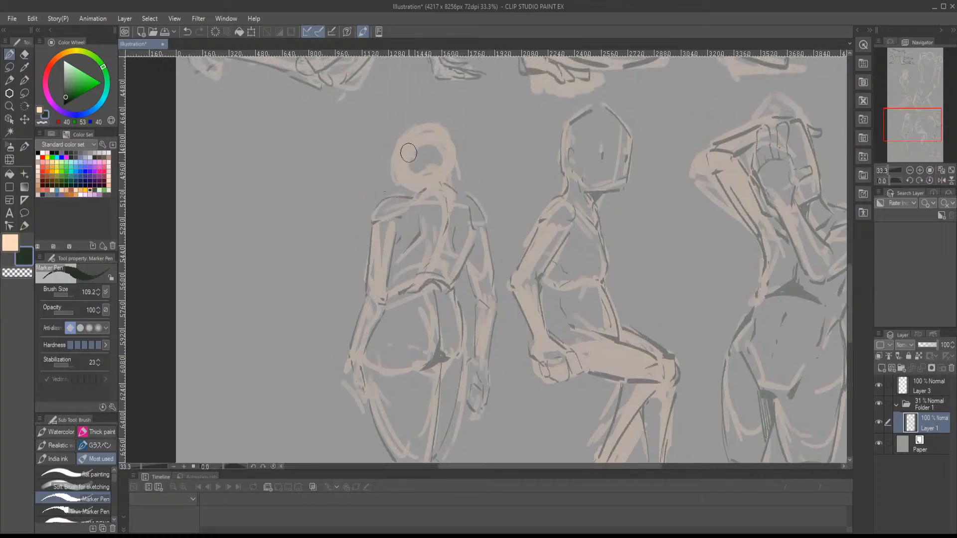
pyautogui.moveTo(415, 160)
pyautogui.mouseDown()
pyautogui.moveTo(388, 165)
pyautogui.moveTo(398, 188)
pyautogui.mouseUp()
pyautogui.moveTo(387, 151); pyautogui.dragTo(397, 134)
pyautogui.moveTo(419, 122)
pyautogui.mouseDown()
pyautogui.moveTo(449, 138)
pyautogui.moveTo(459, 194)
pyautogui.moveTo(406, 191)
pyautogui.mouseUp()
# - Select Folder 1, lasso the back-view figure, and reposition it at 88% scale with a 1.6° rotation
pyautogui.moveTo(897, 125); pyautogui.dragTo(908, 138)
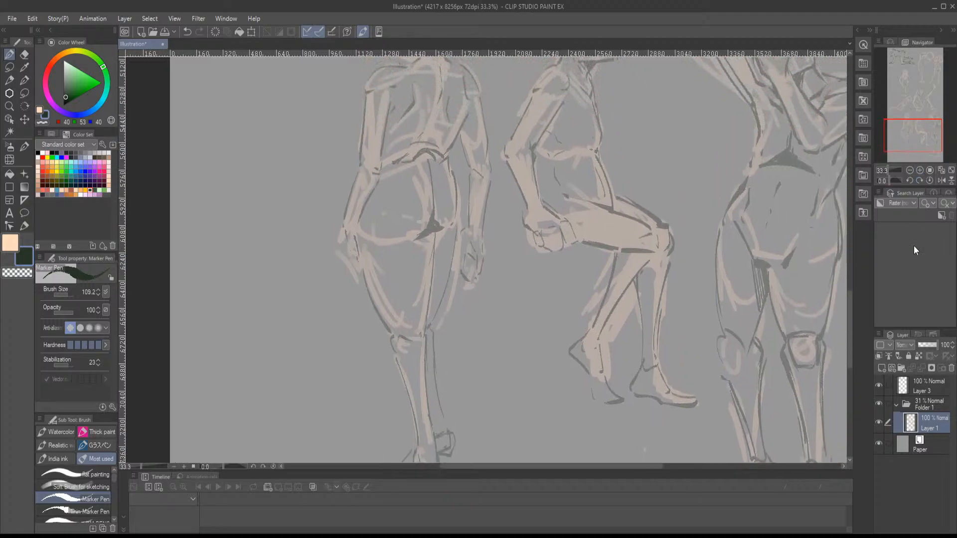
pyautogui.click(910, 171)
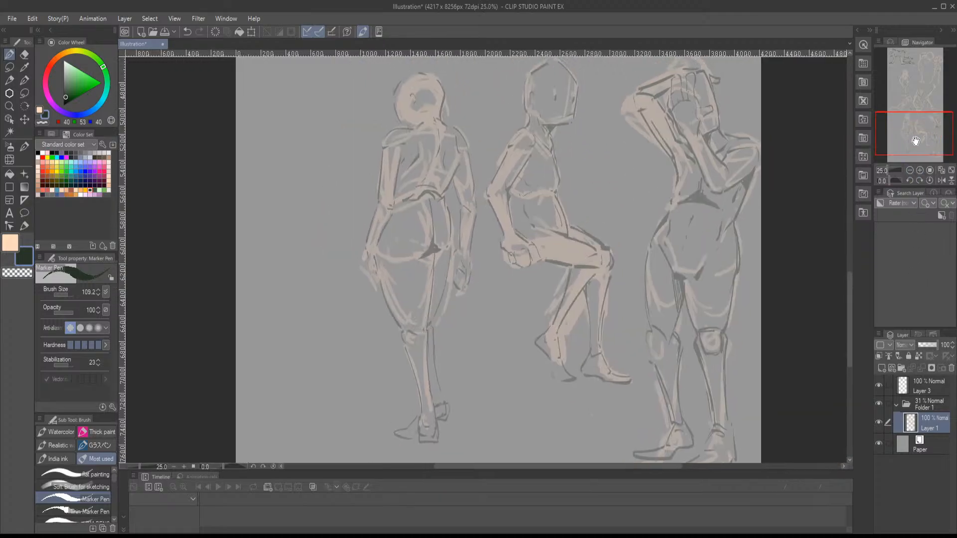
pyautogui.click(913, 401)
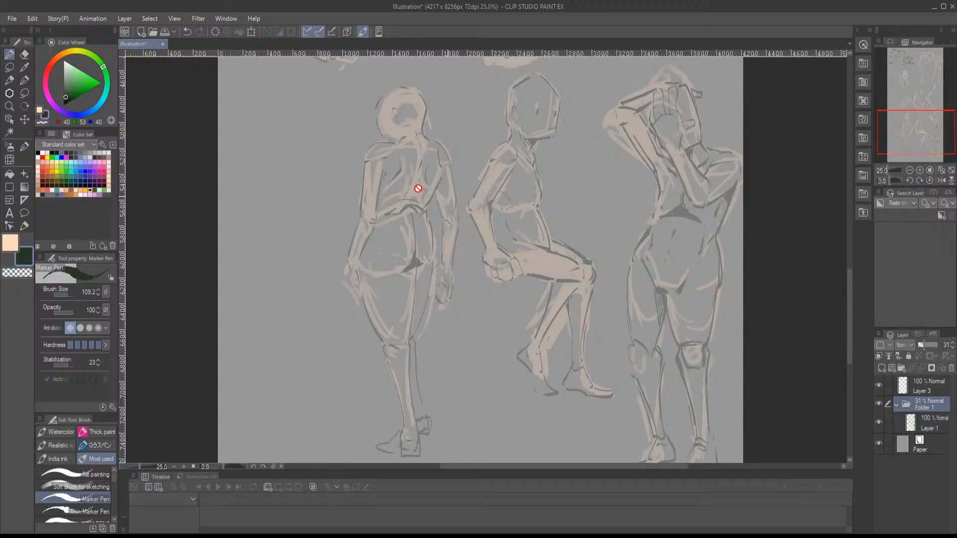
pyautogui.click(8, 66)
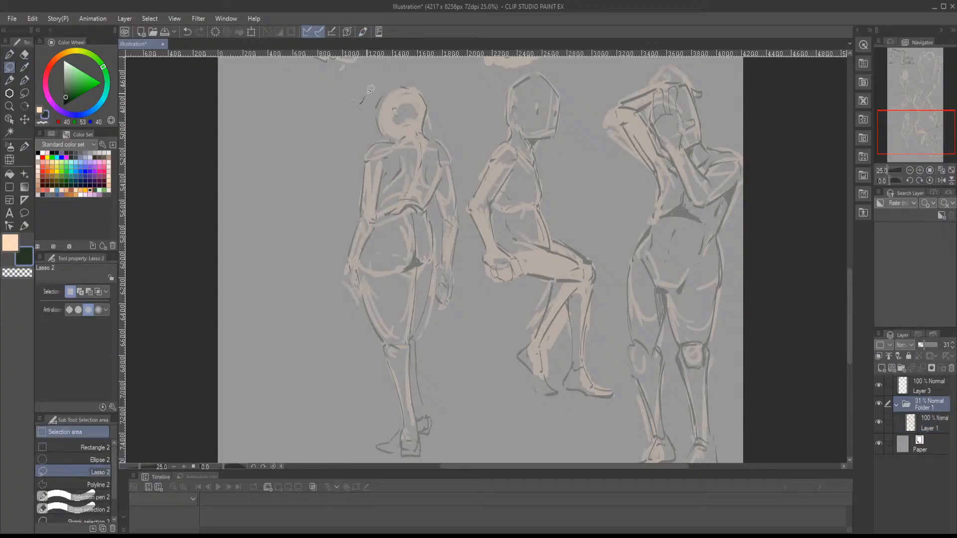
pyautogui.moveTo(370, 88)
pyautogui.mouseDown()
pyautogui.moveTo(420, 76)
pyautogui.moveTo(452, 115)
pyautogui.mouseUp()
pyautogui.moveTo(462, 398)
pyautogui.mouseDown()
pyautogui.moveTo(375, 463)
pyautogui.moveTo(305, 276)
pyautogui.moveTo(321, 129)
pyautogui.mouseUp()
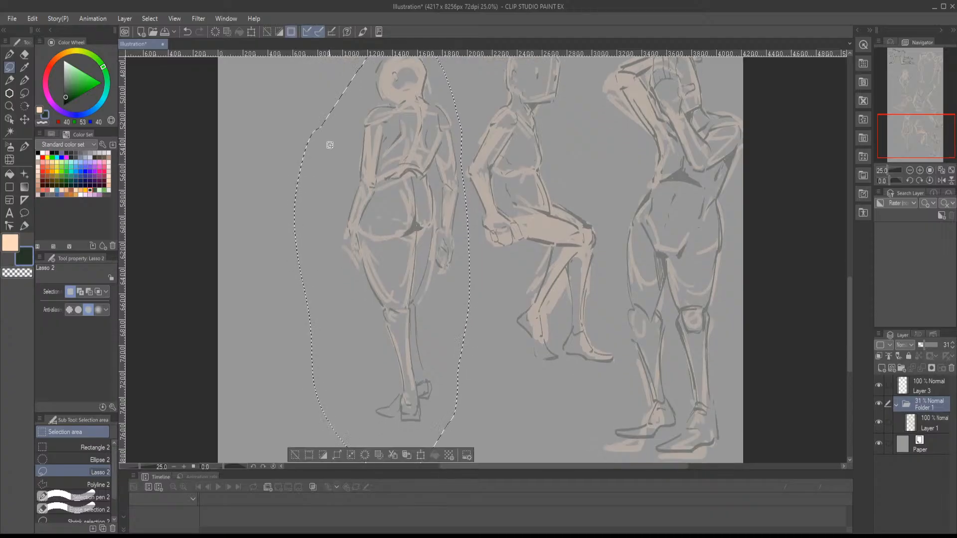
pyautogui.hotkey('ctrl', 't')
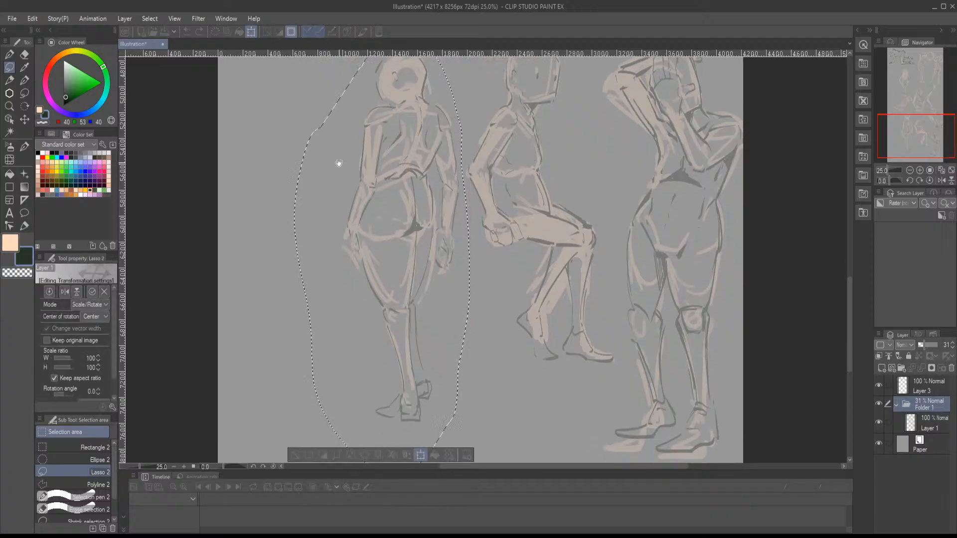
pyautogui.scroll(2, 338, 160)
pyautogui.moveTo(299, 93); pyautogui.dragTo(320, 143)
pyautogui.moveTo(334, 231); pyautogui.dragTo(288, 171)
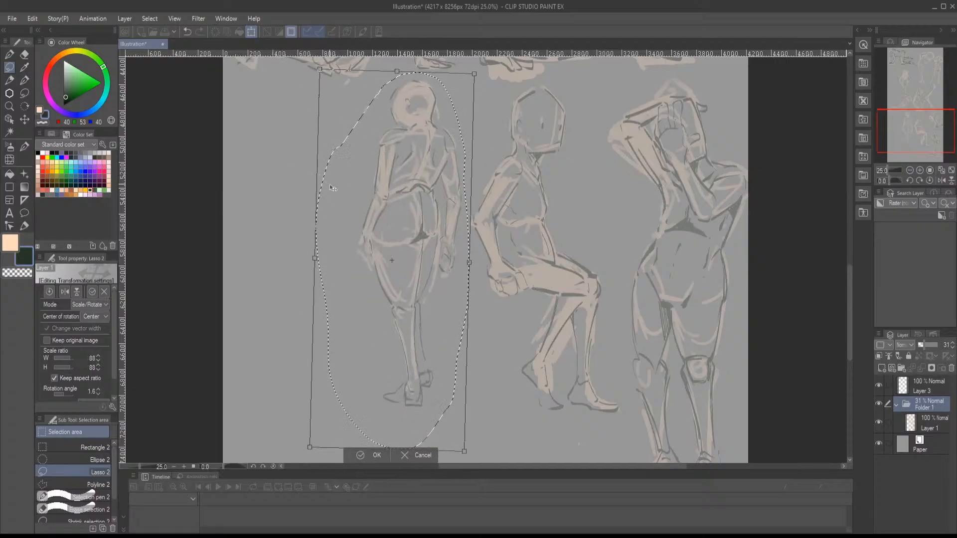
# - Reduce the back-view figure to 83% scale, shift it slightly beside the seated figure, apply the transformation and deselect
pyautogui.moveTo(320, 69); pyautogui.dragTo(328, 93)
pyautogui.moveTo(365, 141); pyautogui.dragTo(370, 138)
pyautogui.press('h')
pyautogui.press('h')
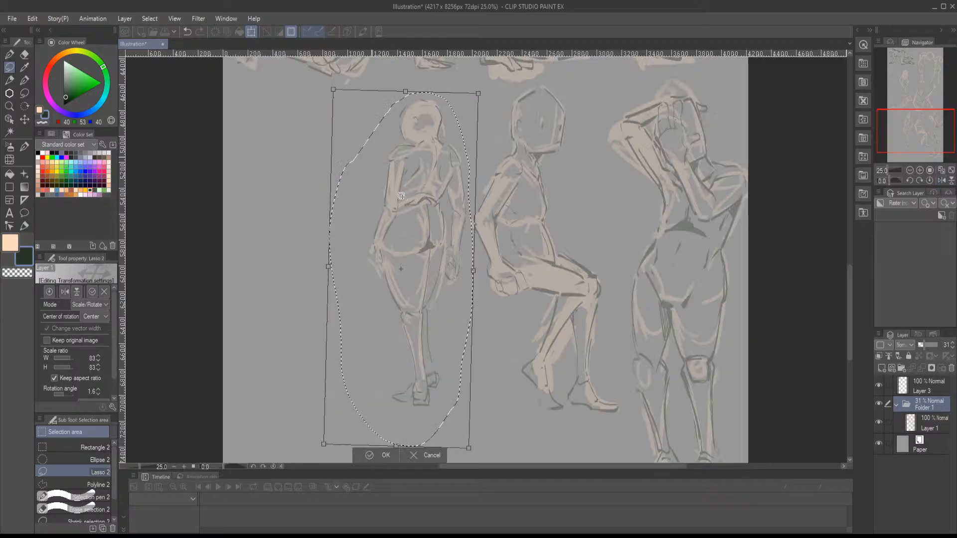
pyautogui.press('Return')
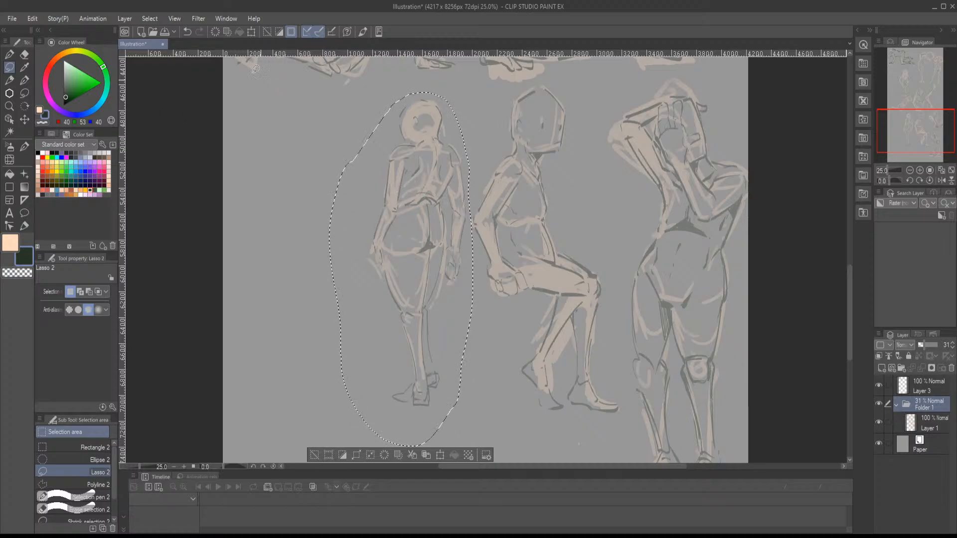
pyautogui.click(267, 31)
# - On Layer 1, rough in a new figure's horizontal forearm with peach flat painting strokes at brush size 62.4, beside the back-view figure
pyautogui.click(11, 55)
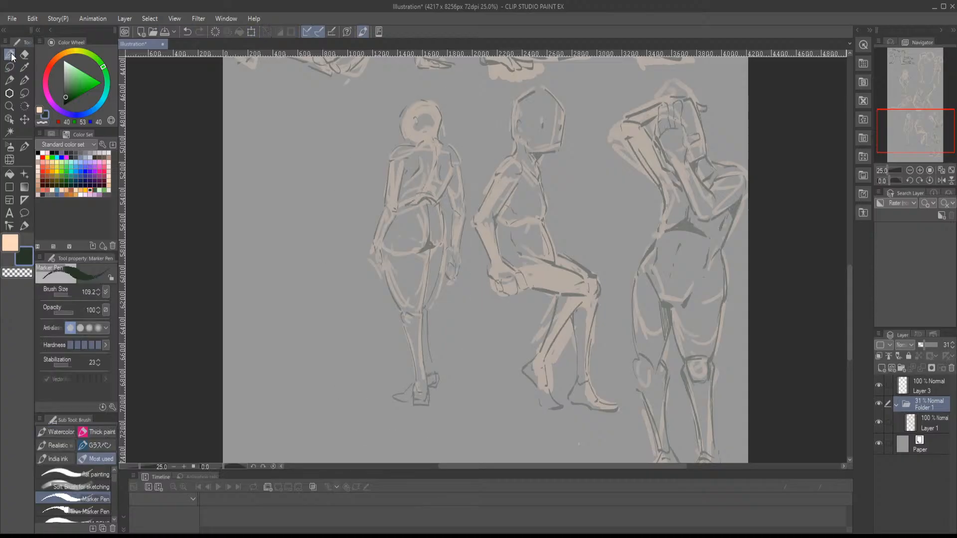
pyautogui.click(921, 169)
pyautogui.click(920, 168)
pyautogui.moveTo(916, 131); pyautogui.dragTo(907, 128)
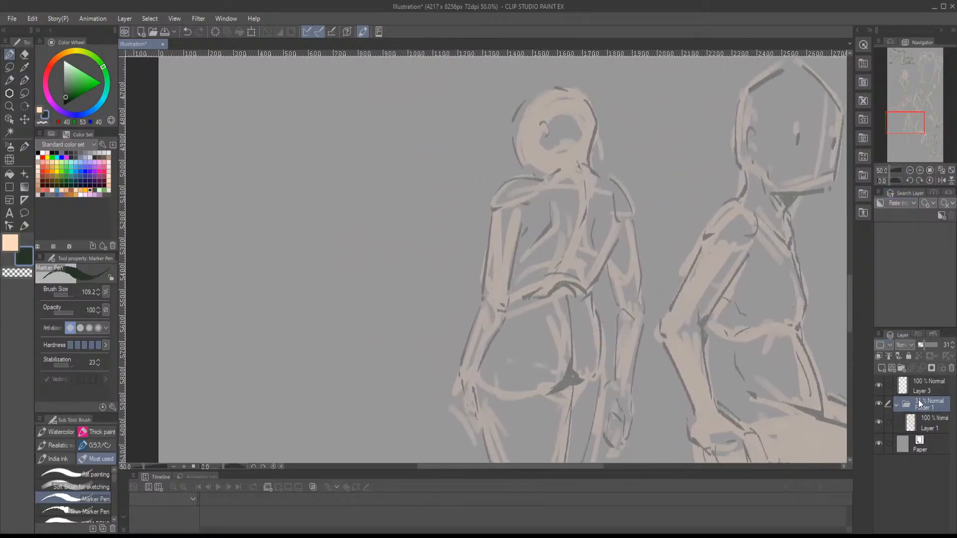
pyautogui.click(928, 424)
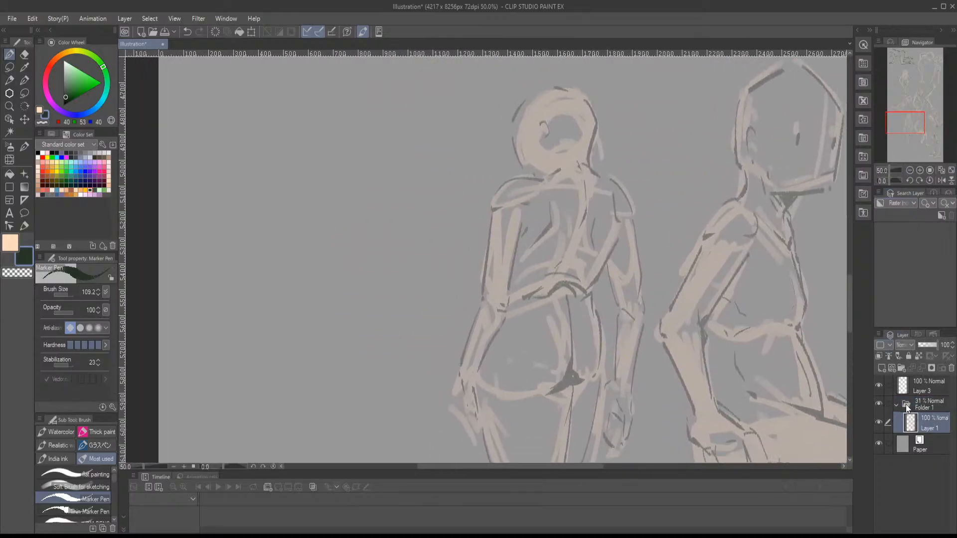
pyautogui.click(40, 110)
pyautogui.click(85, 476)
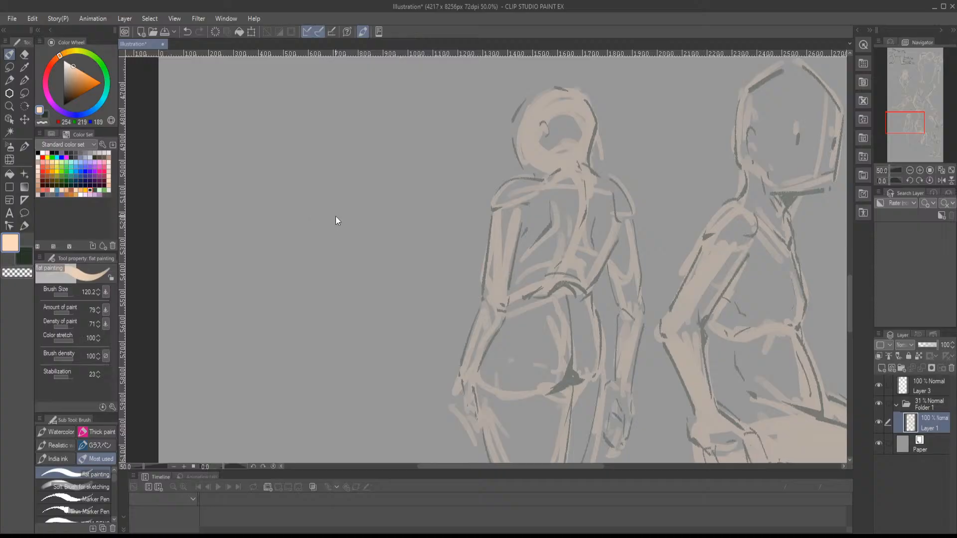
pyautogui.moveTo(333, 214); pyautogui.dragTo(330, 211)
pyautogui.moveTo(332, 180)
pyautogui.mouseDown()
pyautogui.moveTo(296, 217)
pyautogui.moveTo(382, 211)
pyautogui.mouseUp()
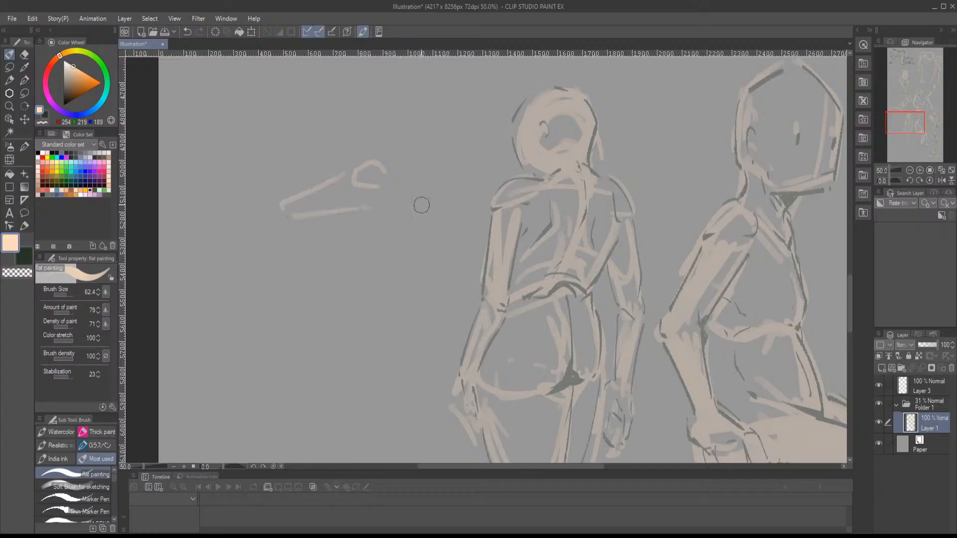
# - Rough in the new figure's shoulders, back contour and front of the chest
pyautogui.moveTo(436, 191); pyautogui.dragTo(420, 243)
pyautogui.moveTo(337, 225); pyautogui.dragTo(329, 254)
pyautogui.moveTo(375, 317)
pyautogui.mouseDown()
pyautogui.moveTo(421, 290)
pyautogui.moveTo(436, 191)
pyautogui.mouseUp()
pyautogui.moveTo(417, 157)
pyautogui.mouseDown()
pyautogui.moveTo(385, 177)
pyautogui.moveTo(394, 159)
pyautogui.mouseUp()
pyautogui.moveTo(416, 156); pyautogui.dragTo(437, 195)
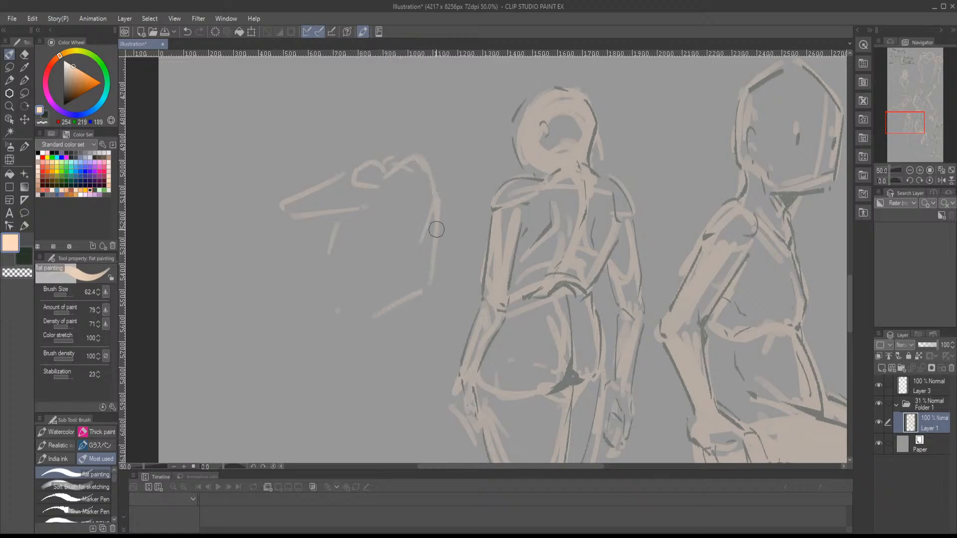
pyautogui.moveTo(427, 299); pyautogui.dragTo(438, 258)
pyautogui.moveTo(441, 160); pyautogui.dragTo(415, 243)
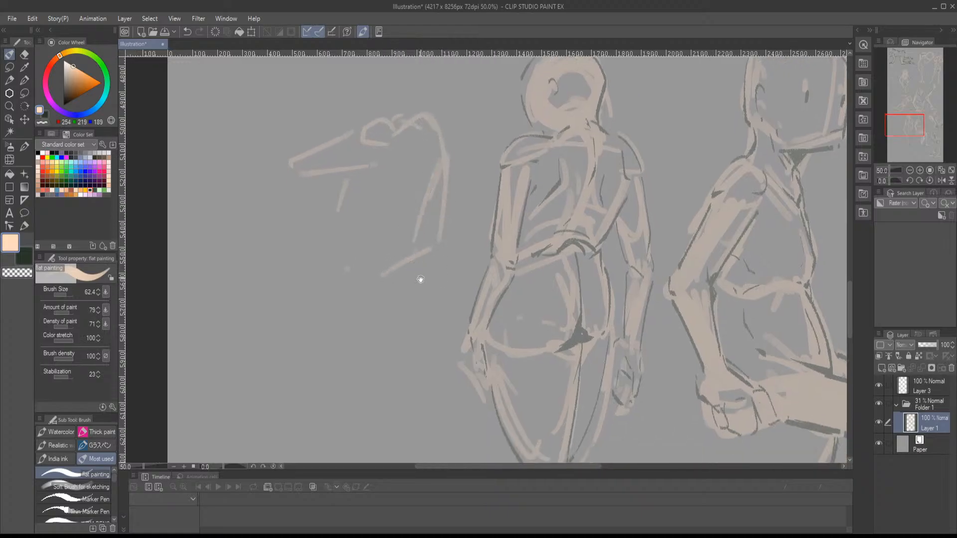
# - Sketch the new figure's waist, raised thigh and buttock in a seated pose
pyautogui.moveTo(422, 311); pyautogui.dragTo(425, 288)
pyautogui.moveTo(410, 250); pyautogui.dragTo(427, 307)
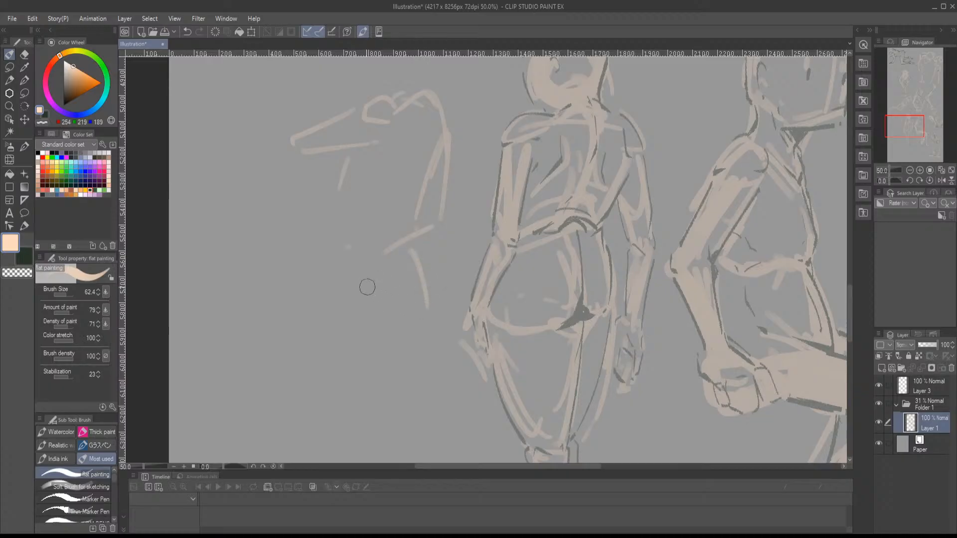
pyautogui.moveTo(340, 326)
pyautogui.mouseDown()
pyautogui.moveTo(394, 339)
pyautogui.moveTo(299, 343)
pyautogui.mouseUp()
pyautogui.moveTo(278, 360)
pyautogui.mouseDown()
pyautogui.moveTo(323, 382)
pyautogui.moveTo(423, 363)
pyautogui.mouseUp()
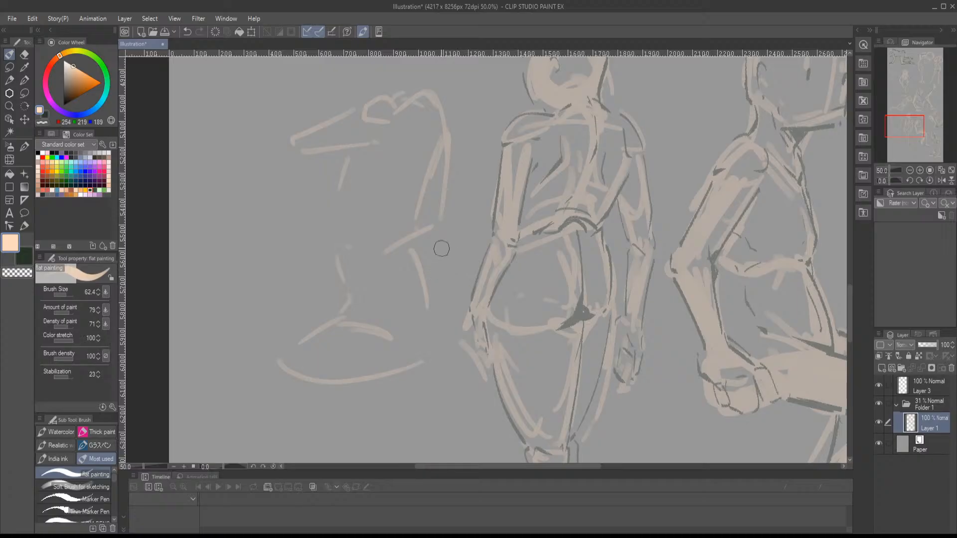
pyautogui.moveTo(434, 248)
pyautogui.mouseDown()
pyautogui.moveTo(443, 331)
pyautogui.moveTo(449, 280)
pyautogui.moveTo(436, 370)
pyautogui.moveTo(473, 350)
pyautogui.mouseUp()
pyautogui.moveTo(464, 311); pyautogui.dragTo(442, 260)
# - Sketch the seated figure's outstretched hand and block in its head outline above the shoulders
pyautogui.moveTo(411, 224); pyautogui.dragTo(451, 288)
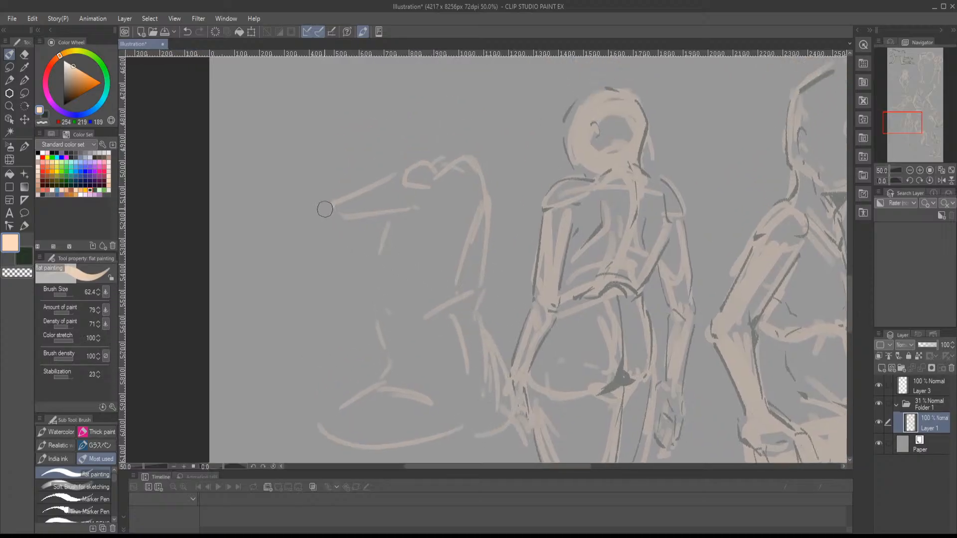
pyautogui.moveTo(262, 206); pyautogui.dragTo(324, 205)
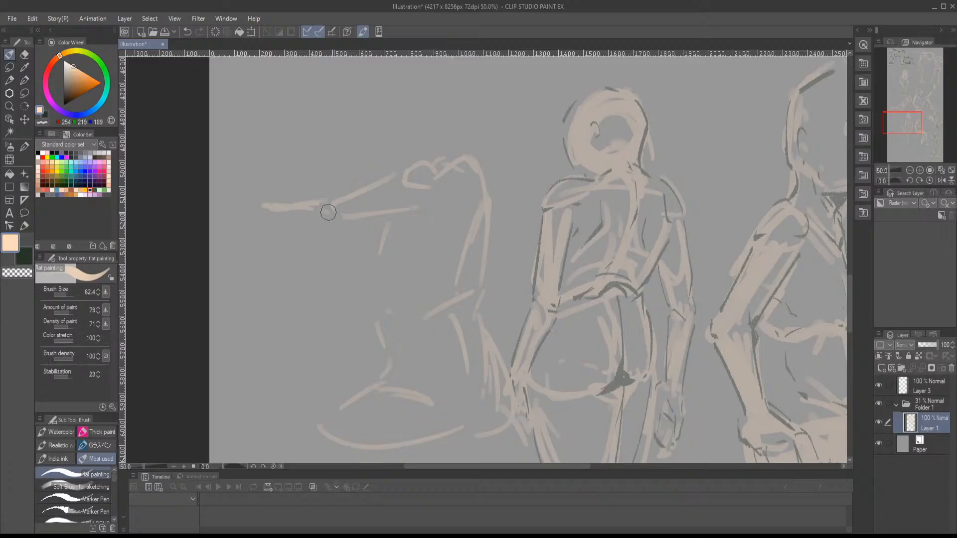
pyautogui.moveTo(434, 173); pyautogui.dragTo(364, 226)
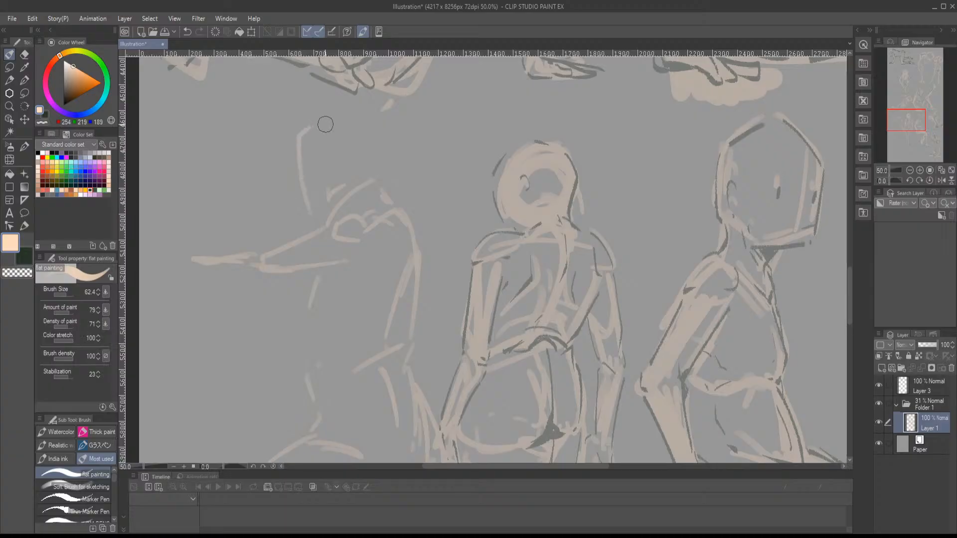
pyautogui.hotkey('ctrl', 'z')
pyautogui.moveTo(311, 150); pyautogui.dragTo(320, 204)
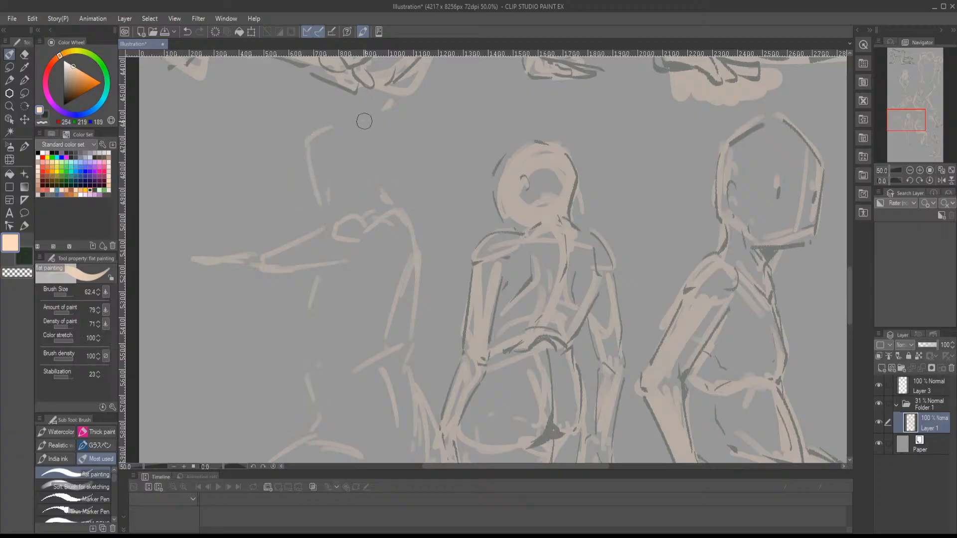
pyautogui.moveTo(383, 130); pyautogui.dragTo(394, 199)
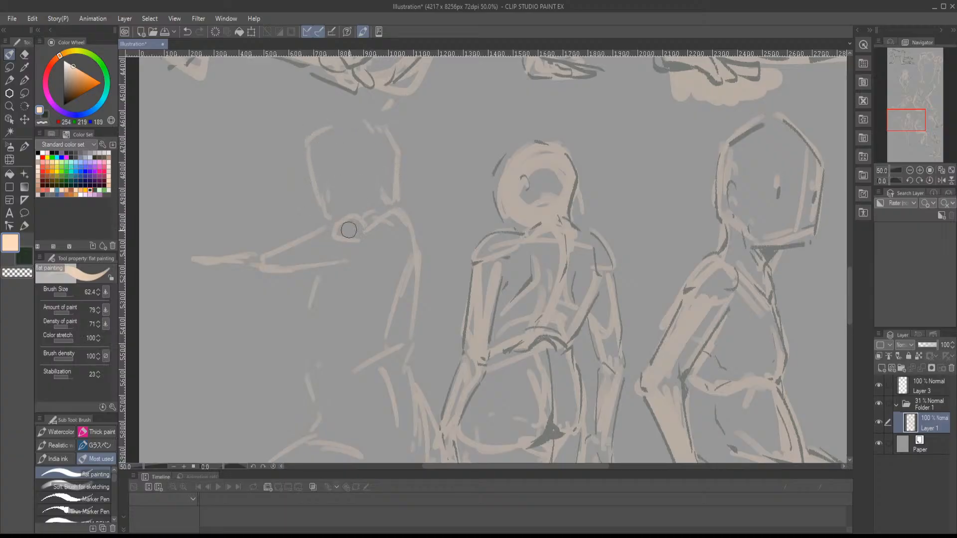
# - Reinforce the shoulder, add the lower forearm and torso contours, and extend the top of the thigh to the knee
pyautogui.scroll(-3, 369, 225)
pyautogui.moveTo(437, 137); pyautogui.dragTo(455, 162)
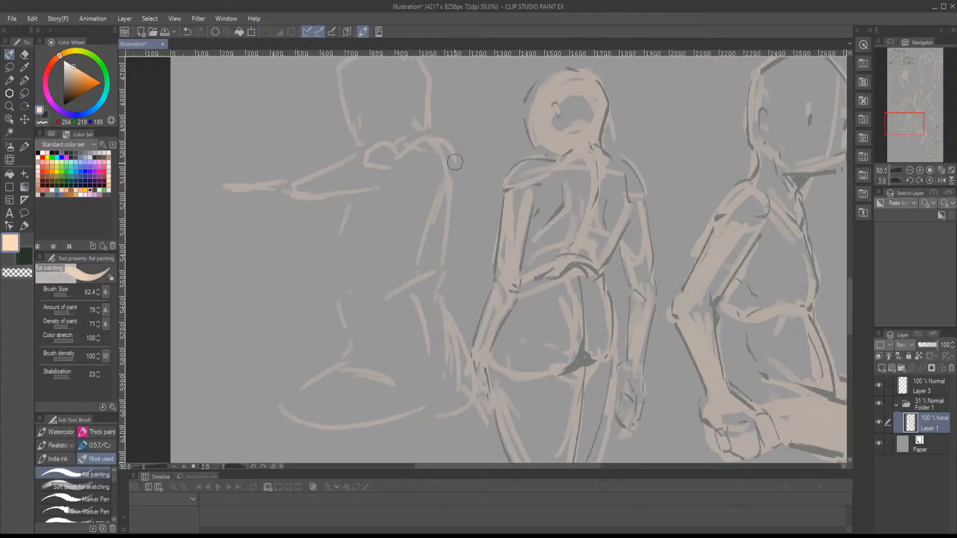
pyautogui.scroll(-2, 455, 189)
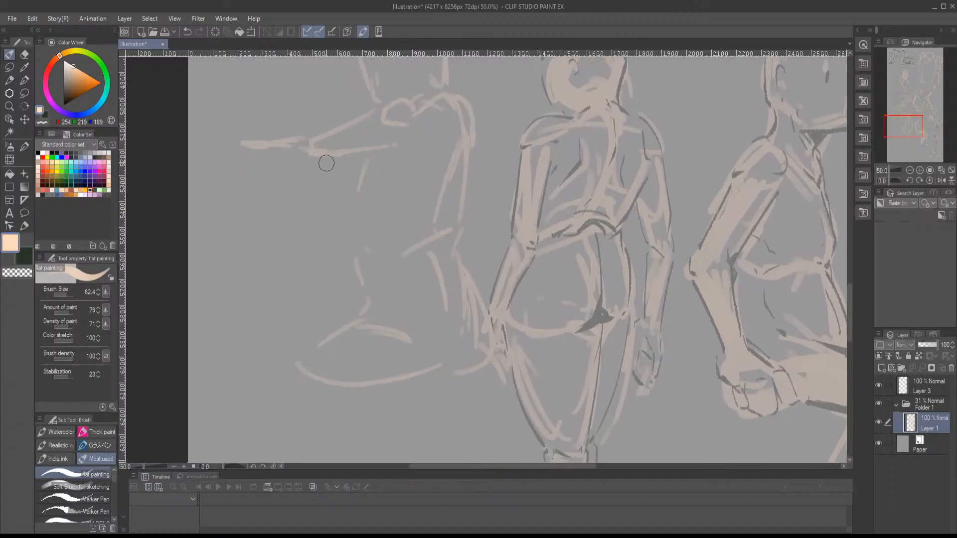
pyautogui.moveTo(326, 164)
pyautogui.mouseDown()
pyautogui.moveTo(402, 150)
pyautogui.moveTo(409, 168)
pyautogui.moveTo(431, 147)
pyautogui.moveTo(391, 210)
pyautogui.mouseUp()
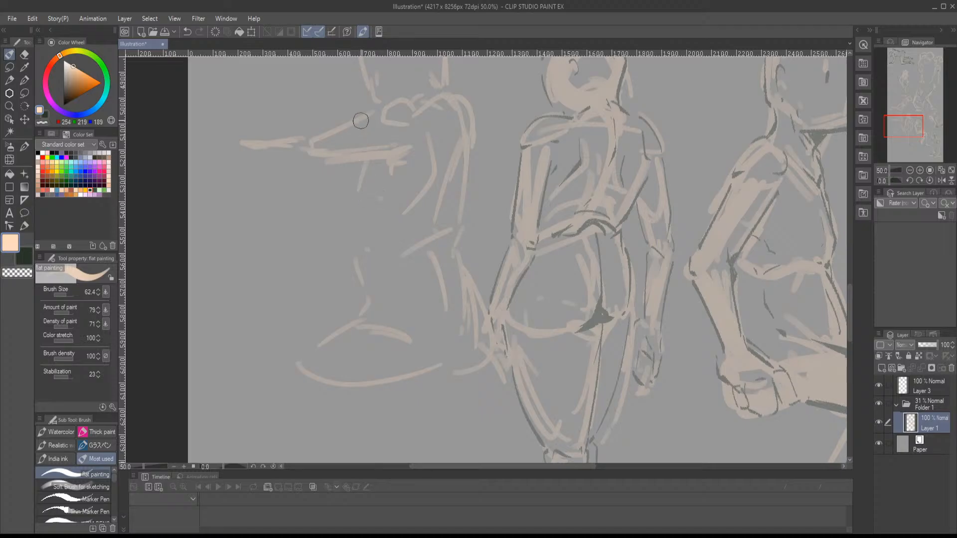
pyautogui.moveTo(317, 144)
pyautogui.mouseDown()
pyautogui.moveTo(321, 176)
pyautogui.moveTo(392, 172)
pyautogui.moveTo(396, 182)
pyautogui.mouseUp()
pyautogui.moveTo(360, 184); pyautogui.dragTo(349, 252)
pyautogui.moveTo(389, 296)
pyautogui.mouseDown()
pyautogui.moveTo(420, 217)
pyautogui.moveTo(315, 267)
pyautogui.moveTo(308, 291)
pyautogui.mouseUp()
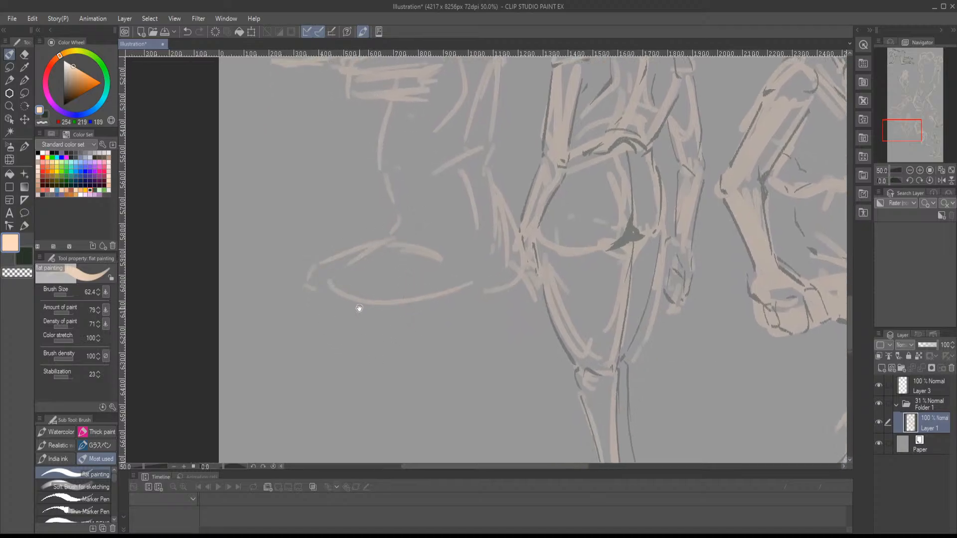
# - Draw the bent knee, lower leg and foot, and strengthen the buttock contour of the seated figure
pyautogui.moveTo(359, 307)
pyautogui.mouseDown()
pyautogui.moveTo(358, 258)
pyautogui.moveTo(340, 279)
pyautogui.mouseUp()
pyautogui.moveTo(302, 273); pyautogui.dragTo(312, 300)
pyautogui.moveTo(349, 261); pyautogui.dragTo(344, 339)
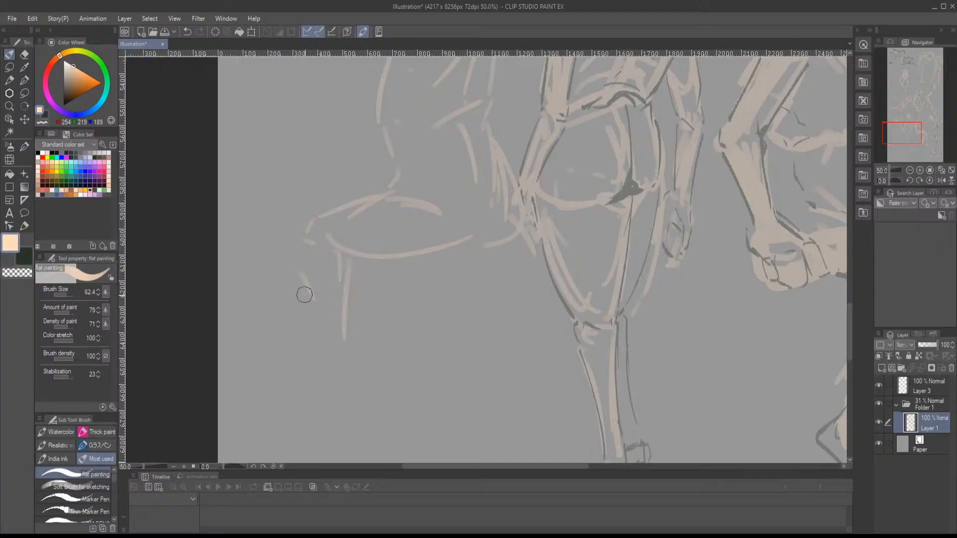
pyautogui.moveTo(304, 295); pyautogui.dragTo(332, 367)
pyautogui.moveTo(346, 280); pyautogui.dragTo(347, 384)
pyautogui.moveTo(356, 385)
pyautogui.mouseDown()
pyautogui.moveTo(332, 362)
pyautogui.moveTo(303, 415)
pyautogui.moveTo(283, 419)
pyautogui.moveTo(362, 400)
pyautogui.moveTo(352, 367)
pyautogui.mouseUp()
pyautogui.moveTo(313, 272)
pyautogui.mouseDown()
pyautogui.moveTo(313, 339)
pyautogui.moveTo(305, 306)
pyautogui.moveTo(329, 262)
pyautogui.mouseUp()
pyautogui.moveTo(303, 256)
pyautogui.mouseDown()
pyautogui.moveTo(398, 247)
pyautogui.moveTo(330, 254)
pyautogui.moveTo(390, 272)
pyautogui.moveTo(382, 272)
pyautogui.moveTo(384, 249)
pyautogui.moveTo(396, 277)
pyautogui.mouseUp()
pyautogui.moveTo(402, 182); pyautogui.dragTo(408, 275)
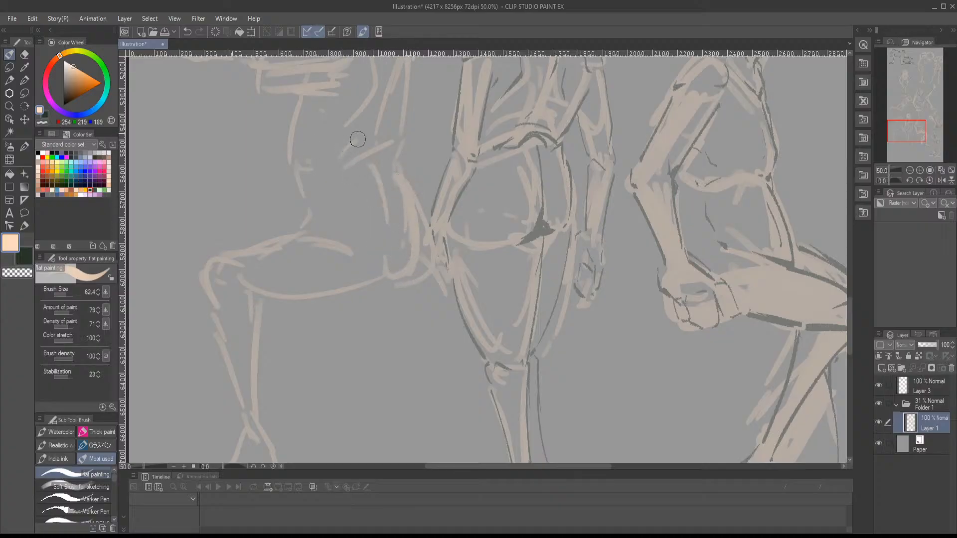
# - Add the curved waist line, the belly crease and the hip side line to the seated figure's torso
pyautogui.moveTo(388, 142); pyautogui.dragTo(323, 167)
pyautogui.moveTo(308, 217); pyautogui.dragTo(299, 232)
pyautogui.moveTo(310, 216); pyautogui.dragTo(345, 225)
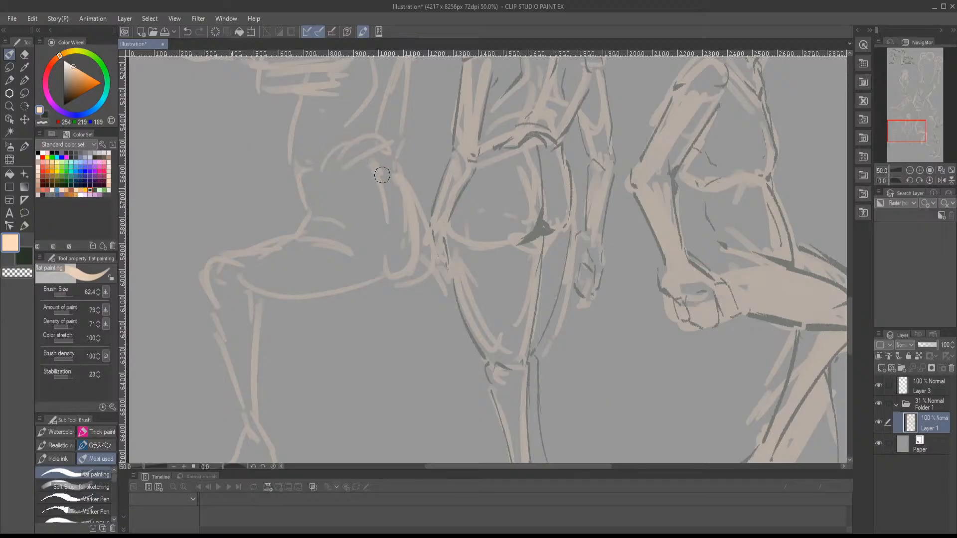
pyautogui.moveTo(377, 170)
pyautogui.mouseDown()
pyautogui.moveTo(391, 218)
pyautogui.moveTo(390, 240)
pyautogui.mouseUp()
# - Sketch the chair's backrest under the figure's arms and its angular seat beneath the thigh
pyautogui.moveTo(388, 150)
pyautogui.mouseDown()
pyautogui.moveTo(369, 248)
pyautogui.moveTo(376, 242)
pyautogui.moveTo(452, 292)
pyautogui.mouseUp()
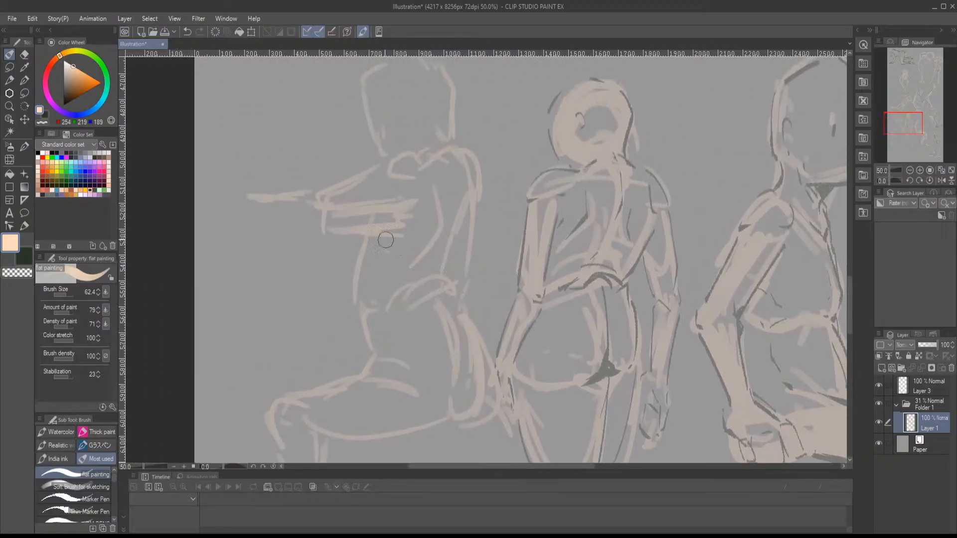
pyautogui.moveTo(224, 222)
pyautogui.mouseDown()
pyautogui.moveTo(222, 270)
pyautogui.moveTo(260, 196)
pyautogui.moveTo(315, 213)
pyautogui.mouseUp()
pyautogui.moveTo(240, 199)
pyautogui.mouseDown()
pyautogui.moveTo(309, 217)
pyautogui.moveTo(315, 206)
pyautogui.moveTo(400, 194)
pyautogui.moveTo(372, 199)
pyautogui.moveTo(381, 172)
pyautogui.mouseUp()
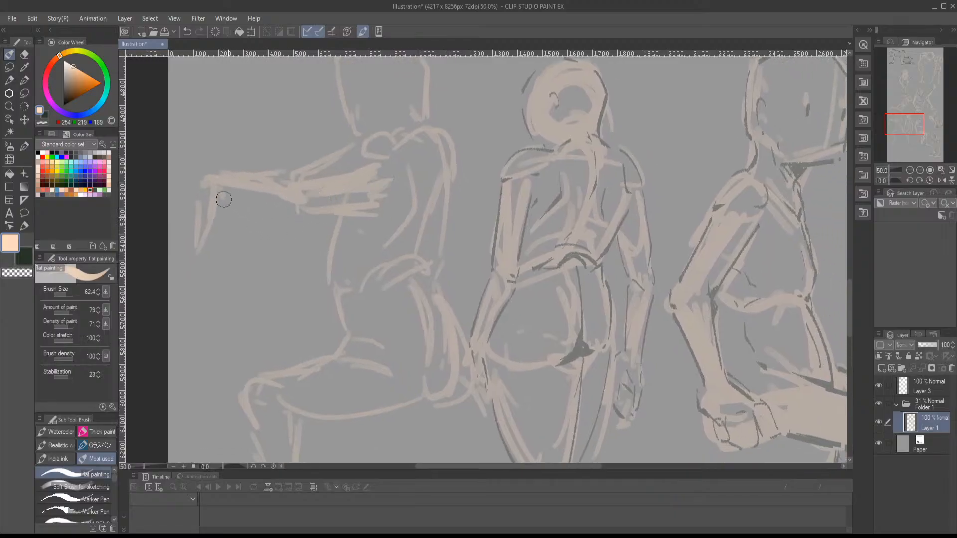
pyautogui.moveTo(224, 200)
pyautogui.mouseDown()
pyautogui.moveTo(250, 352)
pyautogui.moveTo(261, 358)
pyautogui.moveTo(315, 257)
pyautogui.mouseUp()
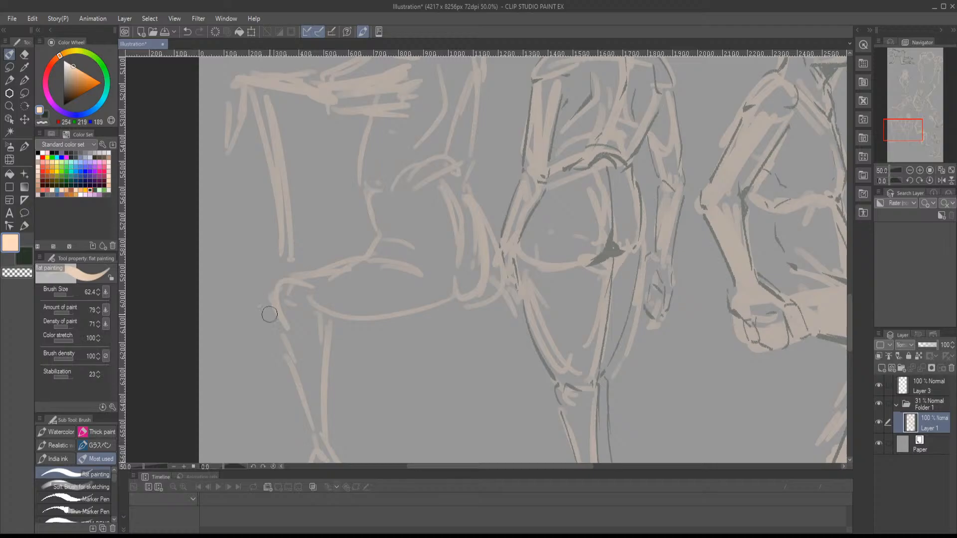
pyautogui.moveTo(339, 322)
pyautogui.mouseDown()
pyautogui.moveTo(412, 336)
pyautogui.moveTo(480, 324)
pyautogui.mouseUp()
pyautogui.moveTo(414, 337); pyautogui.dragTo(415, 368)
pyautogui.moveTo(314, 349)
pyautogui.mouseDown()
pyautogui.moveTo(425, 368)
pyautogui.moveTo(533, 334)
pyautogui.moveTo(498, 246)
pyautogui.mouseUp()
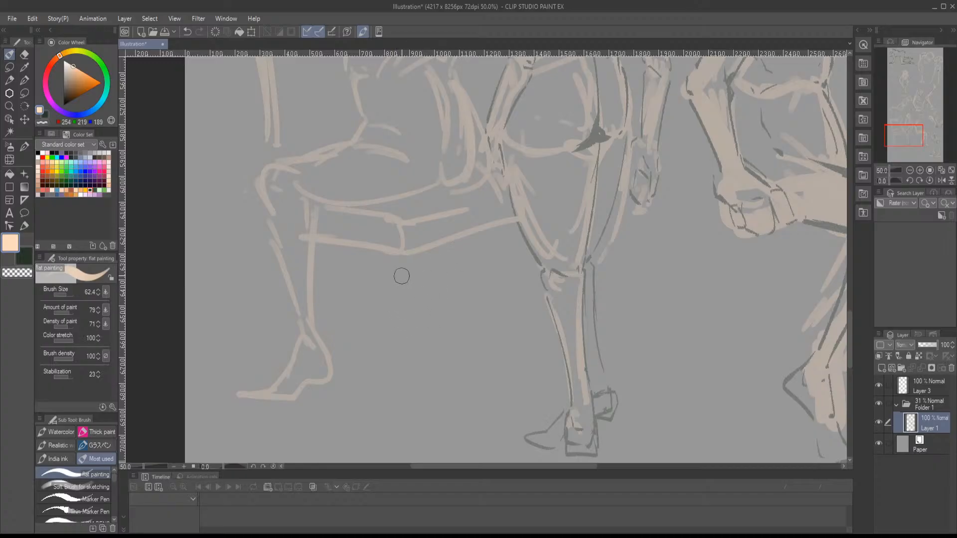
# - Draw the chair's near corner leg and the front leg beside the figure's foot
pyautogui.moveTo(399, 286); pyautogui.dragTo(396, 418)
pyautogui.moveTo(398, 264); pyautogui.dragTo(396, 421)
pyautogui.moveTo(367, 377); pyautogui.dragTo(406, 356)
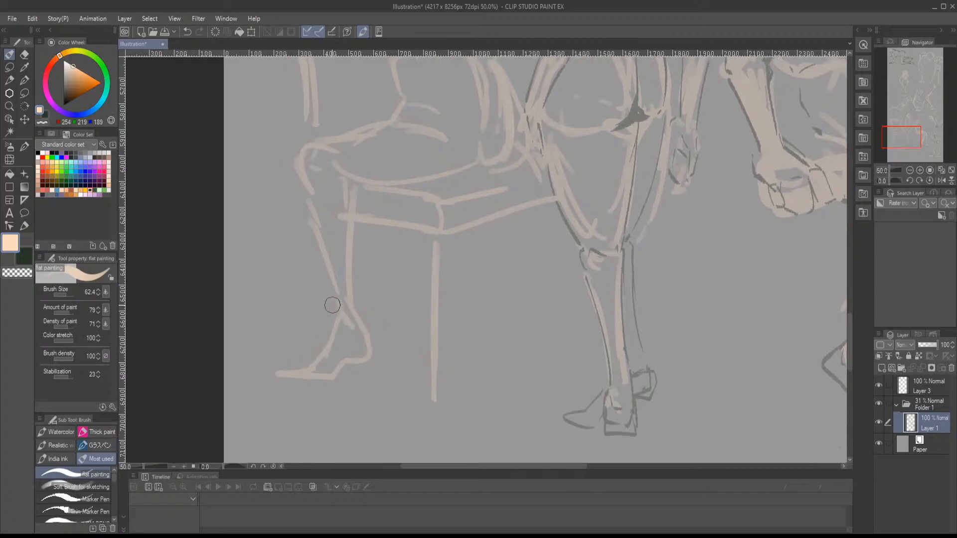
pyautogui.moveTo(313, 256)
pyautogui.mouseDown()
pyautogui.moveTo(305, 348)
pyautogui.moveTo(306, 340)
pyautogui.mouseUp()
pyautogui.moveTo(308, 386)
pyautogui.mouseDown()
pyautogui.moveTo(321, 336)
pyautogui.moveTo(312, 371)
pyautogui.mouseUp()
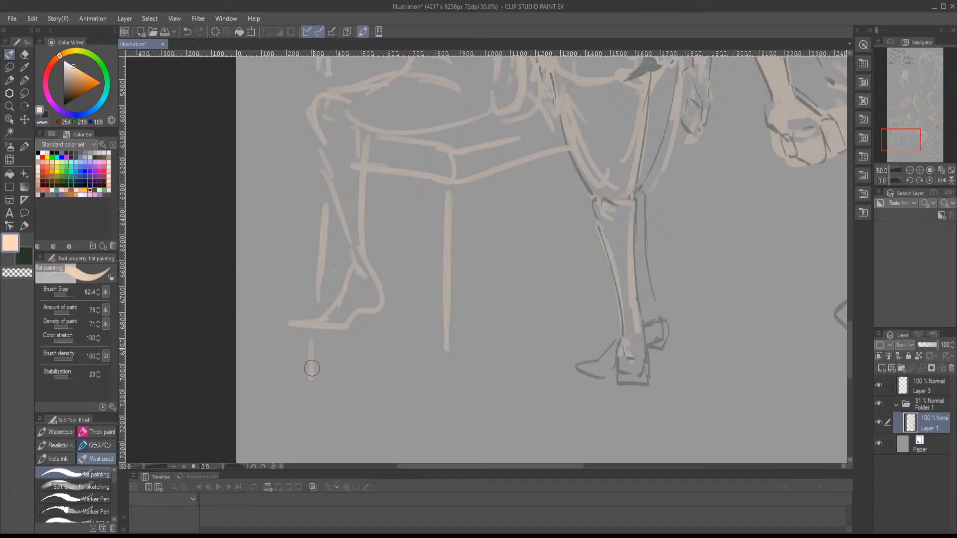
# - Add the chair's rear leg, its lower rails and short guide marks at the base
pyautogui.moveTo(361, 333); pyautogui.dragTo(419, 358)
pyautogui.moveTo(444, 375); pyautogui.dragTo(444, 394)
pyautogui.moveTo(480, 350); pyautogui.dragTo(400, 364)
pyautogui.moveTo(491, 185); pyautogui.dragTo(513, 360)
pyautogui.moveTo(501, 337); pyautogui.dragTo(399, 368)
pyautogui.moveTo(477, 352)
pyautogui.mouseDown()
pyautogui.moveTo(400, 369)
pyautogui.moveTo(378, 438)
pyautogui.mouseUp()
pyautogui.moveTo(370, 413); pyautogui.dragTo(372, 444)
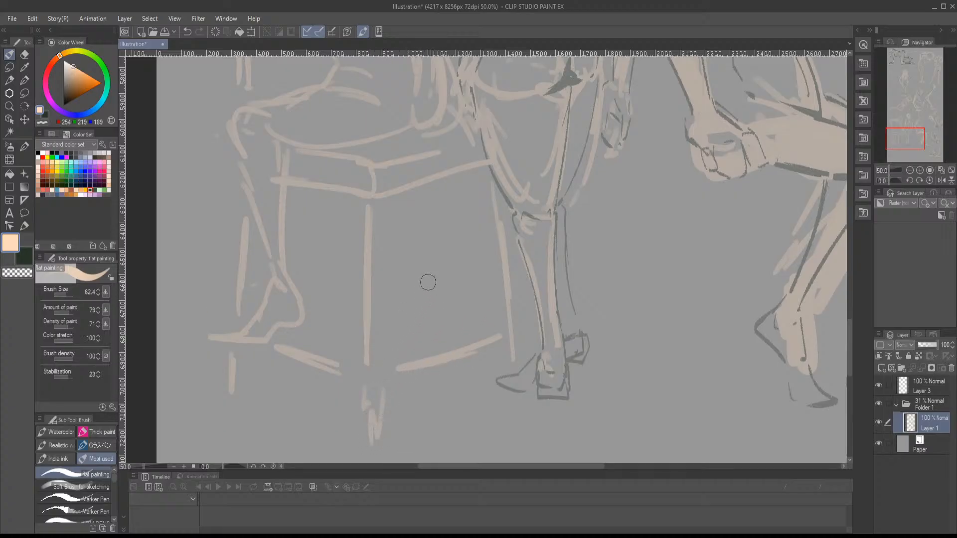
# - Sketch the chair's inner leg and crossbar, and the figure's second lower leg and foot beneath the seat
pyautogui.moveTo(349, 205)
pyautogui.mouseDown()
pyautogui.moveTo(351, 336)
pyautogui.moveTo(481, 337)
pyautogui.mouseUp()
pyautogui.moveTo(305, 329)
pyautogui.mouseDown()
pyautogui.moveTo(382, 328)
pyautogui.moveTo(443, 280)
pyautogui.moveTo(422, 193)
pyautogui.moveTo(421, 276)
pyautogui.mouseUp()
pyautogui.moveTo(432, 185); pyautogui.dragTo(445, 294)
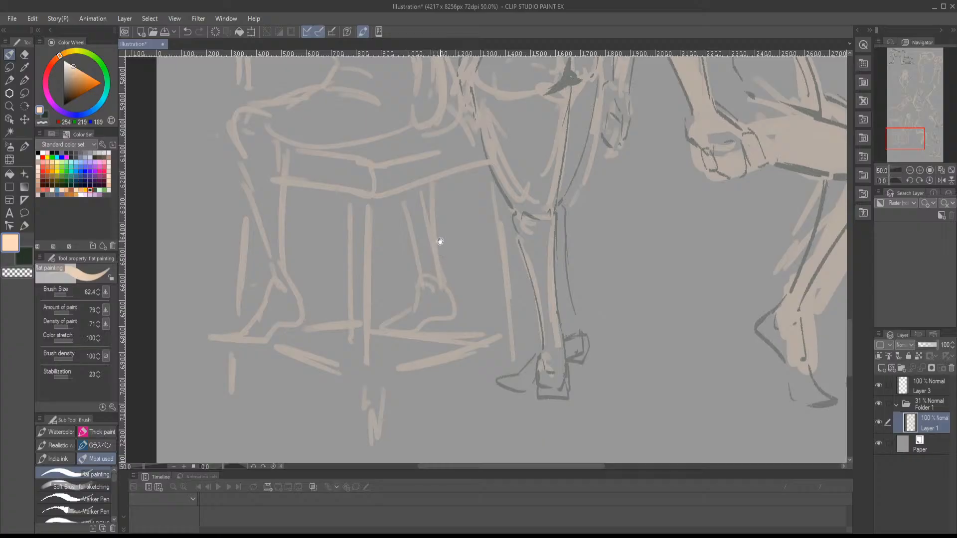
# - Lasso the seated figure with its chair, scale it to 66%, place it beside the back-view figure, apply the transformation and return to the brush
pyautogui.moveTo(432, 248)
pyautogui.mouseDown()
pyautogui.moveTo(423, 250)
pyautogui.moveTo(413, 349)
pyautogui.mouseUp()
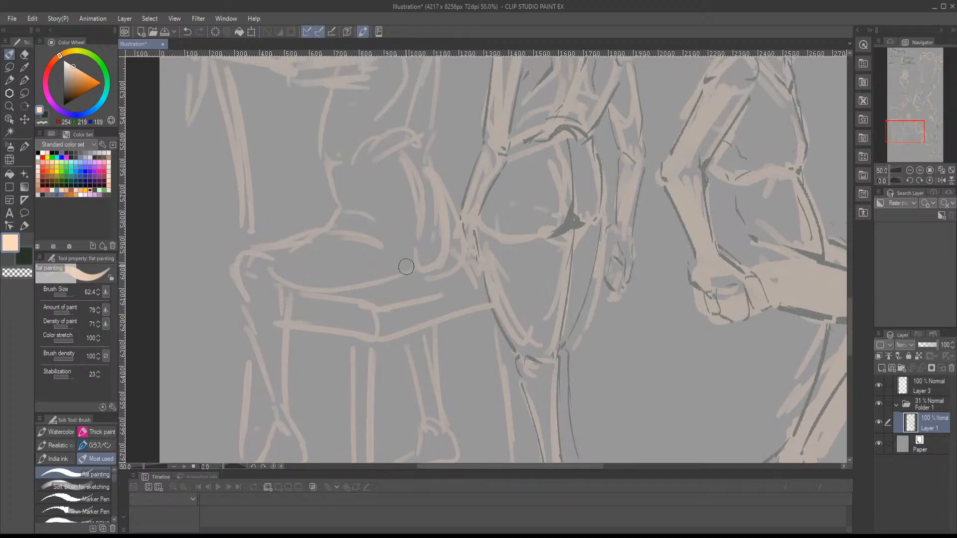
pyautogui.moveTo(406, 267)
pyautogui.mouseDown()
pyautogui.moveTo(396, 354)
pyautogui.moveTo(410, 367)
pyautogui.mouseUp()
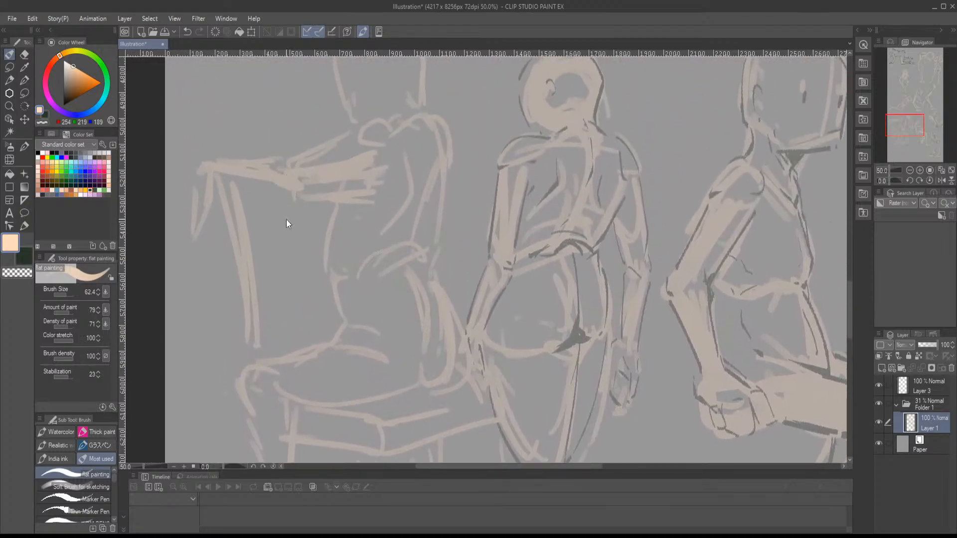
pyautogui.scroll(-1, 286, 223)
pyautogui.click(24, 93)
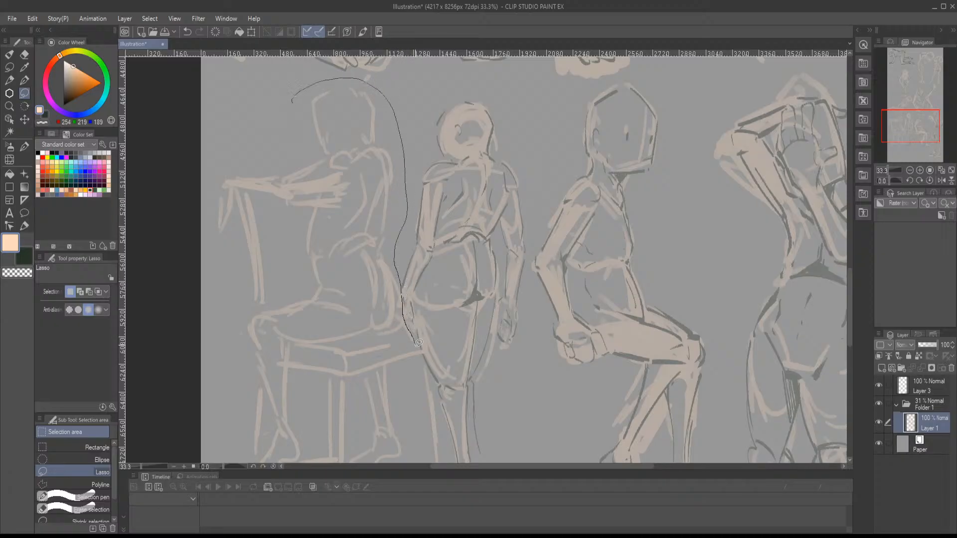
pyautogui.moveTo(437, 428)
pyautogui.mouseDown()
pyautogui.moveTo(429, 461)
pyautogui.moveTo(279, 461)
pyautogui.moveTo(203, 348)
pyautogui.moveTo(167, 149)
pyautogui.moveTo(249, 62)
pyautogui.moveTo(279, 59)
pyautogui.moveTo(195, 59)
pyautogui.moveTo(292, 122)
pyautogui.mouseUp()
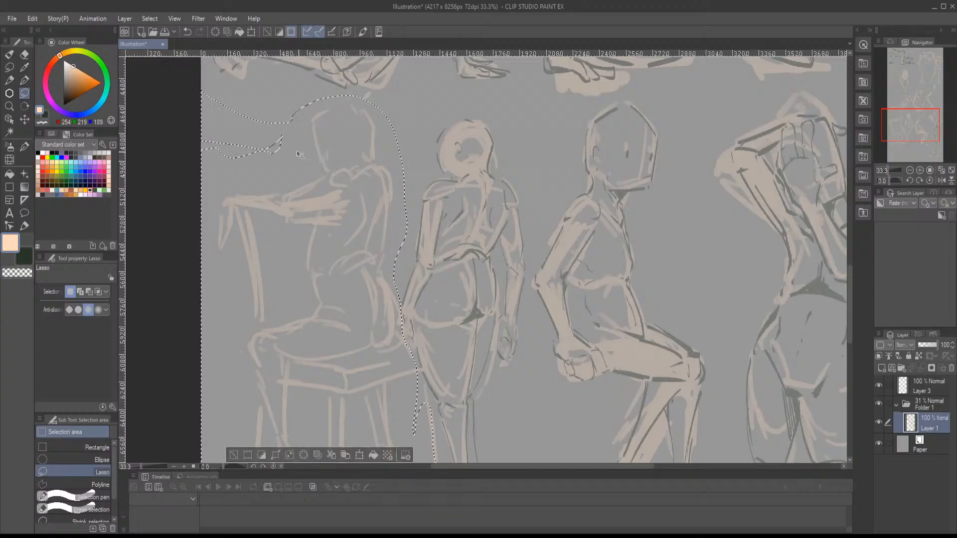
pyautogui.hotkey('ctrl', 't')
pyautogui.moveTo(232, 129); pyautogui.dragTo(251, 150)
pyautogui.moveTo(294, 195); pyautogui.dragTo(246, 130)
pyautogui.moveTo(189, 91); pyautogui.dragTo(232, 153)
pyautogui.moveTo(299, 196); pyautogui.dragTo(314, 151)
pyautogui.moveTo(233, 110); pyautogui.dragTo(250, 145)
pyautogui.moveTo(302, 200); pyautogui.dragTo(279, 155)
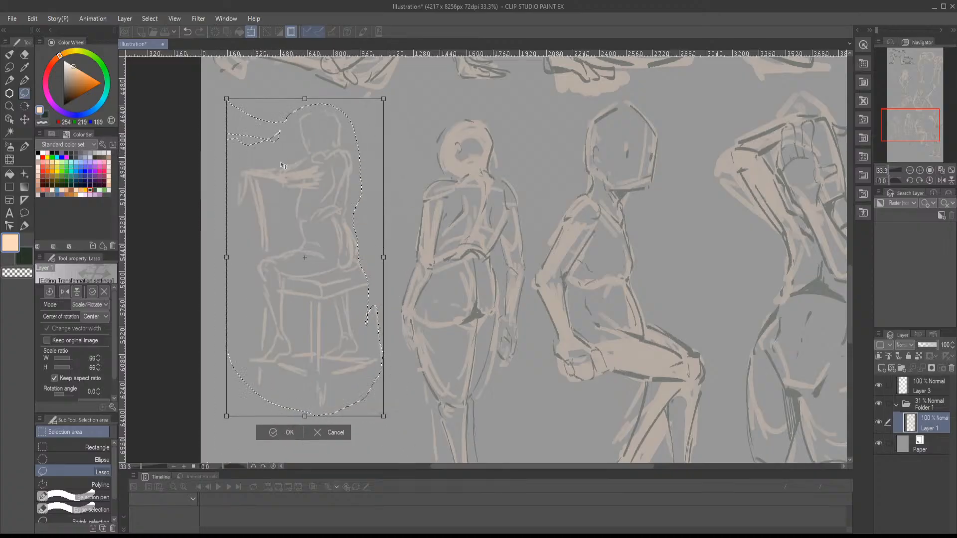
pyautogui.press('Return')
pyautogui.press('b')
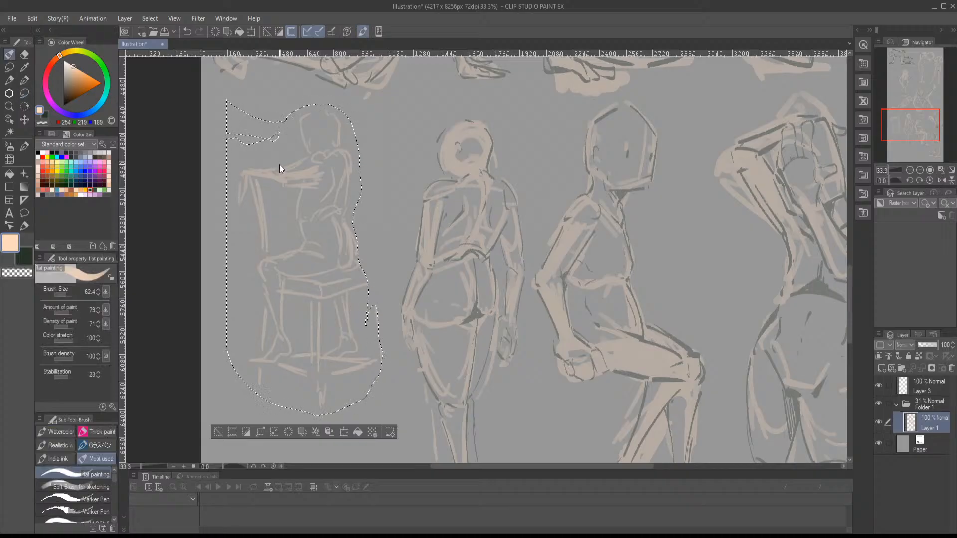
# - Clear the selection and switch to the Marker Pen with the dark green colour
pyautogui.hotkey('ctrl', 'd')
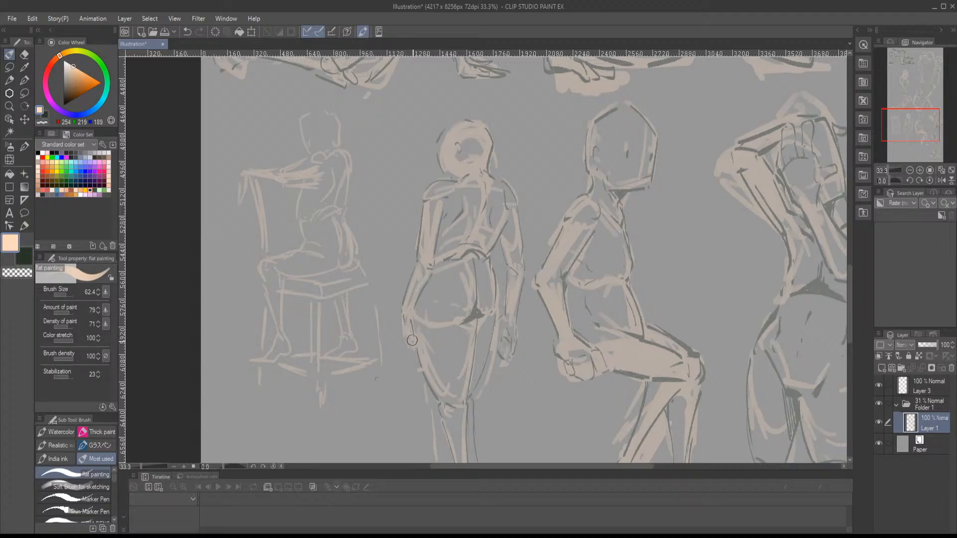
pyautogui.scroll(1, 438, 357)
pyautogui.moveTo(438, 357); pyautogui.dragTo(432, 322)
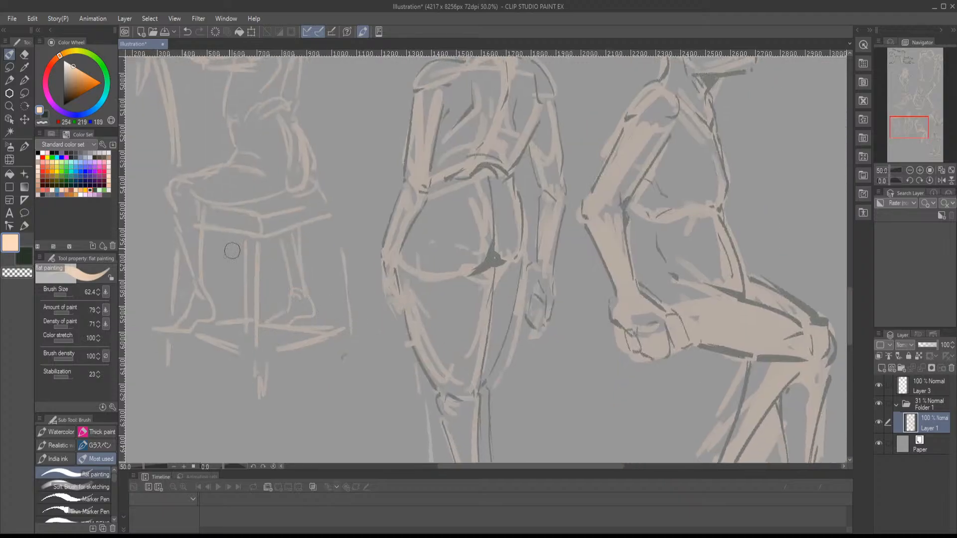
pyautogui.click(40, 113)
pyautogui.click(78, 498)
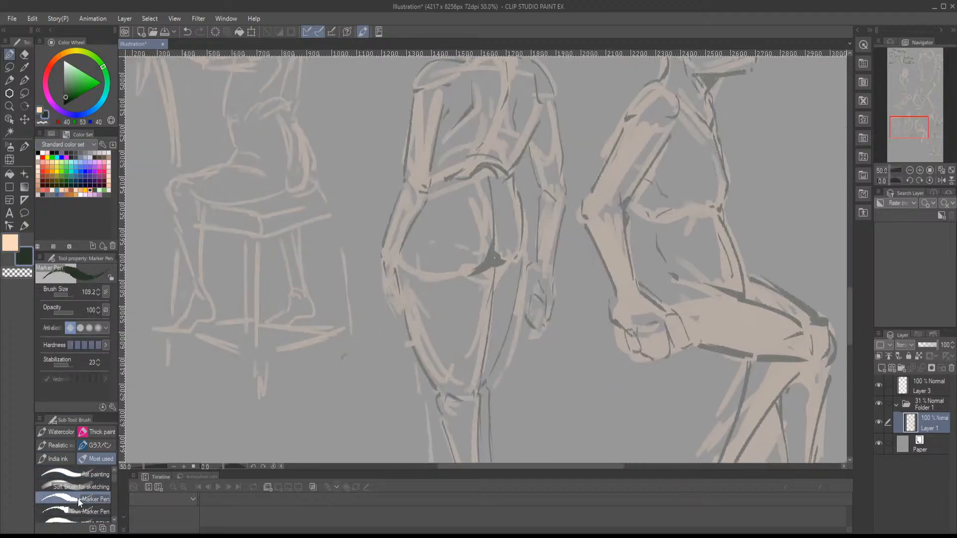
# - Touch up the dark outline of the back-view figure's lower leg and foot
pyautogui.moveTo(422, 321); pyautogui.dragTo(411, 234)
pyautogui.moveTo(431, 326); pyautogui.dragTo(423, 252)
pyautogui.moveTo(396, 400); pyautogui.dragTo(442, 399)
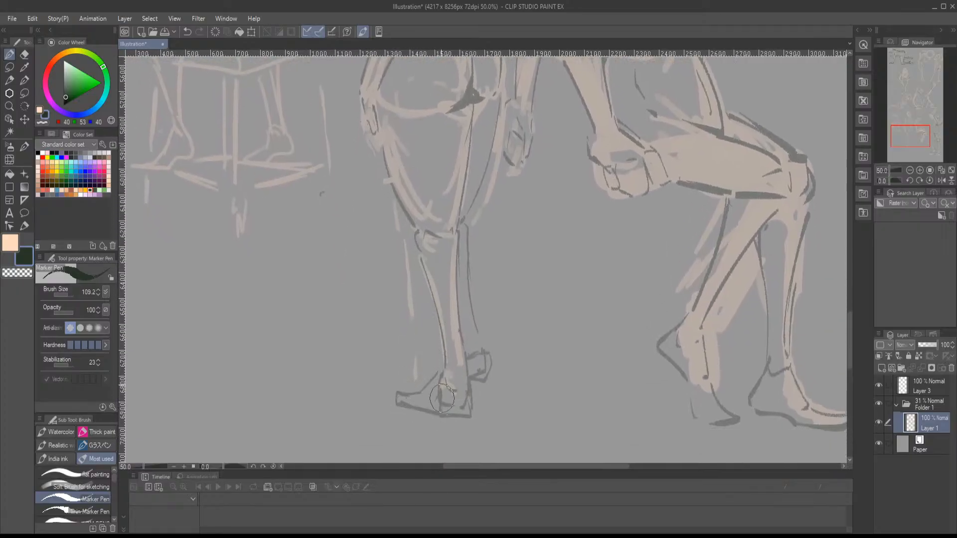
pyautogui.moveTo(450, 339)
pyautogui.mouseDown()
pyautogui.moveTo(438, 331)
pyautogui.moveTo(487, 444)
pyautogui.moveTo(433, 320)
pyautogui.mouseUp()
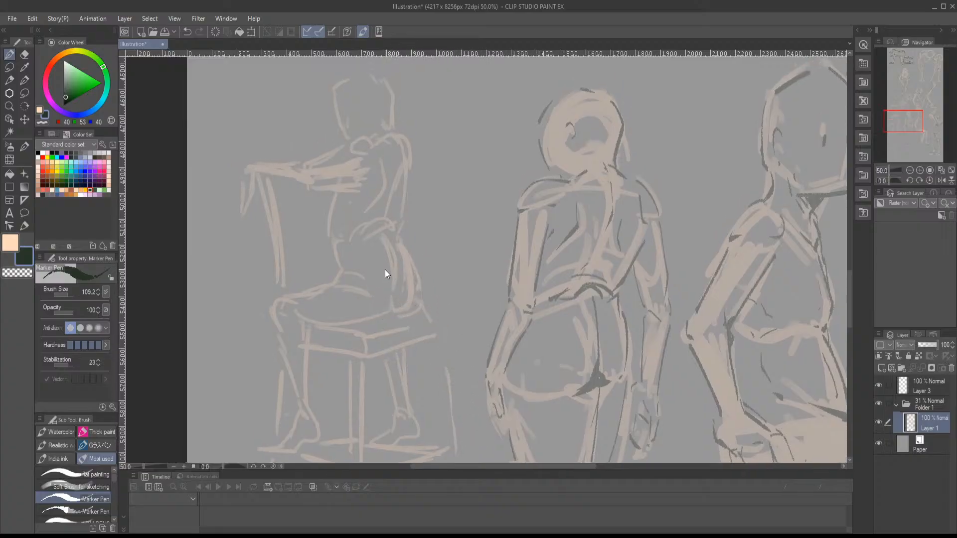
# - Reduce the marker size to 82.2 and outline the seated figure's head, near shoulder and upper arm in dark lines
pyautogui.scroll(1, 381, 237)
pyautogui.moveTo(368, 203); pyautogui.dragTo(380, 299)
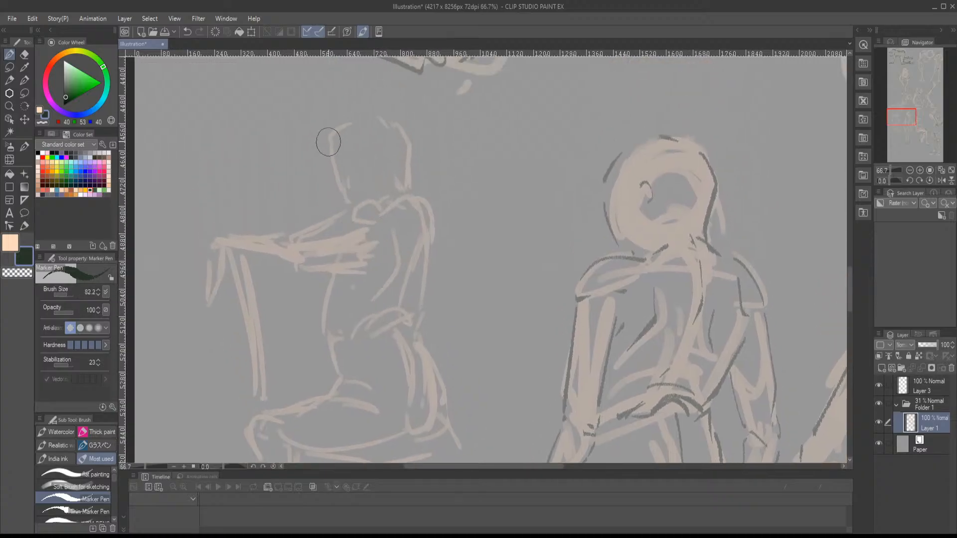
pyautogui.moveTo(331, 140)
pyautogui.mouseDown()
pyautogui.moveTo(344, 202)
pyautogui.moveTo(346, 126)
pyautogui.moveTo(390, 122)
pyautogui.moveTo(418, 189)
pyautogui.mouseUp()
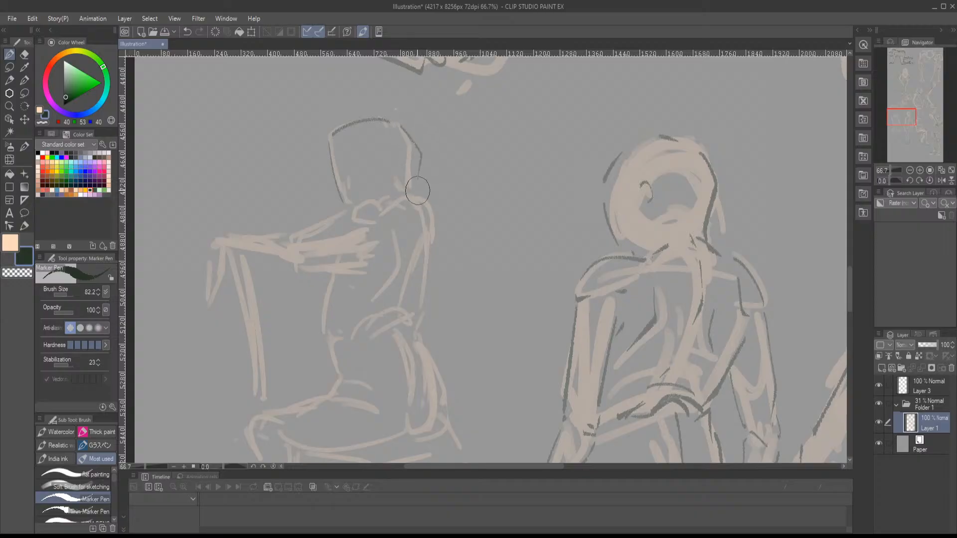
pyautogui.hotkey('ctrl', 'z')
pyautogui.moveTo(400, 125)
pyautogui.mouseDown()
pyautogui.moveTo(412, 186)
pyautogui.moveTo(404, 156)
pyautogui.moveTo(334, 175)
pyautogui.moveTo(295, 200)
pyautogui.moveTo(294, 212)
pyautogui.mouseUp()
pyautogui.moveTo(303, 222); pyautogui.dragTo(374, 212)
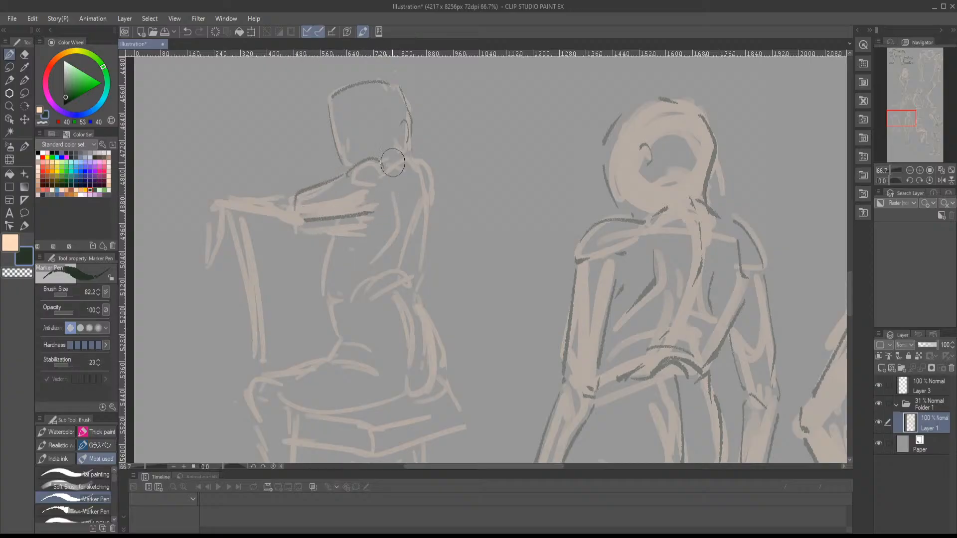
# - Outline the seated figure's rear shoulder, lower back and buttock, undoing the misplaced torso strokes
pyautogui.moveTo(415, 156)
pyautogui.mouseDown()
pyautogui.moveTo(431, 222)
pyautogui.moveTo(422, 284)
pyautogui.mouseUp()
pyautogui.hotkey('ctrl', 'z')
pyautogui.hotkey('ctrl', 'z')
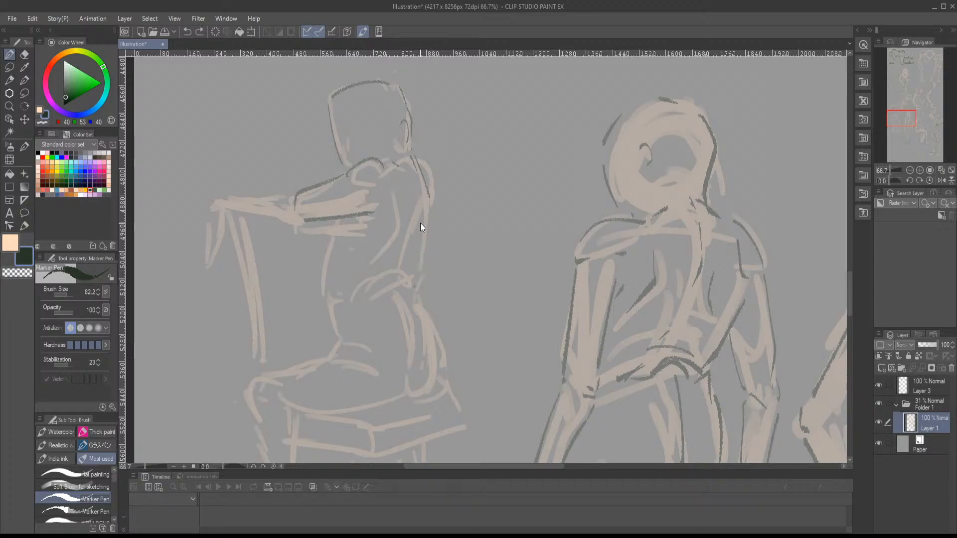
pyautogui.moveTo(339, 222)
pyautogui.mouseDown()
pyautogui.moveTo(324, 293)
pyautogui.moveTo(389, 280)
pyautogui.mouseUp()
pyautogui.hotkey('ctrl', 'z')
pyautogui.moveTo(343, 303)
pyautogui.mouseDown()
pyautogui.moveTo(417, 294)
pyautogui.moveTo(422, 189)
pyautogui.moveTo(431, 298)
pyautogui.moveTo(392, 314)
pyautogui.moveTo(452, 284)
pyautogui.moveTo(449, 299)
pyautogui.mouseUp()
pyautogui.hotkey('ctrl', 'z')
pyautogui.moveTo(428, 220); pyautogui.dragTo(446, 287)
pyautogui.moveTo(432, 281); pyautogui.dragTo(437, 270)
# - Outline the front of the torso down to the lap and the forearm resting on the chair's back post
pyautogui.moveTo(348, 214)
pyautogui.mouseDown()
pyautogui.moveTo(351, 247)
pyautogui.moveTo(372, 233)
pyautogui.moveTo(344, 240)
pyautogui.moveTo(314, 275)
pyautogui.mouseUp()
pyautogui.moveTo(343, 261); pyautogui.dragTo(357, 264)
pyautogui.moveTo(356, 260)
pyautogui.mouseDown()
pyautogui.moveTo(334, 273)
pyautogui.moveTo(398, 332)
pyautogui.mouseUp()
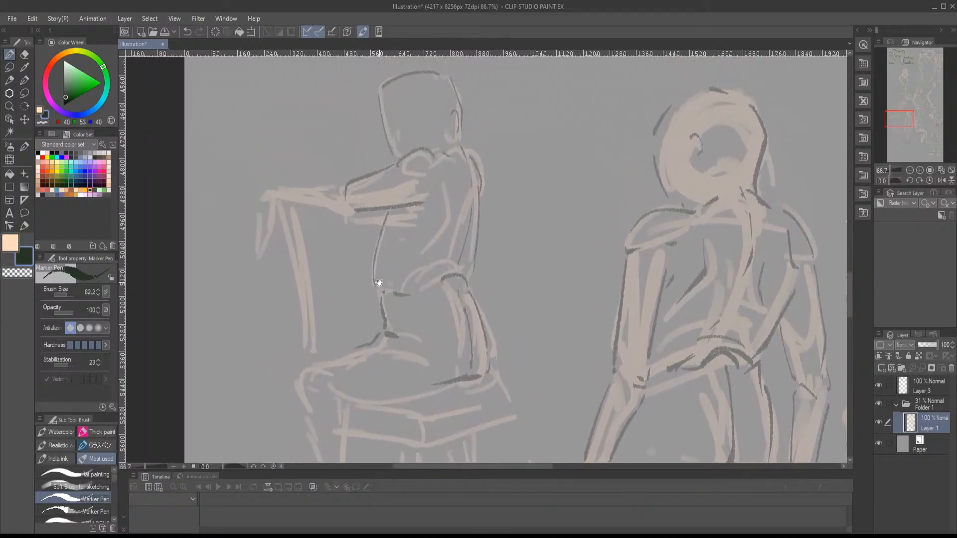
pyautogui.moveTo(343, 185)
pyautogui.mouseDown()
pyautogui.moveTo(269, 192)
pyautogui.moveTo(345, 216)
pyautogui.moveTo(392, 212)
pyautogui.moveTo(381, 244)
pyautogui.moveTo(362, 259)
pyautogui.mouseUp()
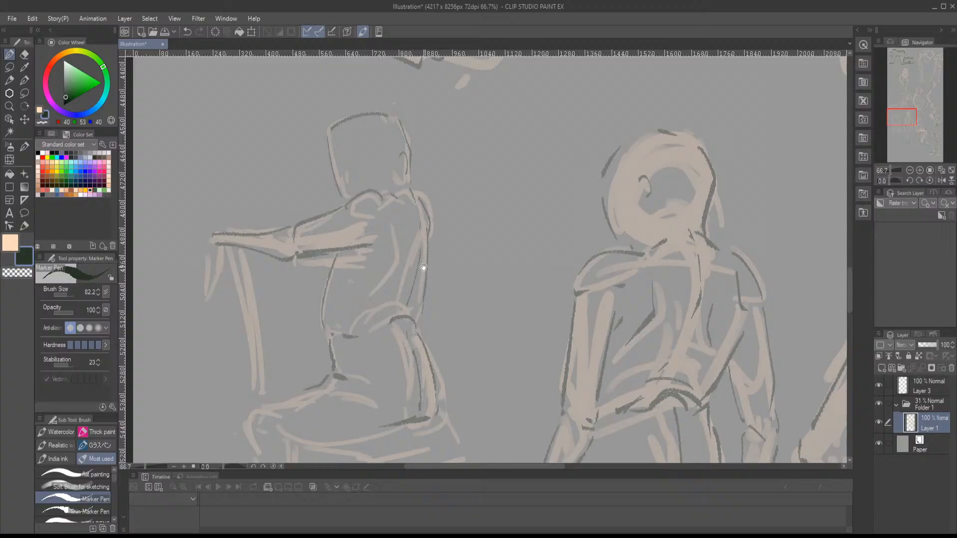
pyautogui.moveTo(424, 268); pyautogui.dragTo(441, 149)
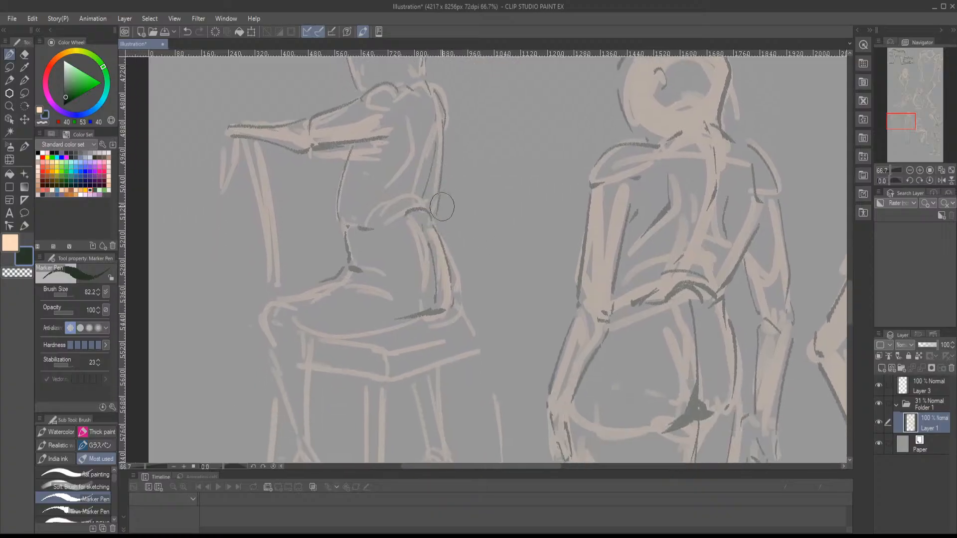
# - Darken the lap crease, the top and underside of the thigh, the knee and the front of the shin
pyautogui.moveTo(440, 223); pyautogui.dragTo(453, 304)
pyautogui.moveTo(312, 316); pyautogui.dragTo(371, 282)
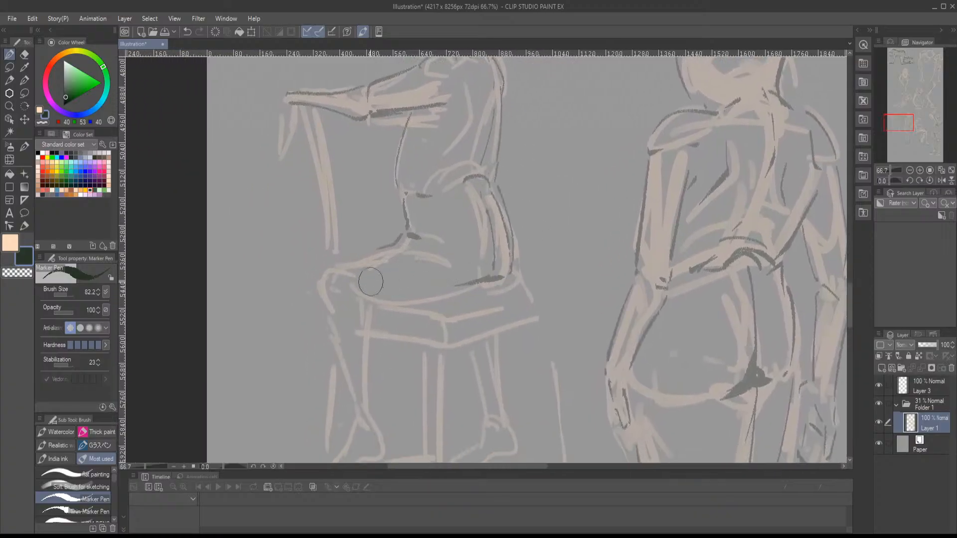
pyautogui.moveTo(414, 233)
pyautogui.mouseDown()
pyautogui.moveTo(321, 269)
pyautogui.moveTo(318, 290)
pyautogui.moveTo(431, 234)
pyautogui.moveTo(419, 229)
pyautogui.mouseUp()
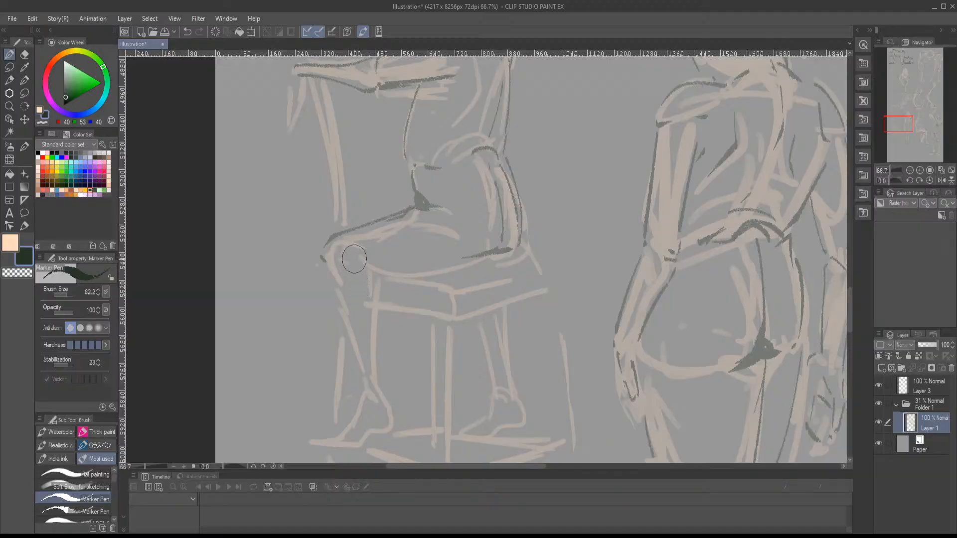
pyautogui.moveTo(378, 269)
pyautogui.mouseDown()
pyautogui.moveTo(511, 248)
pyautogui.moveTo(418, 226)
pyautogui.moveTo(422, 293)
pyautogui.mouseUp()
pyautogui.moveTo(374, 220); pyautogui.dragTo(408, 315)
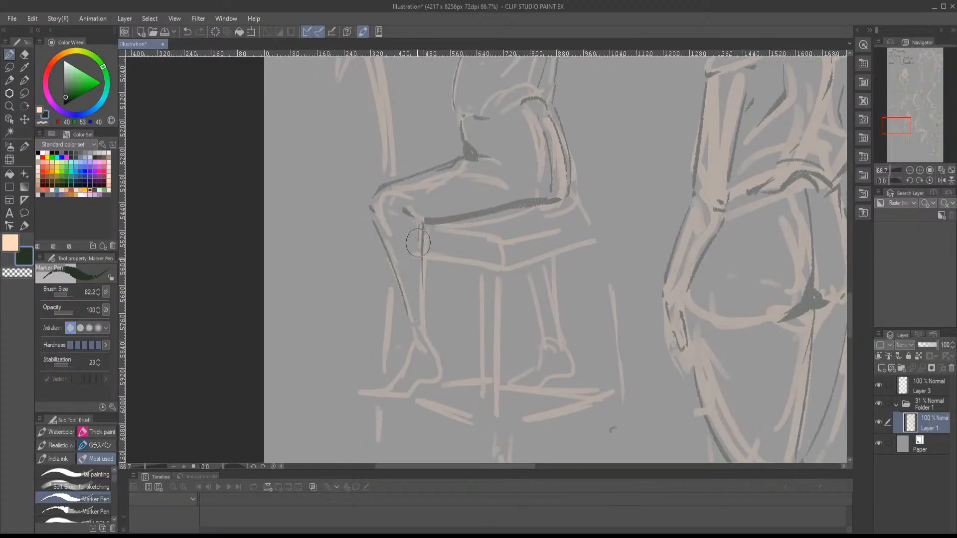
# - Outline the seated figure's calf, second lower leg and both feet
pyautogui.moveTo(420, 227)
pyautogui.mouseDown()
pyautogui.moveTo(422, 329)
pyautogui.moveTo(411, 328)
pyautogui.mouseUp()
pyautogui.moveTo(423, 227)
pyautogui.mouseDown()
pyautogui.moveTo(425, 321)
pyautogui.moveTo(407, 338)
pyautogui.moveTo(398, 371)
pyautogui.moveTo(358, 390)
pyautogui.moveTo(403, 397)
pyautogui.moveTo(446, 375)
pyautogui.moveTo(430, 338)
pyautogui.mouseUp()
pyautogui.moveTo(455, 278)
pyautogui.mouseDown()
pyautogui.moveTo(400, 367)
pyautogui.moveTo(357, 359)
pyautogui.moveTo(449, 283)
pyautogui.moveTo(451, 357)
pyautogui.mouseUp()
pyautogui.moveTo(413, 288)
pyautogui.mouseDown()
pyautogui.moveTo(433, 360)
pyautogui.moveTo(449, 367)
pyautogui.moveTo(434, 364)
pyautogui.moveTo(427, 381)
pyautogui.moveTo(394, 396)
pyautogui.moveTo(434, 401)
pyautogui.moveTo(449, 389)
pyautogui.moveTo(452, 352)
pyautogui.mouseUp()
pyautogui.moveTo(444, 272); pyautogui.dragTo(453, 389)
pyautogui.moveTo(444, 329); pyautogui.dragTo(483, 395)
# - Outline the hanging hand and both edges of the chair's back post
pyautogui.moveTo(291, 229)
pyautogui.mouseDown()
pyautogui.moveTo(286, 250)
pyautogui.moveTo(272, 231)
pyautogui.moveTo(301, 268)
pyautogui.mouseUp()
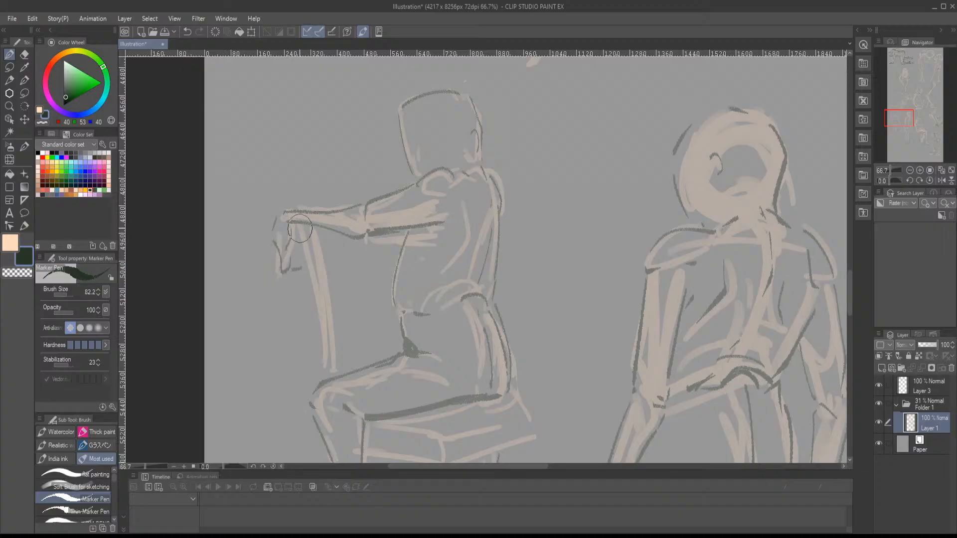
pyautogui.moveTo(300, 229); pyautogui.dragTo(322, 360)
pyautogui.moveTo(321, 230)
pyautogui.mouseDown()
pyautogui.moveTo(335, 296)
pyautogui.moveTo(321, 382)
pyautogui.mouseUp()
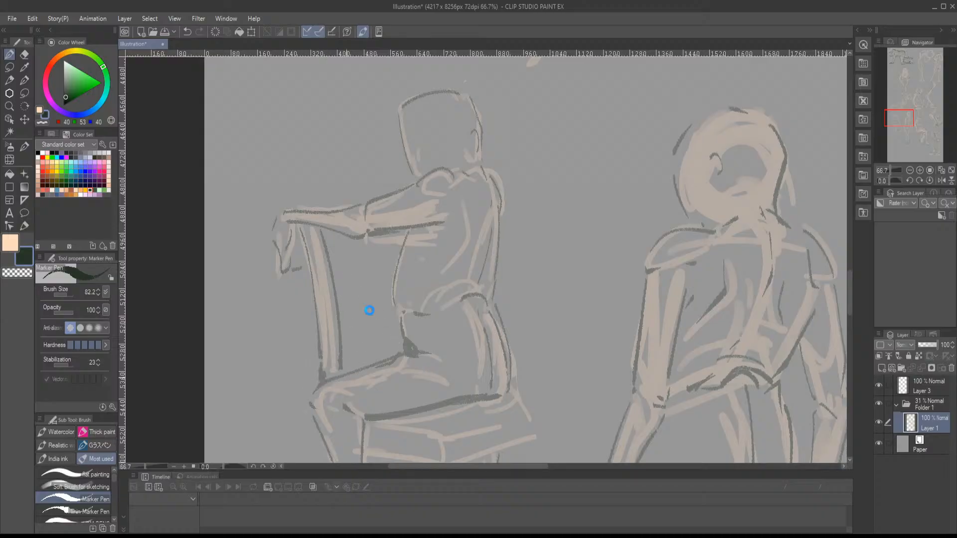
# - Darken the chair seat's top edges, lower edges and front corner
pyautogui.moveTo(407, 356); pyautogui.dragTo(360, 228)
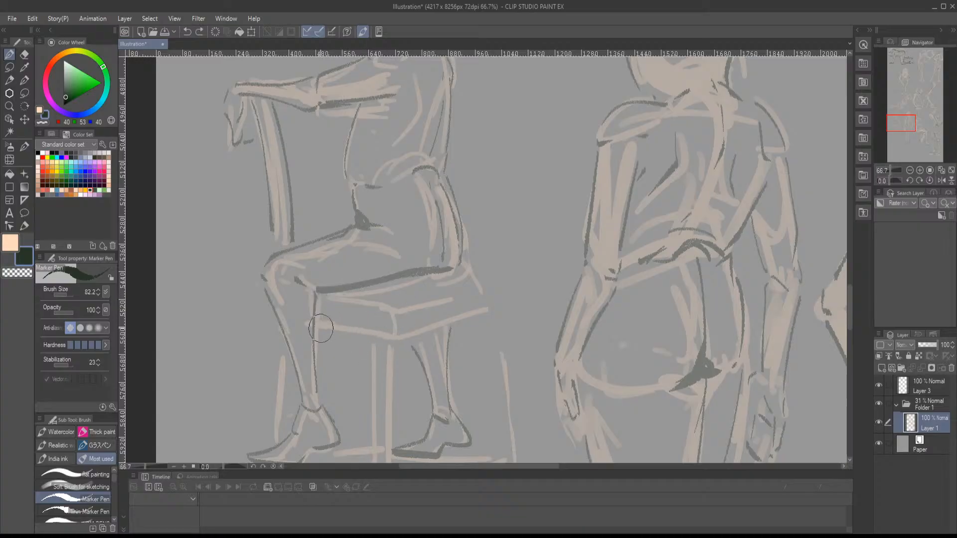
pyautogui.moveTo(321, 329); pyautogui.dragTo(390, 346)
pyautogui.moveTo(351, 300)
pyautogui.mouseDown()
pyautogui.moveTo(387, 301)
pyautogui.moveTo(392, 333)
pyautogui.moveTo(508, 314)
pyautogui.mouseUp()
pyautogui.moveTo(396, 300)
pyautogui.mouseDown()
pyautogui.moveTo(503, 280)
pyautogui.moveTo(519, 307)
pyautogui.mouseUp()
pyautogui.moveTo(462, 266); pyautogui.dragTo(515, 269)
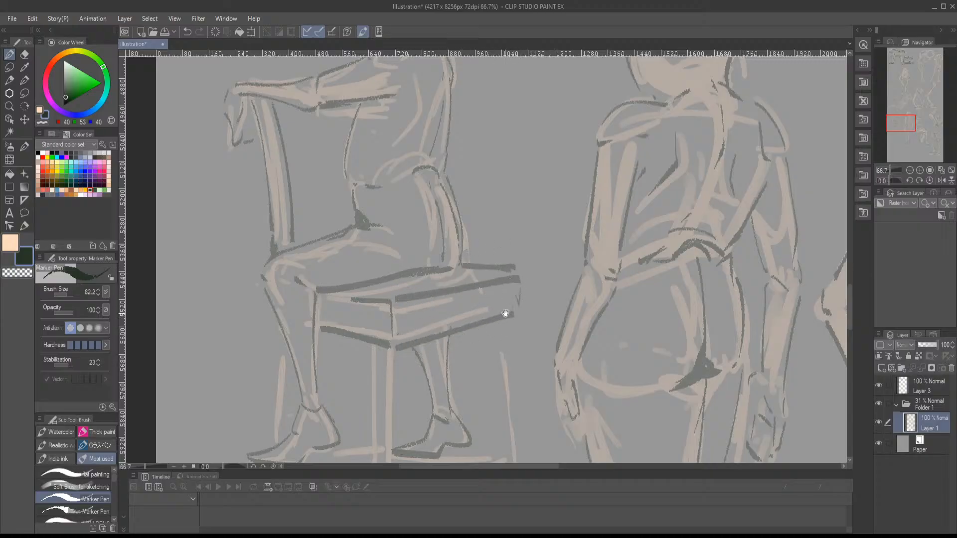
# - Draw the chair's near corner leg with a straight centre edge, a foot mark and two outer edges, undoing crooked strokes
pyautogui.moveTo(506, 314); pyautogui.dragTo(519, 205)
pyautogui.moveTo(405, 239)
pyautogui.mouseDown()
pyautogui.moveTo(399, 378)
pyautogui.moveTo(399, 419)
pyautogui.mouseUp()
pyautogui.hotkey('ctrl', 'z')
pyautogui.moveTo(403, 240); pyautogui.dragTo(405, 462)
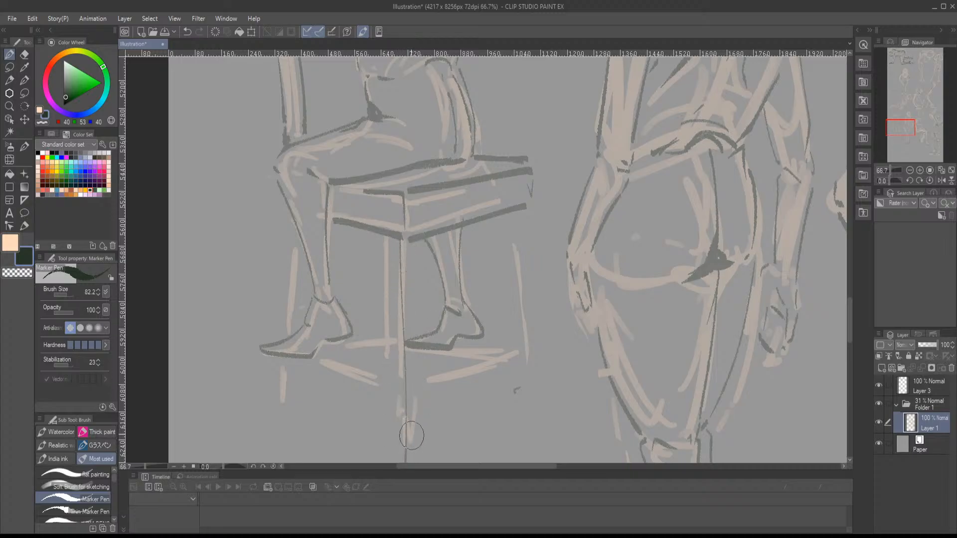
pyautogui.moveTo(410, 323); pyautogui.dragTo(407, 277)
pyautogui.hotkey('ctrl', 'z')
pyautogui.moveTo(399, 185); pyautogui.dragTo(405, 409)
pyautogui.hotkey('ctrl', 'z')
pyautogui.moveTo(397, 189); pyautogui.dragTo(397, 409)
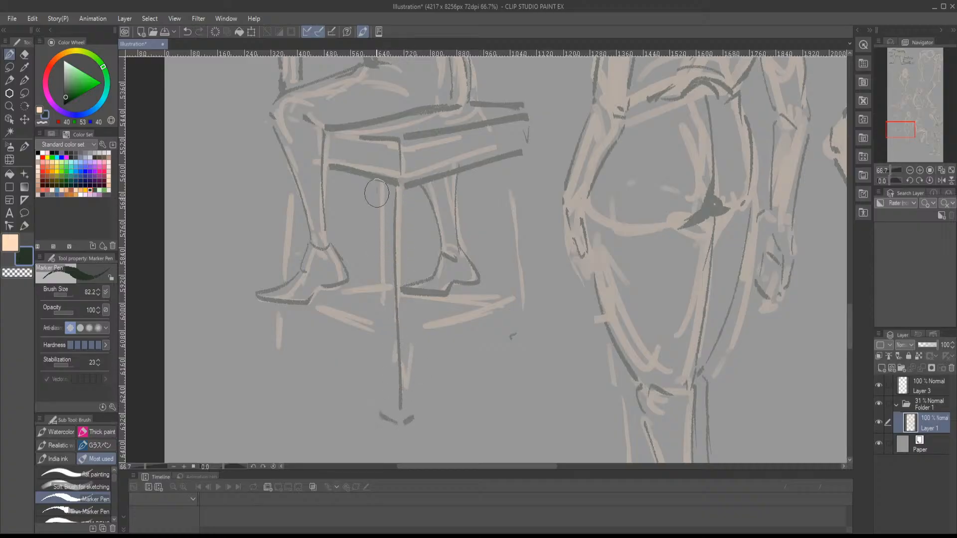
pyautogui.moveTo(376, 188); pyautogui.dragTo(399, 385)
pyautogui.moveTo(409, 172); pyautogui.dragTo(421, 414)
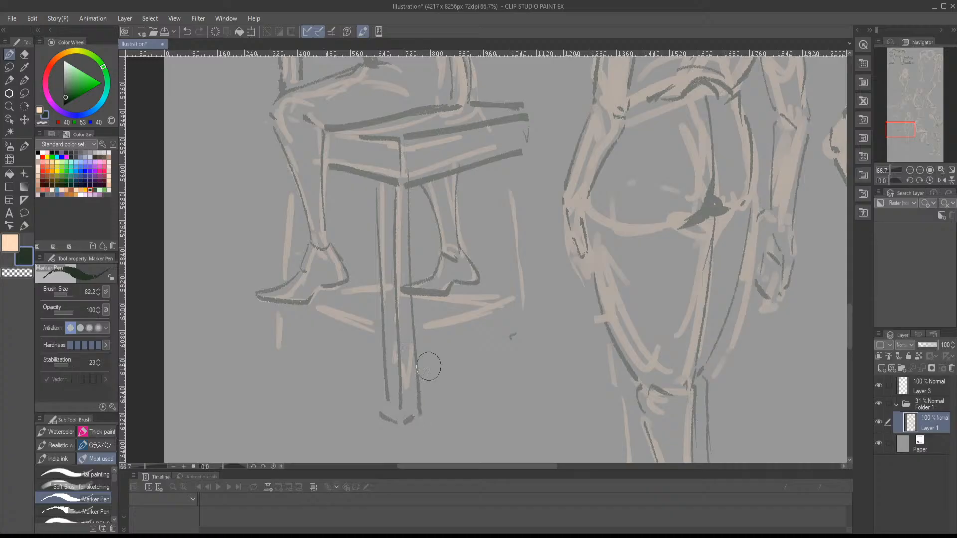
# - Draw the two parallel edges of the lower rail between the near corner leg and the rear leg
pyautogui.moveTo(418, 329); pyautogui.dragTo(511, 302)
pyautogui.hotkey('ctrl', 'z')
pyautogui.moveTo(422, 331); pyautogui.dragTo(513, 303)
pyautogui.moveTo(420, 320); pyautogui.dragTo(513, 296)
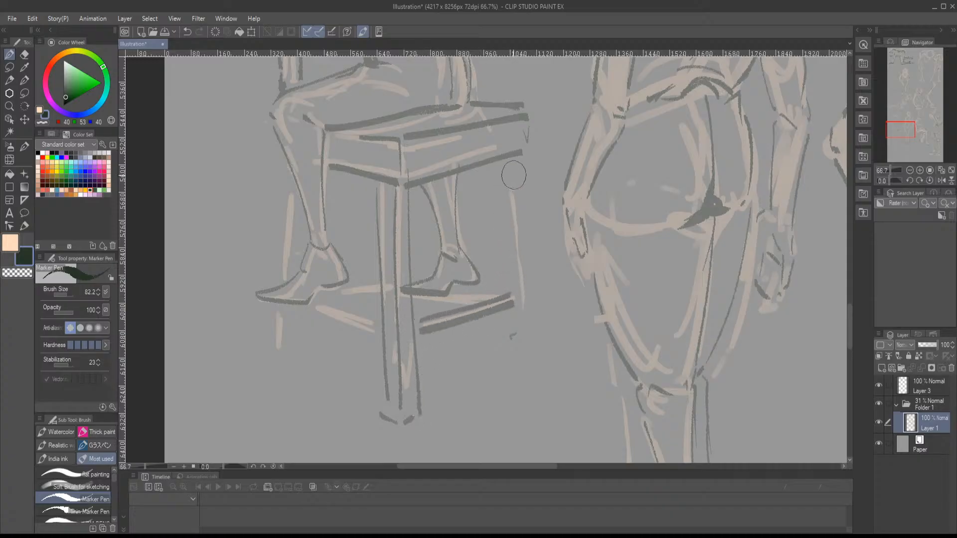
# - Outline the chair's rear leg below the seat's far corner and shade its inner side dark
pyautogui.moveTo(519, 159); pyautogui.dragTo(536, 341)
pyautogui.hotkey('ctrl', 'z')
pyautogui.moveTo(519, 159); pyautogui.dragTo(535, 354)
pyautogui.moveTo(507, 159); pyautogui.dragTo(523, 355)
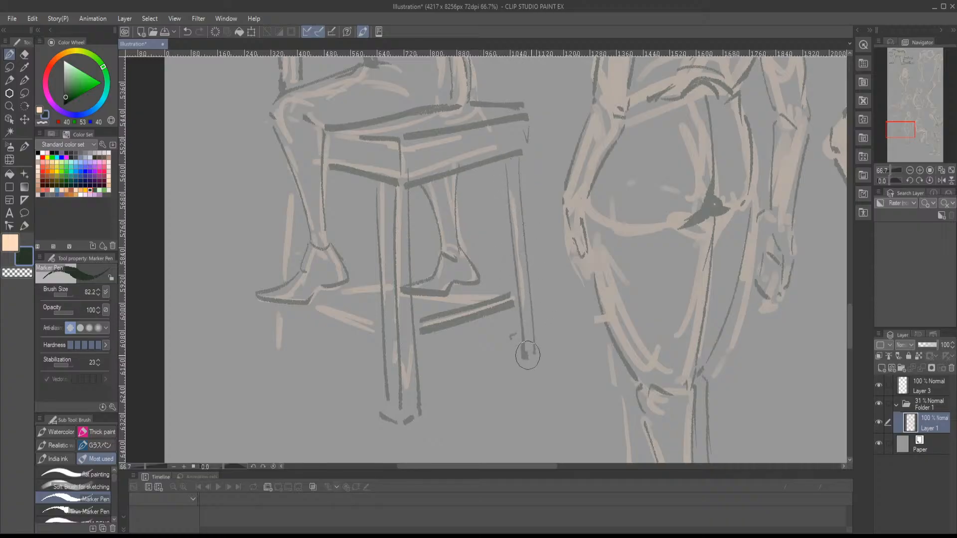
pyautogui.moveTo(523, 156); pyautogui.dragTo(543, 351)
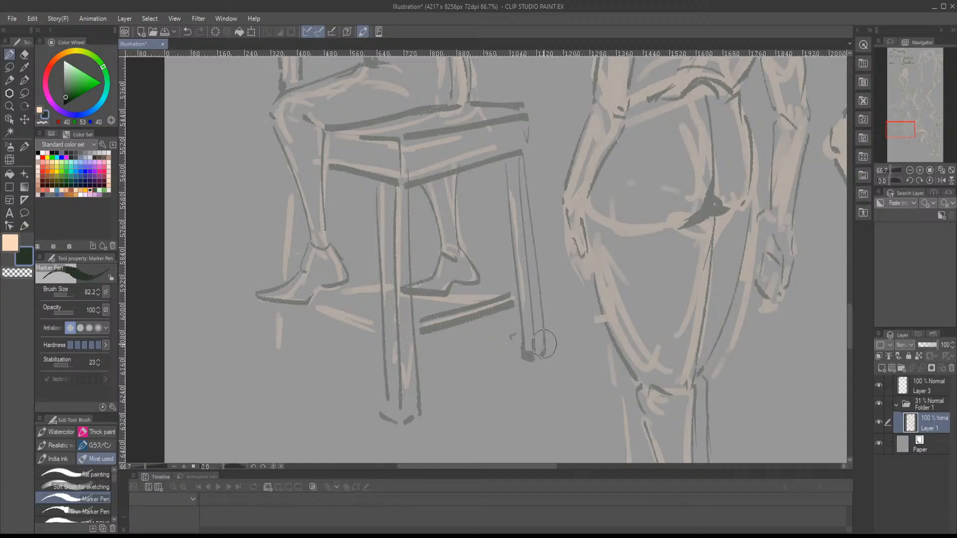
pyautogui.moveTo(513, 165); pyautogui.dragTo(530, 347)
# - Outline the chair's front leg behind the figure's shin and foot, and shade its inner side
pyautogui.moveTo(438, 277)
pyautogui.mouseDown()
pyautogui.moveTo(456, 294)
pyautogui.moveTo(515, 298)
pyautogui.mouseUp()
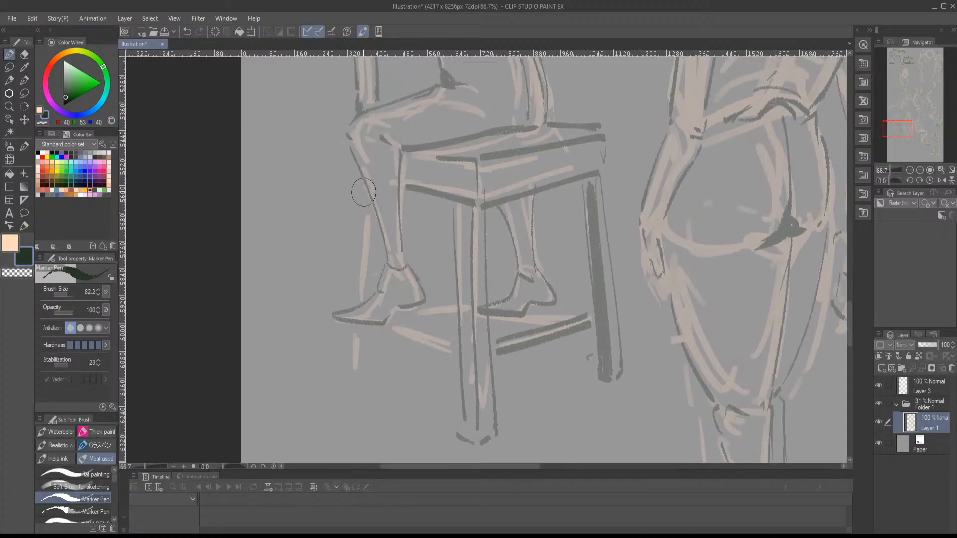
pyautogui.moveTo(364, 187); pyautogui.dragTo(358, 296)
pyautogui.moveTo(372, 202); pyautogui.dragTo(374, 292)
pyautogui.moveTo(354, 332)
pyautogui.mouseDown()
pyautogui.moveTo(354, 374)
pyautogui.moveTo(370, 372)
pyautogui.mouseUp()
pyautogui.moveTo(372, 329); pyautogui.dragTo(373, 372)
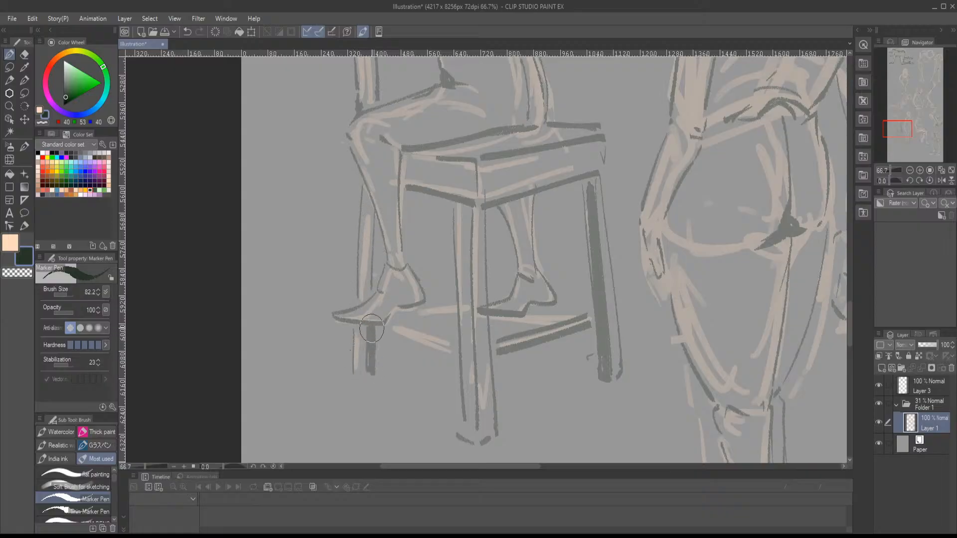
pyautogui.moveTo(375, 258); pyautogui.dragTo(377, 290)
pyautogui.moveTo(378, 290)
pyautogui.mouseDown()
pyautogui.moveTo(379, 220)
pyautogui.moveTo(376, 250)
pyautogui.moveTo(376, 226)
pyautogui.mouseUp()
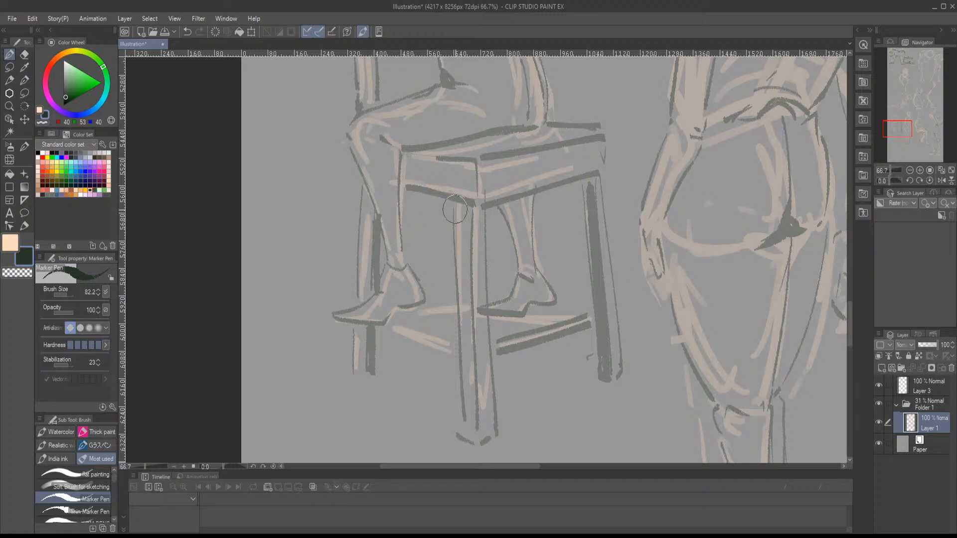
# - Darken the remaining lower rails that join the chair legs beneath the figure's feet
pyautogui.moveTo(394, 318); pyautogui.dragTo(451, 339)
pyautogui.moveTo(380, 329); pyautogui.dragTo(452, 361)
pyautogui.moveTo(401, 307)
pyautogui.mouseDown()
pyautogui.moveTo(450, 302)
pyautogui.moveTo(412, 314)
pyautogui.moveTo(452, 313)
pyautogui.mouseUp()
pyautogui.moveTo(482, 316); pyautogui.dragTo(386, 320)
pyautogui.moveTo(447, 314)
pyautogui.mouseDown()
pyautogui.moveTo(485, 318)
pyautogui.moveTo(473, 326)
pyautogui.mouseUp()
# - Reduce the marker size to 40.7 and add facial guide lines, eye marks and the ear on the seated figure's head
pyautogui.moveTo(422, 292); pyautogui.dragTo(421, 430)
pyautogui.moveTo(417, 327); pyautogui.dragTo(439, 447)
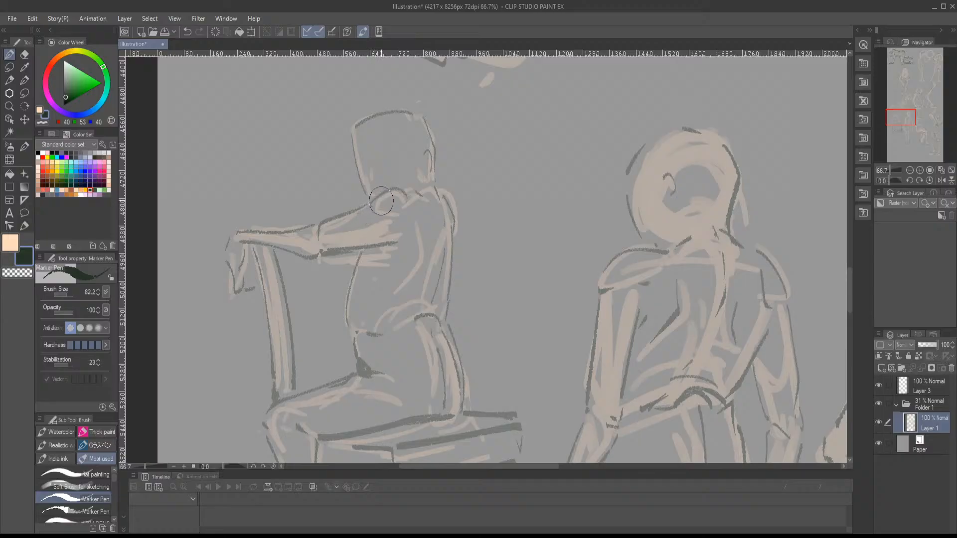
pyautogui.moveTo(367, 230); pyautogui.dragTo(360, 231)
pyautogui.hotkey('ctrl', 'z')
pyautogui.hotkey('ctrl', 'z')
pyautogui.moveTo(369, 168)
pyautogui.mouseDown()
pyautogui.moveTo(419, 159)
pyautogui.moveTo(399, 159)
pyautogui.mouseUp()
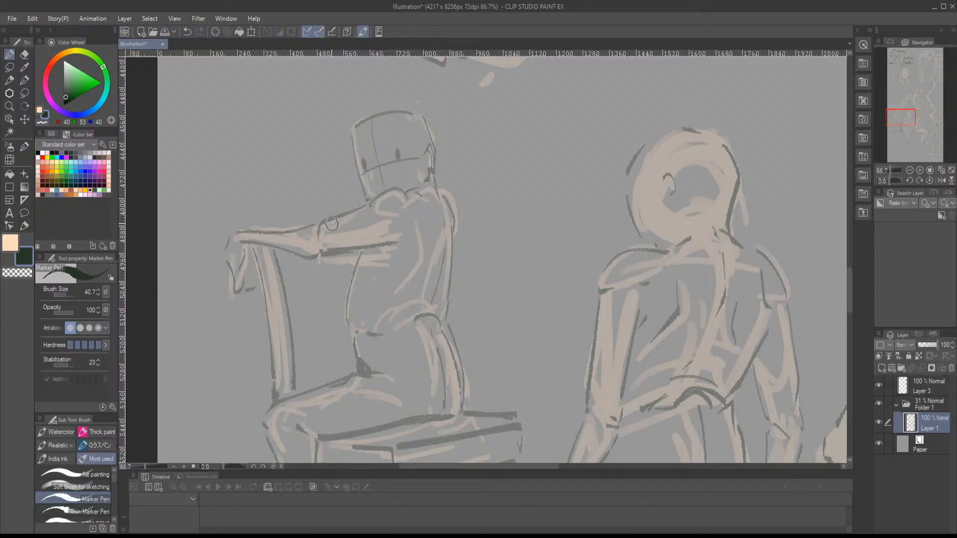
# - Add a second line above the seated figure's forearm and thin contour lines down the back
pyautogui.moveTo(275, 227); pyautogui.dragTo(312, 221)
pyautogui.scroll(-2, 469, 257)
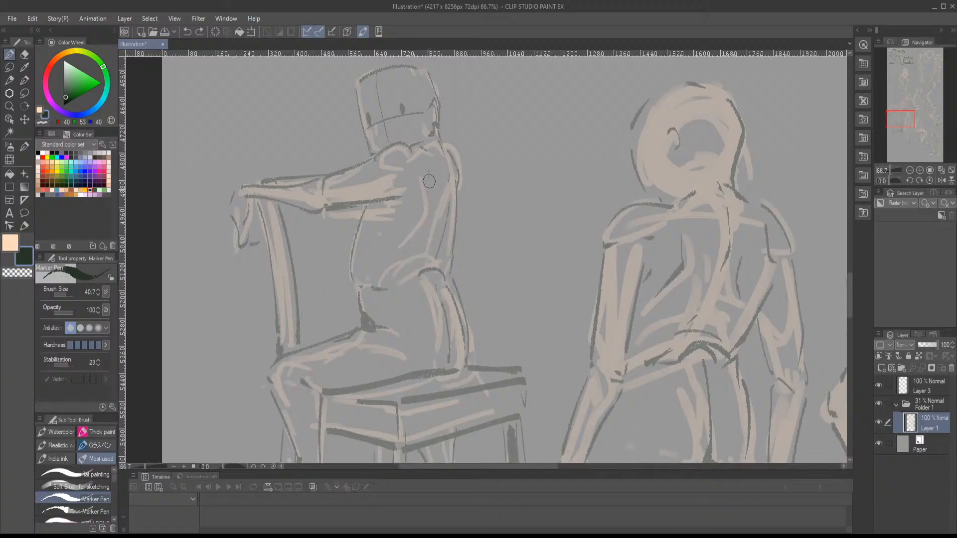
pyautogui.moveTo(430, 174)
pyautogui.mouseDown()
pyautogui.moveTo(419, 225)
pyautogui.moveTo(406, 235)
pyautogui.mouseUp()
pyautogui.moveTo(508, 245); pyautogui.dragTo(501, 187)
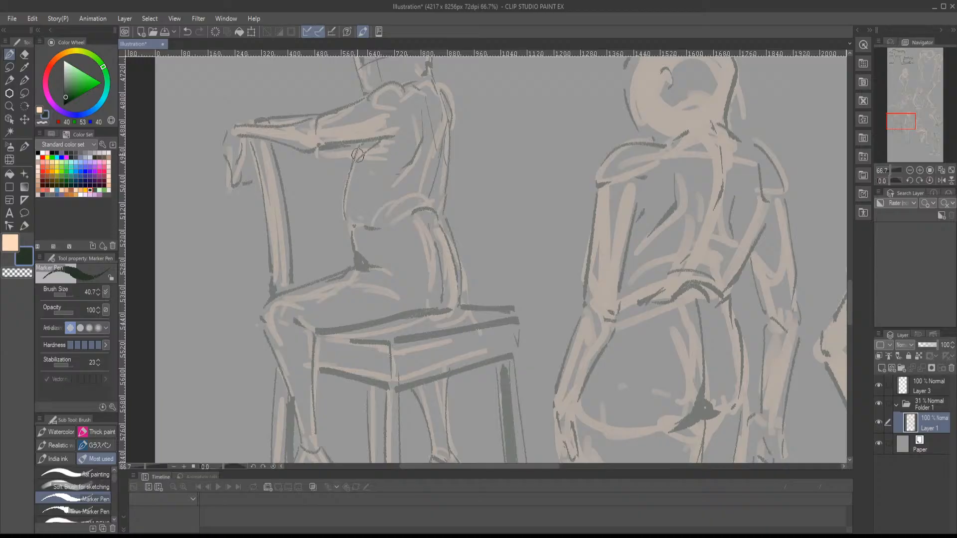
# - Darken the crease beneath the back-view figure's buttocks and line the elbow and forearm of the freely hanging arm
pyautogui.moveTo(423, 169); pyautogui.dragTo(365, 91)
pyautogui.moveTo(420, 142); pyautogui.dragTo(290, 205)
pyautogui.moveTo(364, 193)
pyautogui.mouseDown()
pyautogui.moveTo(387, 85)
pyautogui.moveTo(381, 116)
pyautogui.mouseUp()
pyautogui.moveTo(495, 238); pyautogui.dragTo(455, 237)
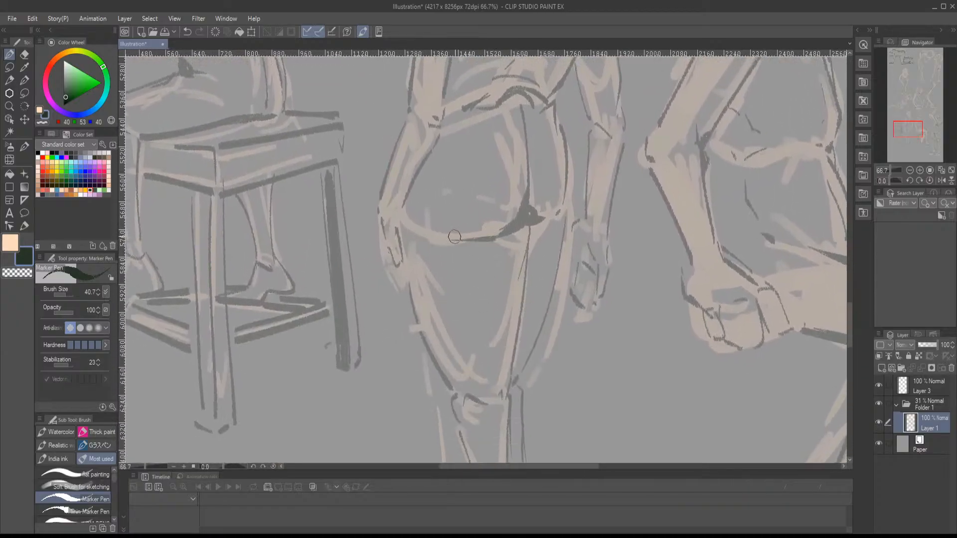
pyautogui.moveTo(559, 217); pyautogui.dragTo(456, 386)
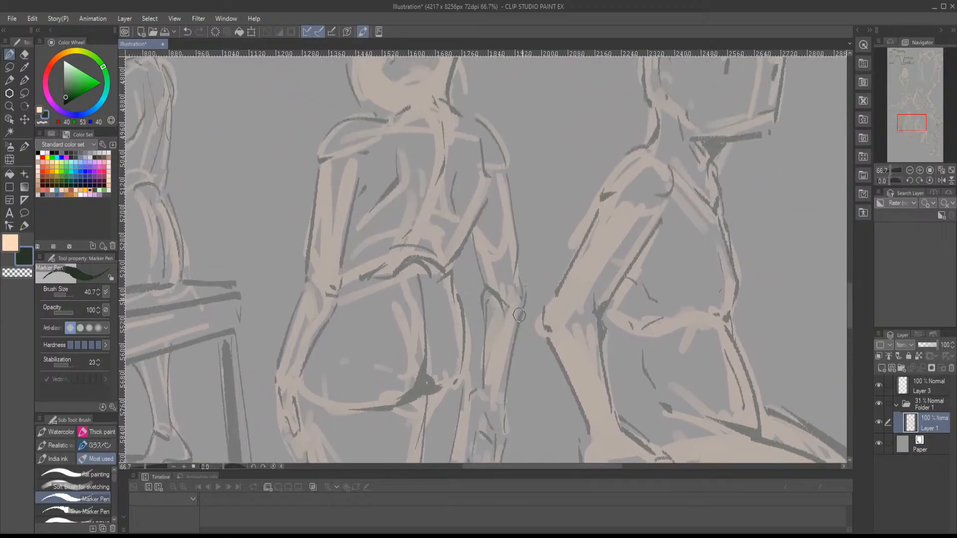
# - Outline the thumb, palm and fingers of the back-view figure's hanging hand beside the thigh
pyautogui.moveTo(530, 263)
pyautogui.mouseDown()
pyautogui.moveTo(540, 145)
pyautogui.moveTo(541, 160)
pyautogui.mouseUp()
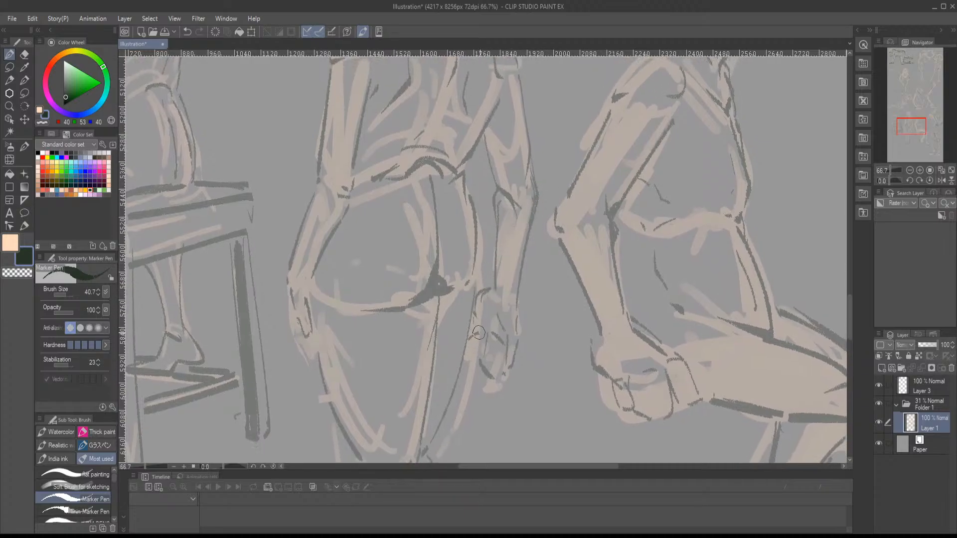
pyautogui.moveTo(477, 338)
pyautogui.mouseDown()
pyautogui.moveTo(495, 375)
pyautogui.moveTo(510, 370)
pyautogui.mouseUp()
pyautogui.moveTo(509, 324); pyautogui.dragTo(518, 340)
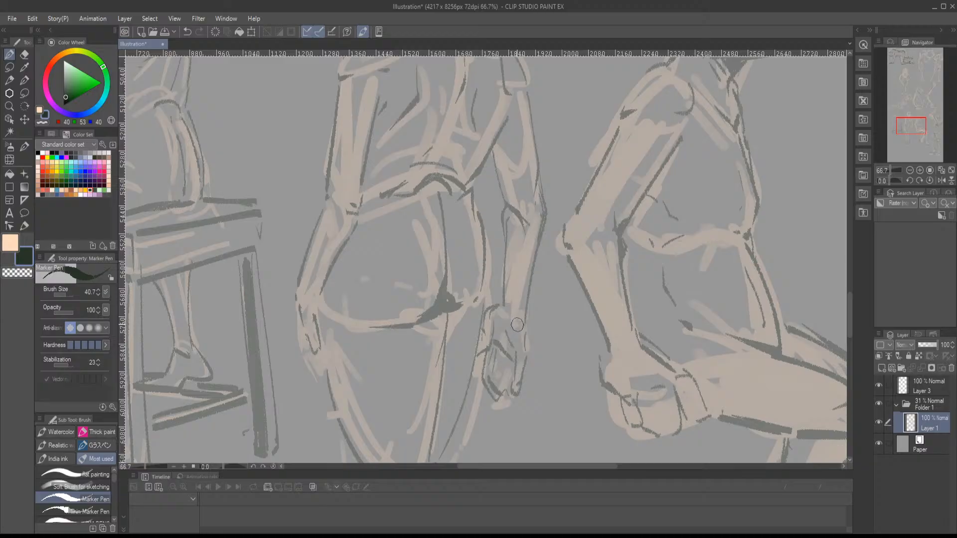
# - Outline the toes and sole edge of the raised foot on the seated figure with one leg lifted
pyautogui.moveTo(907, 129); pyautogui.dragTo(912, 94)
pyautogui.click(910, 170)
pyautogui.click(909, 170)
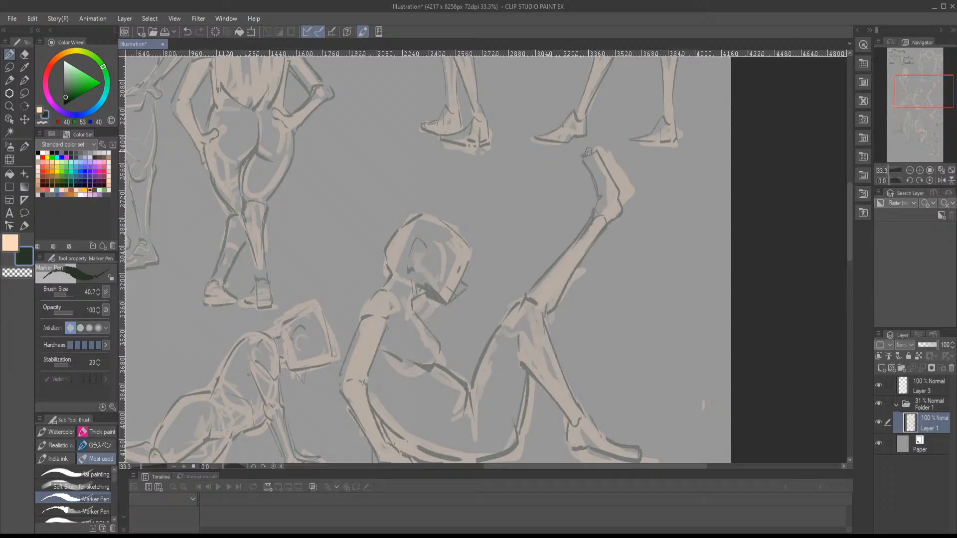
pyautogui.moveTo(589, 152); pyautogui.dragTo(619, 213)
# - Lower the opacity of Folder 1 to 21% and make Layer 3 the active layer
pyautogui.moveTo(921, 98); pyautogui.dragTo(904, 148)
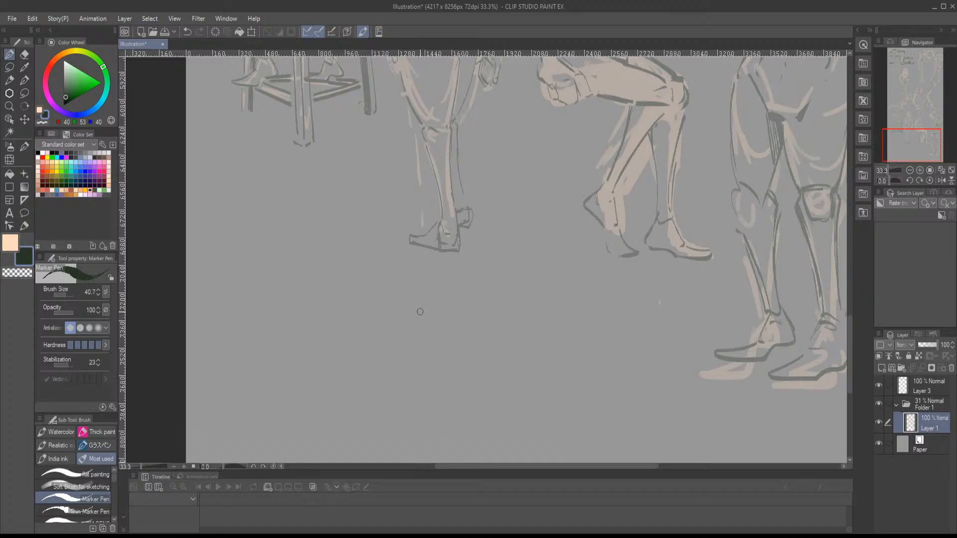
pyautogui.click(920, 170)
pyautogui.moveTo(910, 147); pyautogui.dragTo(910, 155)
pyautogui.click(920, 170)
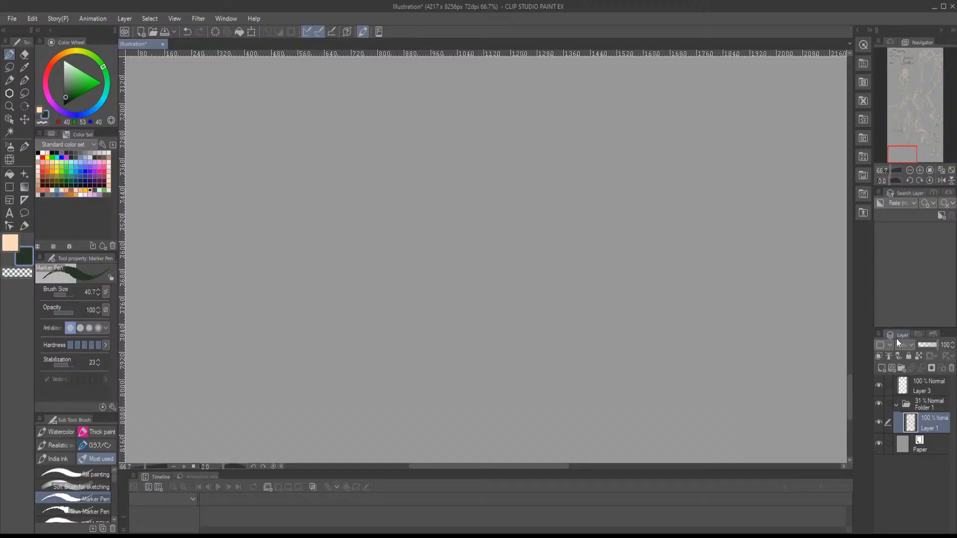
pyautogui.click(910, 404)
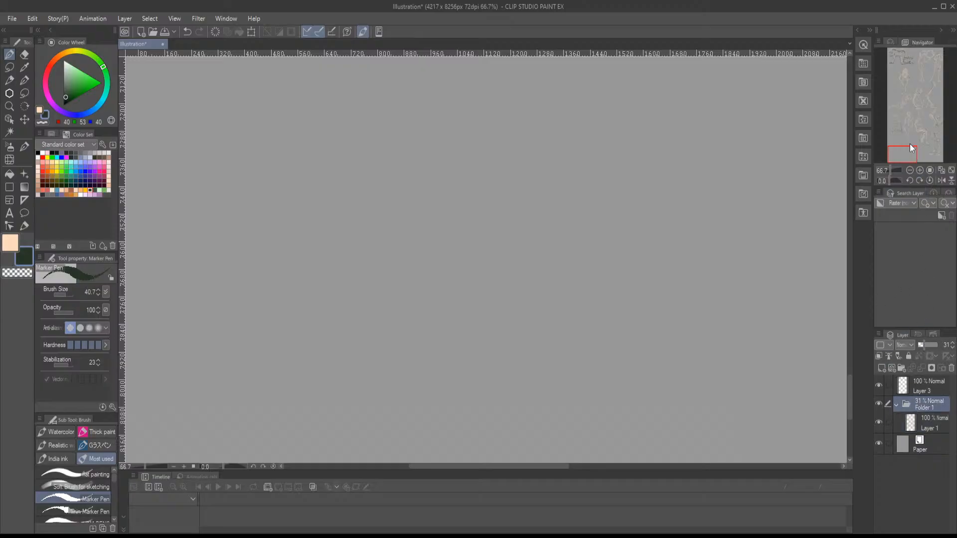
pyautogui.moveTo(912, 108); pyautogui.dragTo(923, 63)
pyautogui.click(910, 168)
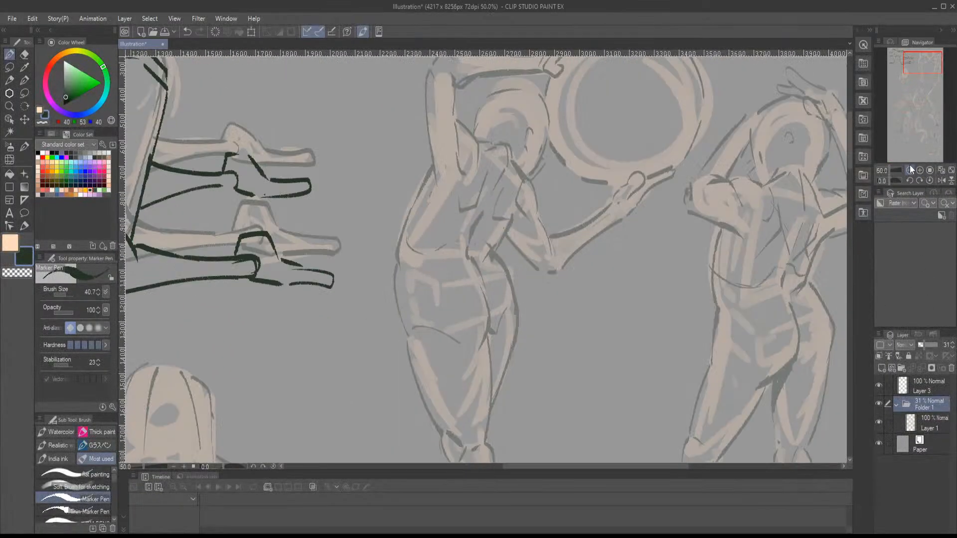
pyautogui.click(910, 169)
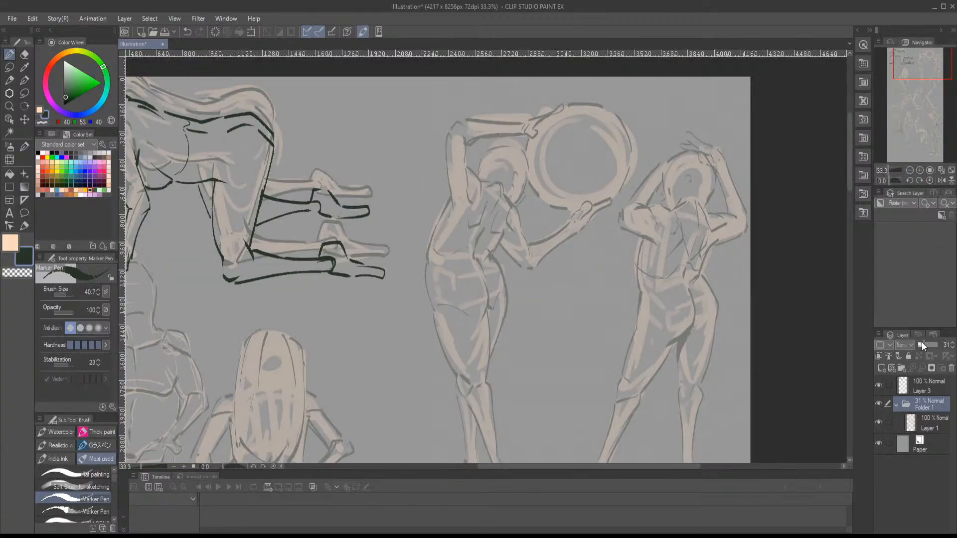
pyautogui.moveTo(922, 342); pyautogui.dragTo(923, 343)
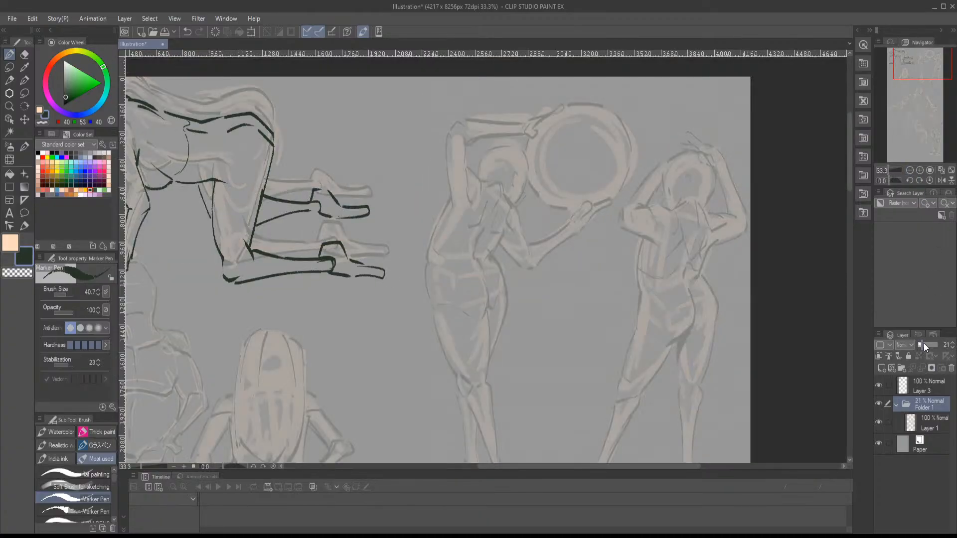
pyautogui.click(919, 381)
# - Ink the armpit, neckline, spine line and lowered upper arm of the standing figure holding the ring
pyautogui.click(920, 171)
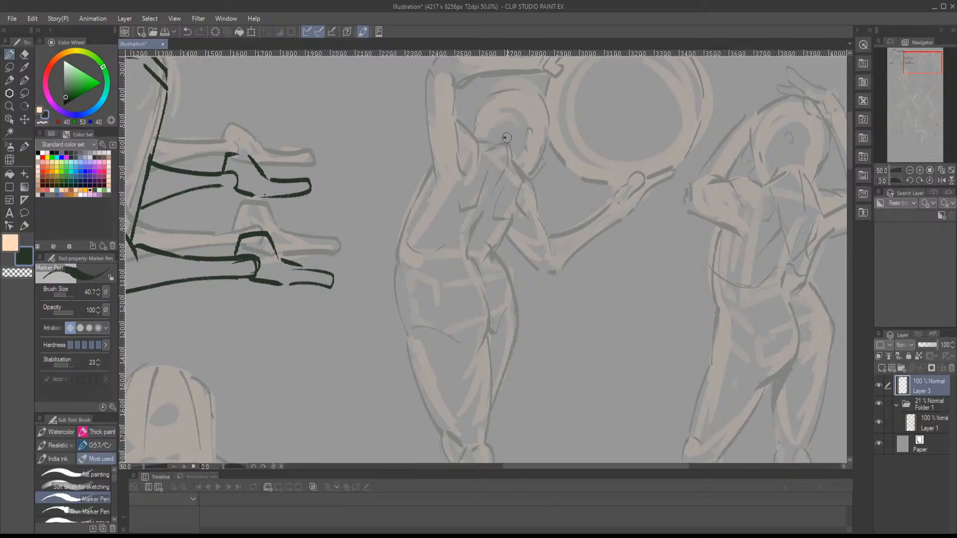
pyautogui.moveTo(510, 142); pyautogui.dragTo(511, 159)
pyautogui.moveTo(509, 137)
pyautogui.mouseDown()
pyautogui.moveTo(488, 139)
pyautogui.moveTo(514, 159)
pyautogui.moveTo(479, 215)
pyautogui.mouseUp()
pyautogui.moveTo(482, 137)
pyautogui.mouseDown()
pyautogui.moveTo(468, 125)
pyautogui.moveTo(461, 162)
pyautogui.moveTo(485, 138)
pyautogui.moveTo(528, 175)
pyautogui.moveTo(536, 195)
pyautogui.moveTo(516, 201)
pyautogui.moveTo(535, 216)
pyautogui.mouseUp()
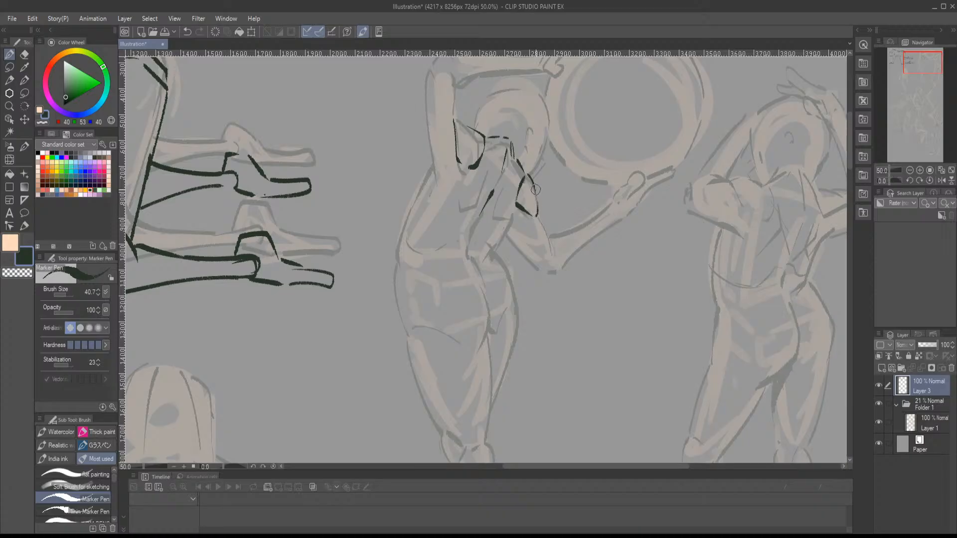
# - Ink the ring-holding figure's waist on the lowered-arm side, the line between the buttocks and the outer hip and thigh
pyautogui.moveTo(528, 179)
pyautogui.mouseDown()
pyautogui.moveTo(537, 216)
pyautogui.moveTo(494, 252)
pyautogui.mouseUp()
pyautogui.moveTo(512, 217); pyautogui.dragTo(484, 260)
pyautogui.moveTo(494, 254)
pyautogui.mouseDown()
pyautogui.moveTo(469, 244)
pyautogui.moveTo(490, 320)
pyautogui.moveTo(478, 352)
pyautogui.mouseUp()
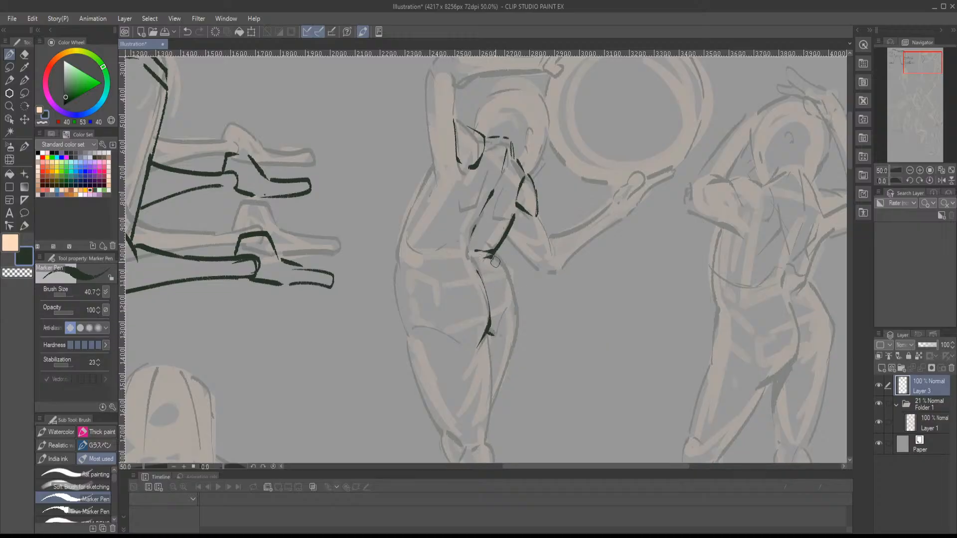
pyautogui.moveTo(491, 255)
pyautogui.mouseDown()
pyautogui.moveTo(520, 304)
pyautogui.moveTo(494, 394)
pyautogui.mouseUp()
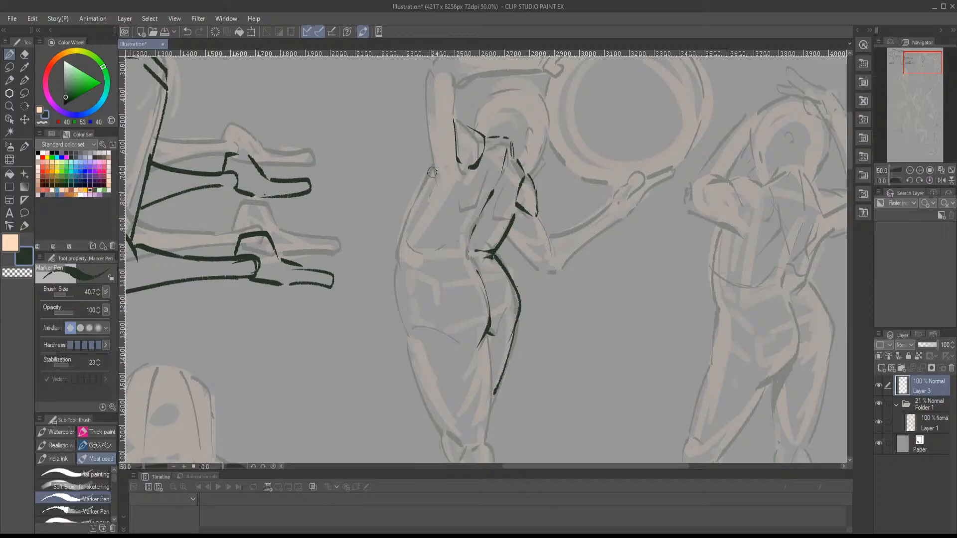
# - Ink the ring-holding figure's torso and hip contour on the raised-arm side, plus the crease under the buttocks
pyautogui.moveTo(431, 170); pyautogui.dragTo(395, 262)
pyautogui.moveTo(922, 62); pyautogui.dragTo(923, 67)
pyautogui.moveTo(387, 194)
pyautogui.mouseDown()
pyautogui.moveTo(386, 246)
pyautogui.moveTo(399, 256)
pyautogui.moveTo(453, 275)
pyautogui.moveTo(503, 252)
pyautogui.mouseUp()
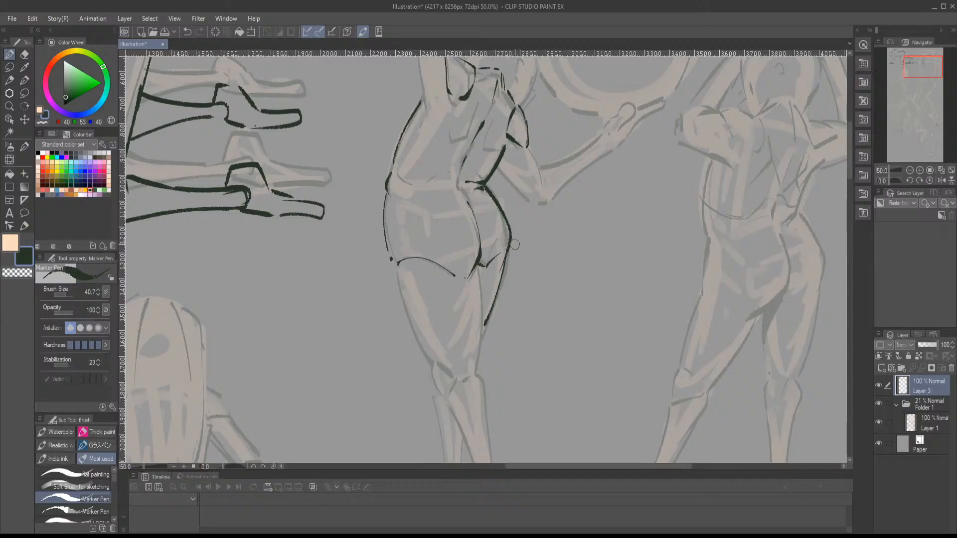
# - Ink the inner and outer contours of the ring-holding figure's near thigh and mark both knees
pyautogui.moveTo(919, 70); pyautogui.dragTo(920, 77)
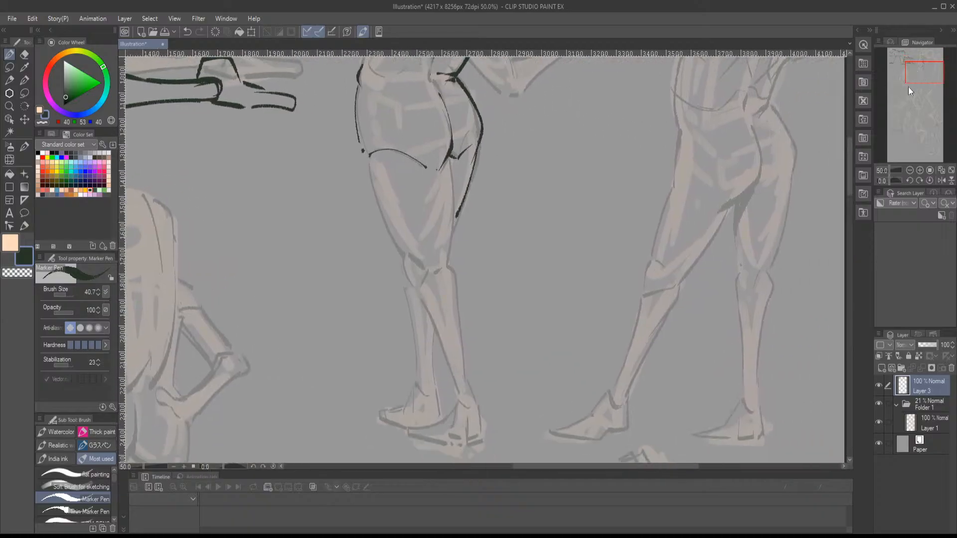
pyautogui.moveTo(451, 153); pyautogui.dragTo(447, 252)
pyautogui.hotkey('ctrl', 'z')
pyautogui.moveTo(452, 154); pyautogui.dragTo(446, 264)
pyautogui.moveTo(367, 161)
pyautogui.mouseDown()
pyautogui.moveTo(399, 260)
pyautogui.moveTo(417, 284)
pyautogui.moveTo(418, 269)
pyautogui.moveTo(420, 282)
pyautogui.moveTo(457, 273)
pyautogui.mouseUp()
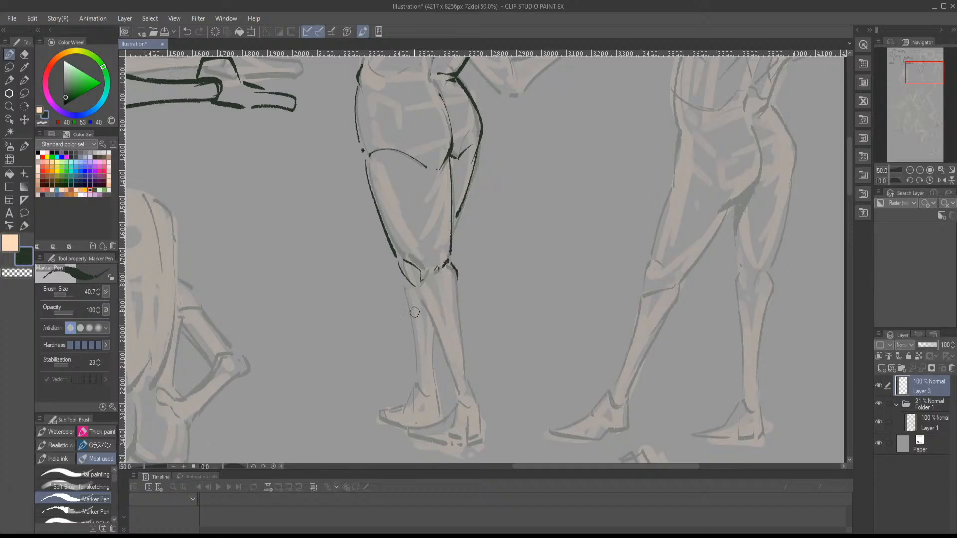
# - Ink both contours of the ring-holding figure's front lower leg, redoing the calf line, and outline its foot
pyautogui.moveTo(458, 275); pyautogui.dragTo(467, 382)
pyautogui.hotkey('ctrl', 'z')
pyautogui.moveTo(458, 276); pyautogui.dragTo(471, 379)
pyautogui.scroll(-1, 488, 367)
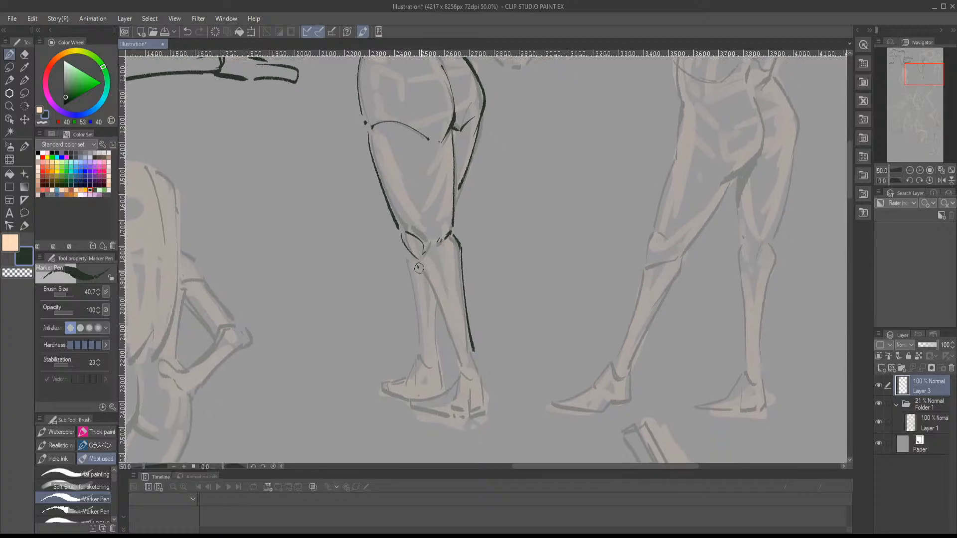
pyautogui.moveTo(416, 264); pyautogui.dragTo(461, 360)
pyautogui.hotkey('ctrl', 'z')
pyautogui.hotkey('ctrl', 'z')
pyautogui.moveTo(458, 254); pyautogui.dragTo(471, 357)
pyautogui.hotkey('ctrl', 'z')
pyautogui.moveTo(460, 246); pyautogui.dragTo(474, 357)
pyautogui.moveTo(420, 270)
pyautogui.mouseDown()
pyautogui.moveTo(460, 371)
pyautogui.moveTo(481, 374)
pyautogui.moveTo(411, 406)
pyautogui.moveTo(449, 422)
pyautogui.moveTo(486, 408)
pyautogui.mouseUp()
pyautogui.moveTo(486, 394)
pyautogui.mouseDown()
pyautogui.moveTo(482, 381)
pyautogui.moveTo(487, 412)
pyautogui.mouseUp()
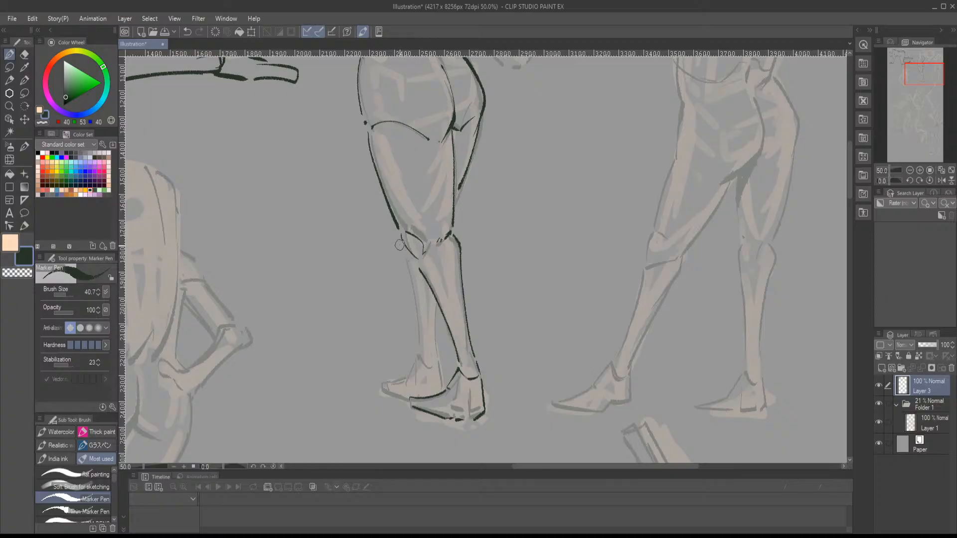
# - Ink the rear lower leg of the ring-holding figure from the knee down and outline its foot and heel
pyautogui.moveTo(402, 241); pyautogui.dragTo(409, 262)
pyautogui.moveTo(437, 297); pyautogui.dragTo(431, 351)
pyautogui.moveTo(408, 272)
pyautogui.mouseDown()
pyautogui.moveTo(421, 354)
pyautogui.moveTo(437, 371)
pyautogui.moveTo(438, 363)
pyautogui.moveTo(418, 367)
pyautogui.moveTo(416, 358)
pyautogui.moveTo(383, 385)
pyautogui.mouseUp()
pyautogui.hotkey('ctrl', 'z')
pyautogui.moveTo(383, 385); pyautogui.dragTo(403, 398)
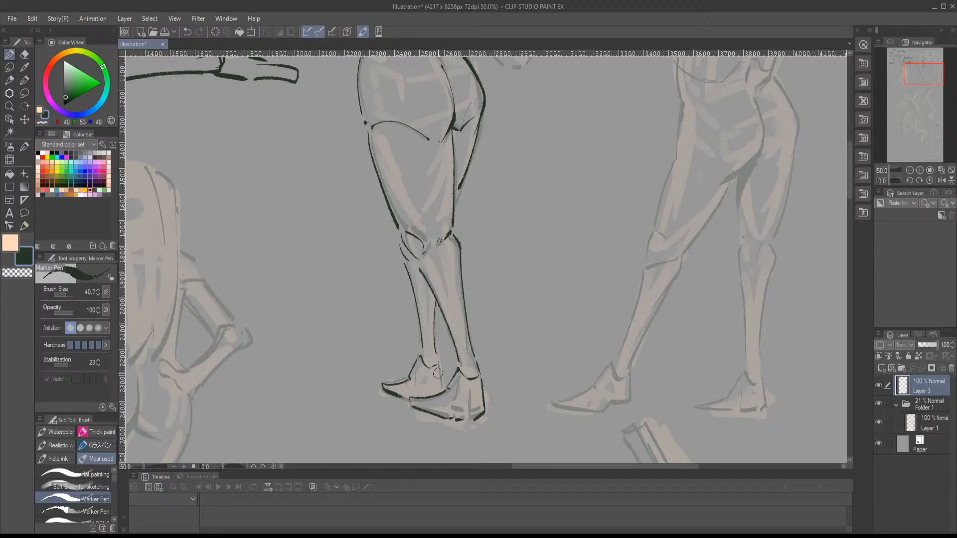
pyautogui.moveTo(439, 363); pyautogui.dragTo(443, 388)
# - Ink the elbow of the ring-holding figure's lowered arm and the upper edge of its forearm
pyautogui.moveTo(459, 230); pyautogui.dragTo(449, 350)
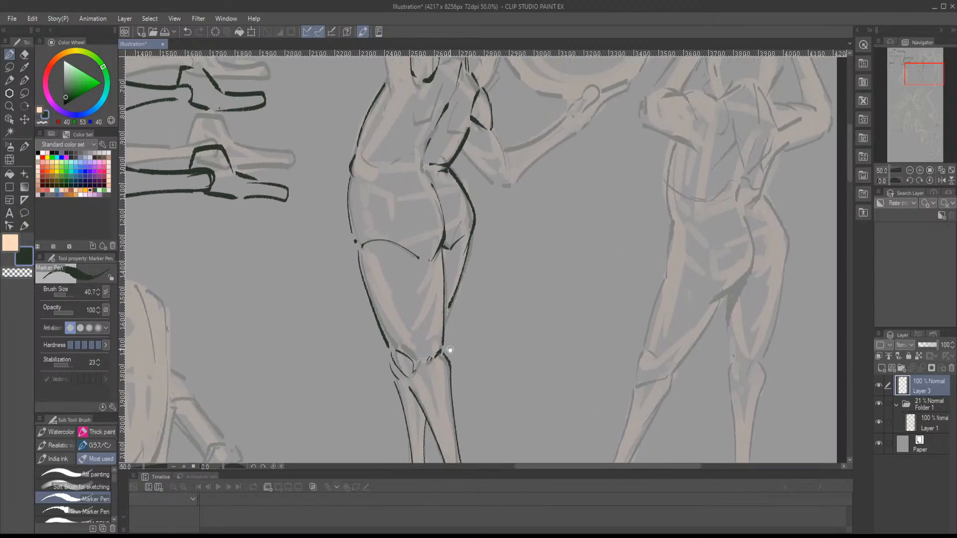
pyautogui.moveTo(462, 276); pyautogui.dragTo(414, 401)
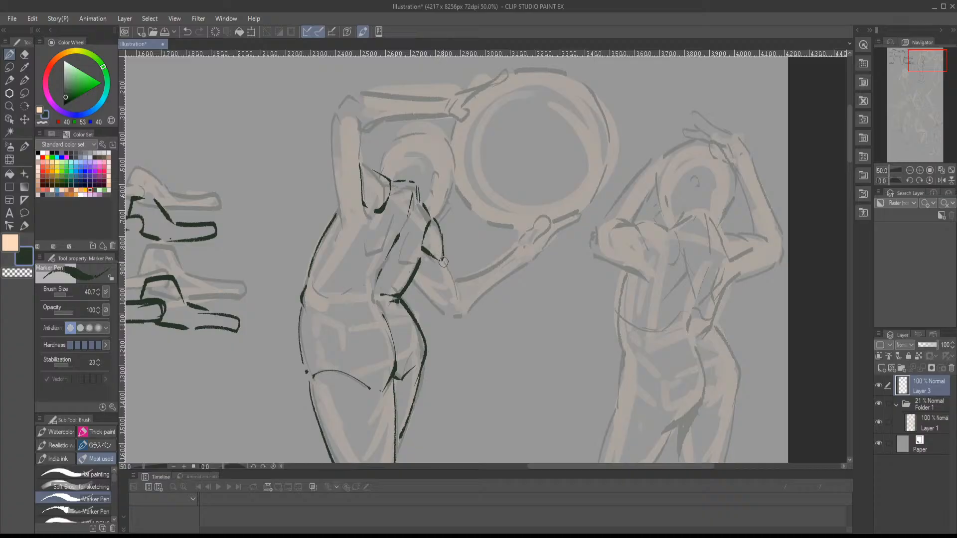
pyautogui.moveTo(442, 257)
pyautogui.mouseDown()
pyautogui.moveTo(457, 286)
pyautogui.moveTo(448, 317)
pyautogui.moveTo(464, 305)
pyautogui.mouseUp()
pyautogui.moveTo(452, 317)
pyautogui.mouseDown()
pyautogui.moveTo(434, 332)
pyautogui.moveTo(479, 292)
pyautogui.mouseUp()
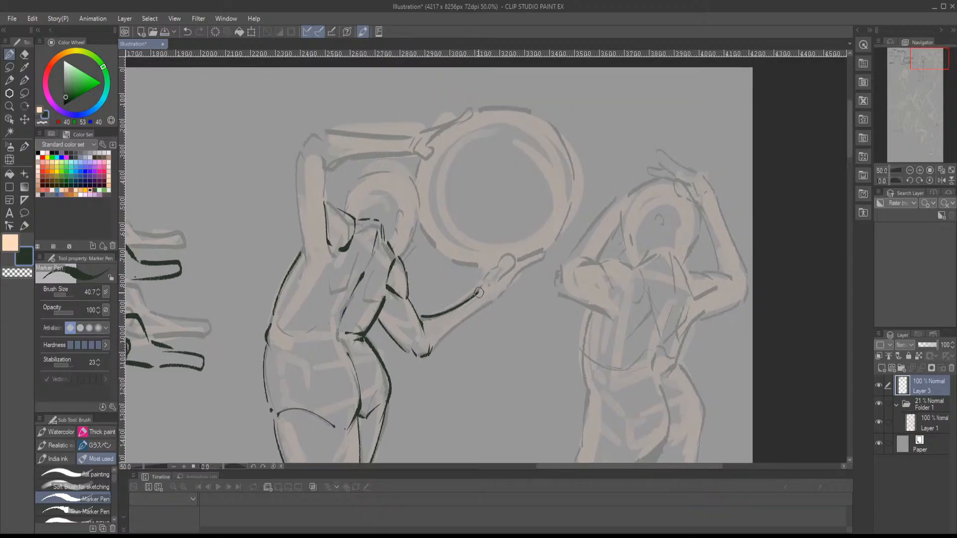
# - Ink the underside of the lowered forearm and outline the hand supporting the ring from below
pyautogui.moveTo(430, 355); pyautogui.dragTo(488, 307)
pyautogui.hotkey('ctrl', 'z')
pyautogui.moveTo(430, 354)
pyautogui.mouseDown()
pyautogui.moveTo(496, 292)
pyautogui.moveTo(459, 314)
pyautogui.moveTo(468, 305)
pyautogui.moveTo(477, 312)
pyautogui.moveTo(489, 294)
pyautogui.moveTo(474, 300)
pyautogui.moveTo(461, 321)
pyautogui.moveTo(480, 324)
pyautogui.moveTo(518, 289)
pyautogui.moveTo(489, 300)
pyautogui.moveTo(505, 291)
pyautogui.mouseUp()
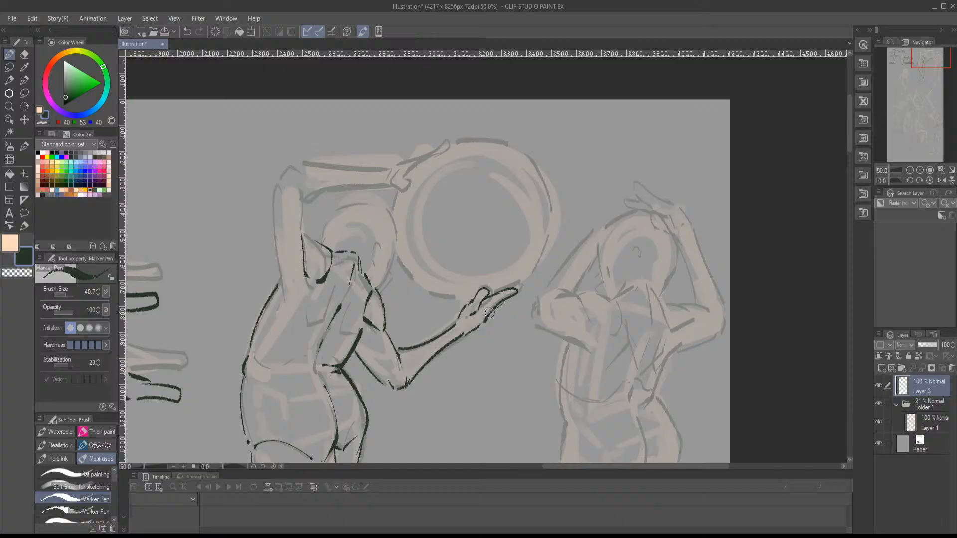
pyautogui.moveTo(498, 309)
pyautogui.mouseDown()
pyautogui.moveTo(519, 293)
pyautogui.moveTo(499, 290)
pyautogui.moveTo(534, 347)
pyautogui.mouseUp()
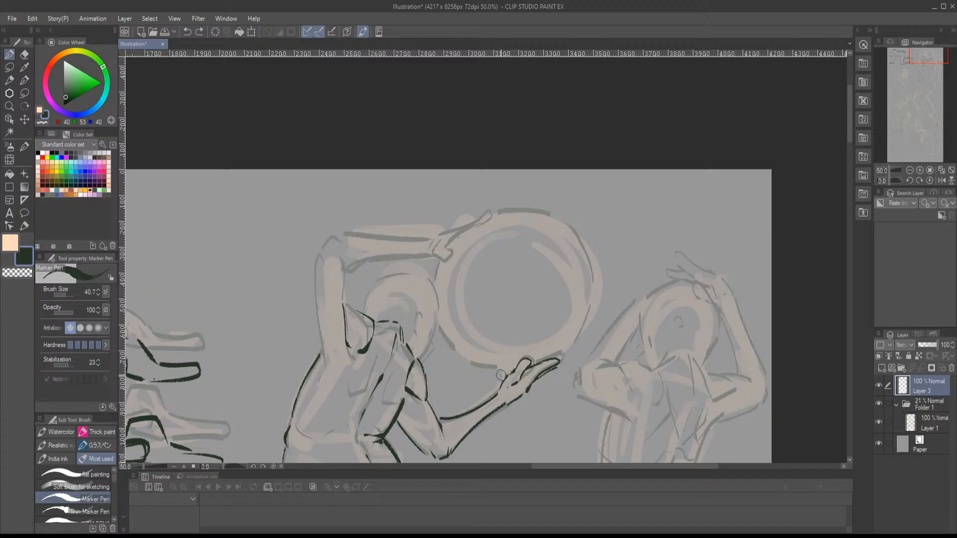
pyautogui.moveTo(477, 328); pyautogui.dragTo(532, 331)
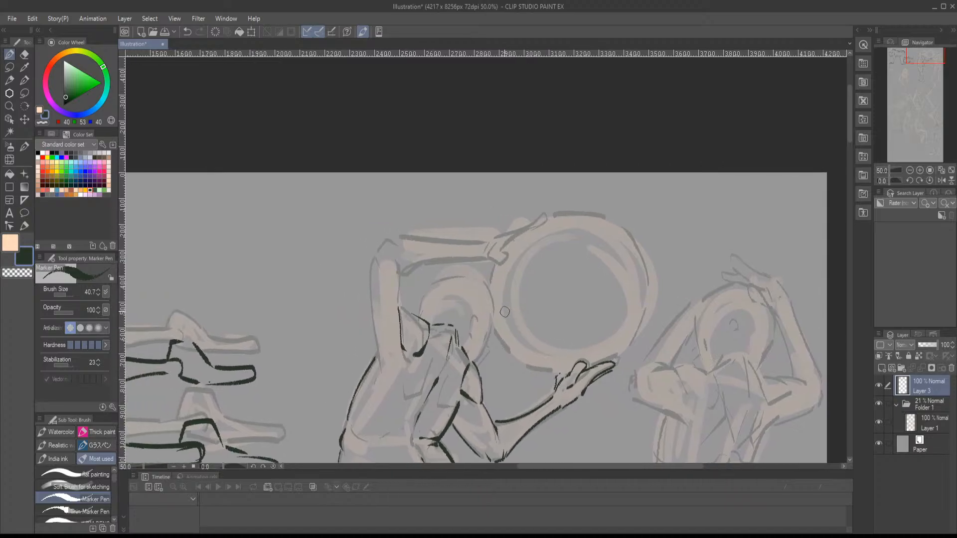
# - Ink both sides of the ring-holding figure's raised upper arm and the bent elbow above it
pyautogui.moveTo(400, 305)
pyautogui.mouseDown()
pyautogui.moveTo(398, 264)
pyautogui.moveTo(404, 271)
pyautogui.mouseUp()
pyautogui.moveTo(422, 284); pyautogui.dragTo(440, 279)
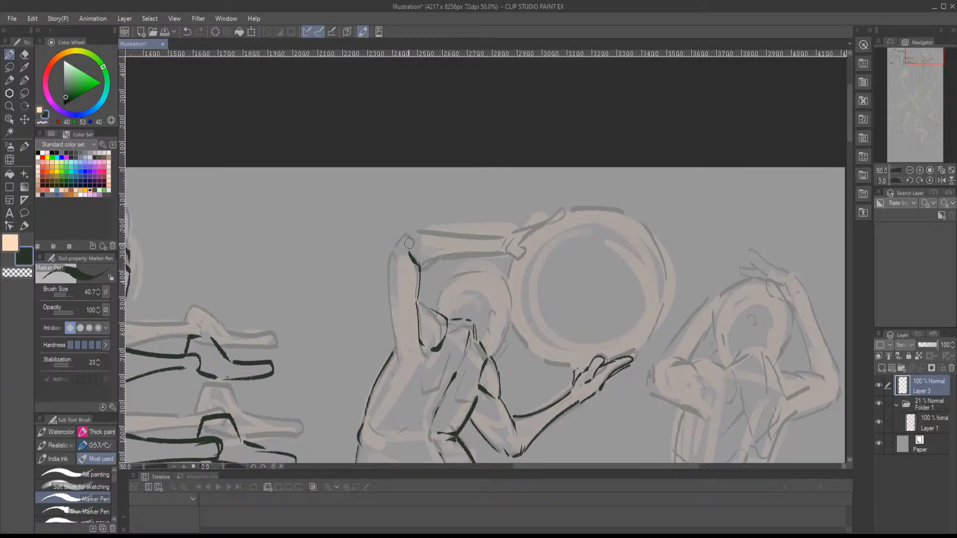
pyautogui.moveTo(403, 237); pyautogui.dragTo(395, 357)
pyautogui.moveTo(464, 313); pyautogui.dragTo(414, 351)
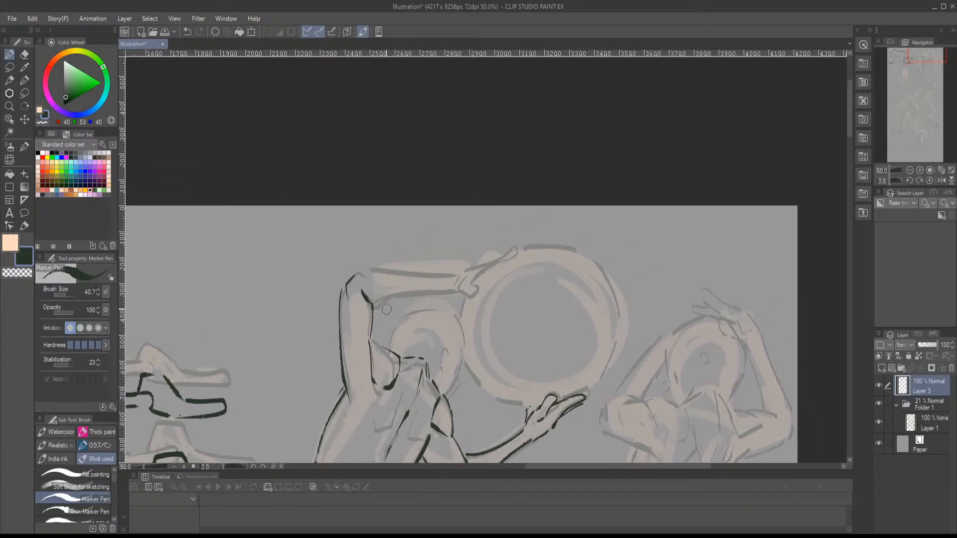
# - Ink both edges of the raised forearm and outline the hand gripping the ring's upper edge
pyautogui.moveTo(381, 305); pyautogui.dragTo(459, 287)
pyautogui.moveTo(370, 271)
pyautogui.mouseDown()
pyautogui.moveTo(460, 275)
pyautogui.moveTo(457, 291)
pyautogui.moveTo(473, 302)
pyautogui.moveTo(476, 265)
pyautogui.moveTo(512, 249)
pyautogui.moveTo(477, 279)
pyautogui.mouseUp()
# - Ink the ring-holding figure's ear, the rounded outline of the head and the jaw
pyautogui.scroll(-2, 457, 316)
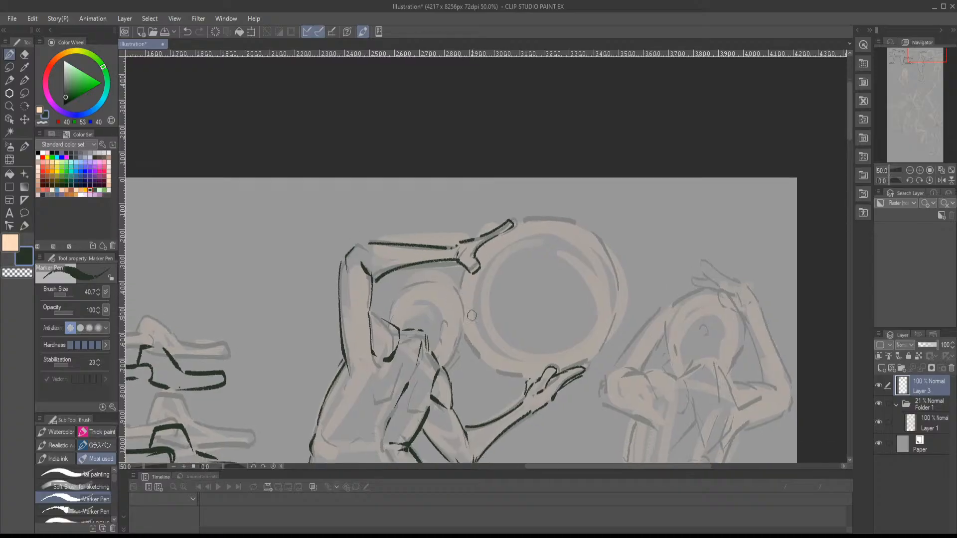
pyautogui.moveTo(445, 317)
pyautogui.mouseDown()
pyautogui.moveTo(435, 340)
pyautogui.moveTo(448, 353)
pyautogui.mouseUp()
pyautogui.moveTo(447, 313); pyautogui.dragTo(445, 322)
pyautogui.moveTo(419, 284)
pyautogui.mouseDown()
pyautogui.moveTo(399, 317)
pyautogui.moveTo(437, 281)
pyautogui.moveTo(460, 296)
pyautogui.moveTo(462, 336)
pyautogui.moveTo(449, 364)
pyautogui.mouseUp()
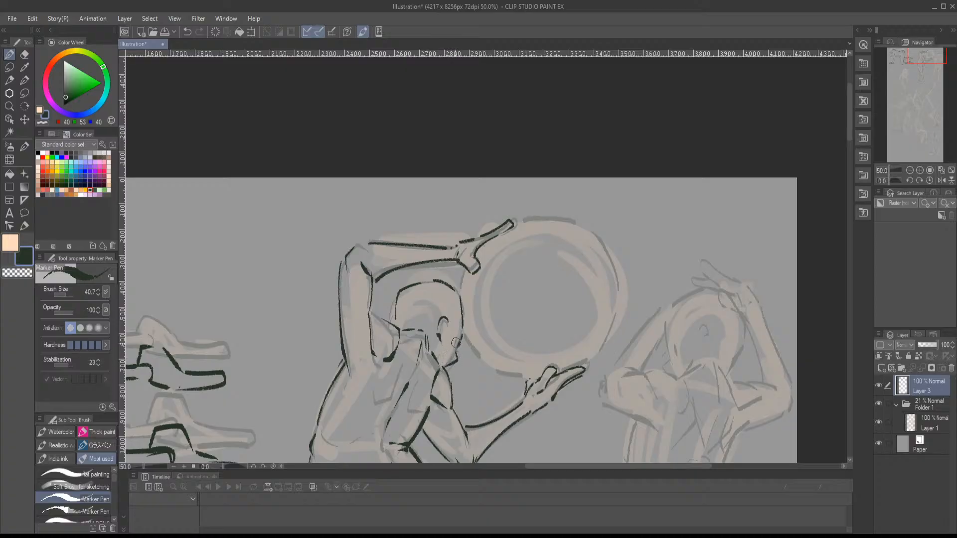
# - Ink the ring's outer edge in segments around the figure's head and both hands
pyautogui.moveTo(472, 334); pyautogui.dragTo(437, 319)
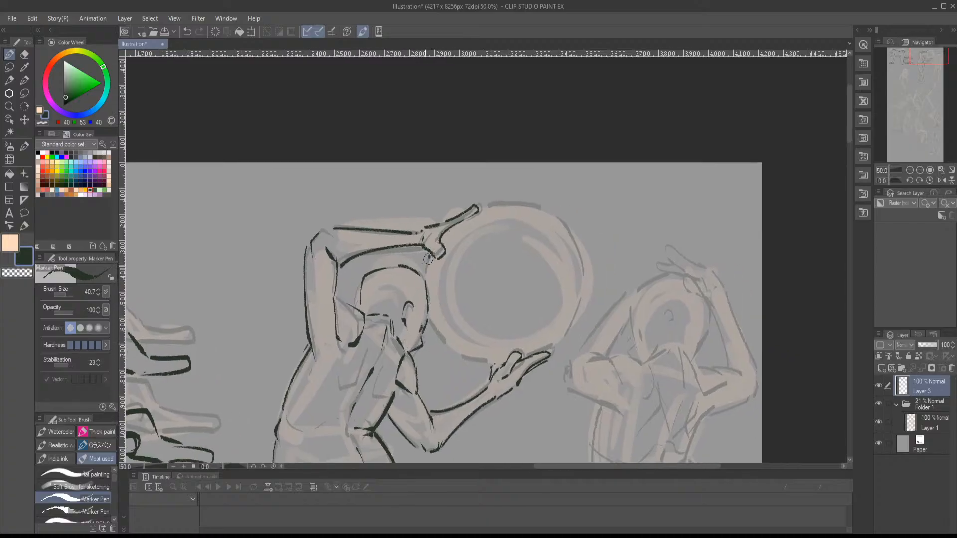
pyautogui.moveTo(429, 259); pyautogui.dragTo(423, 273)
pyautogui.moveTo(439, 321)
pyautogui.mouseDown()
pyautogui.moveTo(422, 277)
pyautogui.moveTo(426, 303)
pyautogui.moveTo(462, 318)
pyautogui.moveTo(428, 332)
pyautogui.mouseUp()
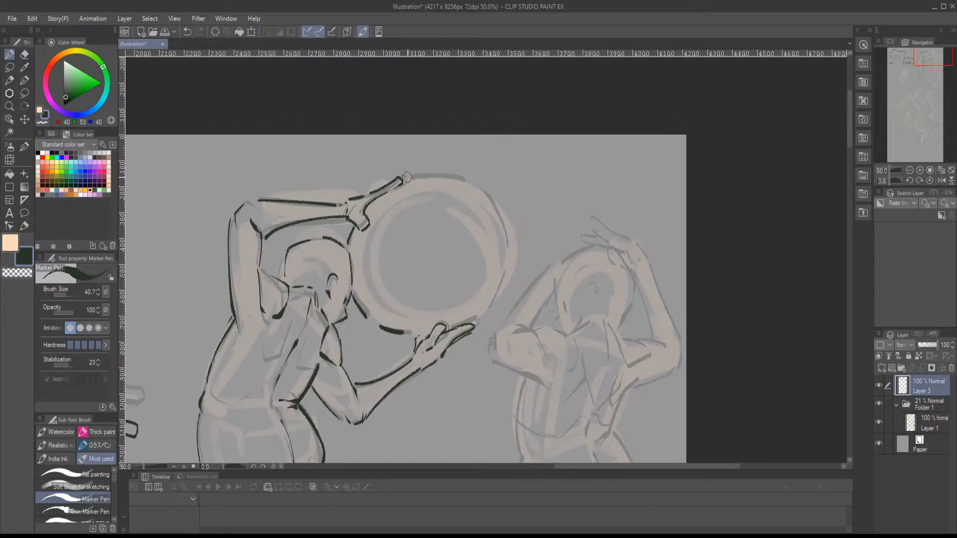
pyautogui.moveTo(407, 177)
pyautogui.mouseDown()
pyautogui.moveTo(429, 173)
pyautogui.moveTo(491, 198)
pyautogui.moveTo(506, 259)
pyautogui.moveTo(476, 324)
pyautogui.moveTo(555, 181)
pyautogui.mouseUp()
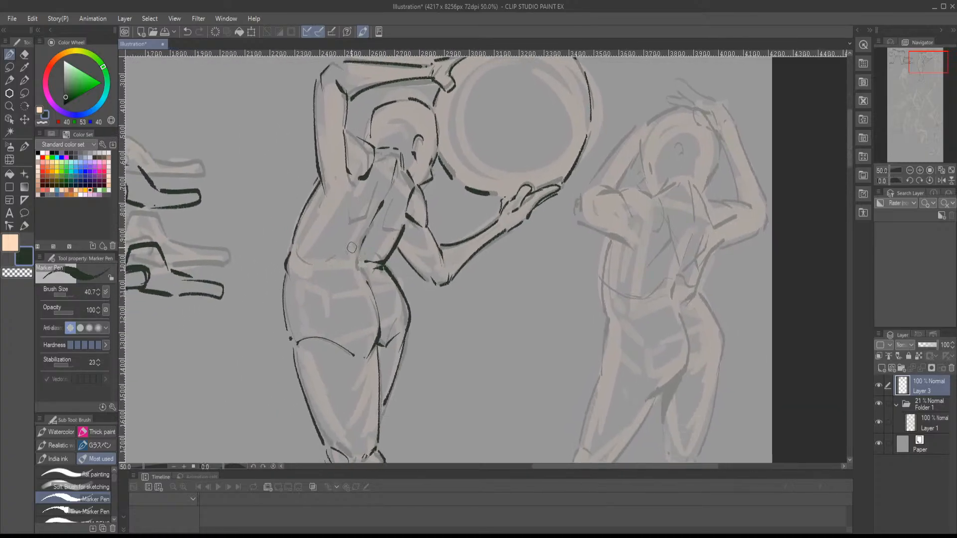
# - Draw a broken waistline across the ring-holding figure's lower back
pyautogui.moveTo(367, 254)
pyautogui.mouseDown()
pyautogui.moveTo(373, 260)
pyautogui.moveTo(306, 260)
pyautogui.mouseUp()
pyautogui.moveTo(381, 308)
pyautogui.mouseDown()
pyautogui.moveTo(393, 285)
pyautogui.moveTo(356, 242)
pyautogui.moveTo(366, 143)
pyautogui.mouseUp()
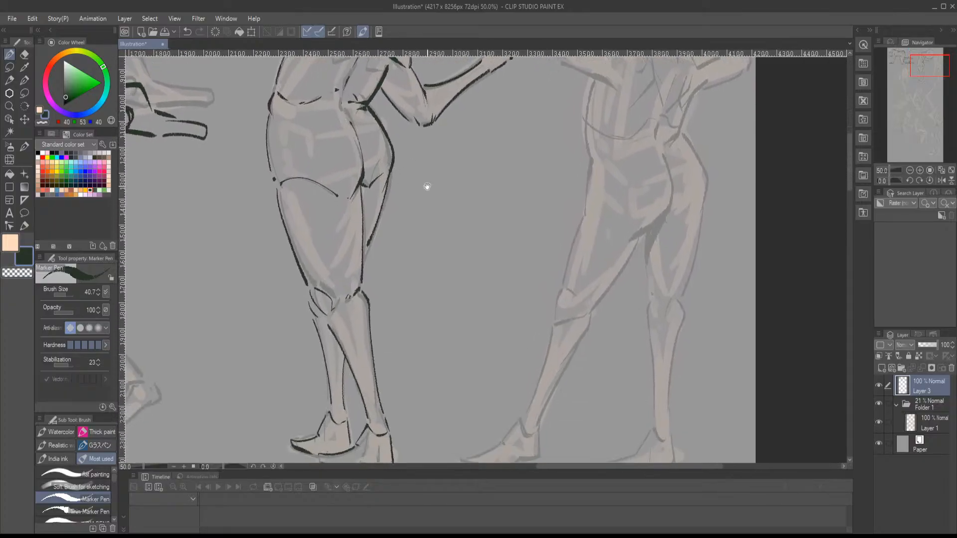
# - Fill the back of the ring-holding figure's knee dark and ink the shoulders and neckline of the figure with both arms raised
pyautogui.moveTo(345, 301)
pyautogui.mouseDown()
pyautogui.moveTo(360, 275)
pyautogui.moveTo(347, 296)
pyautogui.moveTo(362, 301)
pyautogui.moveTo(367, 233)
pyautogui.moveTo(328, 294)
pyautogui.moveTo(335, 317)
pyautogui.mouseUp()
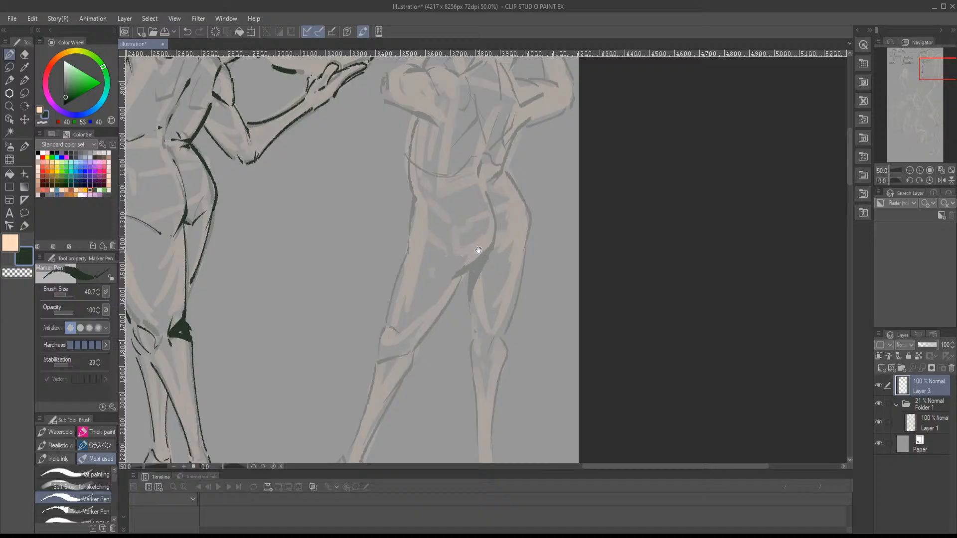
pyautogui.moveTo(479, 250); pyautogui.dragTo(423, 382)
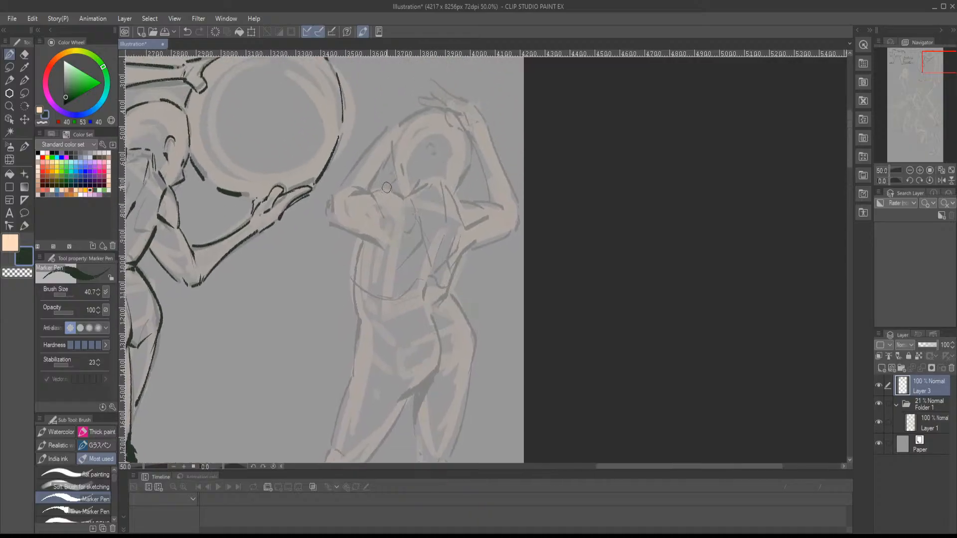
pyautogui.moveTo(386, 190)
pyautogui.mouseDown()
pyautogui.moveTo(404, 196)
pyautogui.moveTo(372, 194)
pyautogui.mouseUp()
pyautogui.moveTo(373, 194); pyautogui.dragTo(401, 223)
pyautogui.moveTo(410, 223); pyautogui.dragTo(412, 221)
pyautogui.moveTo(436, 185)
pyautogui.mouseDown()
pyautogui.moveTo(410, 192)
pyautogui.moveTo(446, 185)
pyautogui.moveTo(452, 223)
pyautogui.mouseUp()
pyautogui.hotkey('ctrl', 'z')
pyautogui.moveTo(436, 183)
pyautogui.mouseDown()
pyautogui.moveTo(410, 195)
pyautogui.moveTo(482, 209)
pyautogui.moveTo(472, 224)
pyautogui.mouseUp()
# - Ink the raised-arms figure's shoulder-blade crease, both sides of the torso and the curved line between the buttocks
pyautogui.scroll(-2, 460, 252)
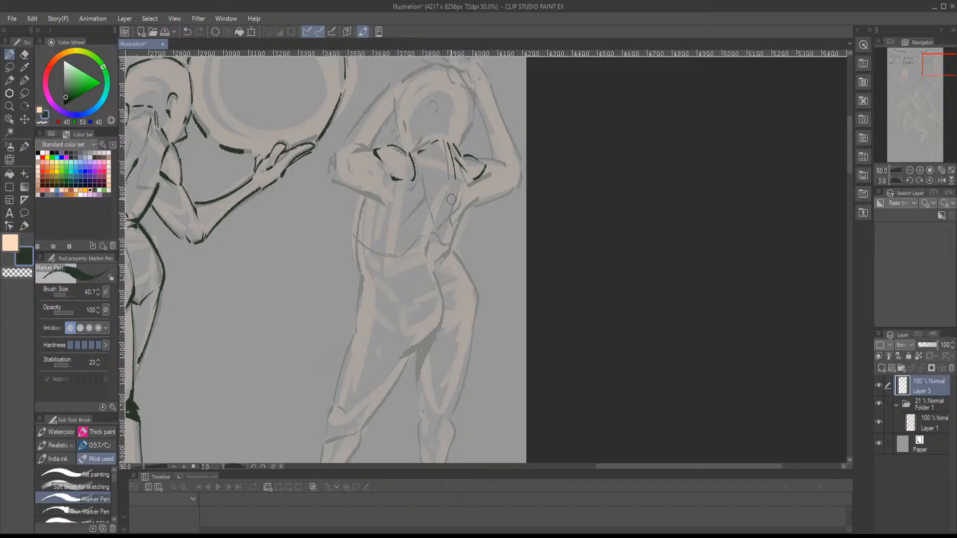
pyautogui.moveTo(425, 180); pyautogui.dragTo(403, 219)
pyautogui.moveTo(461, 196)
pyautogui.mouseDown()
pyautogui.moveTo(457, 221)
pyautogui.moveTo(467, 212)
pyautogui.moveTo(443, 259)
pyautogui.mouseUp()
pyautogui.moveTo(360, 209)
pyautogui.mouseDown()
pyautogui.moveTo(356, 276)
pyautogui.moveTo(374, 256)
pyautogui.moveTo(435, 281)
pyautogui.moveTo(425, 309)
pyautogui.moveTo(399, 323)
pyautogui.moveTo(434, 322)
pyautogui.mouseUp()
pyautogui.moveTo(447, 302); pyautogui.dragTo(410, 277)
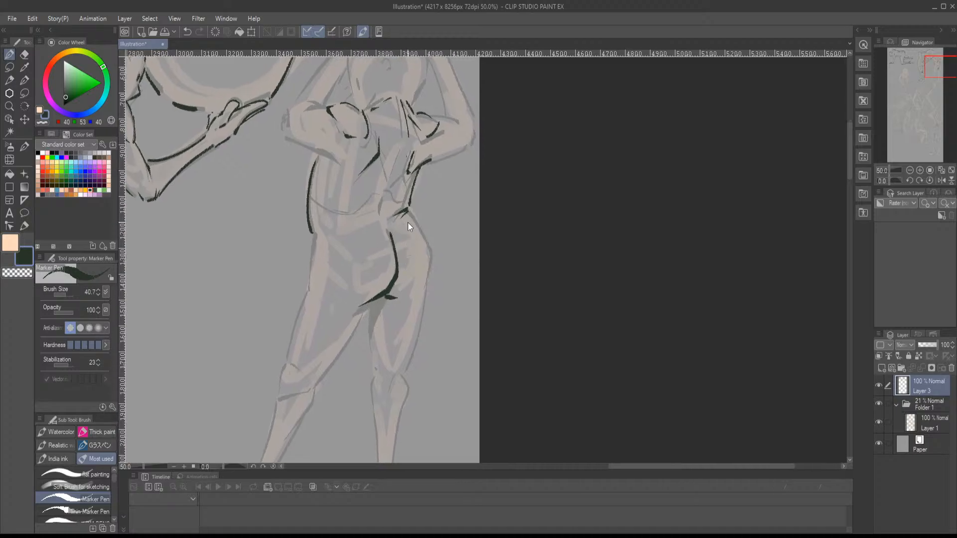
# - Ink the outer contours of both hips, the crease under the buttock and the start of the straight leg's inner thigh
pyautogui.moveTo(409, 214)
pyautogui.mouseDown()
pyautogui.moveTo(431, 255)
pyautogui.moveTo(428, 292)
pyautogui.mouseUp()
pyautogui.moveTo(364, 270); pyautogui.dragTo(405, 253)
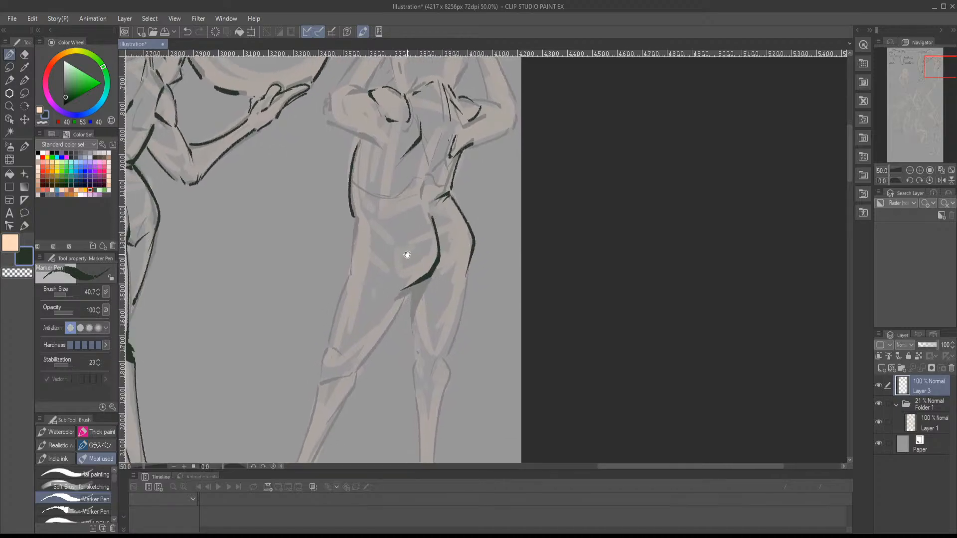
pyautogui.moveTo(352, 223)
pyautogui.mouseDown()
pyautogui.moveTo(347, 269)
pyautogui.moveTo(359, 265)
pyautogui.moveTo(390, 289)
pyautogui.moveTo(387, 270)
pyautogui.moveTo(399, 308)
pyautogui.mouseUp()
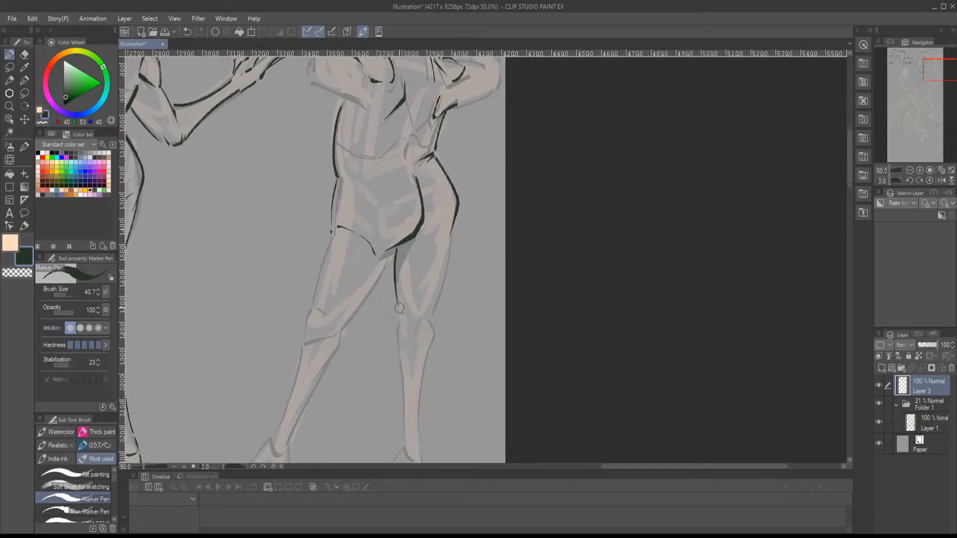
# - Ink the extended leg's inner thigh and the straight leg's outer thigh, muscle marks and back of the knee
pyautogui.moveTo(398, 247); pyautogui.dragTo(370, 296)
pyautogui.moveTo(439, 282); pyautogui.dragTo(418, 265)
pyautogui.moveTo(424, 219); pyautogui.dragTo(412, 233)
pyautogui.moveTo(395, 273)
pyautogui.mouseDown()
pyautogui.moveTo(429, 235)
pyautogui.moveTo(427, 253)
pyautogui.moveTo(429, 220)
pyautogui.mouseUp()
pyautogui.moveTo(434, 190); pyautogui.dragTo(403, 294)
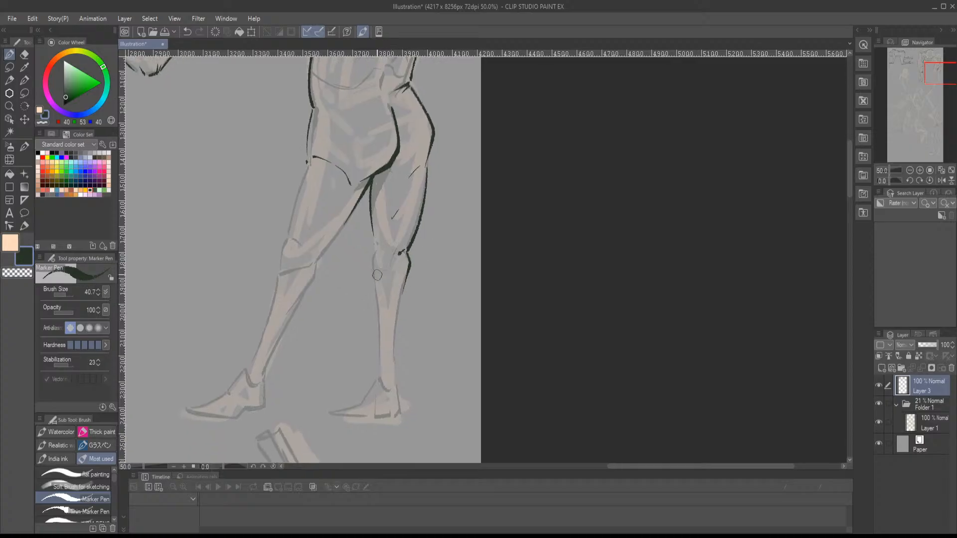
# - Ink the straight leg's inner knee, both edges of the calf, the ankle and the foot
pyautogui.moveTo(372, 242); pyautogui.dragTo(376, 272)
pyautogui.moveTo(373, 245); pyautogui.dragTo(379, 247)
pyautogui.moveTo(403, 276)
pyautogui.mouseDown()
pyautogui.moveTo(406, 233)
pyautogui.moveTo(400, 311)
pyautogui.mouseUp()
pyautogui.moveTo(376, 240)
pyautogui.mouseDown()
pyautogui.moveTo(384, 330)
pyautogui.moveTo(400, 333)
pyautogui.moveTo(331, 369)
pyautogui.moveTo(396, 373)
pyautogui.moveTo(403, 347)
pyautogui.moveTo(404, 367)
pyautogui.mouseUp()
pyautogui.moveTo(394, 339); pyautogui.dragTo(412, 391)
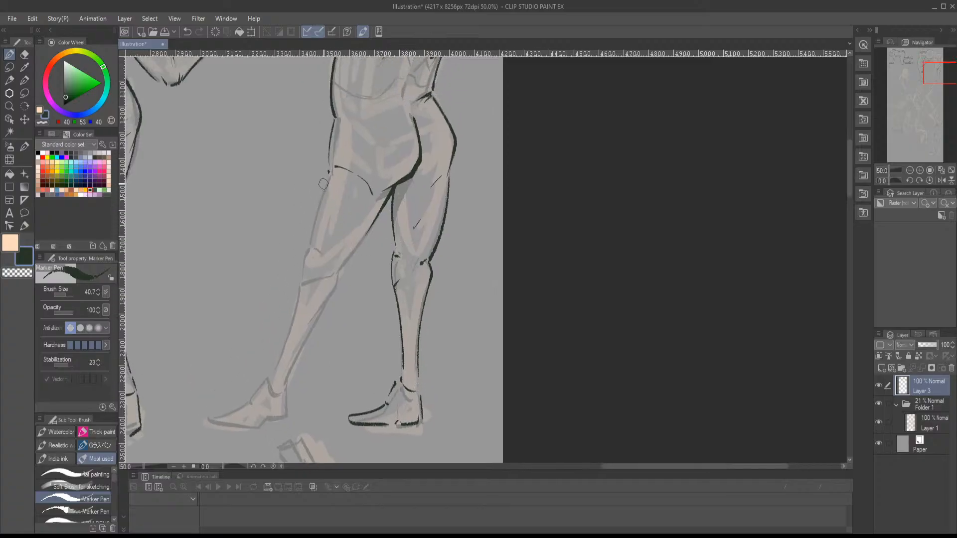
# - Ink the extended leg's outer thigh, knee, both calf edges and ankle on the raised-arms figure
pyautogui.moveTo(328, 172)
pyautogui.mouseDown()
pyautogui.moveTo(299, 281)
pyautogui.moveTo(364, 240)
pyautogui.mouseUp()
pyautogui.moveTo(338, 278); pyautogui.dragTo(357, 226)
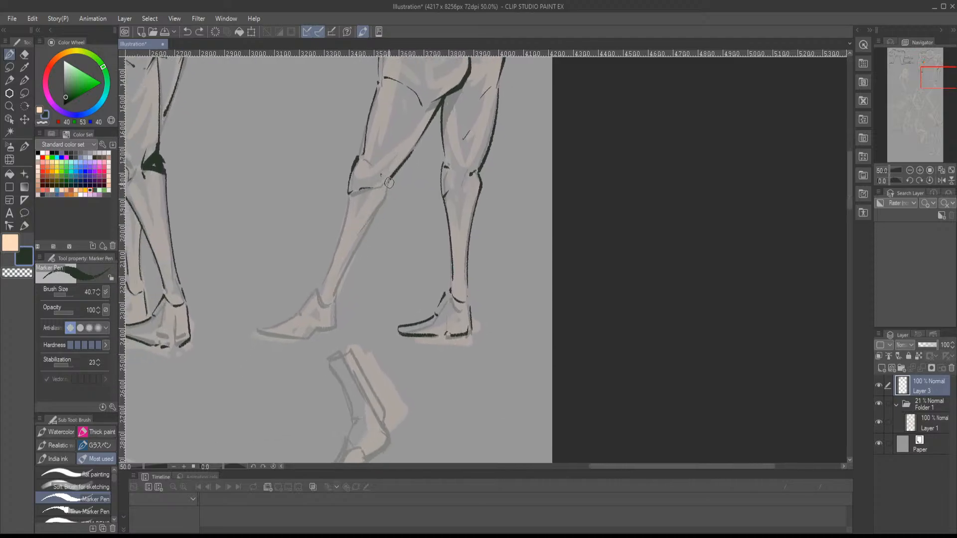
pyautogui.moveTo(389, 183); pyautogui.dragTo(354, 252)
pyautogui.moveTo(372, 218); pyautogui.dragTo(337, 285)
pyautogui.hotkey('ctrl', 'z')
pyautogui.moveTo(379, 212); pyautogui.dragTo(344, 286)
pyautogui.moveTo(348, 204)
pyautogui.mouseDown()
pyautogui.moveTo(322, 288)
pyautogui.moveTo(344, 293)
pyautogui.moveTo(277, 315)
pyautogui.moveTo(311, 334)
pyautogui.moveTo(348, 328)
pyautogui.moveTo(344, 293)
pyautogui.mouseUp()
pyautogui.moveTo(395, 199); pyautogui.dragTo(428, 342)
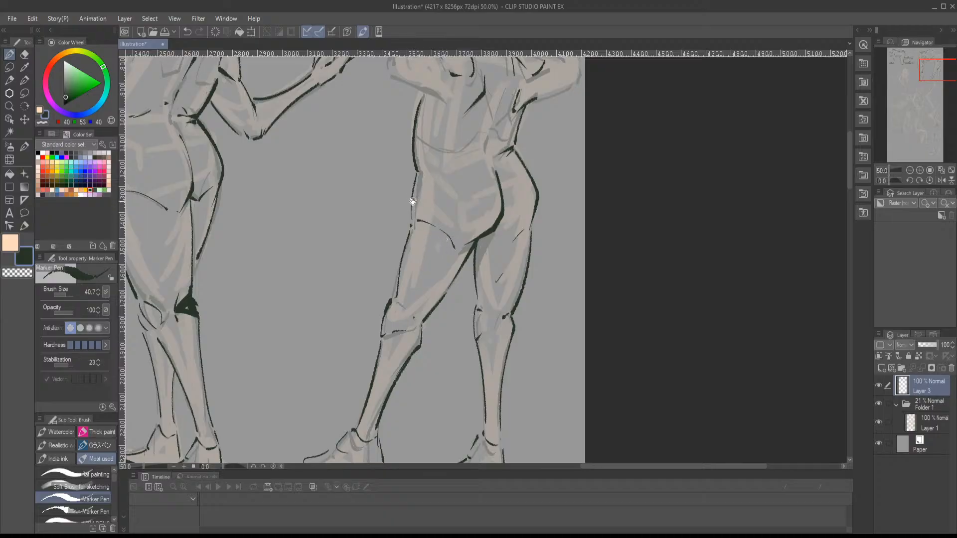
# - Ink the raised-arms figure's head outline and ear, and the bent arm beside the ring with its elbow
pyautogui.moveTo(413, 201); pyautogui.dragTo(373, 286)
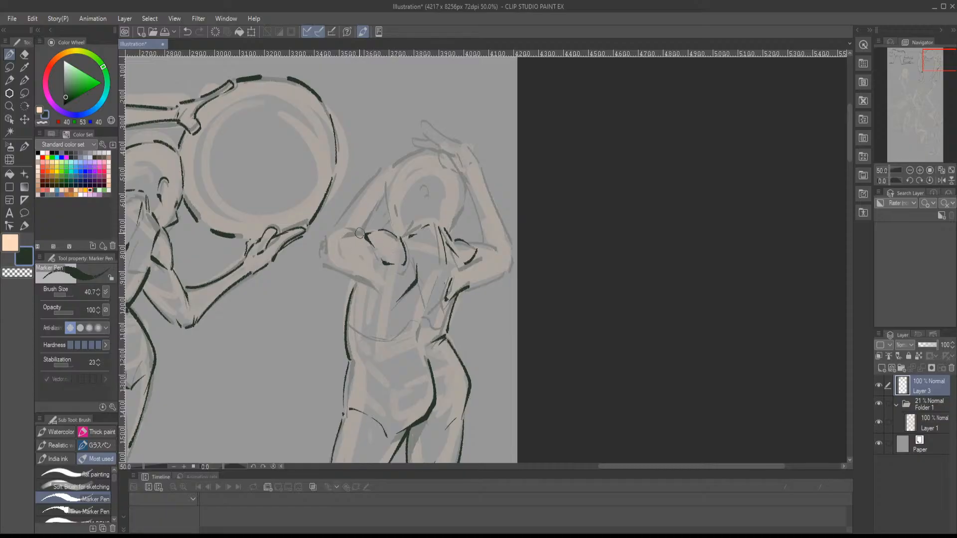
pyautogui.moveTo(339, 234)
pyautogui.mouseDown()
pyautogui.moveTo(367, 224)
pyautogui.moveTo(382, 193)
pyautogui.moveTo(390, 230)
pyautogui.mouseUp()
pyautogui.hotkey('ctrl', 'z')
pyautogui.moveTo(389, 167); pyautogui.dragTo(418, 147)
pyautogui.moveTo(463, 183); pyautogui.dragTo(452, 224)
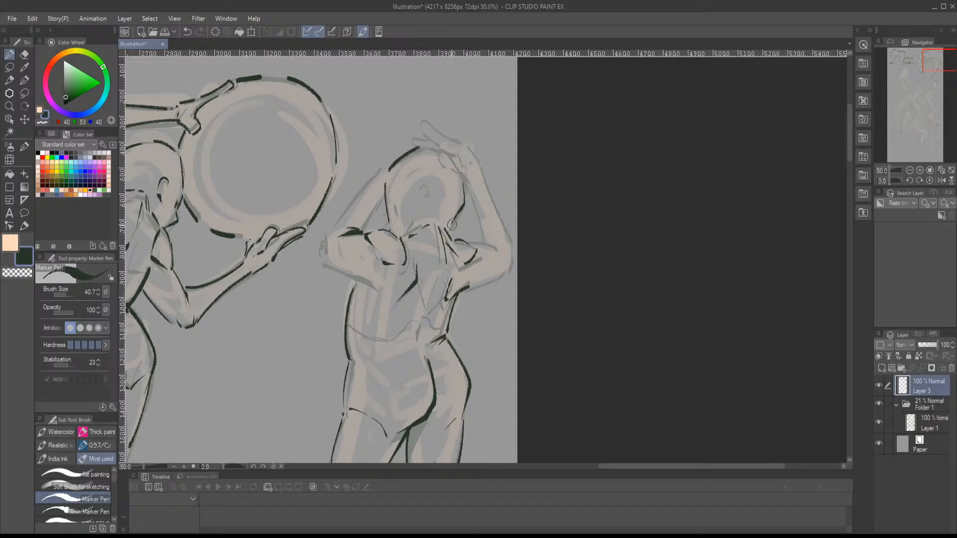
pyautogui.moveTo(417, 186); pyautogui.dragTo(431, 206)
pyautogui.moveTo(381, 167)
pyautogui.mouseDown()
pyautogui.moveTo(326, 255)
pyautogui.moveTo(367, 286)
pyautogui.mouseUp()
pyautogui.moveTo(413, 233); pyautogui.dragTo(326, 308)
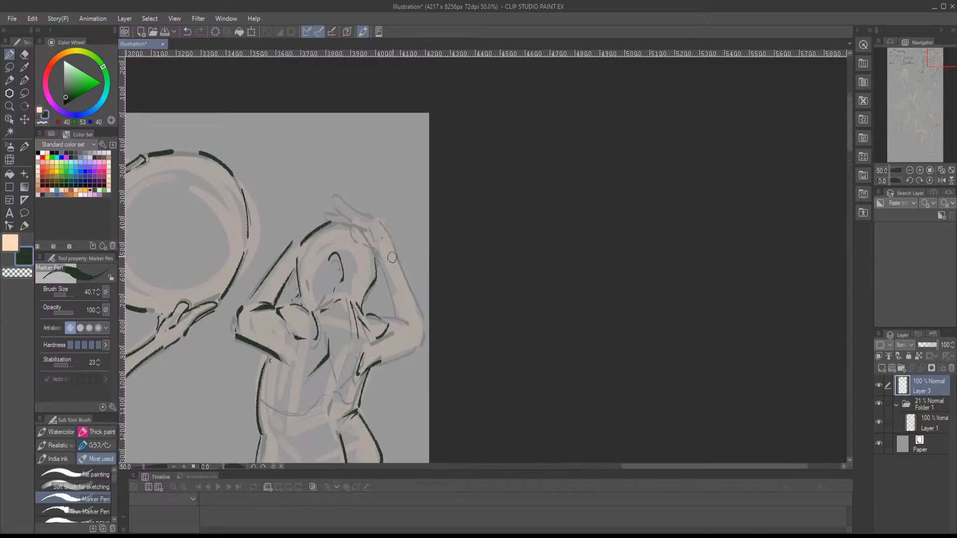
# - Ink the other raised arm near the page edge, from the elbow to the hand and fingers resting on the head
pyautogui.moveTo(350, 240)
pyautogui.mouseDown()
pyautogui.moveTo(381, 253)
pyautogui.moveTo(398, 323)
pyautogui.moveTo(413, 326)
pyautogui.moveTo(384, 278)
pyautogui.moveTo(383, 247)
pyautogui.moveTo(394, 316)
pyautogui.mouseUp()
pyautogui.hotkey('ctrl', 'z')
pyautogui.hotkey('ctrl', 'z')
pyautogui.moveTo(378, 220)
pyautogui.mouseDown()
pyautogui.moveTo(421, 318)
pyautogui.moveTo(419, 348)
pyautogui.mouseUp()
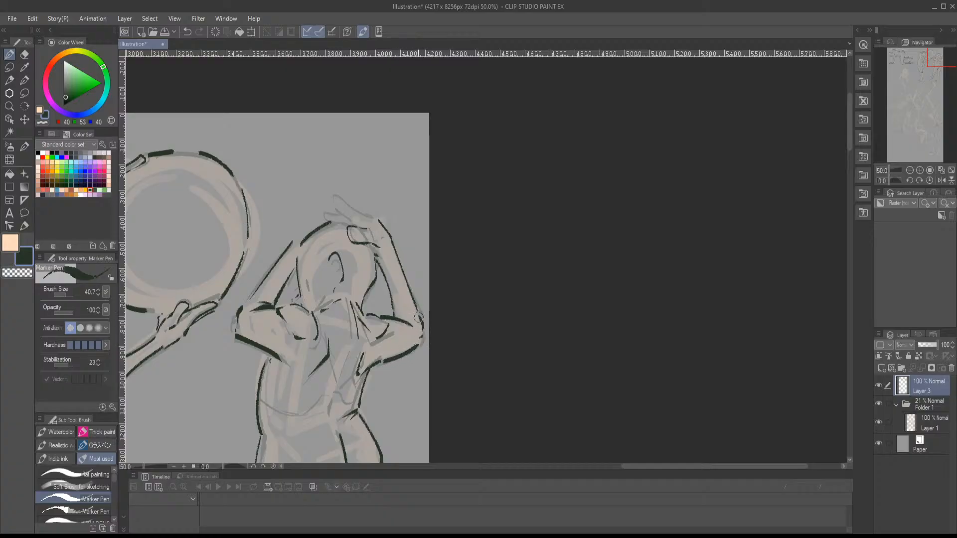
pyautogui.moveTo(371, 218)
pyautogui.mouseDown()
pyautogui.moveTo(333, 190)
pyautogui.moveTo(352, 224)
pyautogui.moveTo(316, 218)
pyautogui.moveTo(340, 226)
pyautogui.mouseUp()
pyautogui.moveTo(377, 297); pyautogui.dragTo(433, 254)
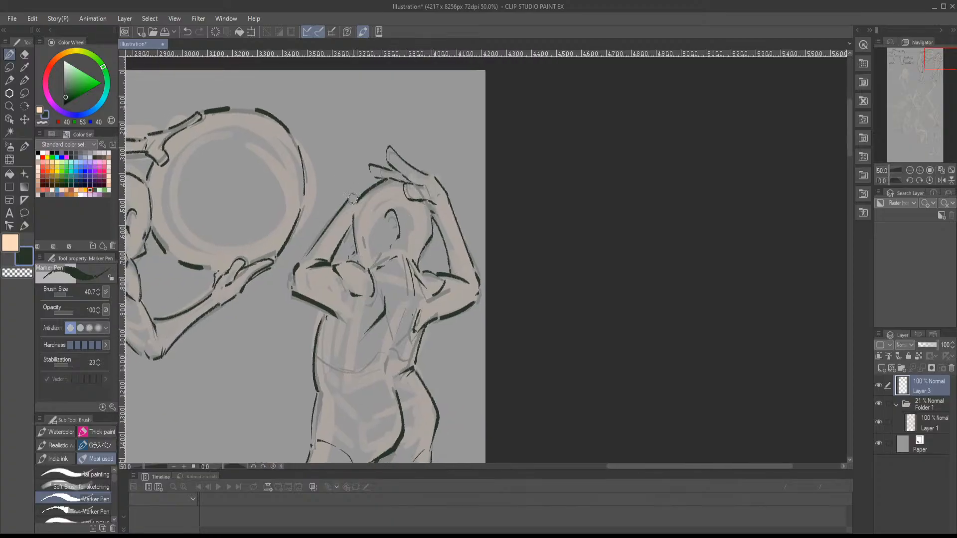
# - Ink the heel, sole and toes of the raised-arms figure's extended foot
pyautogui.moveTo(350, 219)
pyautogui.mouseDown()
pyautogui.moveTo(353, 237)
pyautogui.moveTo(409, 199)
pyautogui.moveTo(446, 131)
pyautogui.mouseUp()
pyautogui.moveTo(421, 197); pyautogui.dragTo(494, 164)
pyautogui.moveTo(410, 262); pyautogui.dragTo(496, 166)
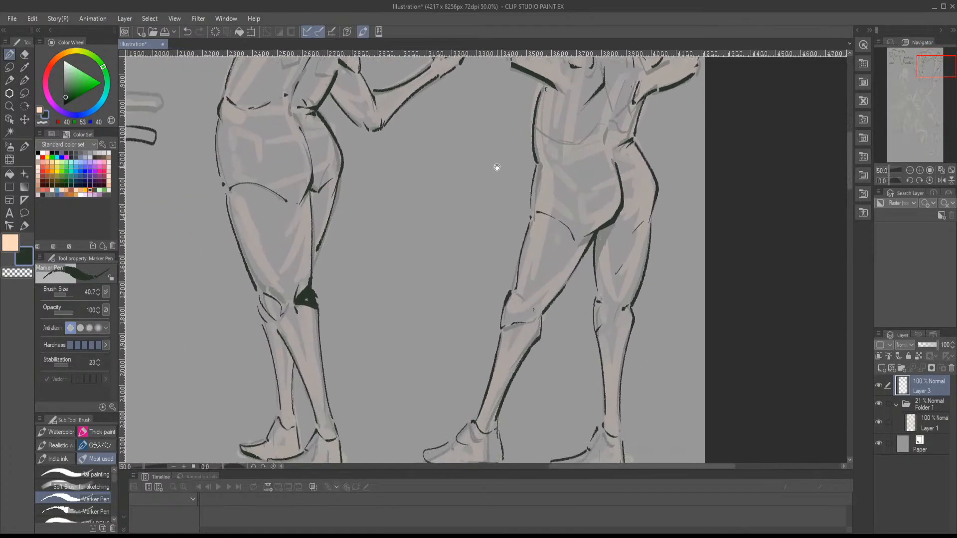
pyautogui.moveTo(428, 218); pyautogui.dragTo(506, 162)
pyautogui.moveTo(371, 219)
pyautogui.mouseDown()
pyautogui.moveTo(494, 243)
pyautogui.moveTo(283, 199)
pyautogui.mouseUp()
pyautogui.moveTo(461, 256); pyautogui.dragTo(311, 240)
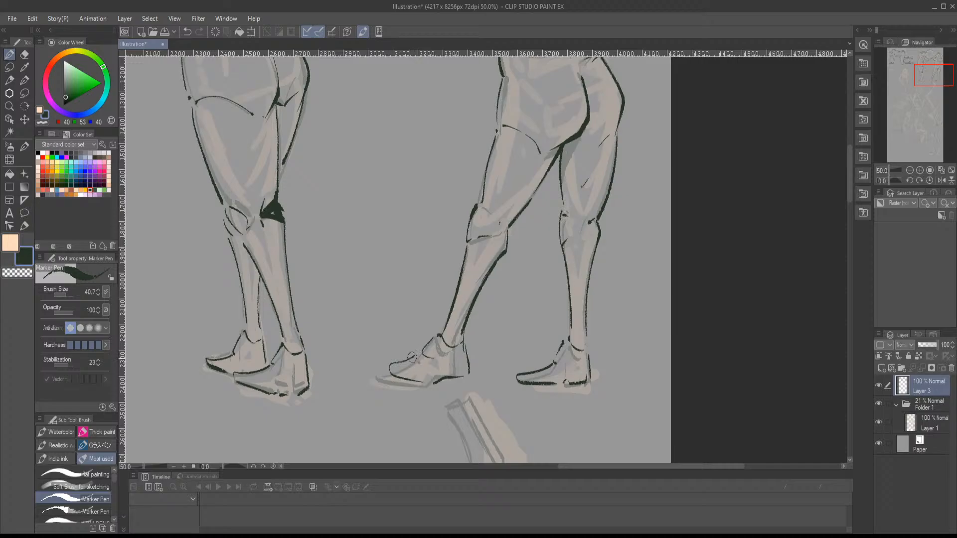
pyautogui.moveTo(412, 357)
pyautogui.mouseDown()
pyautogui.moveTo(378, 381)
pyautogui.moveTo(422, 387)
pyautogui.moveTo(469, 369)
pyautogui.moveTo(501, 271)
pyautogui.mouseUp()
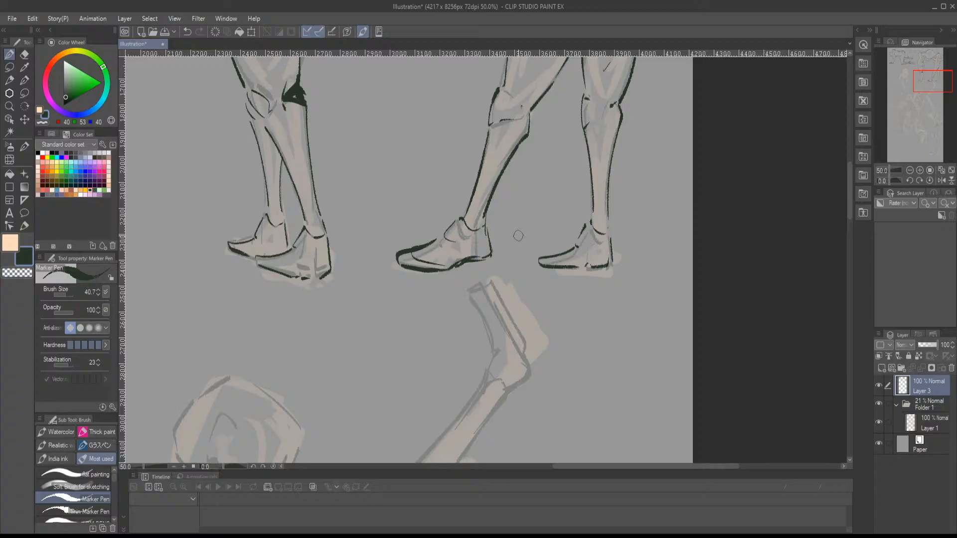
# - Ink the face's side edge and the thick jawline of the front-facing figure near the page's opposite edge
pyautogui.moveTo(387, 189); pyautogui.dragTo(510, 249)
pyautogui.moveTo(385, 183)
pyautogui.mouseDown()
pyautogui.moveTo(434, 216)
pyautogui.moveTo(519, 230)
pyautogui.mouseUp()
pyautogui.moveTo(386, 226)
pyautogui.mouseDown()
pyautogui.moveTo(472, 230)
pyautogui.moveTo(515, 217)
pyautogui.mouseUp()
pyautogui.moveTo(387, 232); pyautogui.dragTo(496, 201)
pyautogui.moveTo(376, 153); pyautogui.dragTo(481, 228)
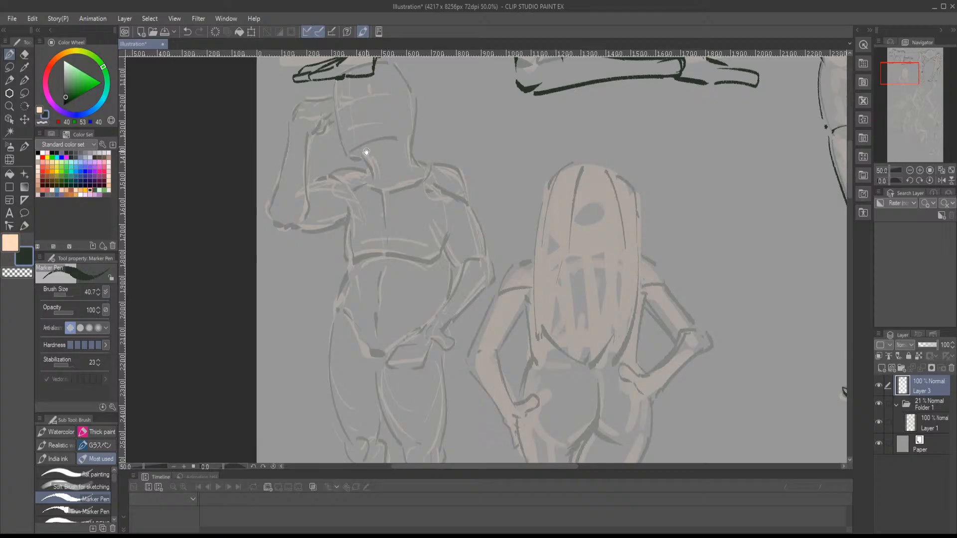
pyautogui.moveTo(367, 151); pyautogui.dragTo(376, 236)
pyautogui.moveTo(344, 181); pyautogui.dragTo(354, 228)
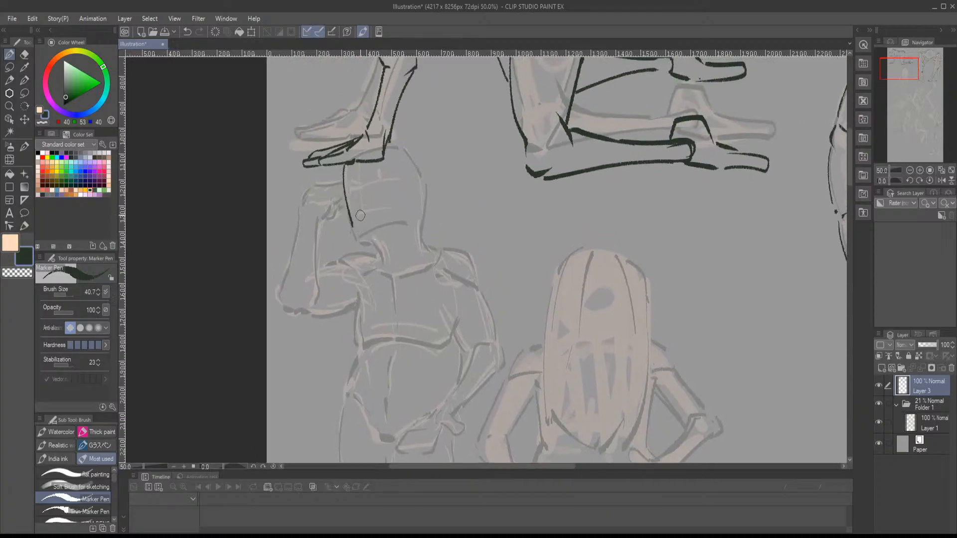
pyautogui.hotkey('ctrl', 'z')
pyautogui.moveTo(343, 168)
pyautogui.mouseDown()
pyautogui.moveTo(352, 239)
pyautogui.moveTo(401, 225)
pyautogui.mouseUp()
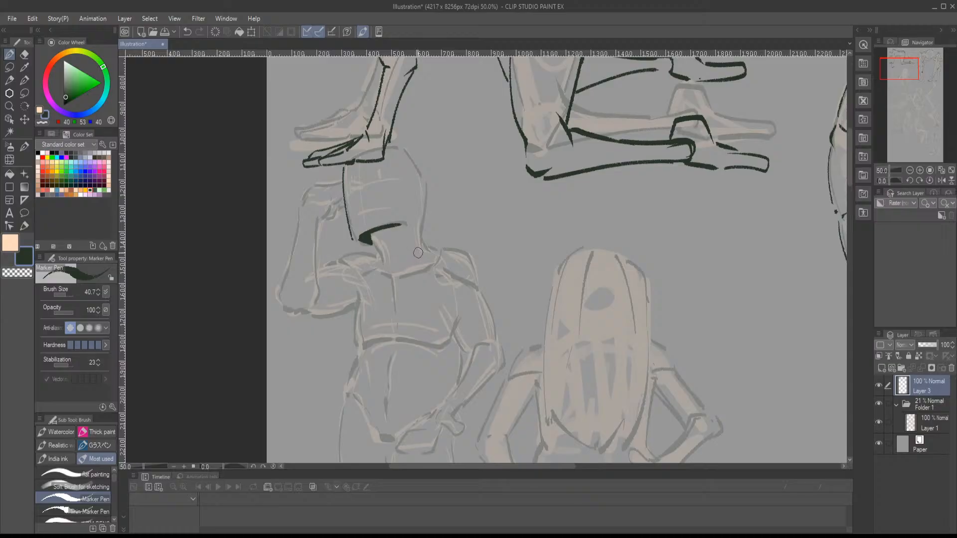
# - Ink the front-facing figure's neck, collarbones, near shoulder slope and the back contour of the head
pyautogui.moveTo(422, 246)
pyautogui.mouseDown()
pyautogui.moveTo(429, 225)
pyautogui.moveTo(385, 228)
pyautogui.moveTo(391, 247)
pyautogui.moveTo(345, 234)
pyautogui.moveTo(378, 247)
pyautogui.mouseUp()
pyautogui.moveTo(388, 251)
pyautogui.mouseDown()
pyautogui.moveTo(371, 234)
pyautogui.moveTo(387, 266)
pyautogui.moveTo(422, 227)
pyautogui.mouseUp()
pyautogui.moveTo(415, 185)
pyautogui.mouseDown()
pyautogui.moveTo(416, 212)
pyautogui.moveTo(430, 210)
pyautogui.moveTo(423, 220)
pyautogui.mouseUp()
pyautogui.moveTo(381, 154)
pyautogui.mouseDown()
pyautogui.moveTo(396, 152)
pyautogui.moveTo(410, 174)
pyautogui.moveTo(414, 232)
pyautogui.mouseUp()
pyautogui.moveTo(417, 245); pyautogui.dragTo(445, 207)
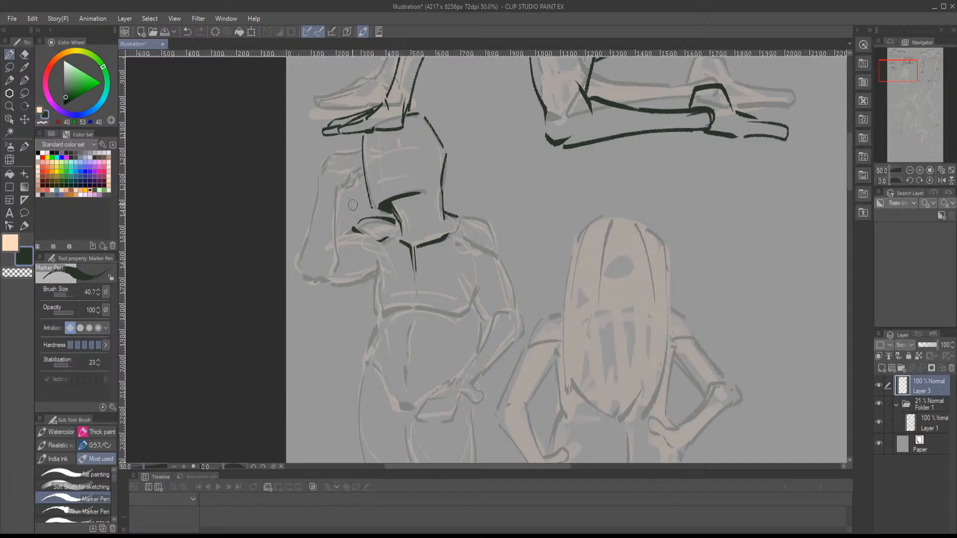
# - Ink the front-facing figure's raised arm and hand, the other shoulder cap and the chest's centre line and lower edge
pyautogui.moveTo(340, 185)
pyautogui.mouseDown()
pyautogui.moveTo(326, 166)
pyautogui.moveTo(338, 153)
pyautogui.moveTo(360, 156)
pyautogui.moveTo(339, 255)
pyautogui.mouseUp()
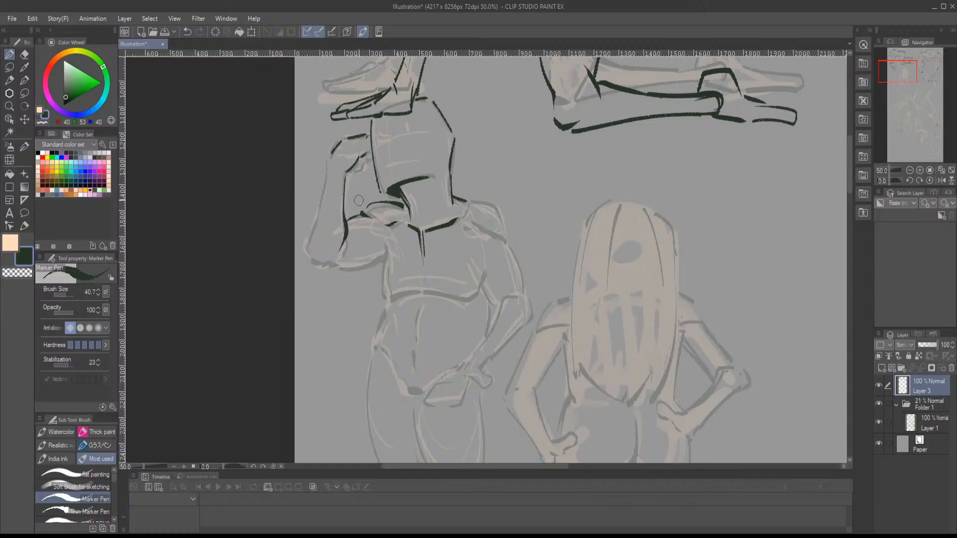
pyautogui.moveTo(346, 171)
pyautogui.mouseDown()
pyautogui.moveTo(365, 162)
pyautogui.moveTo(366, 178)
pyautogui.moveTo(341, 166)
pyautogui.moveTo(326, 231)
pyautogui.moveTo(333, 239)
pyautogui.moveTo(381, 246)
pyautogui.moveTo(402, 224)
pyautogui.moveTo(404, 282)
pyautogui.moveTo(413, 240)
pyautogui.moveTo(419, 264)
pyautogui.moveTo(466, 267)
pyautogui.moveTo(481, 248)
pyautogui.mouseUp()
pyautogui.moveTo(486, 265); pyautogui.dragTo(422, 251)
pyautogui.moveTo(396, 172)
pyautogui.mouseDown()
pyautogui.moveTo(408, 197)
pyautogui.moveTo(433, 206)
pyautogui.mouseUp()
pyautogui.moveTo(397, 164)
pyautogui.mouseDown()
pyautogui.moveTo(429, 181)
pyautogui.moveTo(438, 216)
pyautogui.moveTo(416, 244)
pyautogui.moveTo(423, 252)
pyautogui.mouseUp()
pyautogui.moveTo(439, 240); pyautogui.dragTo(393, 298)
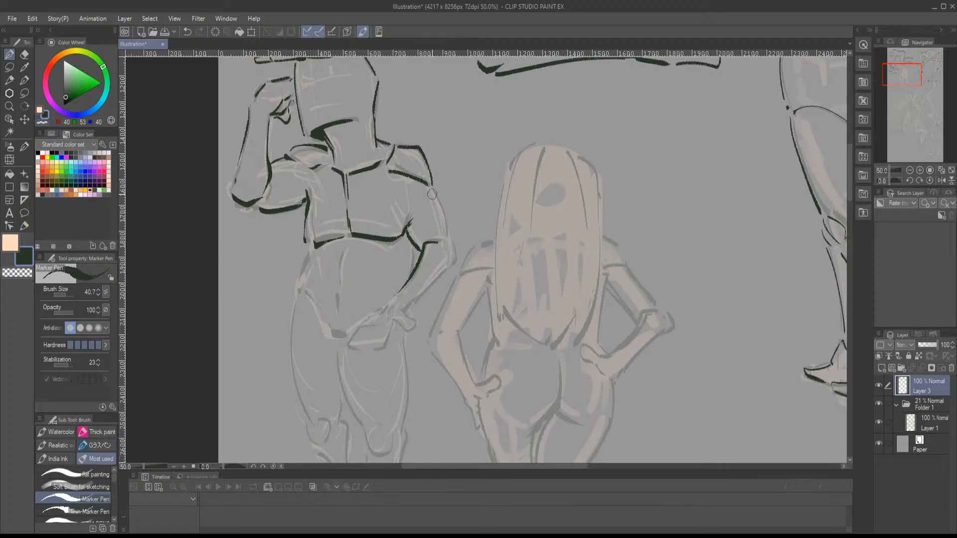
# - Ink the outer contour of the front-facing figure's bent arm, the elbow, the forearm and the hand on the hip
pyautogui.moveTo(433, 189); pyautogui.dragTo(453, 242)
pyautogui.moveTo(452, 255); pyautogui.dragTo(454, 237)
pyautogui.moveTo(458, 232); pyautogui.dragTo(449, 254)
pyautogui.moveTo(440, 271)
pyautogui.mouseDown()
pyautogui.moveTo(451, 244)
pyautogui.moveTo(401, 256)
pyautogui.moveTo(416, 254)
pyautogui.moveTo(405, 268)
pyautogui.moveTo(428, 280)
pyautogui.moveTo(427, 268)
pyautogui.moveTo(406, 261)
pyautogui.moveTo(390, 287)
pyautogui.moveTo(404, 287)
pyautogui.moveTo(412, 264)
pyautogui.moveTo(389, 263)
pyautogui.moveTo(374, 281)
pyautogui.moveTo(388, 288)
pyautogui.moveTo(390, 253)
pyautogui.moveTo(373, 272)
pyautogui.moveTo(420, 259)
pyautogui.mouseUp()
# - Ink the front-facing figure's waist side, abdomen and groin lines, and the front leg's thigh and rounded kneecap
pyautogui.moveTo(403, 192)
pyautogui.mouseDown()
pyautogui.moveTo(398, 271)
pyautogui.moveTo(413, 247)
pyautogui.moveTo(379, 218)
pyautogui.moveTo(374, 241)
pyautogui.mouseUp()
pyautogui.moveTo(385, 249)
pyautogui.mouseDown()
pyautogui.moveTo(382, 228)
pyautogui.moveTo(419, 256)
pyautogui.mouseUp()
pyautogui.moveTo(452, 297)
pyautogui.mouseDown()
pyautogui.moveTo(459, 268)
pyautogui.moveTo(394, 226)
pyautogui.moveTo(424, 279)
pyautogui.moveTo(425, 305)
pyautogui.moveTo(449, 278)
pyautogui.mouseUp()
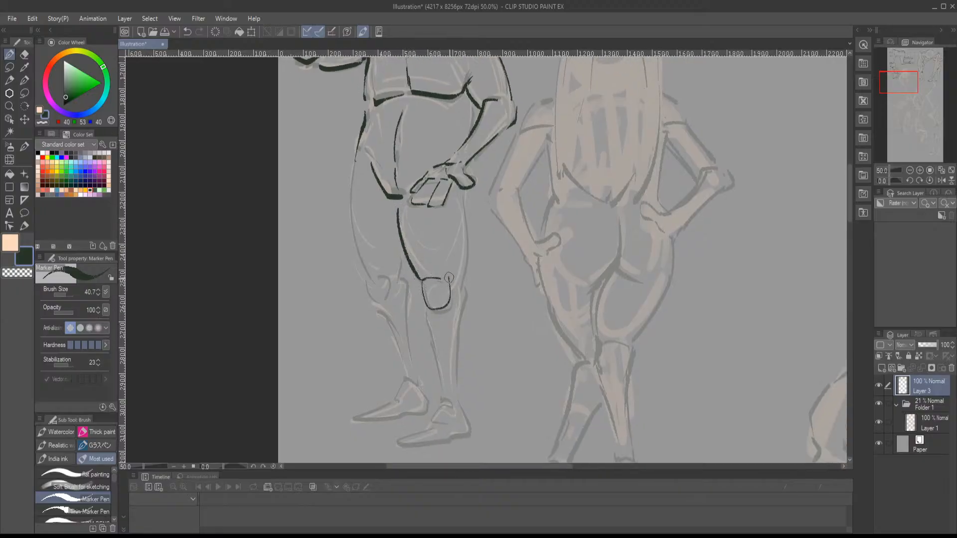
pyautogui.moveTo(463, 197)
pyautogui.mouseDown()
pyautogui.moveTo(462, 301)
pyautogui.moveTo(448, 262)
pyautogui.moveTo(448, 295)
pyautogui.mouseUp()
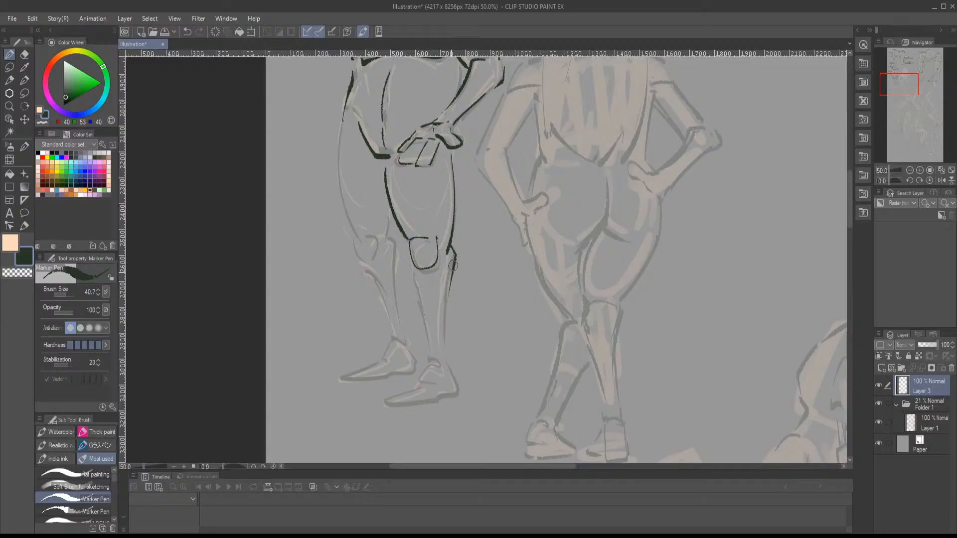
# - Ink both edges of the front leg's shin, the ankle and the foot
pyautogui.moveTo(455, 258); pyautogui.dragTo(445, 349)
pyautogui.moveTo(414, 278)
pyautogui.mouseDown()
pyautogui.moveTo(430, 360)
pyautogui.moveTo(448, 368)
pyautogui.mouseUp()
pyautogui.moveTo(449, 368)
pyautogui.mouseDown()
pyautogui.moveTo(420, 365)
pyautogui.moveTo(383, 382)
pyautogui.moveTo(390, 391)
pyautogui.moveTo(432, 389)
pyautogui.moveTo(464, 376)
pyautogui.mouseUp()
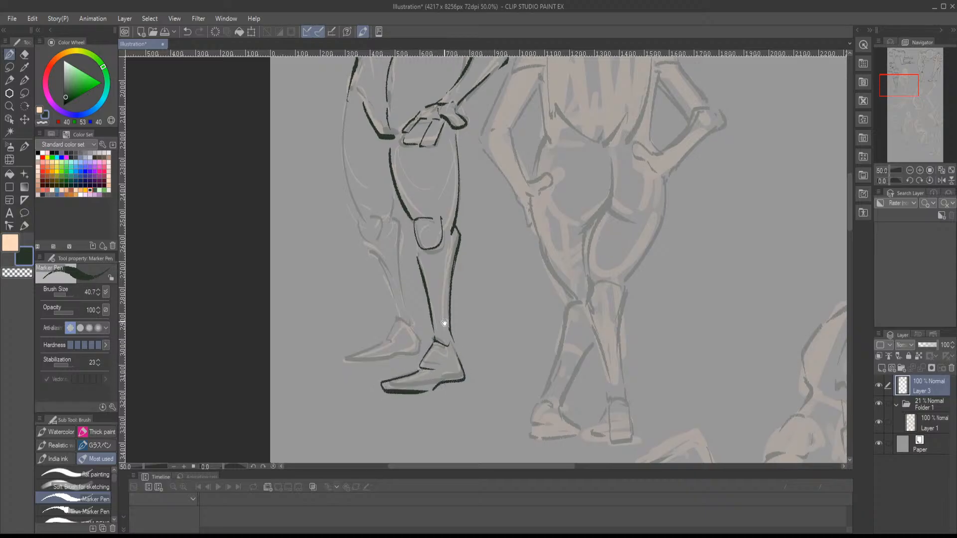
# - Ink the front-facing figure's other leg: outer thigh, knee, shin edges, ankle and foot
pyautogui.moveTo(443, 323); pyautogui.dragTo(470, 355)
pyautogui.moveTo(417, 263); pyautogui.dragTo(443, 296)
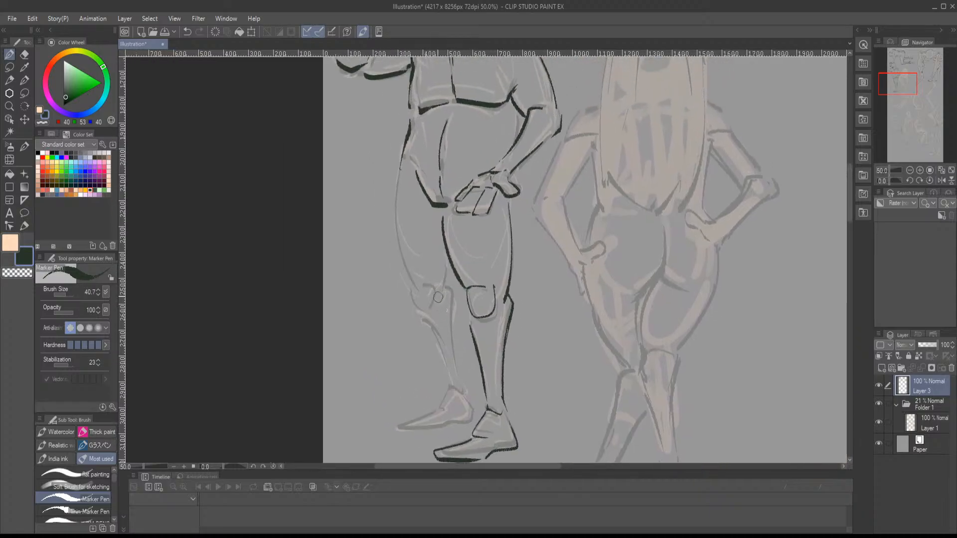
pyautogui.moveTo(397, 185)
pyautogui.mouseDown()
pyautogui.moveTo(406, 286)
pyautogui.moveTo(419, 304)
pyautogui.moveTo(447, 272)
pyautogui.moveTo(444, 229)
pyautogui.moveTo(447, 326)
pyautogui.mouseUp()
pyautogui.moveTo(452, 263); pyautogui.dragTo(462, 338)
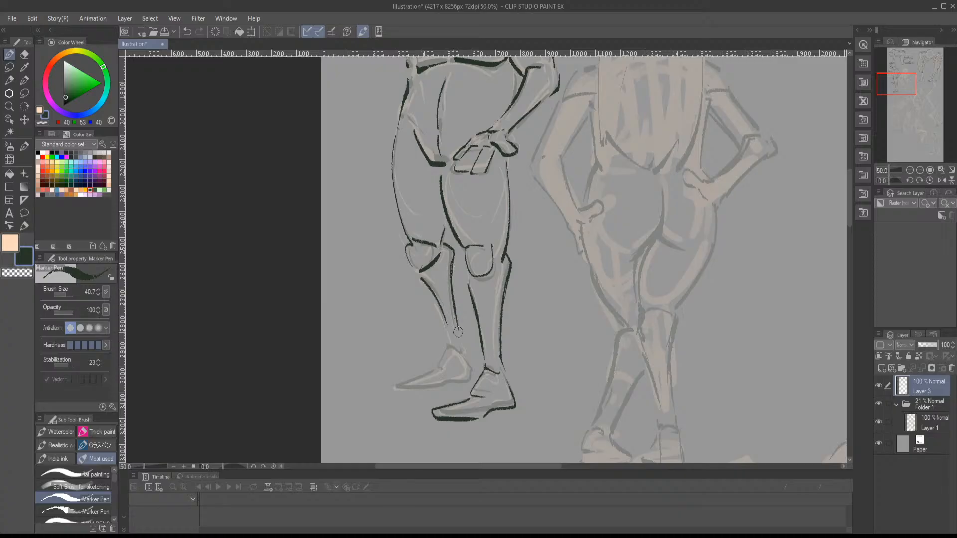
pyautogui.moveTo(435, 304)
pyautogui.mouseDown()
pyautogui.moveTo(459, 335)
pyautogui.moveTo(429, 388)
pyautogui.moveTo(470, 380)
pyautogui.moveTo(478, 333)
pyautogui.mouseUp()
# - Fill the small groin shadow dark and reinforce the line where the front-facing figure's thighs meet
pyautogui.moveTo(491, 280); pyautogui.dragTo(390, 359)
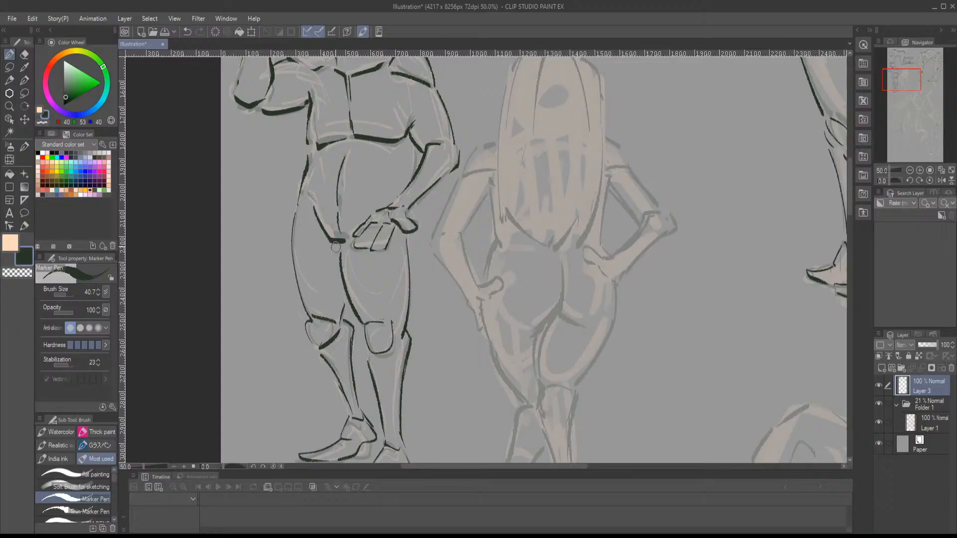
pyautogui.moveTo(339, 253); pyautogui.dragTo(345, 242)
pyautogui.moveTo(343, 296); pyautogui.dragTo(347, 307)
# - Ink both sides of the long-haired figure's waist and the shoulder and inner edge of one upper arm
pyautogui.moveTo(491, 251)
pyautogui.mouseDown()
pyautogui.moveTo(339, 359)
pyautogui.moveTo(383, 324)
pyautogui.moveTo(363, 349)
pyautogui.moveTo(365, 366)
pyautogui.mouseUp()
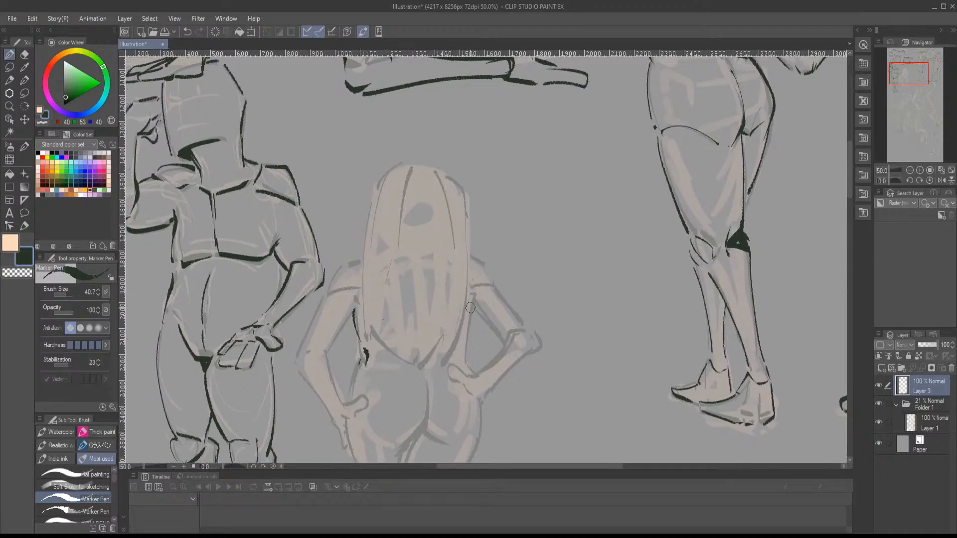
pyautogui.moveTo(470, 308)
pyautogui.mouseDown()
pyautogui.moveTo(456, 371)
pyautogui.moveTo(429, 296)
pyautogui.mouseUp()
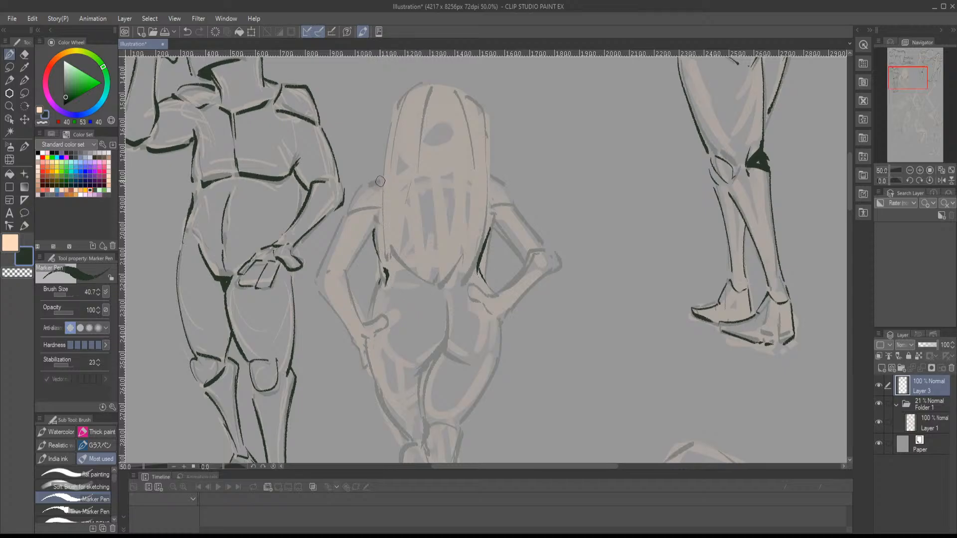
pyautogui.moveTo(381, 179)
pyautogui.mouseDown()
pyautogui.moveTo(355, 188)
pyautogui.moveTo(344, 220)
pyautogui.mouseUp()
pyautogui.moveTo(383, 203)
pyautogui.mouseDown()
pyautogui.moveTo(365, 212)
pyautogui.moveTo(385, 204)
pyautogui.moveTo(348, 250)
pyautogui.mouseUp()
# - Ink the long-haired figure's outer upper arm, elbow, forearm and the hand resting on the hip
pyautogui.moveTo(344, 198); pyautogui.dragTo(323, 254)
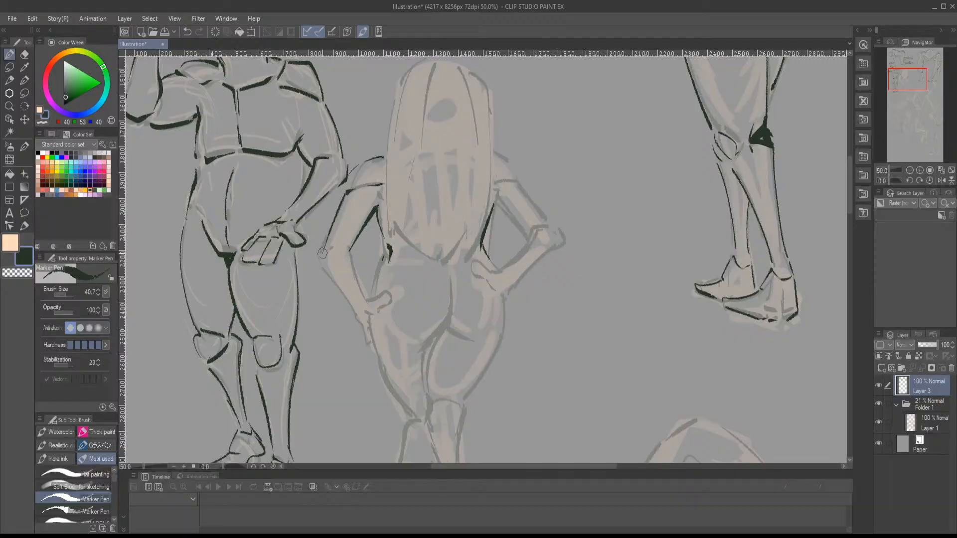
pyautogui.hotkey('ctrl', 'z')
pyautogui.moveTo(345, 196)
pyautogui.mouseDown()
pyautogui.moveTo(320, 256)
pyautogui.moveTo(344, 254)
pyautogui.moveTo(360, 226)
pyautogui.moveTo(378, 271)
pyautogui.mouseUp()
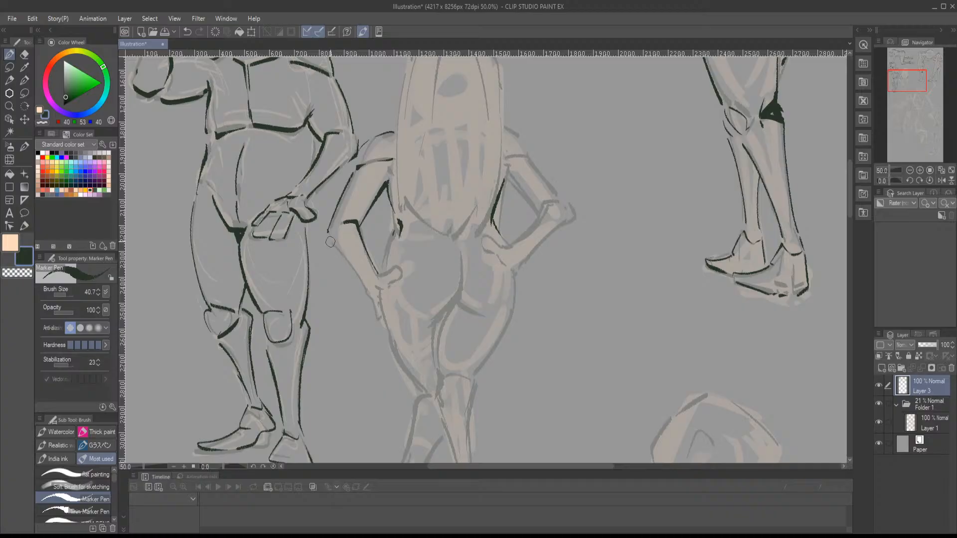
pyautogui.moveTo(330, 241)
pyautogui.mouseDown()
pyautogui.moveTo(367, 289)
pyautogui.moveTo(397, 266)
pyautogui.moveTo(373, 302)
pyautogui.moveTo(384, 326)
pyautogui.mouseUp()
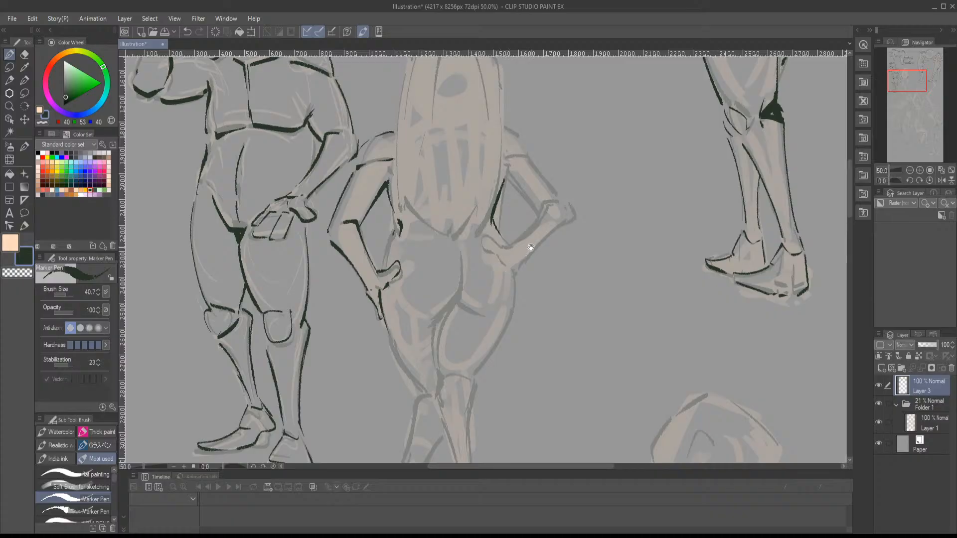
# - Ink the long-haired figure's other arm: shoulder, both upper arm edges, elbow, forearm and the hand resting on the hip
pyautogui.moveTo(536, 243)
pyautogui.mouseDown()
pyautogui.moveTo(489, 301)
pyautogui.moveTo(466, 310)
pyautogui.mouseUp()
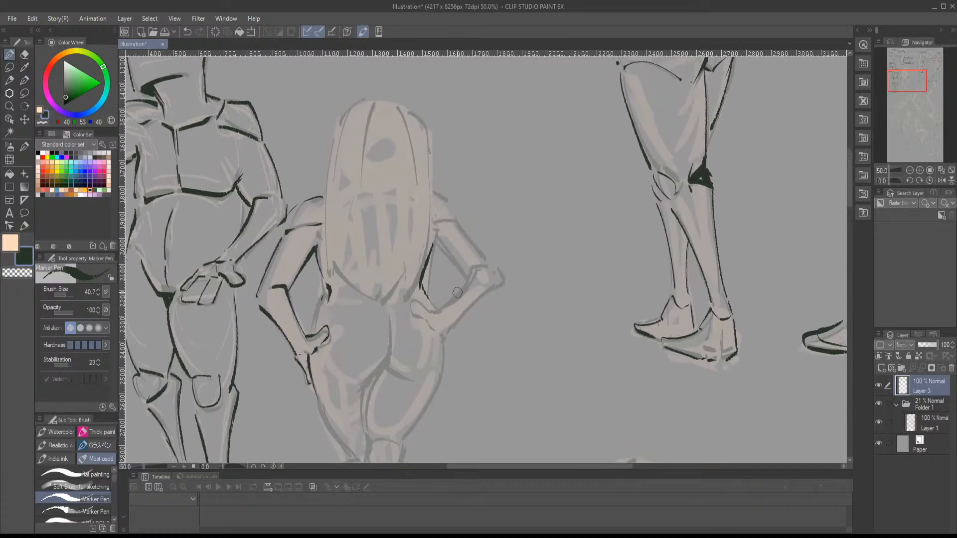
pyautogui.moveTo(436, 243)
pyautogui.mouseDown()
pyautogui.moveTo(474, 269)
pyautogui.moveTo(442, 307)
pyautogui.mouseUp()
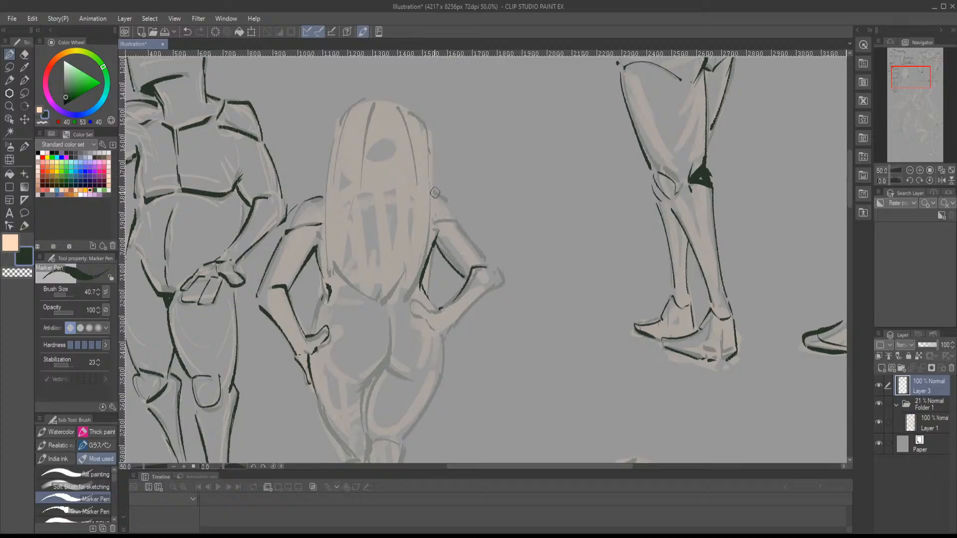
pyautogui.moveTo(434, 192)
pyautogui.mouseDown()
pyautogui.moveTo(462, 221)
pyautogui.moveTo(432, 203)
pyautogui.moveTo(464, 237)
pyautogui.mouseUp()
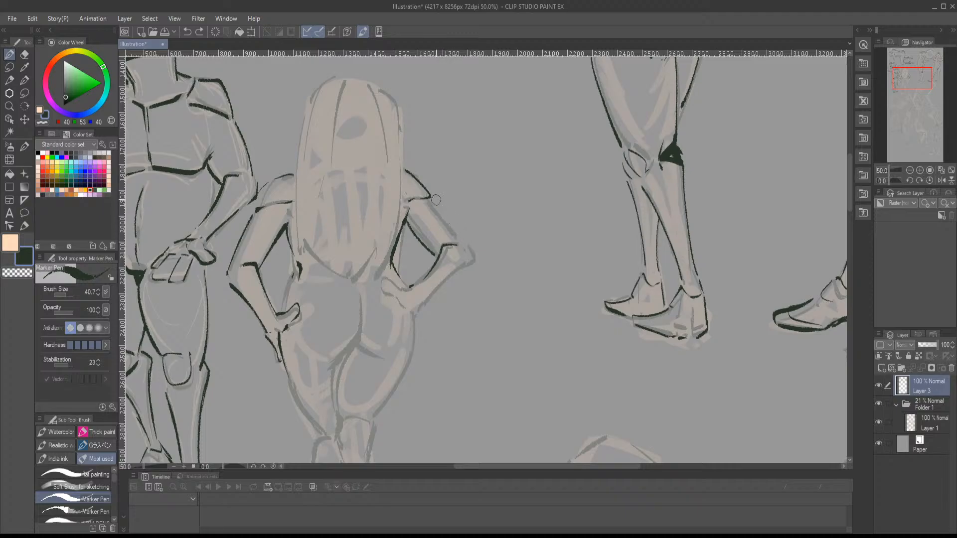
pyautogui.moveTo(436, 200)
pyautogui.mouseDown()
pyautogui.moveTo(465, 240)
pyautogui.moveTo(443, 281)
pyautogui.moveTo(383, 289)
pyautogui.mouseUp()
pyautogui.moveTo(384, 295)
pyautogui.mouseDown()
pyautogui.moveTo(416, 313)
pyautogui.moveTo(456, 273)
pyautogui.mouseUp()
pyautogui.moveTo(357, 273)
pyautogui.mouseDown()
pyautogui.moveTo(386, 255)
pyautogui.moveTo(372, 284)
pyautogui.moveTo(444, 359)
pyautogui.moveTo(458, 349)
pyautogui.moveTo(398, 225)
pyautogui.mouseUp()
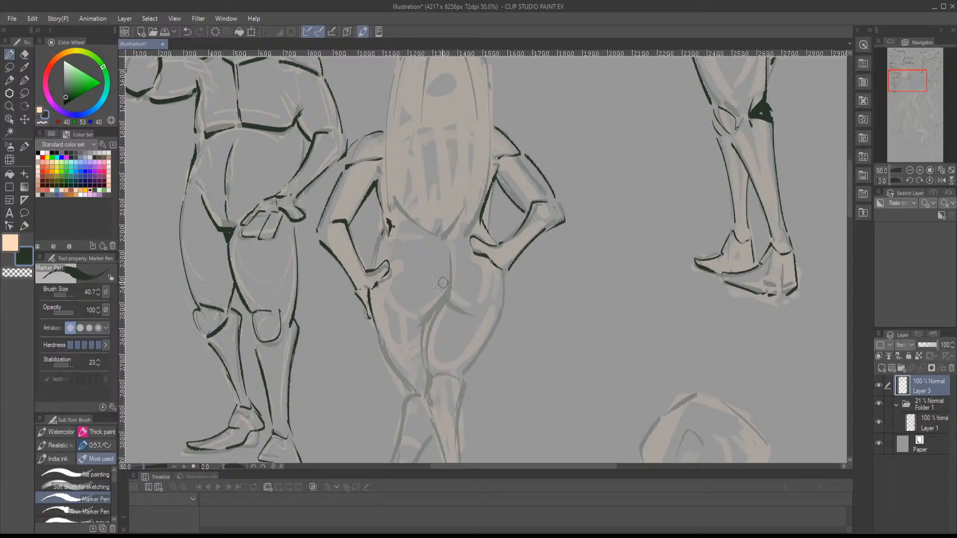
# - Ink the long-haired figure's buttock crease and the curve beneath it, along with the outer hip and thigh
pyautogui.moveTo(384, 239)
pyautogui.mouseDown()
pyautogui.moveTo(374, 265)
pyautogui.moveTo(398, 256)
pyautogui.moveTo(392, 251)
pyautogui.moveTo(412, 273)
pyautogui.moveTo(390, 280)
pyautogui.moveTo(446, 274)
pyautogui.moveTo(410, 230)
pyautogui.mouseUp()
pyautogui.click(434, 238)
pyautogui.moveTo(462, 260)
pyautogui.mouseDown()
pyautogui.moveTo(439, 203)
pyautogui.moveTo(424, 267)
pyautogui.mouseUp()
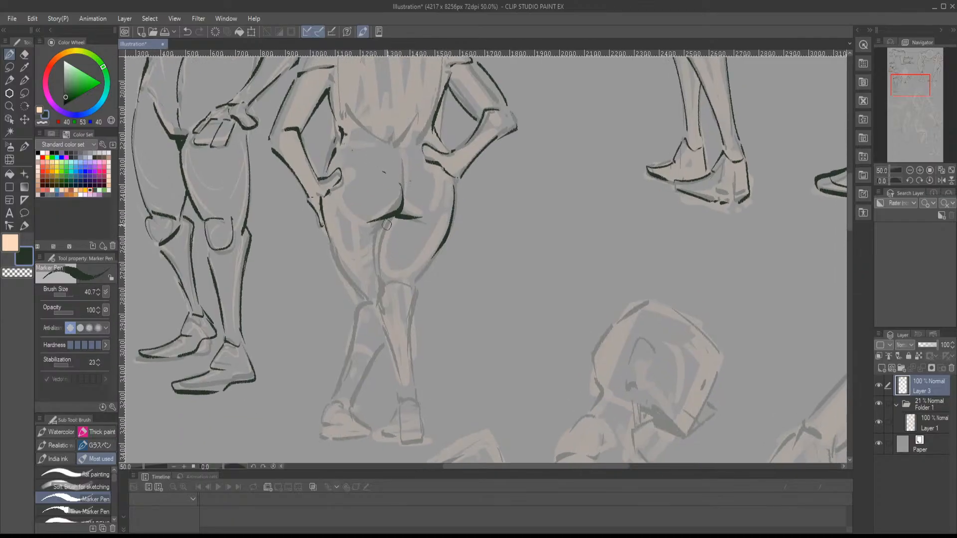
pyautogui.moveTo(387, 226)
pyautogui.mouseDown()
pyautogui.moveTo(380, 288)
pyautogui.moveTo(421, 279)
pyautogui.moveTo(445, 242)
pyautogui.moveTo(437, 243)
pyautogui.mouseUp()
# - Ink the remaining thigh edges, knees and both crossed lower legs of the long-haired figure
pyautogui.moveTo(334, 209)
pyautogui.mouseDown()
pyautogui.moveTo(371, 265)
pyautogui.moveTo(414, 264)
pyautogui.moveTo(387, 279)
pyautogui.moveTo(422, 244)
pyautogui.moveTo(420, 230)
pyautogui.moveTo(428, 240)
pyautogui.moveTo(409, 309)
pyautogui.mouseUp()
pyautogui.moveTo(425, 241)
pyautogui.mouseDown()
pyautogui.moveTo(424, 321)
pyautogui.moveTo(409, 330)
pyautogui.moveTo(395, 368)
pyautogui.moveTo(417, 372)
pyautogui.moveTo(431, 345)
pyautogui.moveTo(425, 327)
pyautogui.mouseUp()
pyautogui.moveTo(377, 229); pyautogui.dragTo(350, 326)
pyautogui.moveTo(394, 271); pyautogui.dragTo(359, 338)
# - Ink the heel and sole lines of the long-haired figure's crossed feet
pyautogui.moveTo(352, 336); pyautogui.dragTo(353, 362)
pyautogui.moveTo(355, 346)
pyautogui.mouseDown()
pyautogui.moveTo(358, 365)
pyautogui.moveTo(360, 339)
pyautogui.mouseUp()
pyautogui.moveTo(362, 338)
pyautogui.mouseDown()
pyautogui.moveTo(390, 356)
pyautogui.moveTo(371, 372)
pyautogui.moveTo(387, 370)
pyautogui.mouseUp()
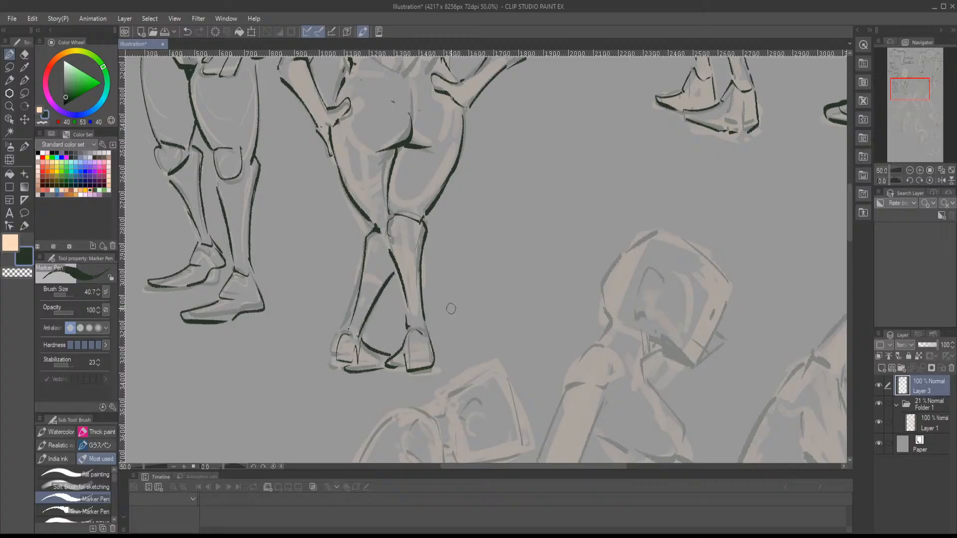
# - Undo the last three foot strokes and redraw the ankle, heel, sole and toes of the long-haired figure's feet
pyautogui.hotkey('ctrl', 'z')
pyautogui.hotkey('ctrl', 'z')
pyautogui.hotkey('ctrl', 'z')
pyautogui.moveTo(339, 332)
pyautogui.mouseDown()
pyautogui.moveTo(332, 367)
pyautogui.moveTo(348, 372)
pyautogui.mouseUp()
pyautogui.moveTo(359, 334)
pyautogui.mouseDown()
pyautogui.moveTo(374, 353)
pyautogui.moveTo(358, 363)
pyautogui.moveTo(378, 373)
pyautogui.moveTo(391, 358)
pyautogui.moveTo(398, 368)
pyautogui.mouseUp()
pyautogui.moveTo(389, 366); pyautogui.dragTo(402, 358)
pyautogui.moveTo(480, 344)
pyautogui.mouseDown()
pyautogui.moveTo(370, 253)
pyautogui.moveTo(419, 219)
pyautogui.moveTo(458, 298)
pyautogui.mouseUp()
pyautogui.moveTo(343, 186)
pyautogui.mouseDown()
pyautogui.moveTo(355, 175)
pyautogui.moveTo(342, 204)
pyautogui.mouseUp()
pyautogui.moveTo(345, 177); pyautogui.dragTo(337, 161)
# - Ink the seated figure's nape, shoulder, throat, chest and underbust line, then the belly down to the hip crease
pyautogui.moveTo(435, 210)
pyautogui.mouseDown()
pyautogui.moveTo(347, 149)
pyautogui.moveTo(353, 175)
pyautogui.moveTo(325, 173)
pyautogui.mouseUp()
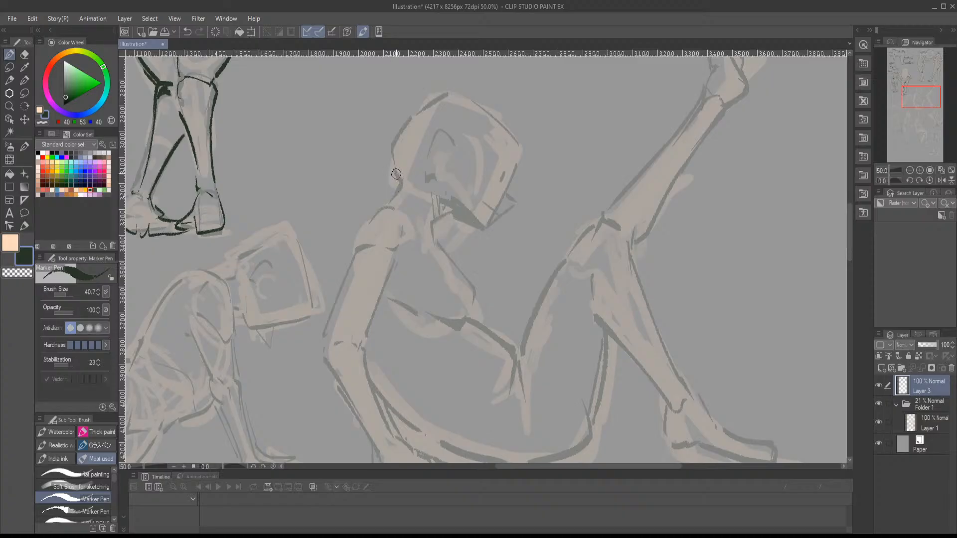
pyautogui.moveTo(397, 173)
pyautogui.mouseDown()
pyautogui.moveTo(385, 206)
pyautogui.moveTo(394, 204)
pyautogui.moveTo(363, 225)
pyautogui.moveTo(357, 245)
pyautogui.moveTo(398, 246)
pyautogui.mouseUp()
pyautogui.moveTo(446, 213)
pyautogui.mouseDown()
pyautogui.moveTo(433, 222)
pyautogui.moveTo(453, 263)
pyautogui.moveTo(410, 228)
pyautogui.moveTo(429, 275)
pyautogui.moveTo(406, 277)
pyautogui.mouseUp()
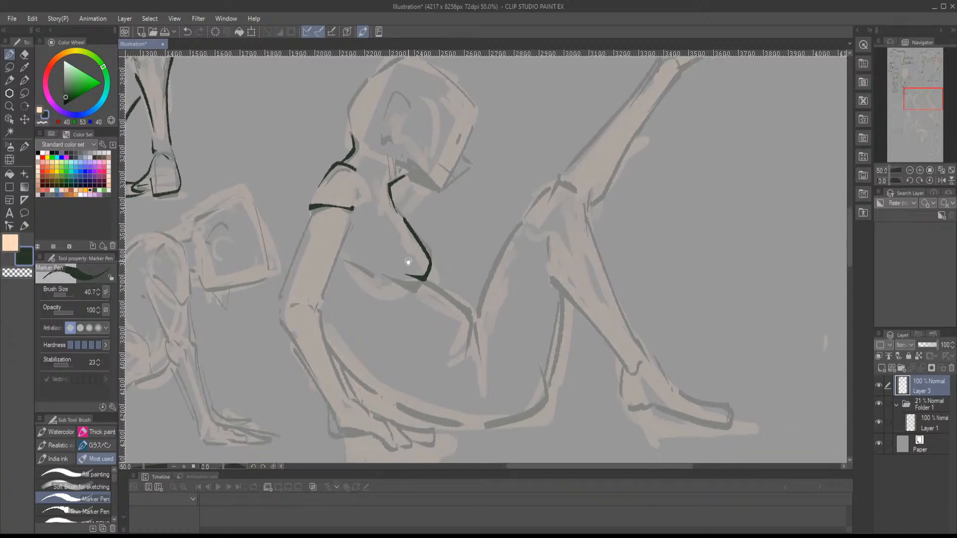
pyautogui.moveTo(402, 278); pyautogui.dragTo(475, 284)
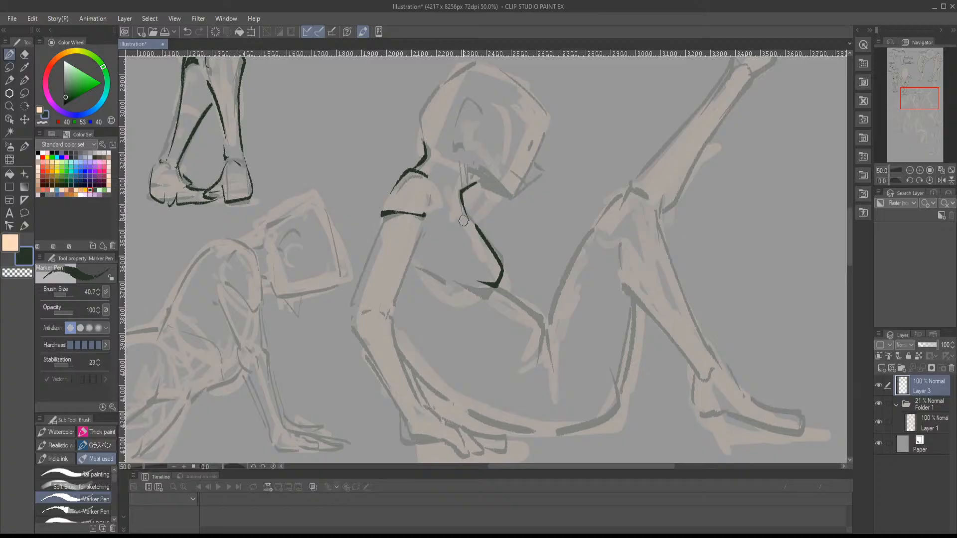
pyautogui.moveTo(469, 283); pyautogui.dragTo(437, 280)
pyautogui.moveTo(503, 288)
pyautogui.mouseDown()
pyautogui.moveTo(538, 312)
pyautogui.moveTo(548, 336)
pyautogui.moveTo(546, 324)
pyautogui.moveTo(556, 368)
pyautogui.mouseUp()
# - Ink both edges of the seated figure's supporting arm from the shoulder past the elbow to the wrist
pyautogui.moveTo(382, 214); pyautogui.dragTo(351, 303)
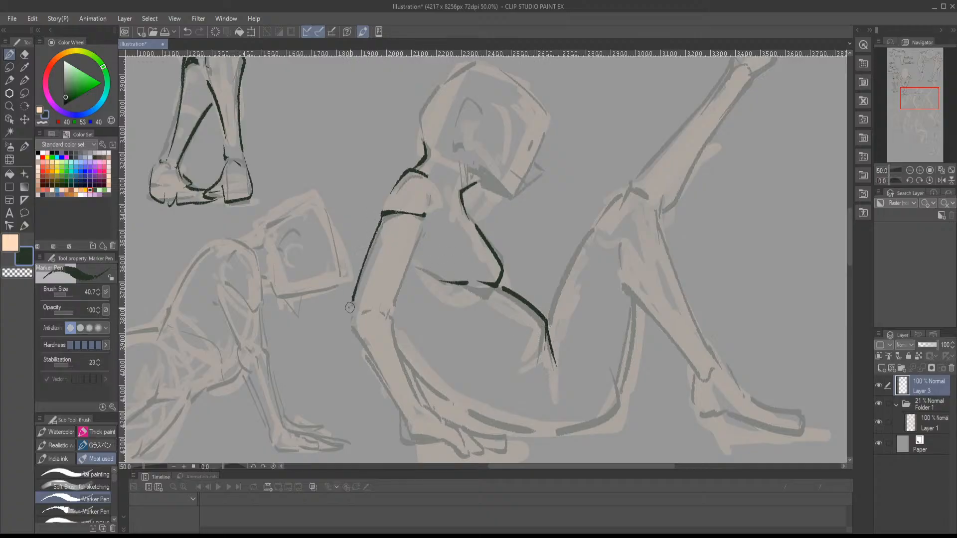
pyautogui.moveTo(428, 230)
pyautogui.mouseDown()
pyautogui.moveTo(382, 324)
pyautogui.moveTo(391, 312)
pyautogui.moveTo(395, 357)
pyautogui.mouseUp()
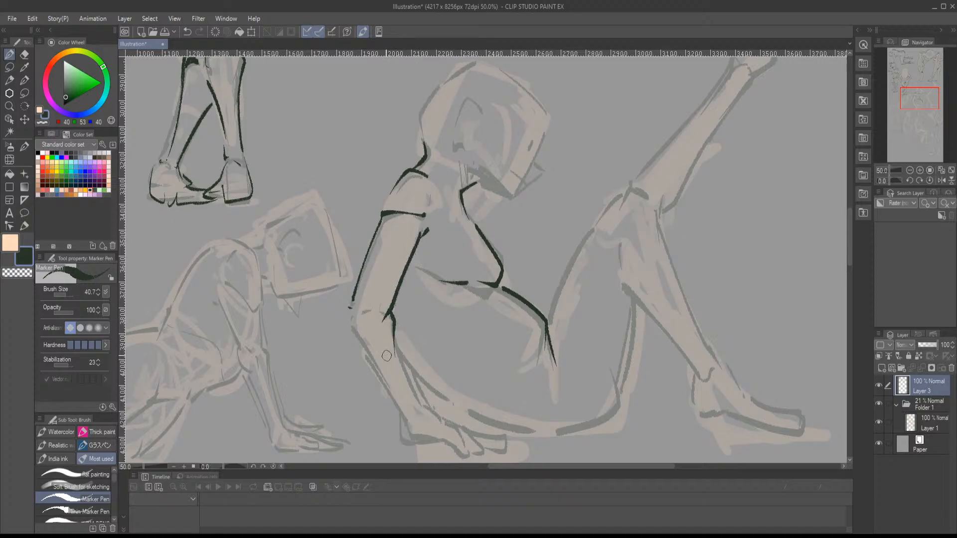
pyautogui.moveTo(350, 312); pyautogui.dragTo(359, 337)
pyautogui.moveTo(930, 102); pyautogui.dragTo(928, 107)
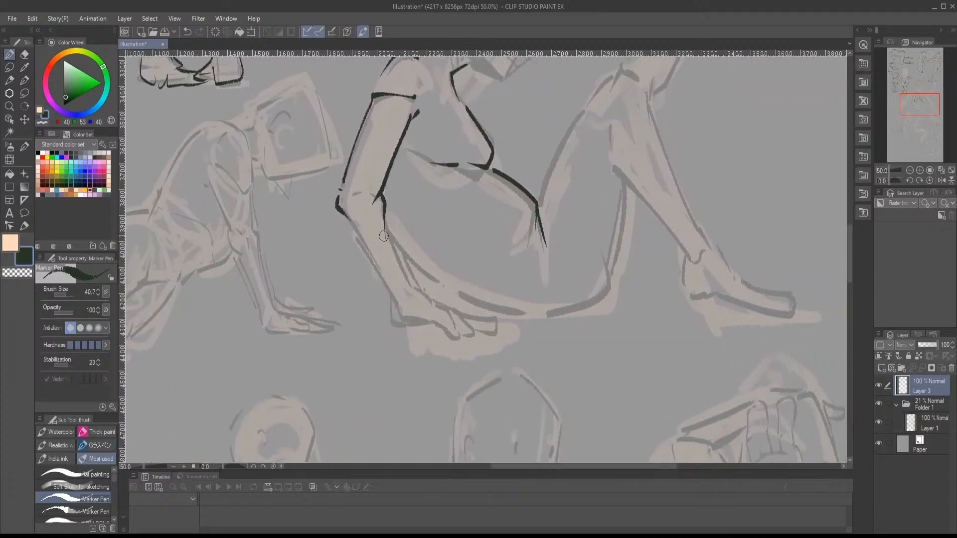
pyautogui.moveTo(383, 220); pyautogui.dragTo(412, 292)
pyautogui.moveTo(353, 228); pyautogui.dragTo(408, 323)
# - Ink the seated figure's planted hand and fingers, plus the lower back and buttock line behind the forearm
pyautogui.moveTo(417, 288)
pyautogui.mouseDown()
pyautogui.moveTo(445, 308)
pyautogui.moveTo(435, 327)
pyautogui.moveTo(455, 322)
pyautogui.moveTo(462, 340)
pyautogui.moveTo(455, 344)
pyautogui.moveTo(468, 346)
pyautogui.mouseUp()
pyautogui.moveTo(446, 305)
pyautogui.mouseDown()
pyautogui.moveTo(495, 328)
pyautogui.moveTo(495, 339)
pyautogui.moveTo(465, 344)
pyautogui.mouseUp()
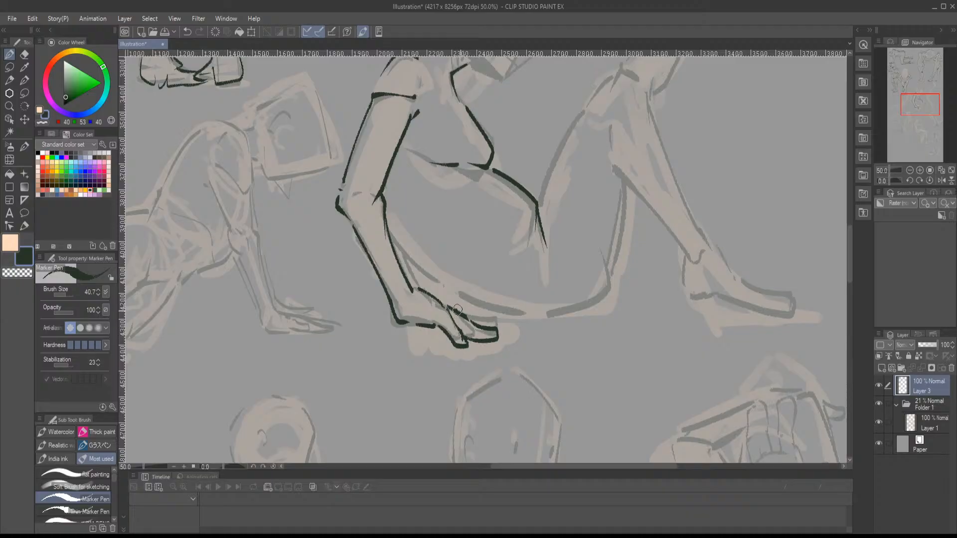
pyautogui.moveTo(457, 311)
pyautogui.mouseDown()
pyautogui.moveTo(502, 324)
pyautogui.moveTo(507, 335)
pyautogui.moveTo(498, 337)
pyautogui.mouseUp()
pyautogui.moveTo(399, 249); pyautogui.dragTo(415, 291)
pyautogui.moveTo(392, 243)
pyautogui.mouseDown()
pyautogui.moveTo(444, 296)
pyautogui.moveTo(525, 313)
pyautogui.mouseUp()
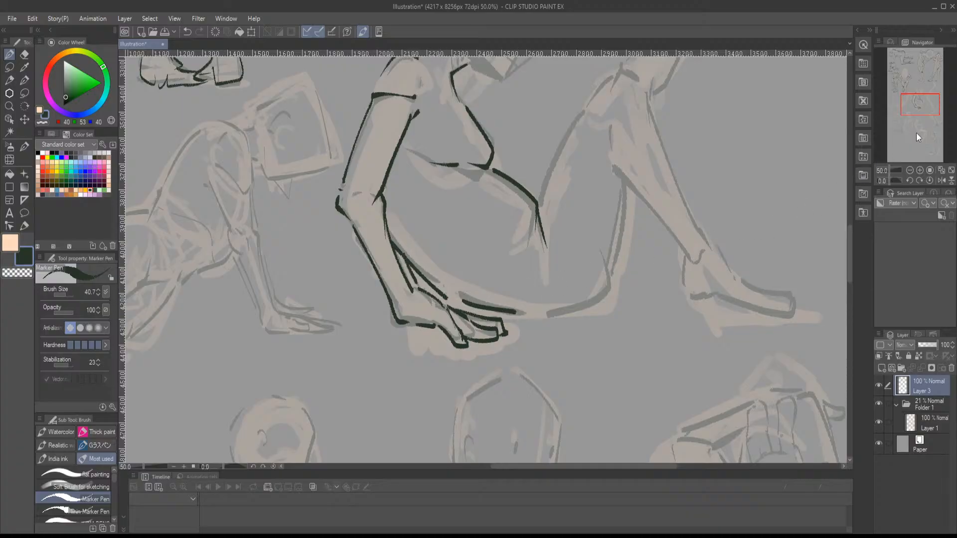
# - Ink the top edge of the seated figure's raised thigh from the hip crease toward the knee
pyautogui.moveTo(917, 132); pyautogui.dragTo(924, 109)
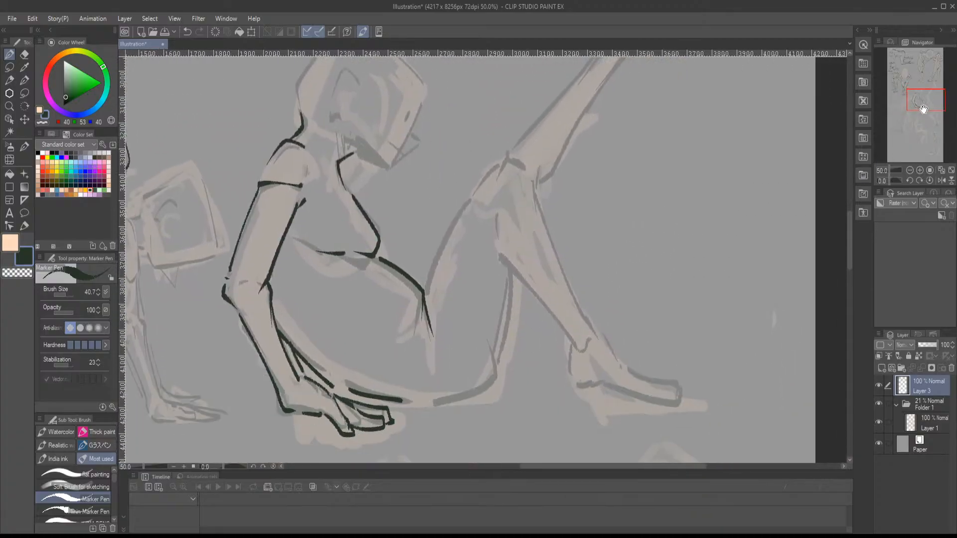
pyautogui.moveTo(425, 296)
pyautogui.mouseDown()
pyautogui.moveTo(430, 260)
pyautogui.moveTo(463, 202)
pyautogui.mouseUp()
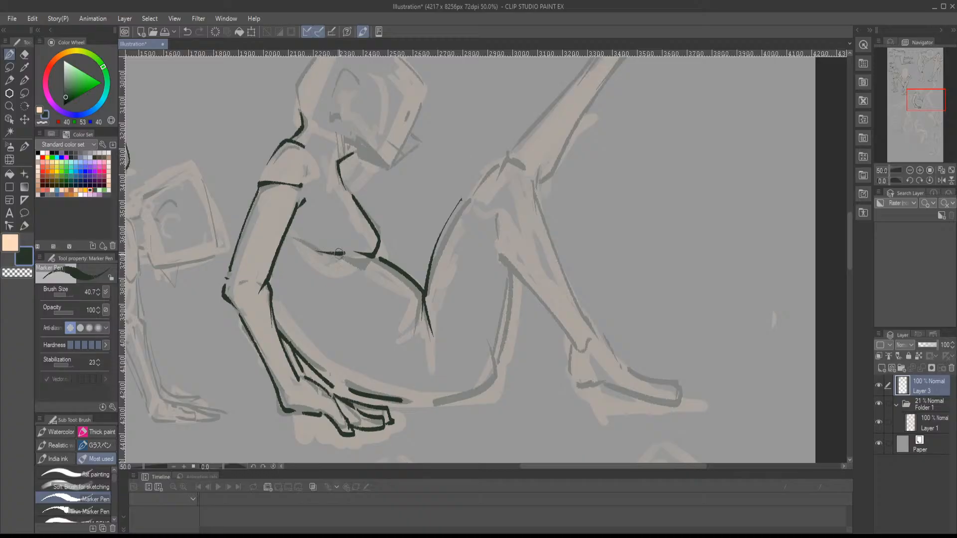
# - Ink the seated figure's thigh underside up to the knee and the planted leg's calf line down to the ankle
pyautogui.moveTo(427, 405)
pyautogui.mouseDown()
pyautogui.moveTo(489, 377)
pyautogui.moveTo(505, 262)
pyautogui.moveTo(510, 285)
pyautogui.moveTo(469, 317)
pyautogui.moveTo(450, 289)
pyautogui.mouseUp()
pyautogui.moveTo(413, 238)
pyautogui.mouseDown()
pyautogui.moveTo(415, 278)
pyautogui.moveTo(490, 359)
pyautogui.mouseUp()
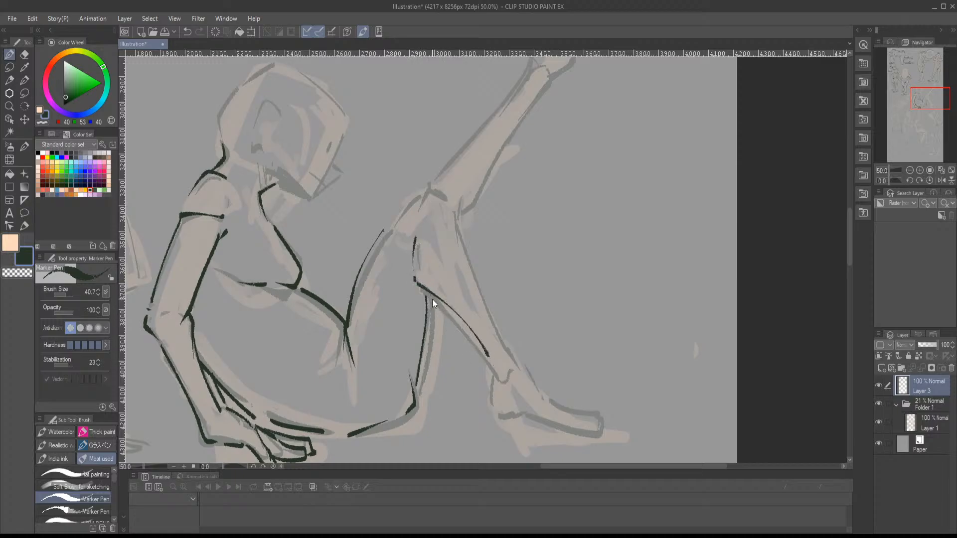
pyautogui.hotkey('ctrl', 'z')
pyautogui.moveTo(417, 288)
pyautogui.mouseDown()
pyautogui.moveTo(487, 359)
pyautogui.moveTo(515, 364)
pyautogui.mouseUp()
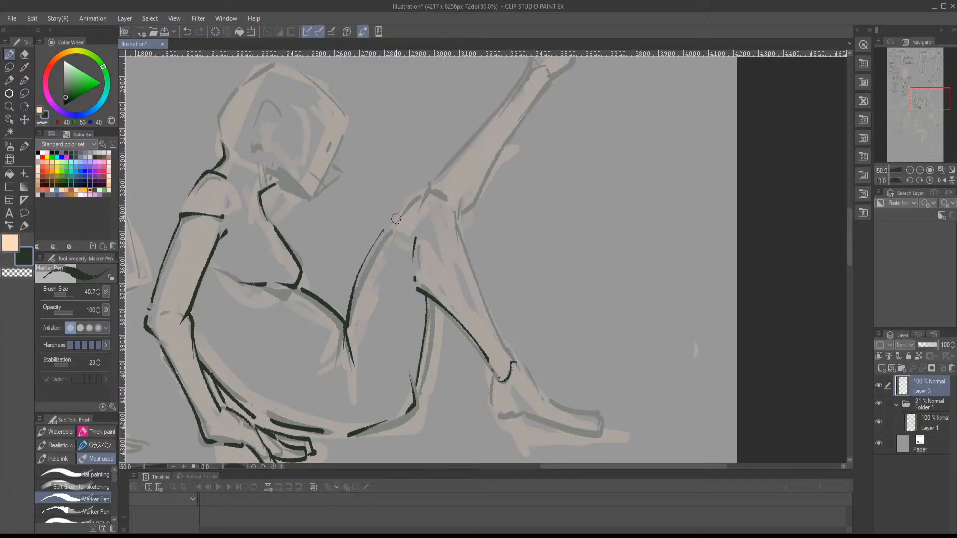
# - Ink the seated figure's bent knee, then the planted leg's shin line and foot outline
pyautogui.moveTo(398, 220)
pyautogui.mouseDown()
pyautogui.moveTo(419, 196)
pyautogui.moveTo(446, 205)
pyautogui.moveTo(450, 231)
pyautogui.moveTo(447, 214)
pyautogui.mouseUp()
pyautogui.moveTo(433, 175); pyautogui.dragTo(502, 309)
pyautogui.hotkey('ctrl', 'z')
pyautogui.moveTo(434, 178)
pyautogui.mouseDown()
pyautogui.moveTo(501, 311)
pyautogui.moveTo(476, 269)
pyautogui.moveTo(445, 299)
pyautogui.moveTo(469, 300)
pyautogui.mouseUp()
pyautogui.moveTo(469, 244)
pyautogui.mouseDown()
pyautogui.moveTo(492, 283)
pyautogui.moveTo(531, 292)
pyautogui.moveTo(548, 310)
pyautogui.moveTo(524, 315)
pyautogui.mouseUp()
pyautogui.moveTo(502, 269)
pyautogui.mouseDown()
pyautogui.moveTo(534, 297)
pyautogui.moveTo(548, 344)
pyautogui.mouseUp()
pyautogui.moveTo(526, 283); pyautogui.dragTo(541, 349)
# - Ink both edges of the seated figure's raised lower leg from the knee up to the ankle
pyautogui.moveTo(449, 333); pyautogui.dragTo(434, 434)
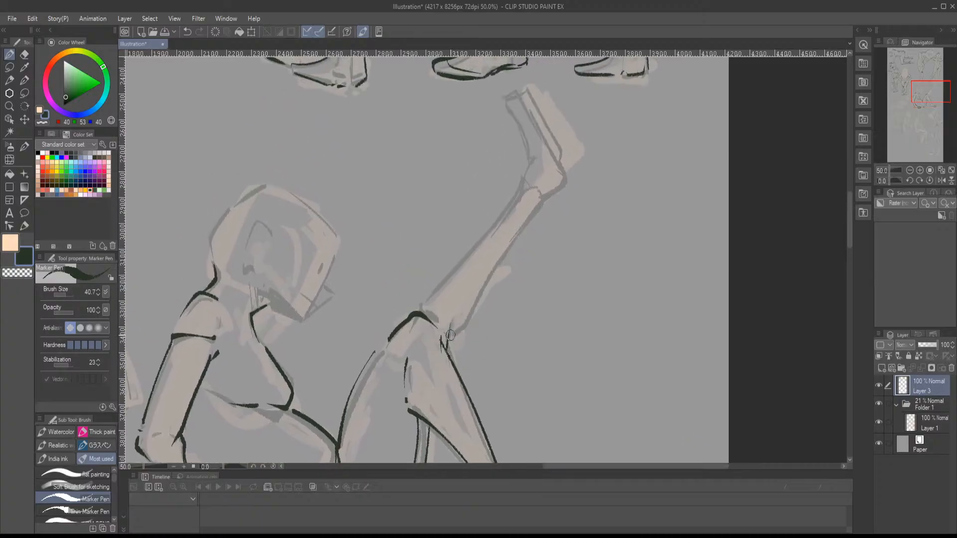
pyautogui.moveTo(453, 335)
pyautogui.mouseDown()
pyautogui.moveTo(466, 329)
pyautogui.moveTo(524, 218)
pyautogui.mouseUp()
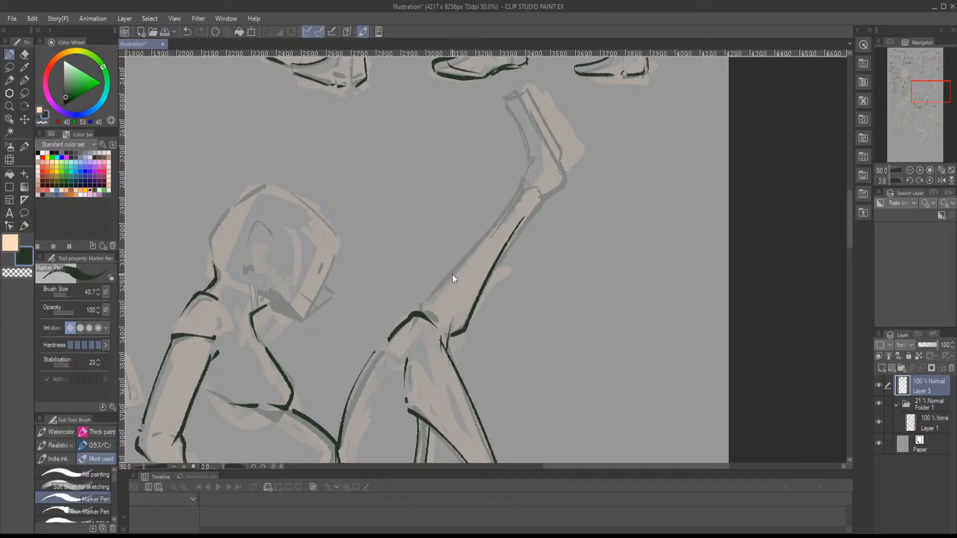
pyautogui.hotkey('ctrl', 'z')
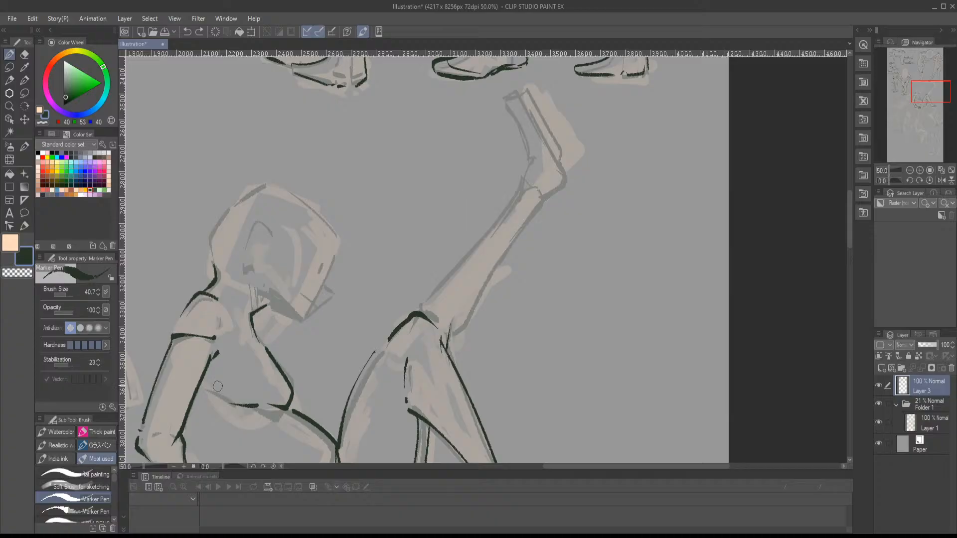
pyautogui.moveTo(416, 308)
pyautogui.mouseDown()
pyautogui.moveTo(469, 277)
pyautogui.moveTo(450, 338)
pyautogui.moveTo(464, 331)
pyautogui.moveTo(516, 224)
pyautogui.moveTo(488, 231)
pyautogui.moveTo(433, 292)
pyautogui.mouseUp()
# - Ink the raised leg's foot with two slim curves rising from the ankle, and close the heel
pyautogui.moveTo(908, 104); pyautogui.dragTo(911, 98)
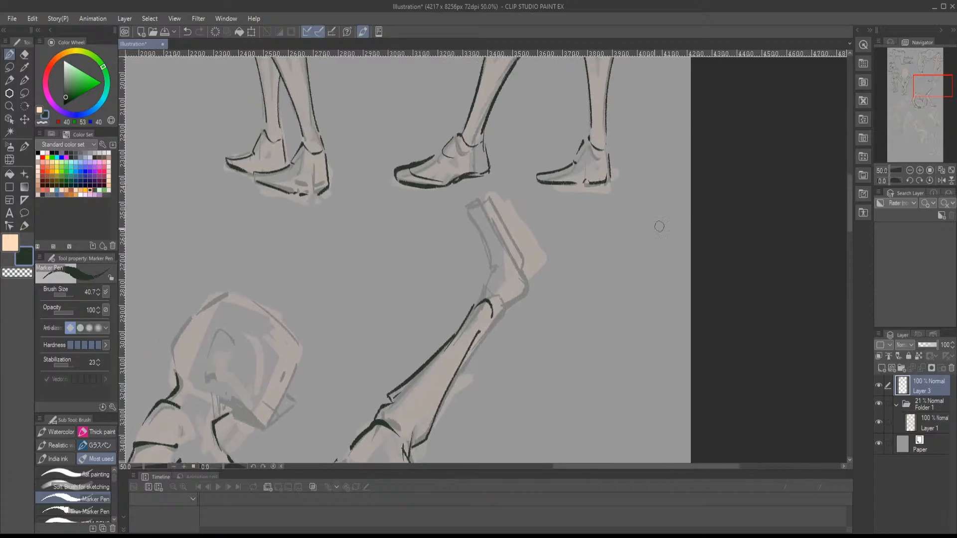
pyautogui.moveTo(472, 286)
pyautogui.mouseDown()
pyautogui.moveTo(450, 235)
pyautogui.moveTo(459, 212)
pyautogui.moveTo(507, 300)
pyautogui.mouseUp()
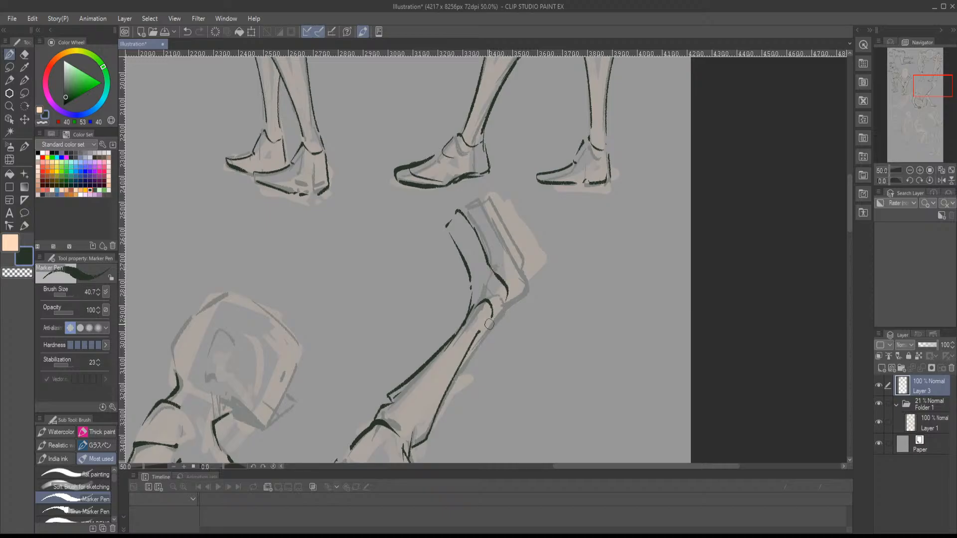
pyautogui.moveTo(480, 335)
pyautogui.mouseDown()
pyautogui.moveTo(511, 305)
pyautogui.moveTo(500, 280)
pyautogui.mouseUp()
# - Ink the seated figure's head outline, ear and facial marks, and fill the shadow under the jaw
pyautogui.moveTo(924, 88); pyautogui.dragTo(917, 102)
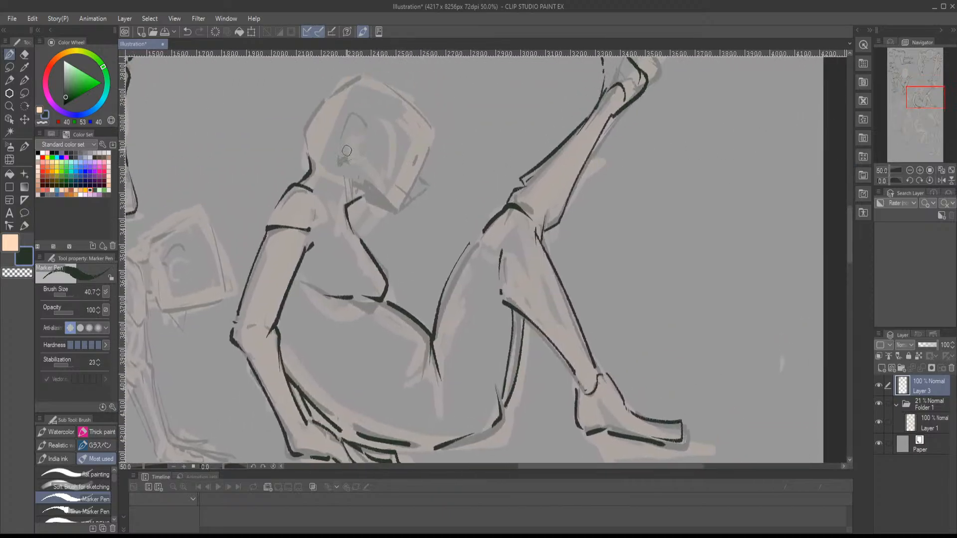
pyautogui.moveTo(351, 110)
pyautogui.mouseDown()
pyautogui.moveTo(337, 155)
pyautogui.moveTo(389, 205)
pyautogui.mouseUp()
pyautogui.moveTo(389, 205); pyautogui.dragTo(361, 196)
pyautogui.moveTo(308, 119)
pyautogui.mouseDown()
pyautogui.moveTo(358, 76)
pyautogui.moveTo(413, 115)
pyautogui.moveTo(429, 132)
pyautogui.moveTo(393, 199)
pyautogui.moveTo(413, 172)
pyautogui.moveTo(420, 187)
pyautogui.moveTo(395, 200)
pyautogui.mouseUp()
pyautogui.moveTo(412, 155)
pyautogui.mouseDown()
pyautogui.moveTo(404, 194)
pyautogui.moveTo(356, 166)
pyautogui.moveTo(360, 193)
pyautogui.moveTo(366, 178)
pyautogui.moveTo(364, 196)
pyautogui.moveTo(383, 200)
pyautogui.moveTo(371, 183)
pyautogui.moveTo(383, 200)
pyautogui.moveTo(364, 173)
pyautogui.moveTo(359, 188)
pyautogui.moveTo(358, 169)
pyautogui.moveTo(355, 198)
pyautogui.moveTo(354, 168)
pyautogui.moveTo(351, 195)
pyautogui.moveTo(349, 168)
pyautogui.moveTo(346, 176)
pyautogui.moveTo(344, 209)
pyautogui.moveTo(325, 193)
pyautogui.moveTo(348, 208)
pyautogui.moveTo(363, 231)
pyautogui.mouseUp()
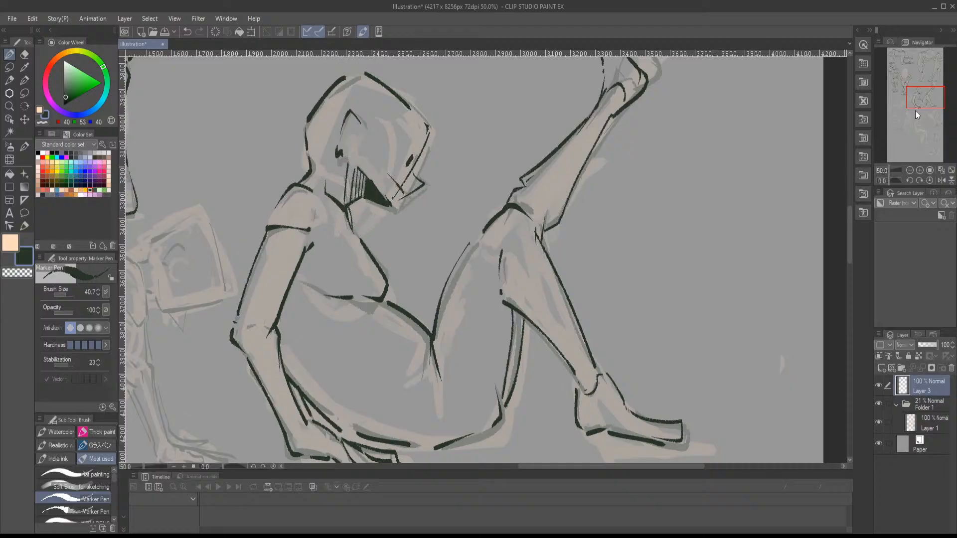
# - Enlarge the marker brush to 75.5 and ink the palm, fingers and thumb of the standing figure's hand before its face
pyautogui.moveTo(916, 110)
pyautogui.mouseDown()
pyautogui.moveTo(914, 132)
pyautogui.moveTo(907, 118)
pyautogui.moveTo(915, 125)
pyautogui.mouseUp()
pyautogui.click(909, 171)
pyautogui.click(910, 170)
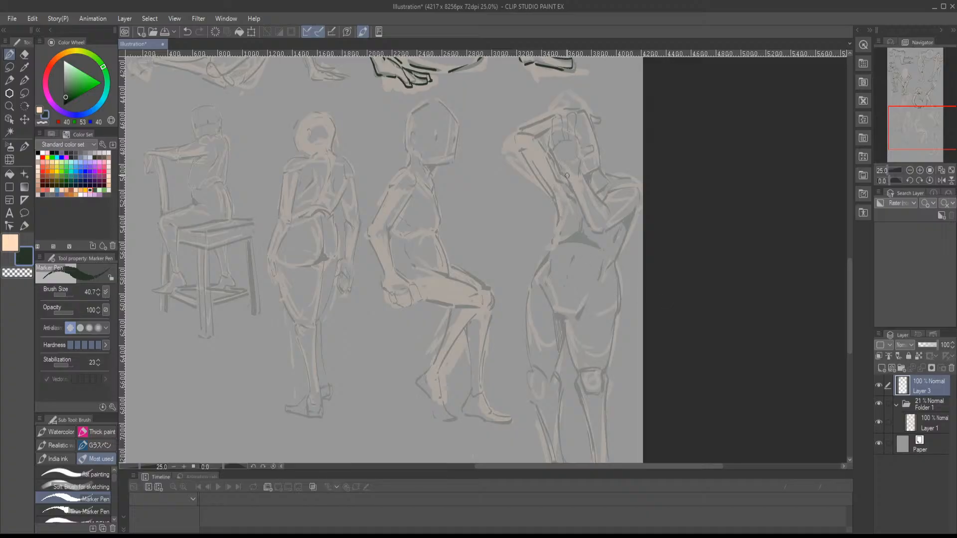
pyautogui.scroll(3, 576, 148)
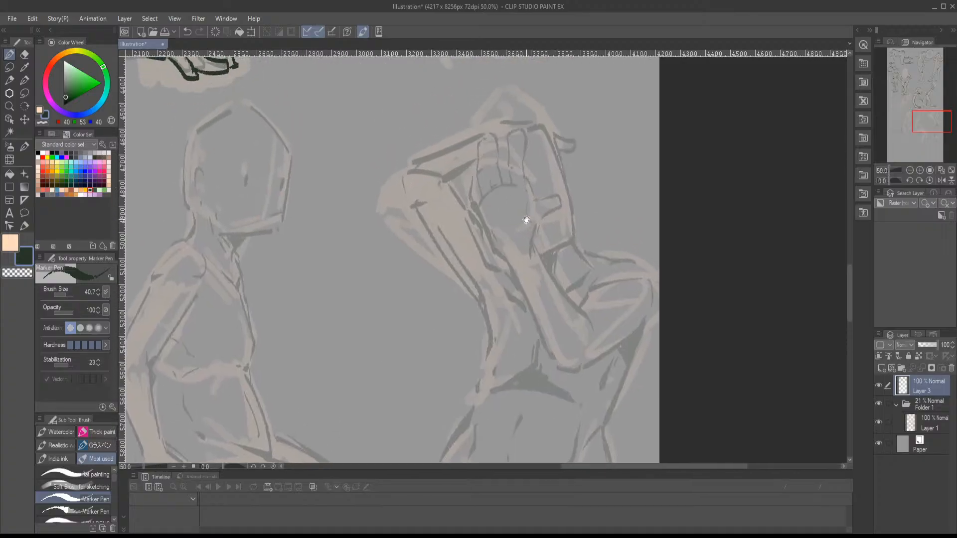
pyautogui.press(']')
pyautogui.press(']')
pyautogui.moveTo(528, 182)
pyautogui.mouseDown()
pyautogui.moveTo(540, 222)
pyautogui.moveTo(560, 194)
pyautogui.moveTo(531, 199)
pyautogui.moveTo(509, 169)
pyautogui.moveTo(505, 141)
pyautogui.moveTo(522, 139)
pyautogui.moveTo(529, 195)
pyautogui.mouseUp()
pyautogui.moveTo(495, 140)
pyautogui.mouseDown()
pyautogui.moveTo(479, 198)
pyautogui.moveTo(493, 191)
pyautogui.moveTo(498, 141)
pyautogui.moveTo(503, 182)
pyautogui.moveTo(486, 197)
pyautogui.moveTo(513, 188)
pyautogui.moveTo(504, 194)
pyautogui.moveTo(472, 170)
pyautogui.moveTo(467, 197)
pyautogui.moveTo(499, 224)
pyautogui.moveTo(497, 194)
pyautogui.moveTo(470, 177)
pyautogui.moveTo(496, 223)
pyautogui.mouseUp()
pyautogui.moveTo(539, 197)
pyautogui.mouseDown()
pyautogui.moveTo(534, 218)
pyautogui.moveTo(549, 248)
pyautogui.mouseUp()
pyautogui.moveTo(557, 257); pyautogui.dragTo(556, 217)
pyautogui.moveTo(491, 188)
pyautogui.mouseDown()
pyautogui.moveTo(516, 226)
pyautogui.moveTo(497, 213)
pyautogui.mouseUp()
pyautogui.hotkey('ctrl', 'z')
# - Ink the standing figure's front forearm down to the elbow, then the upper arm and rounded shoulder cap
pyautogui.moveTo(455, 151)
pyautogui.mouseDown()
pyautogui.moveTo(528, 278)
pyautogui.moveTo(558, 265)
pyautogui.moveTo(550, 277)
pyautogui.moveTo(611, 232)
pyautogui.mouseUp()
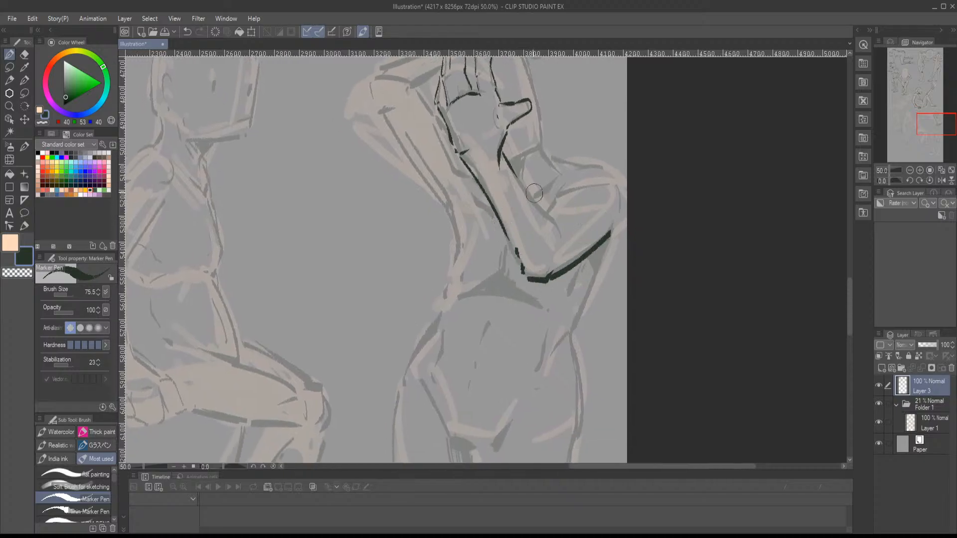
pyautogui.moveTo(508, 164)
pyautogui.mouseDown()
pyautogui.moveTo(557, 226)
pyautogui.moveTo(560, 200)
pyautogui.mouseUp()
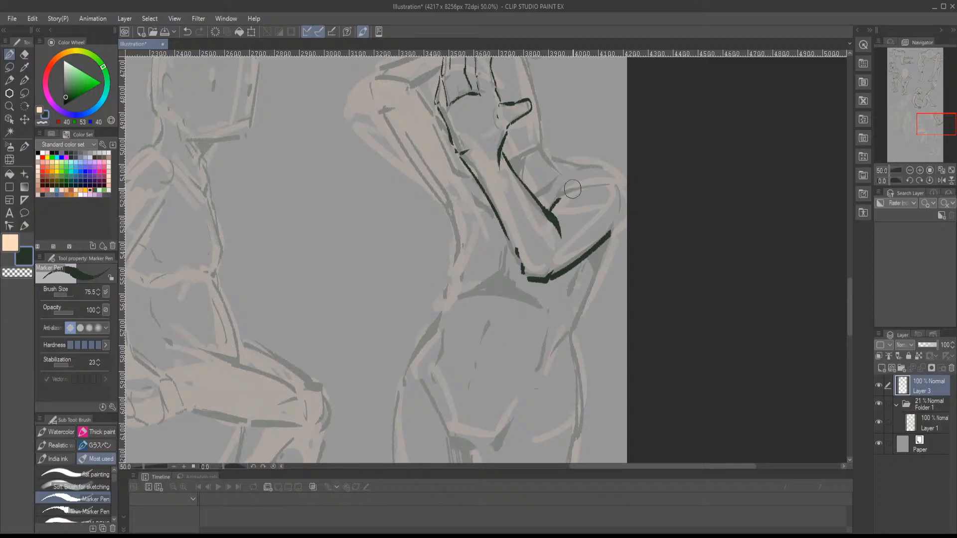
pyautogui.moveTo(590, 170)
pyautogui.mouseDown()
pyautogui.moveTo(540, 225)
pyautogui.moveTo(536, 218)
pyautogui.moveTo(512, 238)
pyautogui.moveTo(570, 242)
pyautogui.mouseUp()
pyautogui.moveTo(570, 240)
pyautogui.mouseDown()
pyautogui.moveTo(559, 220)
pyautogui.moveTo(562, 287)
pyautogui.mouseUp()
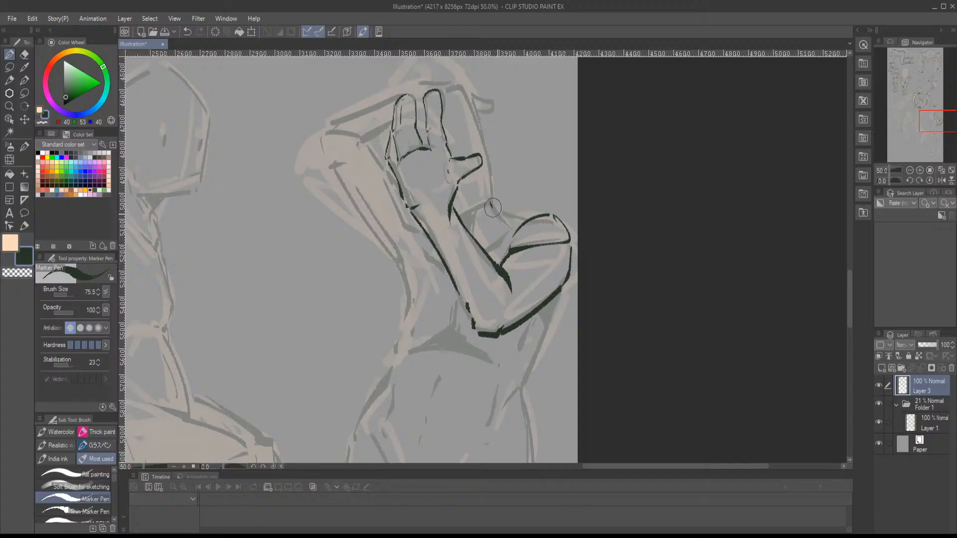
# - Ink the standing figure's neck and collarbone lines, the short edge behind the forearm, and the head's side behind the hand
pyautogui.moveTo(491, 202)
pyautogui.mouseDown()
pyautogui.moveTo(511, 231)
pyautogui.moveTo(528, 222)
pyautogui.mouseUp()
pyautogui.moveTo(528, 234)
pyautogui.mouseDown()
pyautogui.moveTo(565, 187)
pyautogui.moveTo(590, 238)
pyautogui.mouseUp()
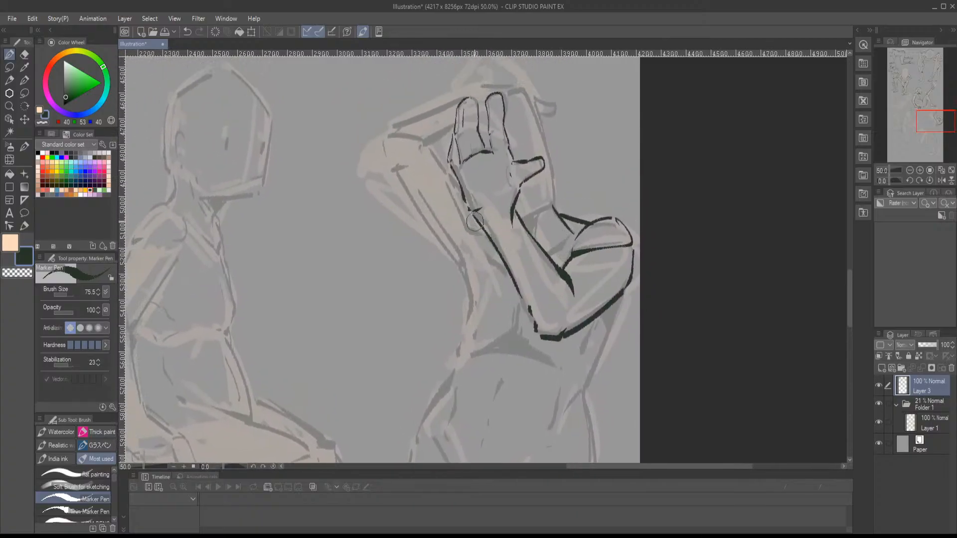
pyautogui.moveTo(471, 215)
pyautogui.mouseDown()
pyautogui.moveTo(496, 265)
pyautogui.moveTo(561, 247)
pyautogui.moveTo(580, 265)
pyautogui.moveTo(536, 243)
pyautogui.moveTo(564, 230)
pyautogui.mouseUp()
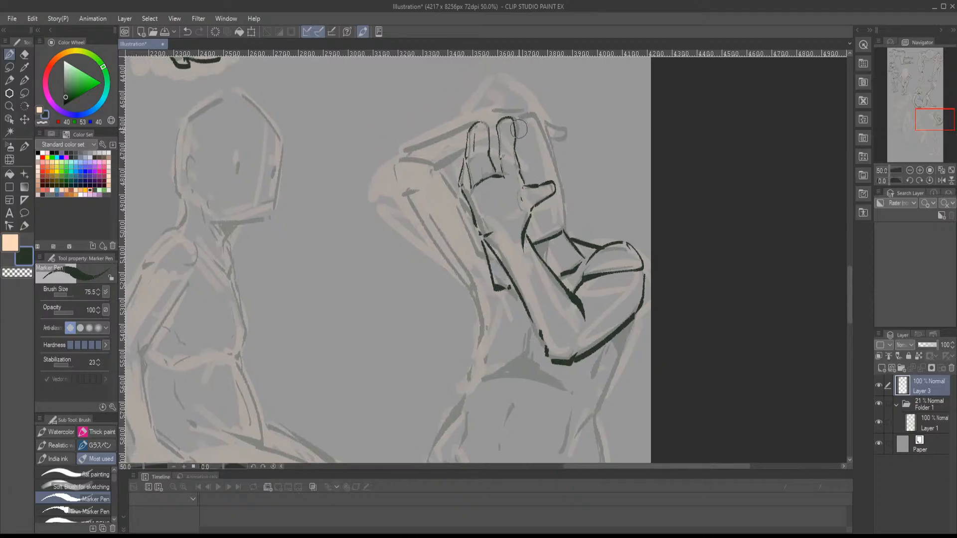
pyautogui.moveTo(519, 130); pyautogui.dragTo(538, 120)
pyautogui.moveTo(546, 125)
pyautogui.mouseDown()
pyautogui.moveTo(571, 208)
pyautogui.moveTo(560, 235)
pyautogui.moveTo(556, 168)
pyautogui.moveTo(540, 128)
pyautogui.mouseUp()
pyautogui.hotkey('ctrl', 'z')
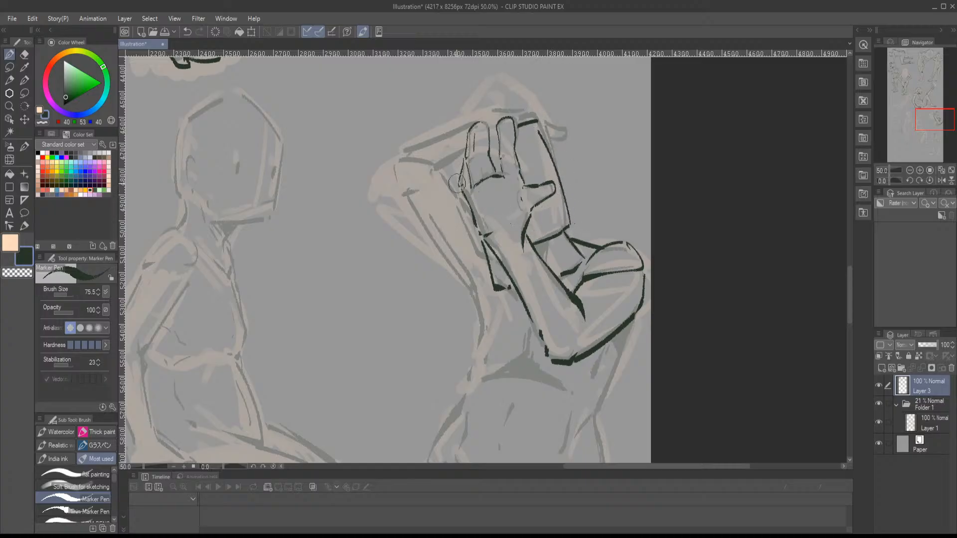
# - Ink the standing figure's other bent arm behind the hand and the outer sides of the torso
pyautogui.moveTo(467, 208)
pyautogui.mouseDown()
pyautogui.moveTo(428, 164)
pyautogui.moveTo(449, 175)
pyautogui.moveTo(464, 160)
pyautogui.moveTo(440, 171)
pyautogui.mouseUp()
pyautogui.moveTo(502, 273)
pyautogui.mouseDown()
pyautogui.moveTo(526, 296)
pyautogui.moveTo(518, 322)
pyautogui.moveTo(539, 228)
pyautogui.moveTo(513, 284)
pyautogui.moveTo(579, 277)
pyautogui.mouseUp()
pyautogui.moveTo(580, 230)
pyautogui.mouseDown()
pyautogui.moveTo(576, 272)
pyautogui.moveTo(629, 296)
pyautogui.moveTo(640, 290)
pyautogui.mouseUp()
pyautogui.moveTo(656, 280); pyautogui.dragTo(559, 271)
pyautogui.moveTo(590, 197)
pyautogui.mouseDown()
pyautogui.moveTo(551, 305)
pyautogui.moveTo(588, 224)
pyautogui.mouseUp()
# - Ink the standing figure's ribcage arch, waist and hip contour, and the V-shaped groin lines
pyautogui.moveTo(451, 204); pyautogui.dragTo(416, 272)
pyautogui.moveTo(447, 292)
pyautogui.mouseDown()
pyautogui.moveTo(457, 269)
pyautogui.moveTo(446, 237)
pyautogui.moveTo(499, 299)
pyautogui.mouseUp()
pyautogui.moveTo(510, 299)
pyautogui.mouseDown()
pyautogui.moveTo(557, 240)
pyautogui.moveTo(524, 243)
pyautogui.moveTo(517, 171)
pyautogui.moveTo(521, 288)
pyautogui.mouseUp()
pyautogui.moveTo(487, 245); pyautogui.dragTo(534, 279)
pyautogui.moveTo(428, 192); pyautogui.dragTo(420, 233)
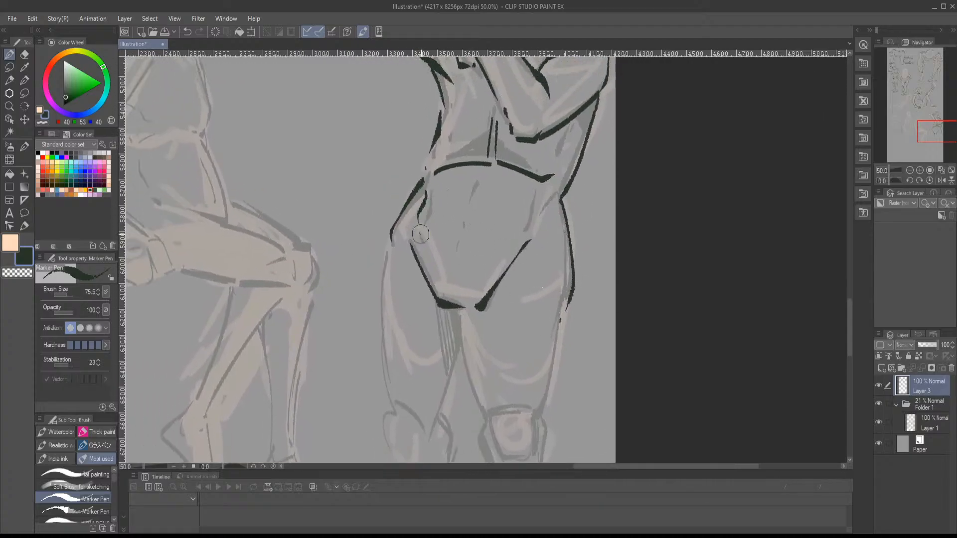
# - Ink the standing figure's abdominal centre and side marks, plus a second underbust line above the ribcage arch
pyautogui.moveTo(477, 181); pyautogui.dragTo(452, 269)
pyautogui.moveTo(538, 203); pyautogui.dragTo(530, 234)
pyautogui.moveTo(495, 199); pyautogui.dragTo(479, 255)
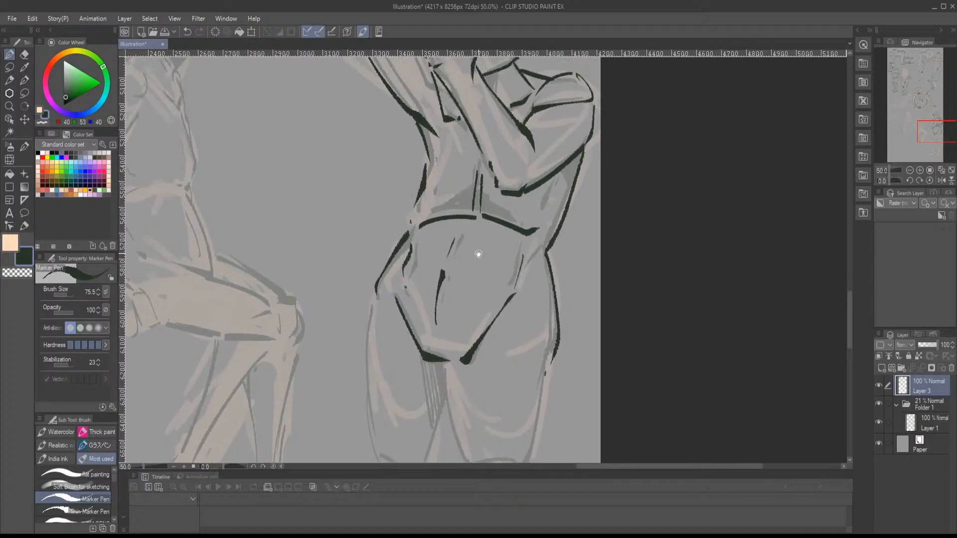
pyautogui.moveTo(421, 206)
pyautogui.mouseDown()
pyautogui.moveTo(465, 203)
pyautogui.moveTo(474, 192)
pyautogui.mouseUp()
pyautogui.moveTo(482, 202)
pyautogui.mouseDown()
pyautogui.moveTo(532, 223)
pyautogui.moveTo(555, 278)
pyautogui.mouseUp()
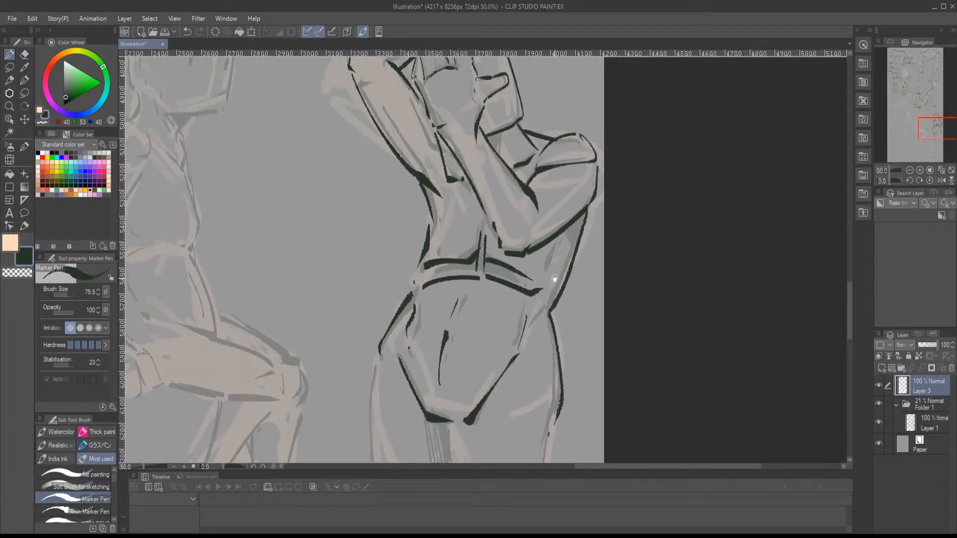
# - Ink the inner and outer thigh edges and the boxy kneecap of the standing figure's leg nearest the page edge
pyautogui.moveTo(529, 361); pyautogui.dragTo(562, 167)
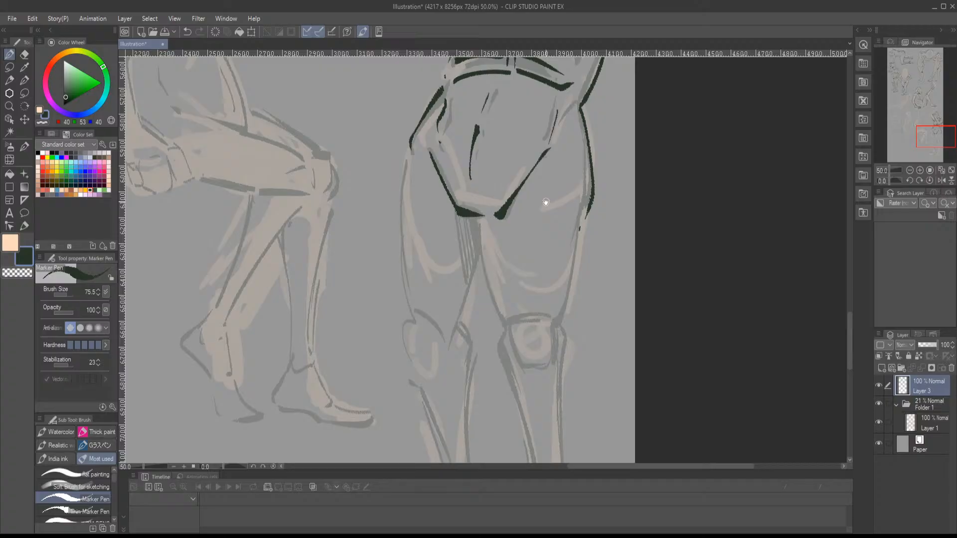
pyautogui.moveTo(555, 245)
pyautogui.mouseDown()
pyautogui.moveTo(495, 188)
pyautogui.moveTo(480, 187)
pyautogui.mouseUp()
pyautogui.moveTo(400, 161)
pyautogui.mouseDown()
pyautogui.moveTo(427, 261)
pyautogui.moveTo(470, 260)
pyautogui.moveTo(432, 261)
pyautogui.moveTo(439, 295)
pyautogui.moveTo(480, 288)
pyautogui.mouseUp()
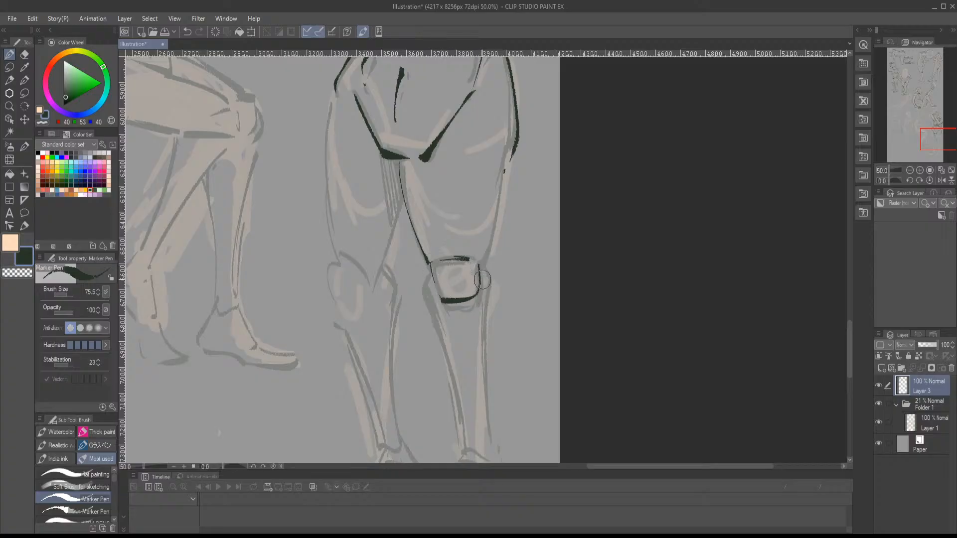
pyautogui.moveTo(507, 163)
pyautogui.mouseDown()
pyautogui.moveTo(490, 263)
pyautogui.moveTo(476, 270)
pyautogui.moveTo(480, 230)
pyautogui.moveTo(441, 243)
pyautogui.mouseUp()
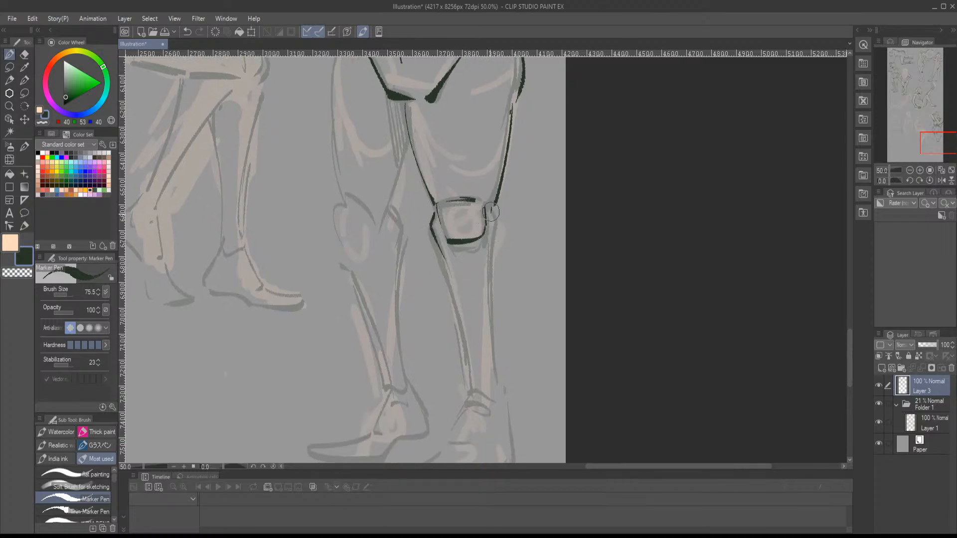
# - Ink the lower leg below the boxy kneecap with both calf edges, the ankle and the foot outline
pyautogui.moveTo(491, 212)
pyautogui.mouseDown()
pyautogui.moveTo(488, 200)
pyautogui.moveTo(491, 318)
pyautogui.mouseUp()
pyautogui.hotkey('ctrl', 'z')
pyautogui.hotkey('ctrl', 'z')
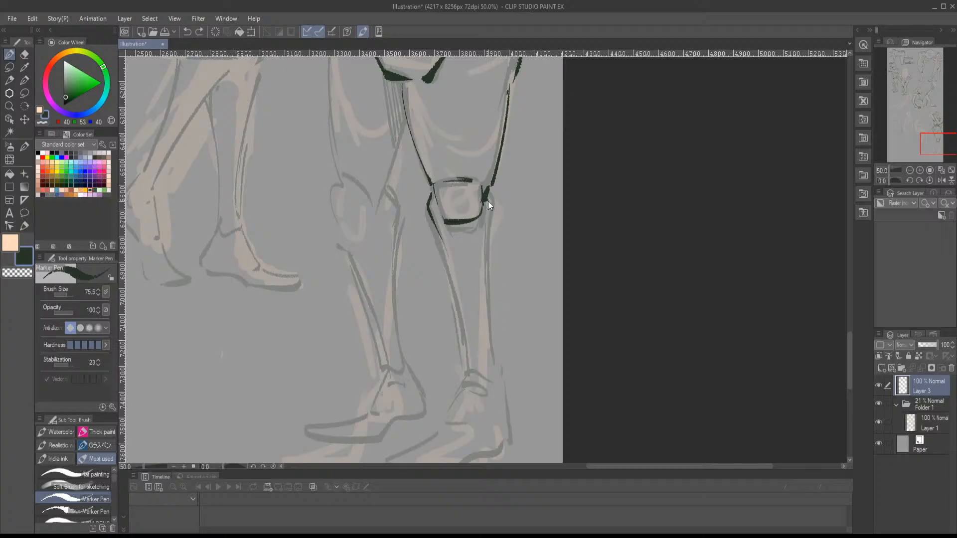
pyautogui.moveTo(492, 201); pyautogui.dragTo(494, 345)
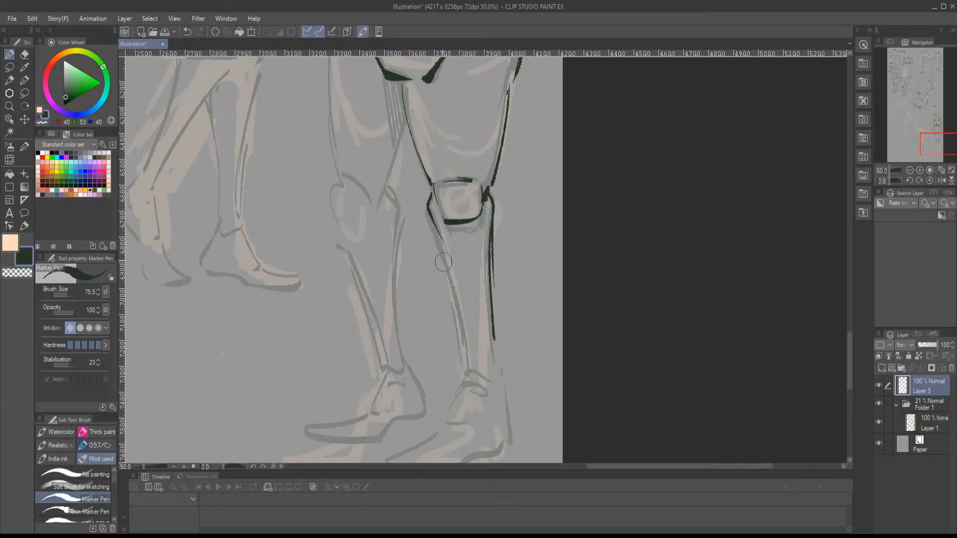
pyautogui.moveTo(431, 225)
pyautogui.mouseDown()
pyautogui.moveTo(468, 337)
pyautogui.moveTo(462, 371)
pyautogui.moveTo(490, 371)
pyautogui.mouseUp()
pyautogui.moveTo(493, 341)
pyautogui.mouseDown()
pyautogui.moveTo(502, 367)
pyautogui.moveTo(511, 314)
pyautogui.moveTo(467, 318)
pyautogui.moveTo(456, 359)
pyautogui.moveTo(403, 387)
pyautogui.moveTo(399, 398)
pyautogui.moveTo(463, 406)
pyautogui.moveTo(516, 376)
pyautogui.mouseUp()
pyautogui.moveTo(505, 301); pyautogui.dragTo(515, 368)
pyautogui.moveTo(439, 220); pyautogui.dragTo(515, 345)
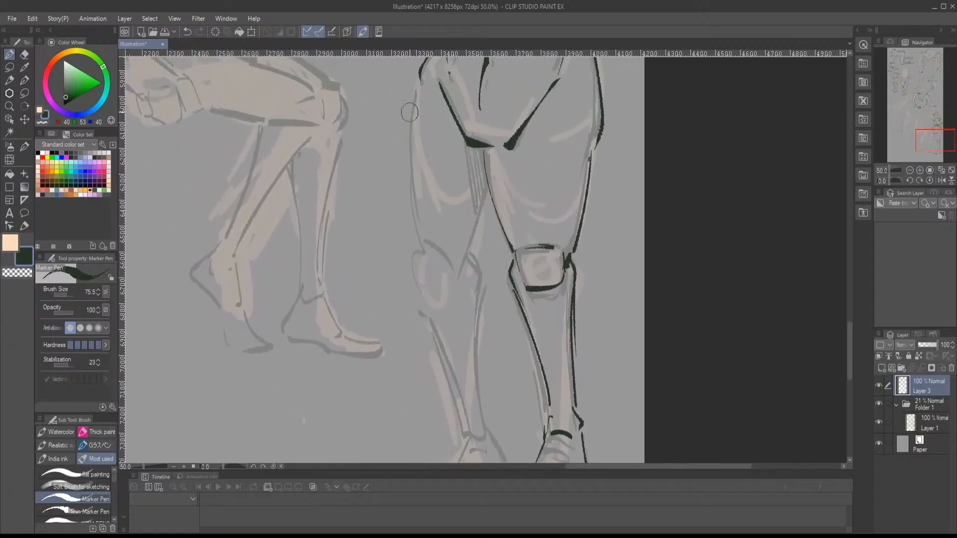
# - Ink the standing figure's other thigh and angular knee, plus the inner calf edge
pyautogui.moveTo(414, 90)
pyautogui.mouseDown()
pyautogui.moveTo(416, 255)
pyautogui.moveTo(463, 285)
pyautogui.mouseUp()
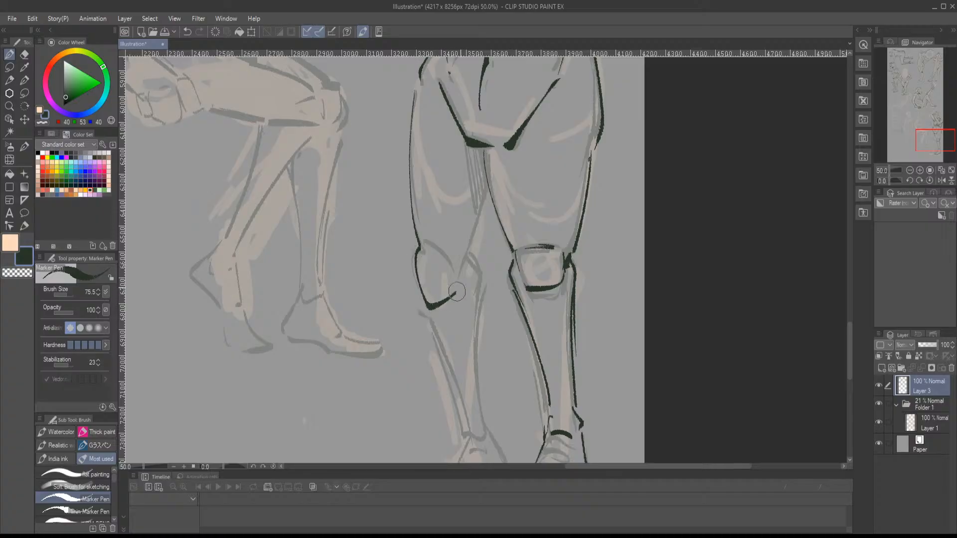
pyautogui.moveTo(429, 252); pyautogui.dragTo(460, 270)
pyautogui.moveTo(483, 200)
pyautogui.mouseDown()
pyautogui.moveTo(474, 268)
pyautogui.moveTo(480, 252)
pyautogui.moveTo(485, 343)
pyautogui.mouseUp()
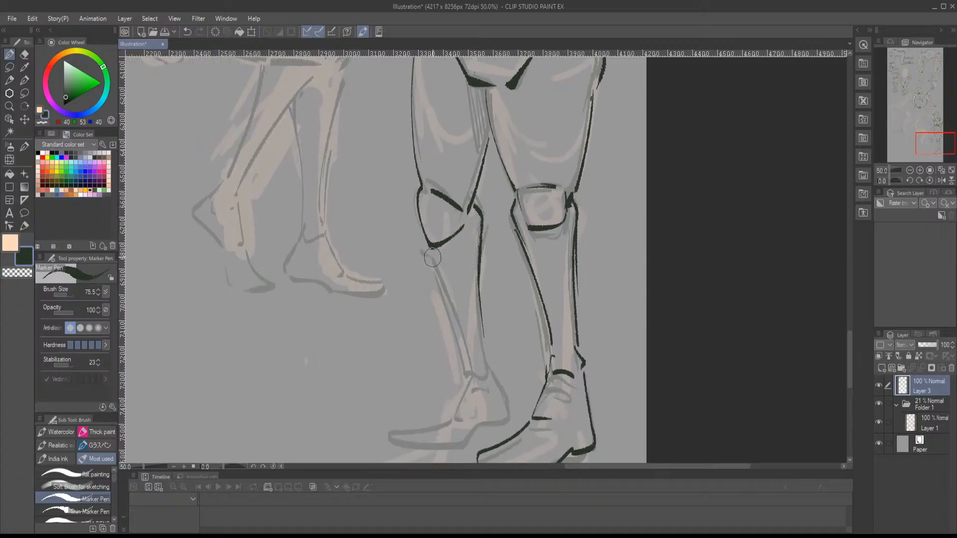
# - Ink the outer shin edge, ankle and foot of the standing figure's other leg
pyautogui.moveTo(433, 257)
pyautogui.mouseDown()
pyautogui.moveTo(468, 360)
pyautogui.moveTo(510, 354)
pyautogui.moveTo(468, 324)
pyautogui.moveTo(444, 356)
pyautogui.moveTo(384, 385)
pyautogui.moveTo(443, 383)
pyautogui.moveTo(470, 365)
pyautogui.moveTo(490, 338)
pyautogui.moveTo(474, 325)
pyautogui.mouseUp()
pyautogui.moveTo(463, 266); pyautogui.dragTo(503, 359)
pyautogui.moveTo(471, 274); pyautogui.dragTo(543, 384)
# - Ink the neighbouring side-facing seated figure's ear, head outline and neck, and fill the shadow under the jaw
pyautogui.moveTo(531, 329); pyautogui.dragTo(541, 425)
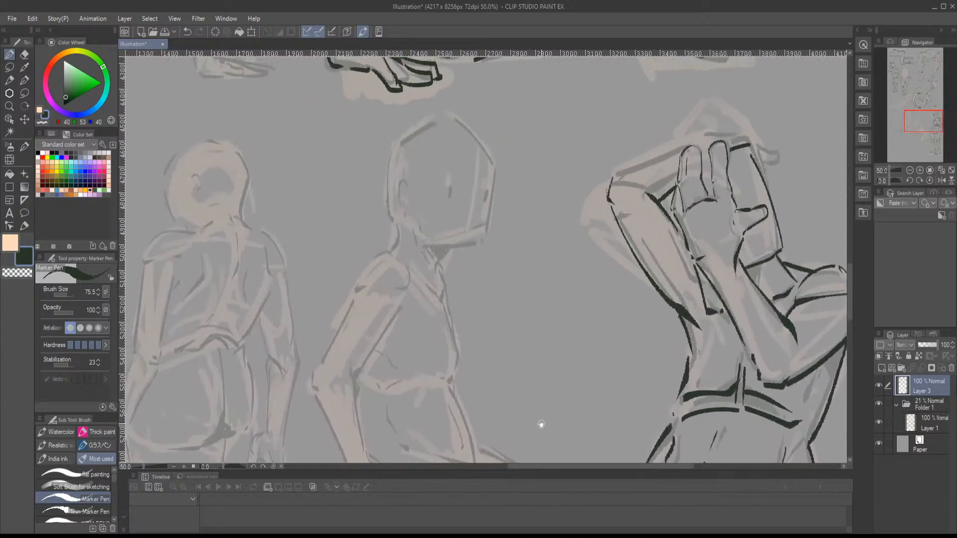
pyautogui.moveTo(402, 178)
pyautogui.mouseDown()
pyautogui.moveTo(392, 197)
pyautogui.moveTo(403, 212)
pyautogui.moveTo(449, 241)
pyautogui.moveTo(482, 238)
pyautogui.mouseUp()
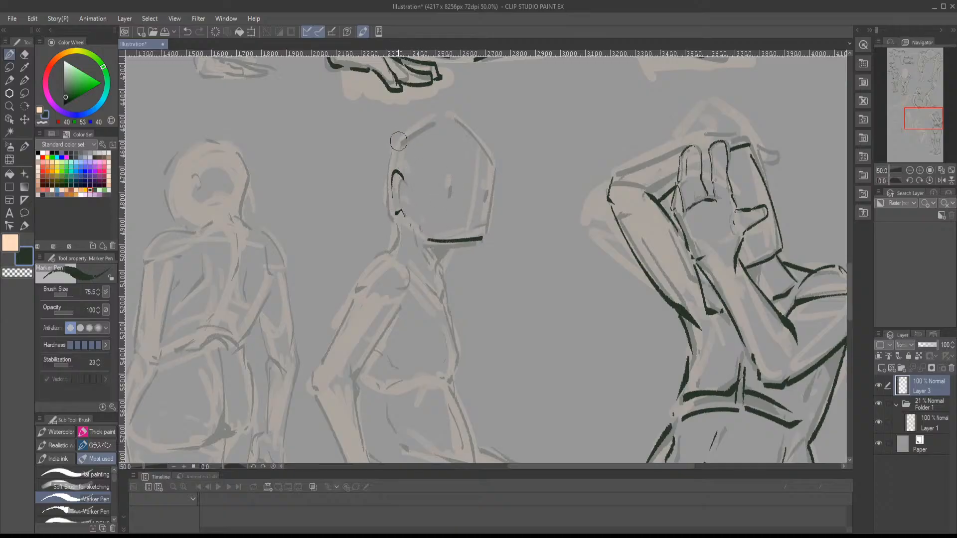
pyautogui.moveTo(395, 143)
pyautogui.mouseDown()
pyautogui.moveTo(440, 117)
pyautogui.moveTo(459, 121)
pyautogui.moveTo(500, 160)
pyautogui.moveTo(491, 234)
pyautogui.mouseUp()
pyautogui.moveTo(391, 152); pyautogui.dragTo(391, 210)
pyautogui.moveTo(391, 210)
pyautogui.mouseDown()
pyautogui.moveTo(408, 245)
pyautogui.moveTo(410, 230)
pyautogui.moveTo(412, 255)
pyautogui.moveTo(388, 226)
pyautogui.mouseUp()
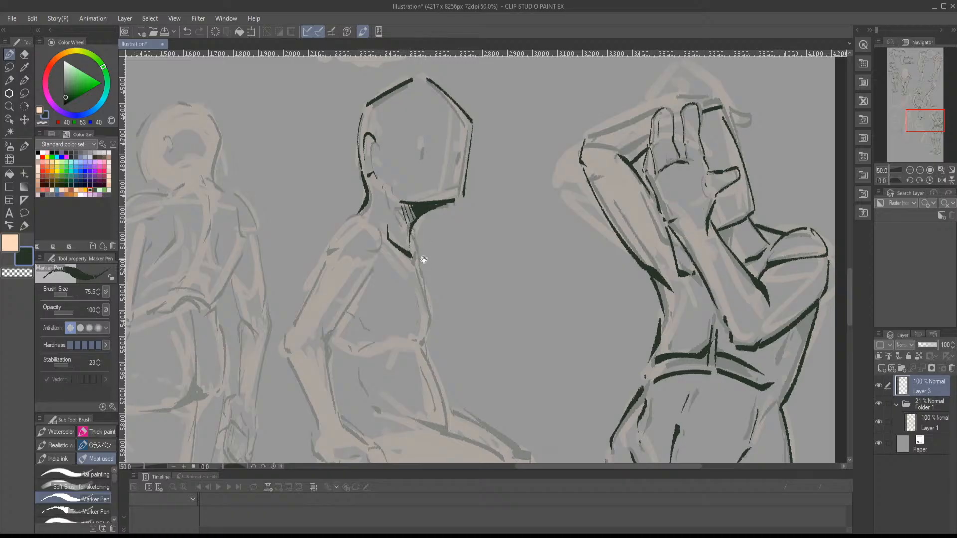
# - Ink the side-facing seated figure's chest contour, shoulder cap and underbust line
pyautogui.moveTo(424, 259)
pyautogui.mouseDown()
pyautogui.moveTo(407, 194)
pyautogui.moveTo(420, 260)
pyautogui.mouseUp()
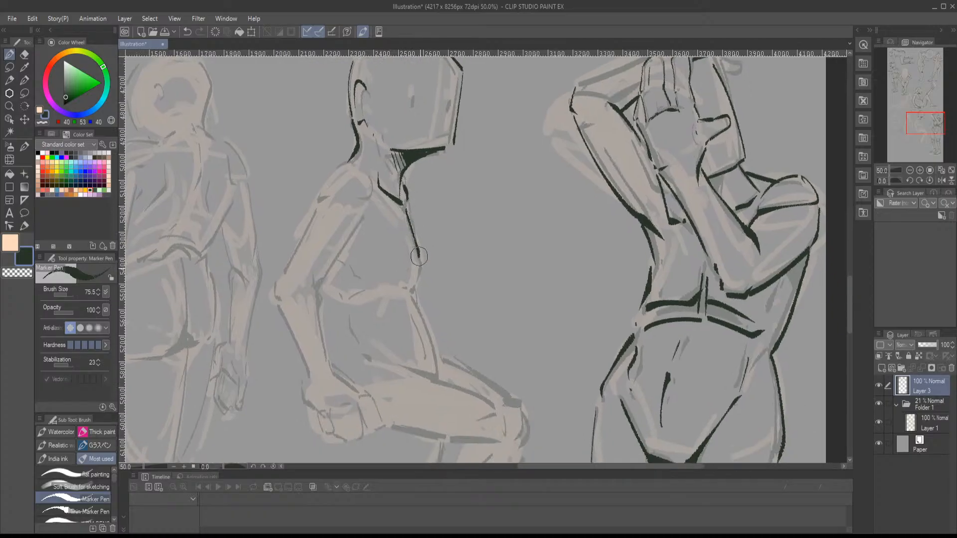
pyautogui.moveTo(408, 208)
pyautogui.mouseDown()
pyautogui.moveTo(422, 257)
pyautogui.moveTo(447, 259)
pyautogui.mouseUp()
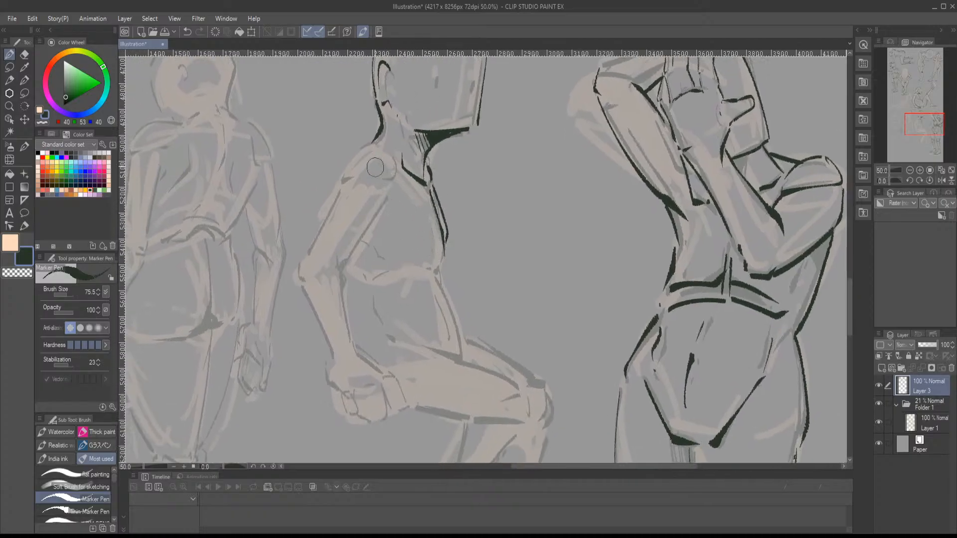
pyautogui.moveTo(380, 139)
pyautogui.mouseDown()
pyautogui.moveTo(358, 152)
pyautogui.moveTo(339, 189)
pyautogui.moveTo(390, 176)
pyautogui.mouseUp()
pyautogui.moveTo(420, 233); pyautogui.dragTo(406, 185)
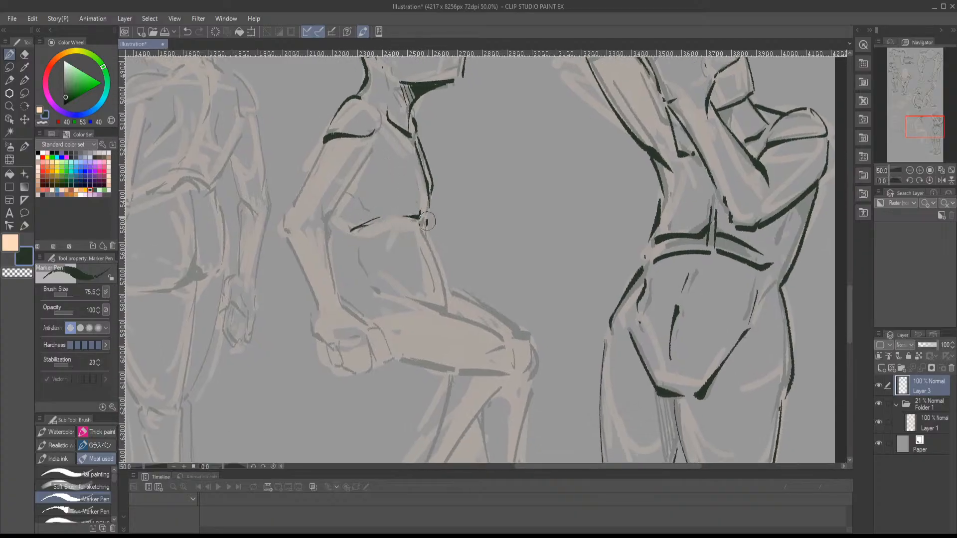
# - Ink the side-facing seated figure's belly line down to the lap and the inner edge of the upper arm
pyautogui.moveTo(427, 221); pyautogui.dragTo(428, 215)
pyautogui.moveTo(430, 244)
pyautogui.mouseDown()
pyautogui.moveTo(436, 221)
pyautogui.moveTo(449, 273)
pyautogui.moveTo(424, 221)
pyautogui.moveTo(455, 270)
pyautogui.mouseUp()
pyautogui.moveTo(398, 214)
pyautogui.mouseDown()
pyautogui.moveTo(376, 237)
pyautogui.moveTo(418, 174)
pyautogui.mouseUp()
pyautogui.moveTo(417, 175)
pyautogui.mouseDown()
pyautogui.moveTo(411, 193)
pyautogui.moveTo(451, 166)
pyautogui.mouseUp()
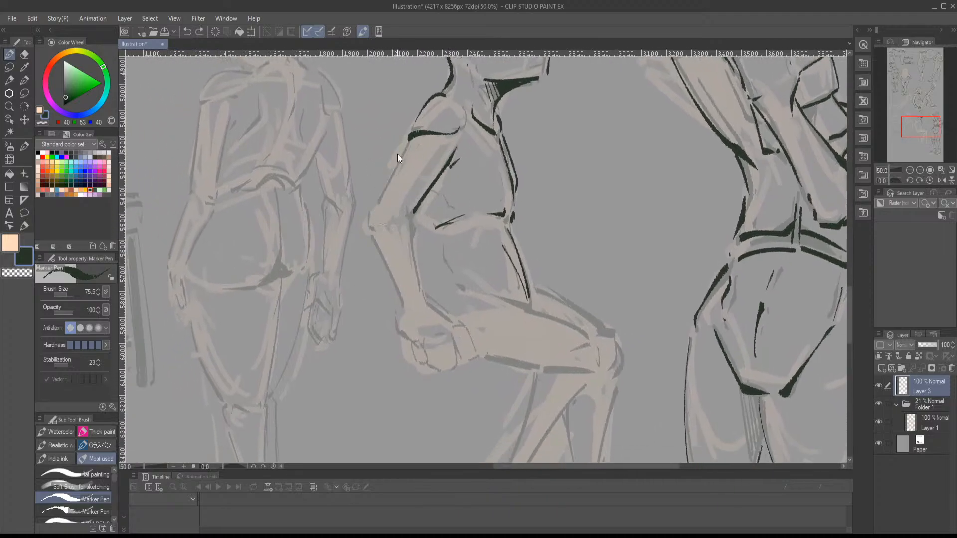
# - Ink the outer edge of the side-facing seated figure's upper arm and both edges of the forearm down to the wrist
pyautogui.moveTo(407, 144); pyautogui.dragTo(375, 212)
pyautogui.moveTo(416, 245); pyautogui.dragTo(420, 220)
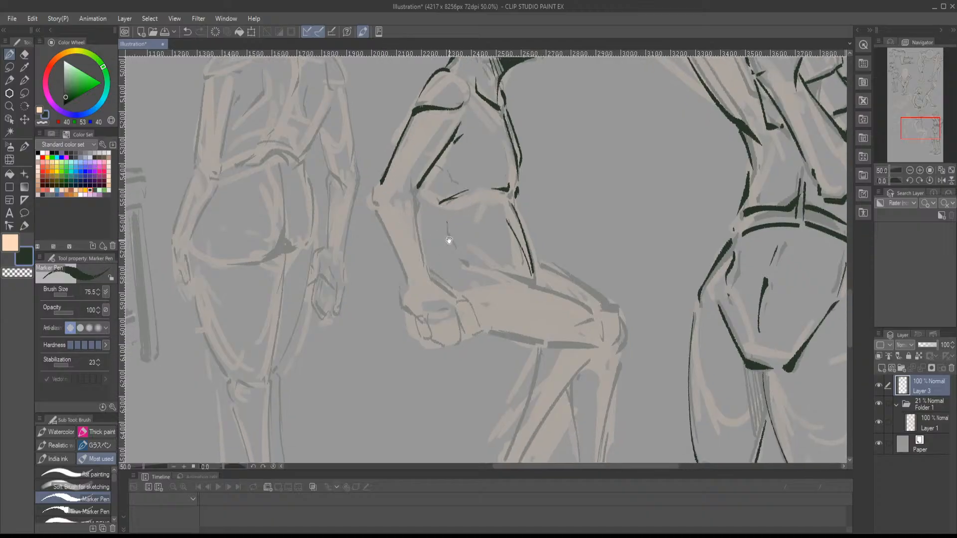
pyautogui.moveTo(449, 240); pyautogui.dragTo(439, 214)
pyautogui.moveTo(404, 158); pyautogui.dragTo(419, 246)
pyautogui.moveTo(364, 161)
pyautogui.mouseDown()
pyautogui.moveTo(397, 251)
pyautogui.moveTo(367, 261)
pyautogui.moveTo(417, 277)
pyautogui.moveTo(439, 300)
pyautogui.moveTo(424, 321)
pyautogui.mouseUp()
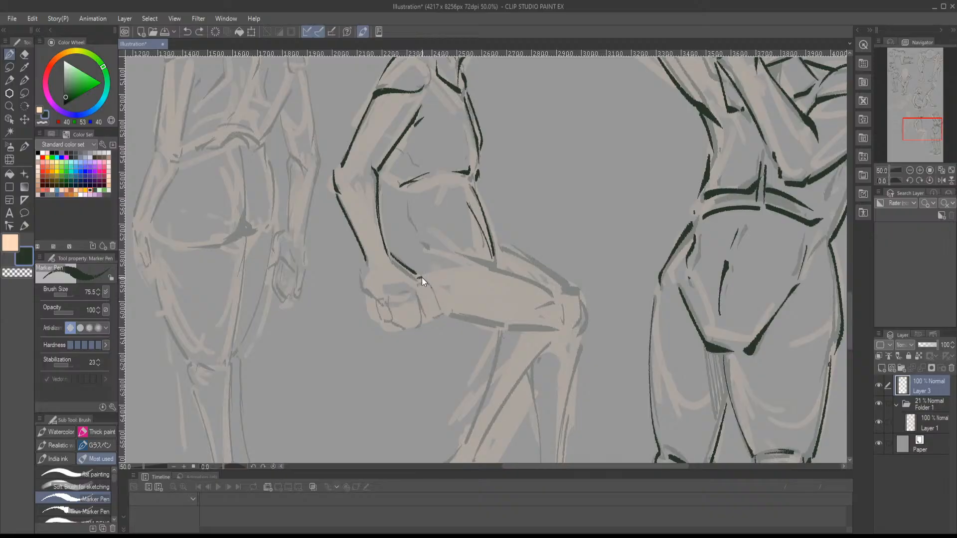
# - Ink the side-facing seated figure's clenched fist, outlining the back of the hand and the folded fingers
pyautogui.moveTo(420, 276)
pyautogui.mouseDown()
pyautogui.moveTo(432, 314)
pyautogui.moveTo(390, 296)
pyautogui.moveTo(396, 329)
pyautogui.moveTo(415, 327)
pyautogui.mouseUp()
pyautogui.moveTo(417, 288)
pyautogui.mouseDown()
pyautogui.moveTo(420, 319)
pyautogui.moveTo(376, 300)
pyautogui.mouseUp()
pyautogui.moveTo(375, 299)
pyautogui.mouseDown()
pyautogui.moveTo(393, 323)
pyautogui.moveTo(363, 286)
pyautogui.moveTo(371, 314)
pyautogui.moveTo(322, 286)
pyautogui.moveTo(315, 298)
pyautogui.mouseUp()
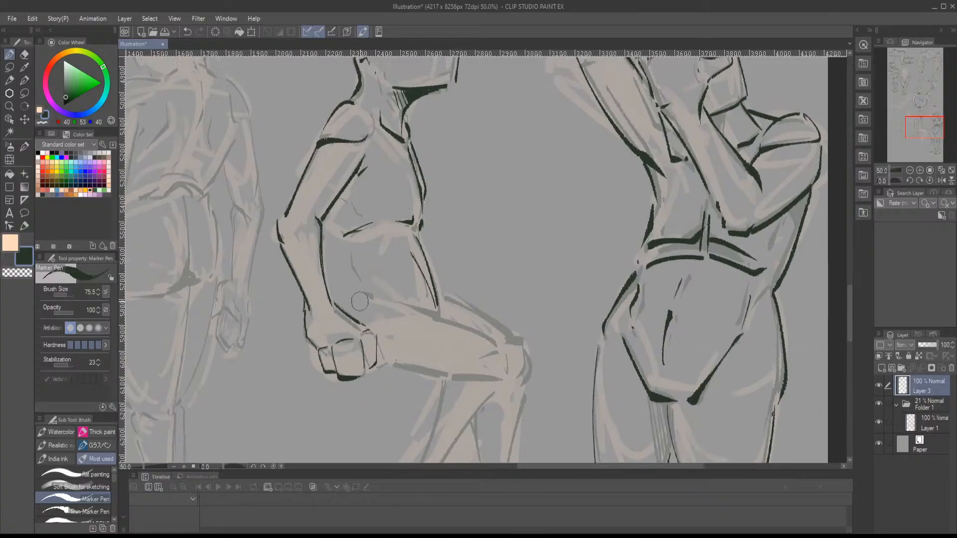
# - Ink the upper and lower contours of the side-facing seated figure's near thigh and the crease leading to the knee
pyautogui.moveTo(433, 312)
pyautogui.mouseDown()
pyautogui.moveTo(348, 290)
pyautogui.moveTo(402, 293)
pyautogui.moveTo(375, 275)
pyautogui.moveTo(426, 304)
pyautogui.mouseUp()
pyautogui.moveTo(429, 306); pyautogui.dragTo(428, 331)
pyautogui.moveTo(423, 307); pyautogui.dragTo(373, 336)
pyautogui.moveTo(373, 338)
pyautogui.mouseDown()
pyautogui.moveTo(422, 339)
pyautogui.moveTo(307, 315)
pyautogui.mouseUp()
pyautogui.moveTo(424, 339); pyautogui.dragTo(476, 259)
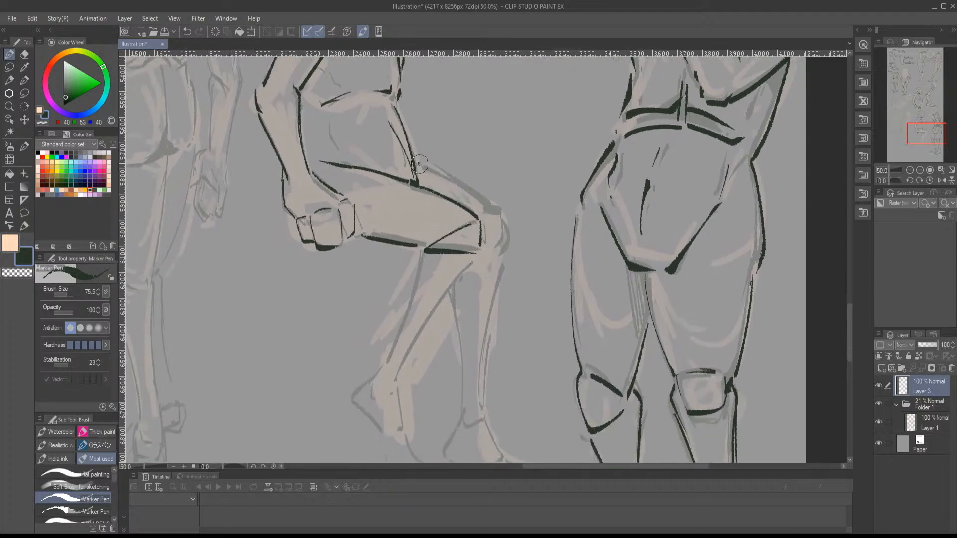
# - Ink the top edge of the side-facing seated figure's far thigh and outline the blocky kneecap
pyautogui.moveTo(420, 164)
pyautogui.mouseDown()
pyautogui.moveTo(494, 210)
pyautogui.moveTo(499, 246)
pyautogui.mouseUp()
pyautogui.moveTo(485, 249); pyautogui.dragTo(498, 249)
pyautogui.moveTo(496, 211); pyautogui.dragTo(482, 217)
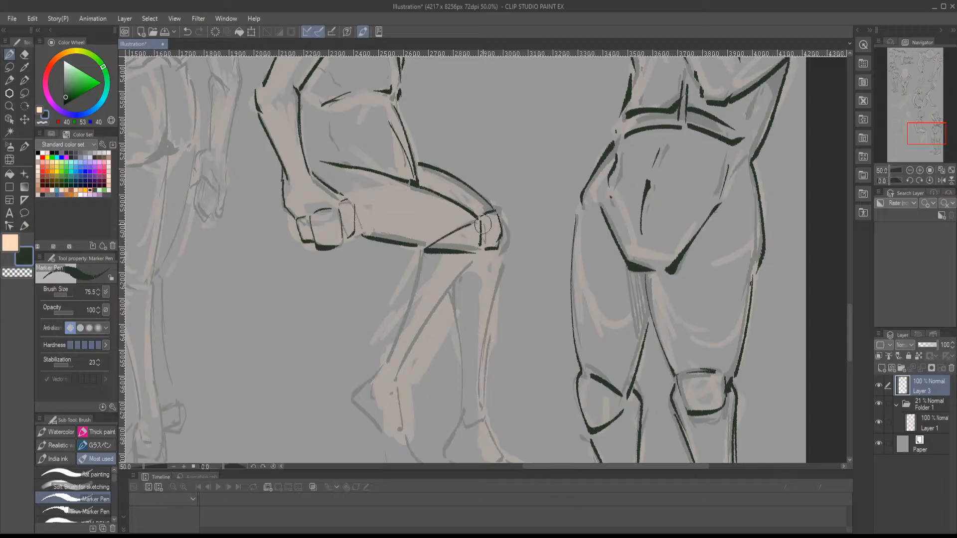
# - Flip the canvas view horizontally and ink the side-facing seated figure's backward-bent lower leg, ankle and raised-heel foot
pyautogui.moveTo(491, 256); pyautogui.dragTo(498, 204)
pyautogui.press('h')
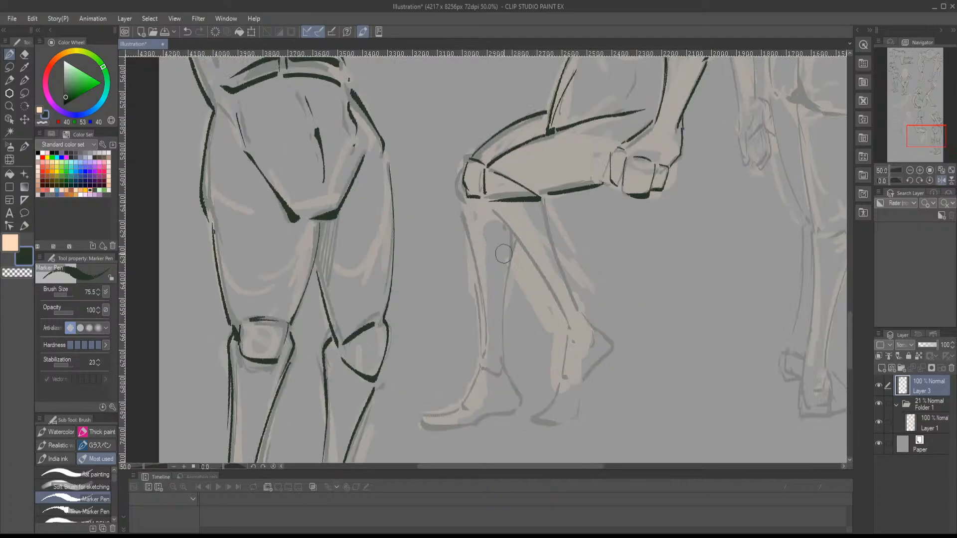
pyautogui.moveTo(524, 287); pyautogui.dragTo(433, 275)
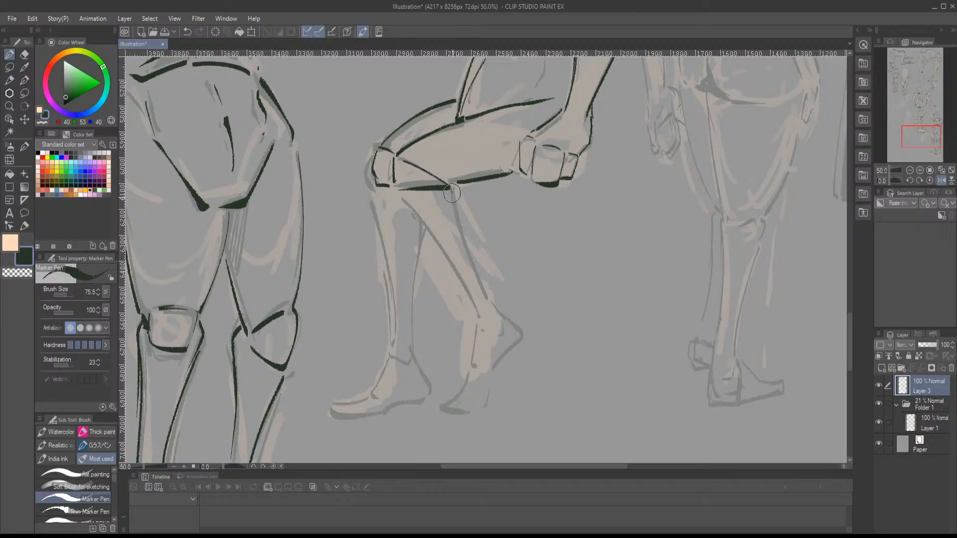
pyautogui.moveTo(452, 188); pyautogui.dragTo(489, 288)
pyautogui.moveTo(402, 202)
pyautogui.mouseDown()
pyautogui.moveTo(446, 251)
pyautogui.moveTo(474, 308)
pyautogui.moveTo(496, 304)
pyautogui.moveTo(475, 345)
pyautogui.mouseUp()
pyautogui.moveTo(471, 355)
pyautogui.mouseDown()
pyautogui.moveTo(446, 389)
pyautogui.moveTo(483, 394)
pyautogui.moveTo(515, 341)
pyautogui.moveTo(496, 305)
pyautogui.mouseUp()
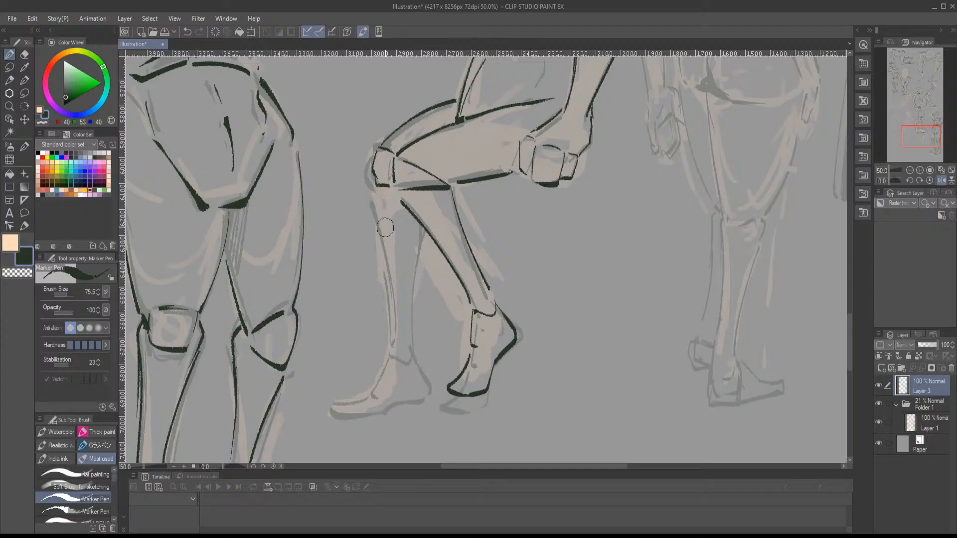
# - Ink the side-facing seated figure's forward shin, calf, ankle and flat foot, undoing and redrawing the misplaced strokes
pyautogui.moveTo(417, 223); pyautogui.dragTo(408, 317)
pyautogui.hotkey('ctrl', 'z')
pyautogui.moveTo(372, 195); pyautogui.dragTo(402, 320)
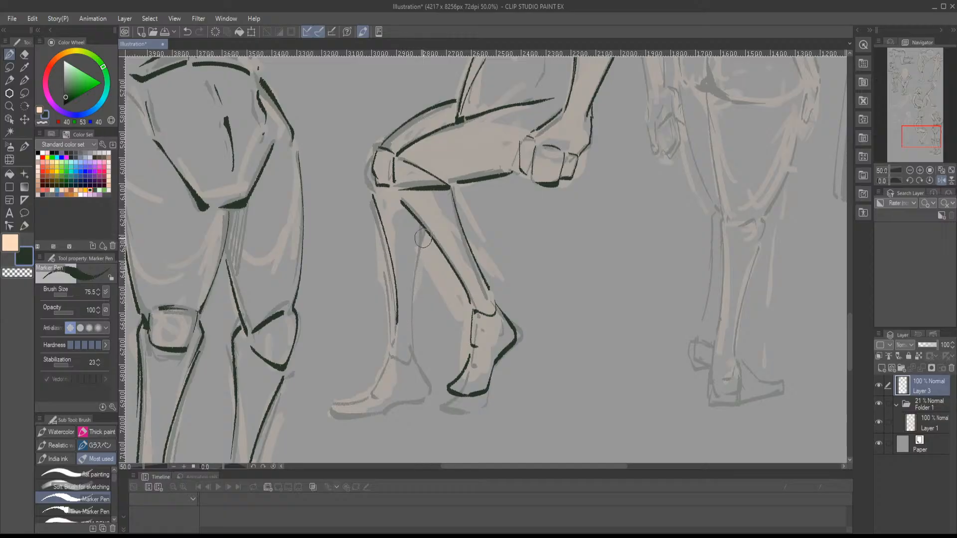
pyautogui.moveTo(423, 239); pyautogui.dragTo(415, 347)
pyautogui.moveTo(394, 337)
pyautogui.mouseDown()
pyautogui.moveTo(392, 369)
pyautogui.moveTo(358, 374)
pyautogui.moveTo(360, 387)
pyautogui.moveTo(433, 380)
pyautogui.moveTo(433, 364)
pyautogui.mouseUp()
pyautogui.hotkey('ctrl', 'z')
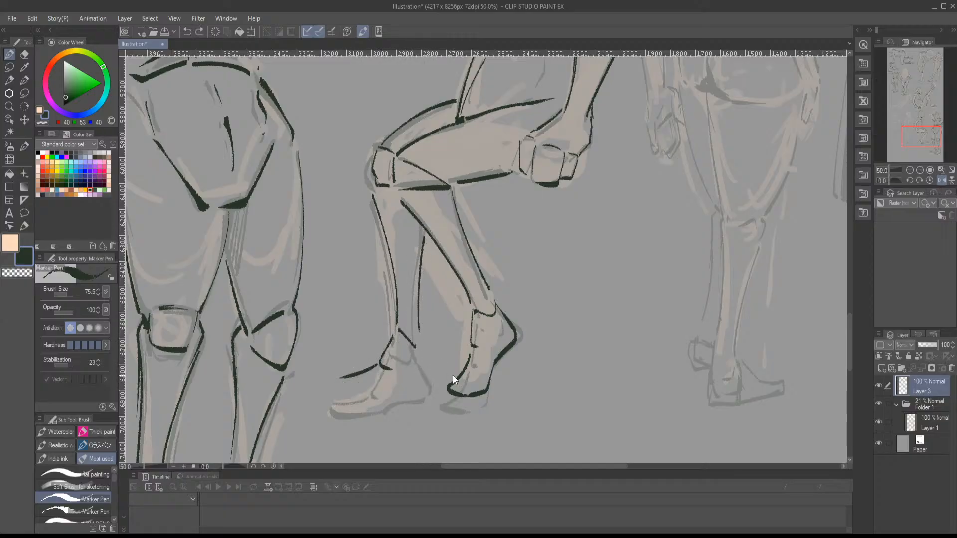
pyautogui.hotkey('ctrl', 'z')
pyautogui.moveTo(375, 365)
pyautogui.mouseDown()
pyautogui.moveTo(324, 380)
pyautogui.moveTo(365, 388)
pyautogui.moveTo(432, 371)
pyautogui.mouseUp()
# - Ink the side-facing seated figure's chin and jaw edge, both eyes and the brow marks
pyautogui.moveTo(443, 109); pyautogui.dragTo(444, 435)
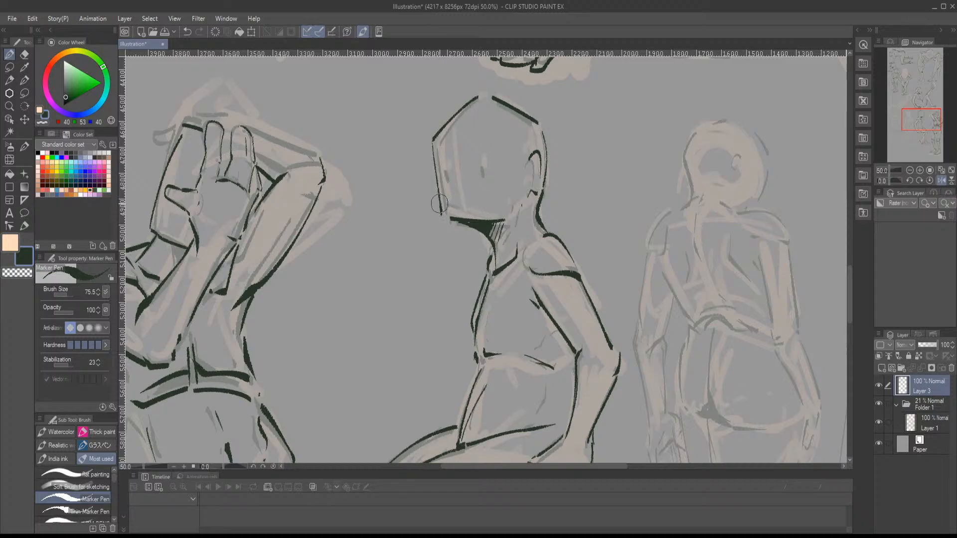
pyautogui.moveTo(441, 203); pyautogui.dragTo(477, 221)
pyautogui.moveTo(446, 171)
pyautogui.mouseDown()
pyautogui.moveTo(445, 180)
pyautogui.moveTo(481, 178)
pyautogui.mouseUp()
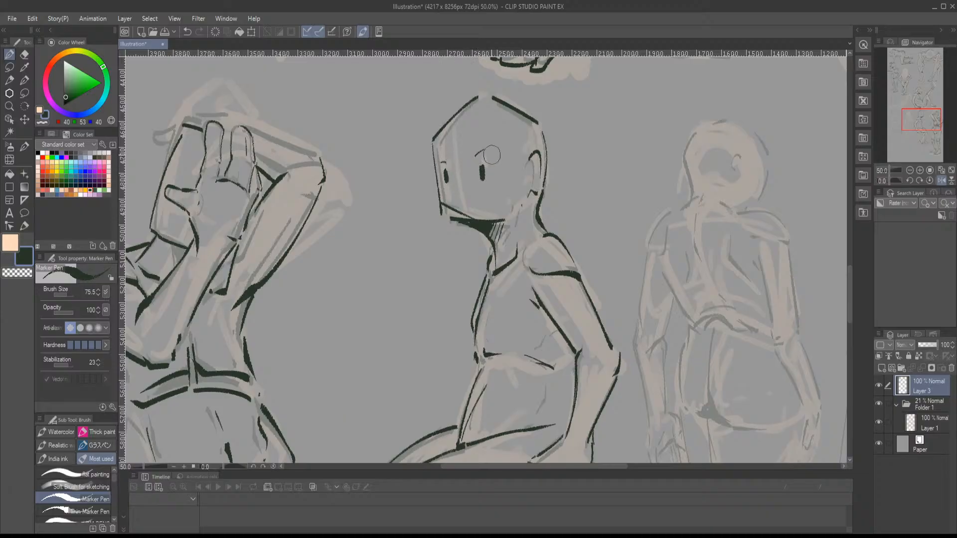
# - Flip the canvas view back and ink the face-covering figure's raised arm over the head and the hand behind it
pyautogui.moveTo(919, 122)
pyautogui.mouseDown()
pyautogui.moveTo(928, 122)
pyautogui.moveTo(910, 120)
pyautogui.moveTo(931, 117)
pyautogui.mouseUp()
pyautogui.click(941, 180)
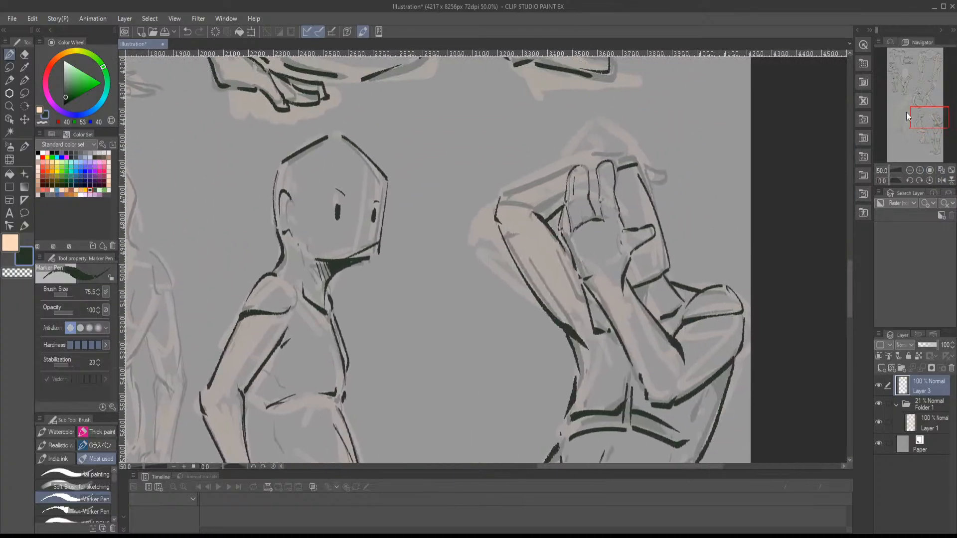
pyautogui.moveTo(504, 194)
pyautogui.mouseDown()
pyautogui.moveTo(608, 155)
pyautogui.moveTo(671, 172)
pyautogui.moveTo(645, 176)
pyautogui.mouseUp()
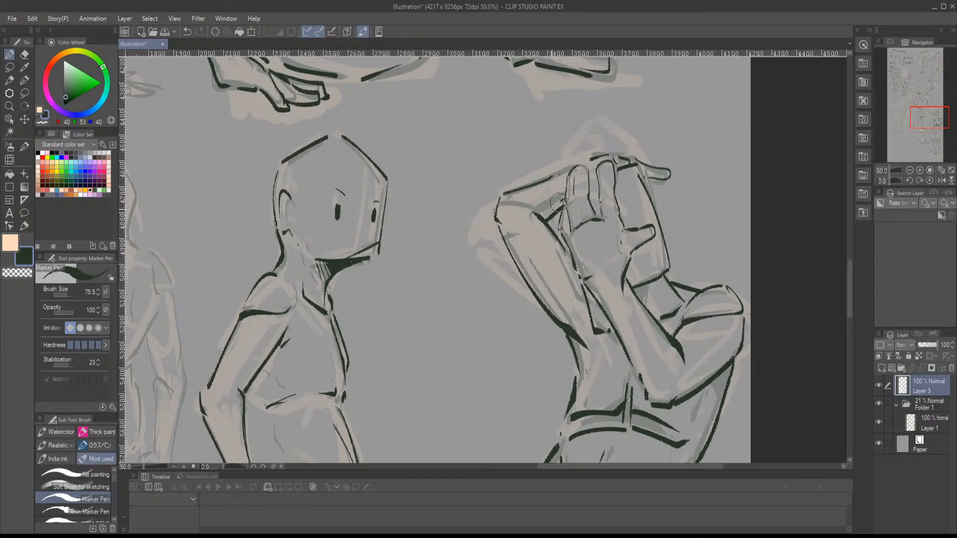
# - Ink the round head outline, ear and jaw line of the standing back-view figure
pyautogui.moveTo(924, 116); pyautogui.dragTo(903, 119)
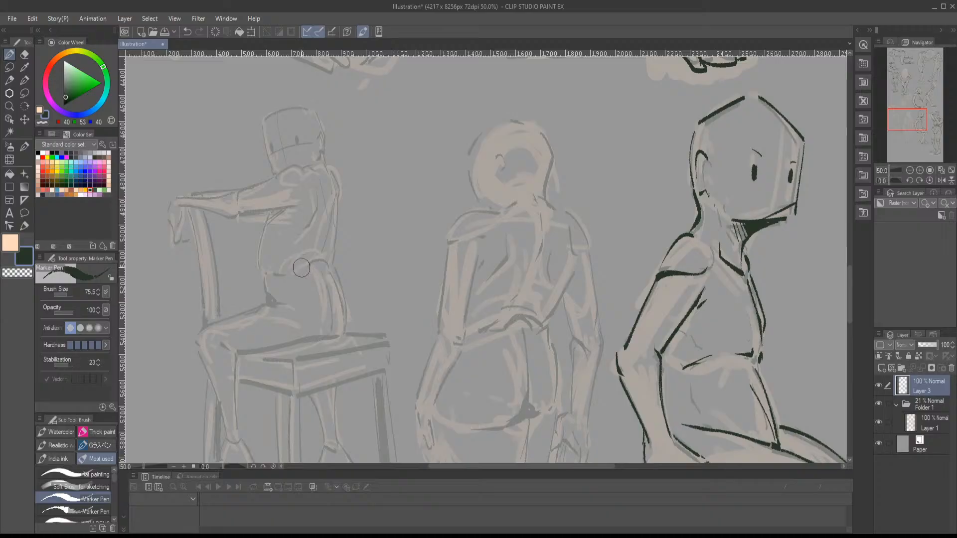
pyautogui.moveTo(464, 166); pyautogui.dragTo(477, 198)
pyautogui.moveTo(495, 161)
pyautogui.mouseDown()
pyautogui.moveTo(508, 170)
pyautogui.moveTo(506, 185)
pyautogui.mouseUp()
pyautogui.moveTo(468, 159)
pyautogui.mouseDown()
pyautogui.moveTo(487, 124)
pyautogui.moveTo(545, 130)
pyautogui.moveTo(545, 195)
pyautogui.mouseUp()
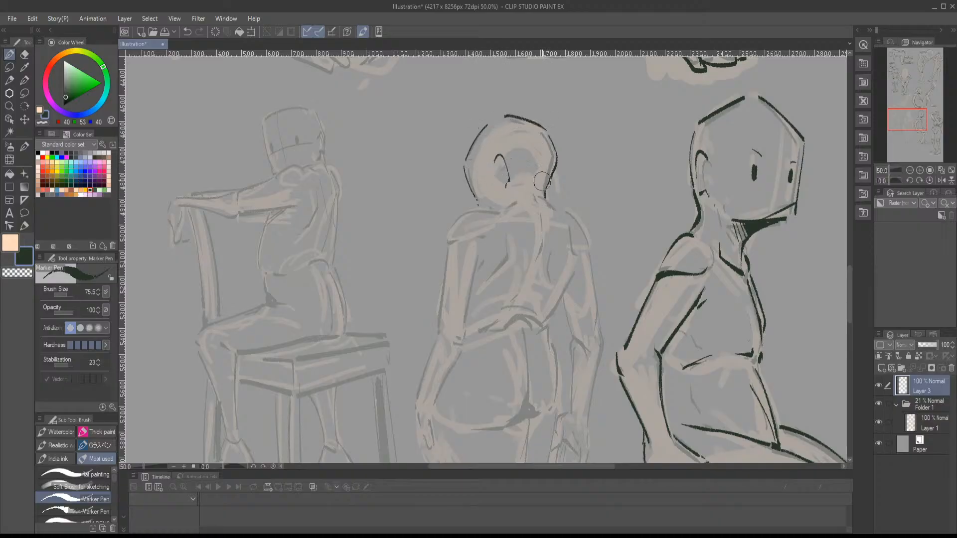
# - Ink the back-view figure's spine line, lower-back arch and right side of the torso down to the waist
pyautogui.moveTo(902, 124); pyautogui.dragTo(906, 127)
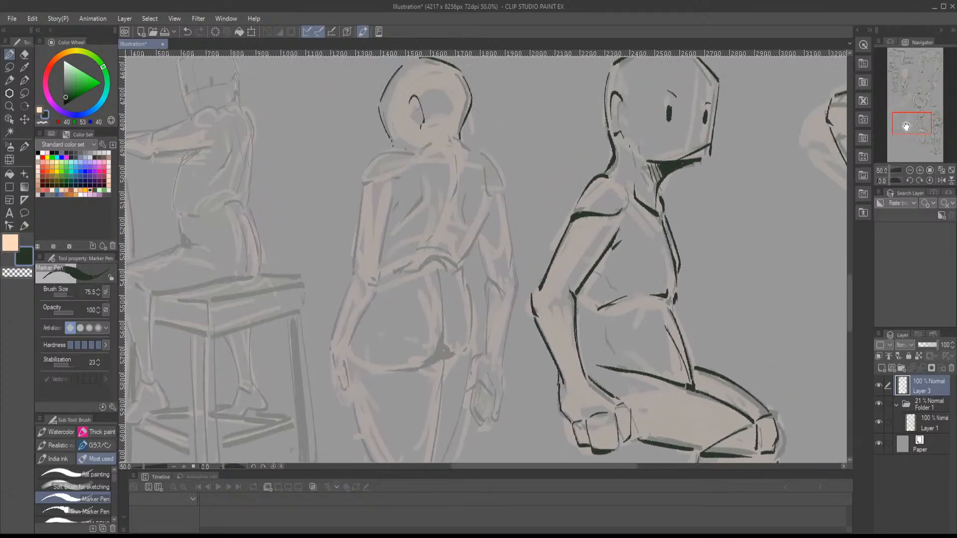
pyautogui.moveTo(453, 140)
pyautogui.mouseDown()
pyautogui.moveTo(459, 175)
pyautogui.moveTo(439, 239)
pyautogui.mouseUp()
pyautogui.moveTo(425, 250); pyautogui.dragTo(453, 258)
pyautogui.moveTo(486, 215)
pyautogui.mouseDown()
pyautogui.moveTo(455, 270)
pyautogui.moveTo(463, 276)
pyautogui.moveTo(491, 214)
pyautogui.mouseUp()
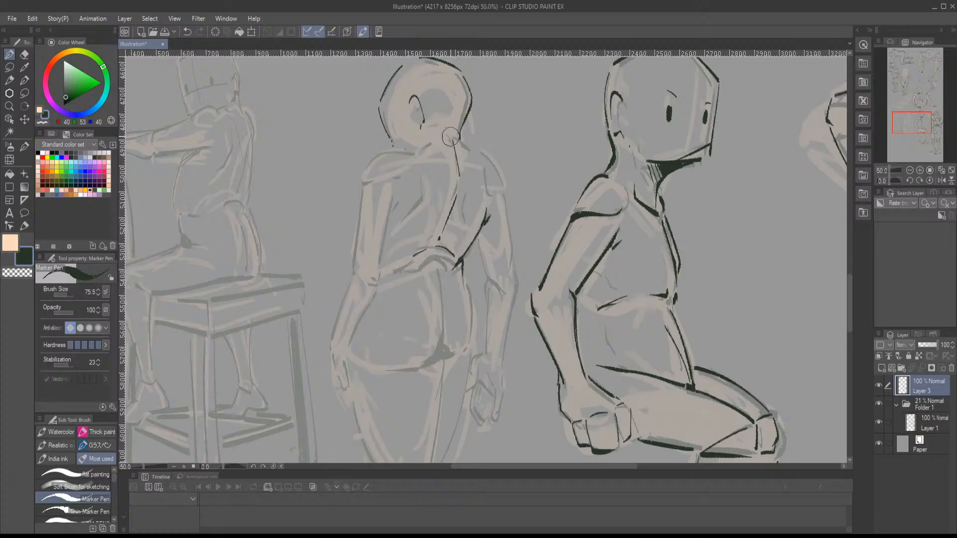
# - Ink the back-view figure's neck base, both shoulders, left upper arm and shoulder blades
pyautogui.moveTo(450, 136)
pyautogui.mouseDown()
pyautogui.moveTo(373, 163)
pyautogui.moveTo(363, 190)
pyautogui.moveTo(390, 184)
pyautogui.mouseUp()
pyautogui.moveTo(481, 152)
pyautogui.mouseDown()
pyautogui.moveTo(502, 178)
pyautogui.moveTo(487, 194)
pyautogui.mouseUp()
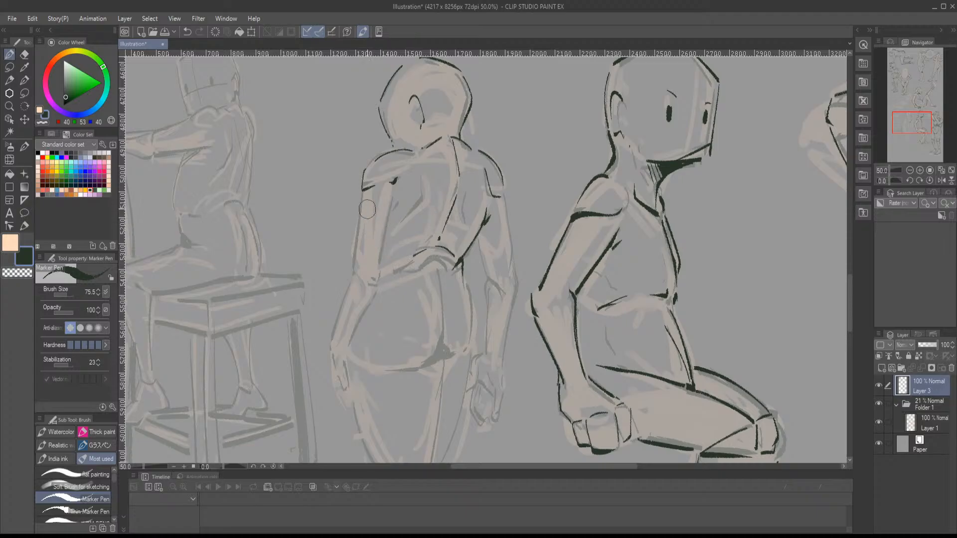
pyautogui.moveTo(362, 194); pyautogui.dragTo(354, 275)
pyautogui.moveTo(399, 200)
pyautogui.mouseDown()
pyautogui.moveTo(377, 293)
pyautogui.moveTo(391, 218)
pyautogui.moveTo(392, 227)
pyautogui.mouseUp()
pyautogui.moveTo(423, 185); pyautogui.dragTo(411, 216)
pyautogui.moveTo(462, 195); pyautogui.dragTo(467, 222)
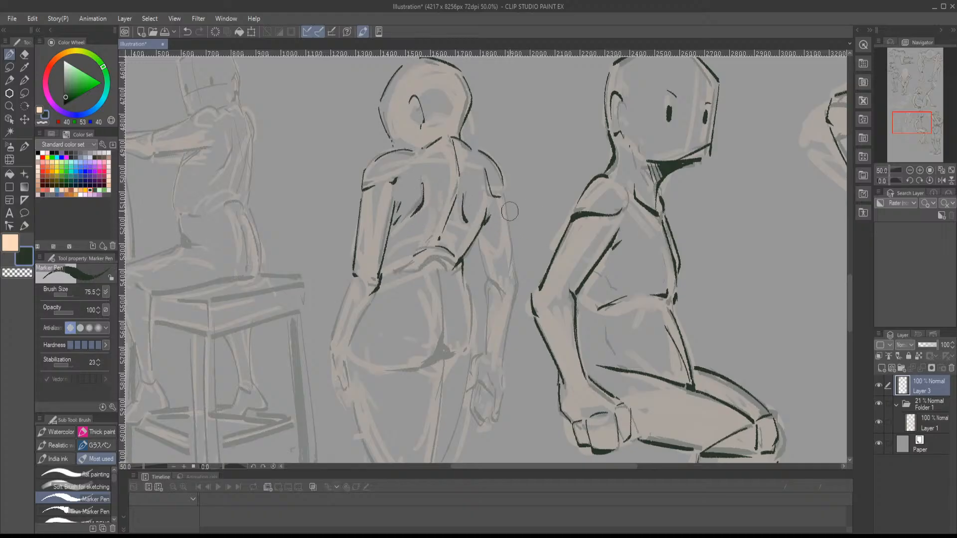
# - Ink both edges of the back-view figure's right arm from the shoulder down to the wrist
pyautogui.moveTo(500, 195); pyautogui.dragTo(519, 275)
pyautogui.moveTo(479, 240)
pyautogui.mouseDown()
pyautogui.moveTo(487, 278)
pyautogui.moveTo(516, 281)
pyautogui.moveTo(488, 298)
pyautogui.moveTo(491, 350)
pyautogui.mouseUp()
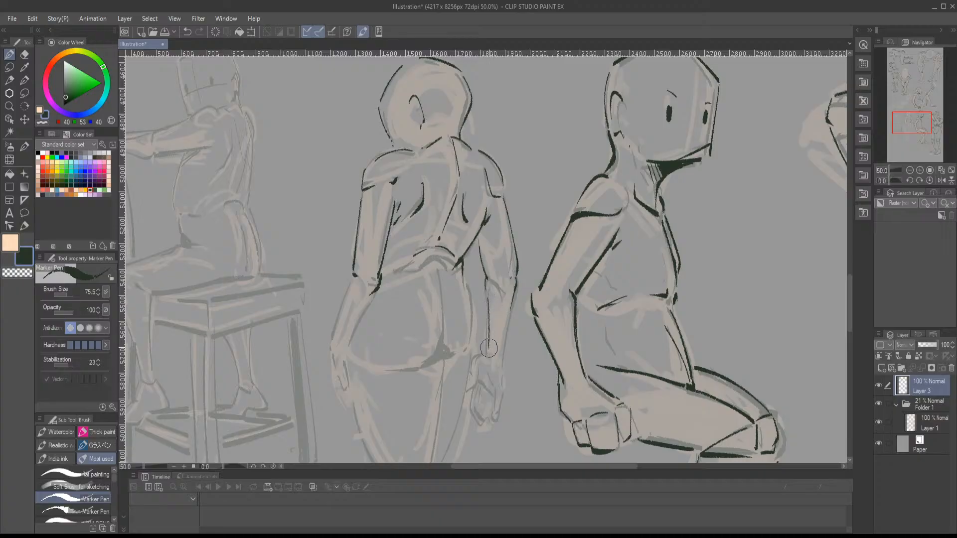
pyautogui.moveTo(514, 280); pyautogui.dragTo(504, 357)
# - Ink the back-view figure's left forearm and hand, and outline the right hand with its fingers
pyautogui.moveTo(905, 125); pyautogui.dragTo(903, 130)
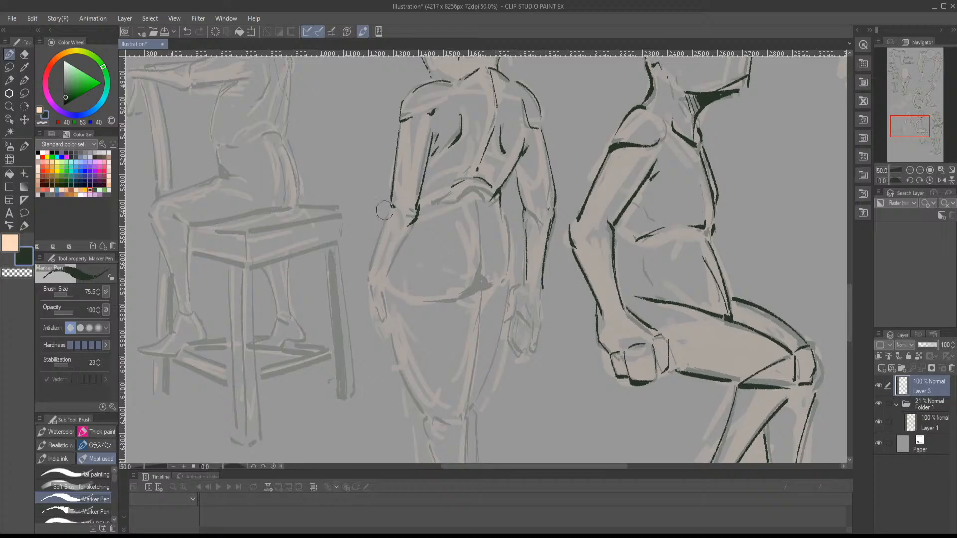
pyautogui.moveTo(393, 205)
pyautogui.mouseDown()
pyautogui.moveTo(370, 287)
pyautogui.moveTo(382, 324)
pyautogui.mouseUp()
pyautogui.moveTo(383, 285); pyautogui.dragTo(417, 207)
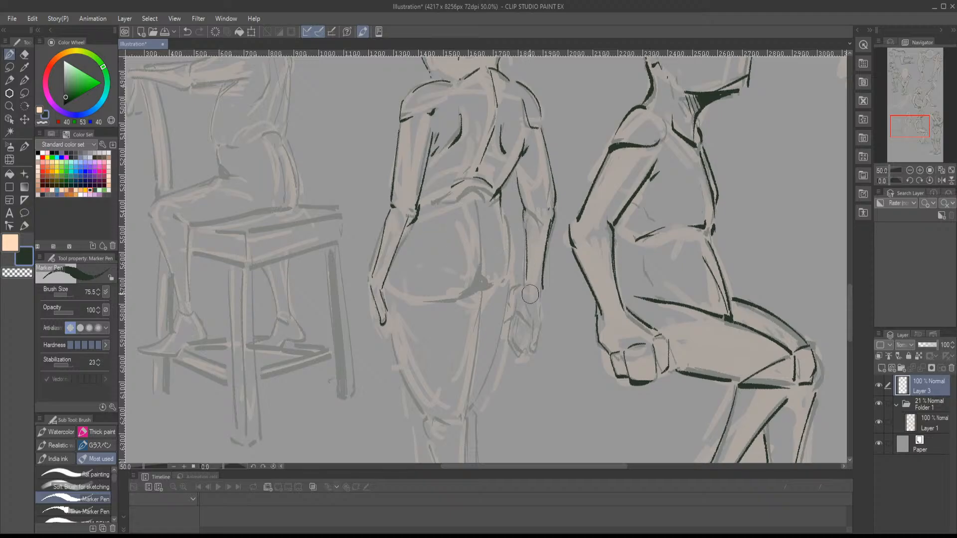
pyautogui.moveTo(529, 301)
pyautogui.mouseDown()
pyautogui.moveTo(539, 330)
pyautogui.moveTo(532, 345)
pyautogui.mouseUp()
pyautogui.moveTo(517, 286)
pyautogui.mouseDown()
pyautogui.moveTo(505, 320)
pyautogui.moveTo(518, 320)
pyautogui.moveTo(512, 332)
pyautogui.moveTo(524, 354)
pyautogui.mouseUp()
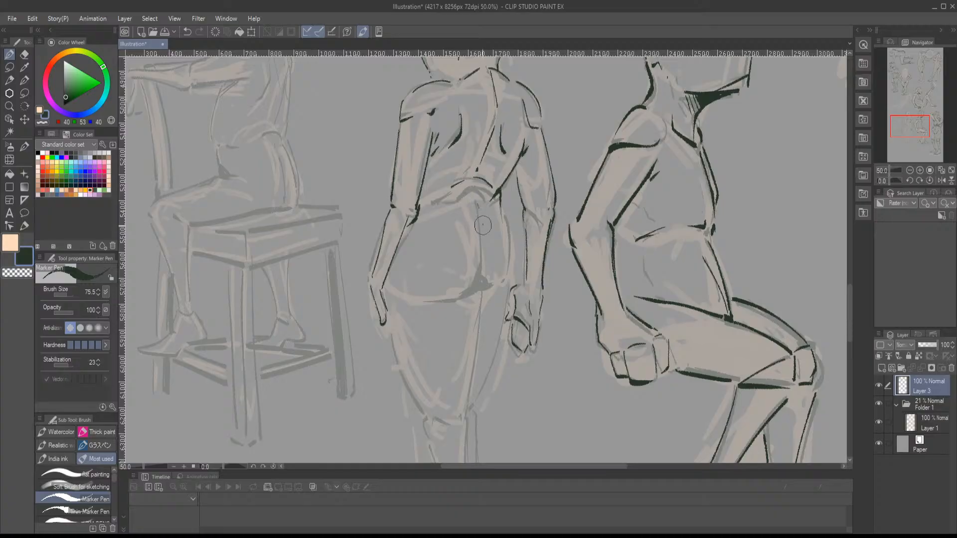
# - Ink the back-view figure's central buttock crease, right hip contour and the fold under the left buttock
pyautogui.moveTo(482, 223)
pyautogui.mouseDown()
pyautogui.moveTo(489, 273)
pyautogui.moveTo(465, 293)
pyautogui.mouseUp()
pyautogui.moveTo(499, 207); pyautogui.dragTo(506, 272)
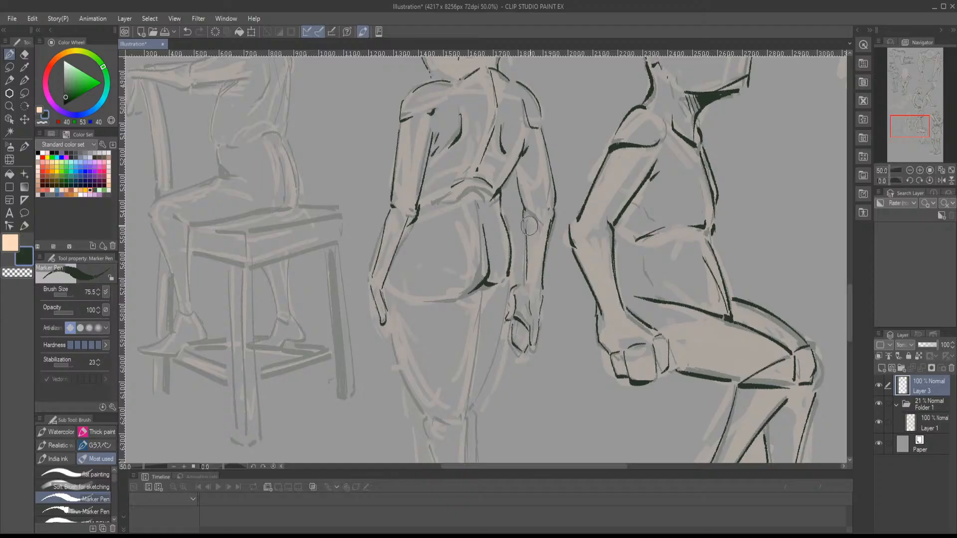
pyautogui.moveTo(913, 124); pyautogui.dragTo(912, 130)
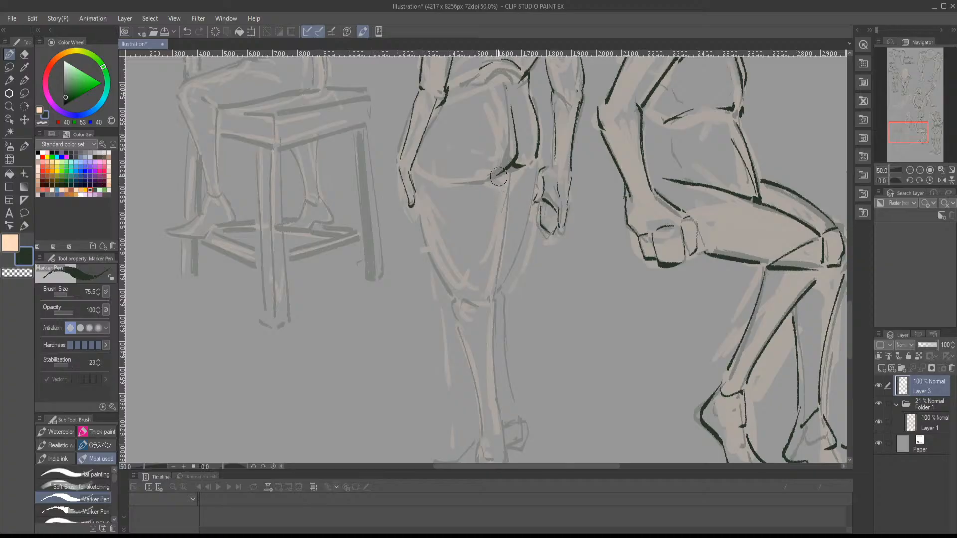
pyautogui.moveTo(500, 176); pyautogui.dragTo(460, 182)
# - Ink the inner and outer edges of the back-view figure's left thigh and the back of the knee
pyautogui.moveTo(514, 166); pyautogui.dragTo(497, 282)
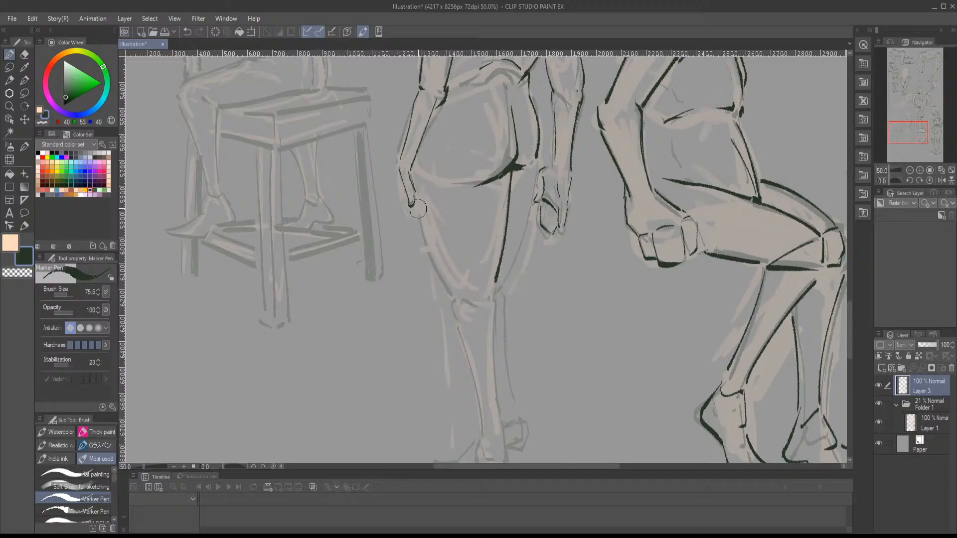
pyautogui.moveTo(415, 200)
pyautogui.mouseDown()
pyautogui.moveTo(457, 324)
pyautogui.moveTo(469, 311)
pyautogui.mouseUp()
pyautogui.moveTo(496, 281)
pyautogui.mouseDown()
pyautogui.moveTo(472, 307)
pyautogui.moveTo(491, 291)
pyautogui.moveTo(496, 324)
pyautogui.mouseUp()
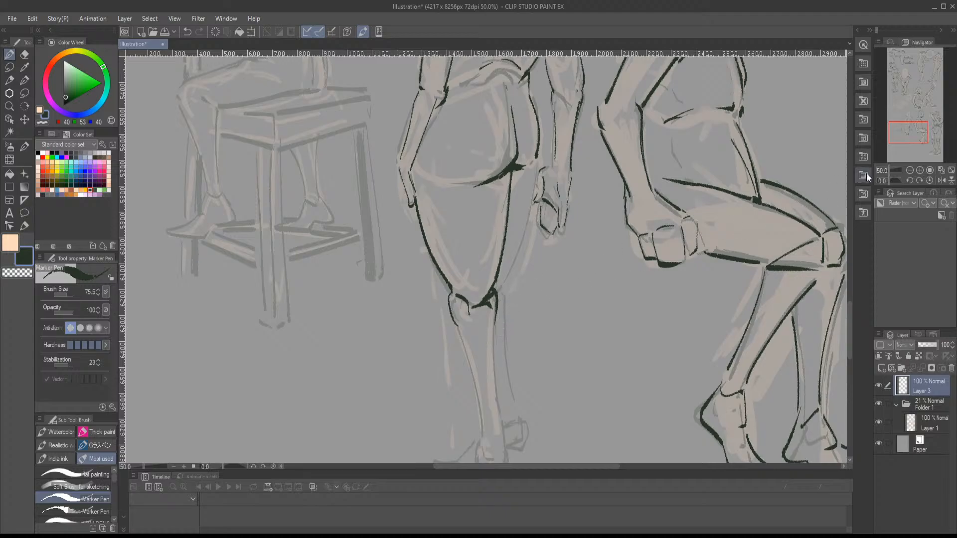
# - Ink the back-view figure's left calf, ankle, heel and outward-pointing foot
pyautogui.moveTo(905, 137)
pyautogui.mouseDown()
pyautogui.moveTo(905, 129)
pyautogui.moveTo(906, 144)
pyautogui.mouseUp()
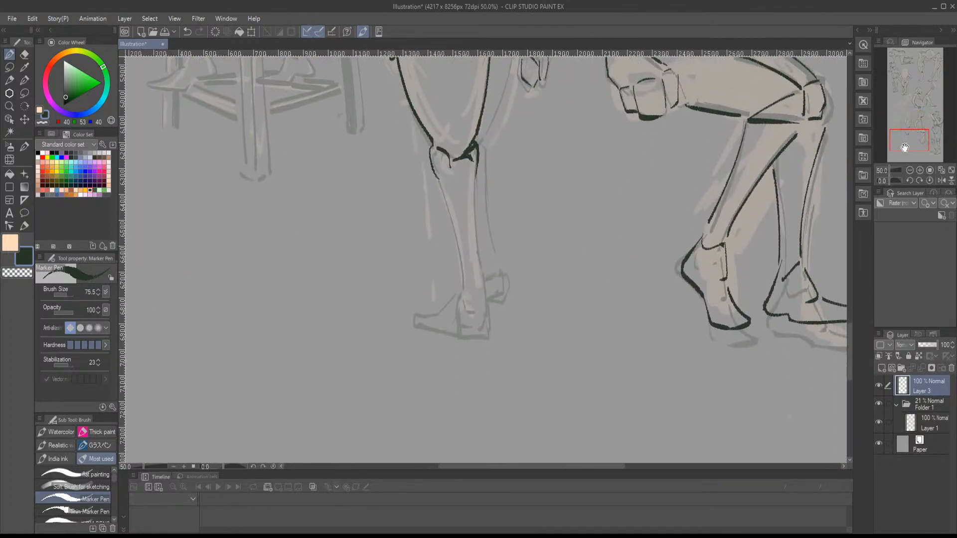
pyautogui.moveTo(476, 172); pyautogui.dragTo(484, 280)
pyautogui.moveTo(437, 185)
pyautogui.mouseDown()
pyautogui.moveTo(463, 287)
pyautogui.moveTo(479, 301)
pyautogui.mouseUp()
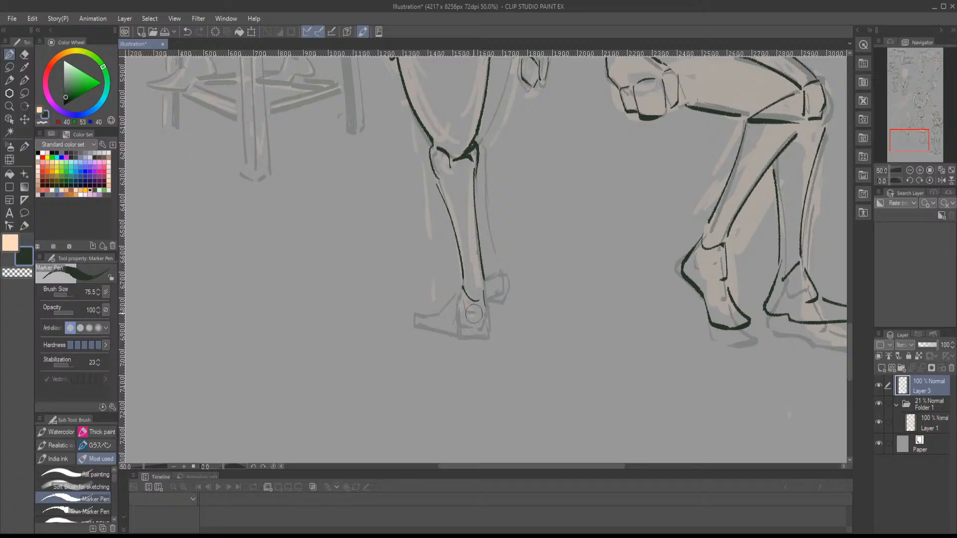
pyautogui.moveTo(457, 293)
pyautogui.mouseDown()
pyautogui.moveTo(441, 316)
pyautogui.moveTo(417, 320)
pyautogui.moveTo(471, 337)
pyautogui.moveTo(490, 316)
pyautogui.moveTo(483, 266)
pyautogui.mouseUp()
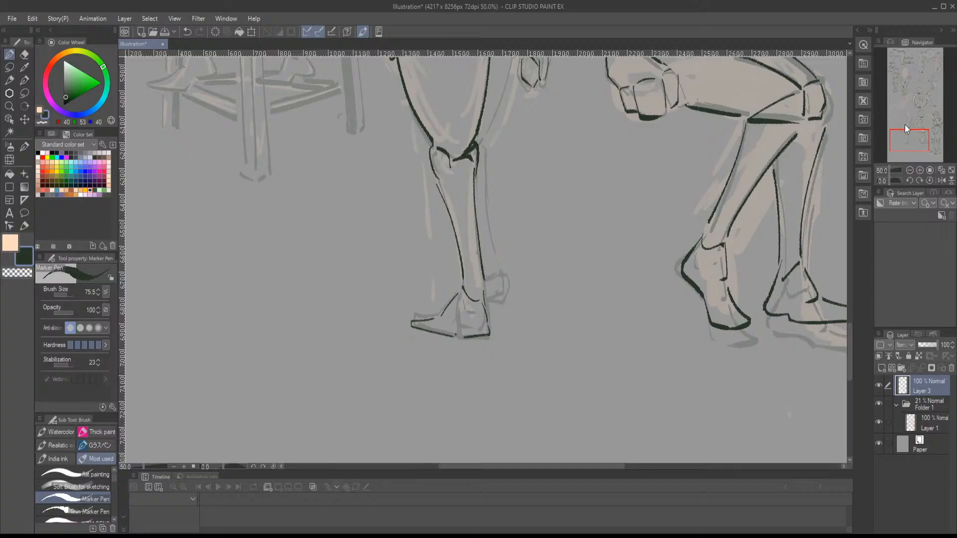
# - Ink the visible outer edge of the back-view figure's right leg from hip to ankle and its small foot
pyautogui.moveTo(907, 129); pyautogui.dragTo(909, 122)
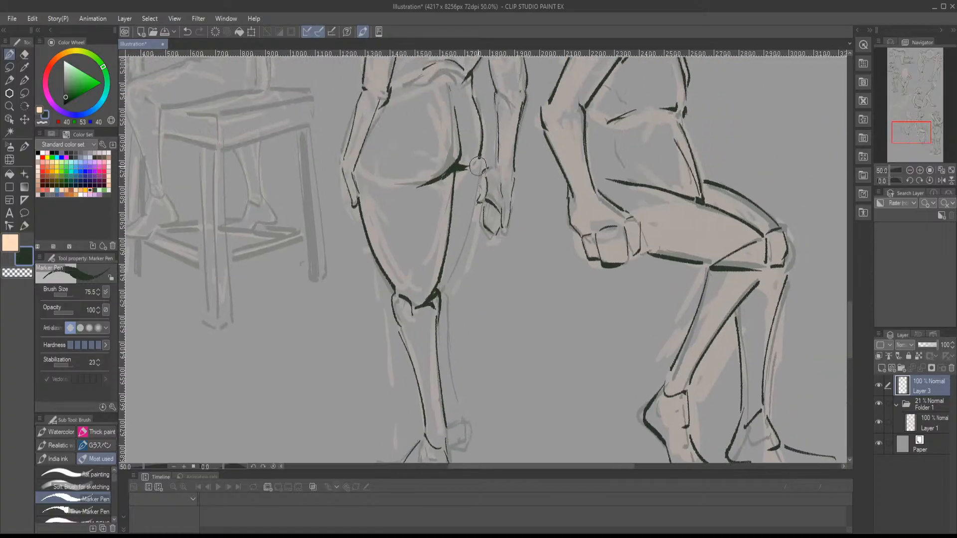
pyautogui.moveTo(478, 166)
pyautogui.mouseDown()
pyautogui.moveTo(442, 293)
pyautogui.moveTo(468, 438)
pyautogui.moveTo(450, 446)
pyautogui.mouseUp()
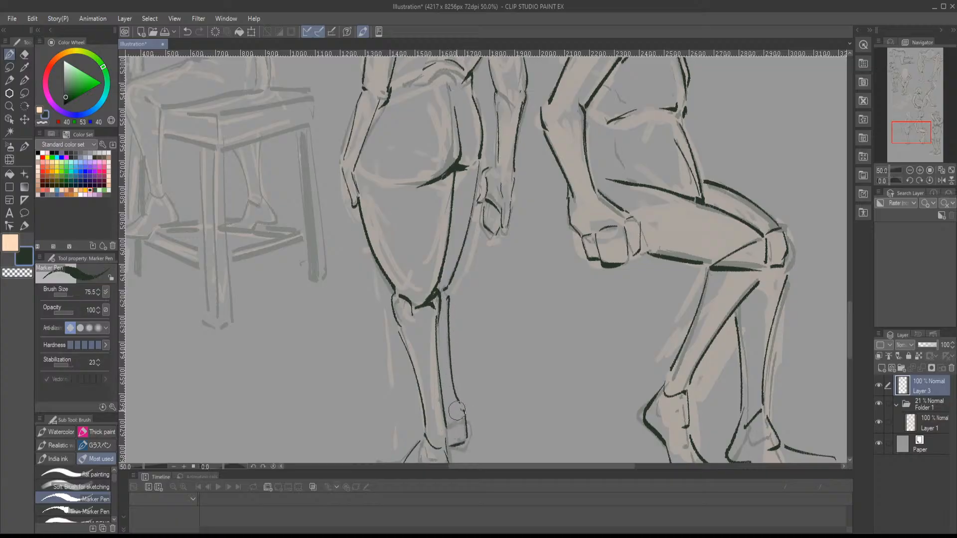
pyautogui.moveTo(447, 413)
pyautogui.mouseDown()
pyautogui.moveTo(459, 412)
pyautogui.moveTo(451, 447)
pyautogui.mouseUp()
# - Ink the head outline, shoulder and back contour of the figure sitting on the chair
pyautogui.moveTo(912, 128); pyautogui.dragTo(907, 104)
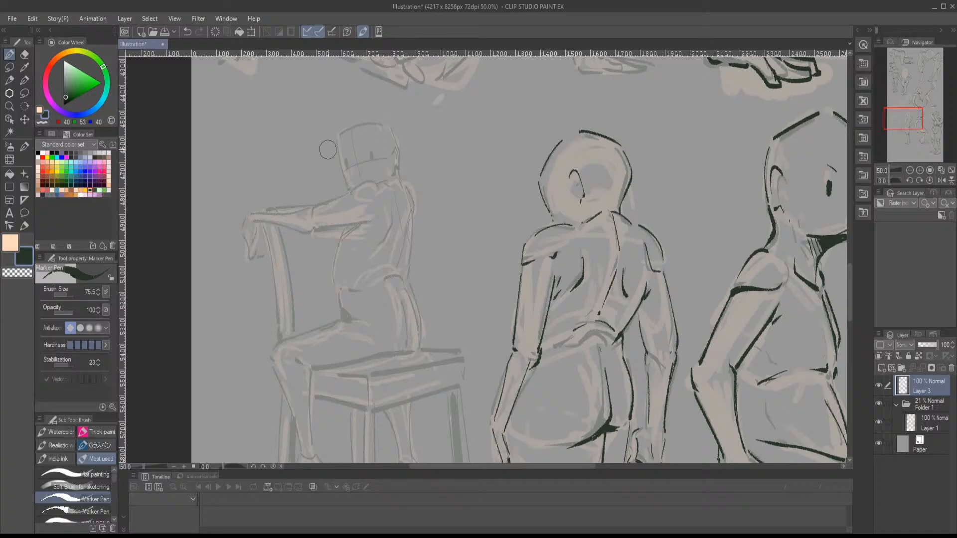
pyautogui.moveTo(336, 142); pyautogui.dragTo(345, 184)
pyautogui.moveTo(338, 133)
pyautogui.mouseDown()
pyautogui.moveTo(386, 123)
pyautogui.moveTo(403, 150)
pyautogui.moveTo(401, 174)
pyautogui.moveTo(345, 195)
pyautogui.moveTo(368, 202)
pyautogui.moveTo(400, 182)
pyautogui.moveTo(407, 230)
pyautogui.mouseUp()
pyautogui.moveTo(390, 200); pyautogui.dragTo(405, 296)
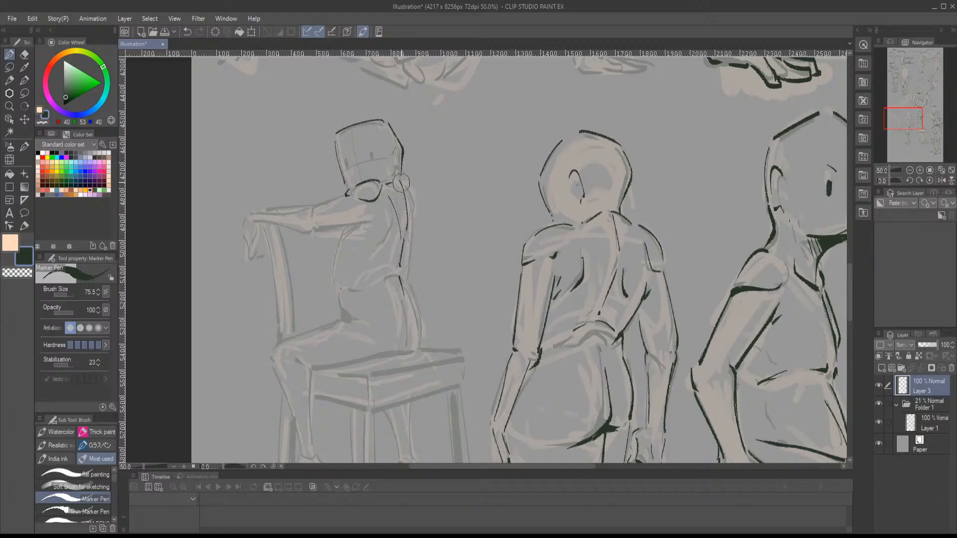
# - Ink the chair-seated figure's torso front, waist line and rear contour down to the seat
pyautogui.moveTo(401, 183); pyautogui.dragTo(414, 276)
pyautogui.moveTo(345, 231)
pyautogui.mouseDown()
pyautogui.moveTo(335, 287)
pyautogui.moveTo(340, 319)
pyautogui.mouseUp()
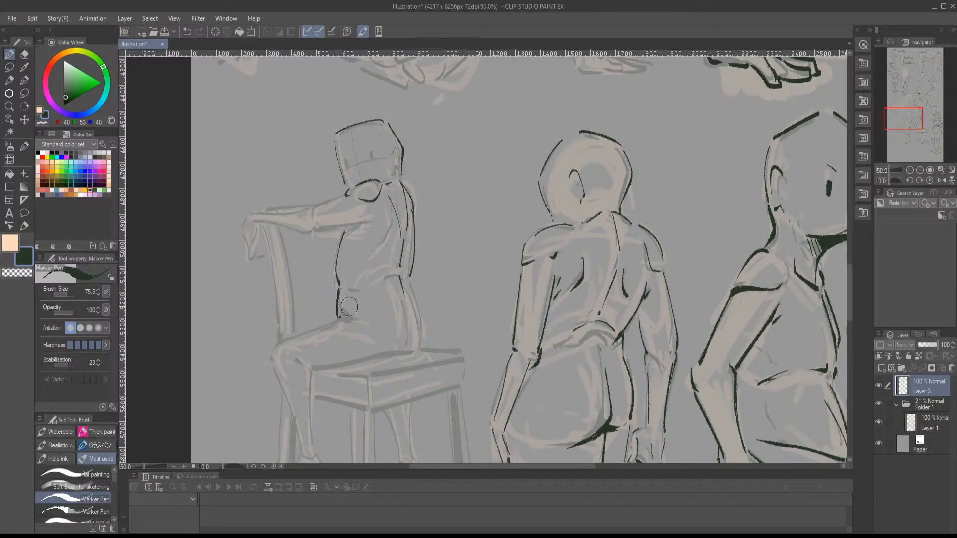
pyautogui.moveTo(351, 283); pyautogui.dragTo(359, 281)
pyautogui.moveTo(371, 278)
pyautogui.mouseDown()
pyautogui.moveTo(396, 265)
pyautogui.moveTo(408, 275)
pyautogui.moveTo(426, 343)
pyautogui.mouseUp()
# - Ink the seated figure's lap crease, the base of the hips and the upper and lower edges of the thigh
pyautogui.moveTo(339, 317); pyautogui.dragTo(355, 320)
pyautogui.moveTo(404, 349)
pyautogui.mouseDown()
pyautogui.moveTo(371, 357)
pyautogui.moveTo(424, 332)
pyautogui.mouseUp()
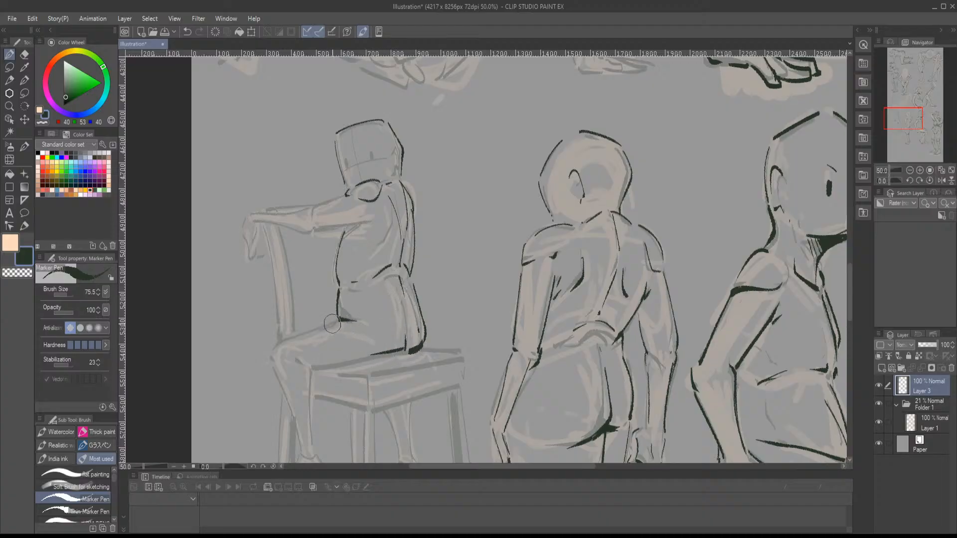
pyautogui.moveTo(335, 323); pyautogui.dragTo(290, 347)
pyautogui.moveTo(338, 318)
pyautogui.mouseDown()
pyautogui.moveTo(285, 368)
pyautogui.moveTo(295, 358)
pyautogui.moveTo(309, 367)
pyautogui.moveTo(311, 393)
pyautogui.moveTo(312, 368)
pyautogui.moveTo(381, 355)
pyautogui.mouseUp()
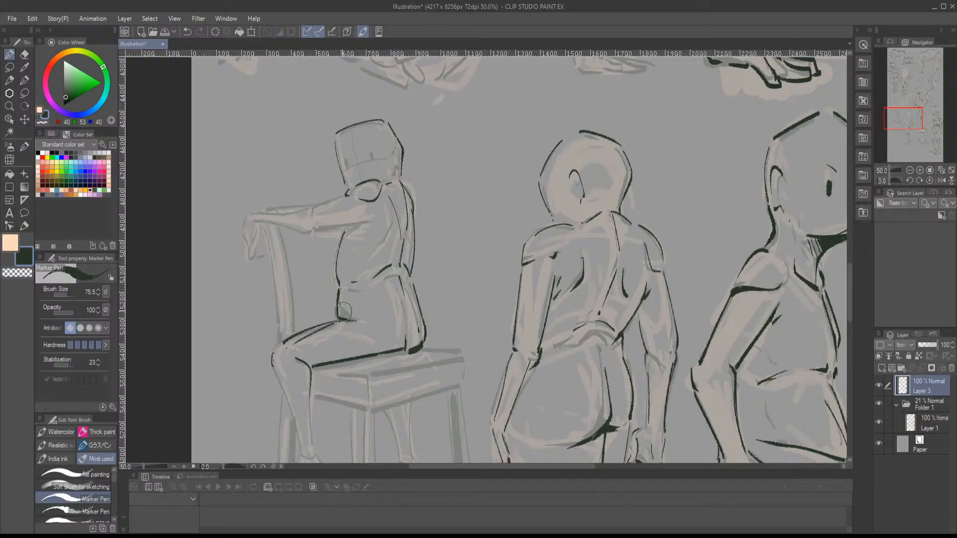
# - Ink the seated figure's outstretched arm and drooping hand, along with the upright chair back beneath it
pyautogui.moveTo(320, 230)
pyautogui.mouseDown()
pyautogui.moveTo(378, 220)
pyautogui.moveTo(342, 244)
pyautogui.moveTo(353, 232)
pyautogui.mouseUp()
pyautogui.moveTo(312, 208)
pyautogui.mouseDown()
pyautogui.moveTo(344, 195)
pyautogui.moveTo(243, 219)
pyautogui.moveTo(303, 238)
pyautogui.moveTo(249, 252)
pyautogui.moveTo(292, 339)
pyautogui.mouseUp()
pyautogui.moveTo(278, 229); pyautogui.dragTo(297, 329)
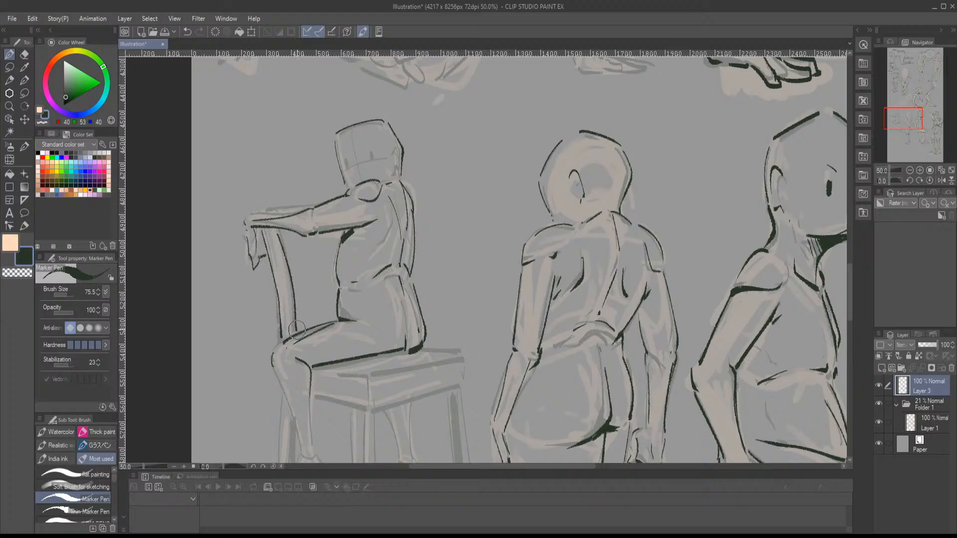
pyautogui.moveTo(260, 210); pyautogui.dragTo(315, 204)
# - Ink the seated figure's near lower leg from the knee to the ankle and its forward-pointing foot
pyautogui.moveTo(901, 119); pyautogui.dragTo(900, 126)
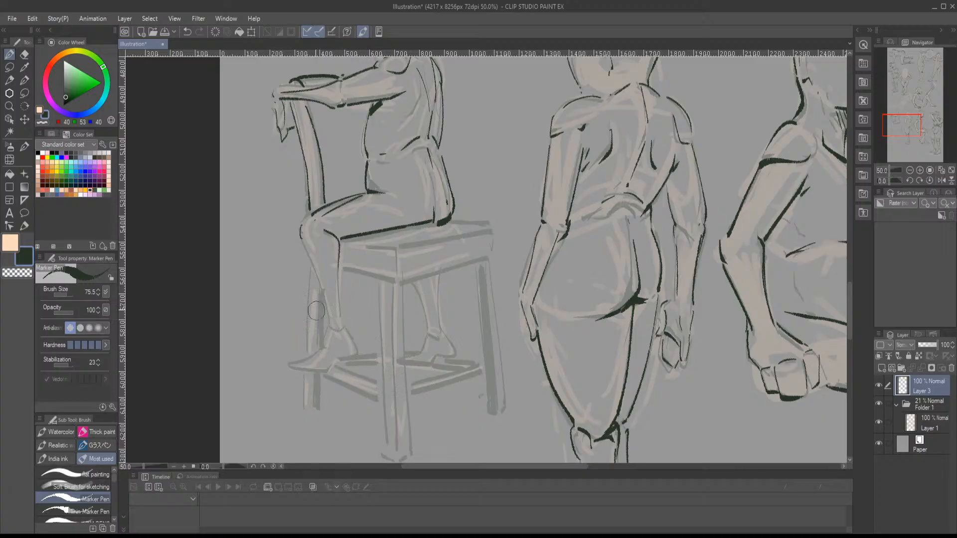
pyautogui.moveTo(301, 242); pyautogui.dragTo(332, 324)
pyautogui.moveTo(336, 275)
pyautogui.mouseDown()
pyautogui.moveTo(341, 330)
pyautogui.moveTo(285, 369)
pyautogui.moveTo(355, 355)
pyautogui.moveTo(343, 330)
pyautogui.mouseUp()
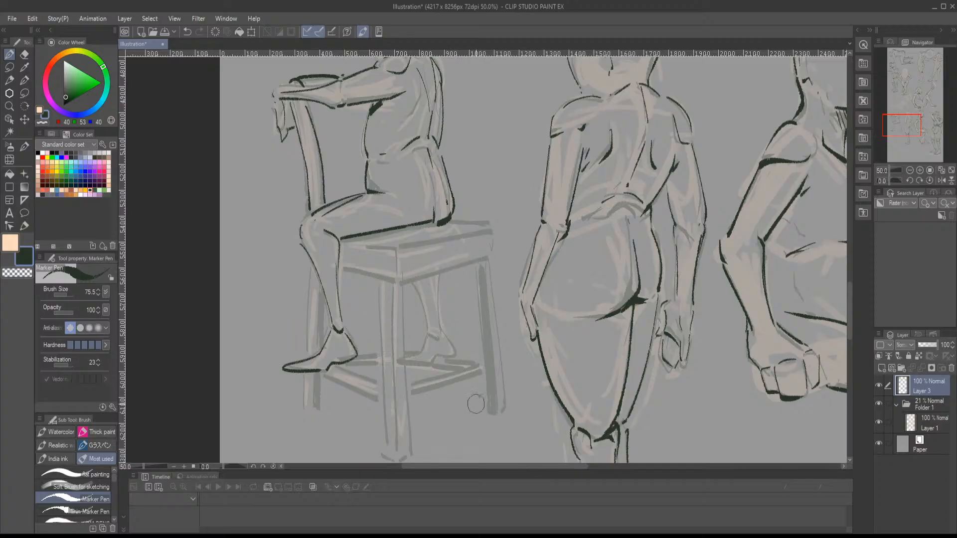
# - Doodle a small framed smiling figure on a dark background under the chair, and ink the seated figure's far lower leg and foot
pyautogui.moveTo(481, 405)
pyautogui.mouseDown()
pyautogui.moveTo(463, 442)
pyautogui.moveTo(484, 453)
pyautogui.mouseUp()
pyautogui.moveTo(442, 404)
pyautogui.mouseDown()
pyautogui.moveTo(447, 446)
pyautogui.moveTo(504, 422)
pyautogui.moveTo(443, 403)
pyautogui.moveTo(461, 451)
pyautogui.moveTo(486, 424)
pyautogui.moveTo(489, 399)
pyautogui.moveTo(461, 416)
pyautogui.moveTo(471, 415)
pyautogui.mouseUp()
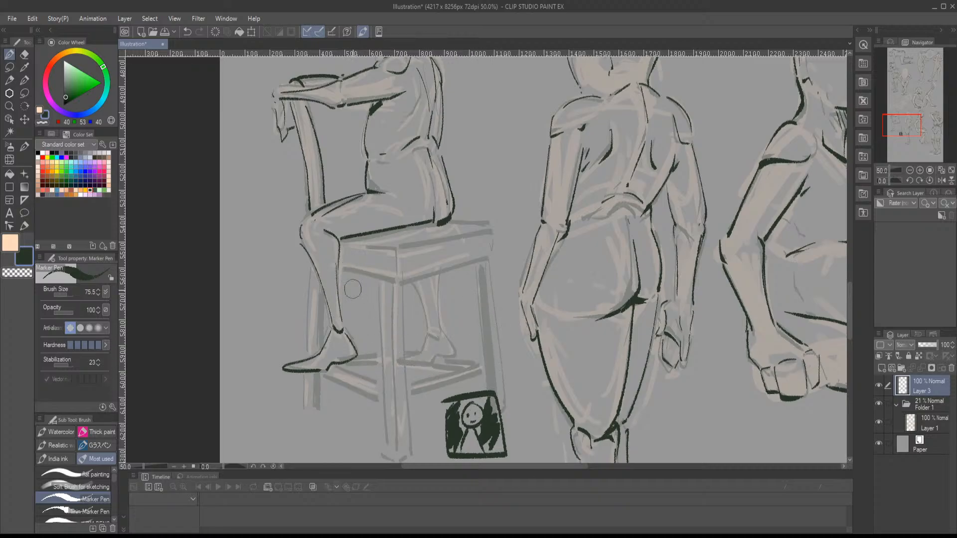
pyautogui.moveTo(416, 289)
pyautogui.mouseDown()
pyautogui.moveTo(427, 333)
pyautogui.moveTo(405, 366)
pyautogui.moveTo(456, 354)
pyautogui.moveTo(432, 277)
pyautogui.mouseUp()
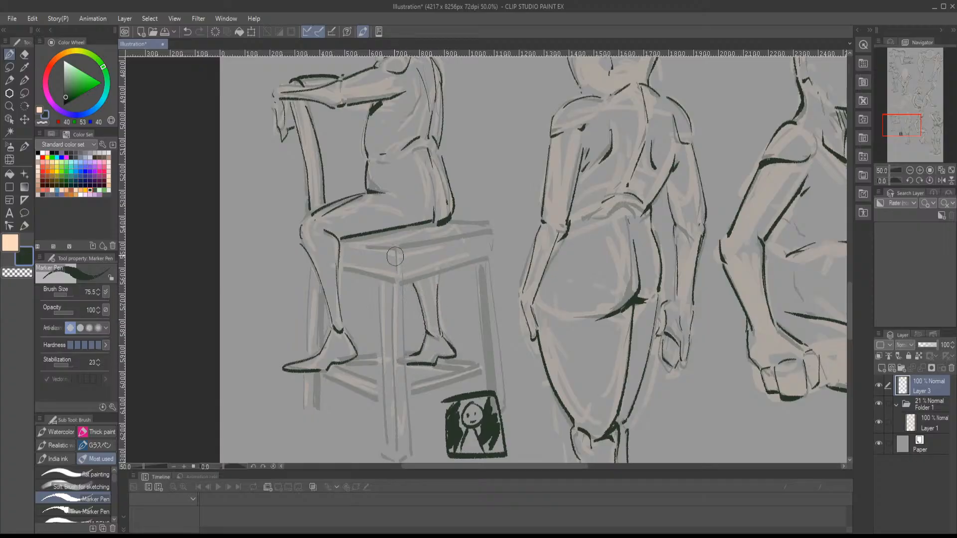
# - Ink the chair seat as a box, with its top edges, corner verticals and a heavy lower edge
pyautogui.moveTo(343, 242); pyautogui.dragTo(389, 247)
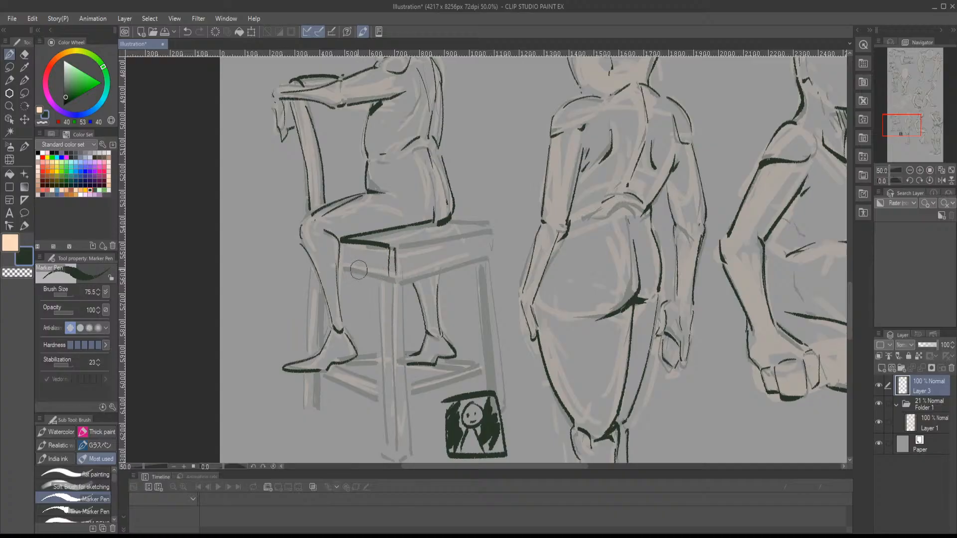
pyautogui.moveTo(352, 269)
pyautogui.mouseDown()
pyautogui.moveTo(402, 274)
pyautogui.moveTo(495, 228)
pyautogui.mouseUp()
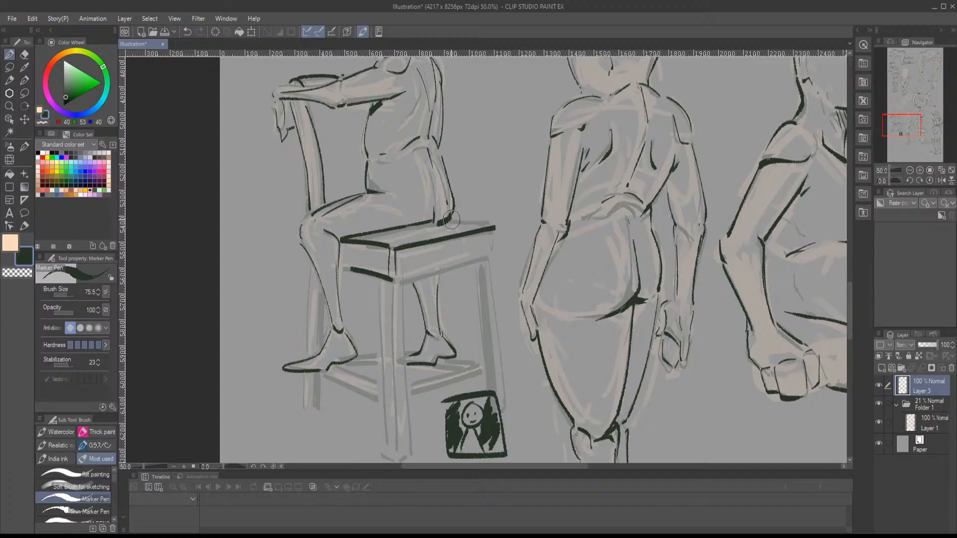
pyautogui.moveTo(439, 219)
pyautogui.mouseDown()
pyautogui.moveTo(499, 224)
pyautogui.moveTo(500, 245)
pyautogui.mouseUp()
pyautogui.moveTo(413, 273); pyautogui.dragTo(507, 247)
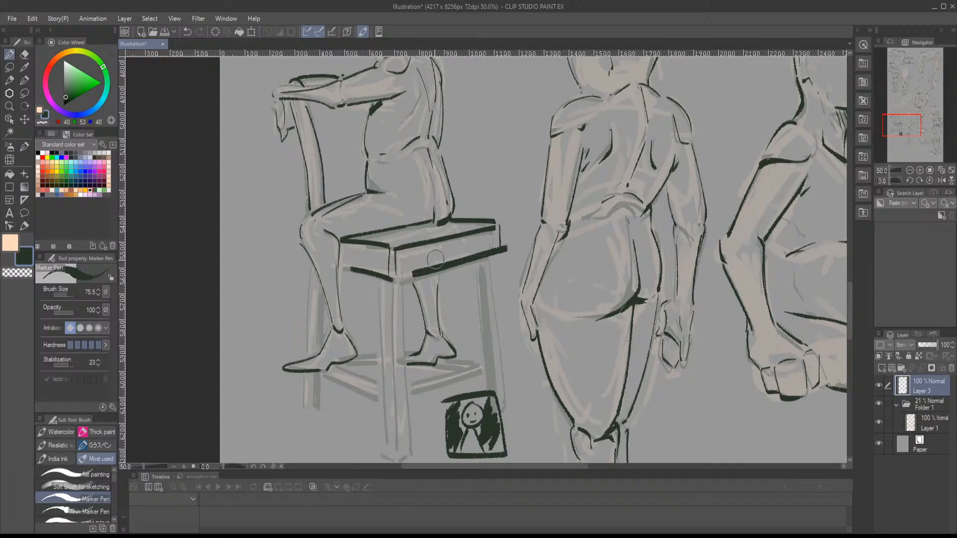
# - Ink the chair leg behind the near foot and the two edges of the short rung joining it to the front leg
pyautogui.moveTo(308, 268); pyautogui.dragTo(307, 351)
pyautogui.moveTo(320, 292)
pyautogui.mouseDown()
pyautogui.moveTo(306, 403)
pyautogui.moveTo(315, 376)
pyautogui.moveTo(317, 408)
pyautogui.mouseUp()
pyautogui.moveTo(319, 373)
pyautogui.mouseDown()
pyautogui.moveTo(318, 406)
pyautogui.moveTo(382, 402)
pyautogui.mouseUp()
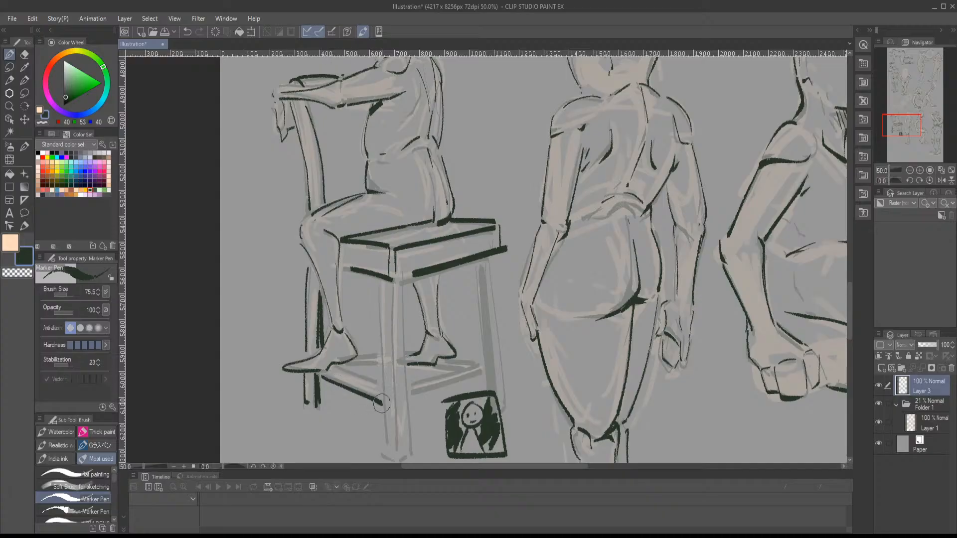
pyautogui.moveTo(327, 370); pyautogui.dragTo(383, 388)
pyautogui.moveTo(375, 277); pyautogui.dragTo(389, 442)
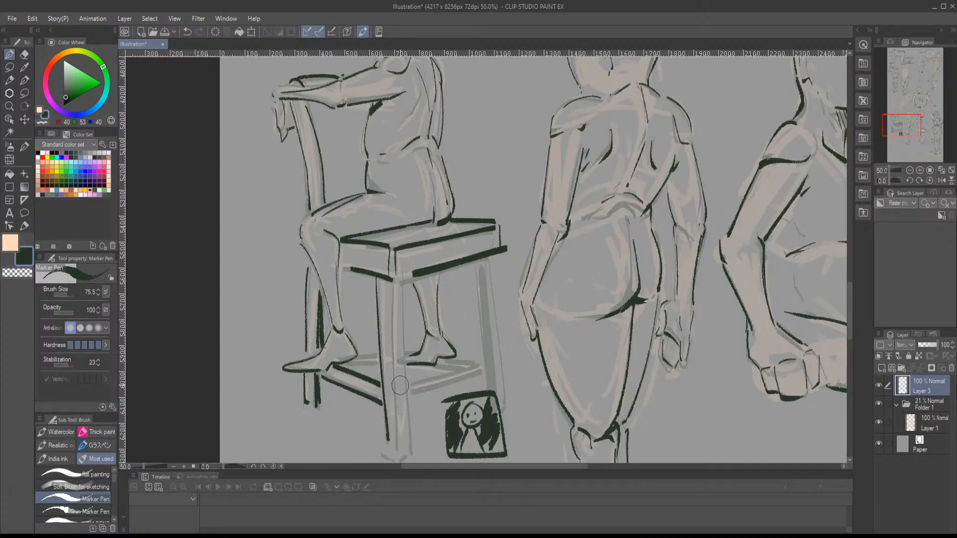
pyautogui.click(187, 32)
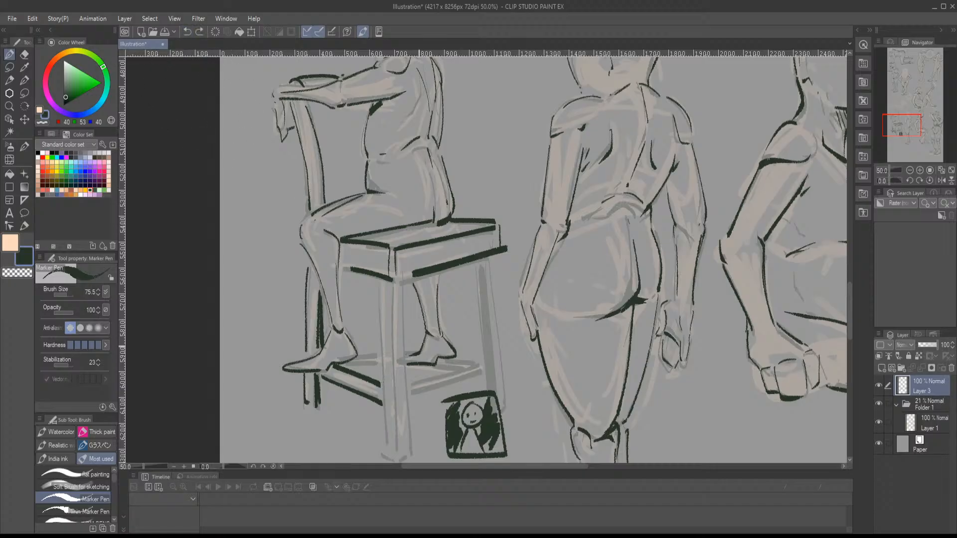
pyautogui.moveTo(390, 279); pyautogui.dragTo(401, 443)
pyautogui.hotkey('ctrl', 'z')
pyautogui.moveTo(412, 346); pyautogui.dragTo(420, 303)
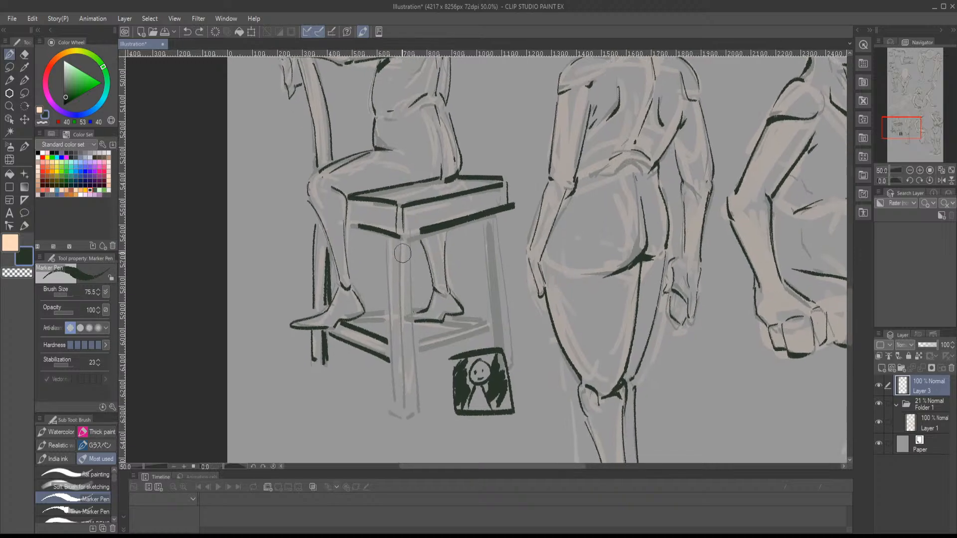
pyautogui.moveTo(401, 246); pyautogui.dragTo(406, 405)
pyautogui.hotkey('ctrl', 'z')
# - Ink the side edges, middle corner line and base of the chair's front leg
pyautogui.moveTo(398, 250)
pyautogui.mouseDown()
pyautogui.moveTo(398, 413)
pyautogui.moveTo(416, 410)
pyautogui.mouseUp()
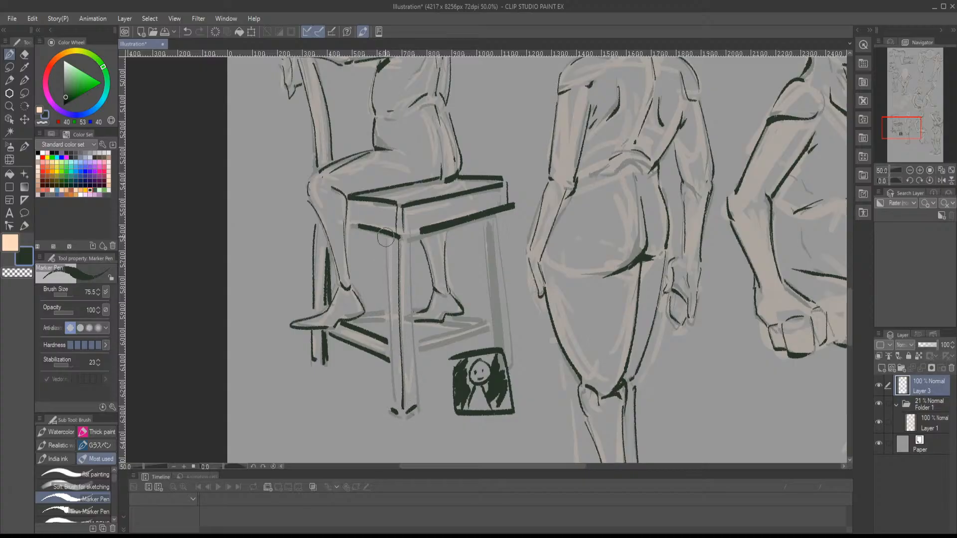
pyautogui.moveTo(394, 244); pyautogui.dragTo(405, 414)
pyautogui.hotkey('ctrl', 'z')
pyautogui.moveTo(386, 241)
pyautogui.mouseDown()
pyautogui.moveTo(393, 404)
pyautogui.moveTo(413, 361)
pyautogui.moveTo(417, 405)
pyautogui.mouseUp()
# - Ink the chair's remaining side rung, the outer rear leg and the far rung lines beneath the figure's foot
pyautogui.moveTo(443, 350)
pyautogui.mouseDown()
pyautogui.moveTo(404, 402)
pyautogui.moveTo(443, 379)
pyautogui.mouseUp()
pyautogui.moveTo(376, 411); pyautogui.dragTo(448, 383)
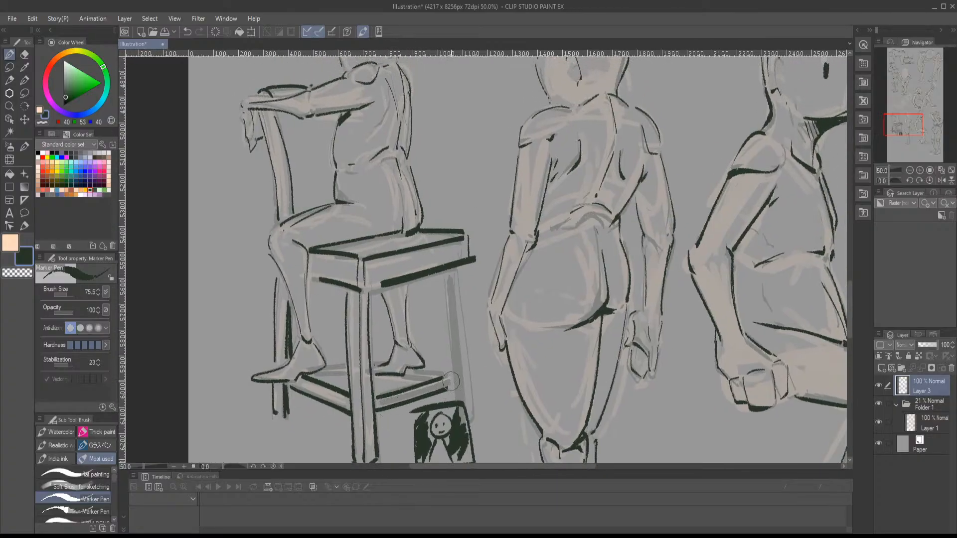
pyautogui.moveTo(445, 273)
pyautogui.mouseDown()
pyautogui.moveTo(458, 402)
pyautogui.moveTo(460, 293)
pyautogui.moveTo(473, 420)
pyautogui.mouseUp()
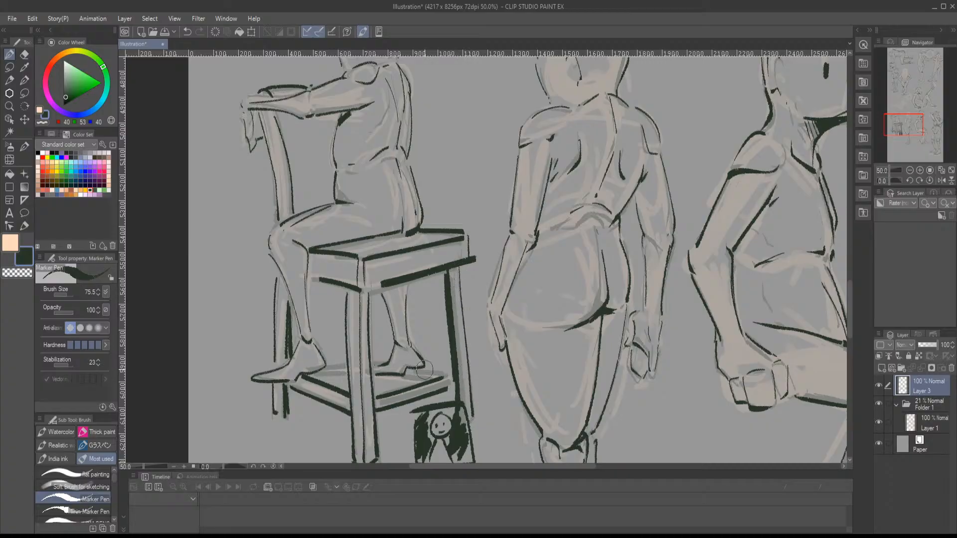
pyautogui.moveTo(425, 369)
pyautogui.mouseDown()
pyautogui.moveTo(446, 371)
pyautogui.moveTo(433, 377)
pyautogui.mouseUp()
pyautogui.moveTo(371, 361); pyautogui.dragTo(382, 363)
pyautogui.moveTo(323, 368); pyautogui.dragTo(424, 380)
# - Add two small dark eyes to the chair-seated figure's face
pyautogui.scroll(4, 424, 381)
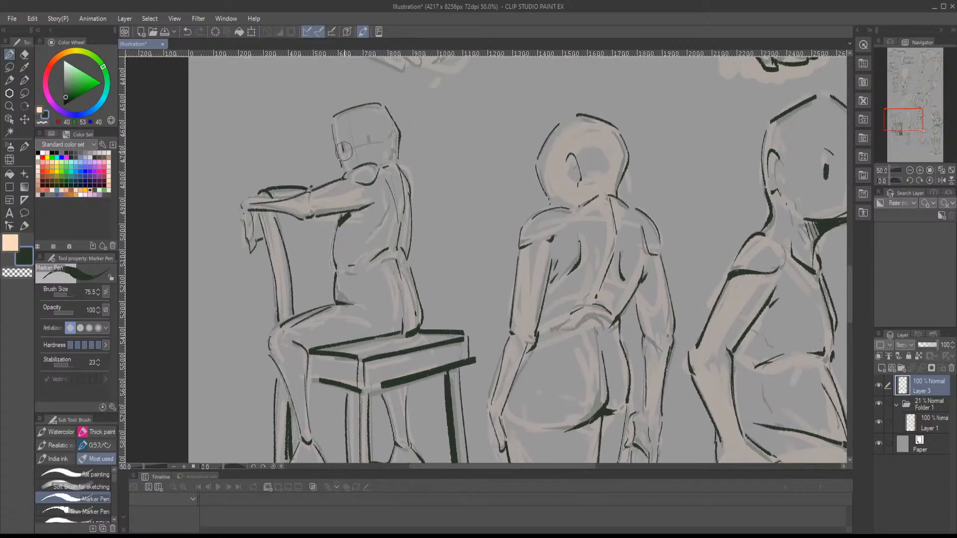
pyautogui.moveTo(344, 144)
pyautogui.mouseDown()
pyautogui.moveTo(345, 152)
pyautogui.moveTo(368, 145)
pyautogui.mouseUp()
pyautogui.moveTo(412, 186)
pyautogui.mouseDown()
pyautogui.moveTo(354, 226)
pyautogui.moveTo(314, 211)
pyautogui.mouseUp()
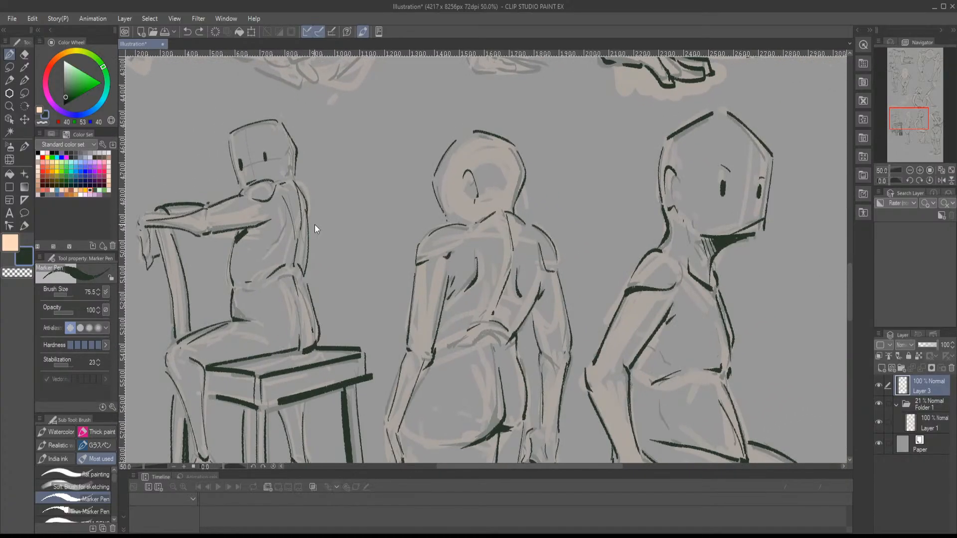
# - Fill the narrow gap between the thighs of the standing figure with raised arms in dark ink
pyautogui.scroll(-3, 316, 224)
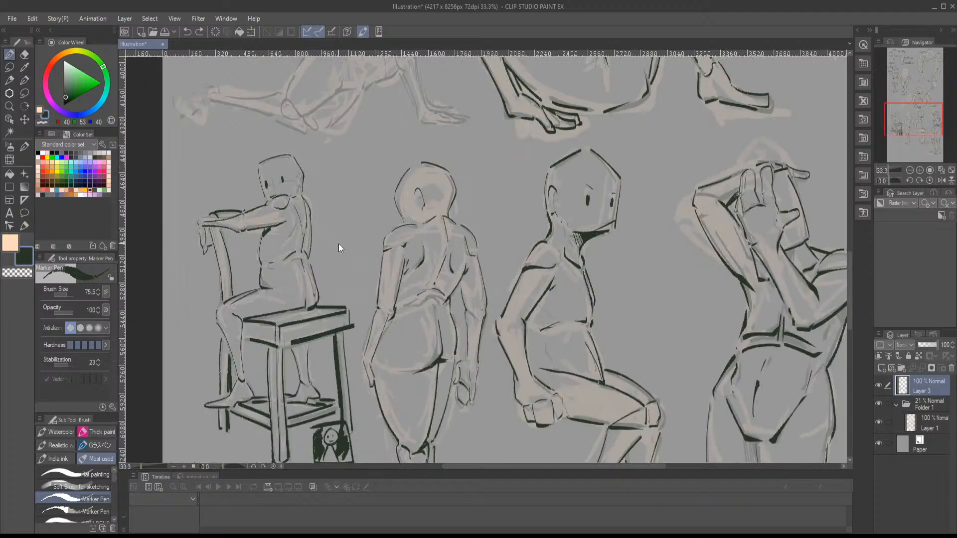
pyautogui.moveTo(409, 233); pyautogui.dragTo(401, 339)
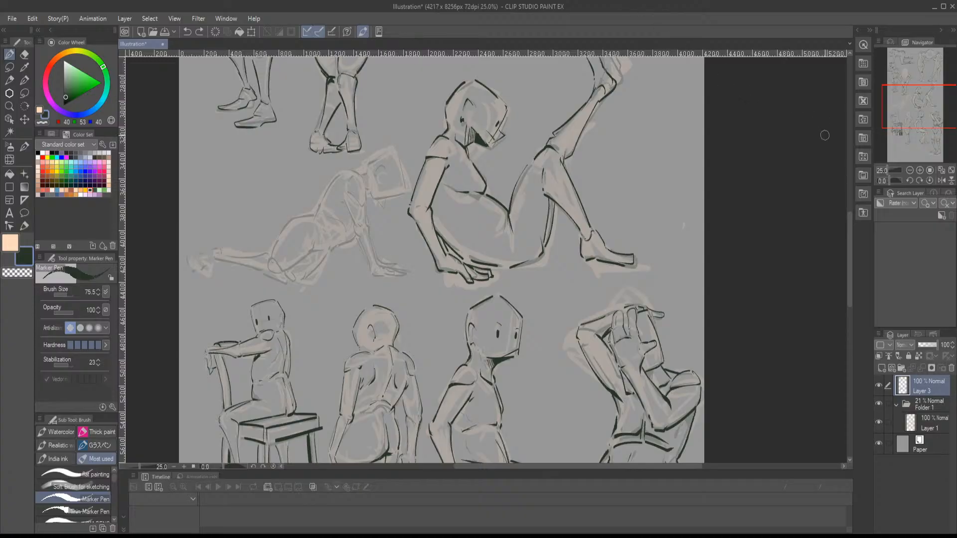
pyautogui.moveTo(935, 124); pyautogui.dragTo(935, 88)
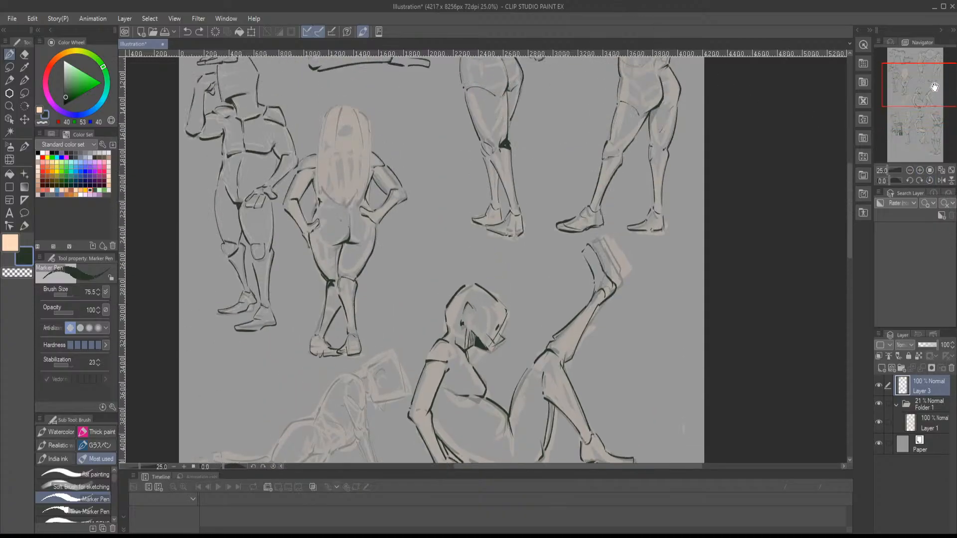
pyautogui.scroll(-1, 609, 237)
pyautogui.scroll(1, 785, 105)
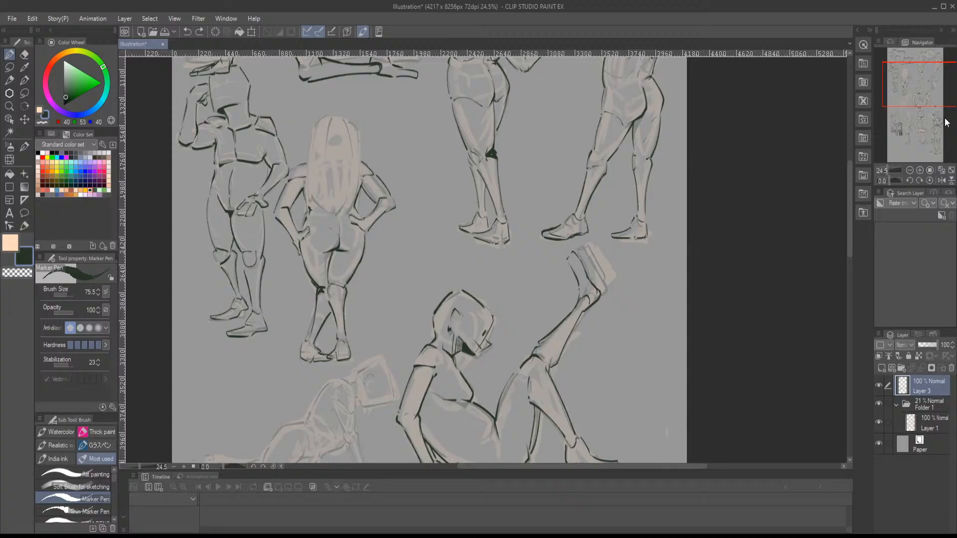
pyautogui.moveTo(935, 89); pyautogui.dragTo(918, 139)
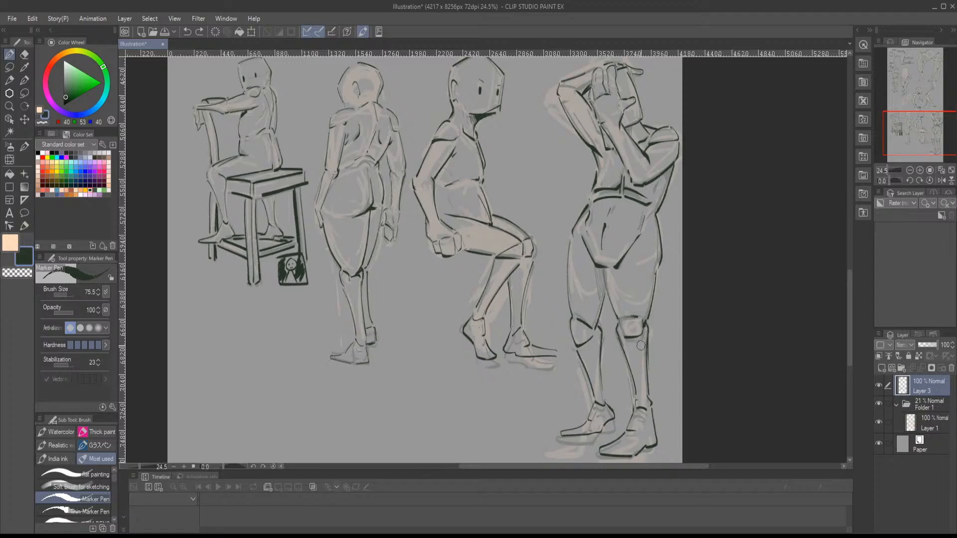
pyautogui.scroll(1, 642, 344)
pyautogui.scroll(1, 589, 244)
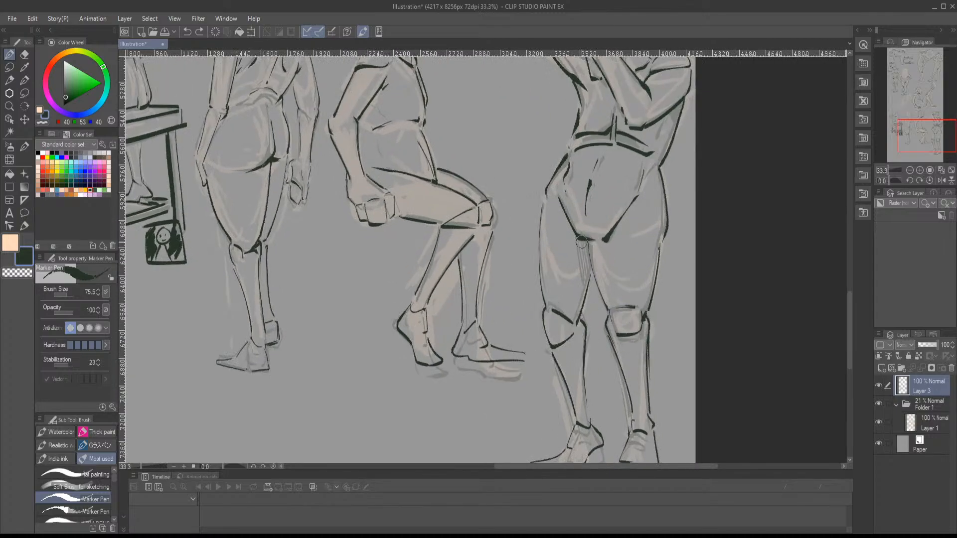
pyautogui.moveTo(583, 244)
pyautogui.mouseDown()
pyautogui.moveTo(586, 278)
pyautogui.moveTo(587, 255)
pyautogui.mouseUp()
pyautogui.moveTo(913, 148)
pyautogui.mouseDown()
pyautogui.moveTo(918, 133)
pyautogui.moveTo(925, 159)
pyautogui.mouseUp()
pyautogui.scroll(-3, 665, 224)
pyautogui.scroll(3, 395, 383)
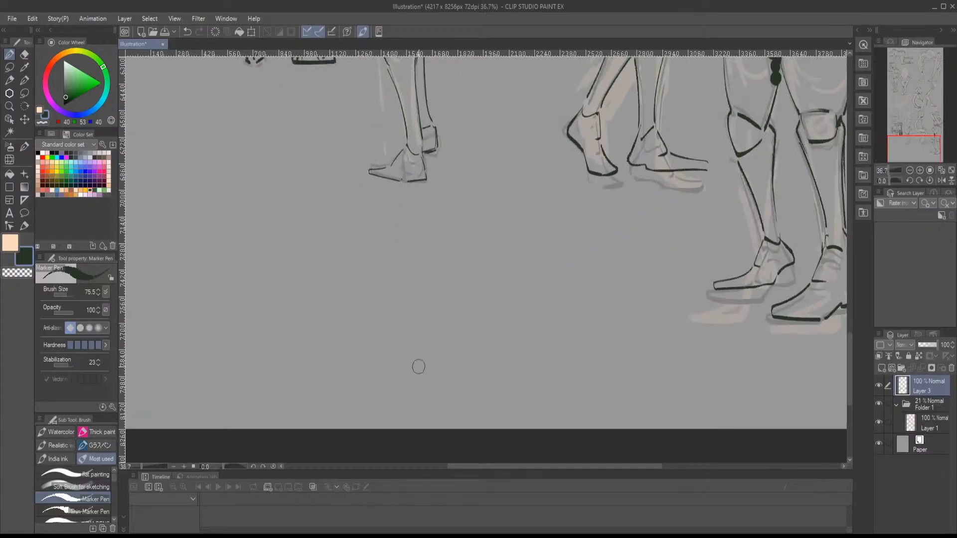